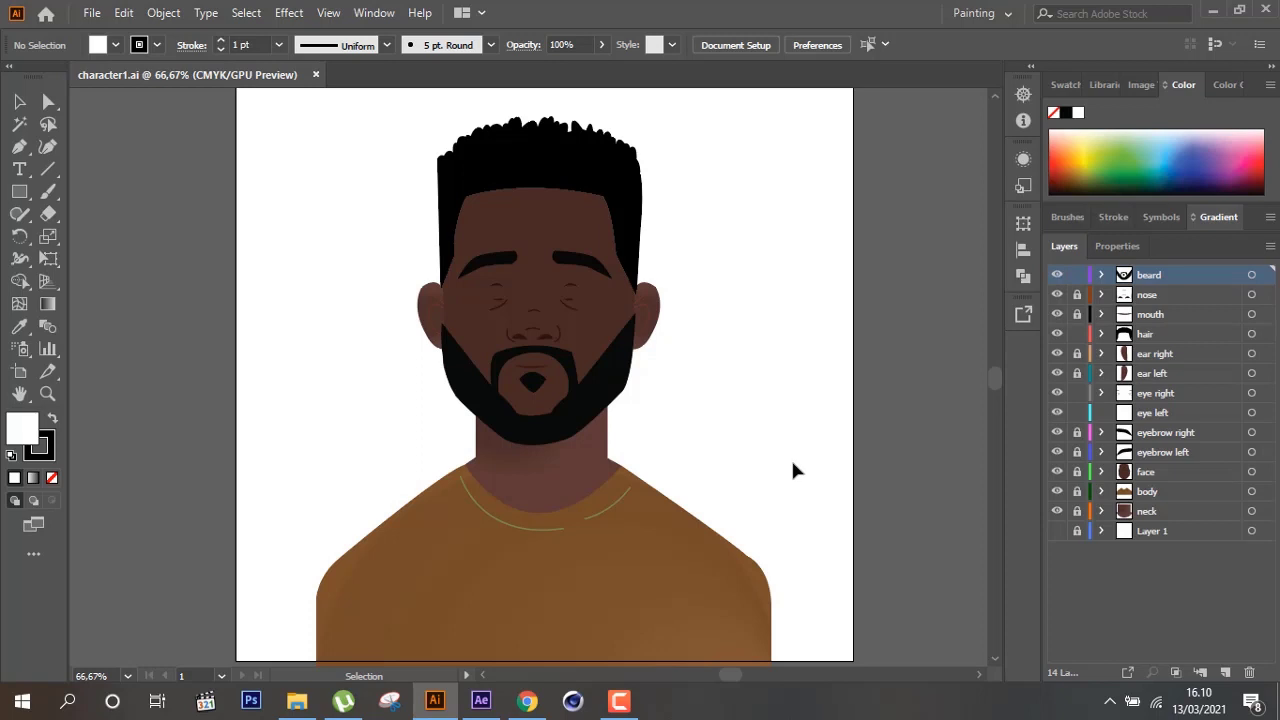
Switch from the character1.ai artwork in Illustrator to the browser's Instagram post.
click(527, 700)
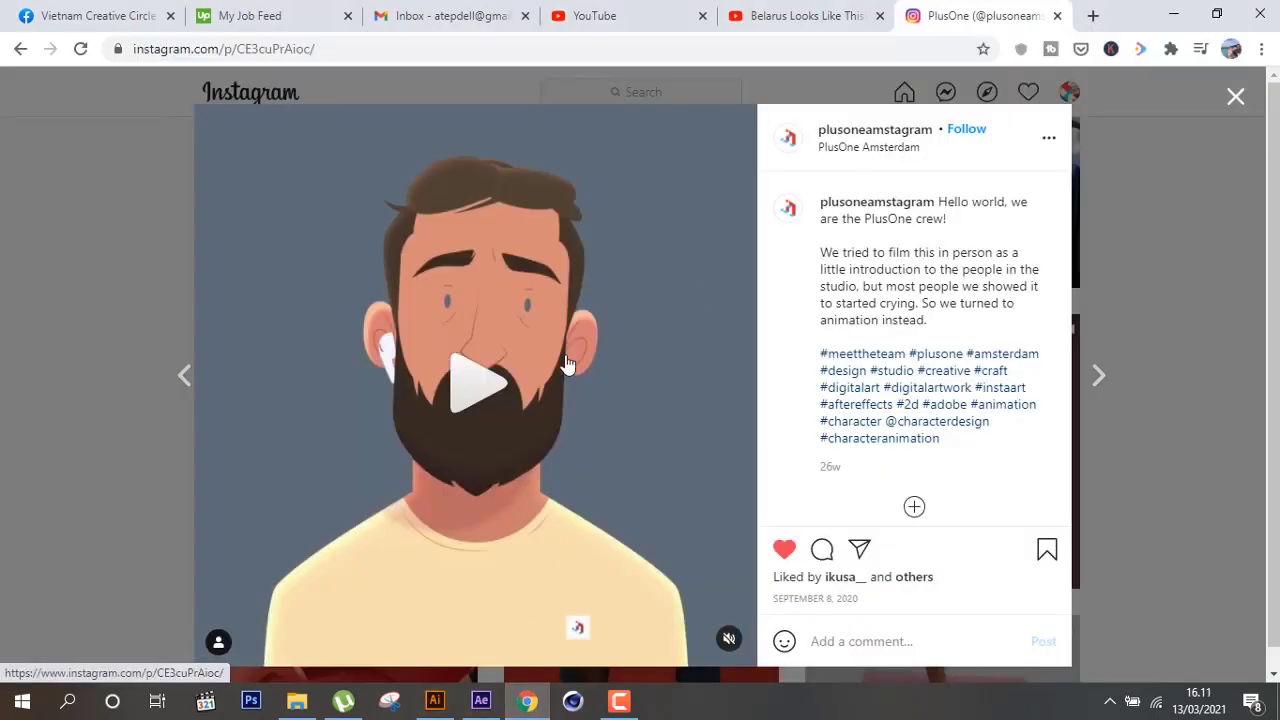
Play the studio's bearded-character video with sound, then return to After Effects.
click(480, 383)
click(480, 383)
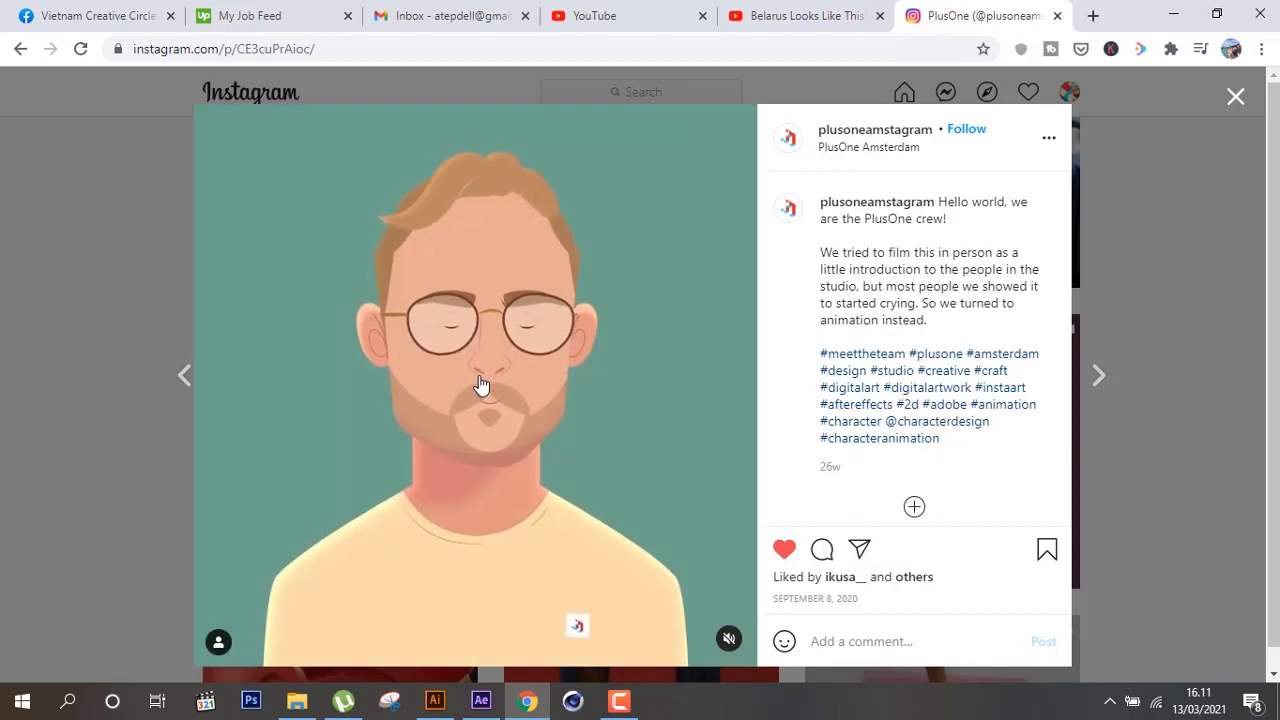
click(729, 639)
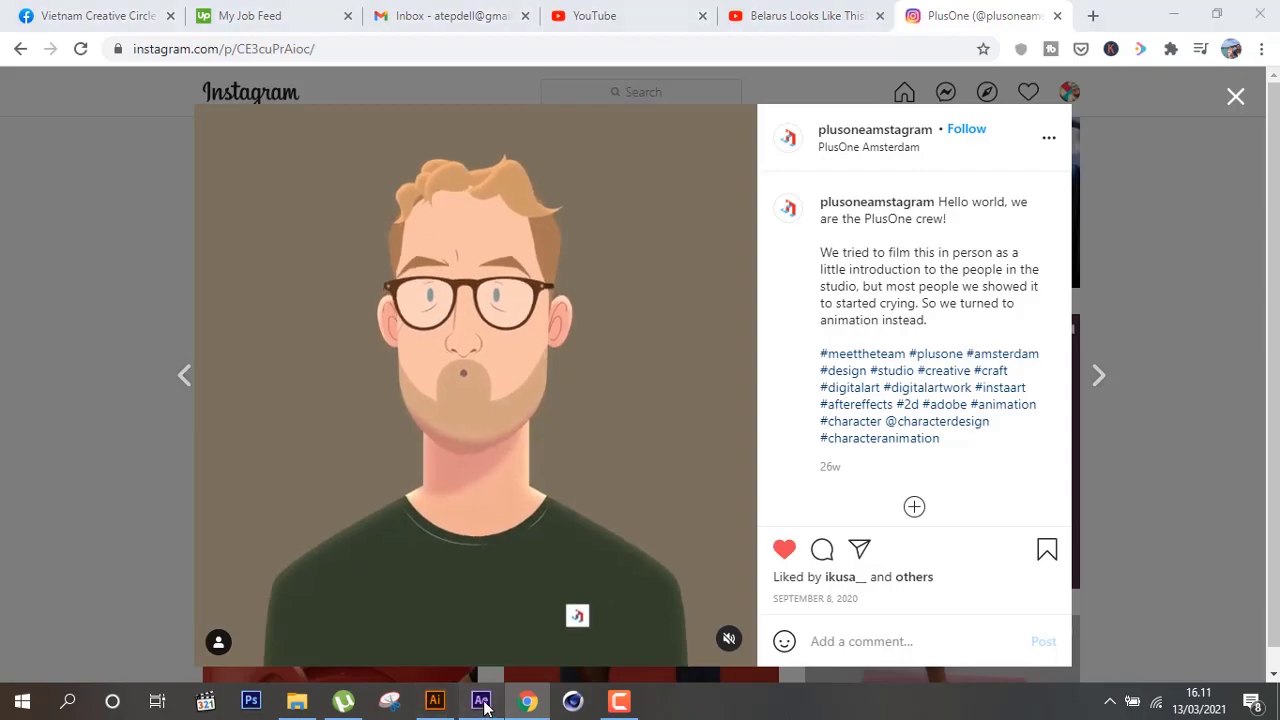
click(481, 700)
Run a RAM Preview of the ins composition showing the talking bearded character.
click(118, 27)
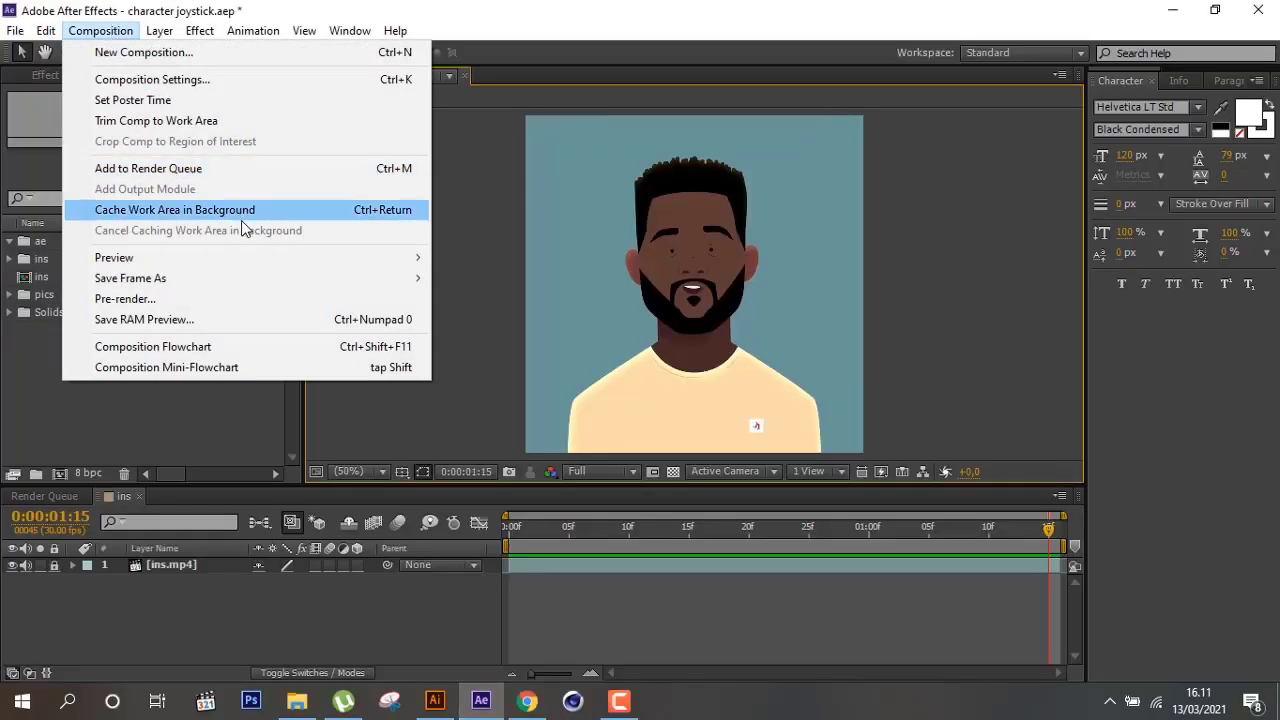
mouse_move(421, 265)
click(466, 256)
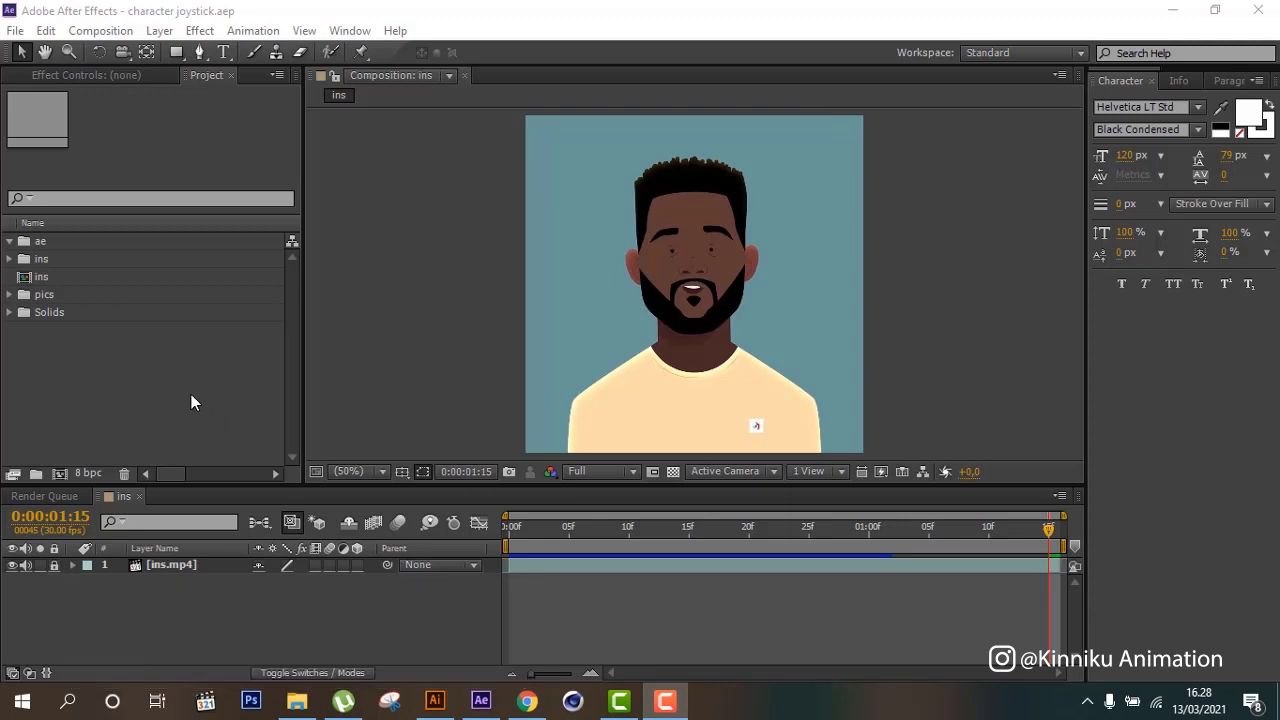
Import pics > character1 > character1.ai as a Composition with Layer Size footage dimensions.
click(192, 395)
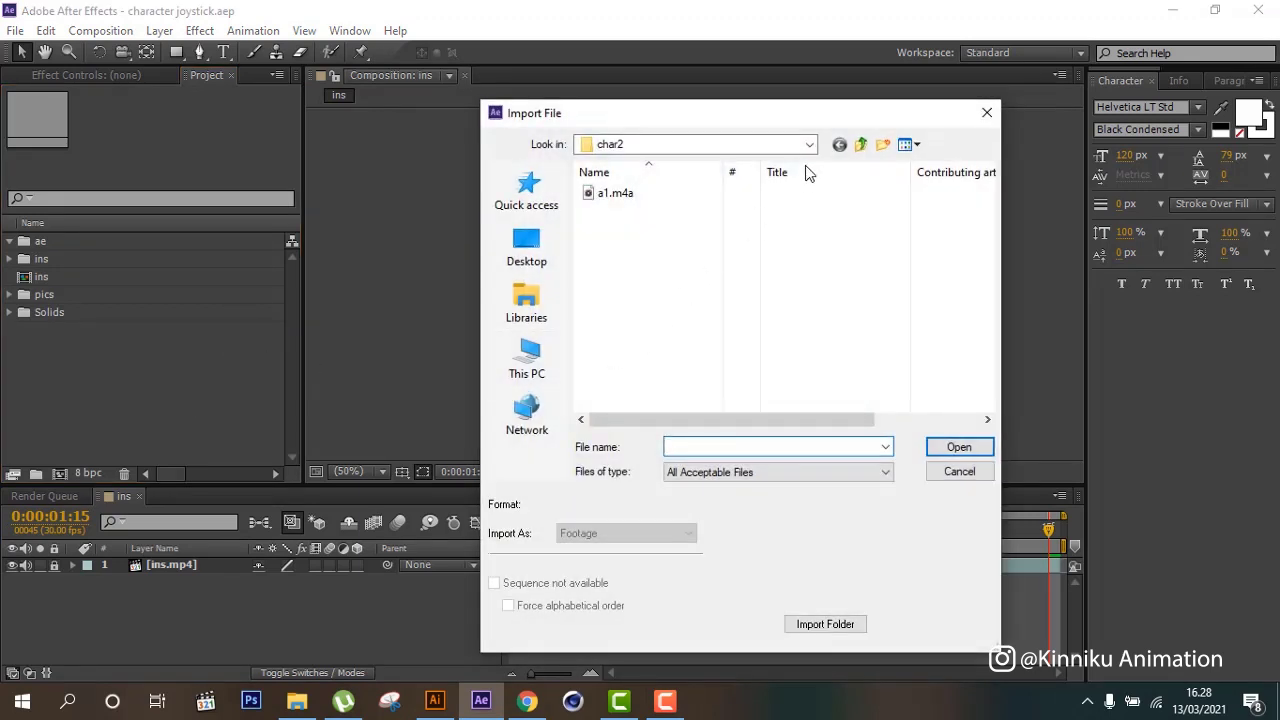
click(860, 145)
click(860, 145)
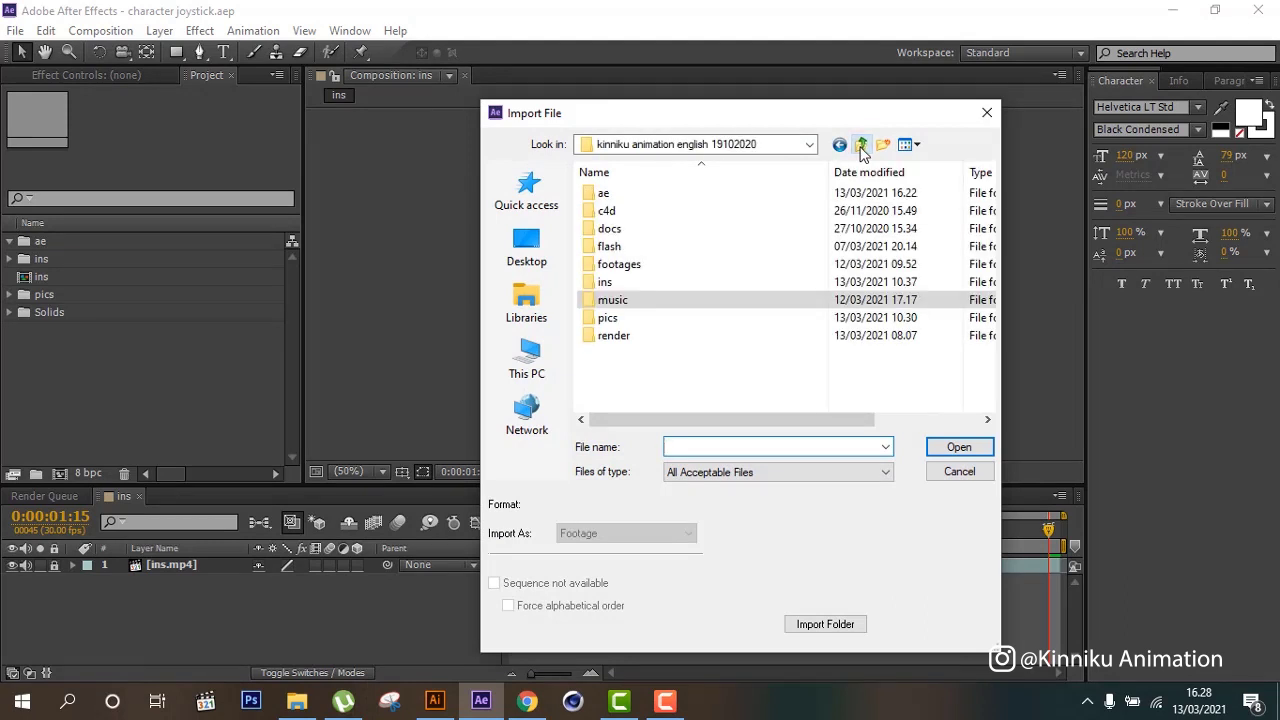
click(611, 320)
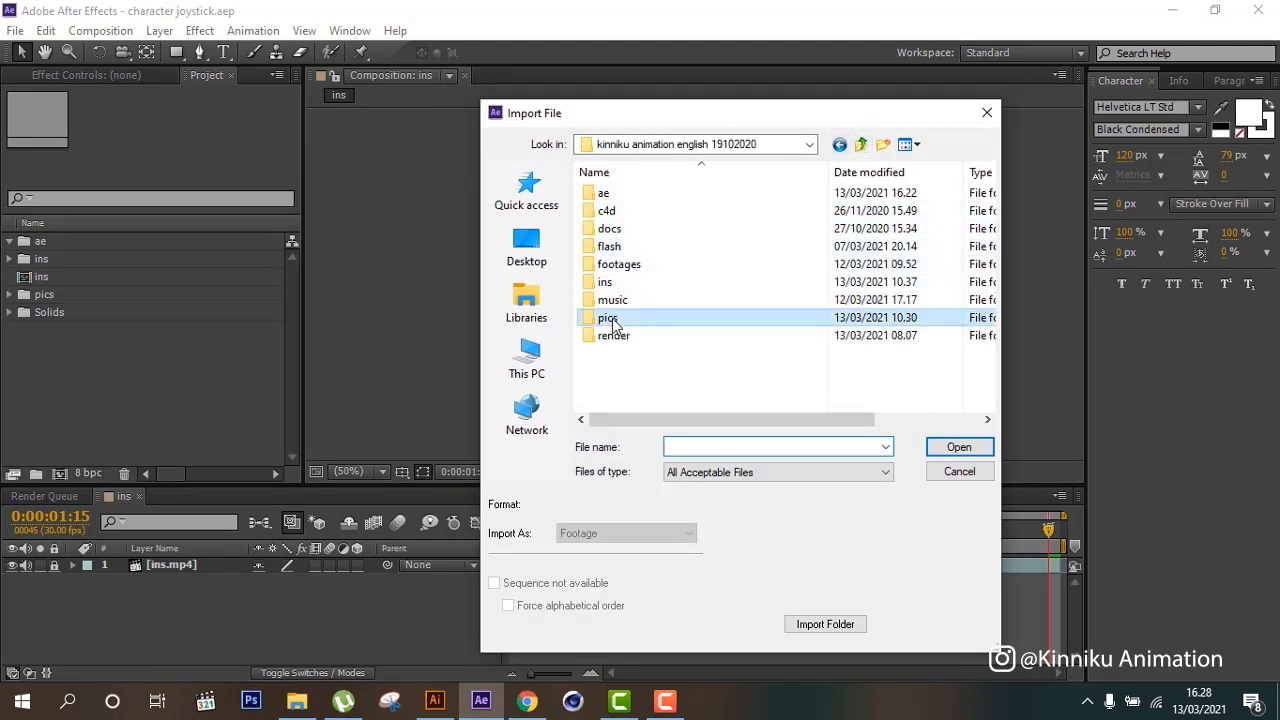
double_click(612, 321)
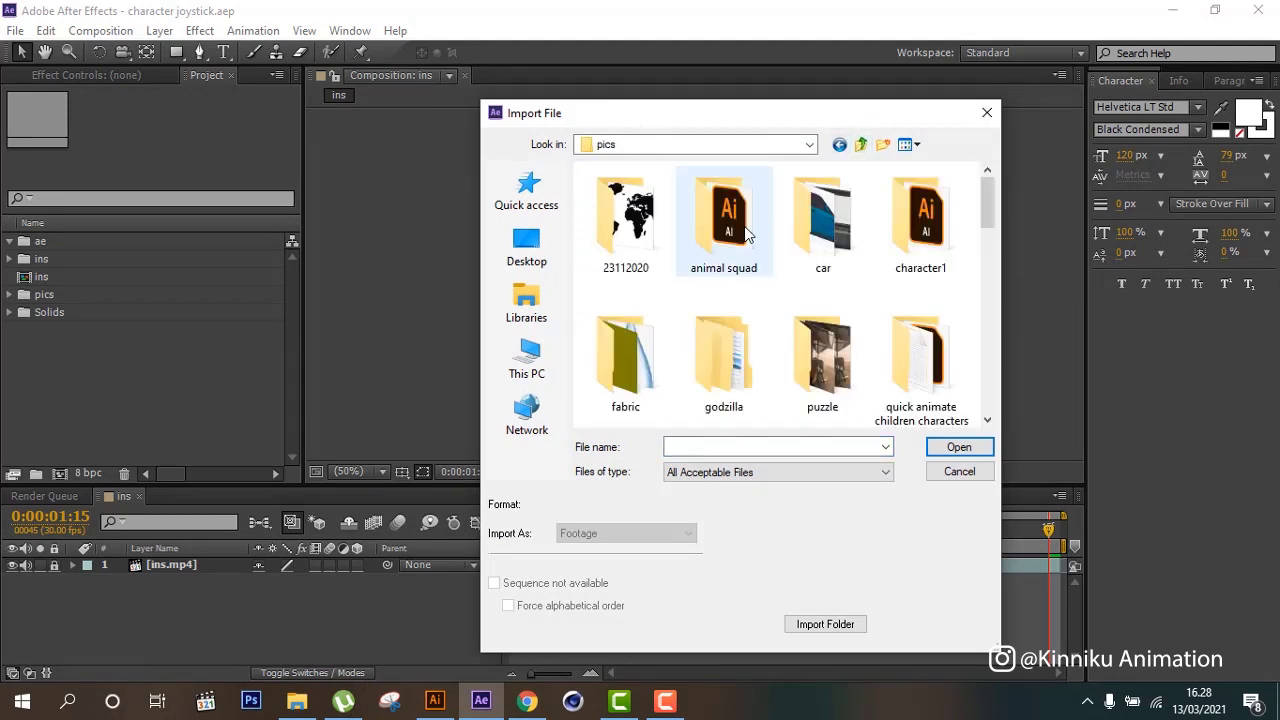
double_click(902, 242)
double_click(626, 198)
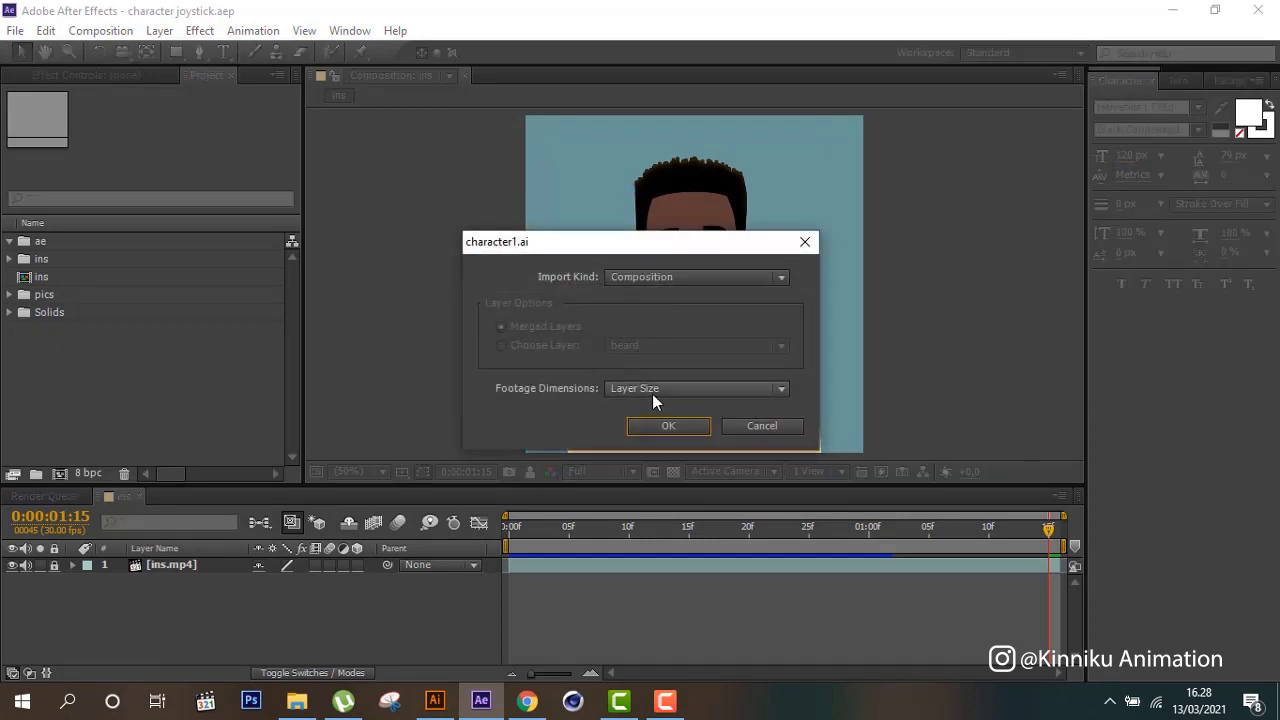
click(652, 394)
click(659, 418)
click(665, 428)
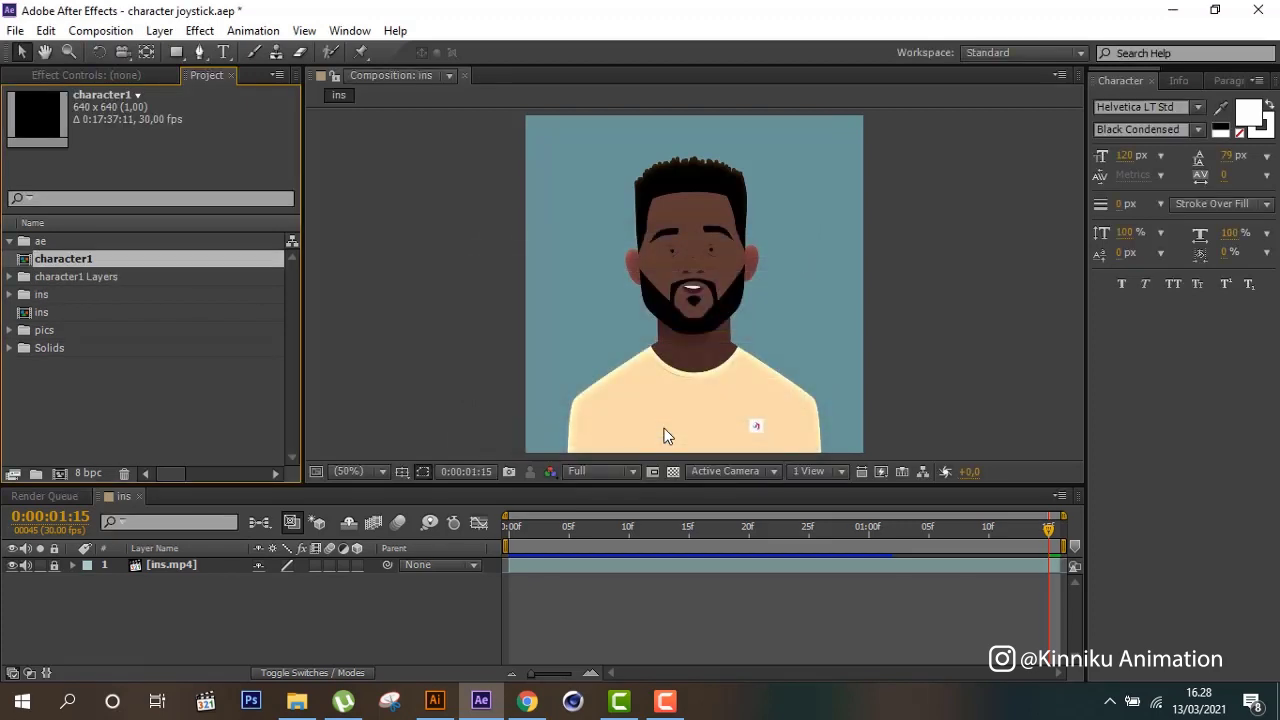
Open character1 over a transparency grid and change its duration from 0:17:37:11 to 0:00:05:00.
double_click(122, 262)
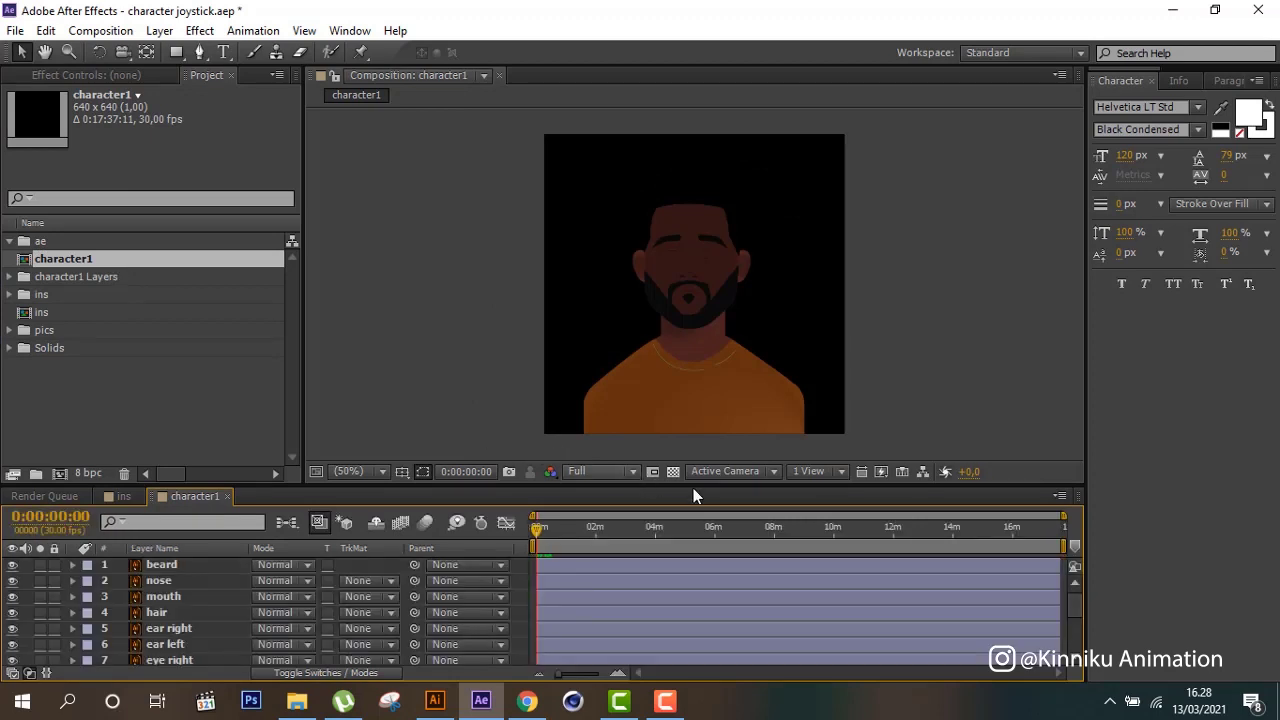
click(673, 471)
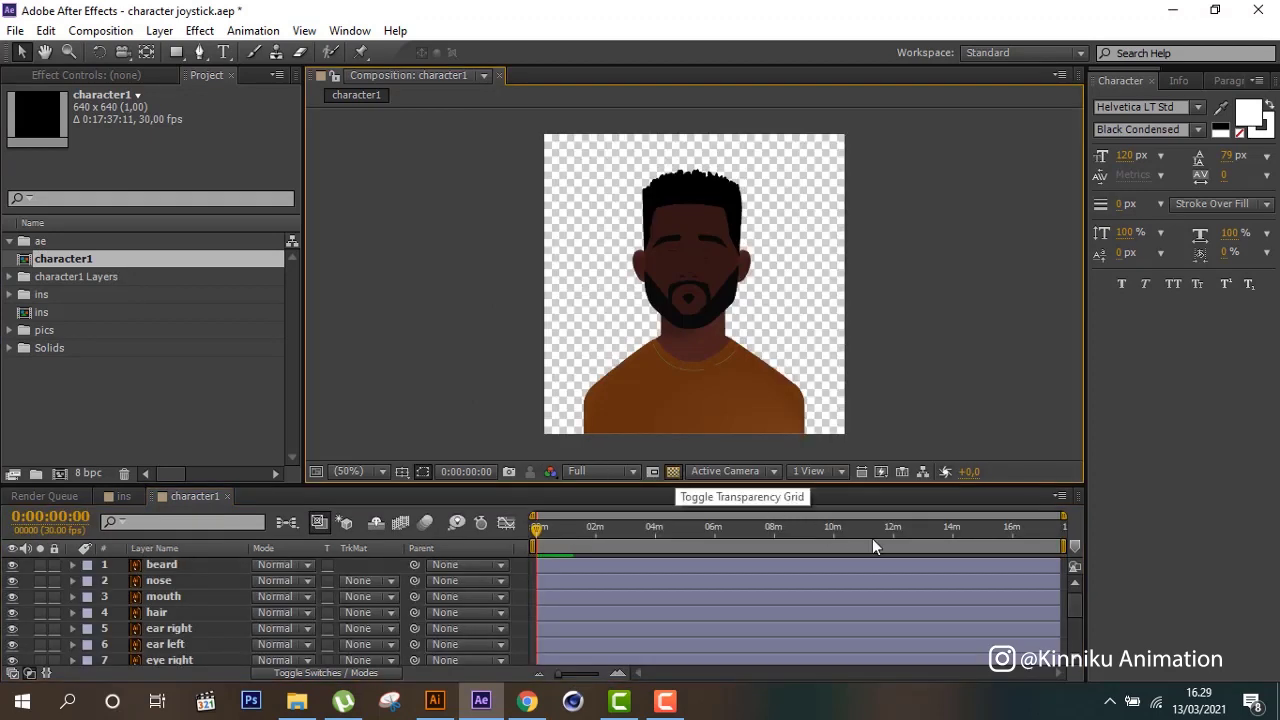
click(100, 30)
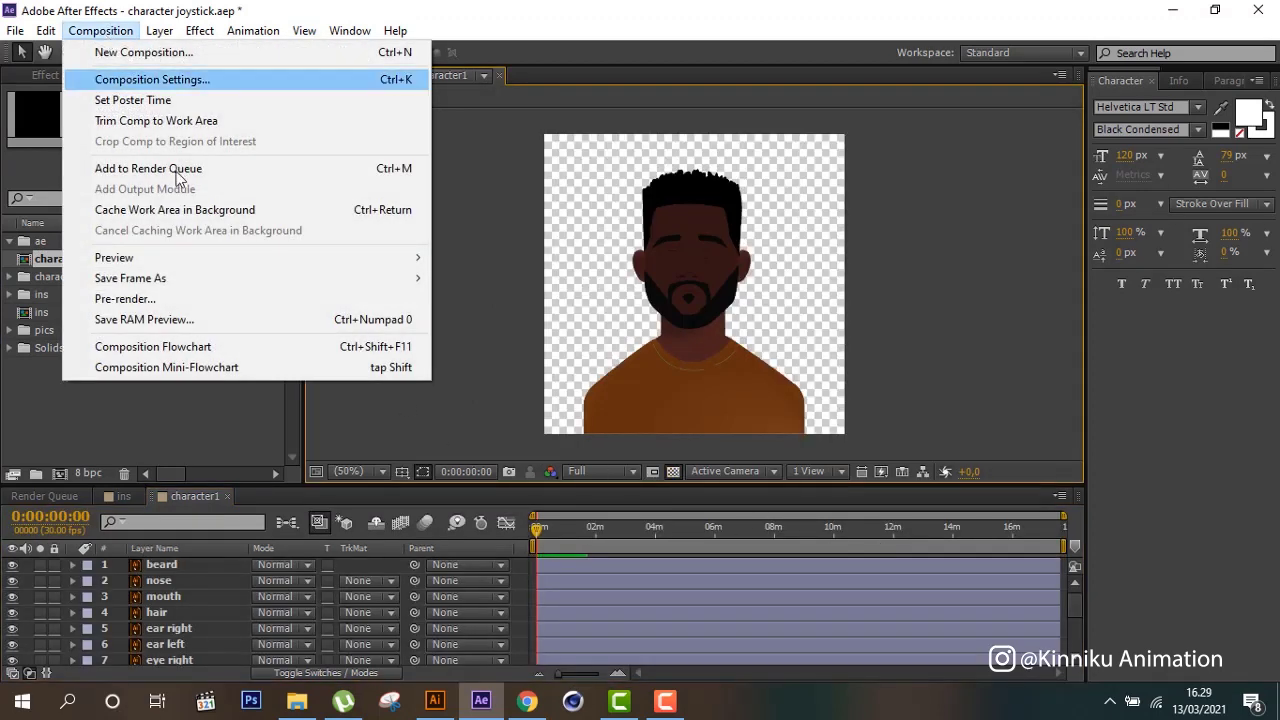
click(199, 80)
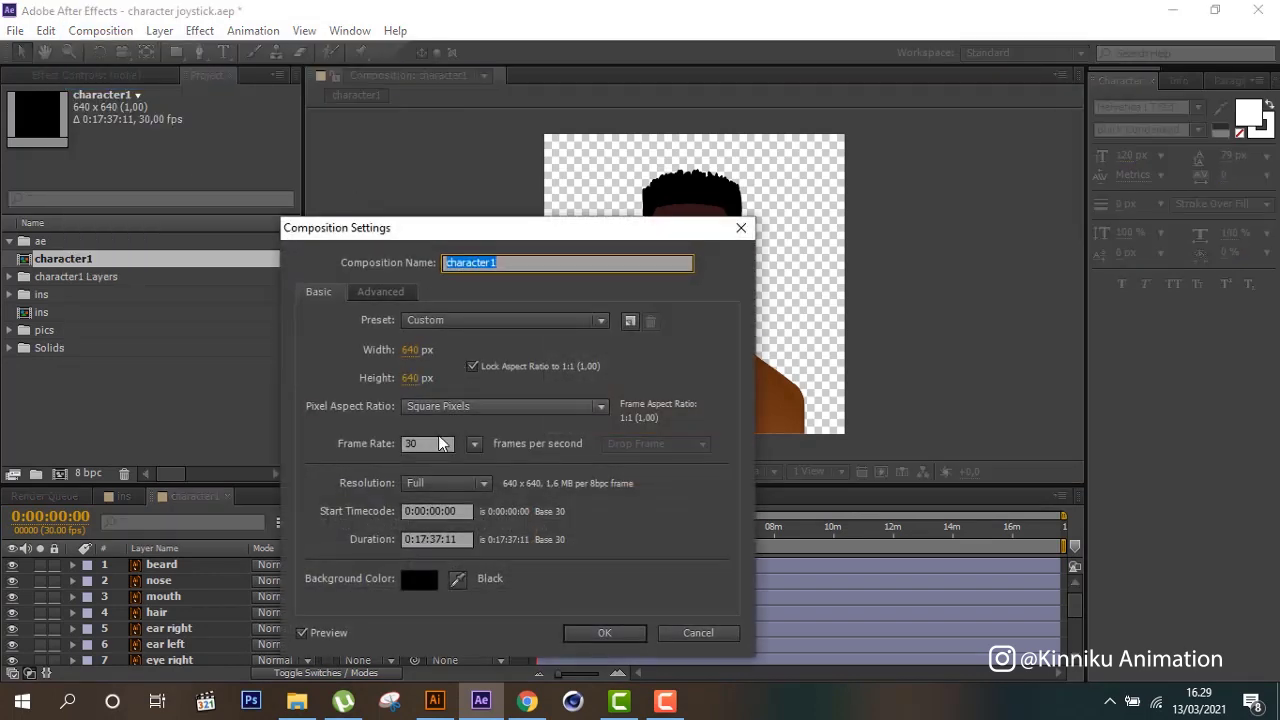
click(428, 538)
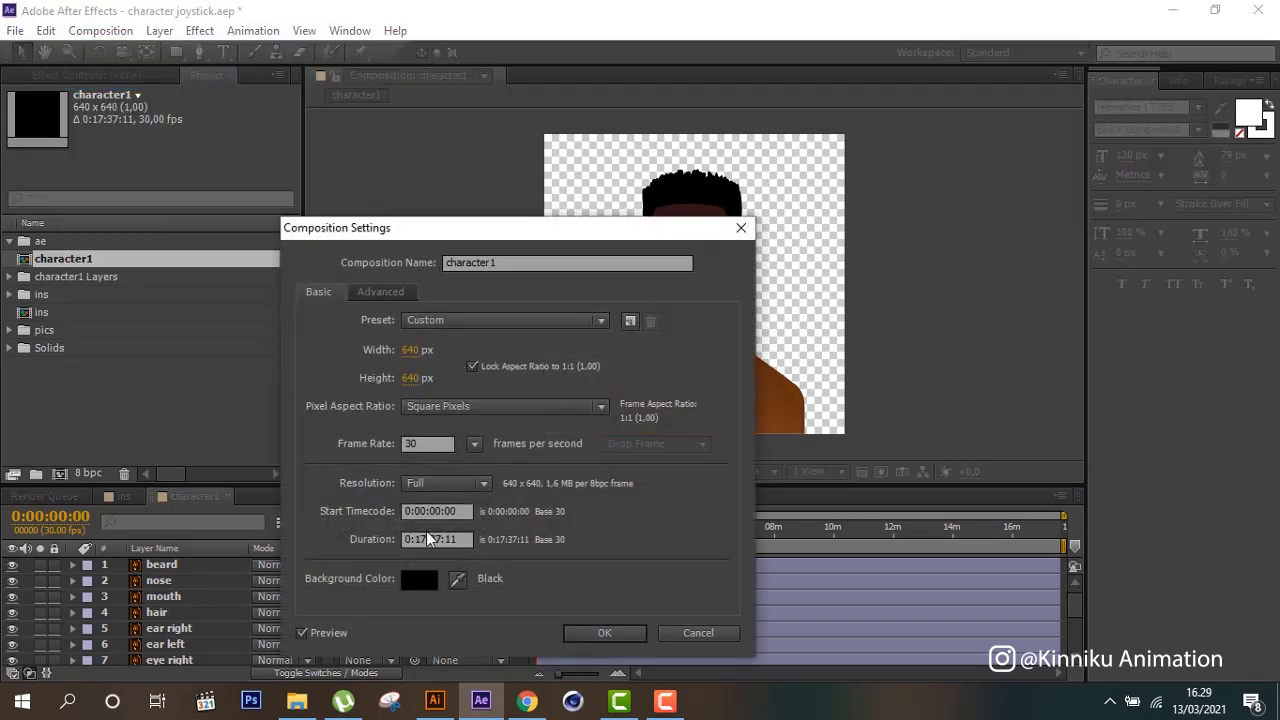
double_click(419, 539)
click(605, 633)
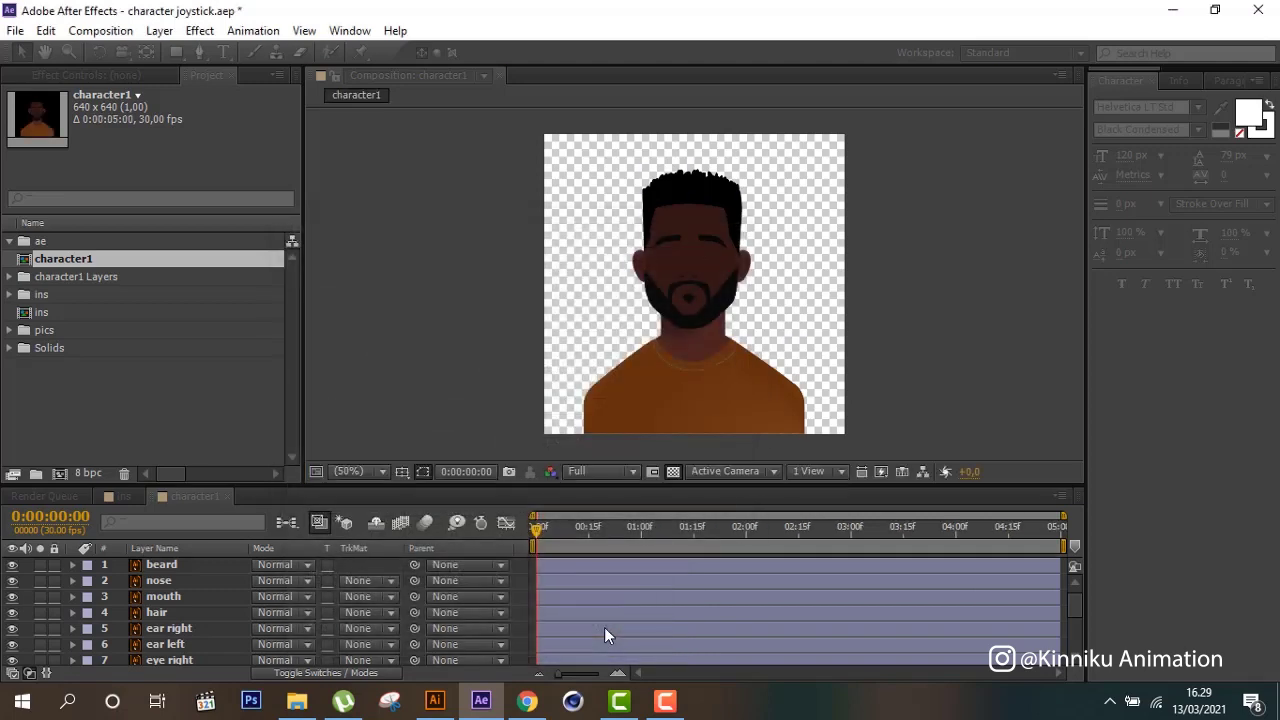
Add a new 640×640 white solid layer to the character1 composition.
click(159, 30)
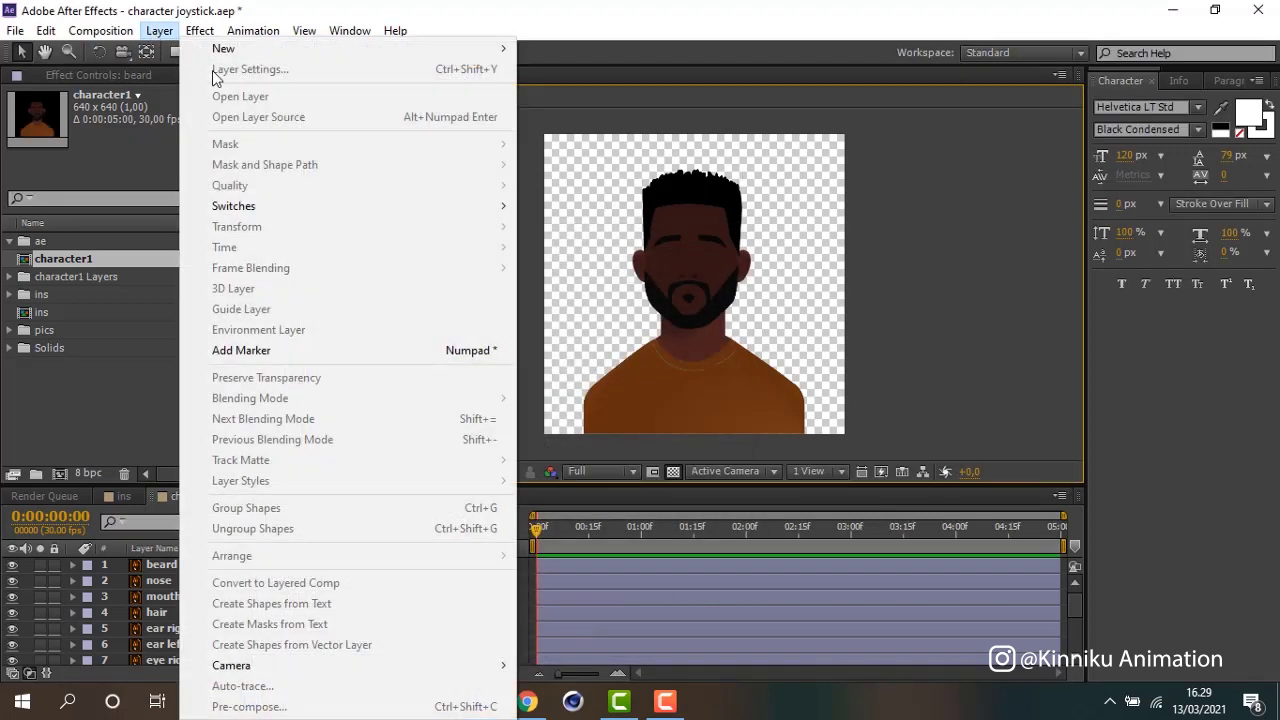
mouse_move(260, 48)
click(557, 69)
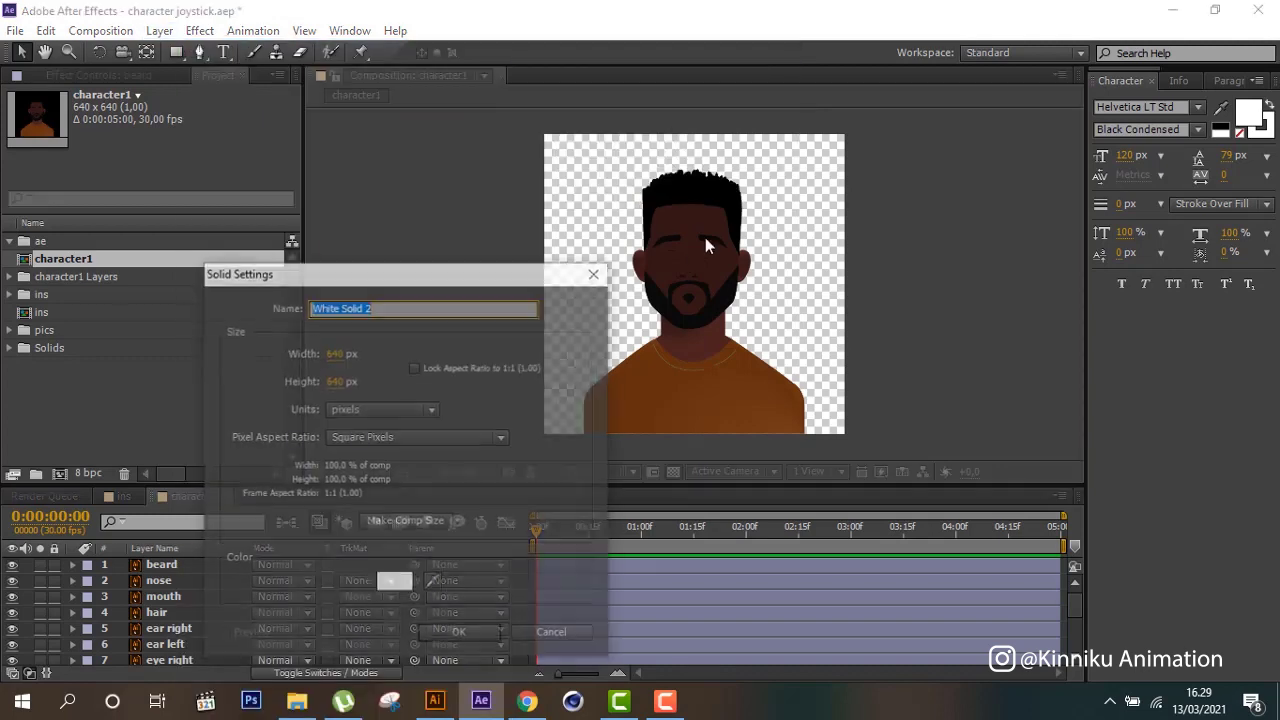
click(403, 584)
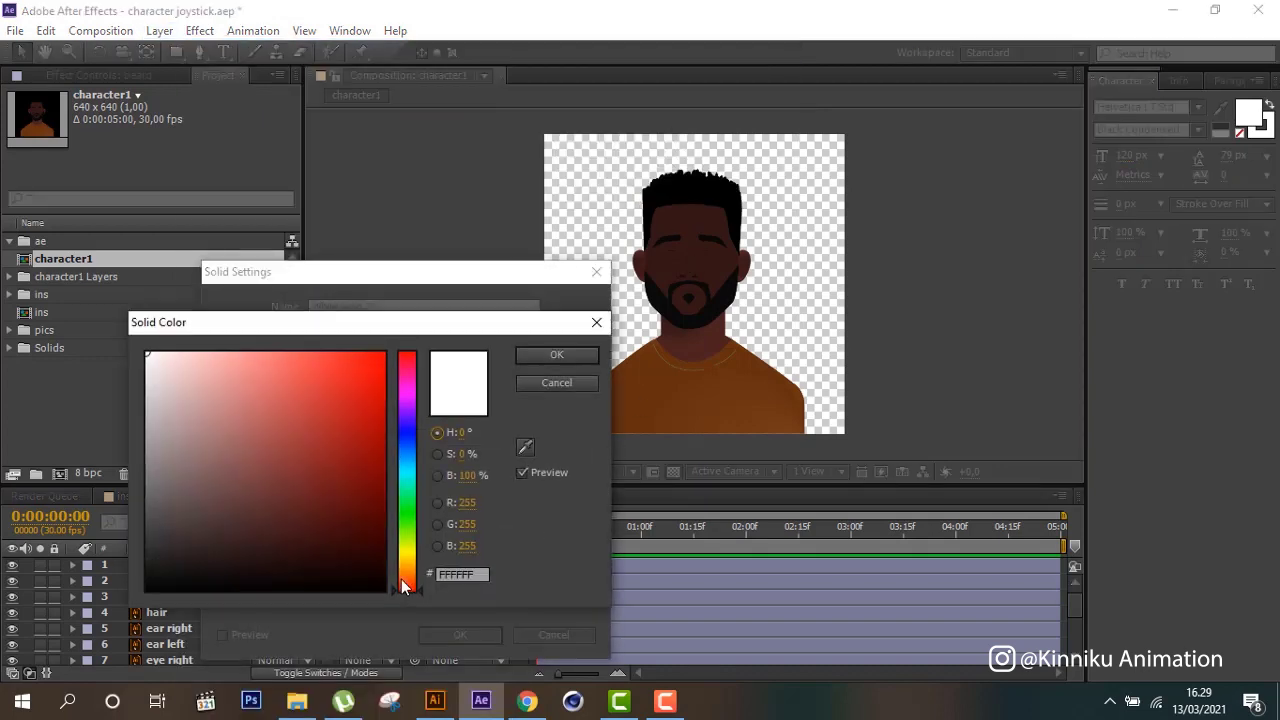
click(565, 356)
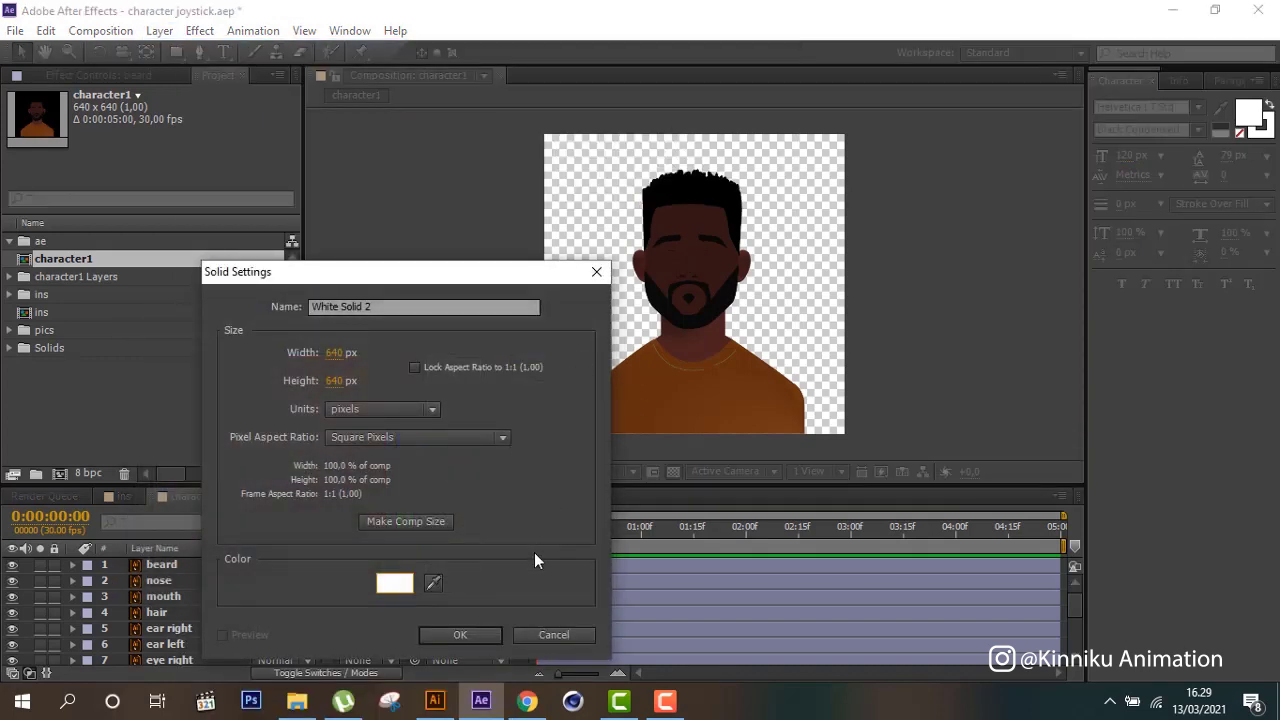
click(460, 635)
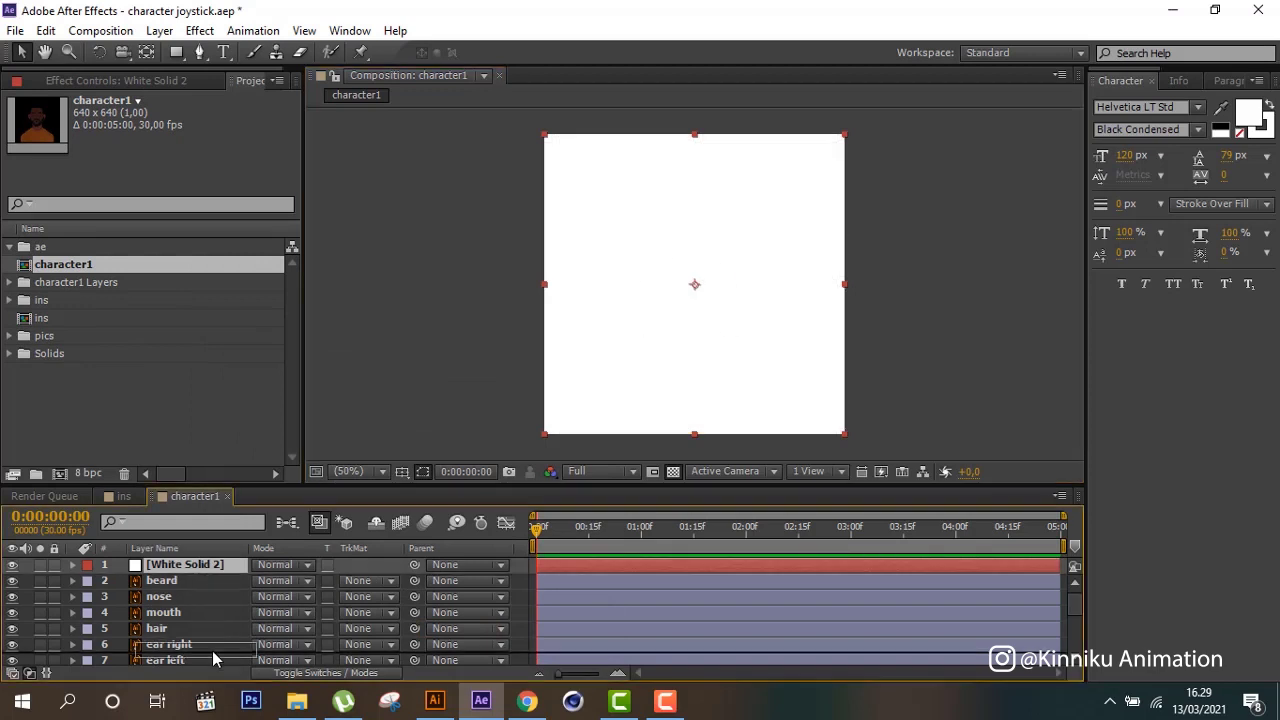
Move White Solid 2 to the bottom of the layer stack.
scroll(216, 655, down, 3)
scroll(222, 660, down, 2)
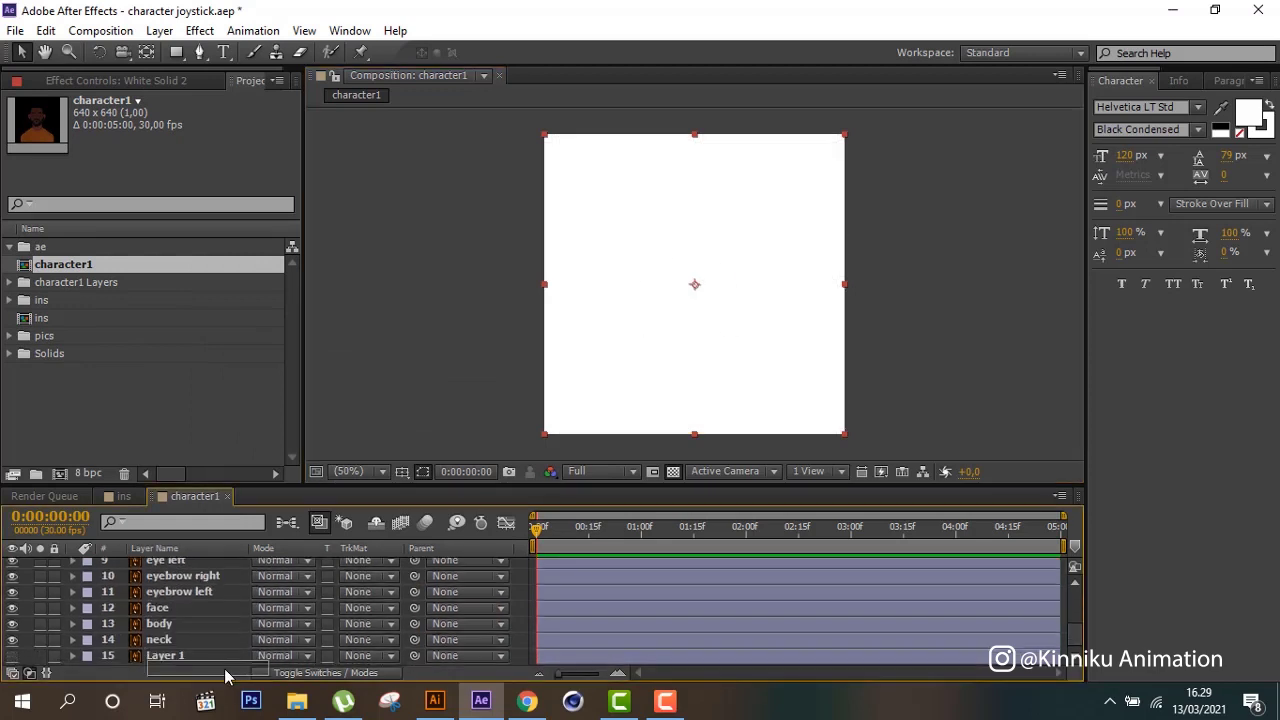
drag(231, 657, 231, 662)
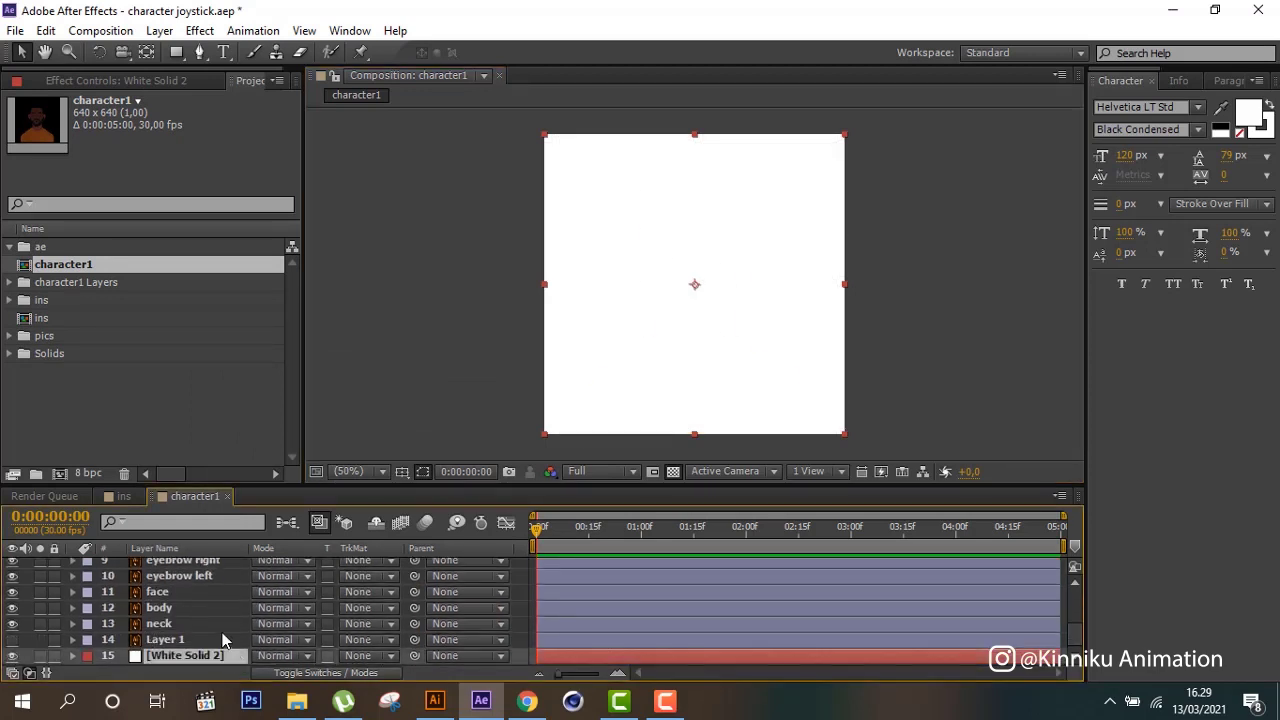
Show the Parent column and parent the beard and nose layers to face.
click(466, 309)
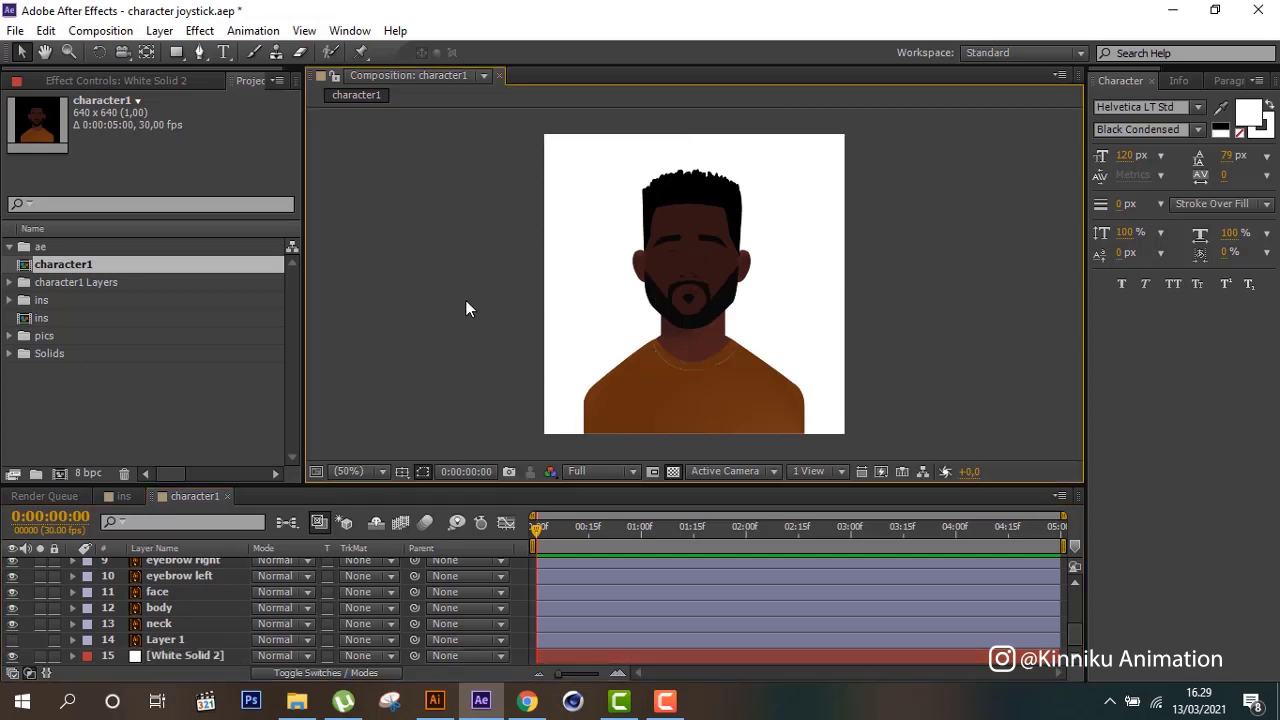
scroll(269, 634, up, 4)
click(296, 673)
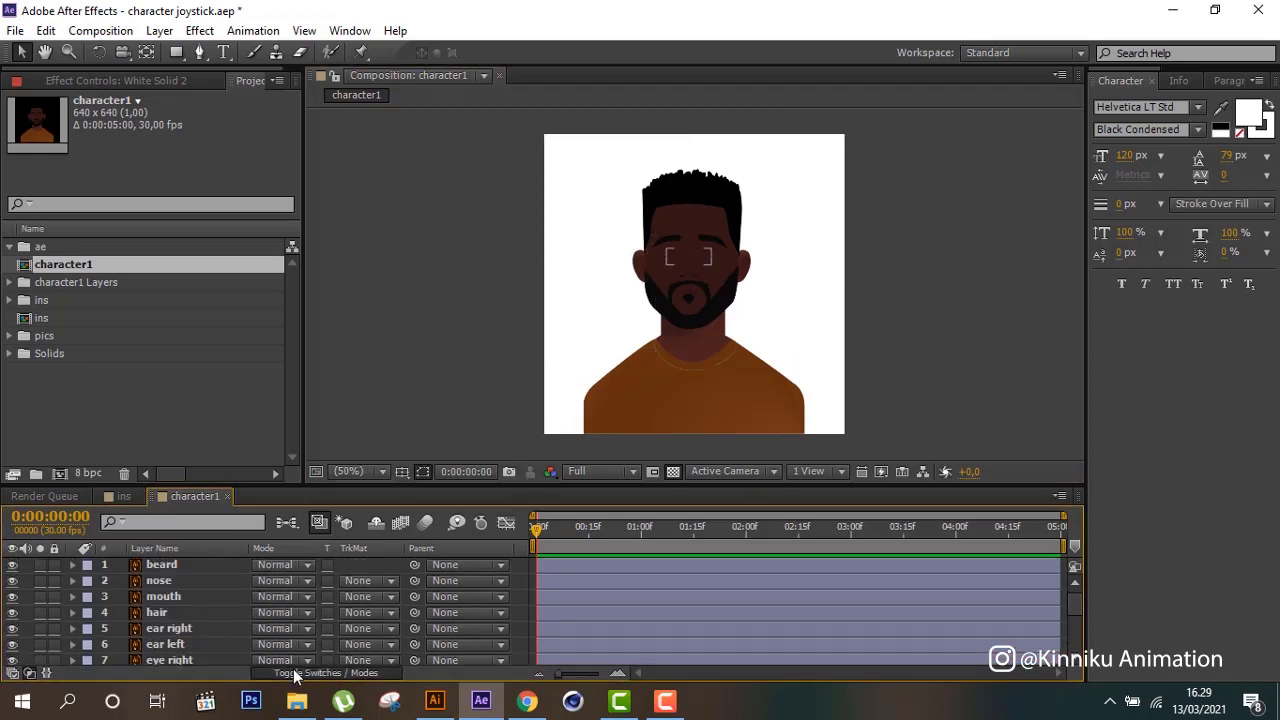
click(196, 565)
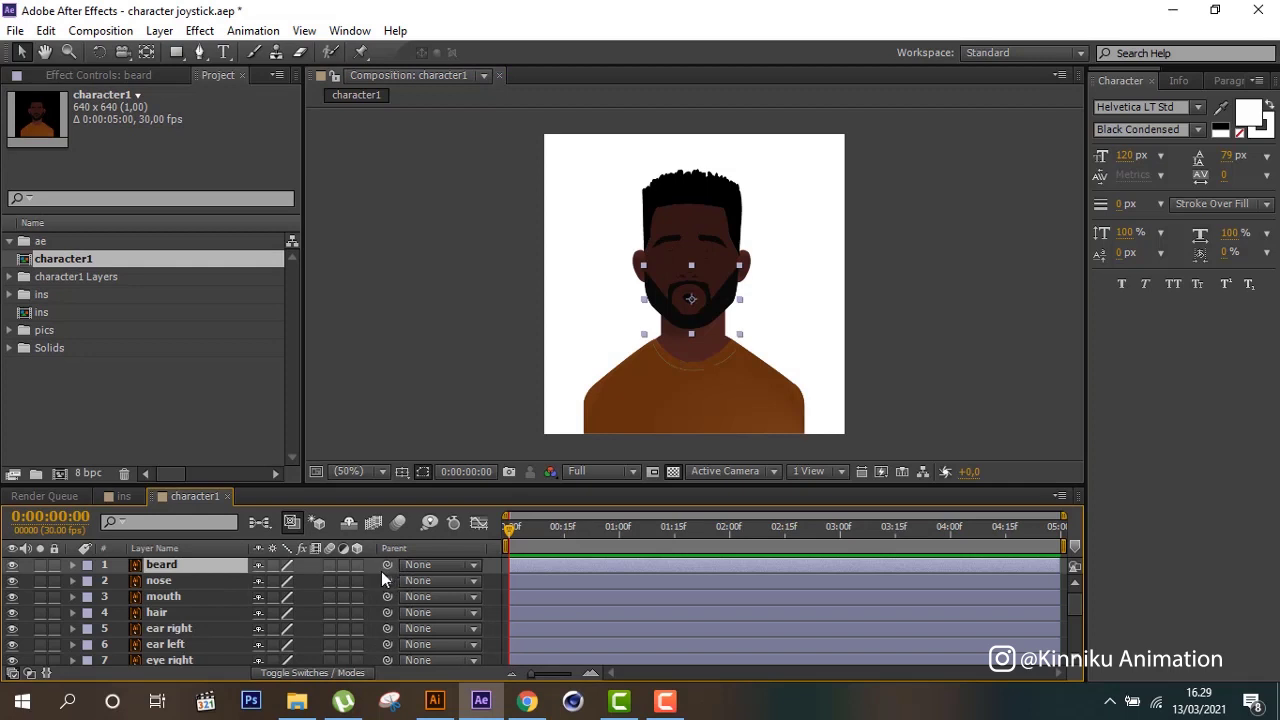
drag(382, 483, 394, 382)
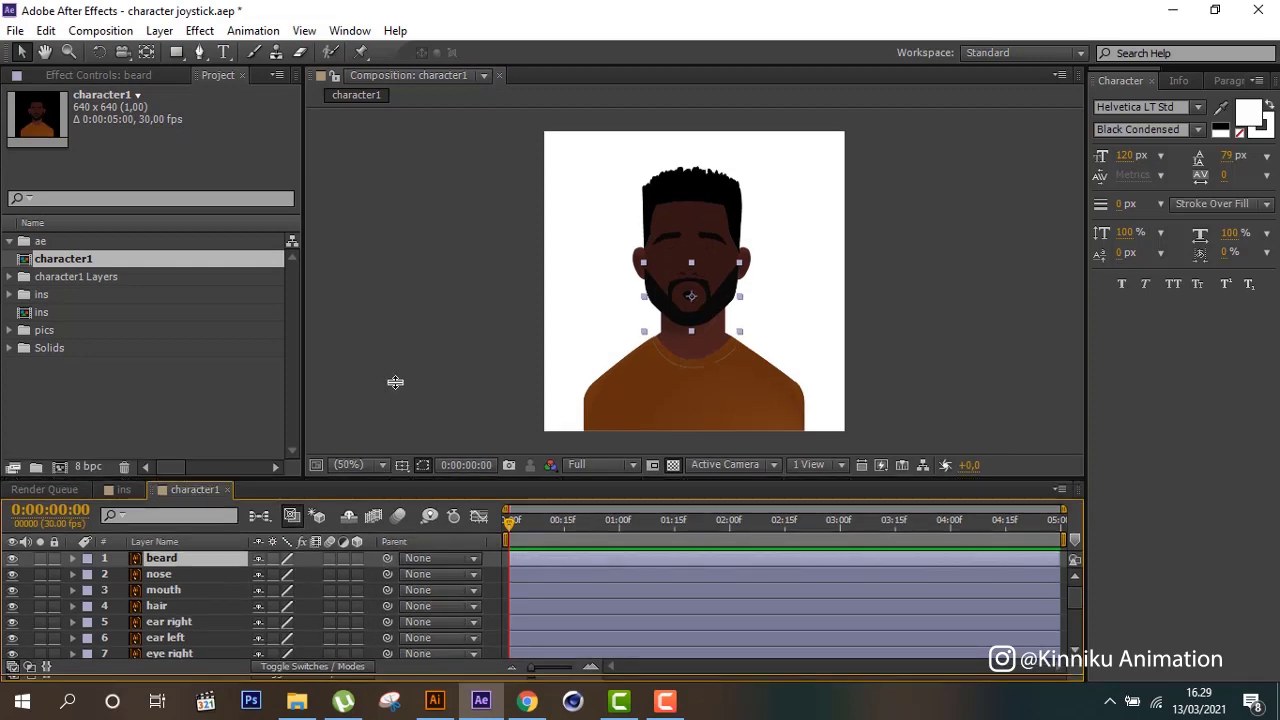
drag(388, 462, 205, 625)
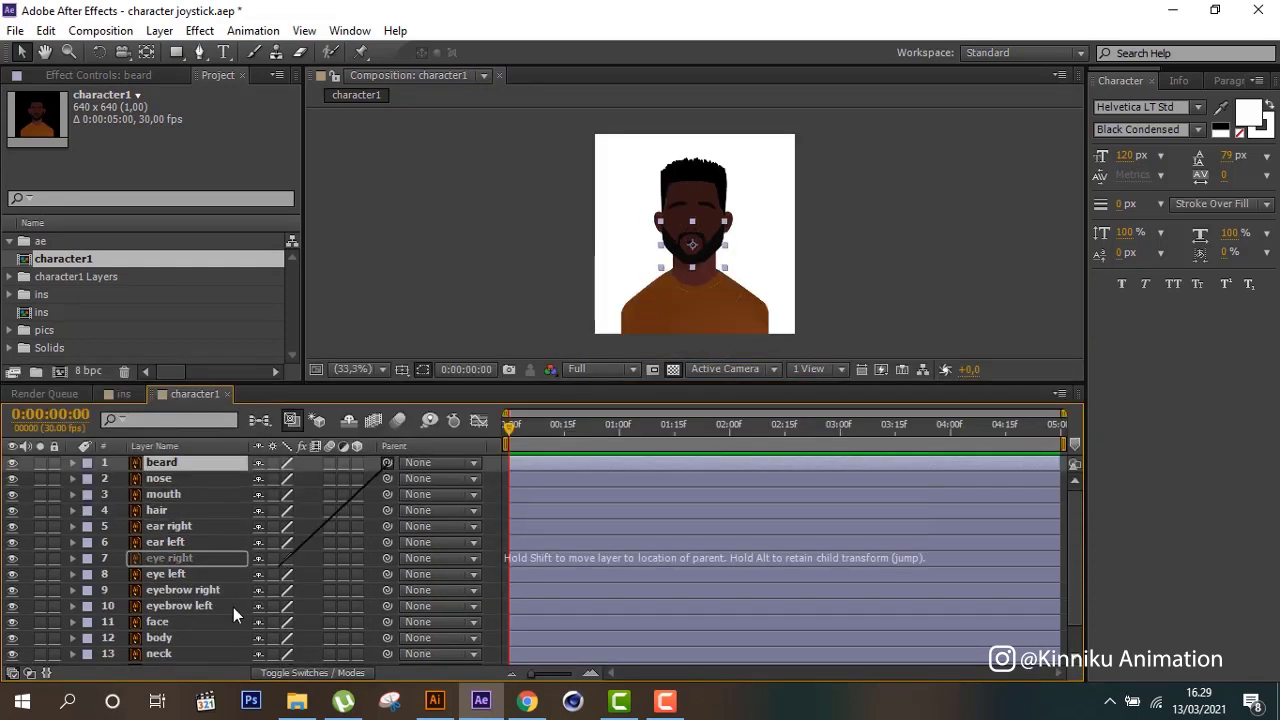
click(178, 485)
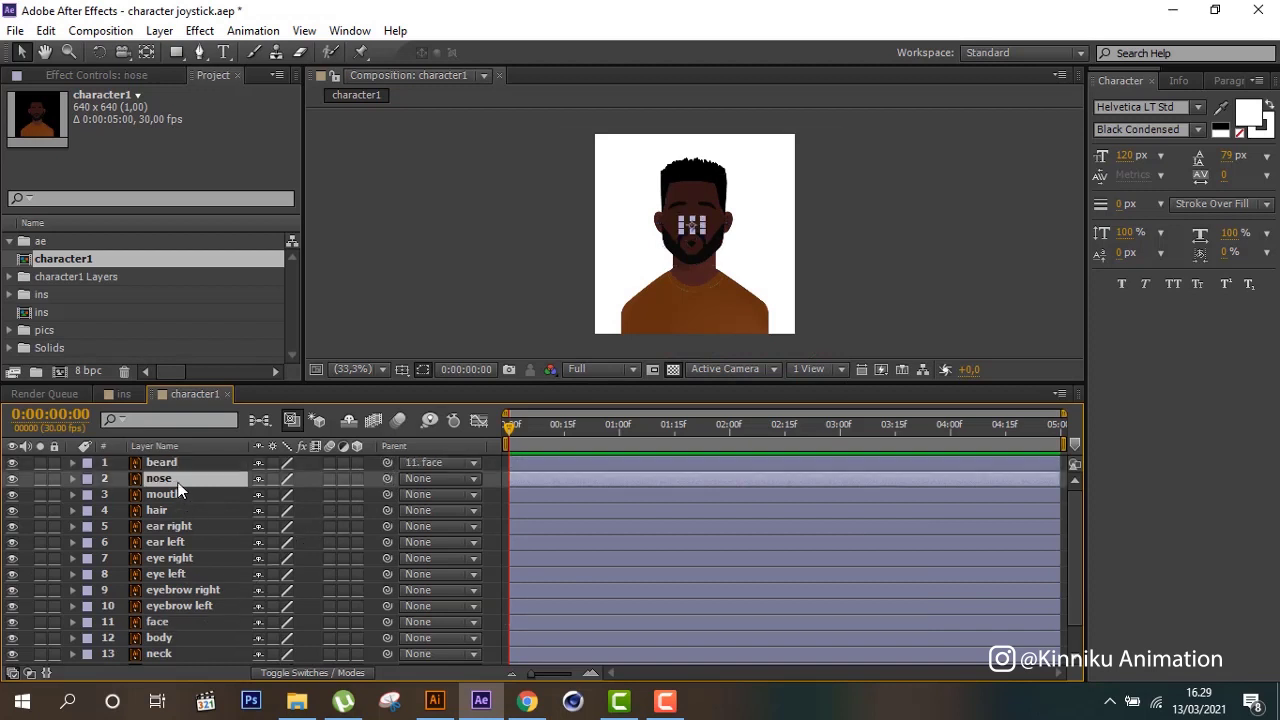
drag(388, 478, 210, 622)
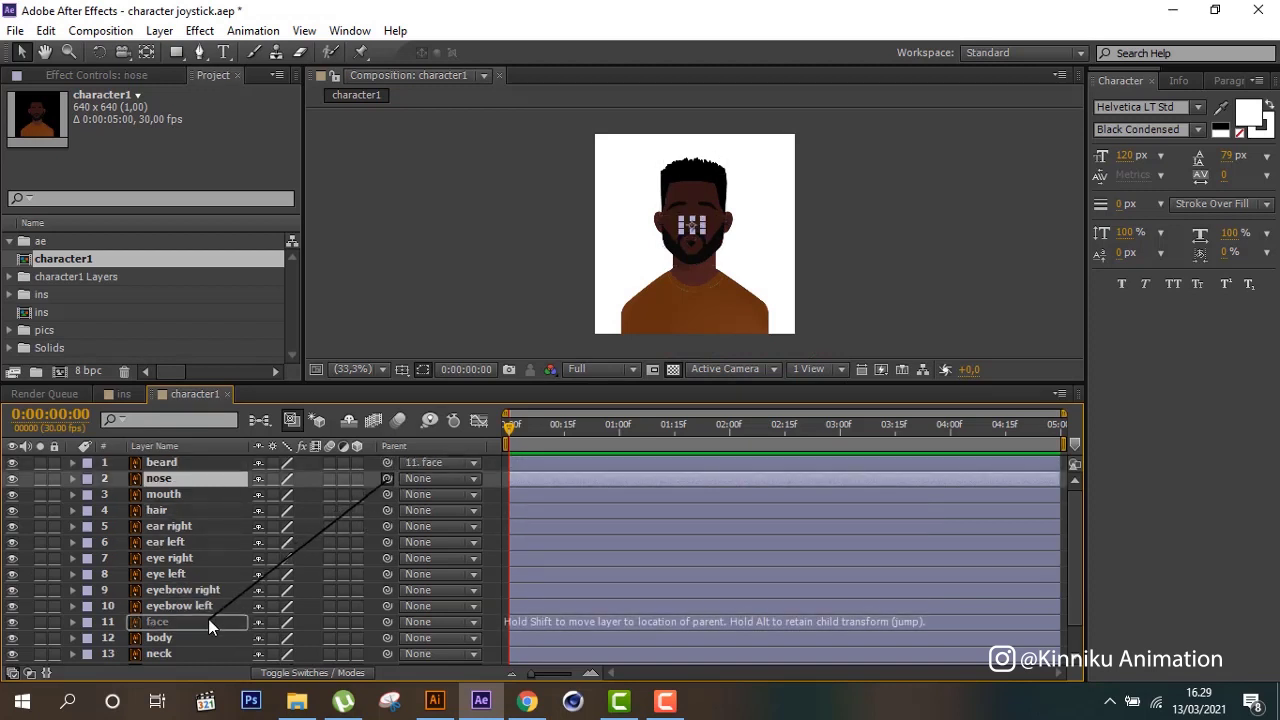
Select mouth through eyebrow left and parent them all to face.
click(190, 494)
click(182, 514)
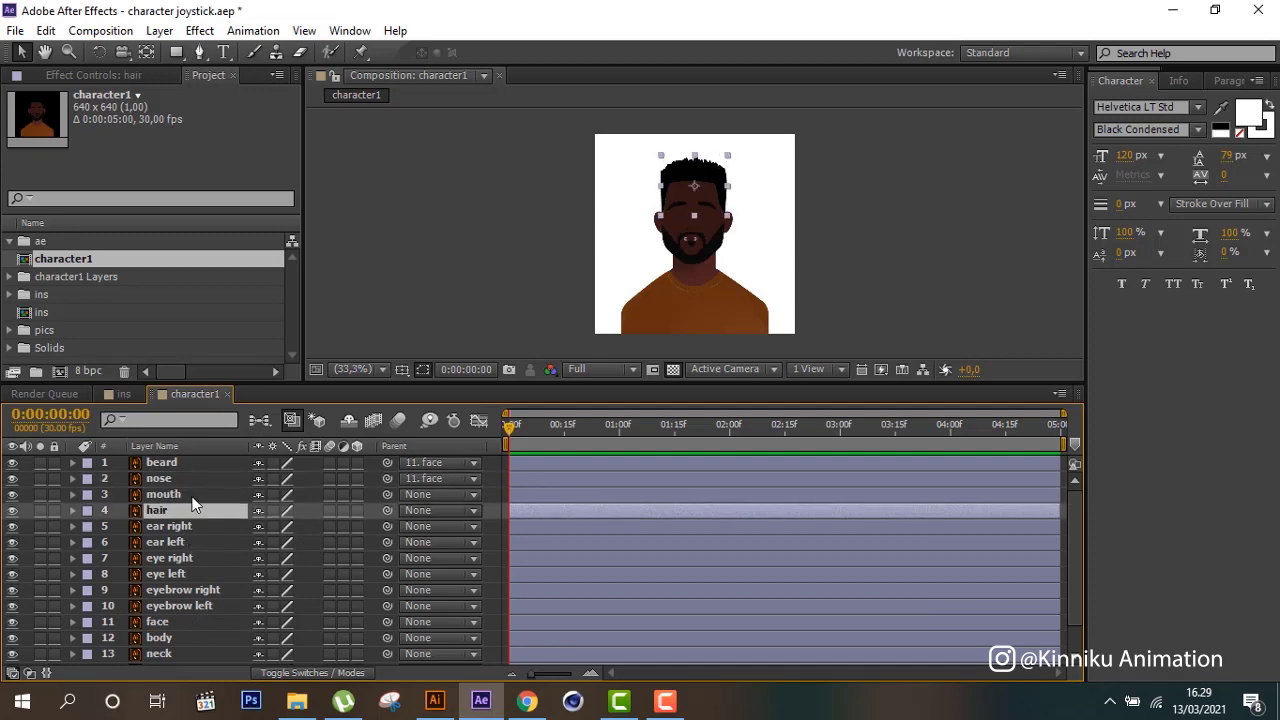
click(192, 497)
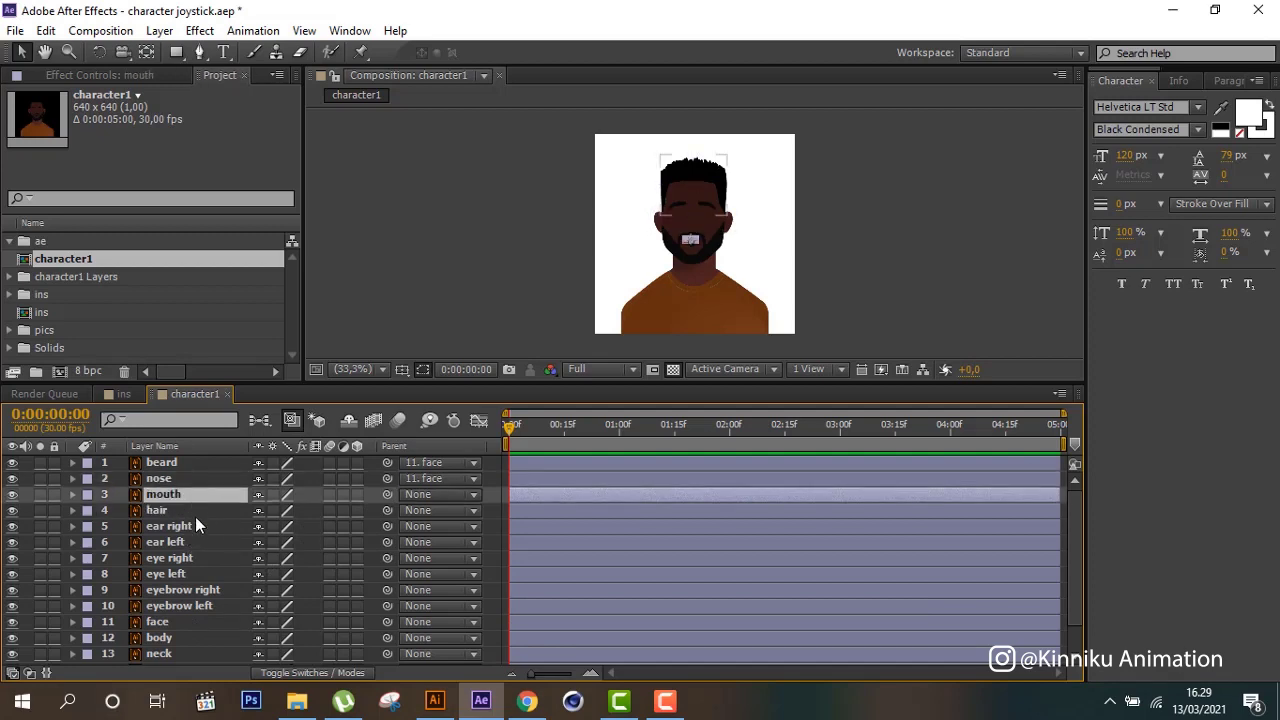
shift+click(195, 571)
shift+click(193, 609)
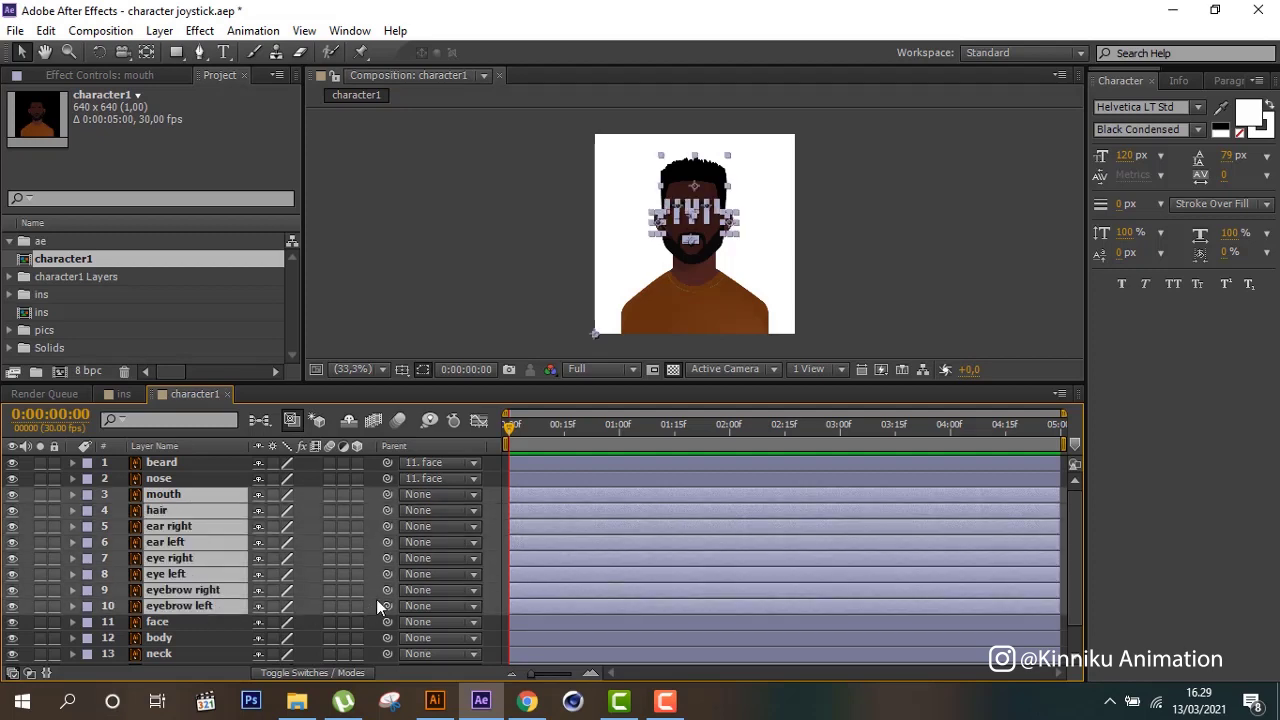
drag(384, 607, 221, 624)
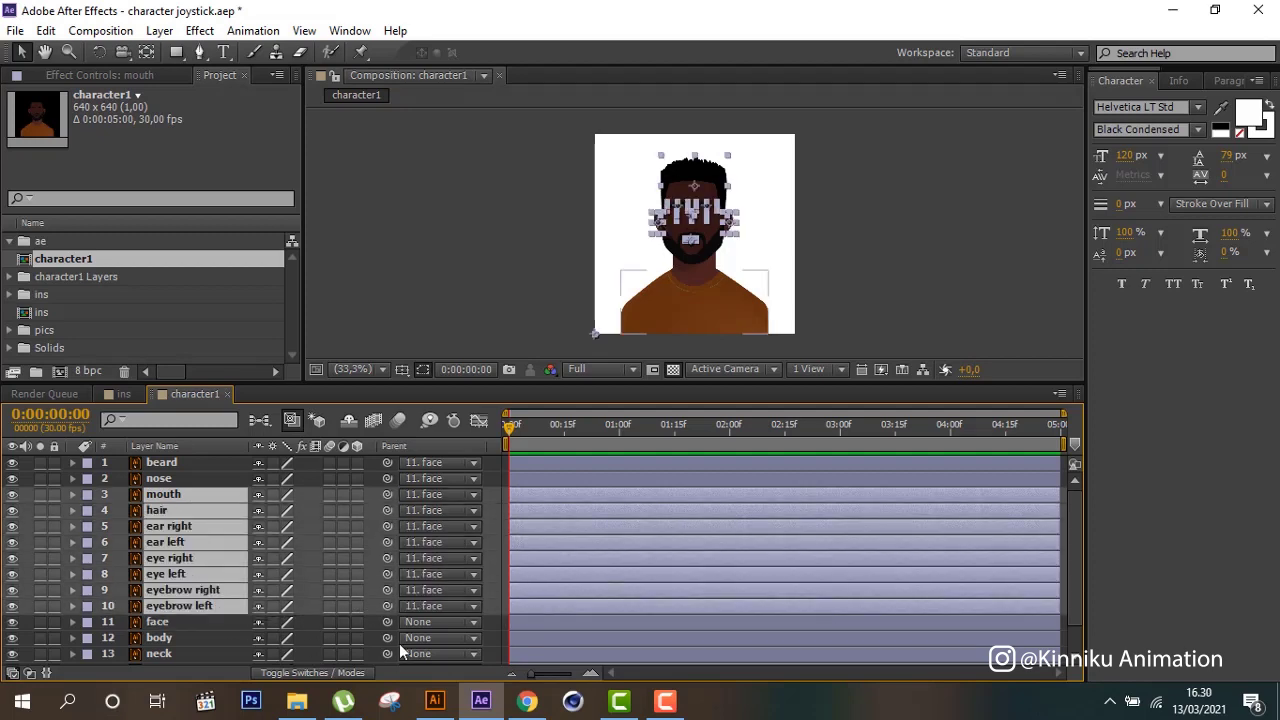
Parent the face and neck layers to the body layer.
mouse_move(388, 628)
mouse_down()
mouse_move(402, 628)
mouse_move(204, 641)
mouse_up()
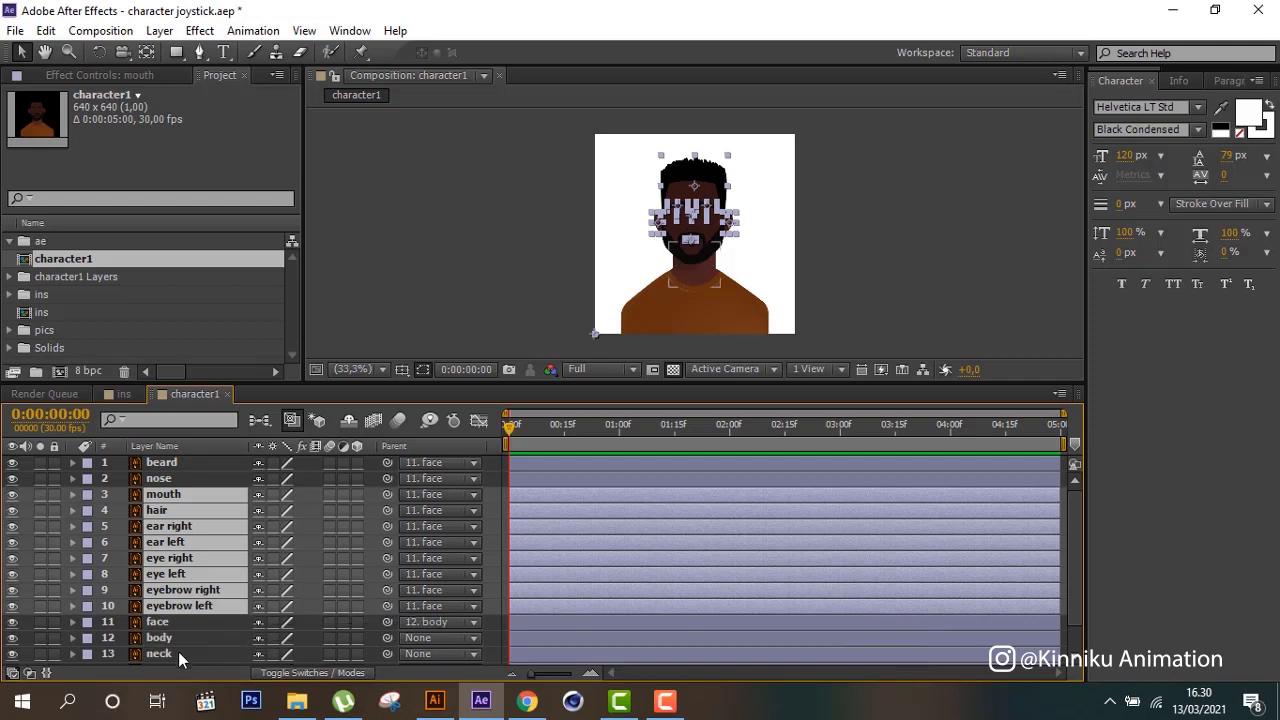
click(175, 653)
scroll(176, 651, down, 1)
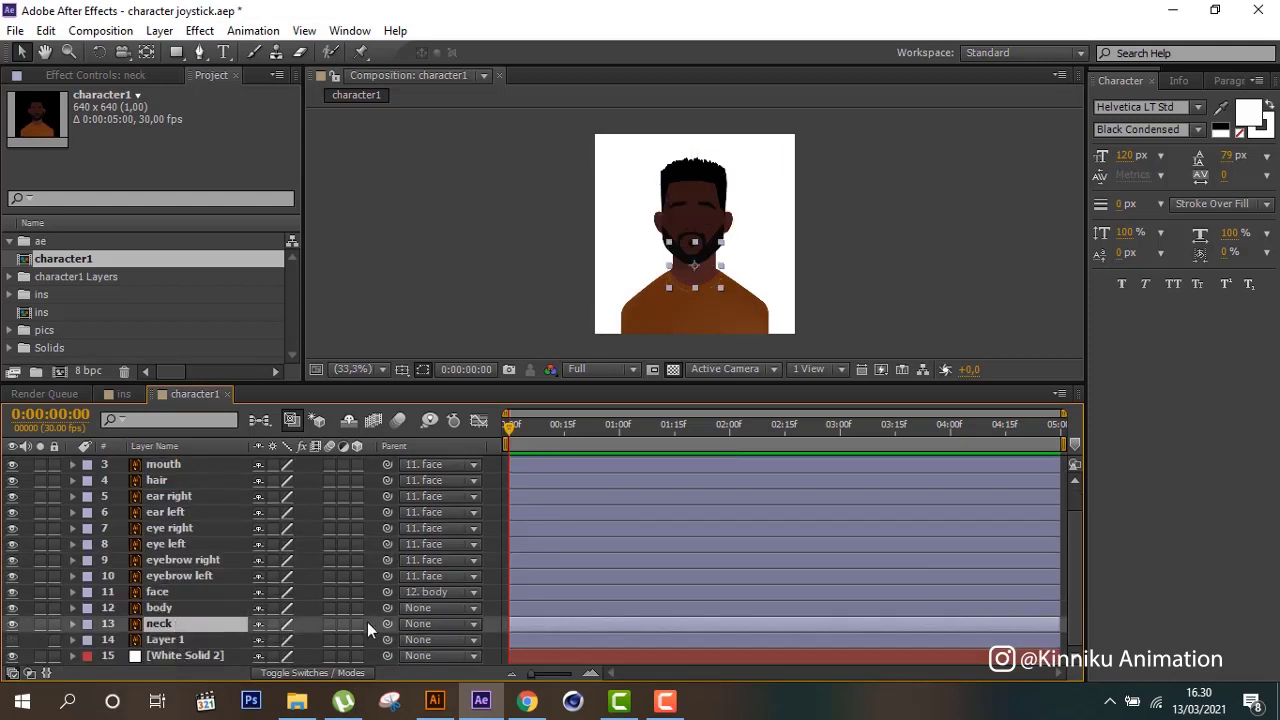
drag(385, 621, 200, 608)
click(190, 641)
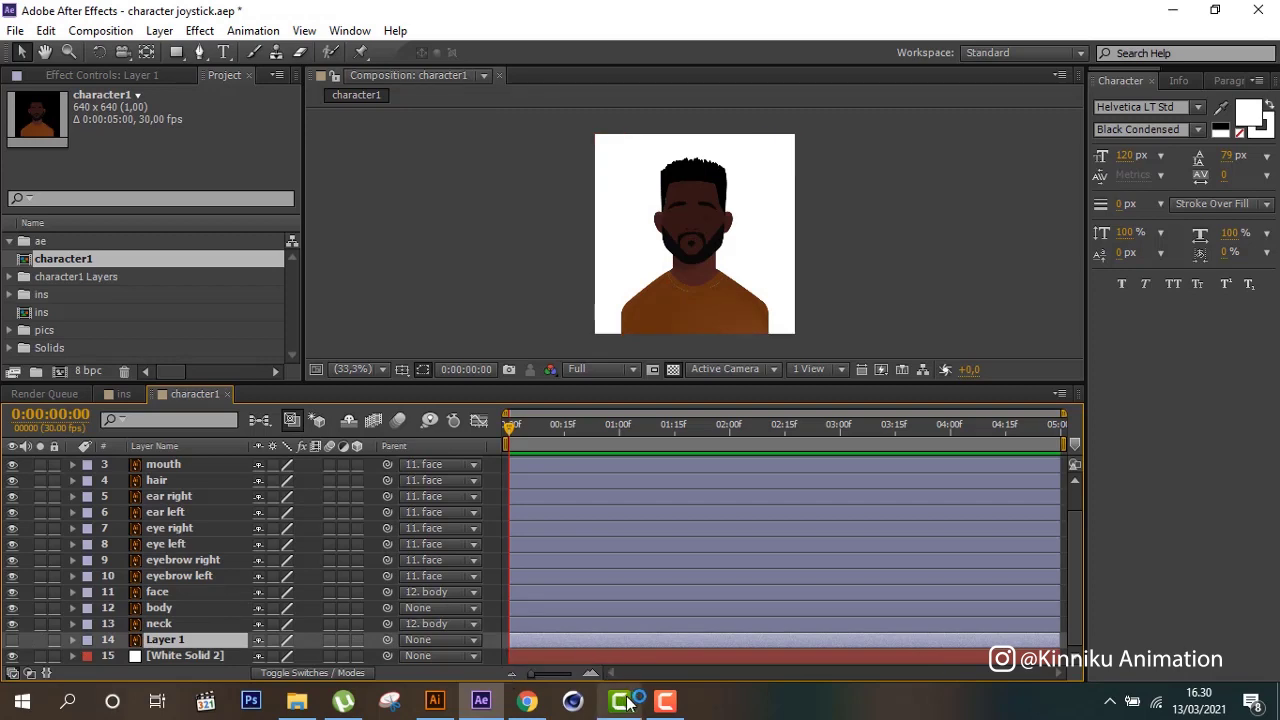
Zoom in on the face, then select and delete the old mouth layer.
mouse_move(667, 703)
scroll(331, 563, up, 2)
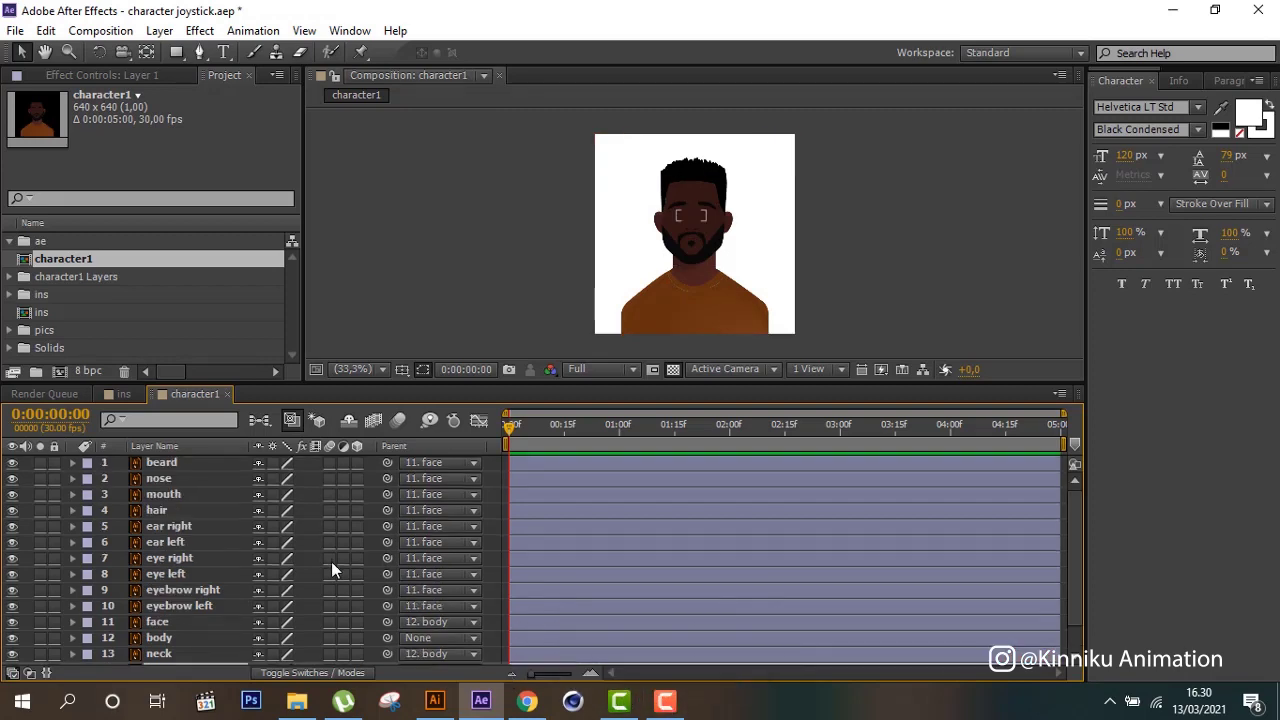
scroll(690, 190, up, 3)
scroll(634, 263, up, 2)
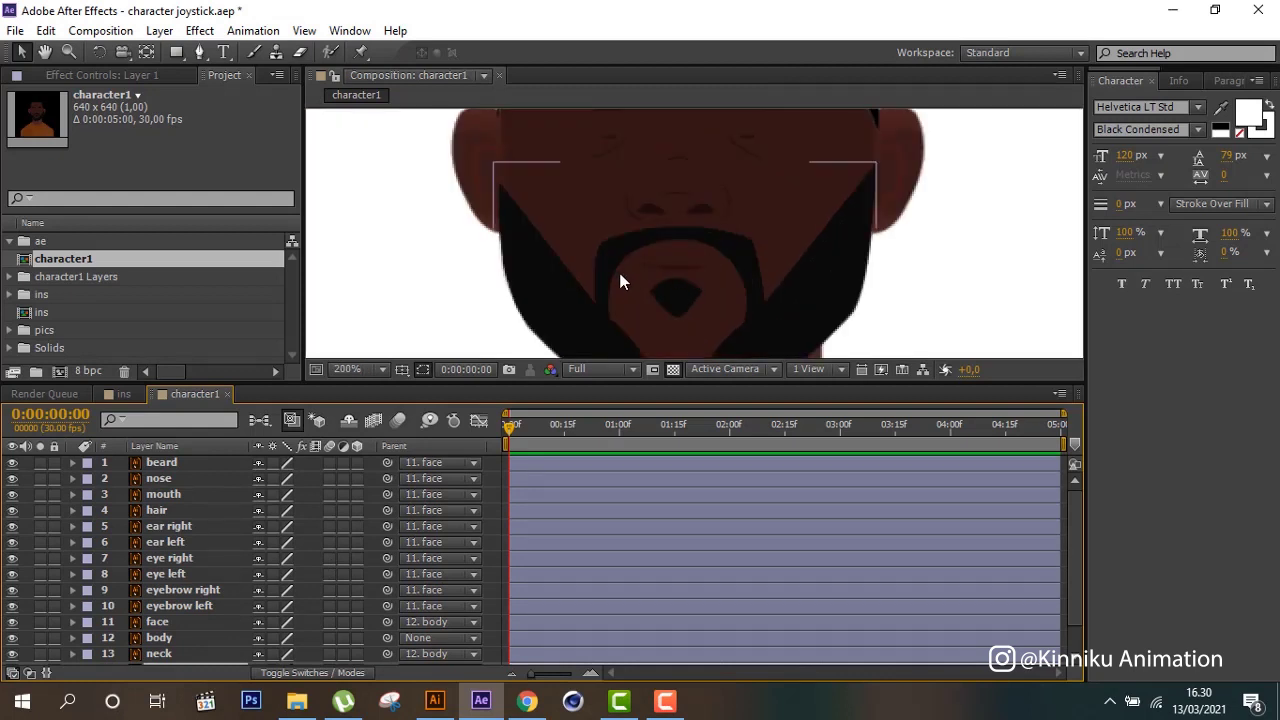
click(185, 462)
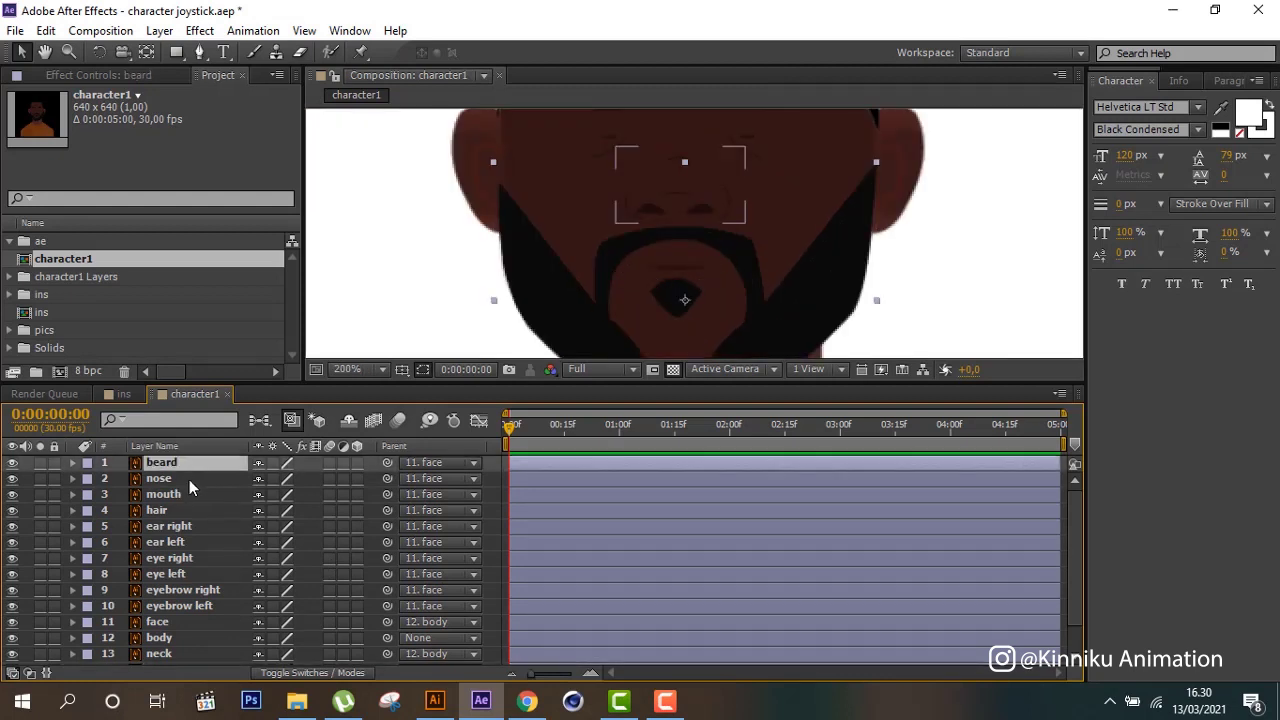
click(186, 496)
click(12, 494)
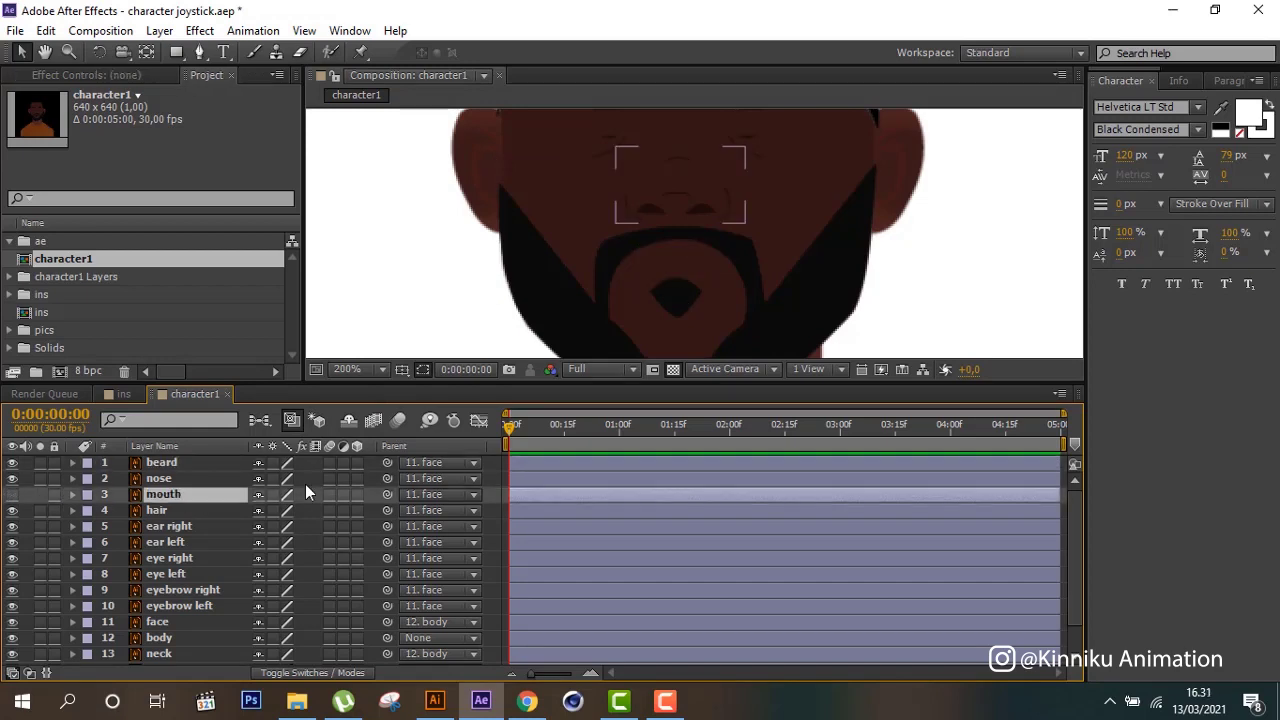
key(Delete)
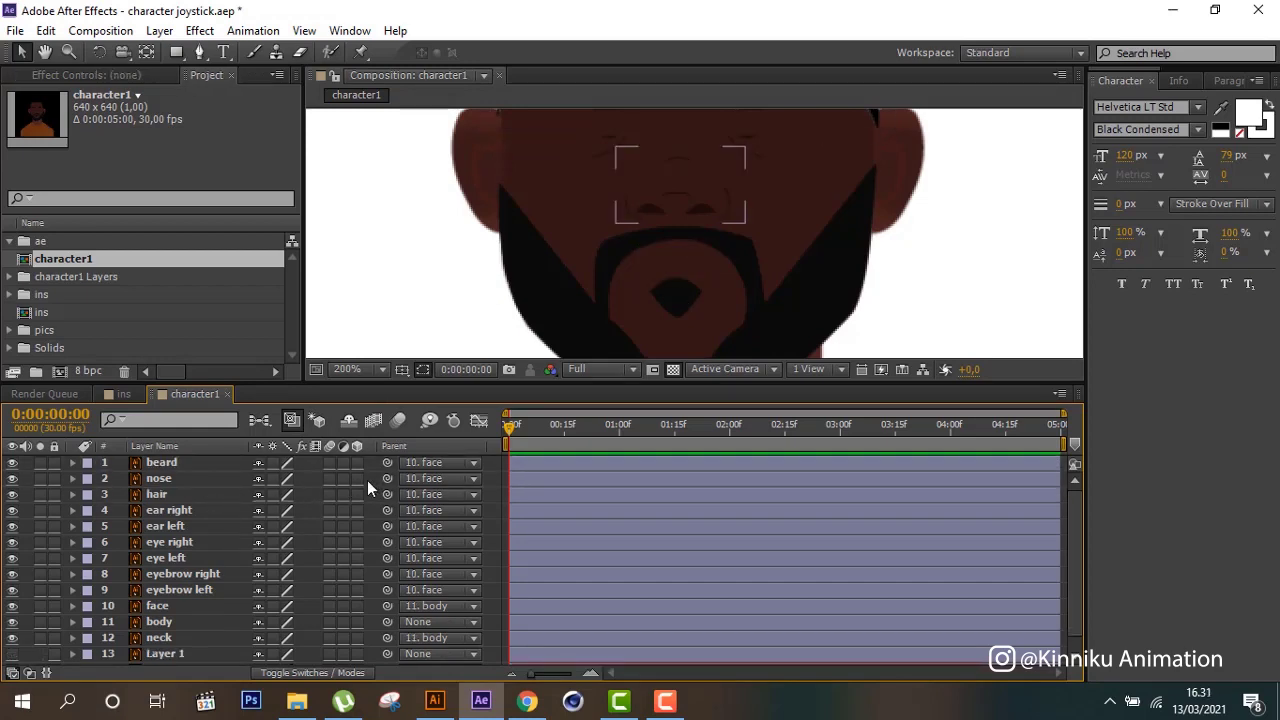
Draw a three-point half-round mouth shape inside the beard with the Pen tool.
click(199, 52)
click(705, 250)
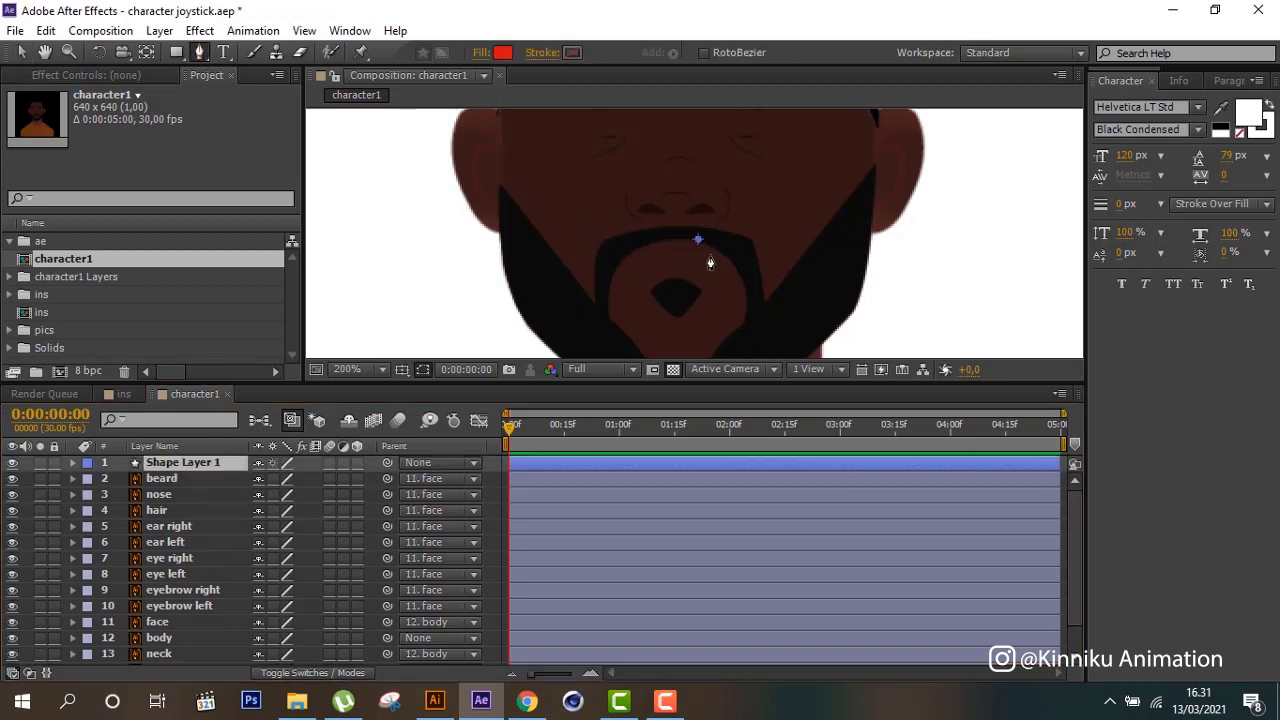
click(709, 247)
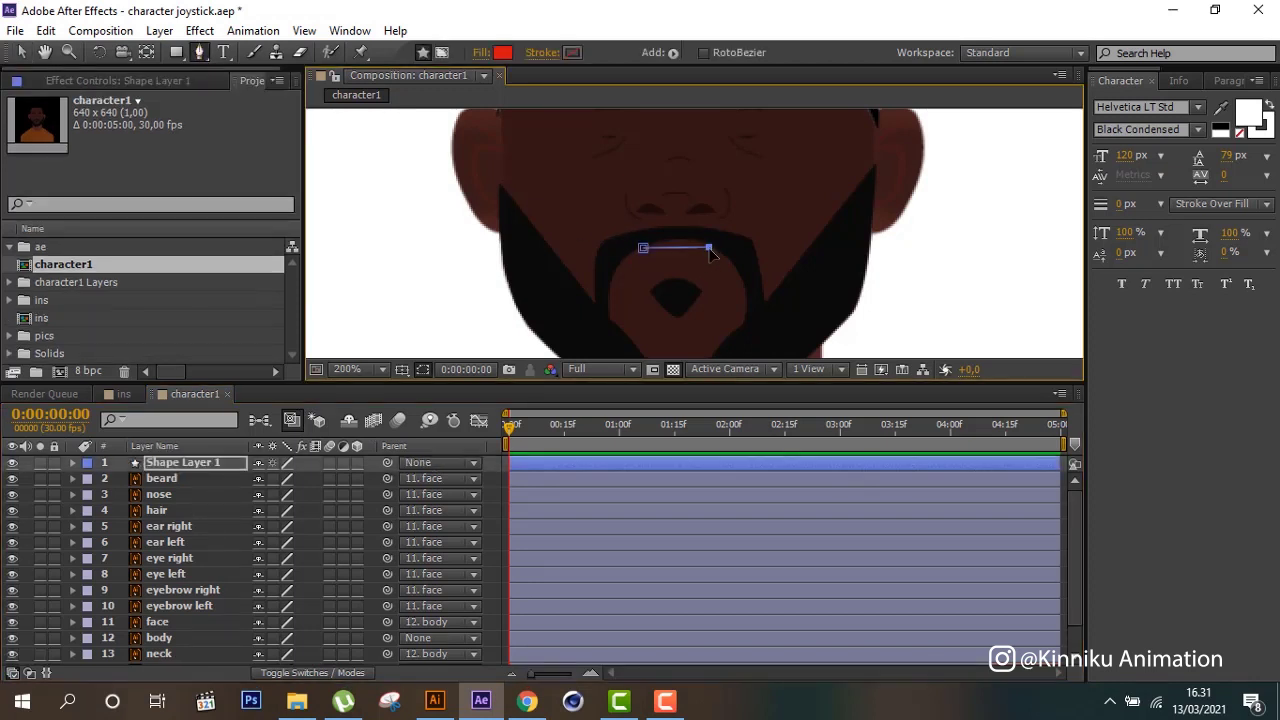
drag(676, 274, 649, 281)
drag(647, 281, 647, 277)
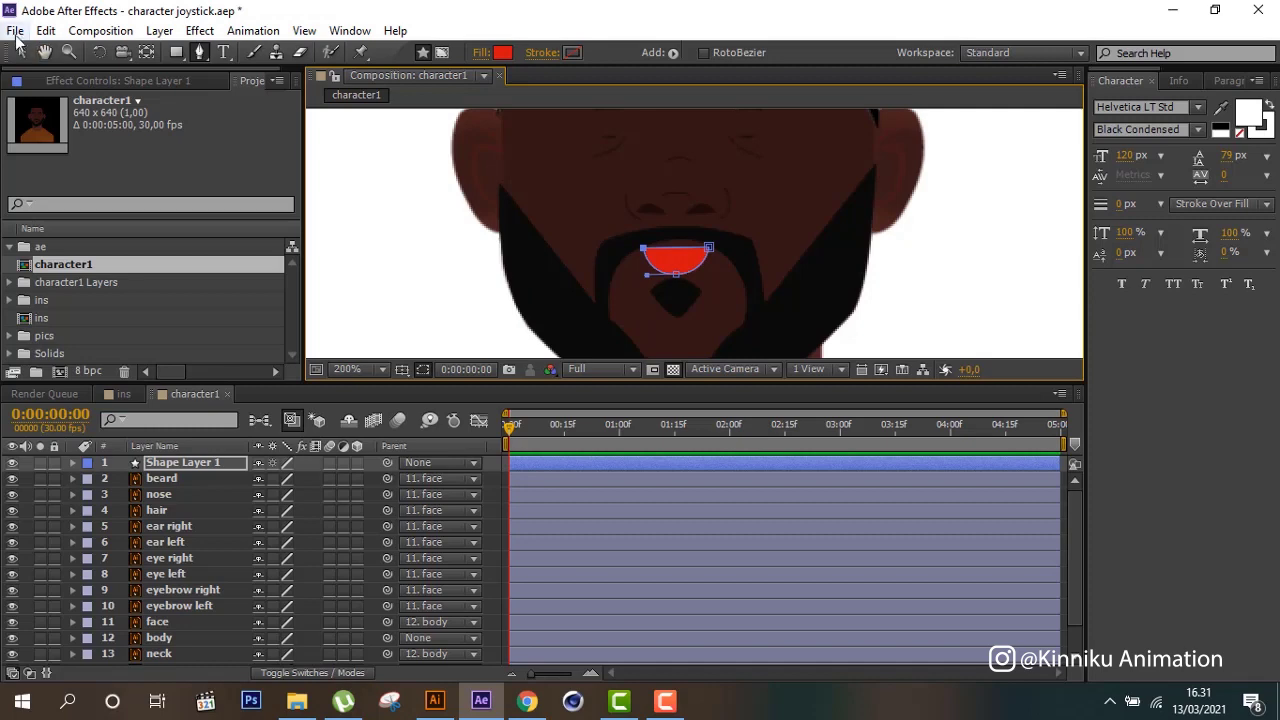
Reselect the new mouth shape layer and set its fill colour to black.
click(20, 52)
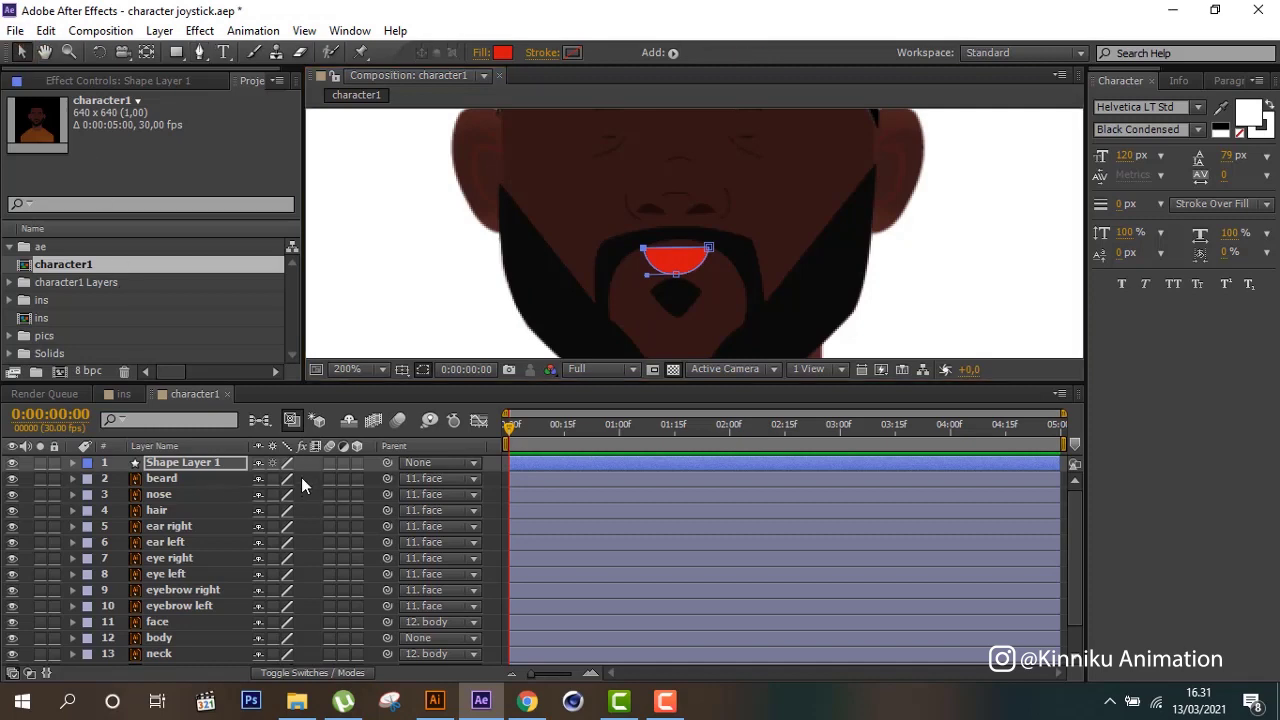
key(F2)
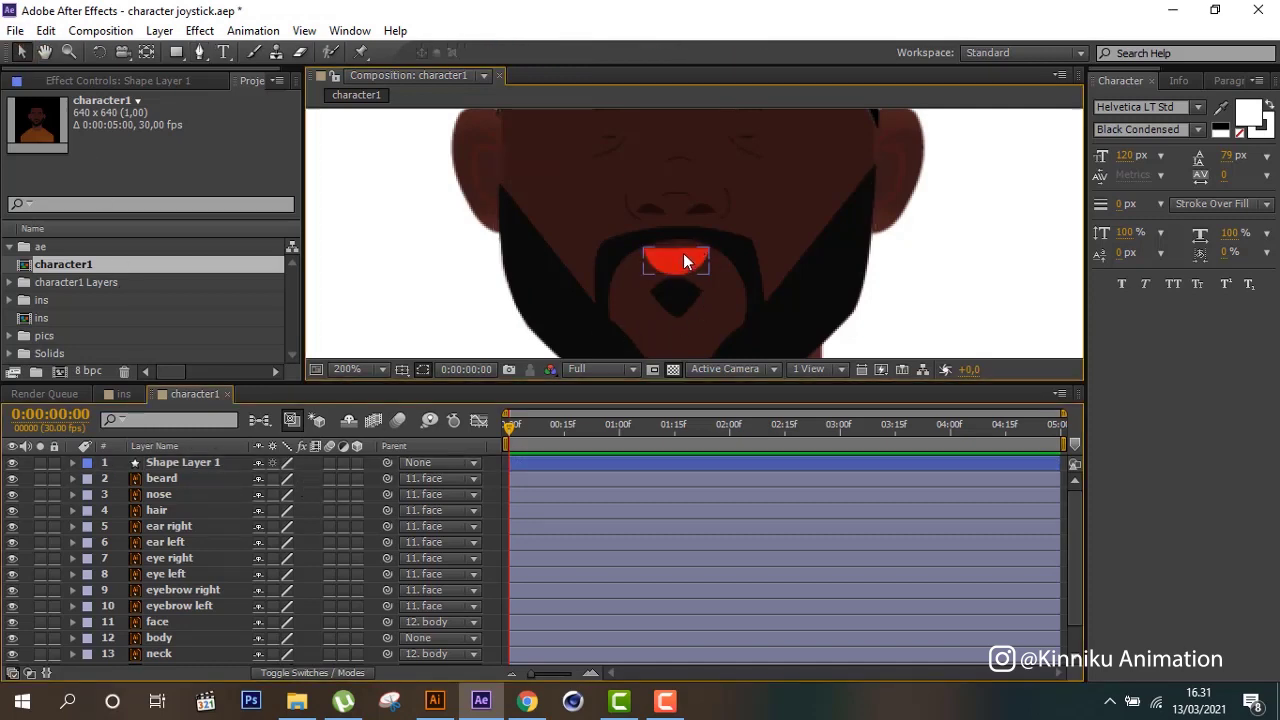
click(683, 256)
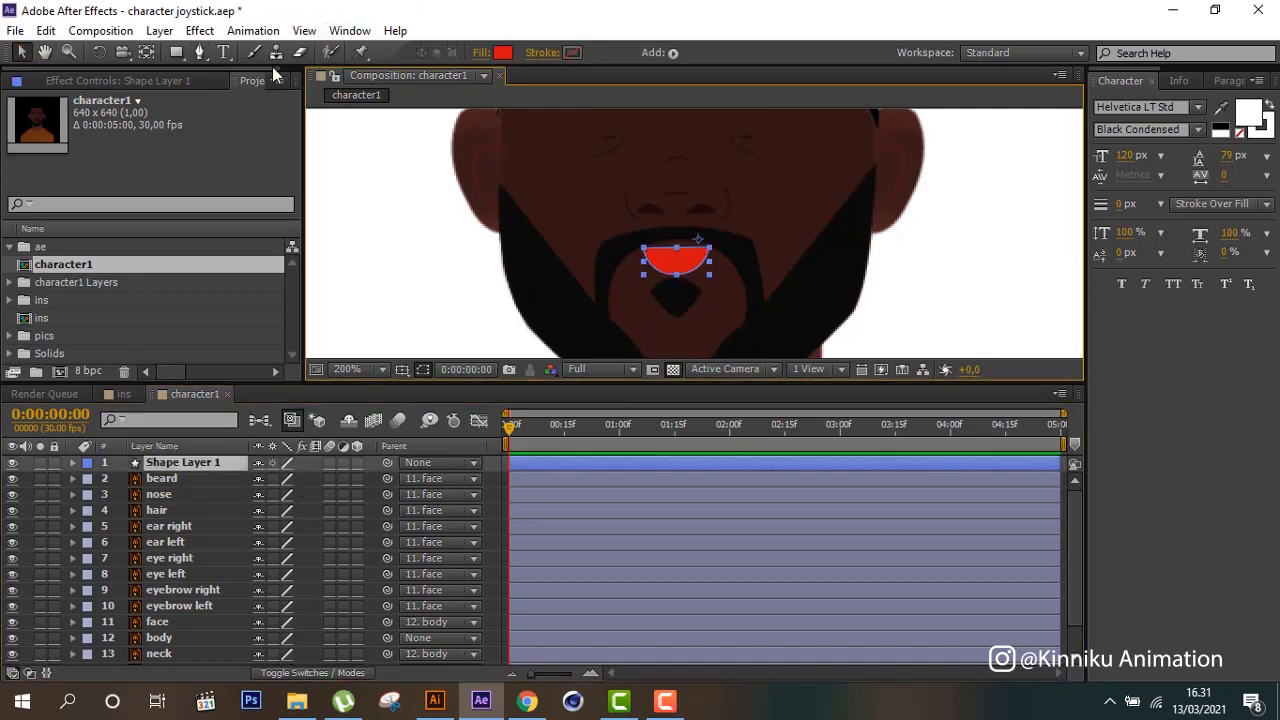
click(505, 55)
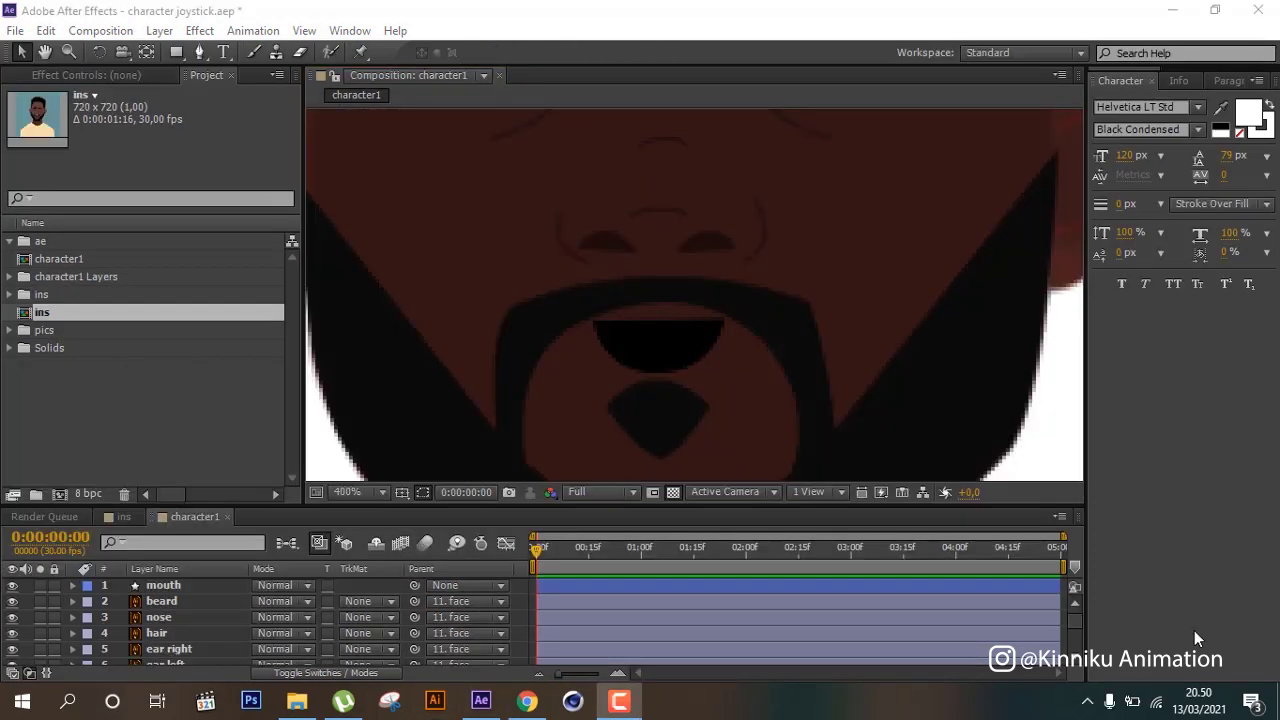
Reselect the mouth layer and toggle the timeline to show layer switches and the Parent column.
click(845, 353)
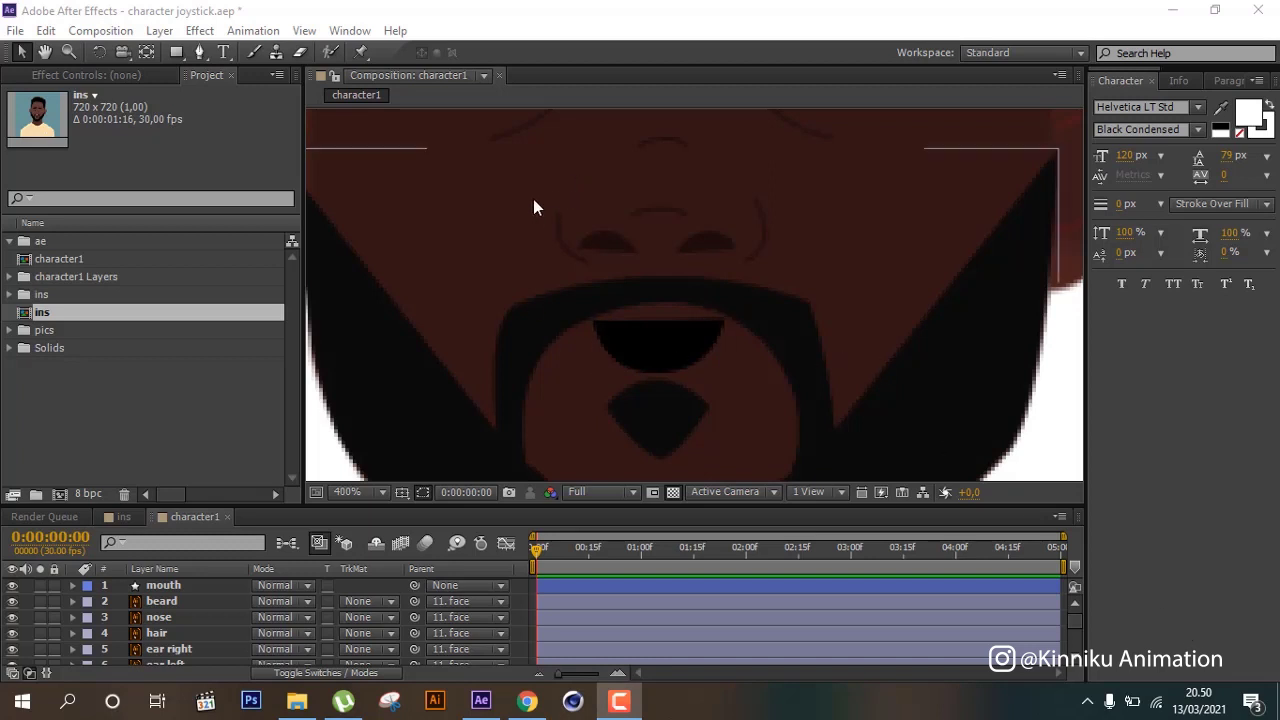
click(446, 309)
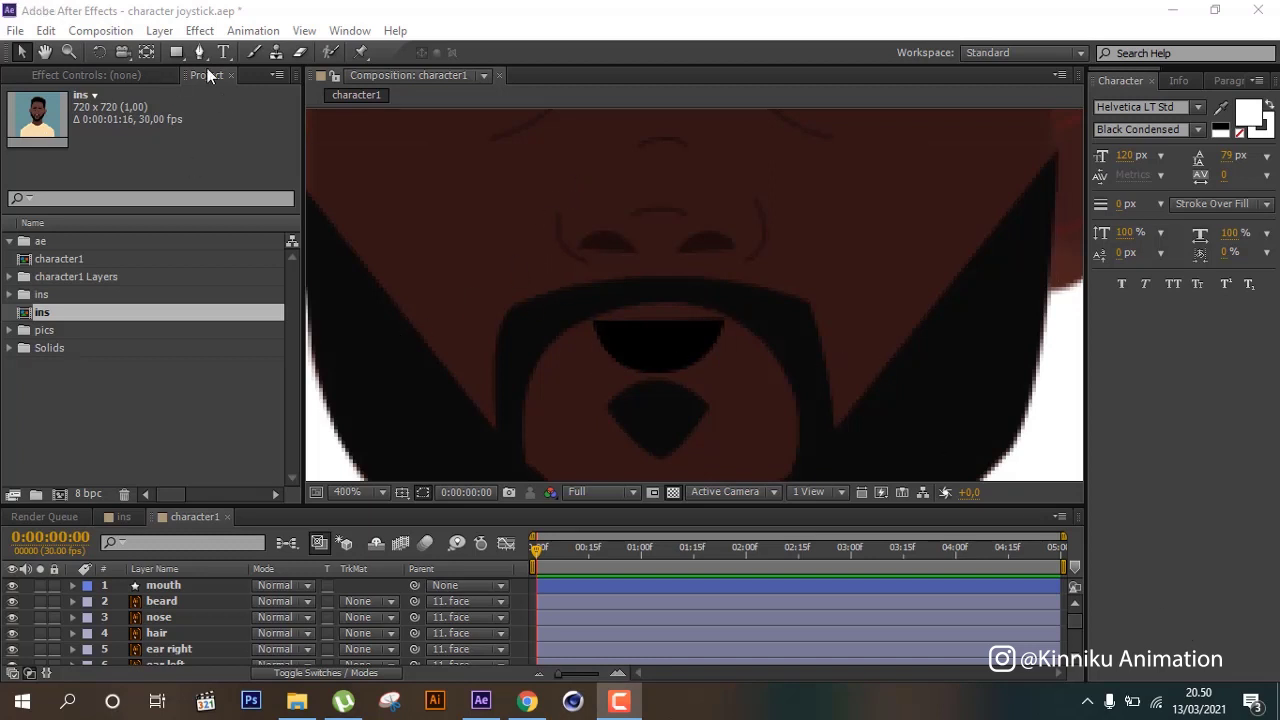
click(193, 586)
click(203, 587)
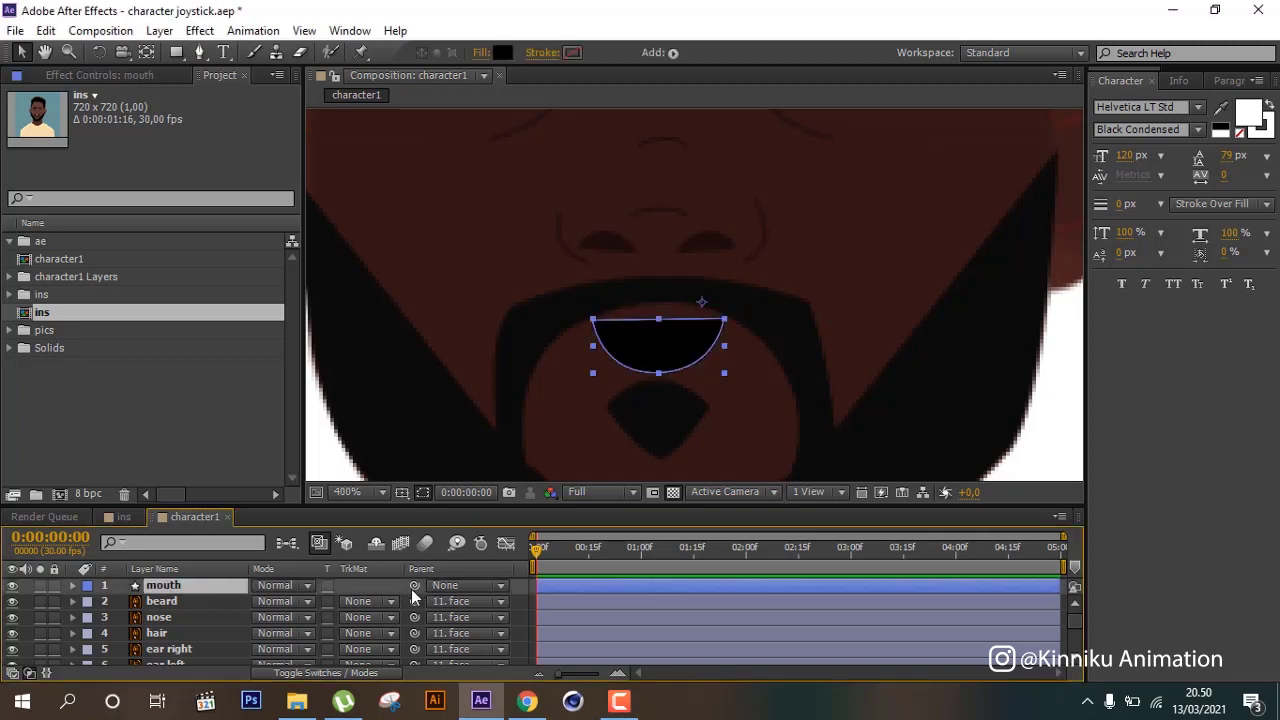
click(385, 586)
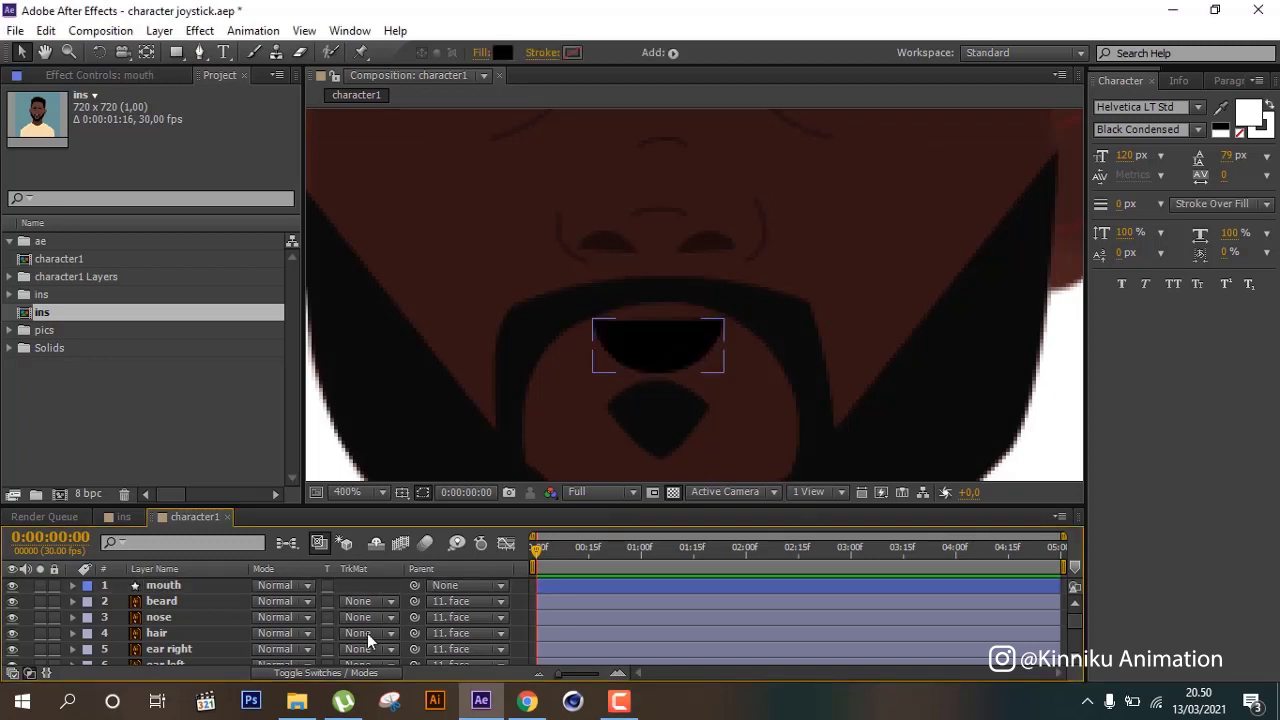
click(325, 672)
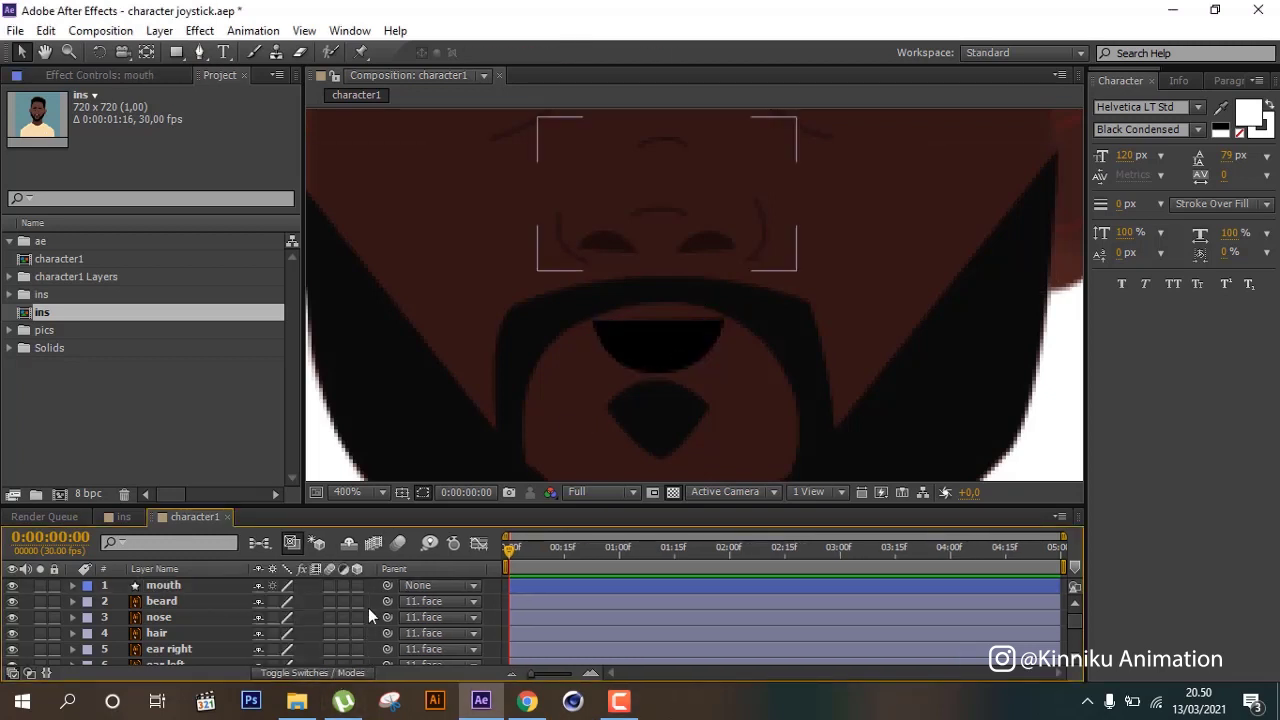
With the Pen tool, draw a closed white teeth outline across the top of the black mouth.
click(197, 49)
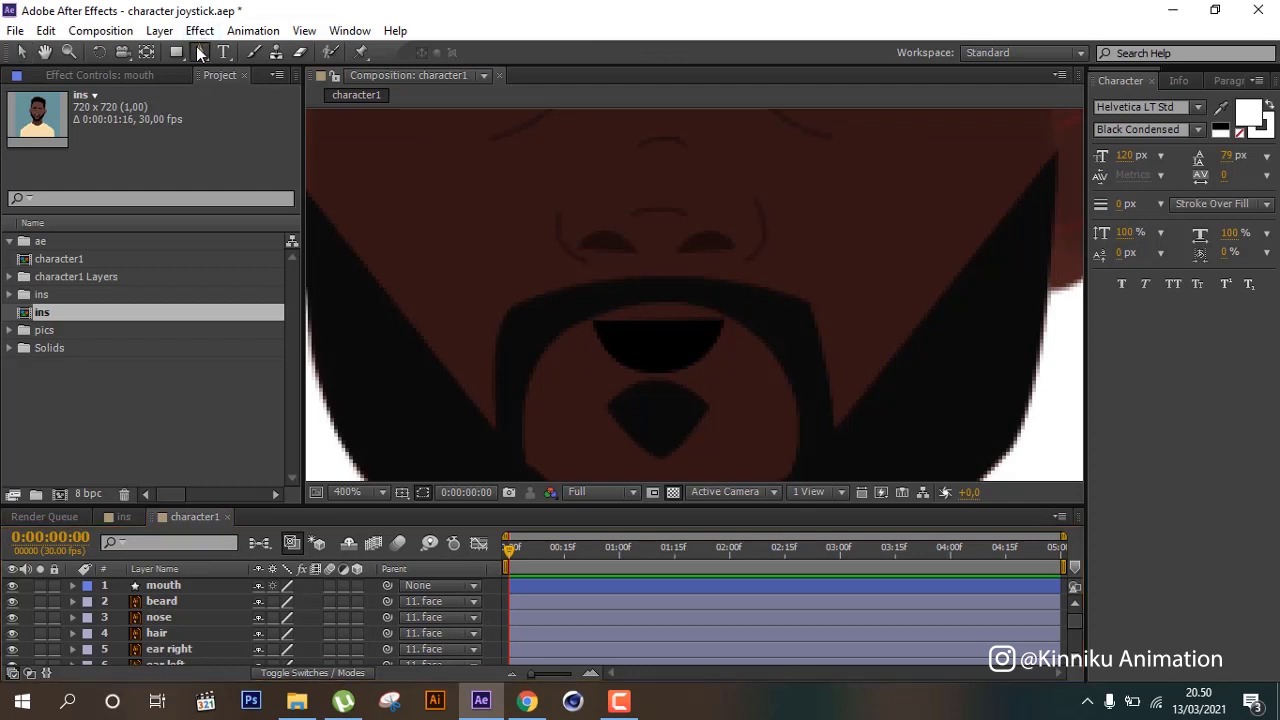
click(597, 319)
click(605, 332)
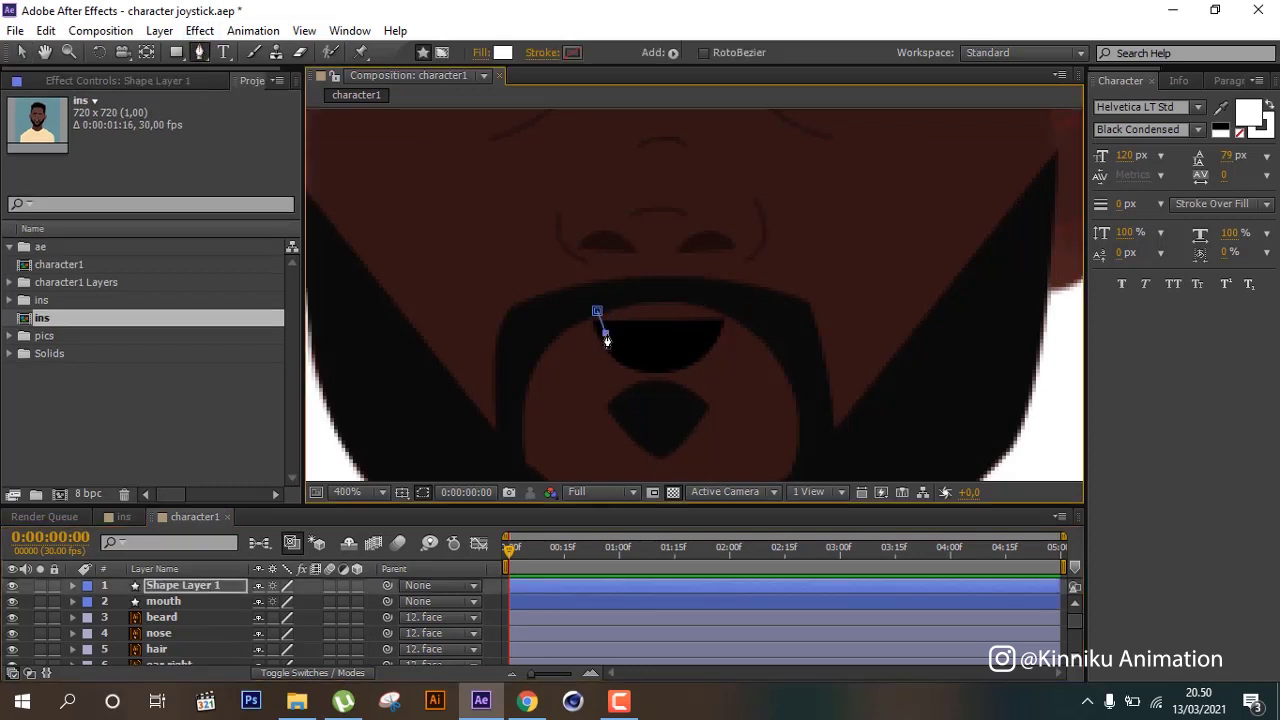
click(704, 333)
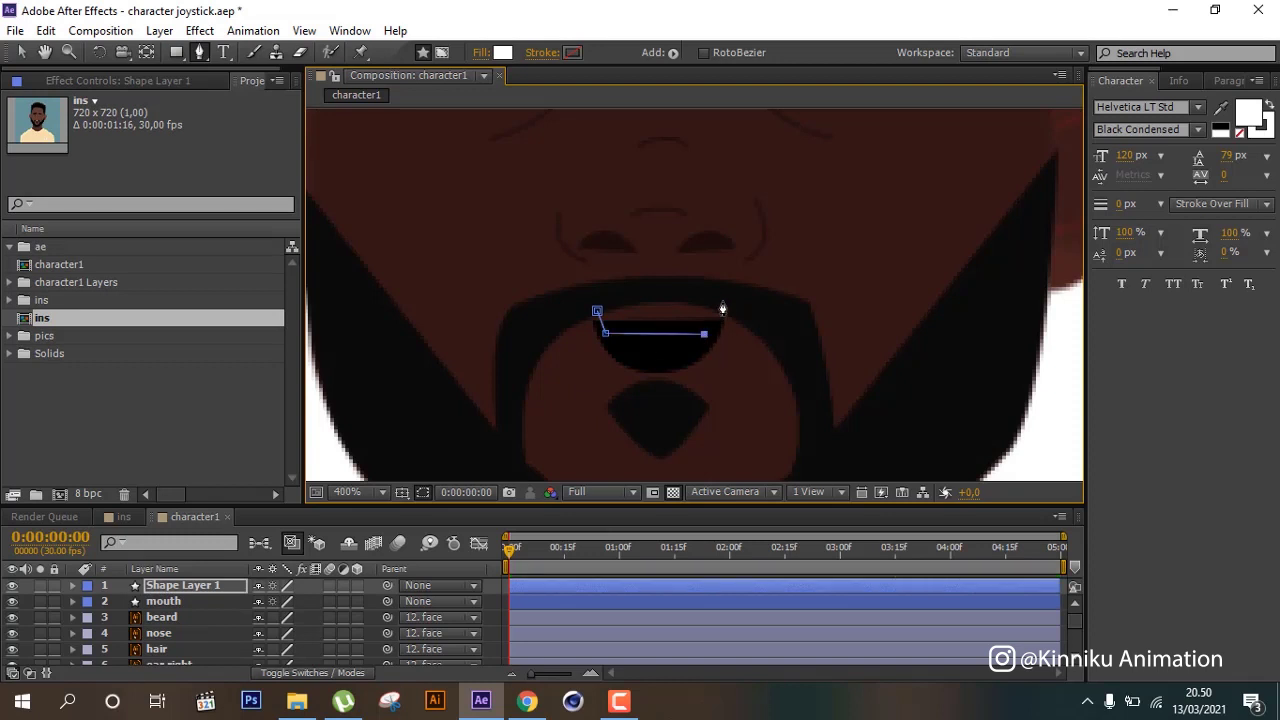
click(717, 300)
click(597, 311)
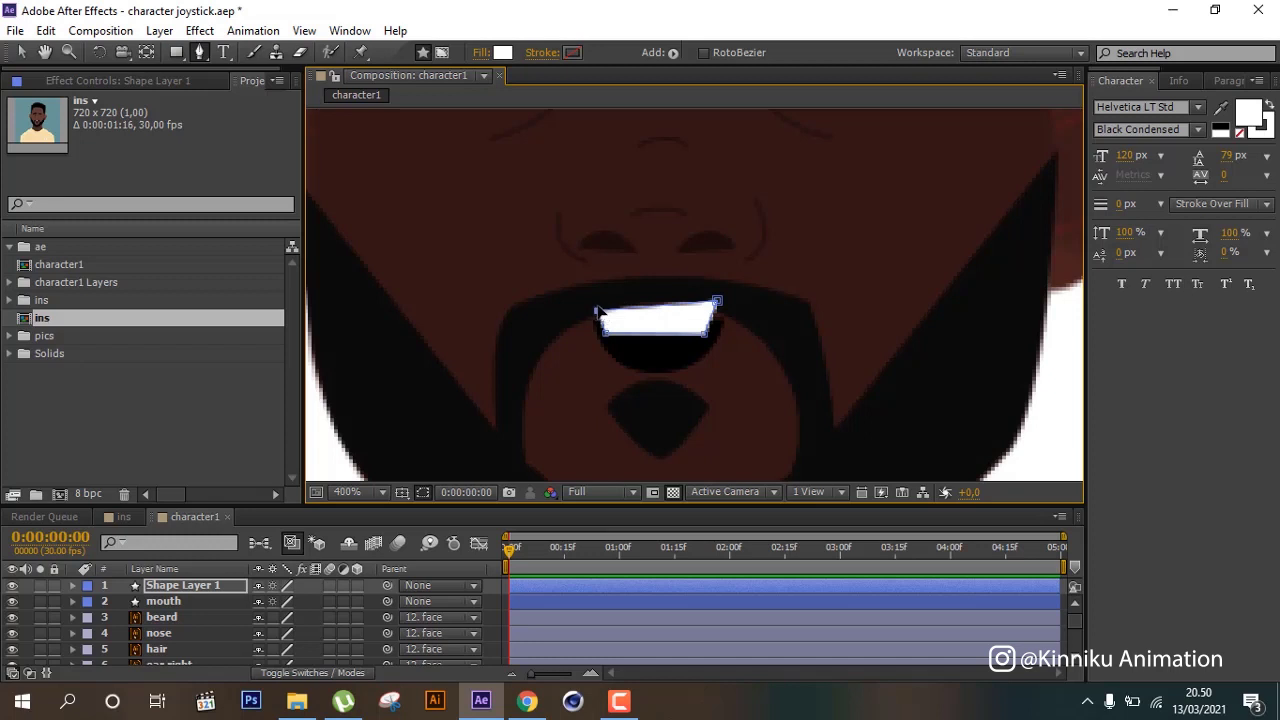
Raise the shape's top-left corner, lower its bottom edge, and start renaming the layer teeth.
drag(597, 313, 596, 300)
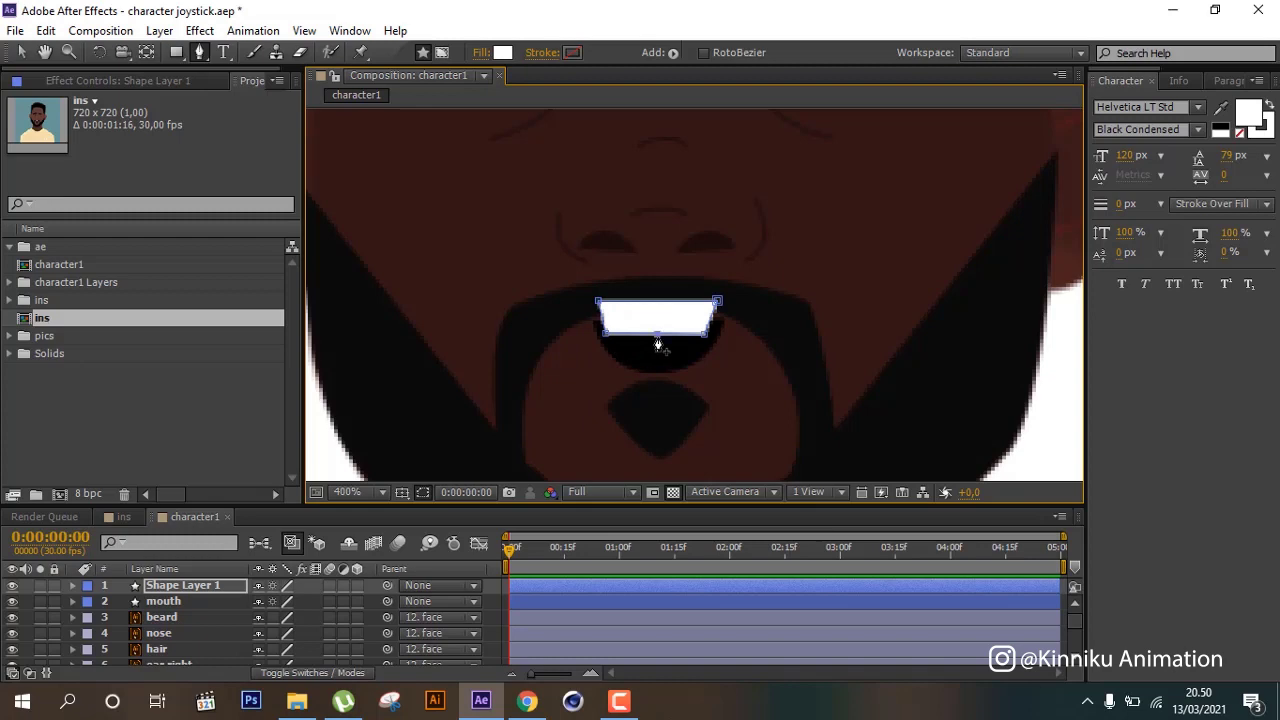
drag(657, 334, 657, 338)
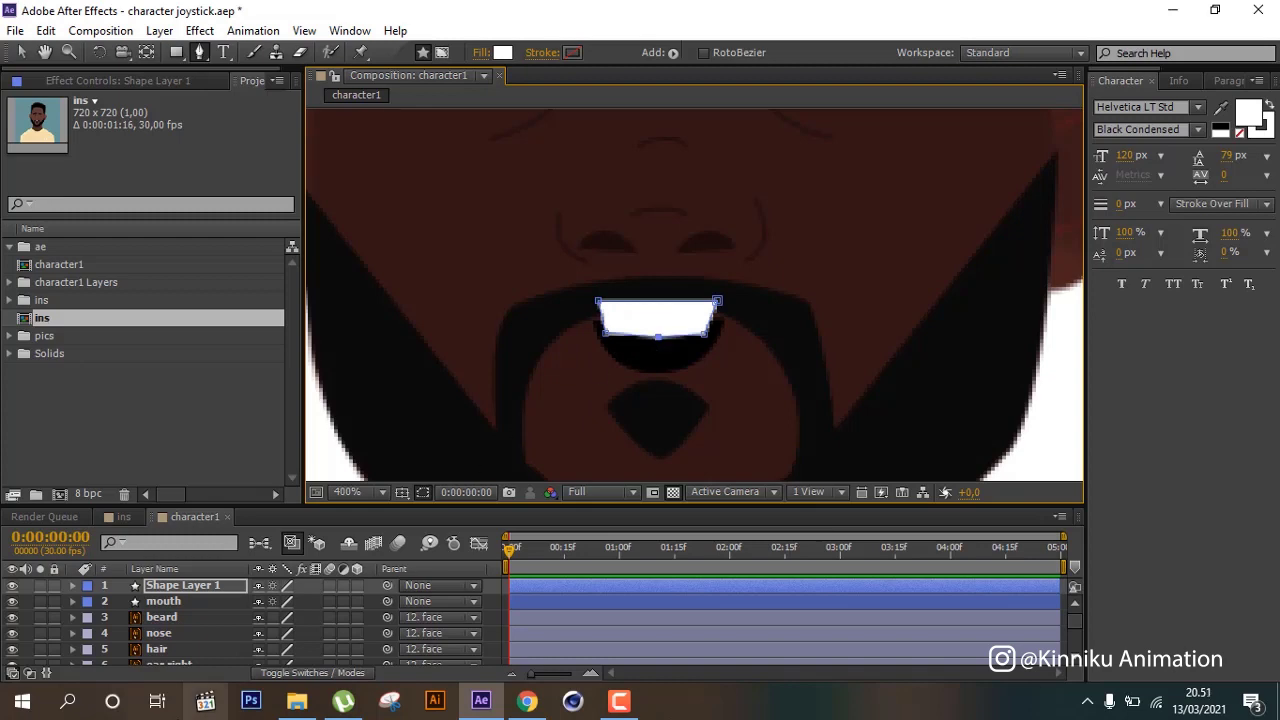
click(184, 586)
text(teeth)
key(Return)
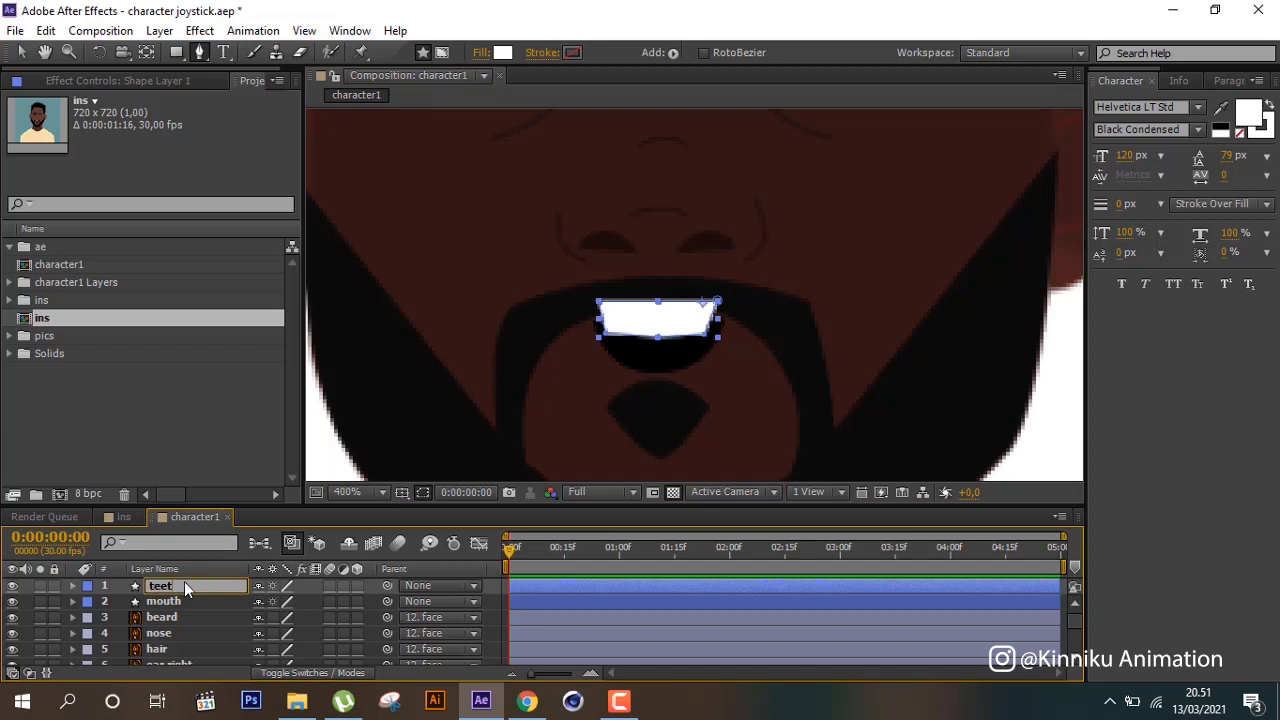
Duplicate mouth as 'matte teeth' above teeth and set teeth's track matte to Alpha Matte.
click(180, 603)
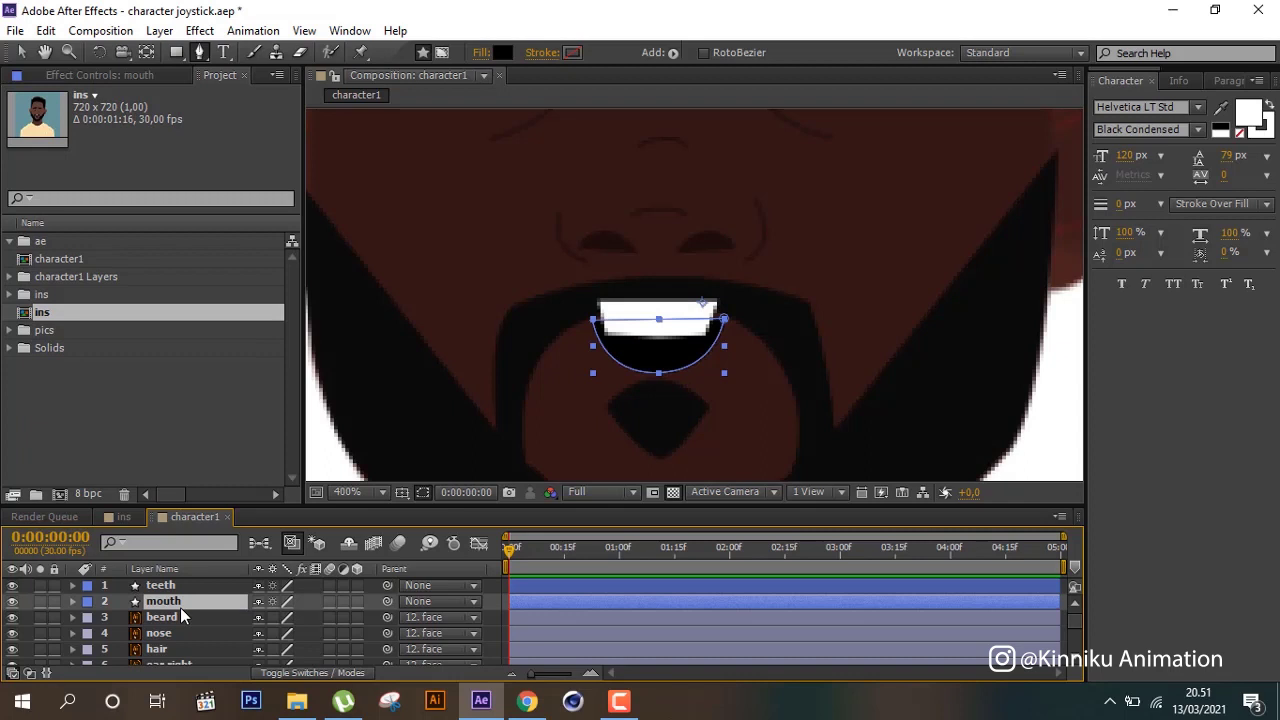
key(ctrl+d)
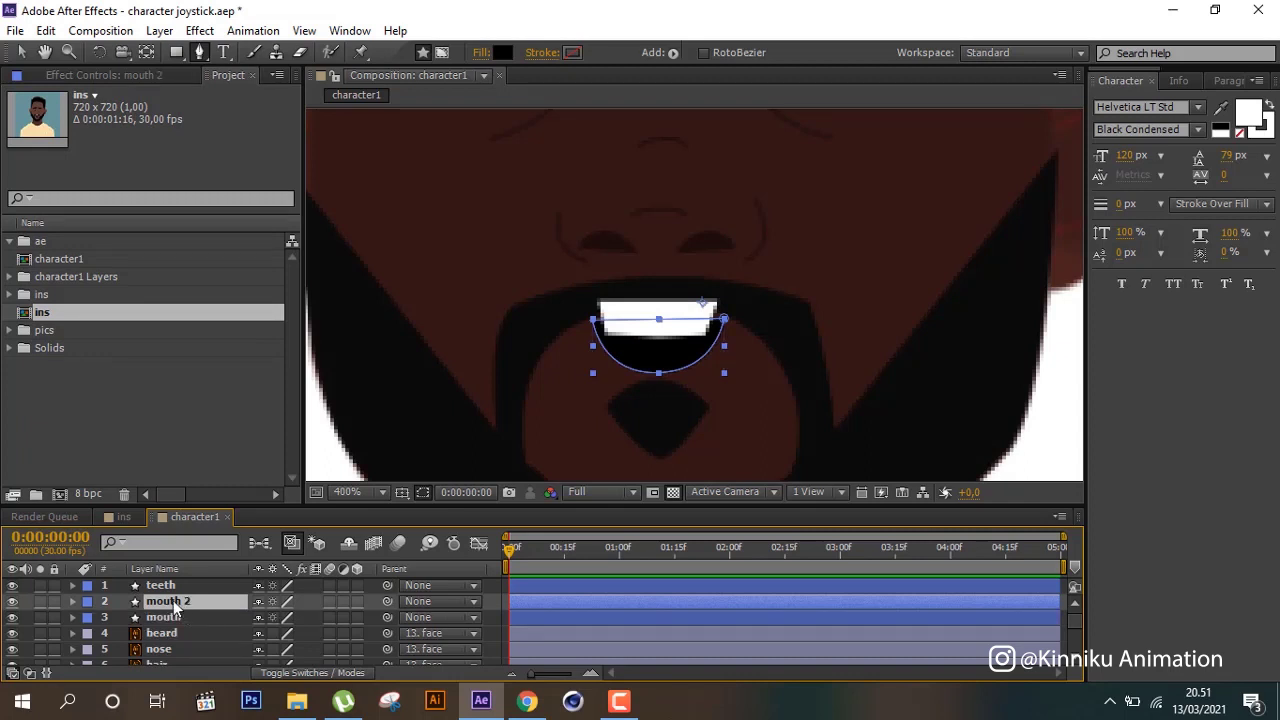
drag(179, 605, 182, 586)
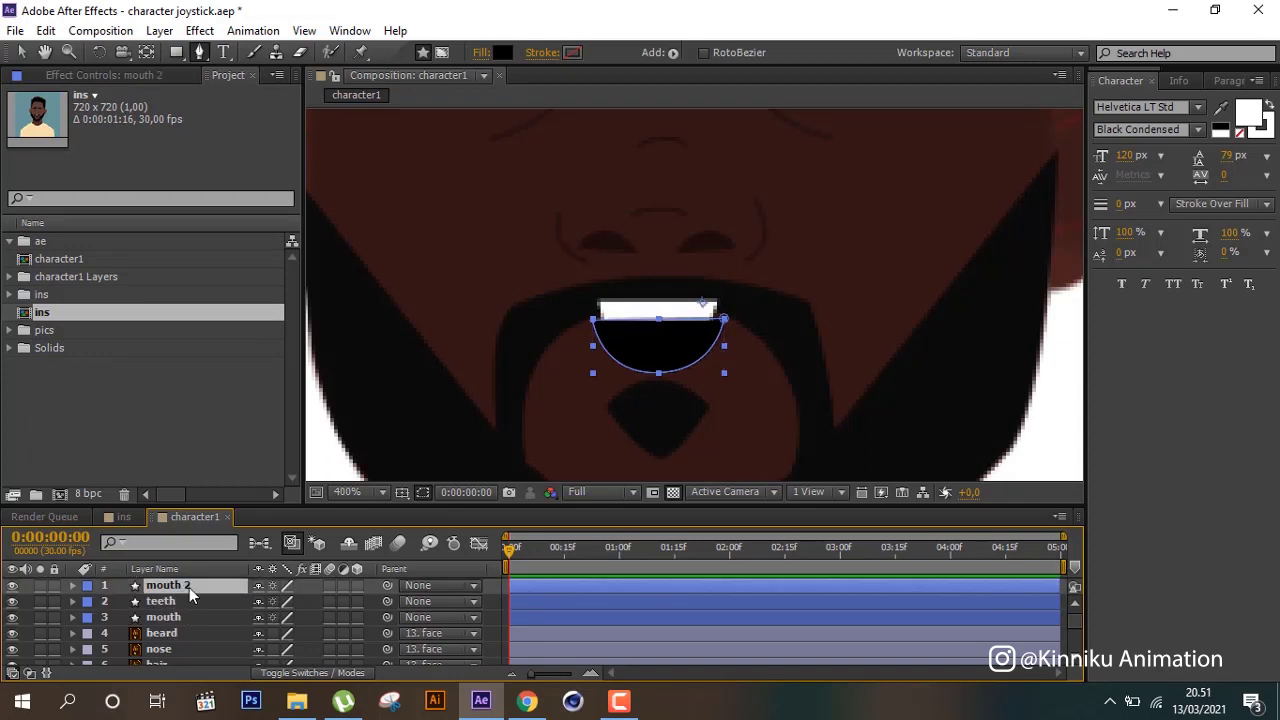
key(Return)
text(matte teeth)
click(318, 672)
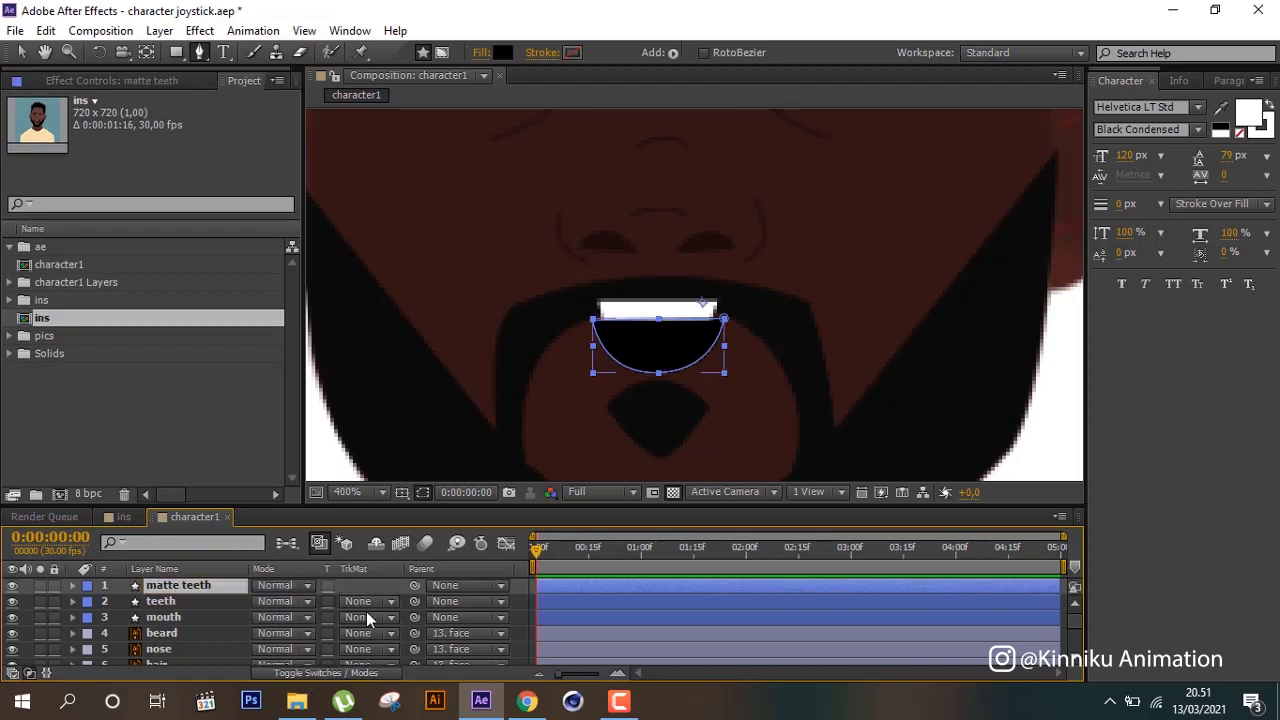
click(370, 601)
click(415, 517)
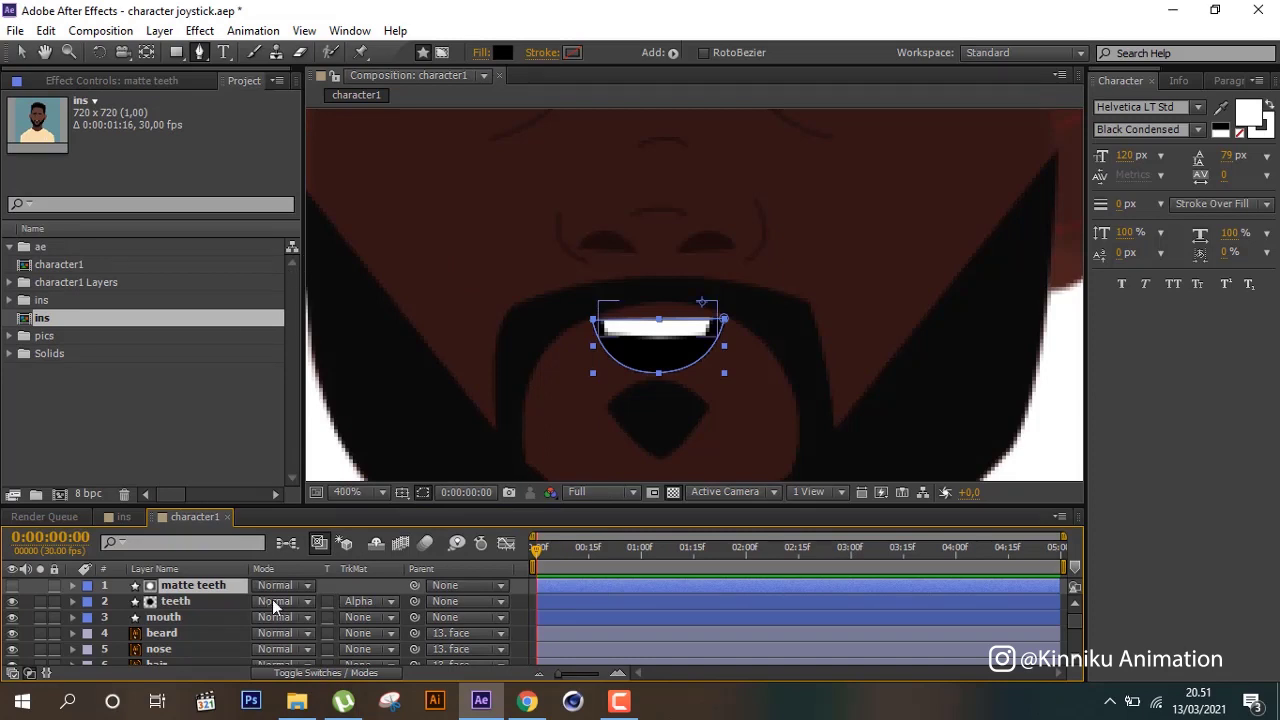
Open Window > Joysticks_n_Sliders.jsxbin, dock the panel on the left, and select teeth.
click(350, 30)
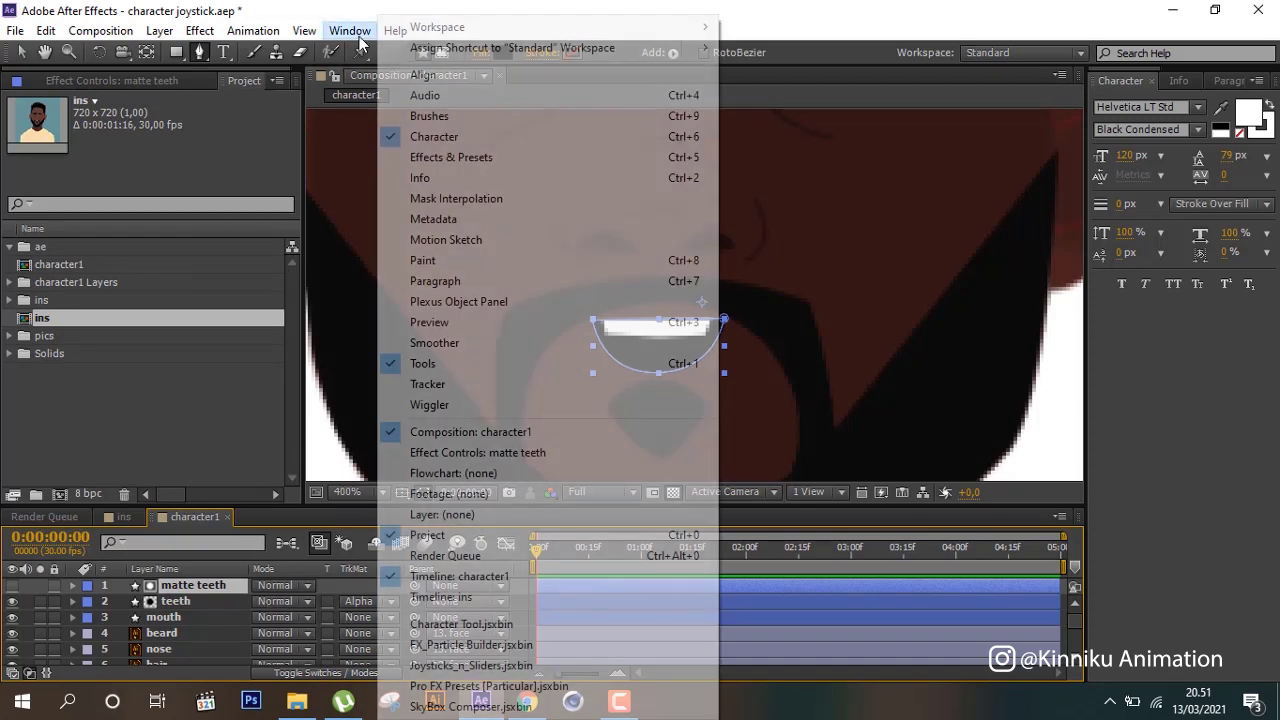
click(512, 665)
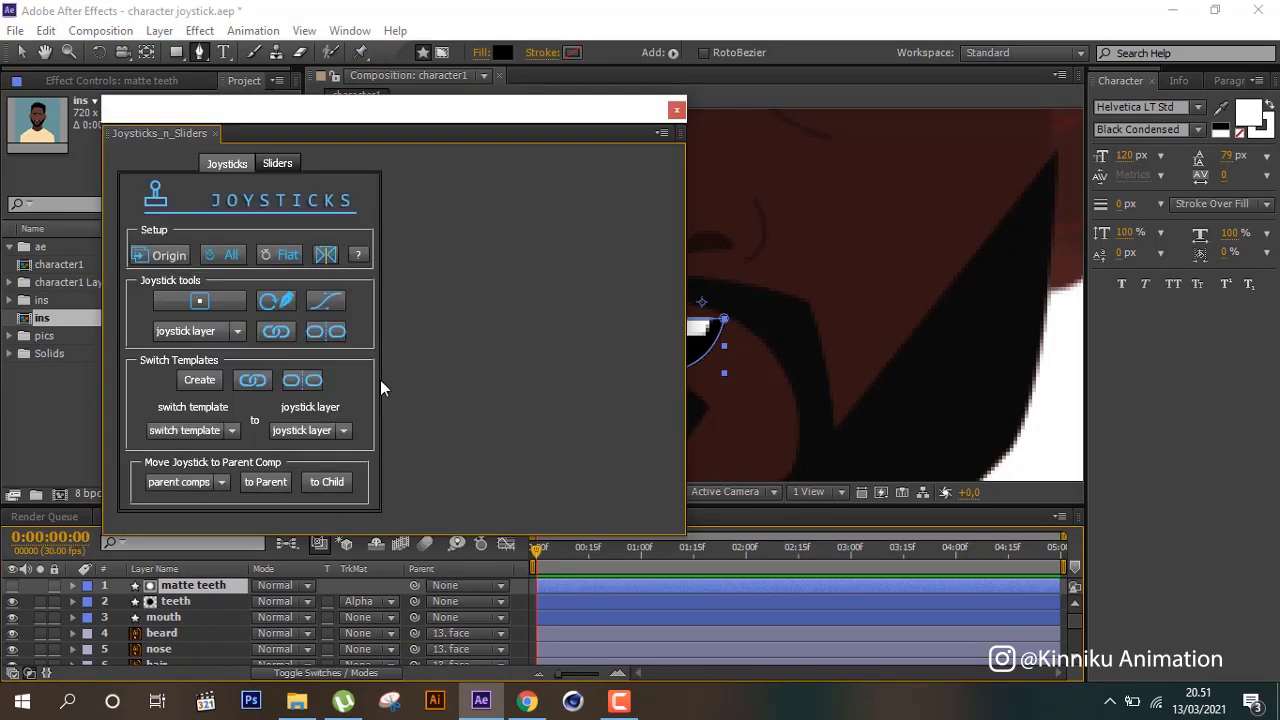
mouse_move(140, 136)
mouse_down()
mouse_move(155, 62)
mouse_move(127, 72)
mouse_up()
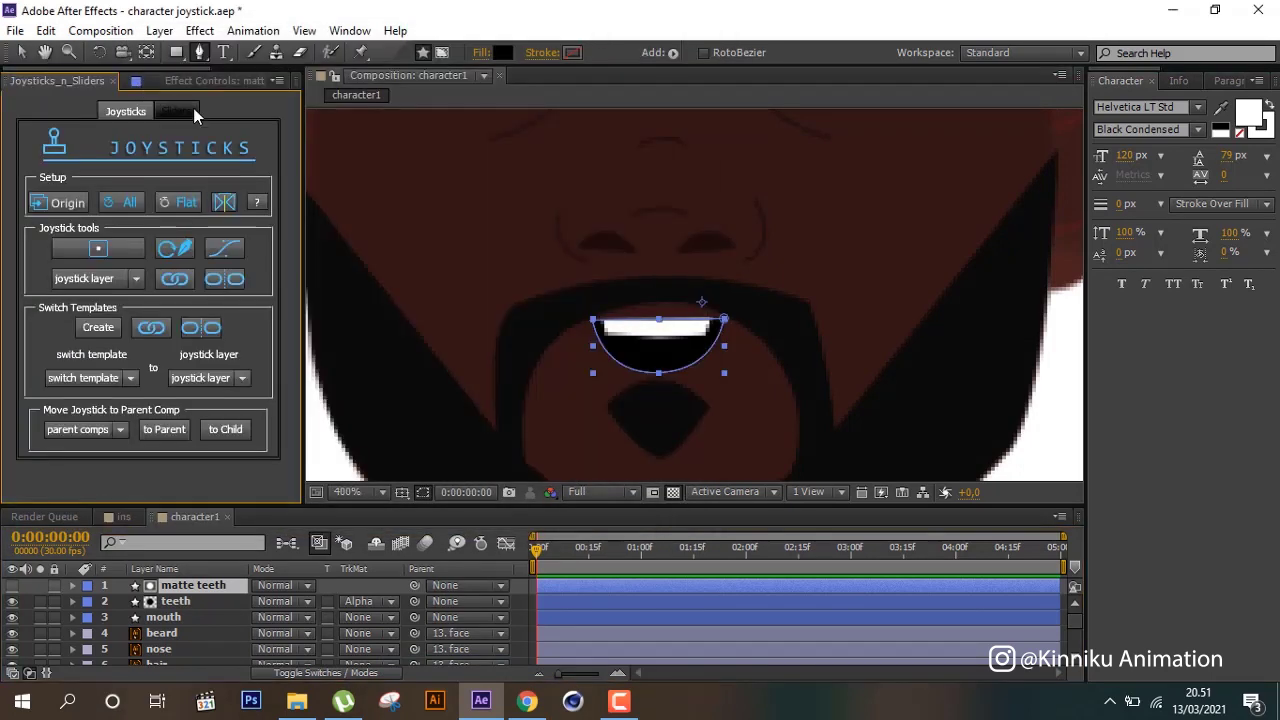
click(182, 603)
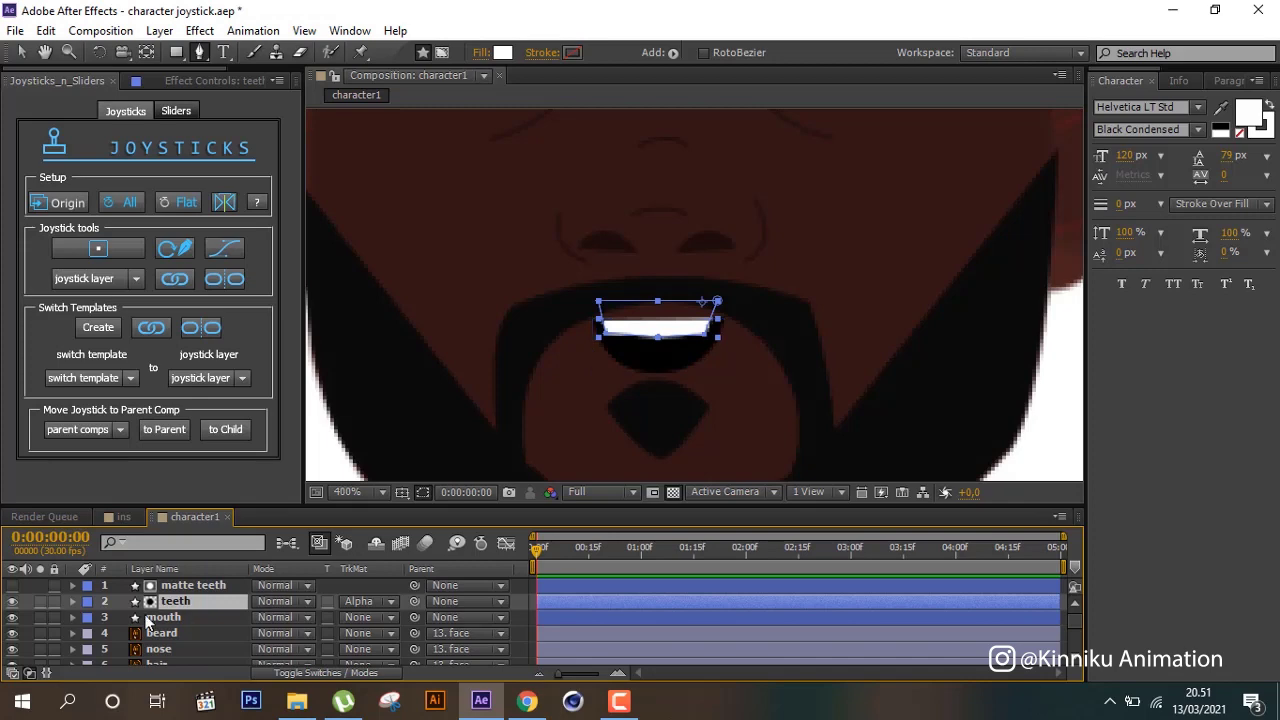
Expand teeth down to Shape 1's Path 1, Stroke 1 and Fill 1, with time at 0.
click(73, 602)
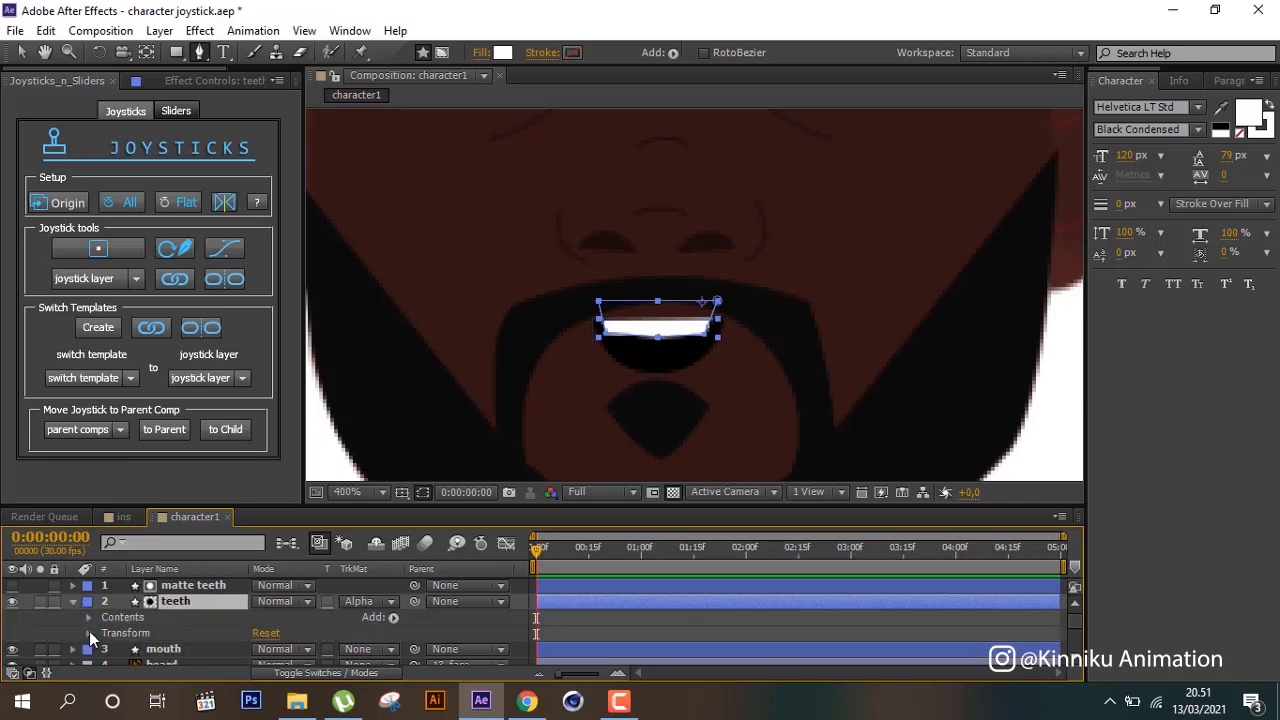
scroll(106, 618, down, 2)
scroll(106, 618, up, 3)
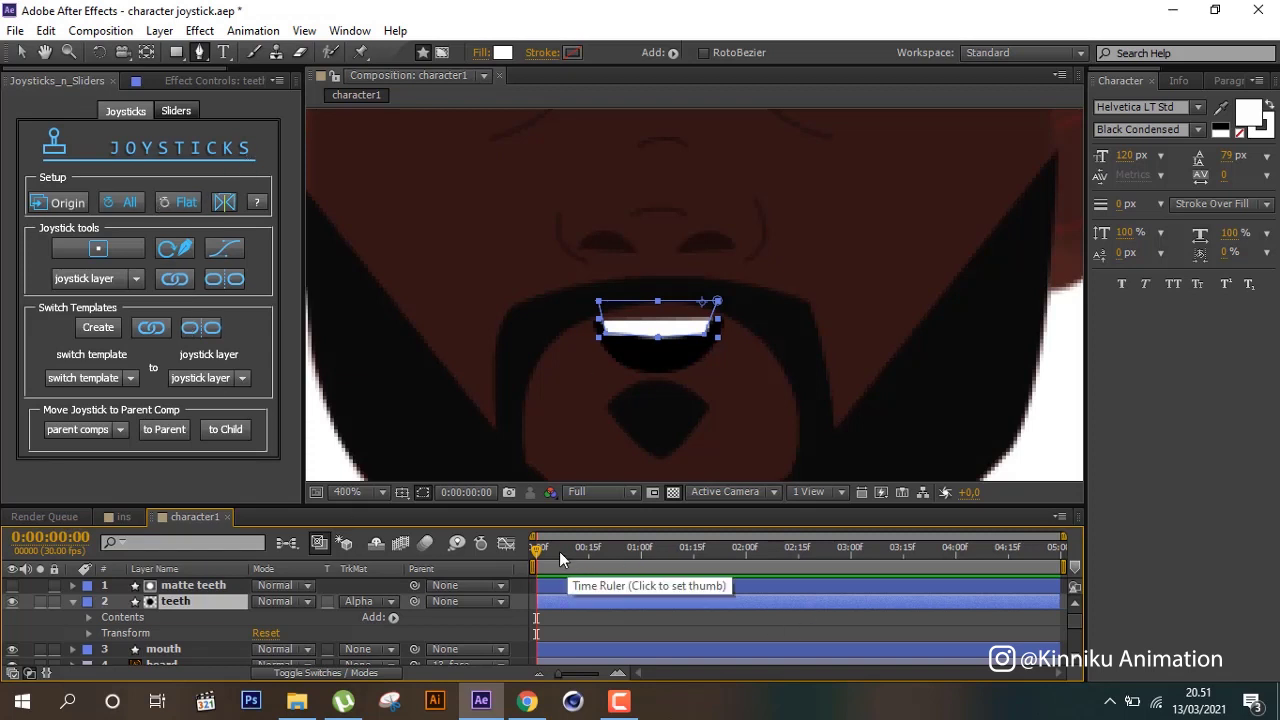
drag(559, 551, 580, 552)
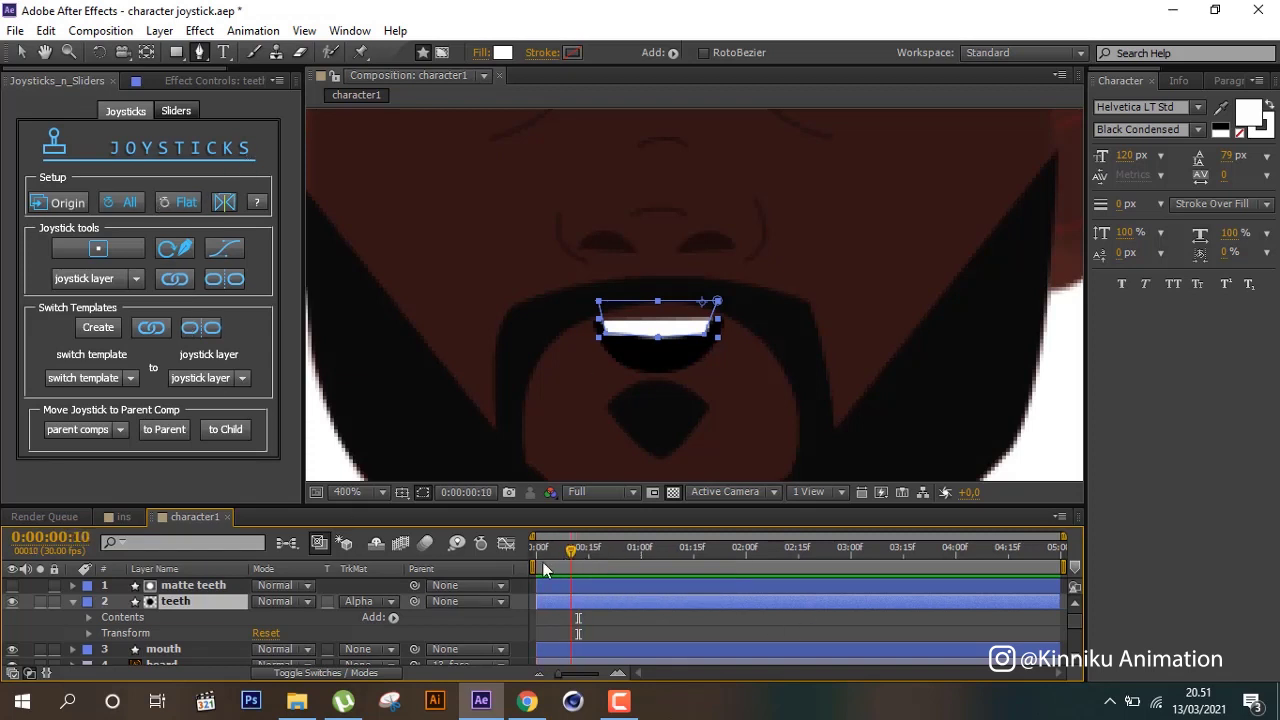
click(540, 553)
click(89, 617)
scroll(104, 619, down, 1)
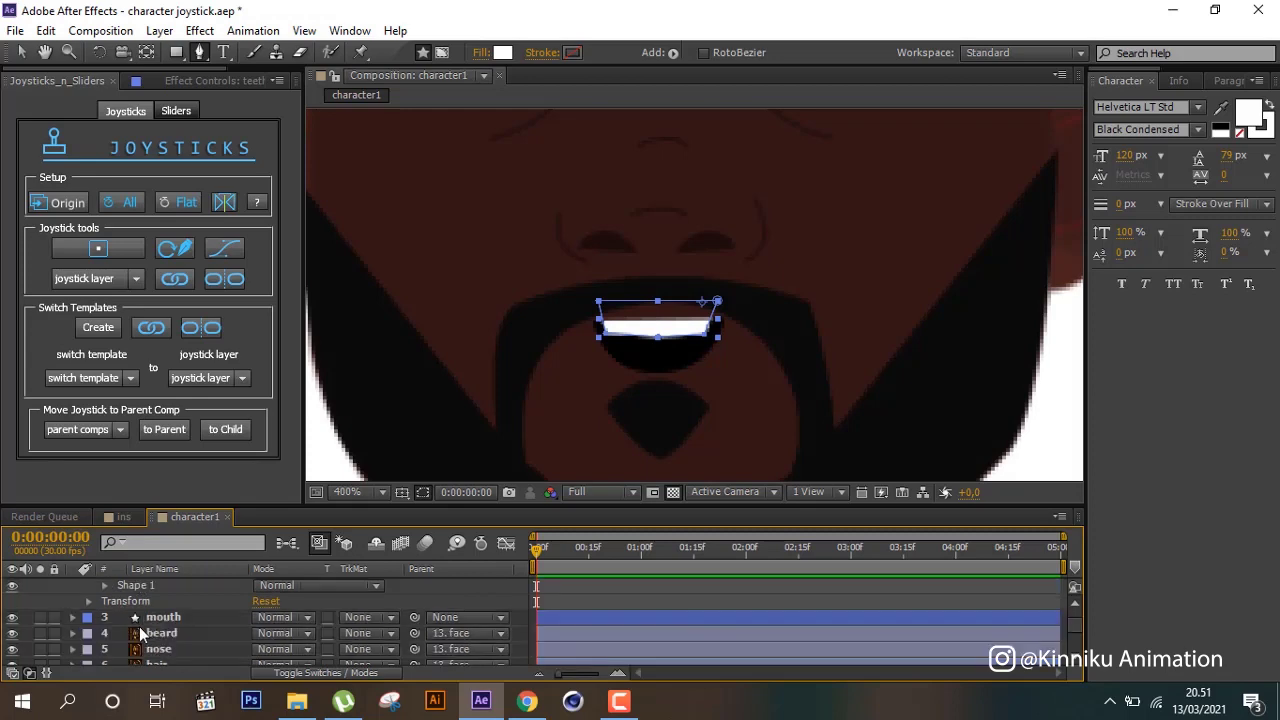
click(105, 586)
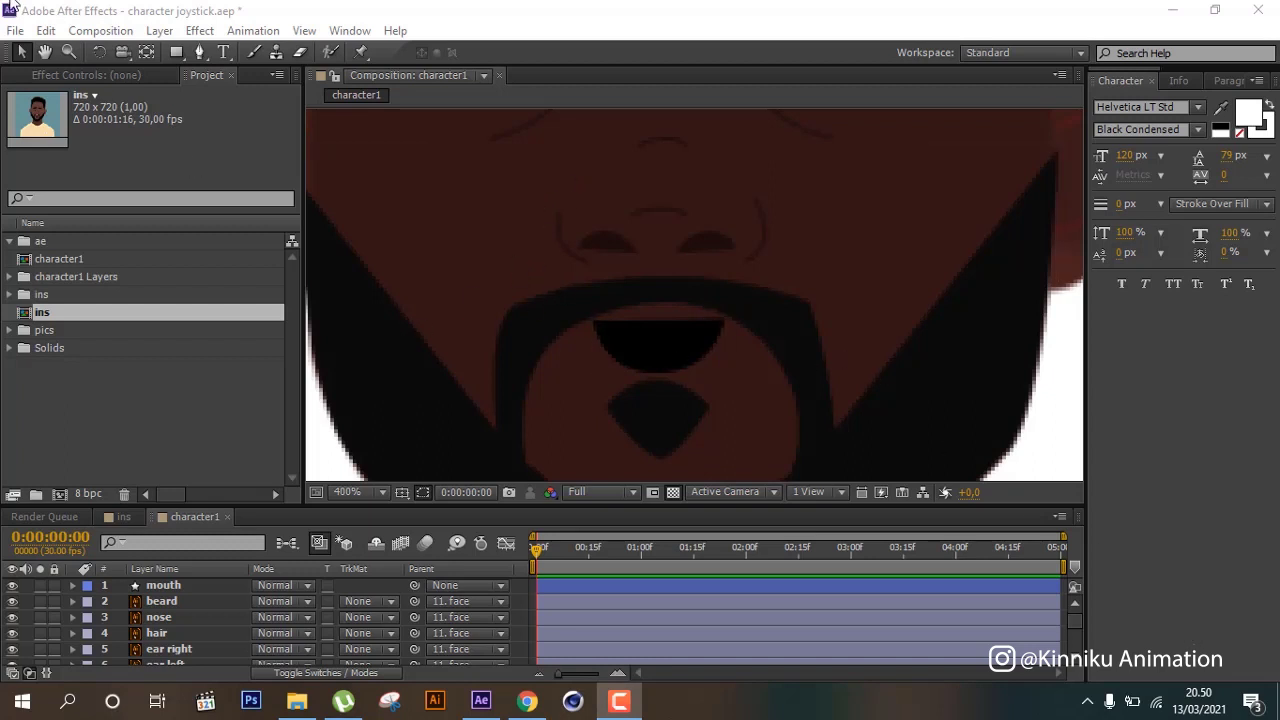
Deselect the mouth layer and toggle the timeline's layer-settings columns.
click(186, 588)
click(203, 587)
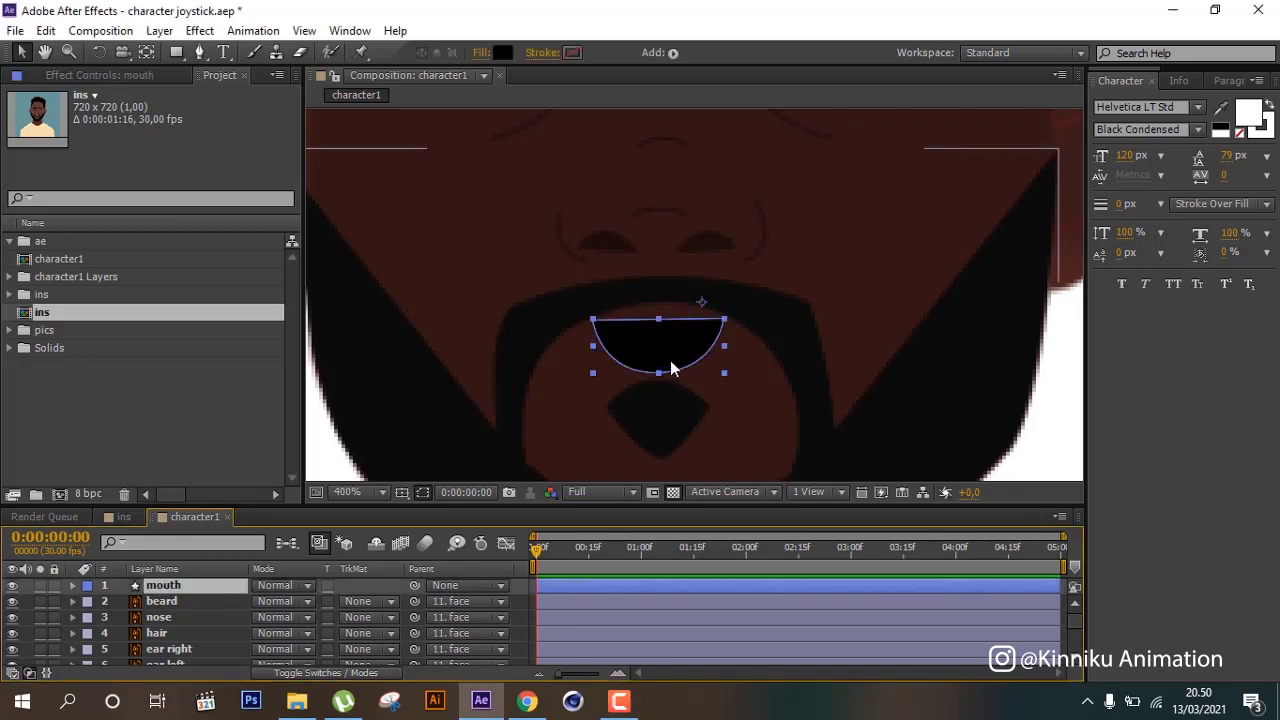
click(384, 584)
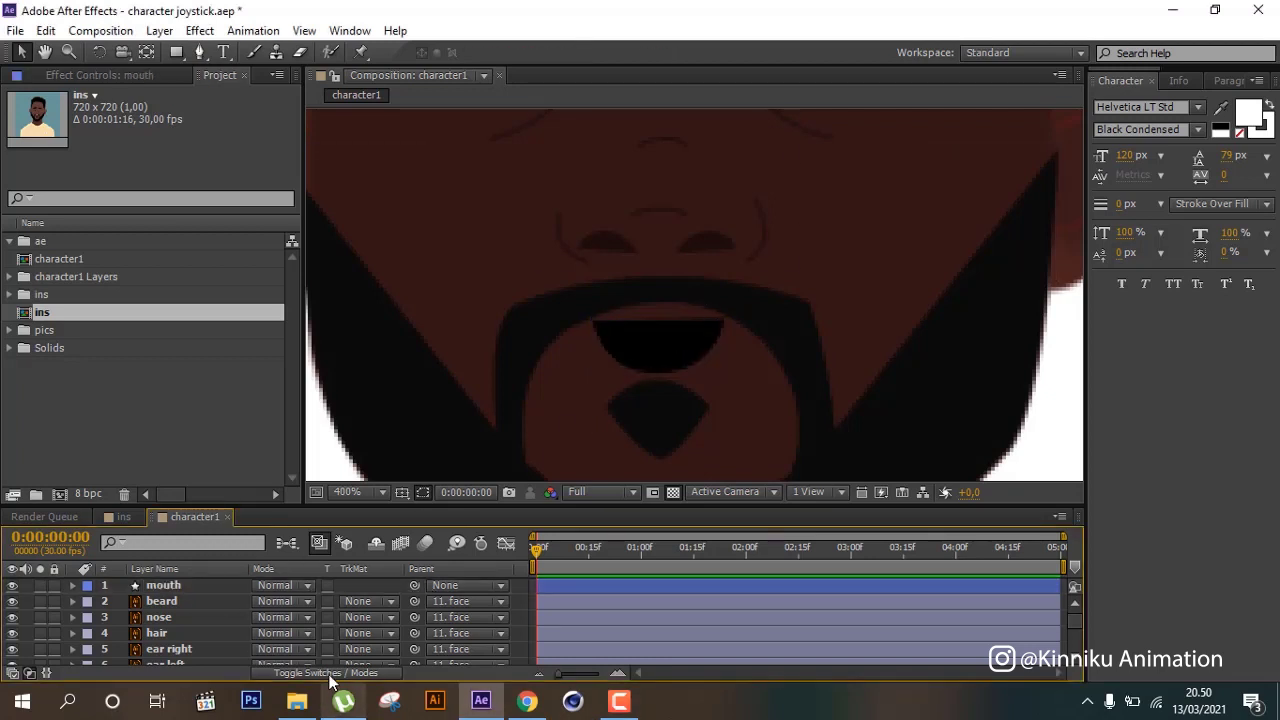
click(335, 673)
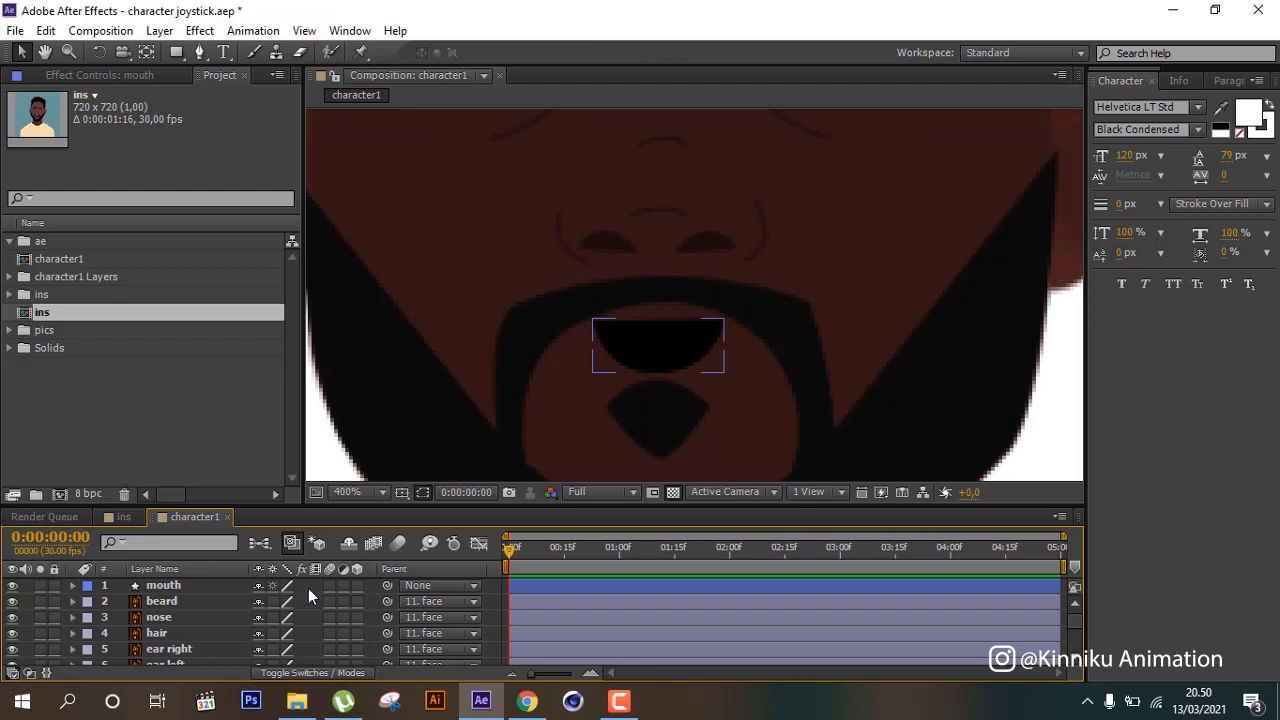
Pen-draw a closed white teeth shape across the top of the mouth and raise its top-left corner.
click(199, 52)
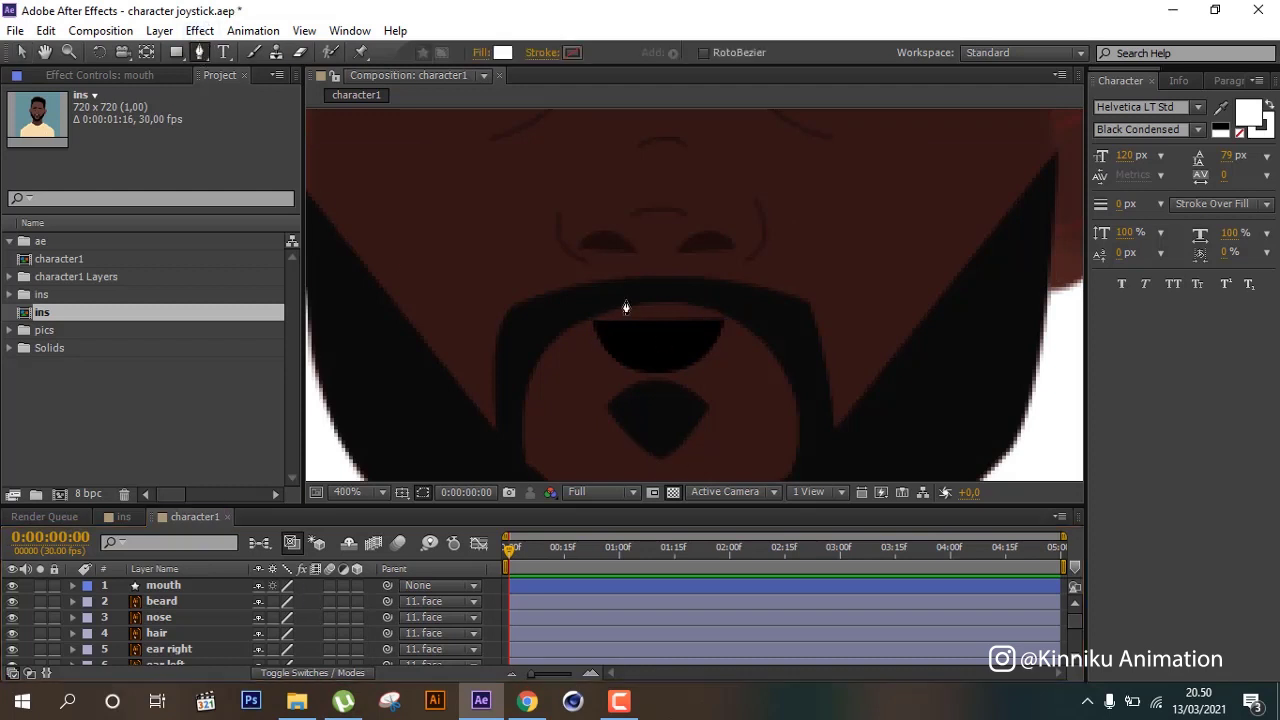
click(597, 311)
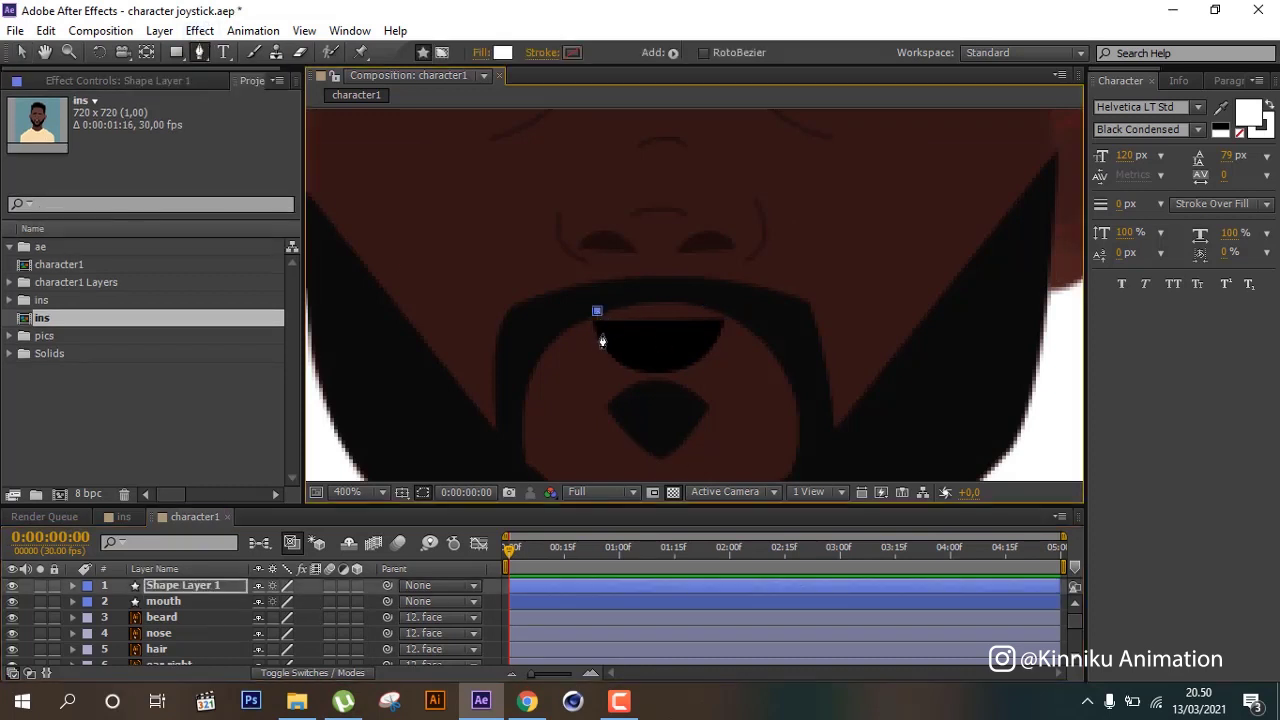
click(605, 332)
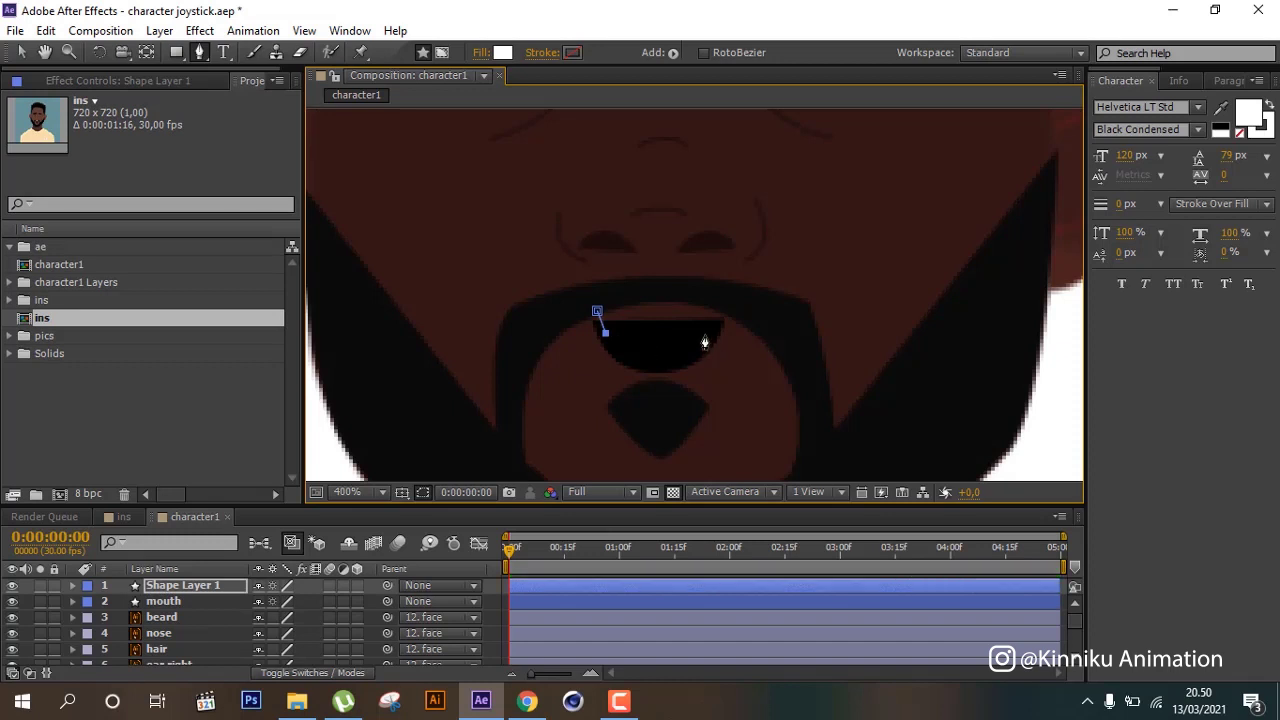
click(704, 334)
click(597, 311)
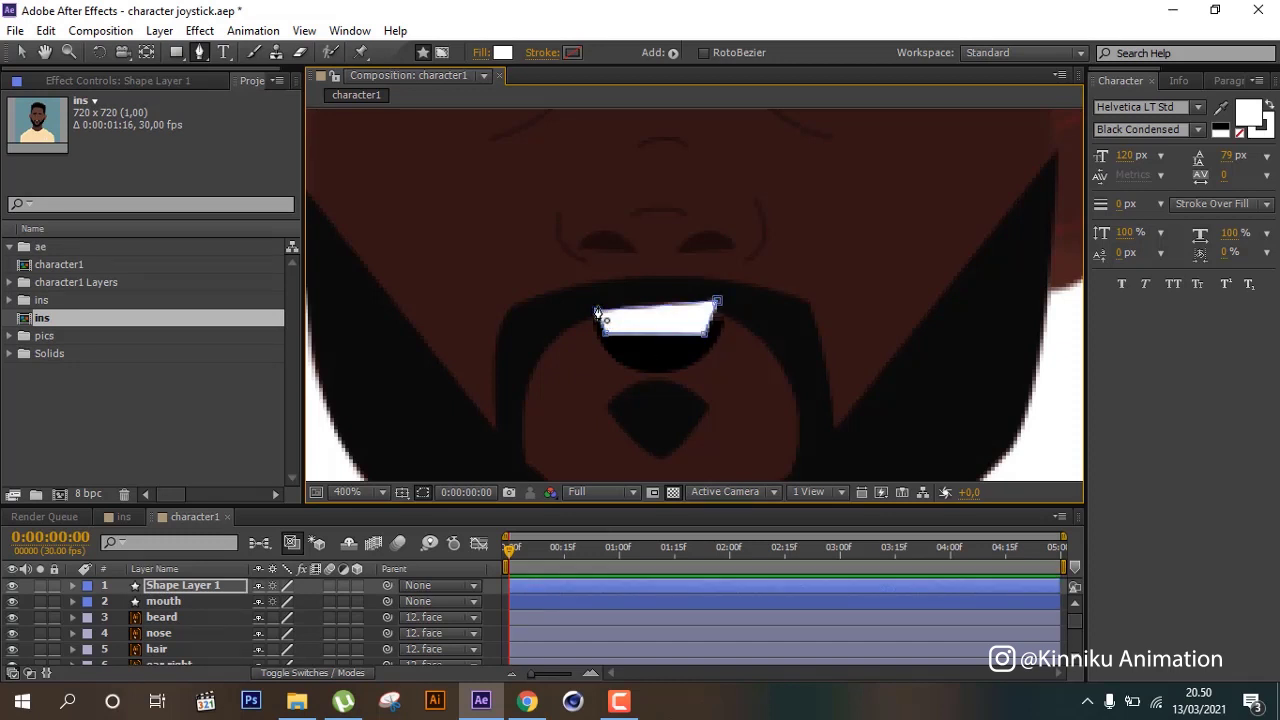
drag(597, 313, 597, 299)
Lower the teeth shape's bottom edge and rename the new shape layer teeth.
drag(658, 333, 658, 338)
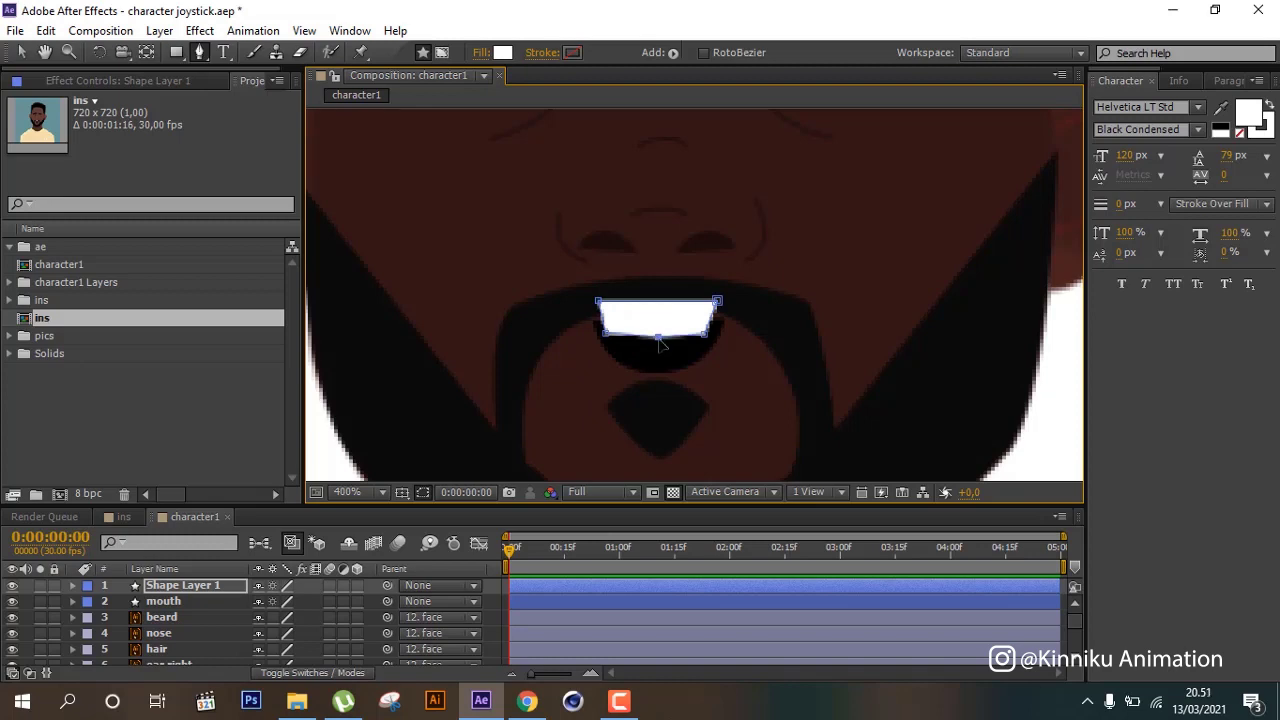
click(184, 581)
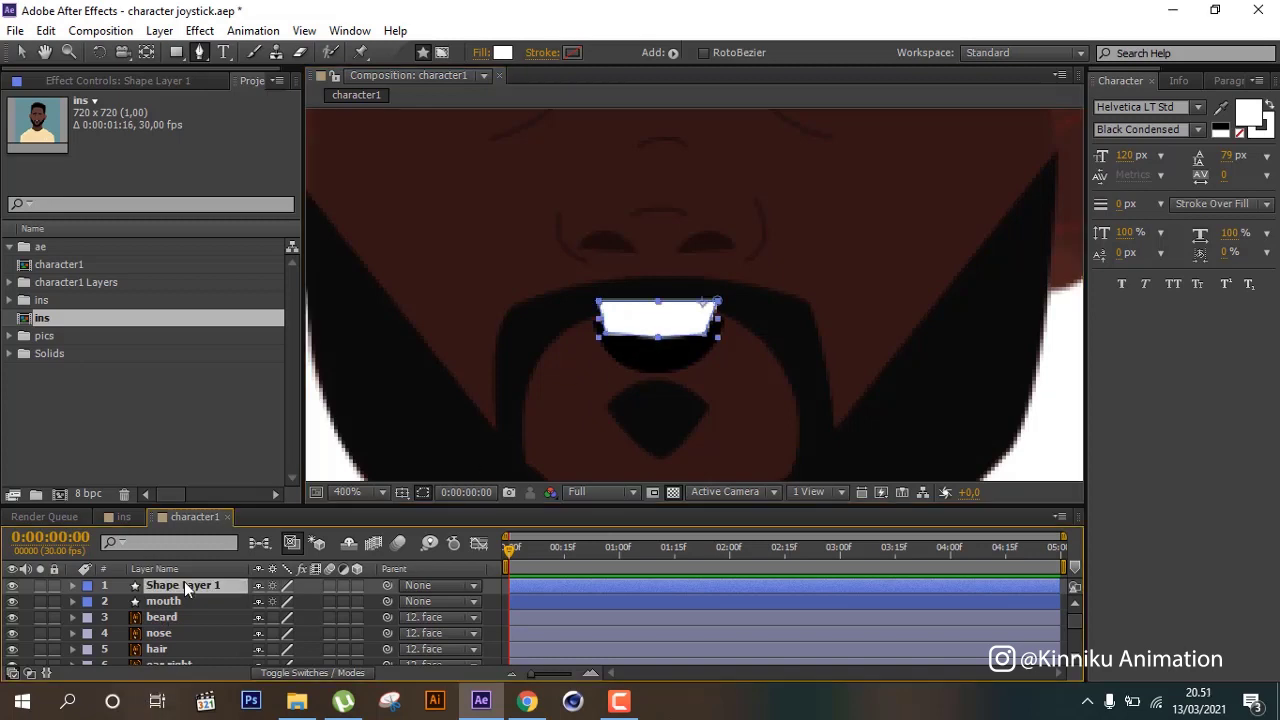
key(Return)
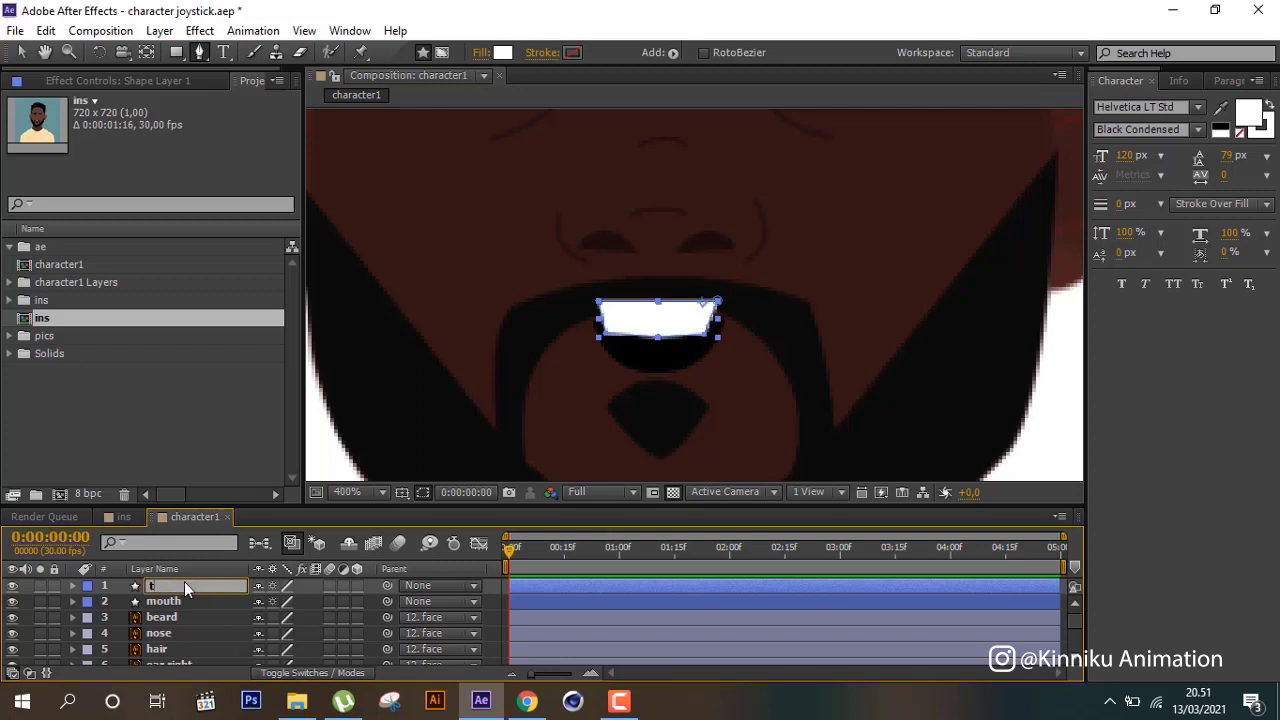
key(Return)
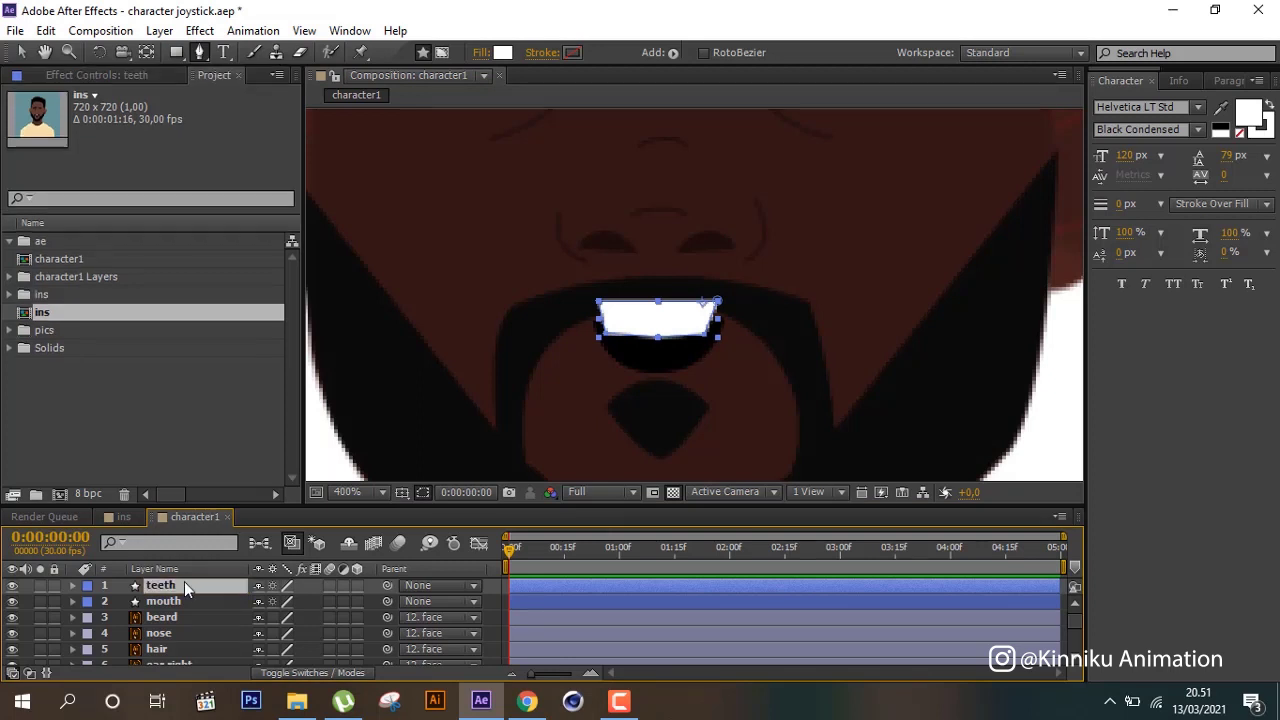
Duplicate mouth as 'matte teeth' above teeth and make it the teeth's Alpha Matte.
click(177, 601)
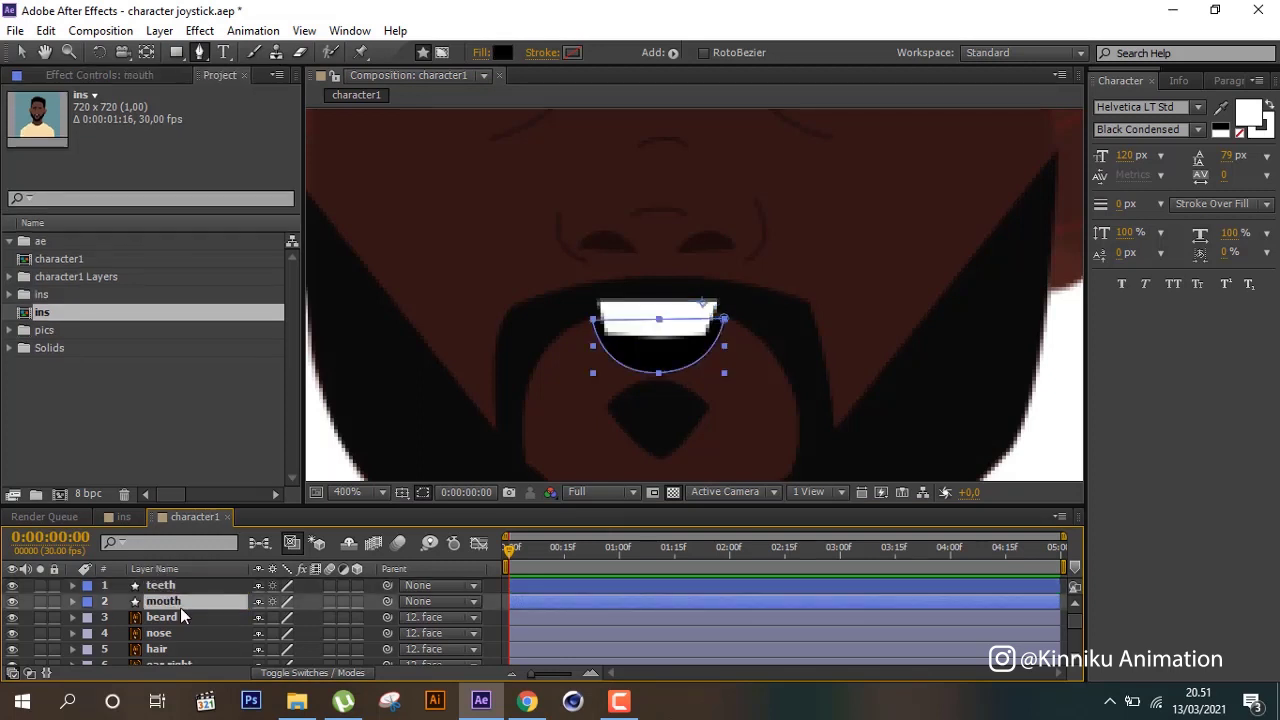
key(ctrl+d)
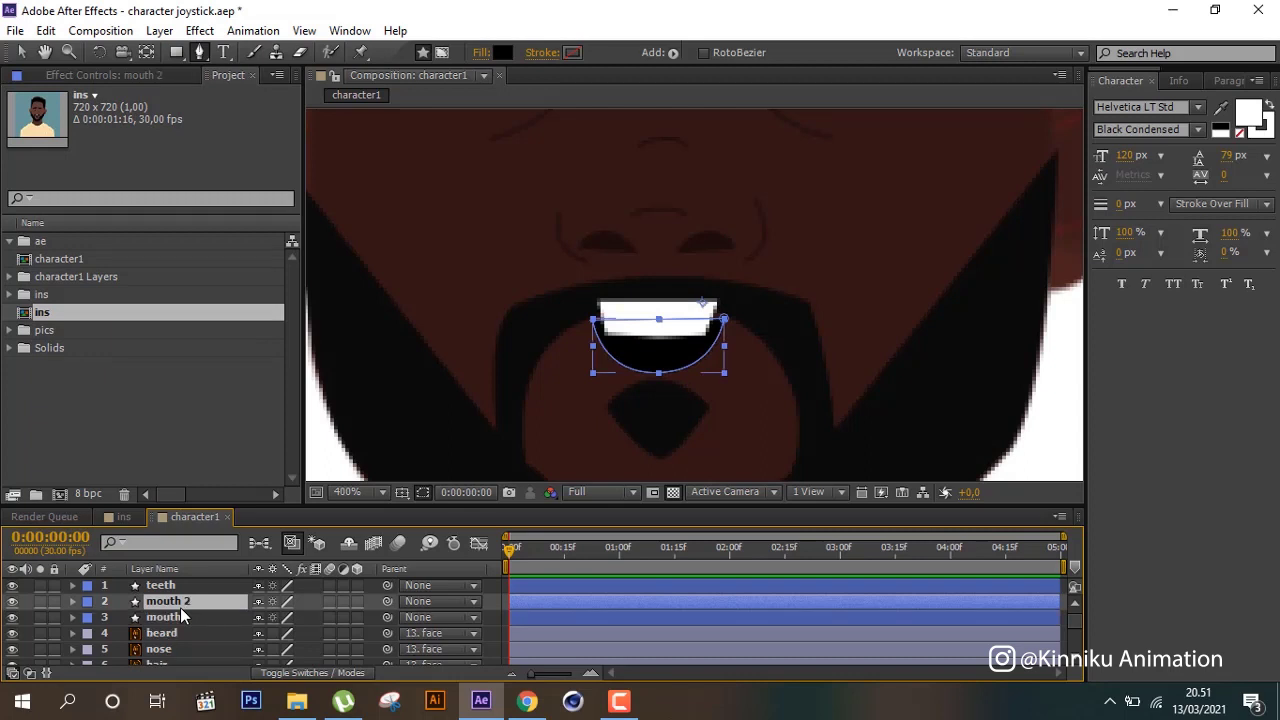
drag(182, 608, 182, 588)
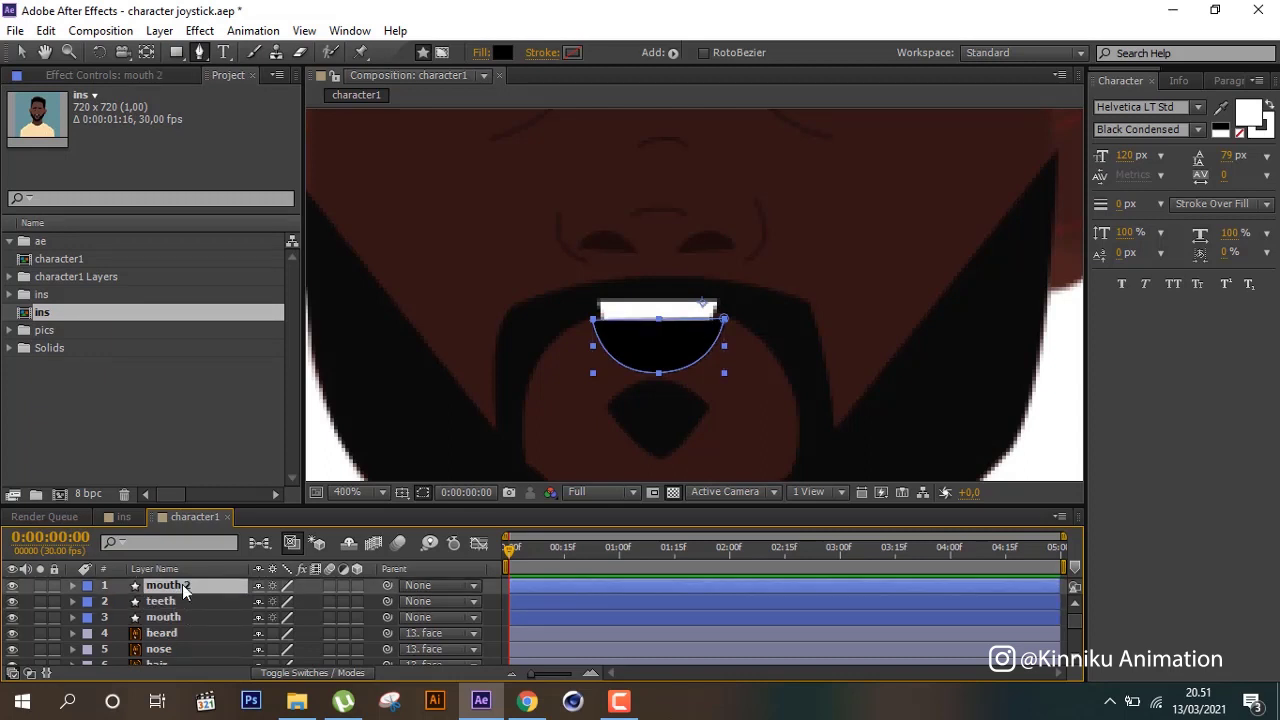
text(matte teeth)
key(Return)
click(313, 672)
click(371, 601)
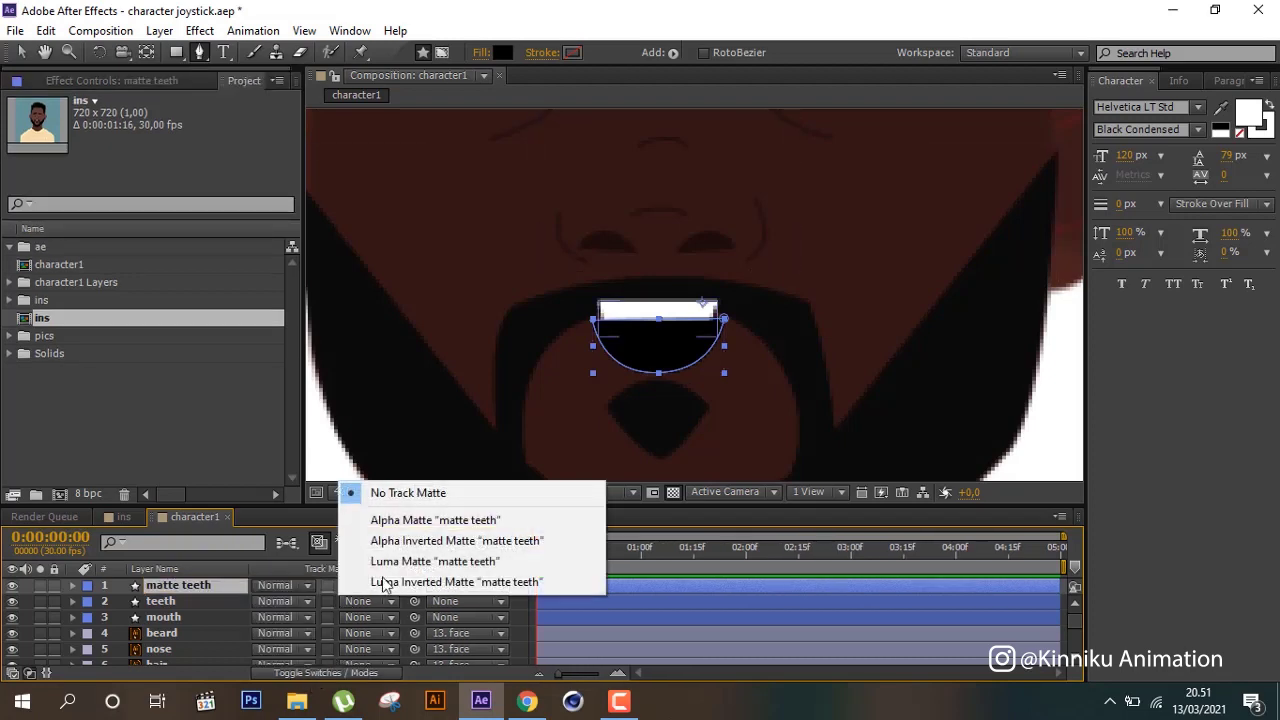
click(415, 519)
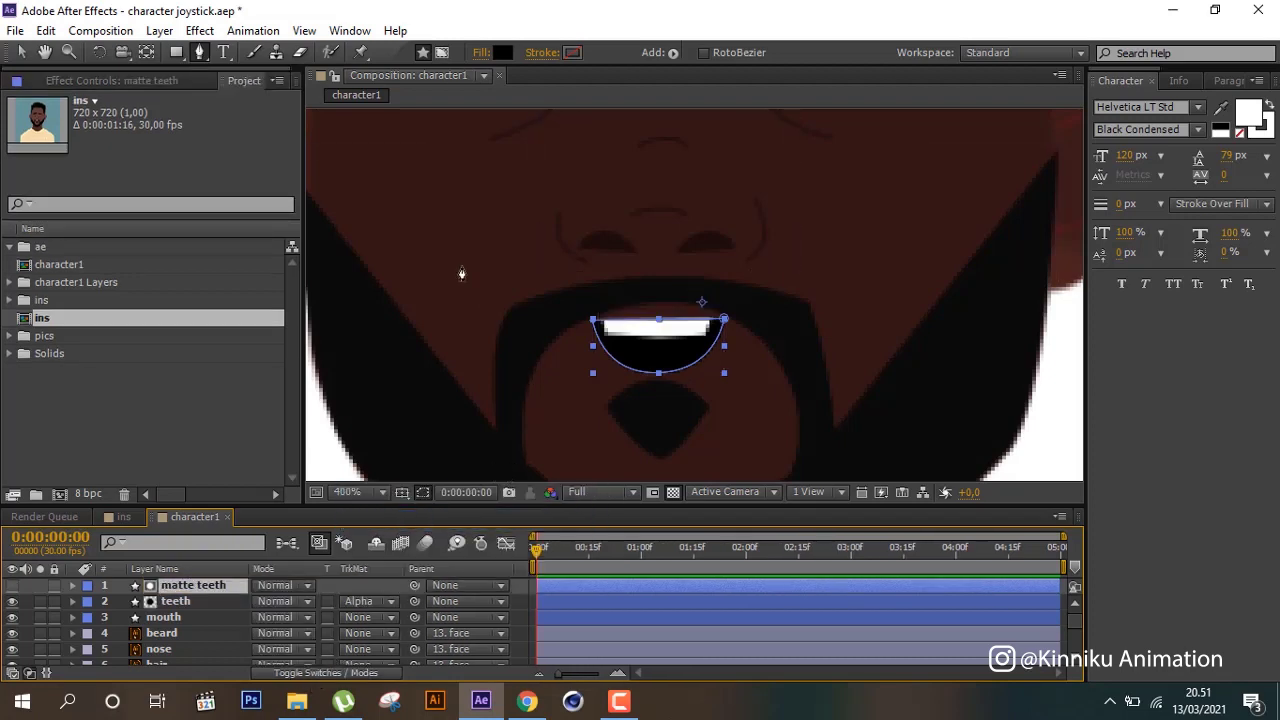
click(352, 31)
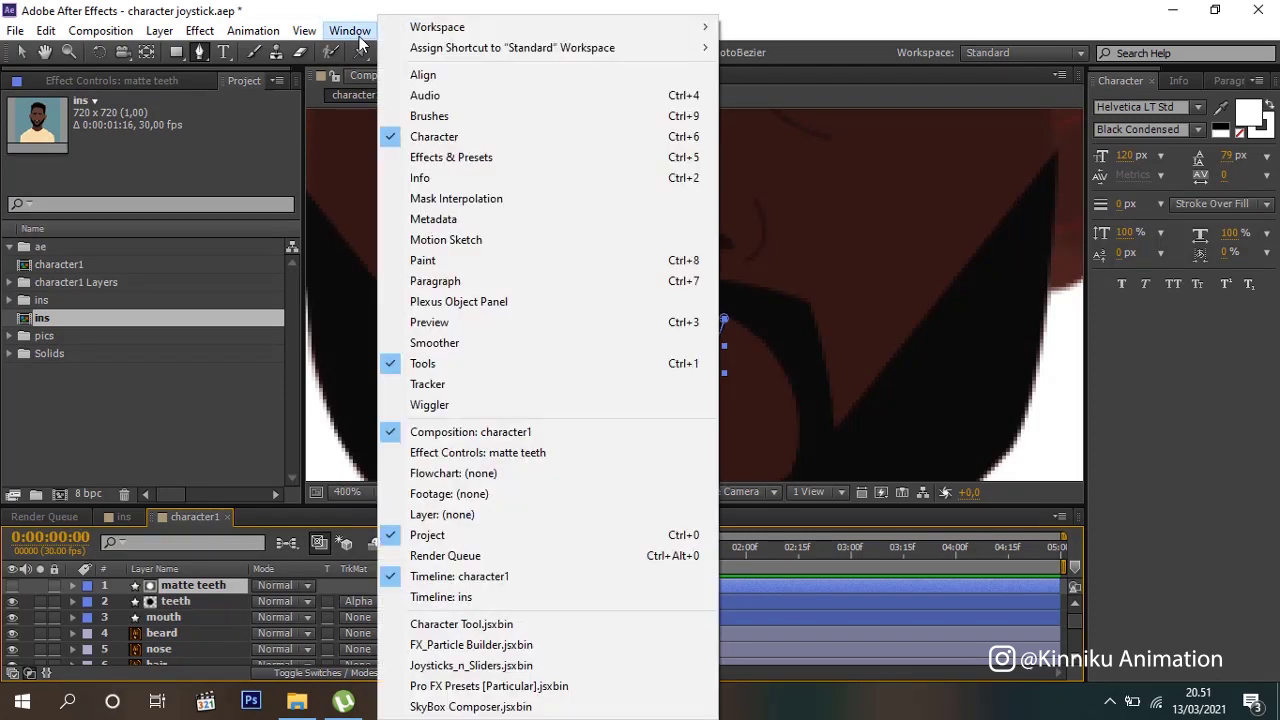
Open the Joysticks_n_Sliders panel, dock it on the left, and select only teeth.
click(513, 667)
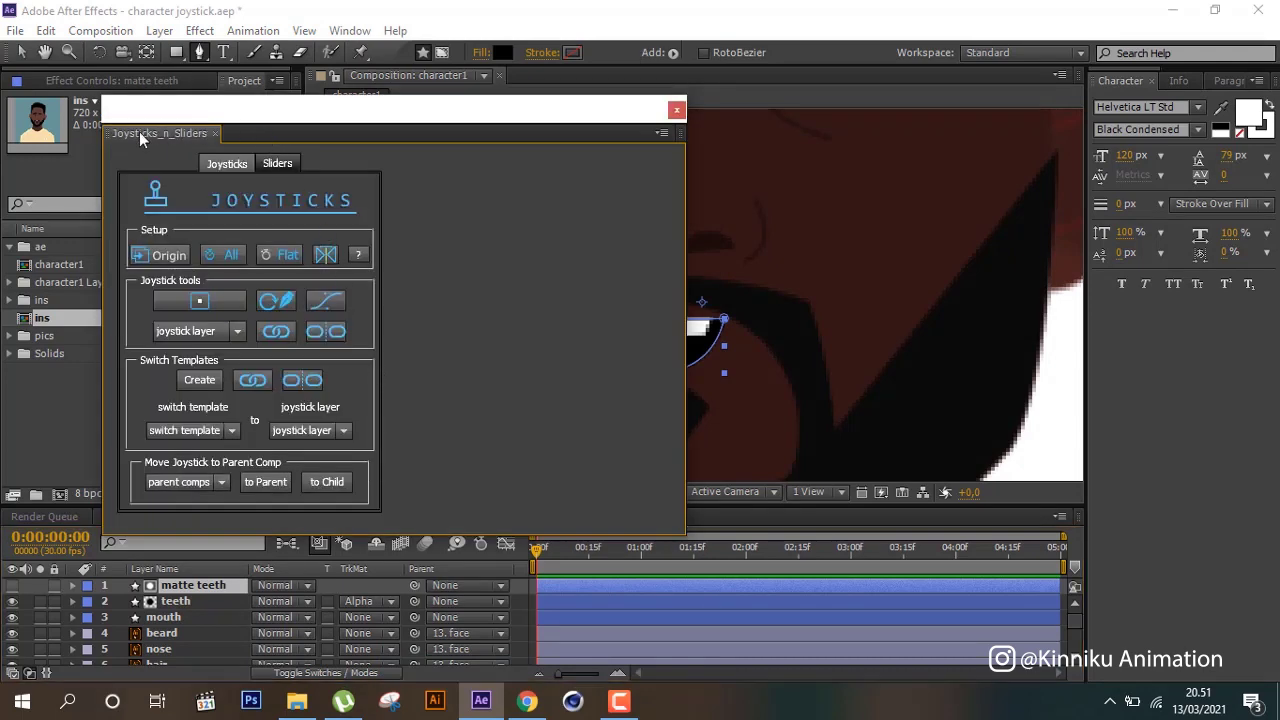
drag(141, 139, 128, 76)
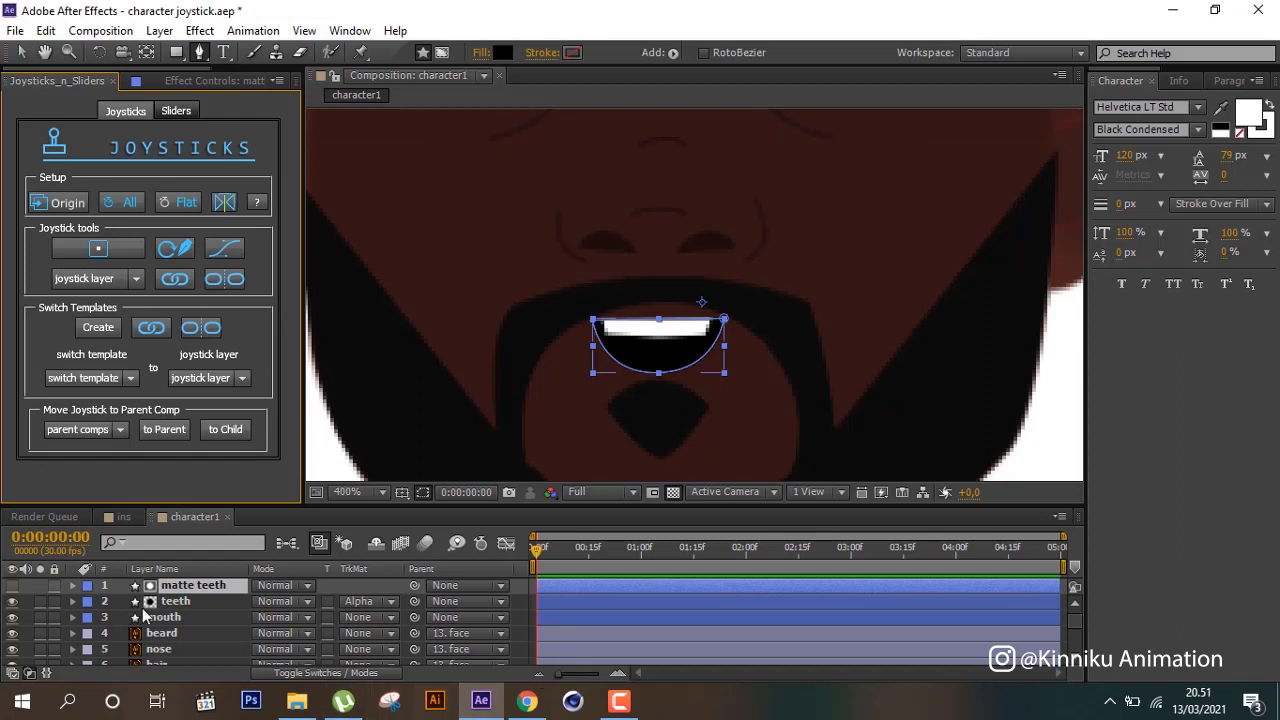
ctrl+click(175, 601)
click(180, 603)
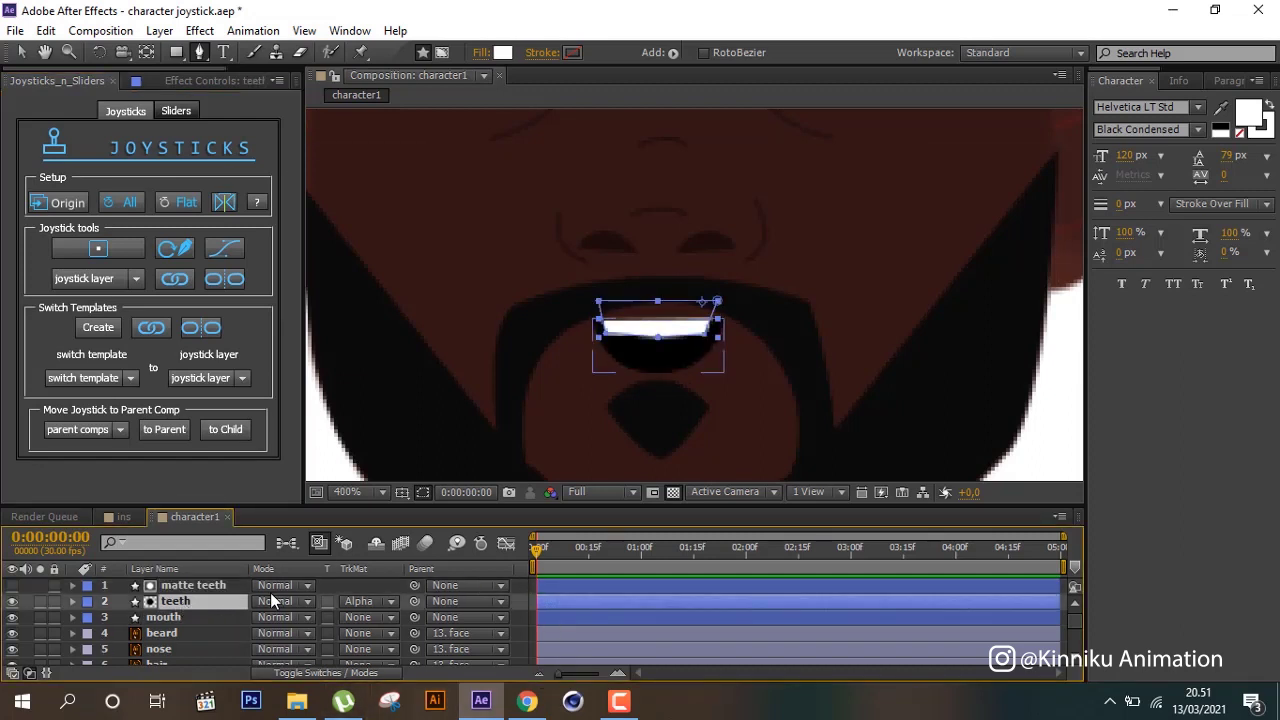
With time back at frame 0, expand teeth's Contents and Shape 1 to show its path properties.
click(73, 602)
scroll(106, 618, down, 1)
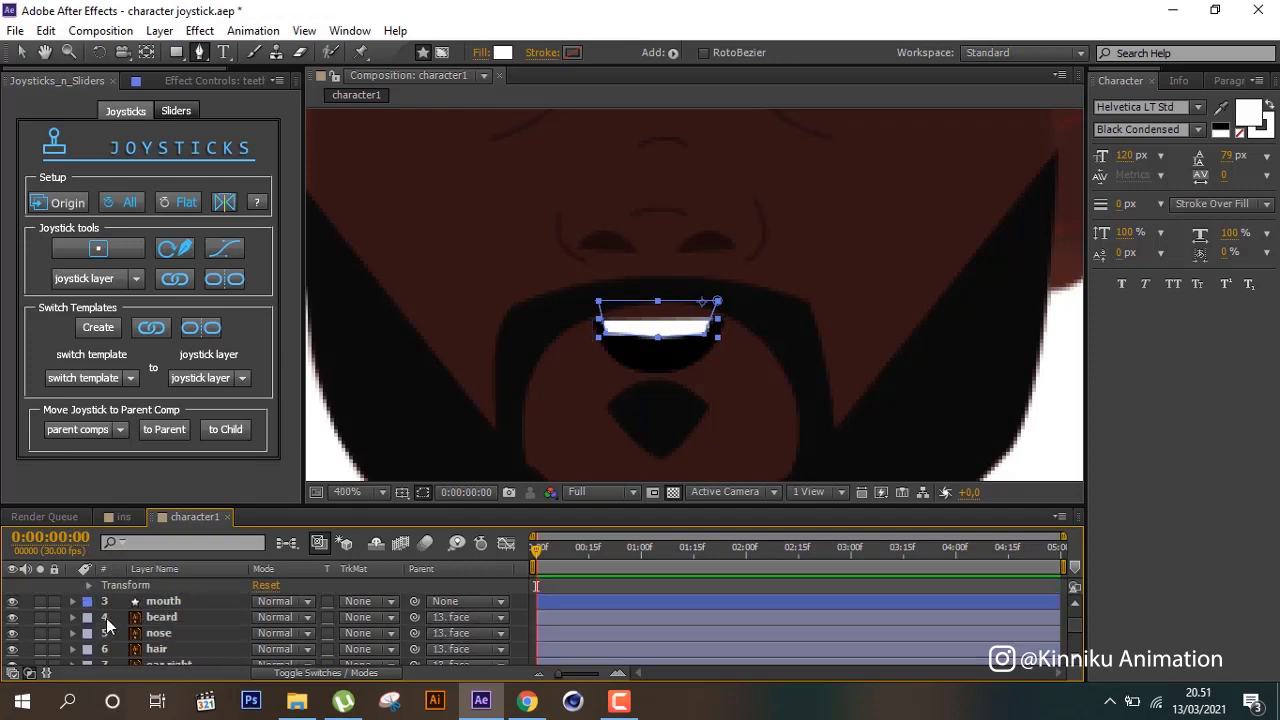
scroll(106, 618, up, 2)
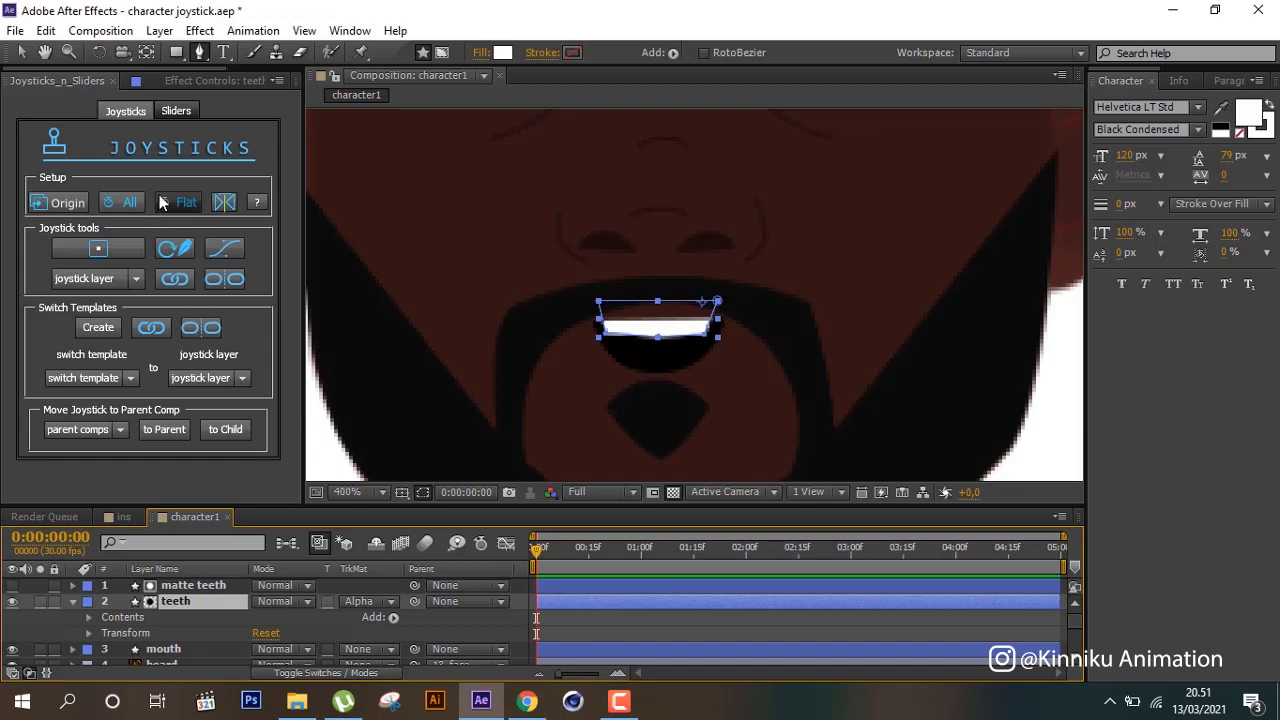
click(579, 549)
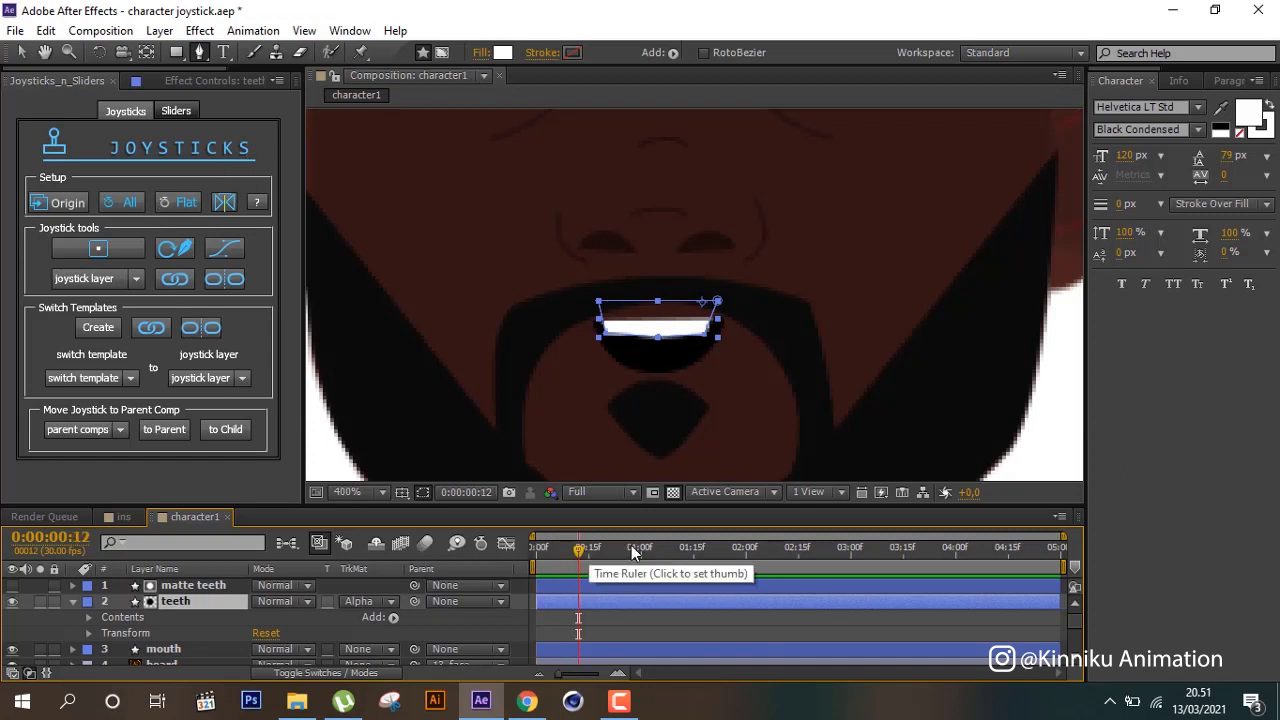
drag(579, 549, 492, 567)
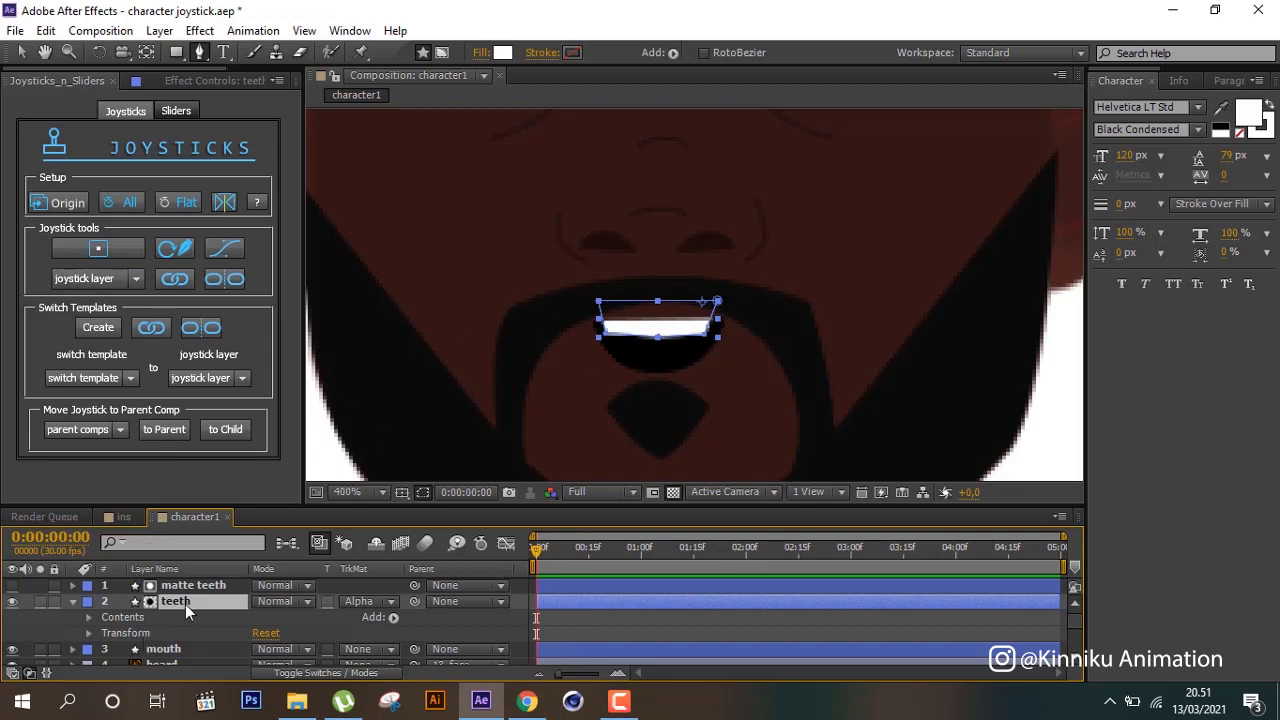
click(88, 617)
scroll(105, 610, down, 1)
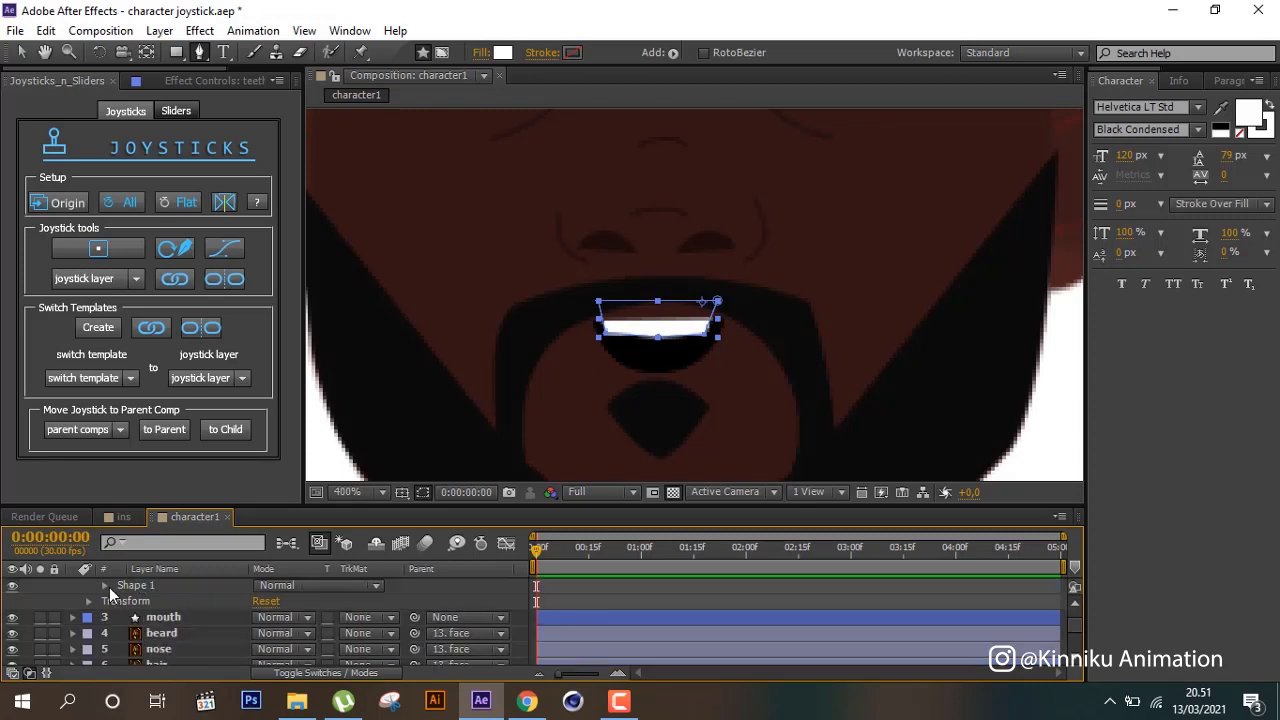
click(105, 586)
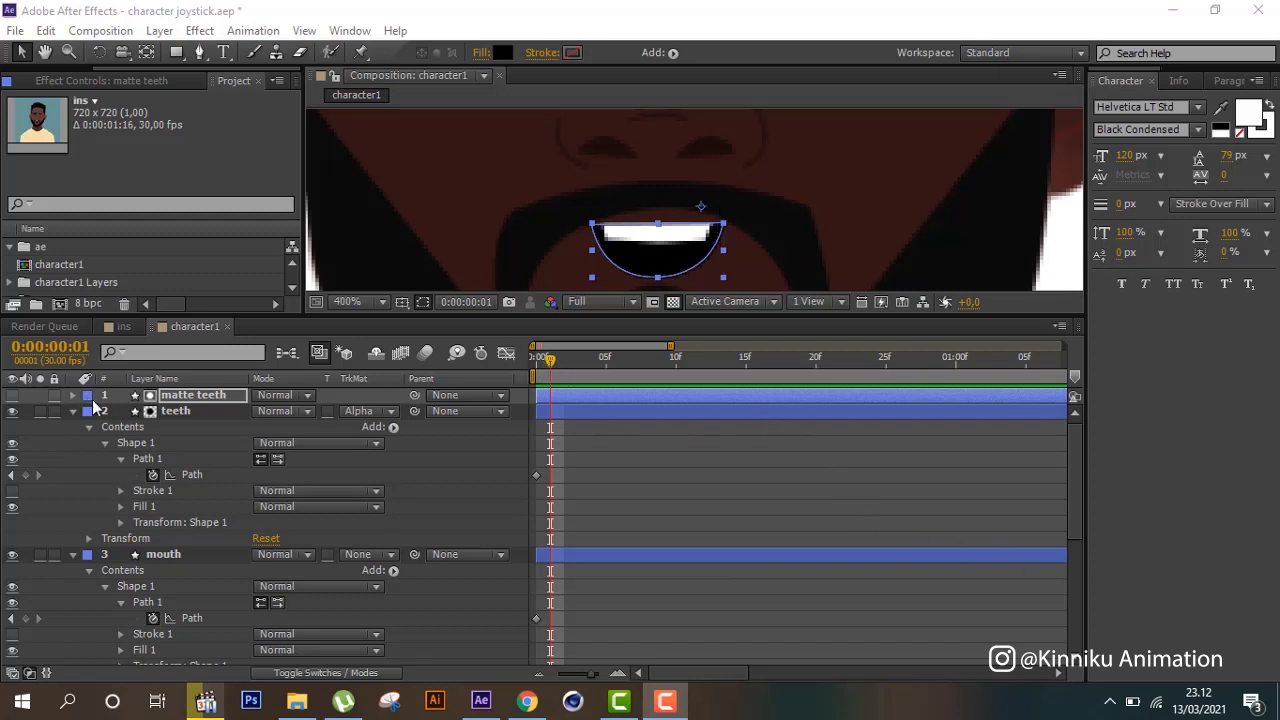
Add Path keyframes at frame 5 for teeth and mouth, then select their frame-0 keyframes.
click(185, 424)
click(184, 414)
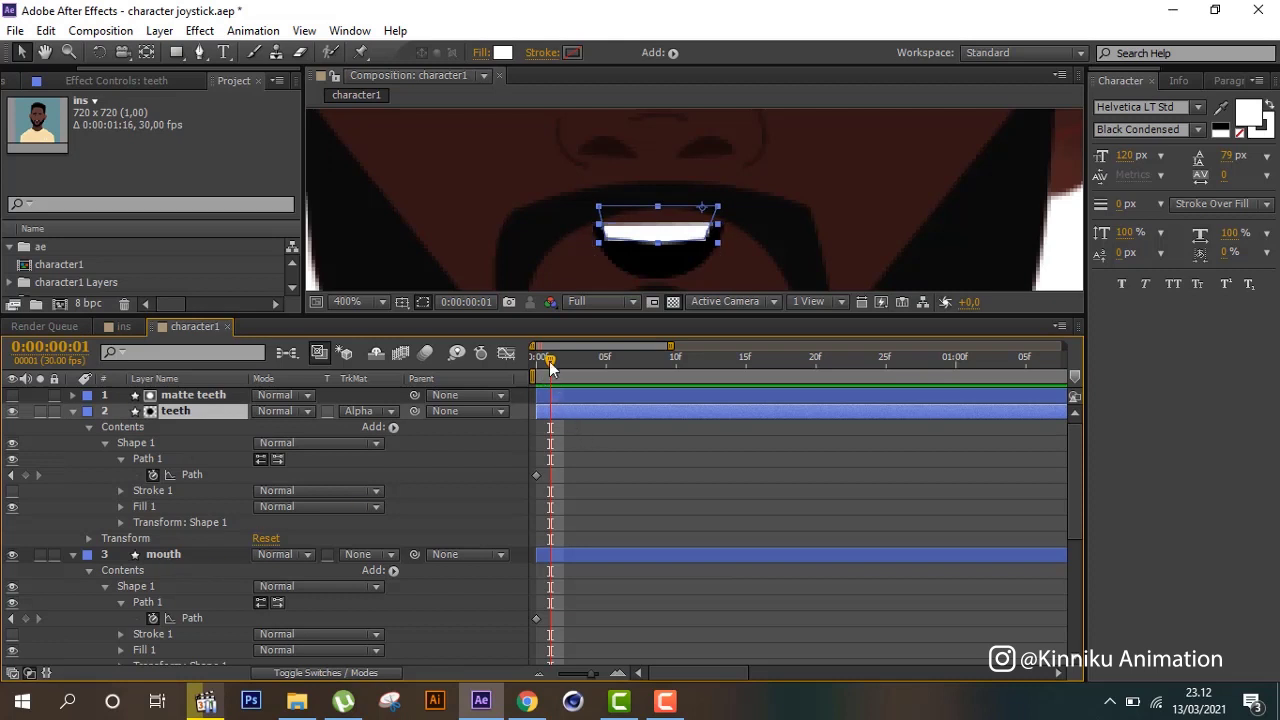
drag(549, 368, 606, 359)
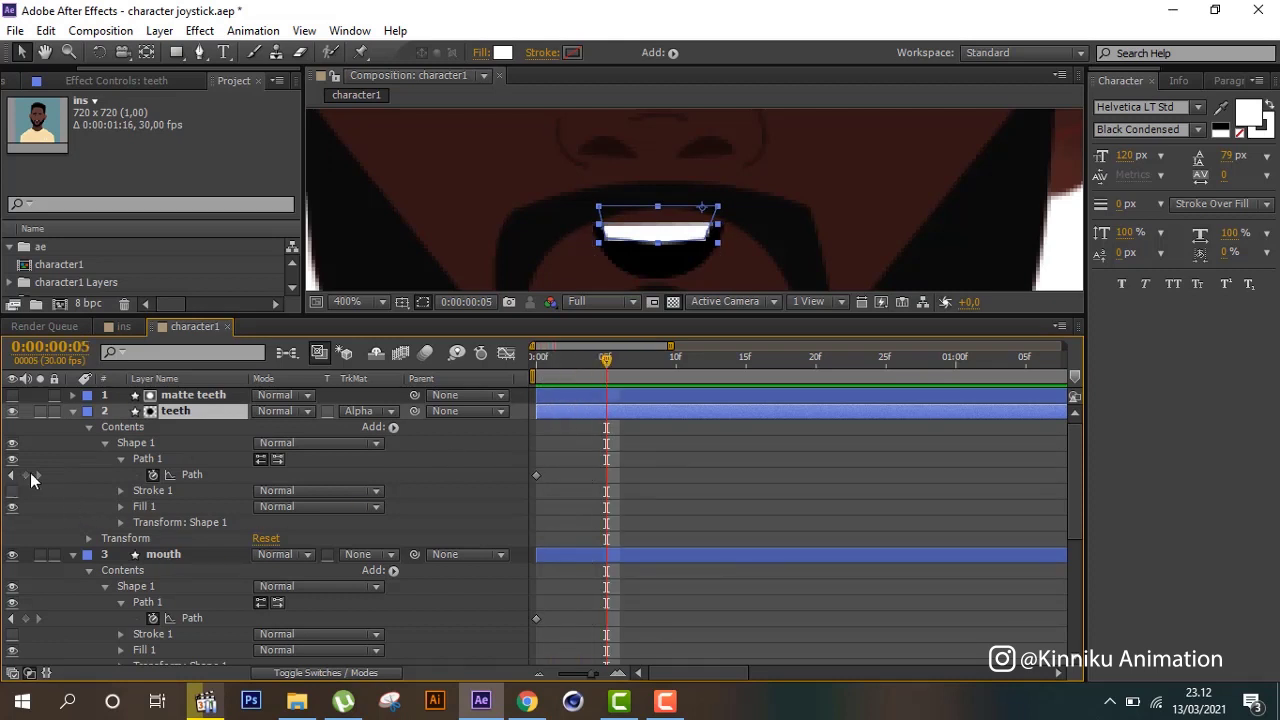
click(25, 475)
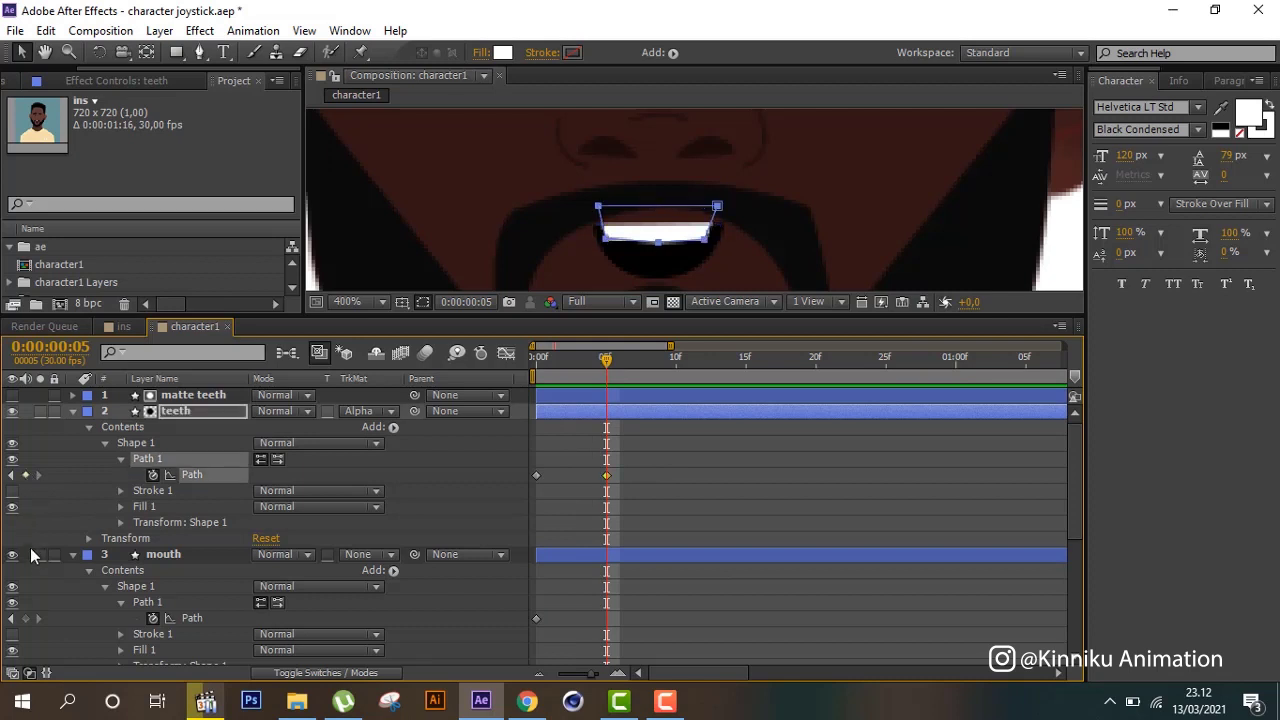
click(25, 618)
drag(571, 358, 515, 367)
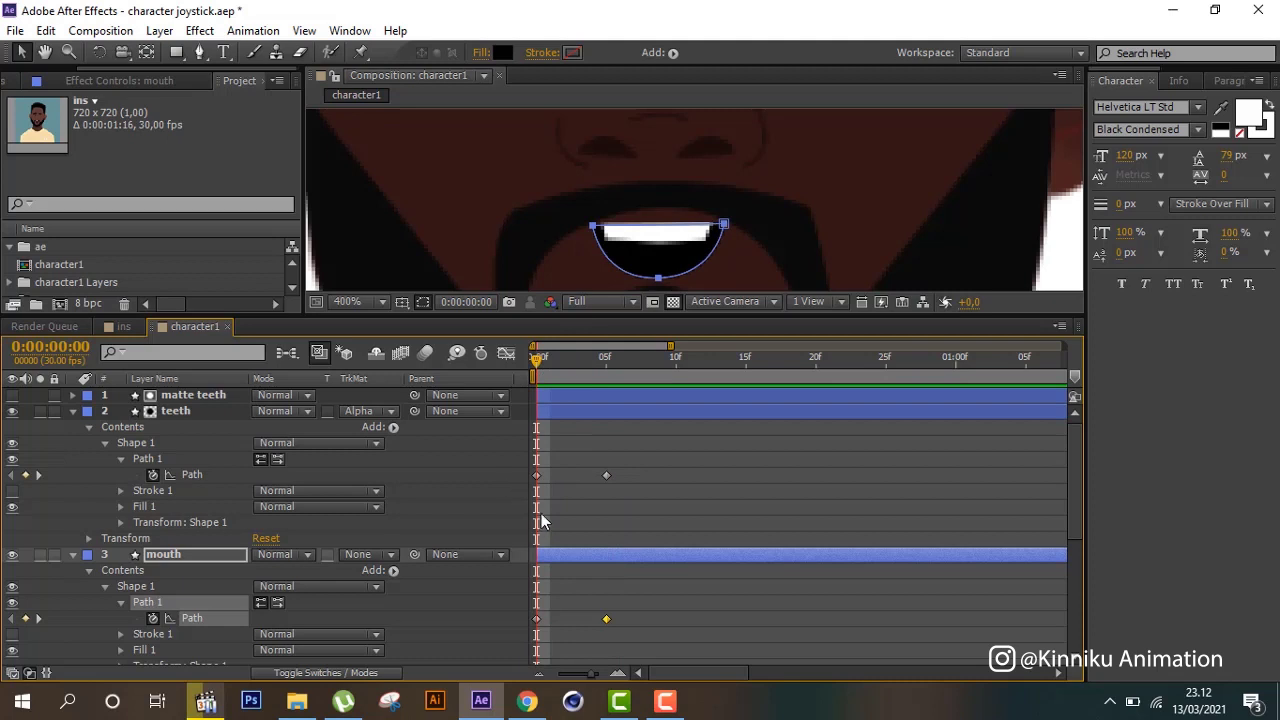
drag(548, 490, 518, 460)
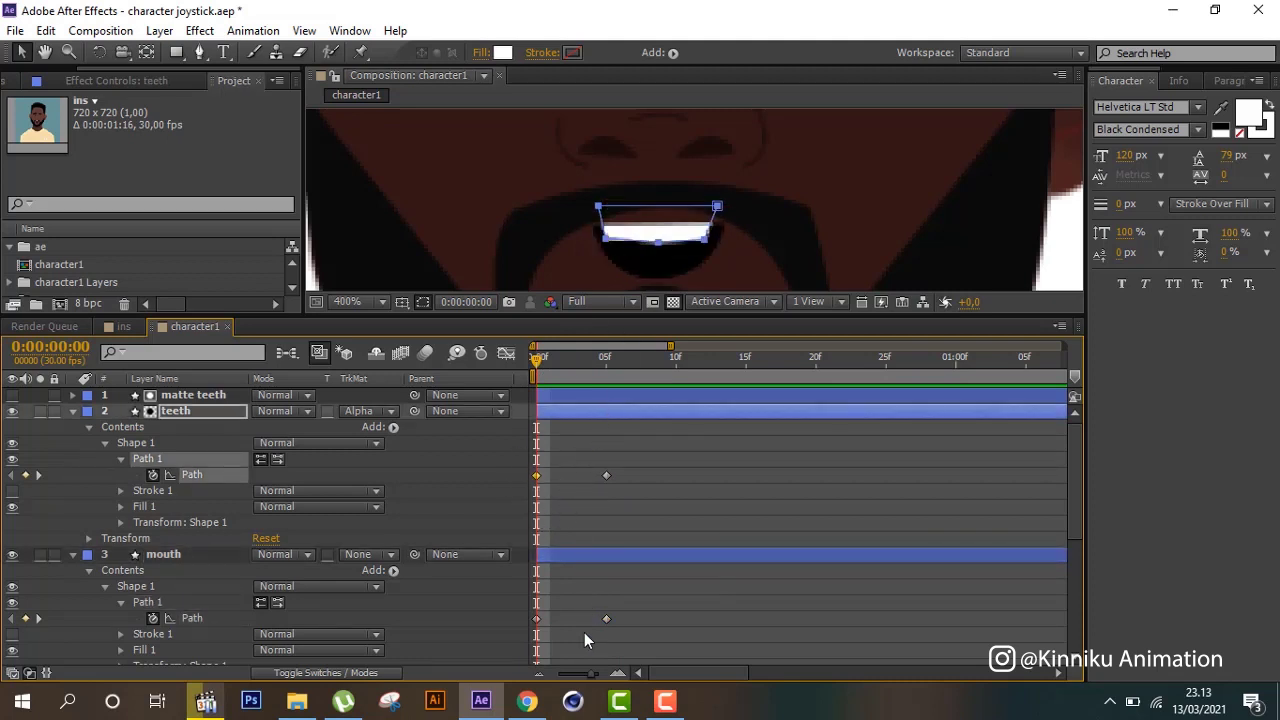
drag(564, 637, 505, 595)
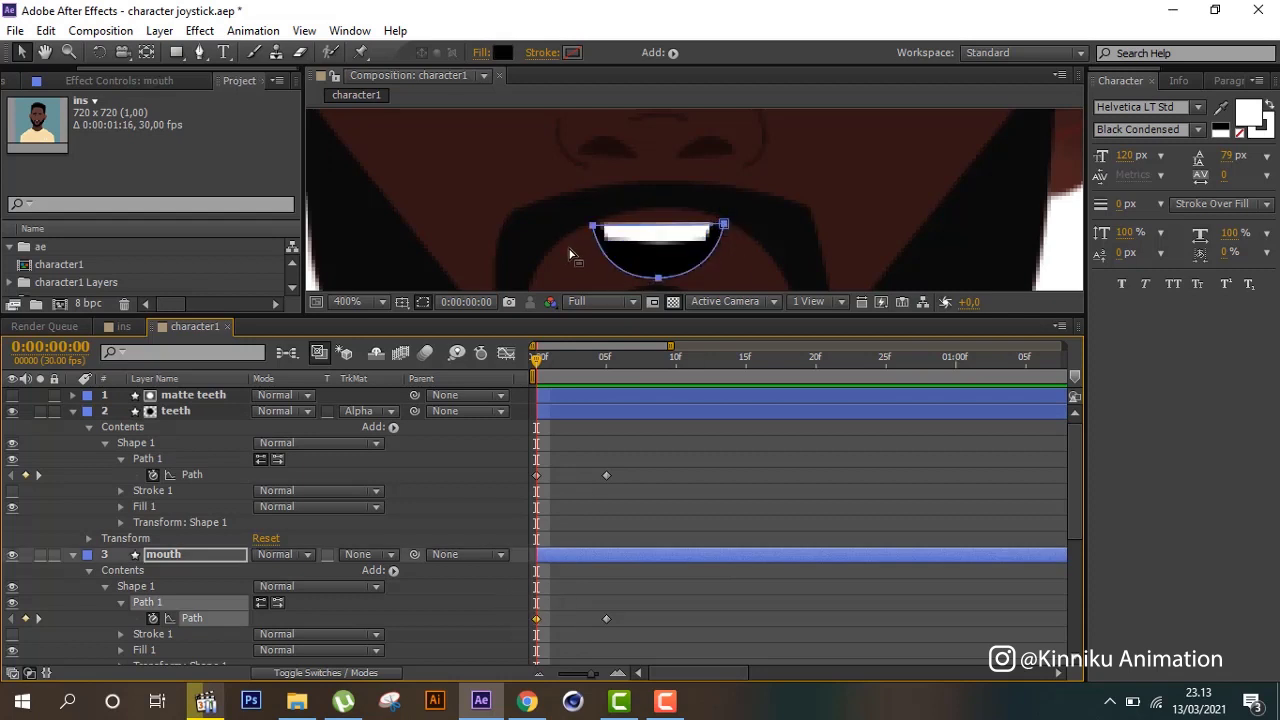
Zoom in on the mouth and flatten its frame-0 path into a thin slit.
drag(571, 263, 757, 194)
scroll(757, 194, up, 1)
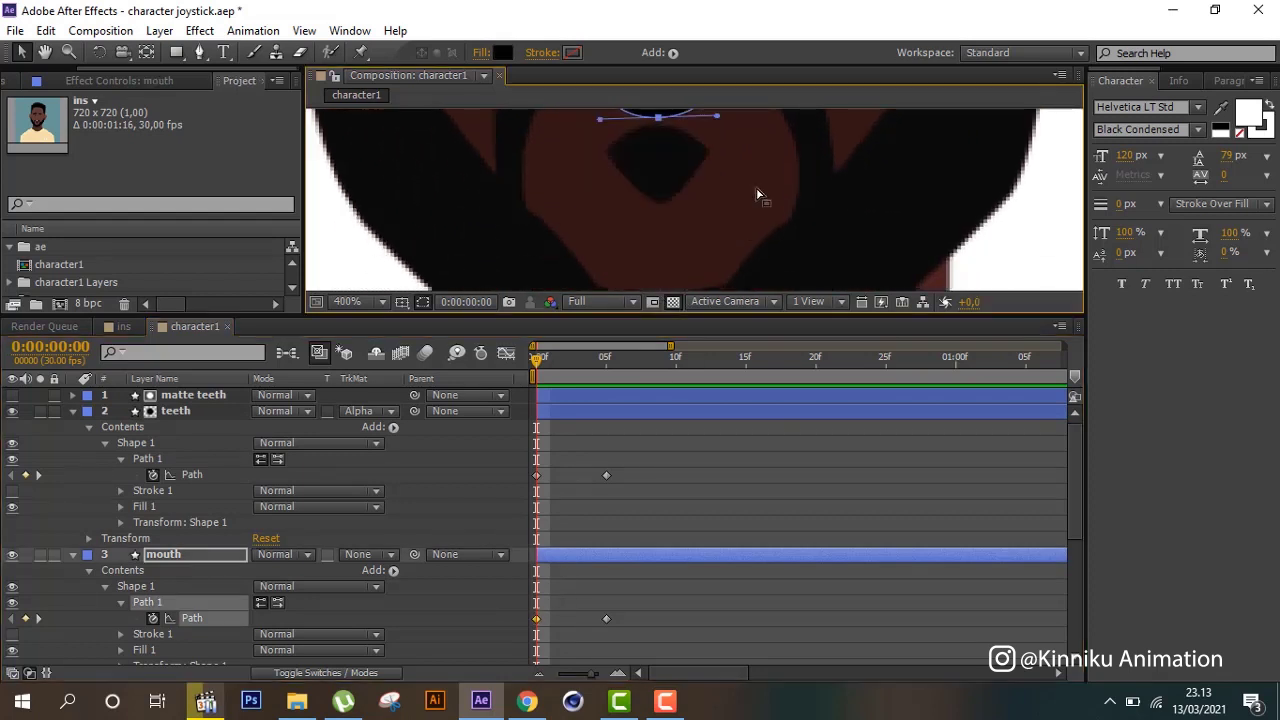
scroll(755, 196, up, 1)
scroll(755, 196, down, 1)
scroll(755, 196, down, 1)
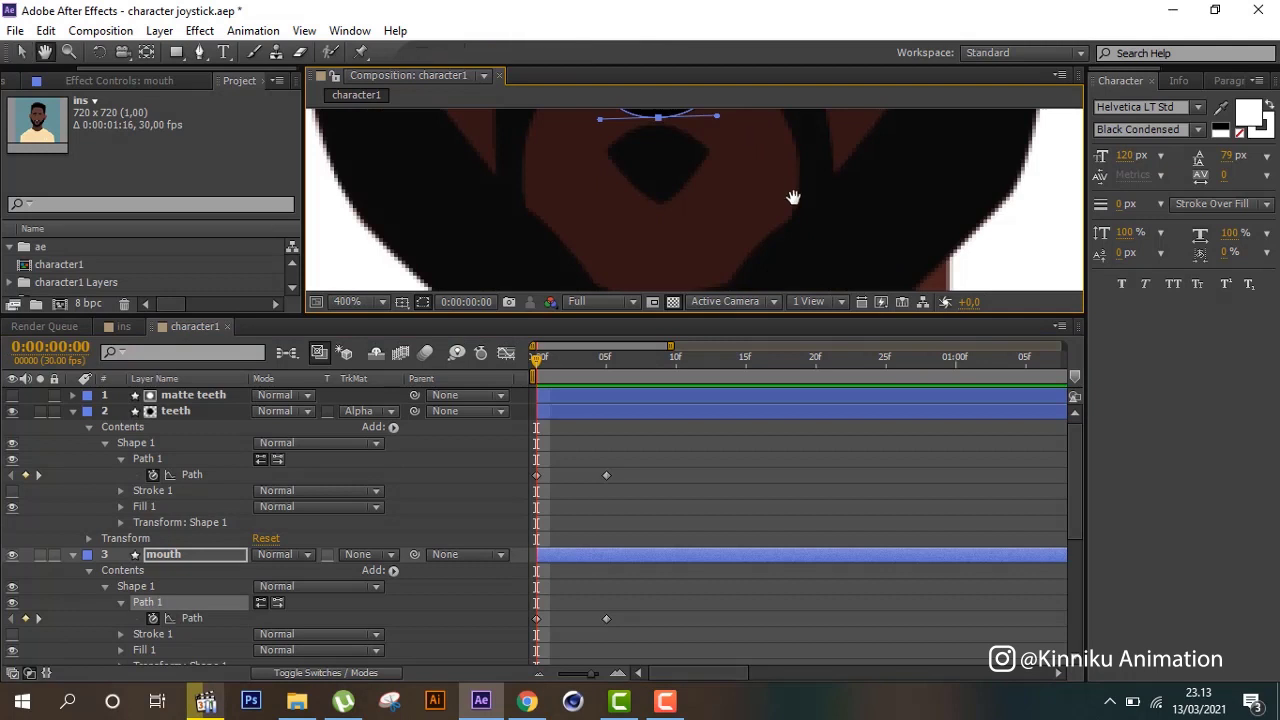
drag(788, 195, 809, 321)
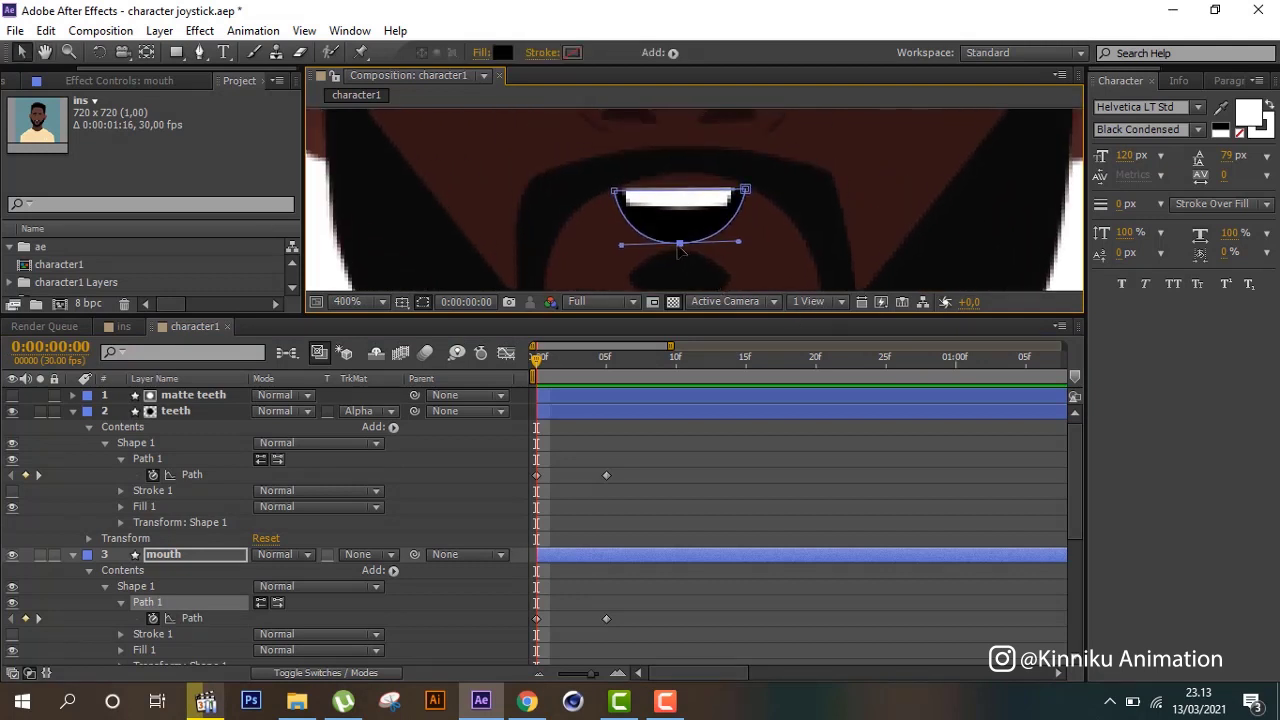
drag(679, 243, 681, 195)
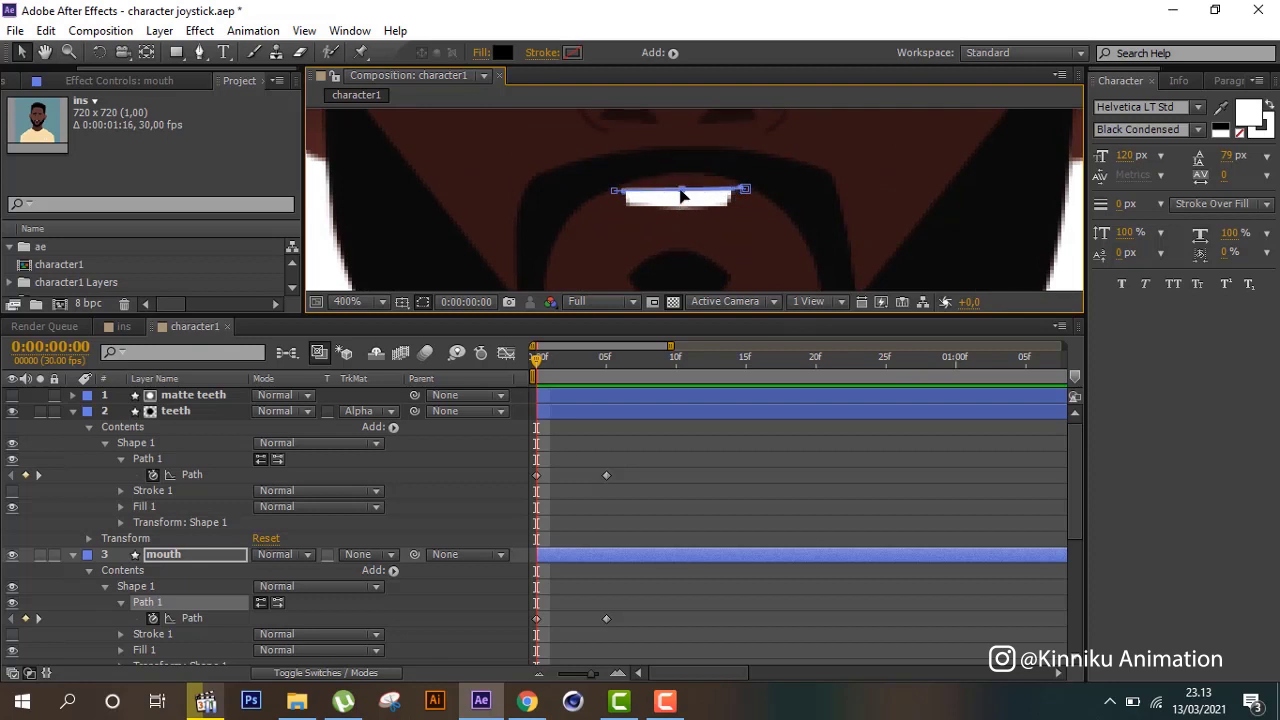
drag(681, 190, 681, 187)
Flatten the teeth path at frame 0 into a thin line by moving its lower points up.
drag(506, 448, 556, 480)
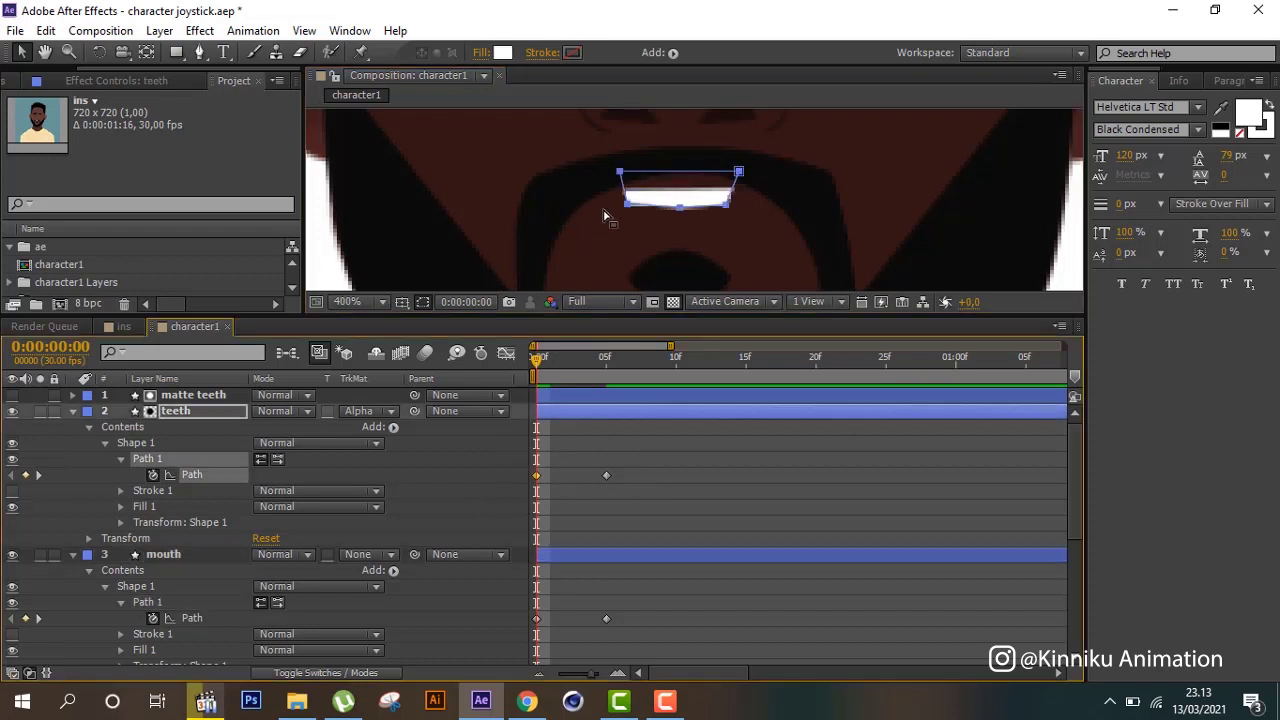
drag(600, 198, 760, 252)
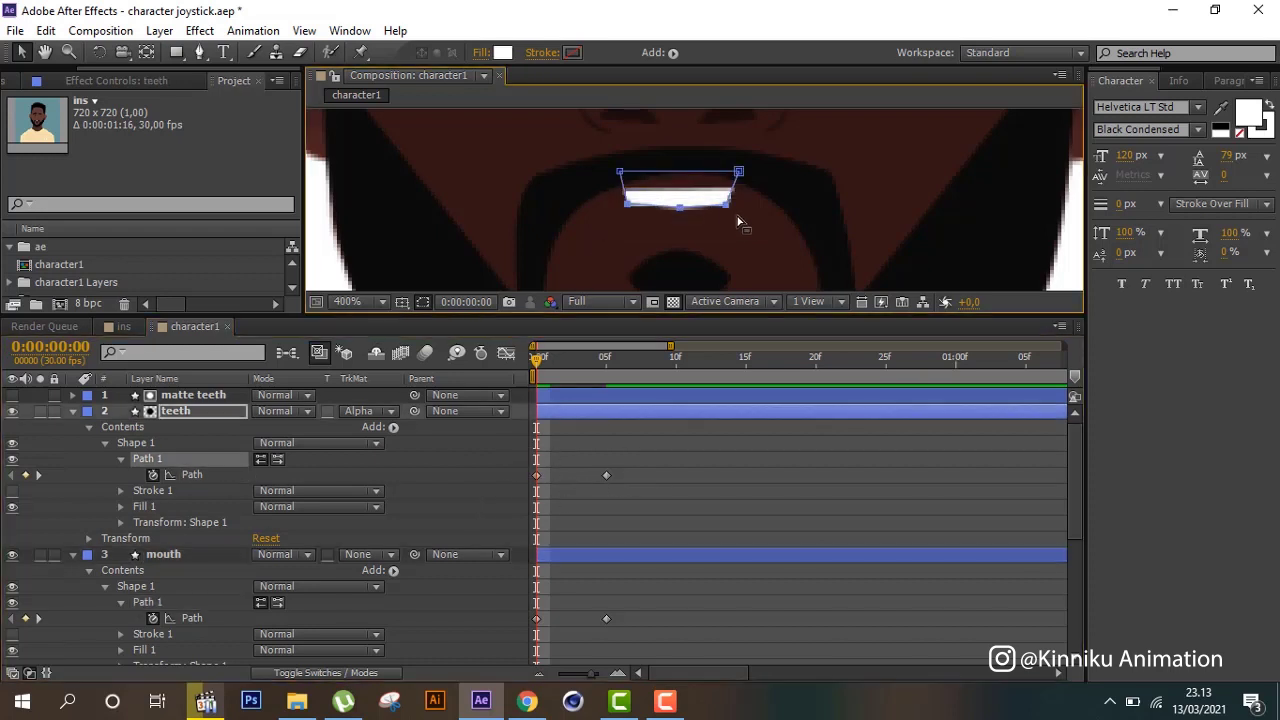
drag(727, 205, 727, 192)
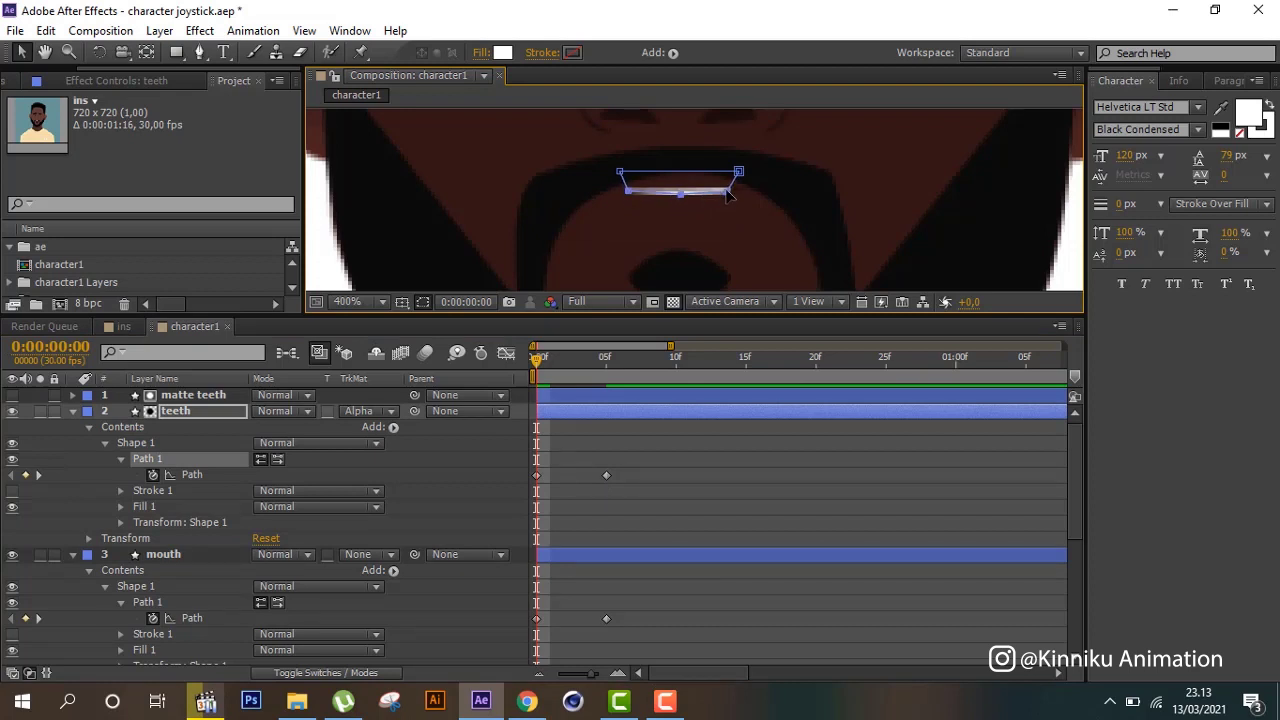
key(Up)
key(Up)
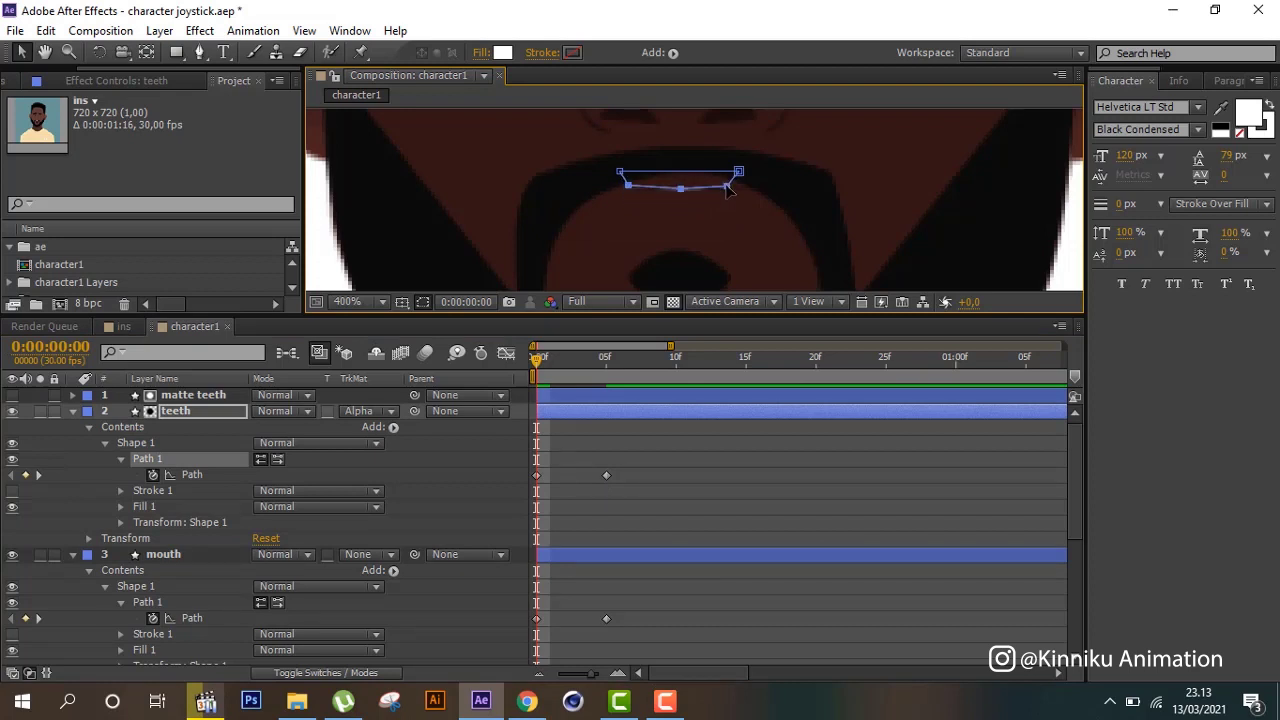
click(721, 477)
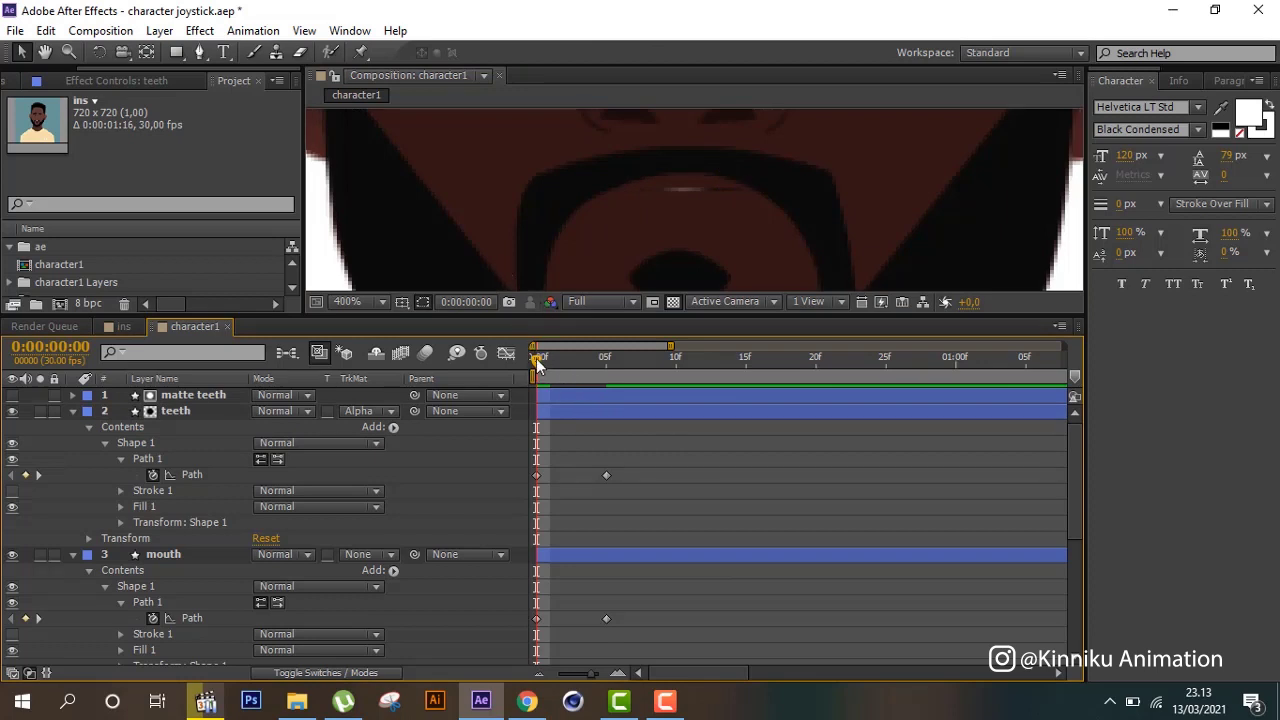
Scrub to check the teeth opening, fine-tune the lower teeth points, and zoom out.
mouse_move(558, 358)
mouse_down()
mouse_move(593, 358)
mouse_move(575, 372)
mouse_move(492, 373)
mouse_move(504, 372)
mouse_up()
click(537, 475)
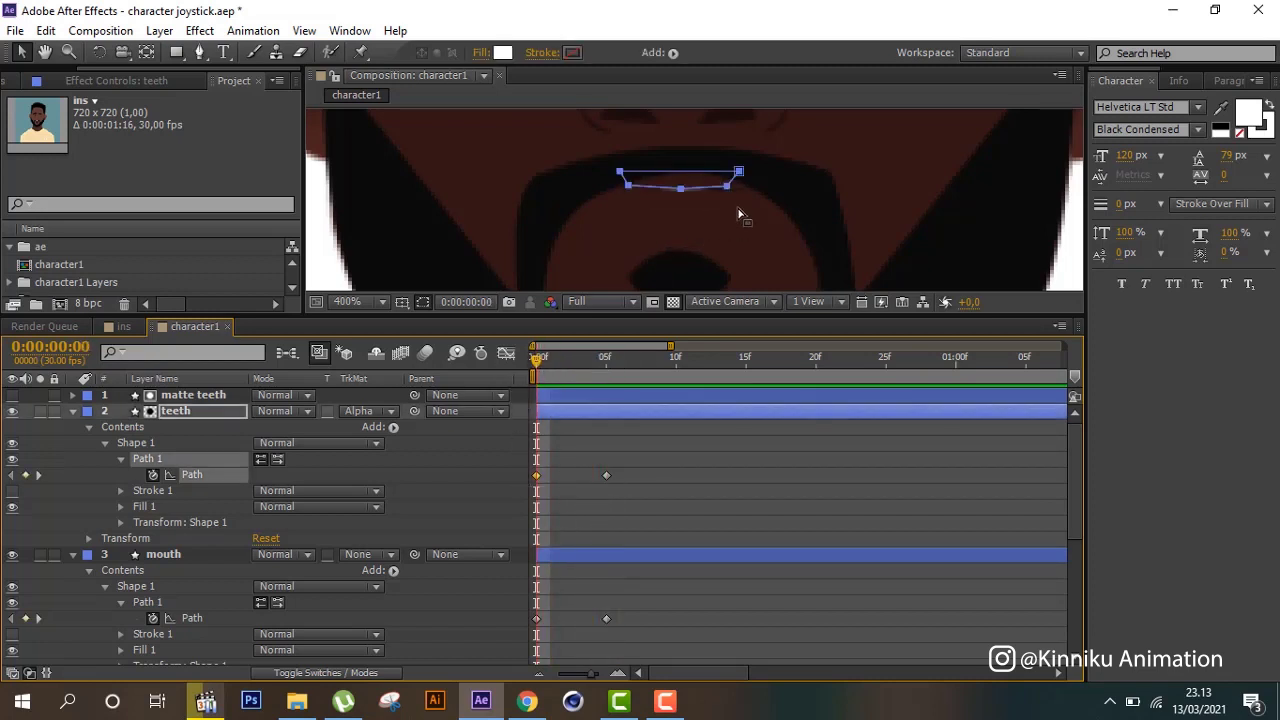
drag(738, 207, 599, 184)
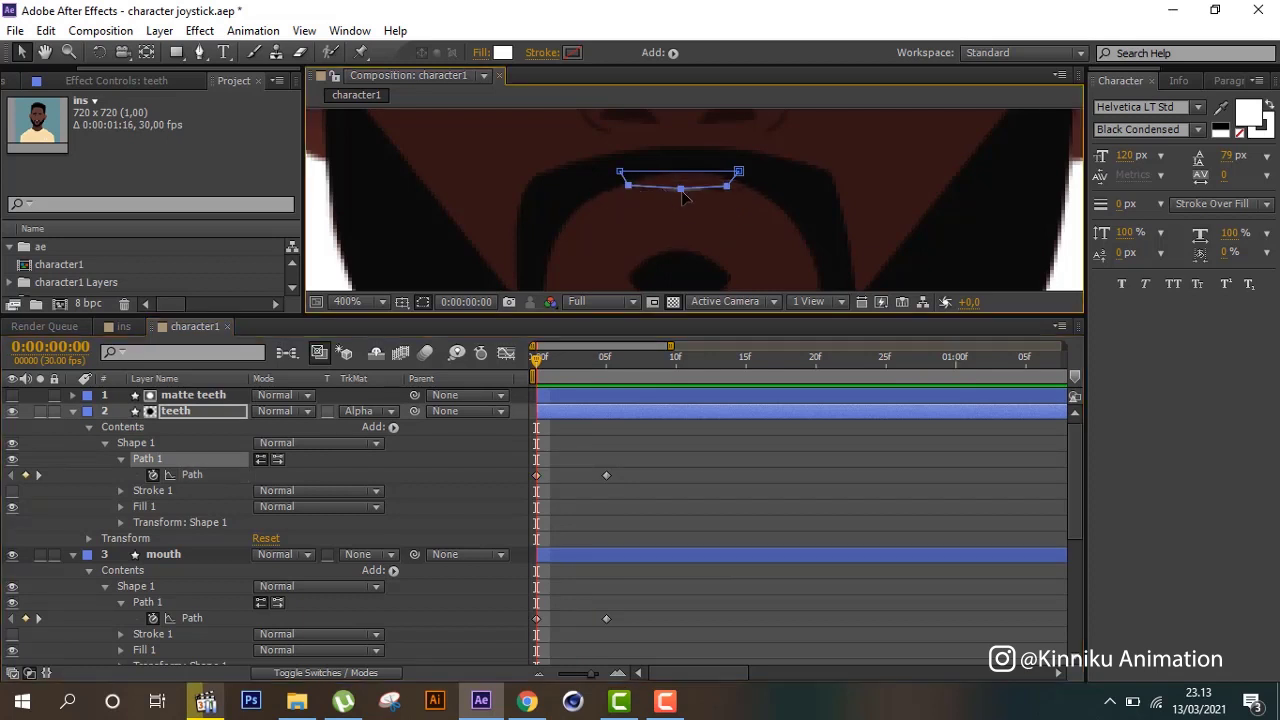
drag(685, 196, 682, 197)
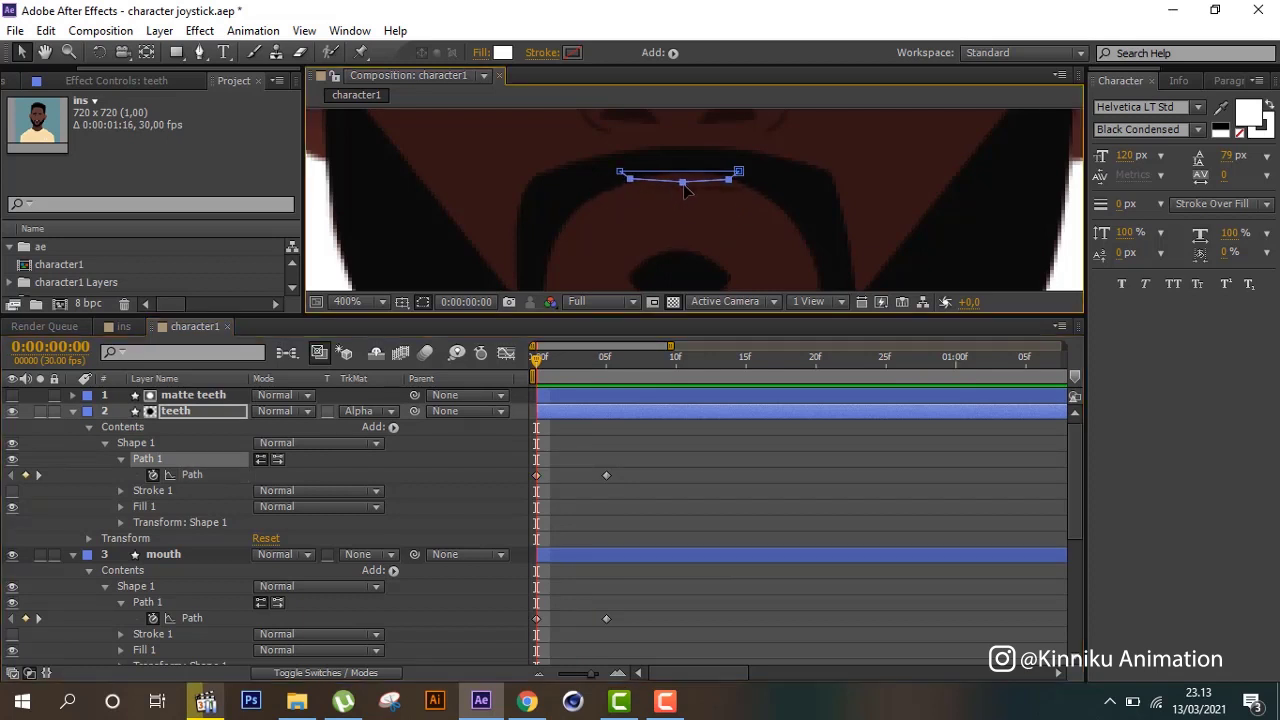
mouse_move(594, 139)
mouse_down()
mouse_move(770, 188)
mouse_move(744, 178)
mouse_up()
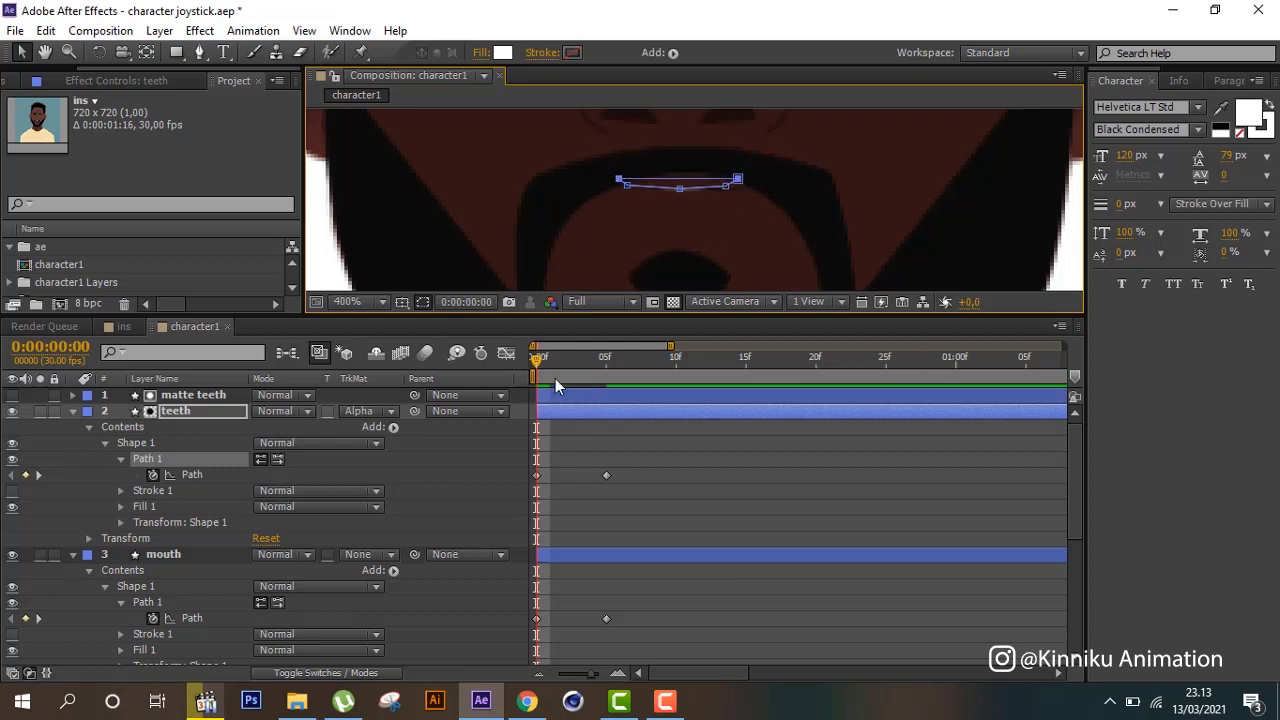
click(620, 446)
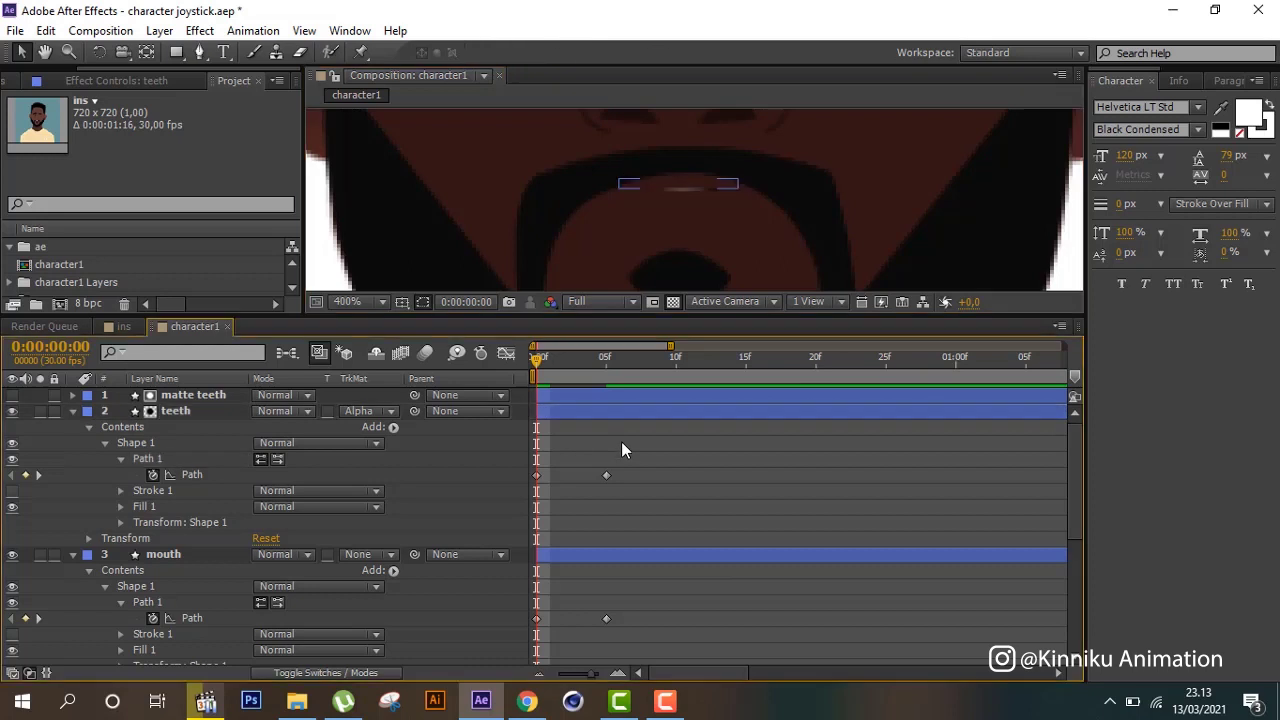
key(comma)
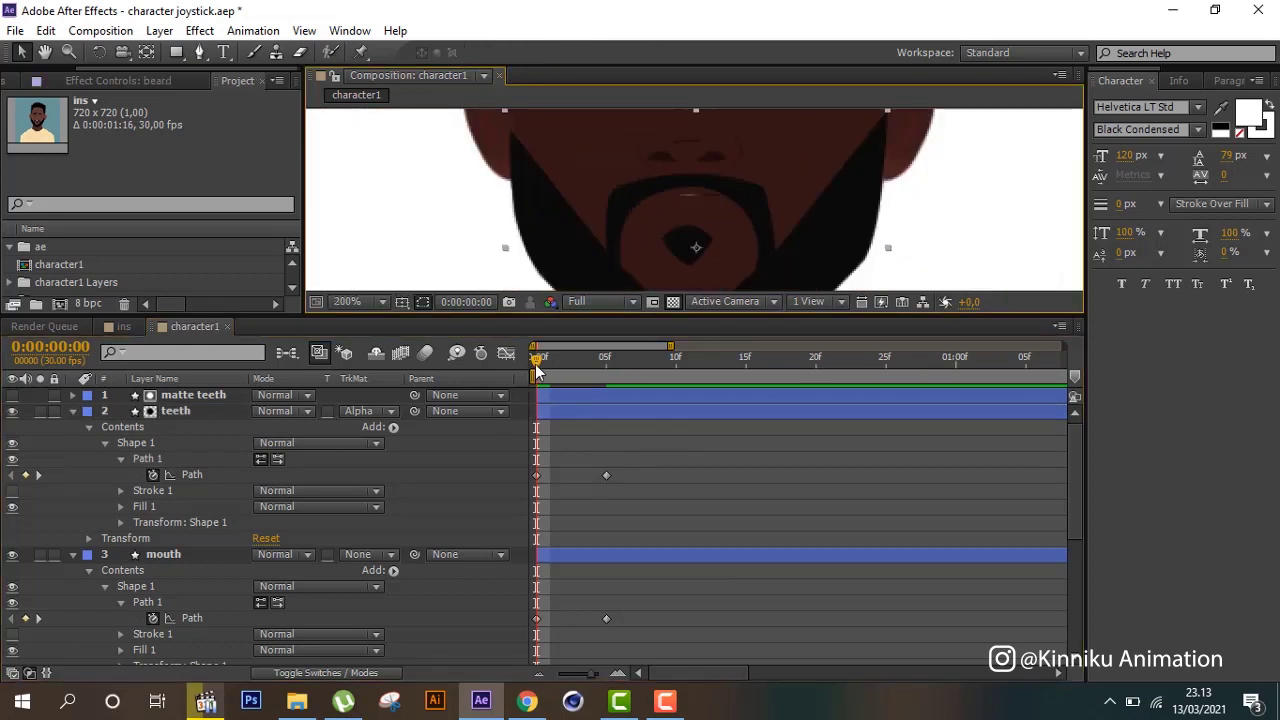
click(536, 618)
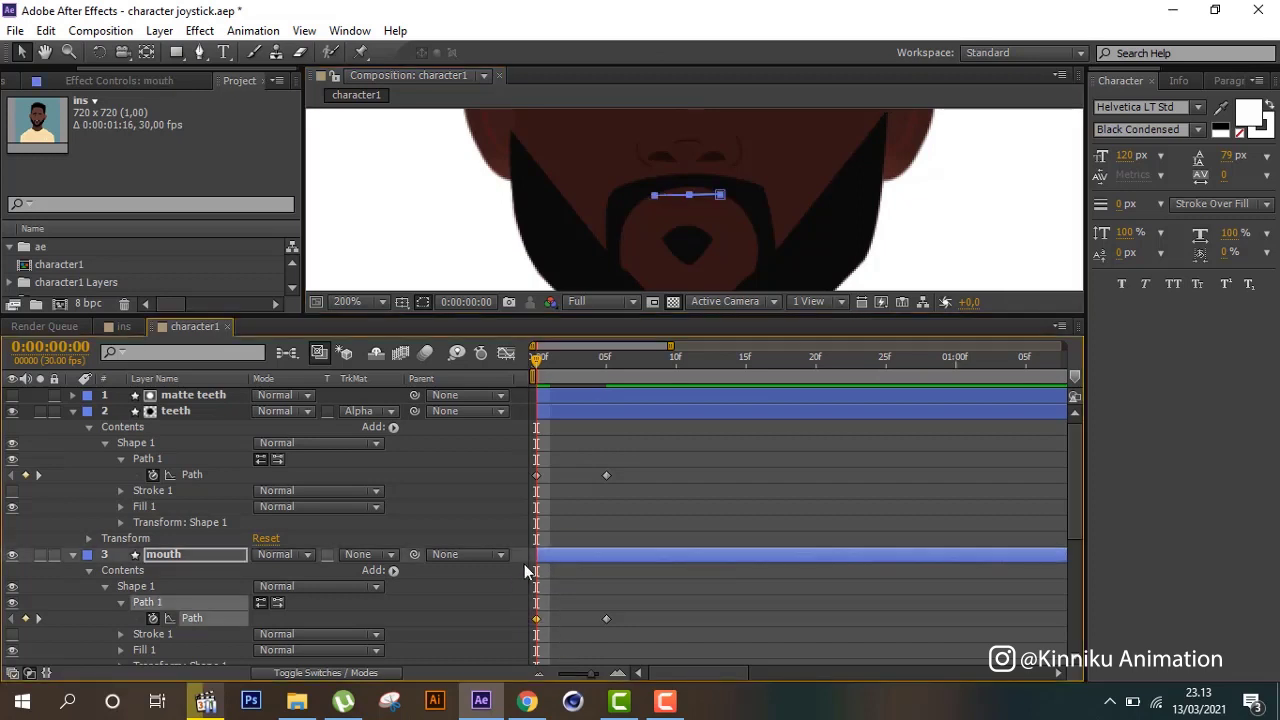
key(period)
key(period)
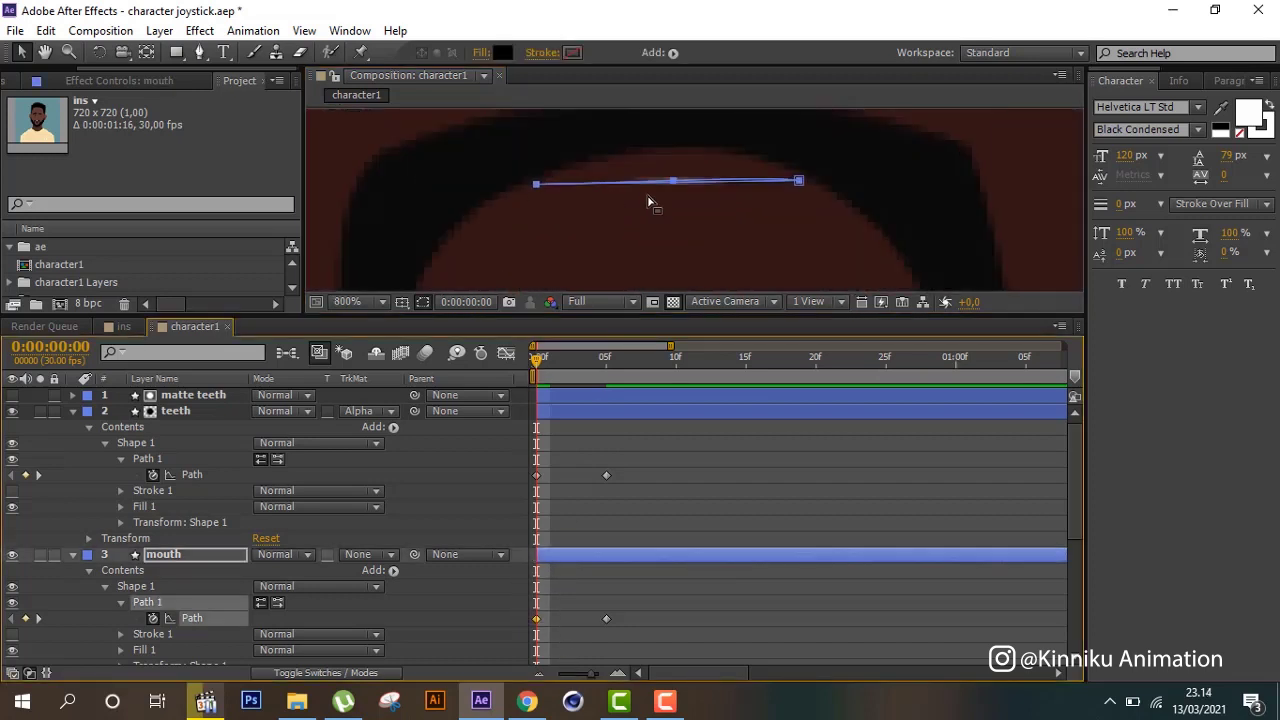
drag(676, 186, 677, 183)
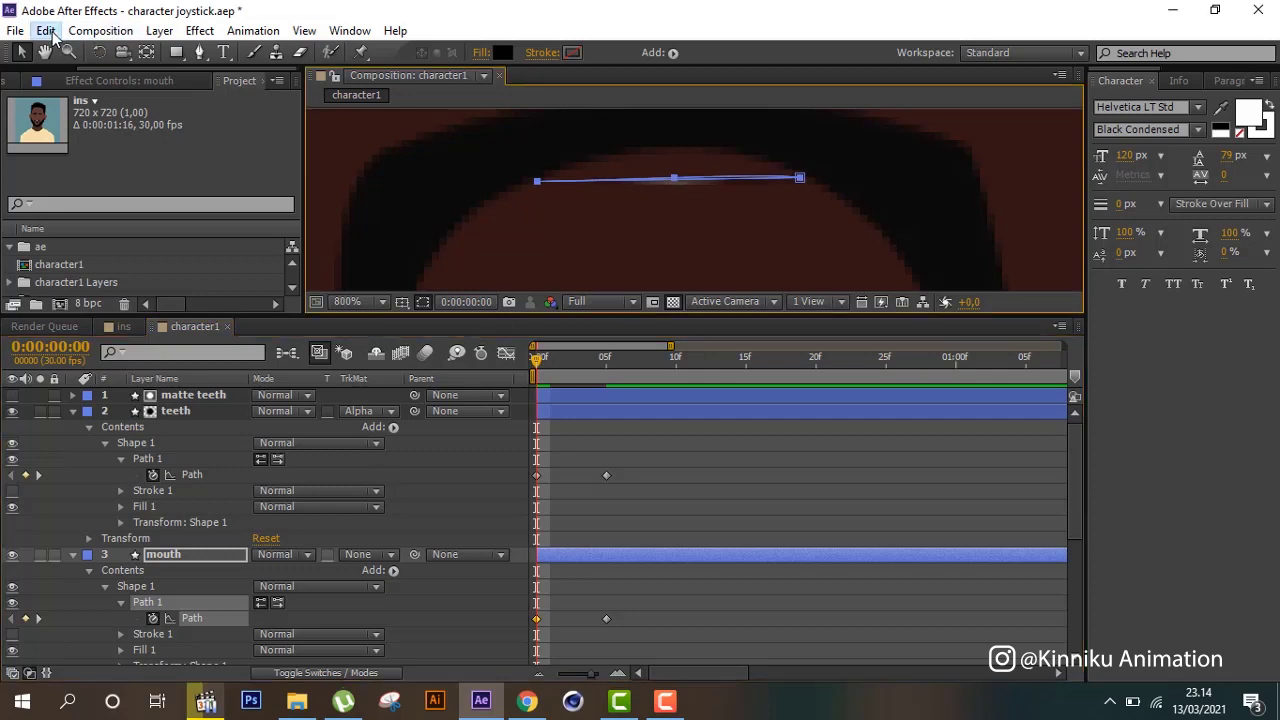
click(47, 31)
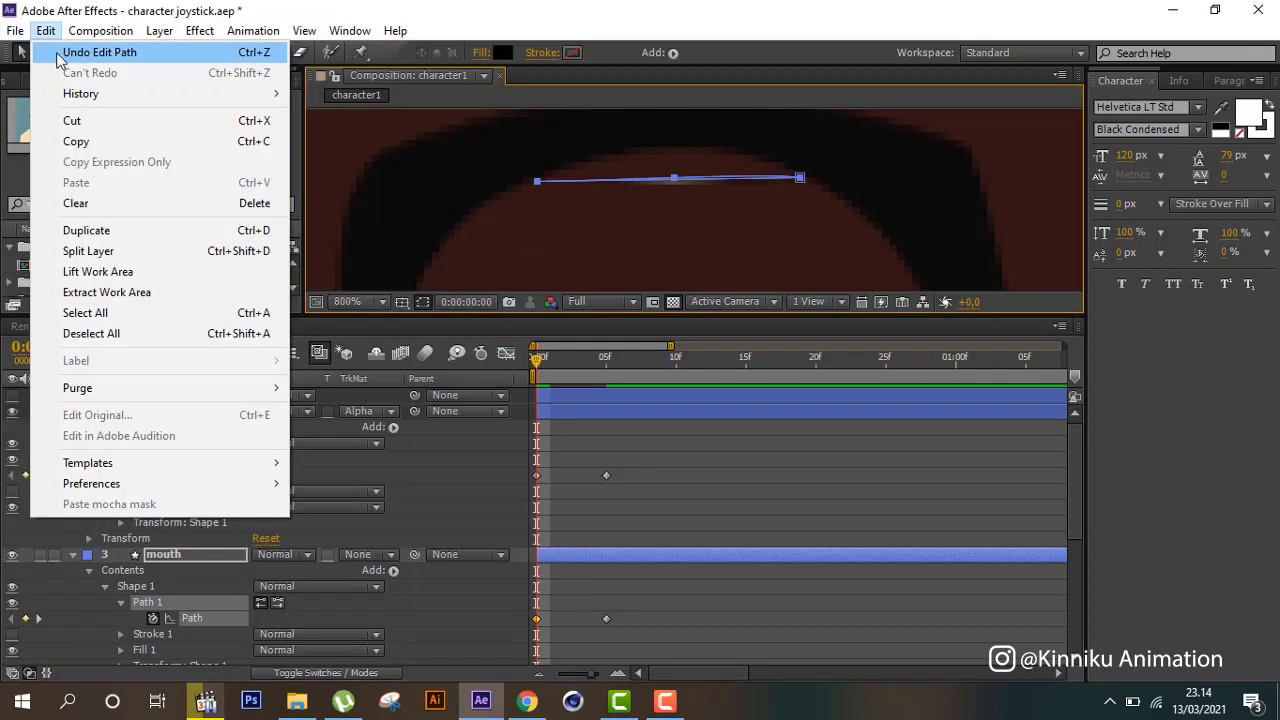
click(100, 52)
click(672, 184)
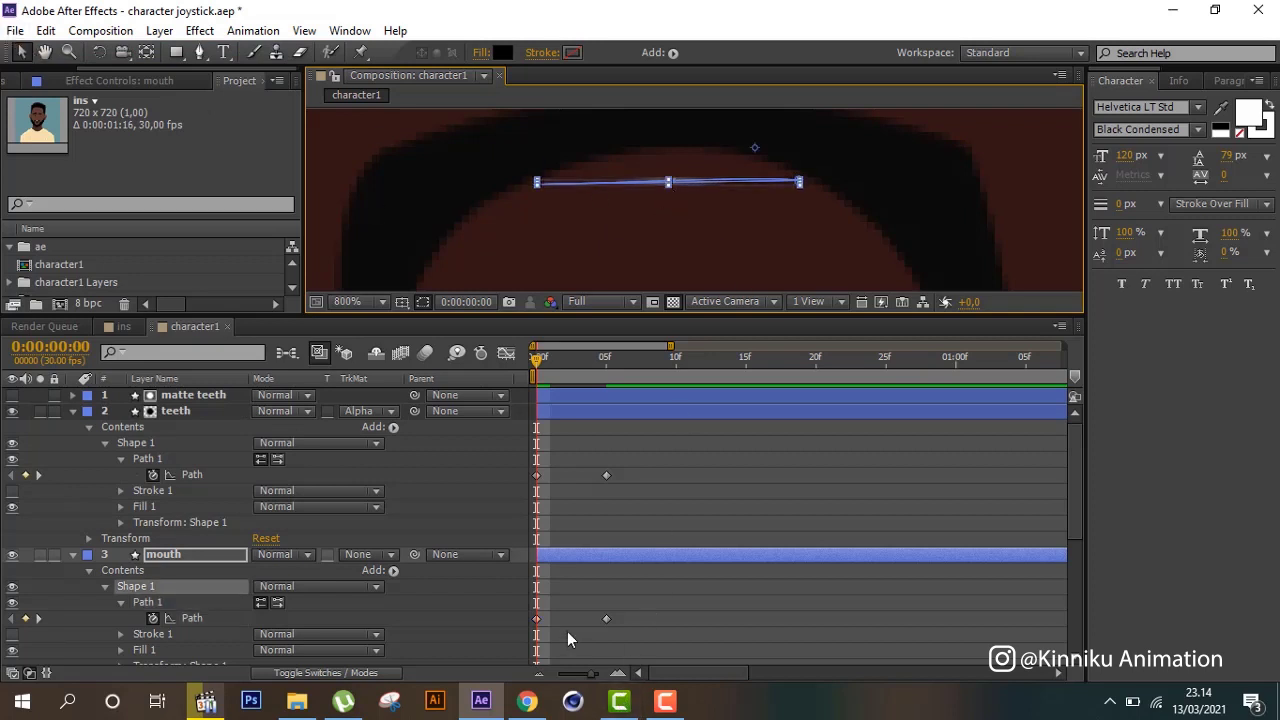
drag(567, 631, 513, 569)
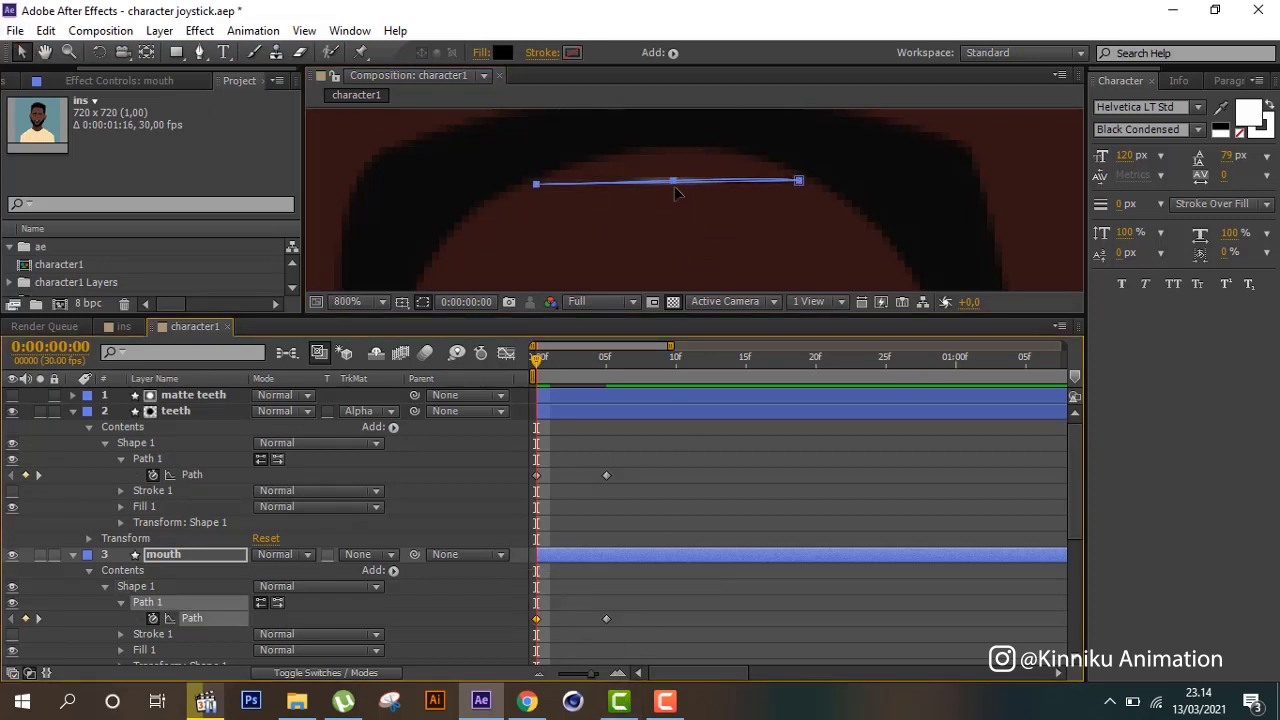
drag(674, 186, 672, 179)
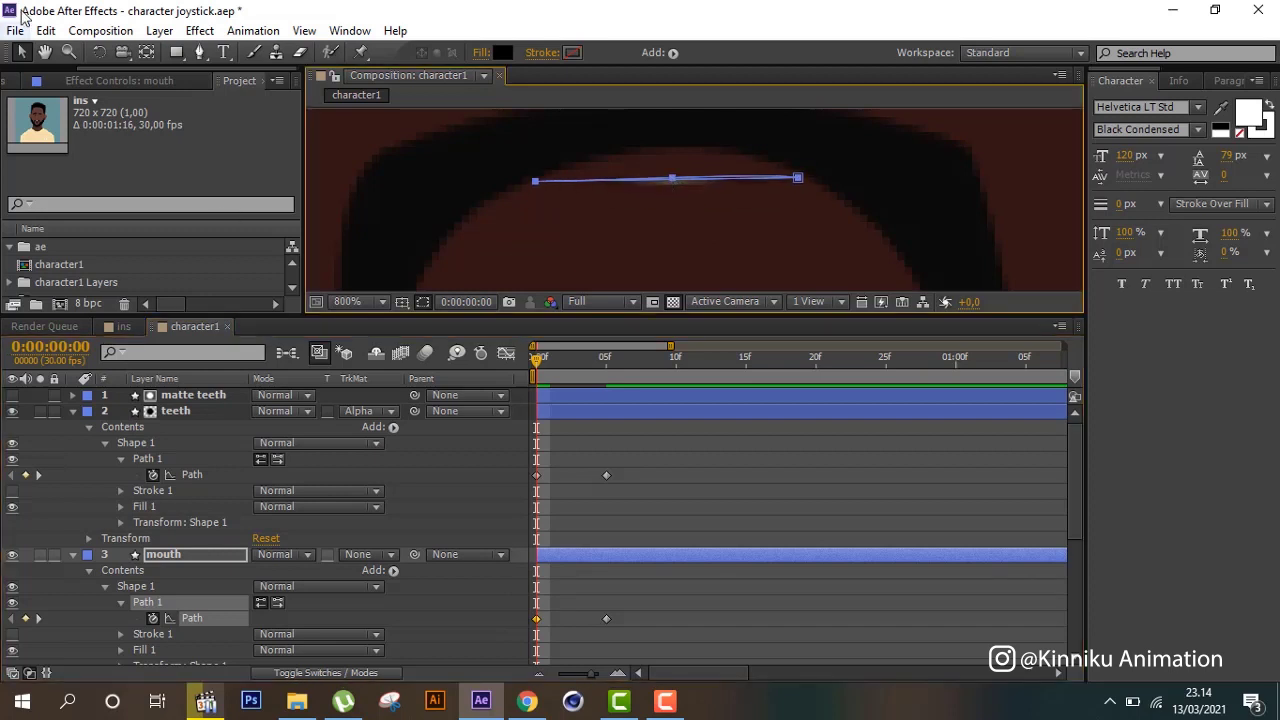
click(46, 31)
click(62, 52)
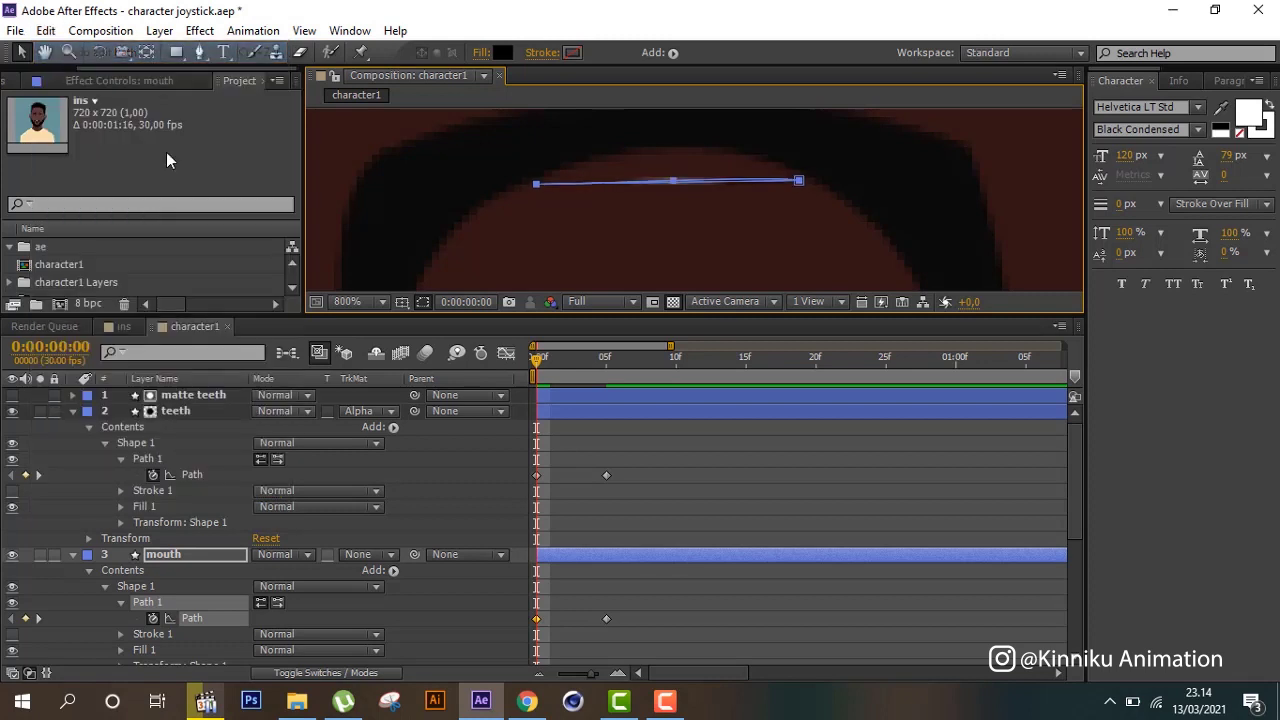
click(635, 621)
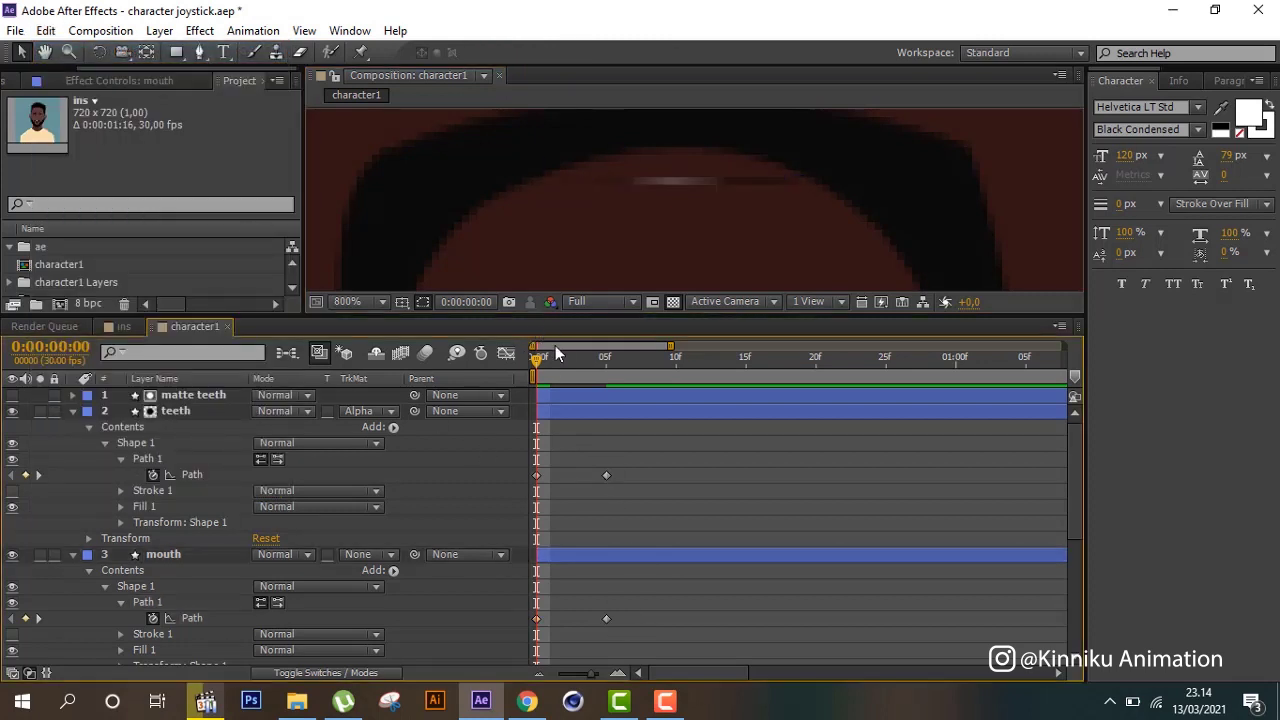
drag(540, 358, 608, 370)
Give the mouth shape a near-black stroke 2 px wide.
click(249, 413)
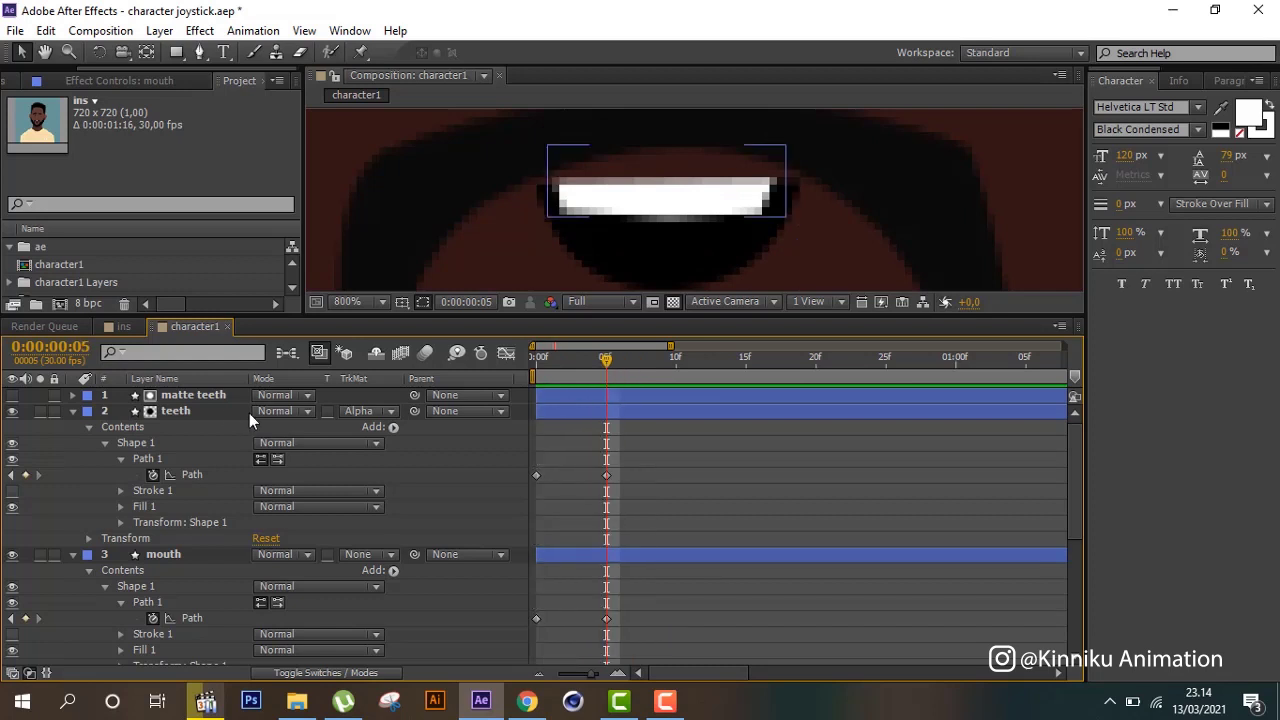
click(197, 557)
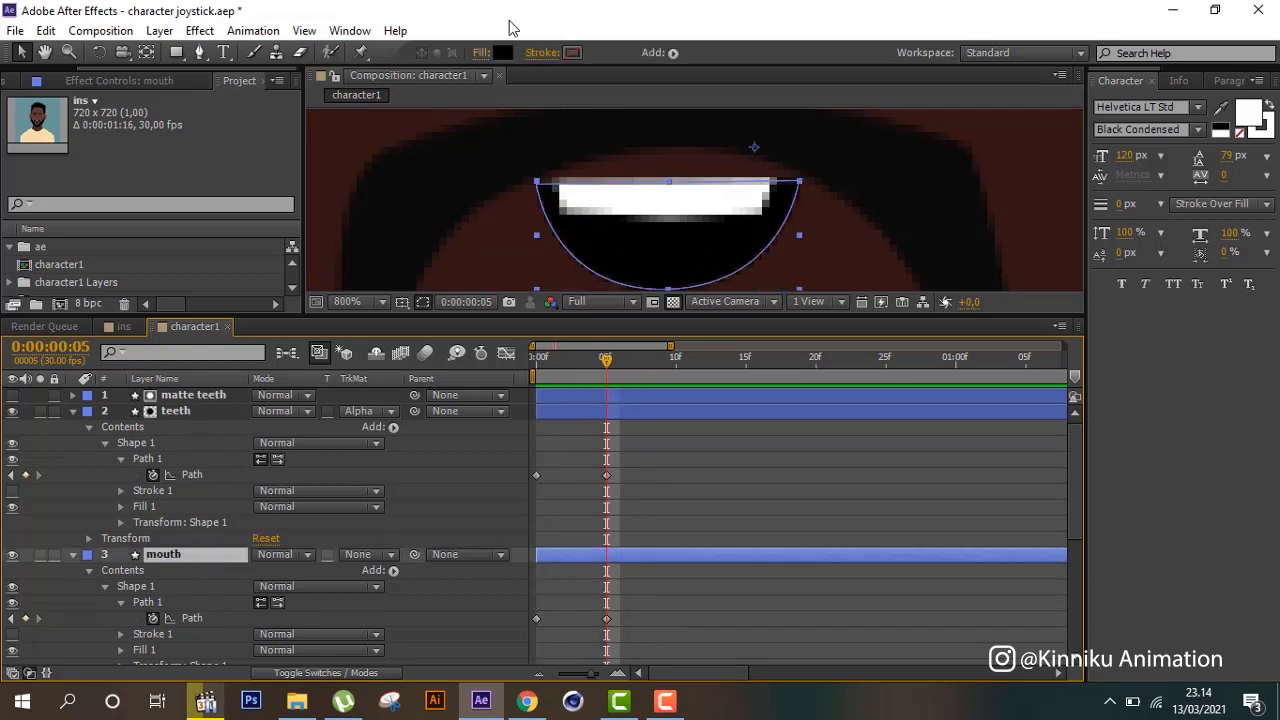
click(572, 54)
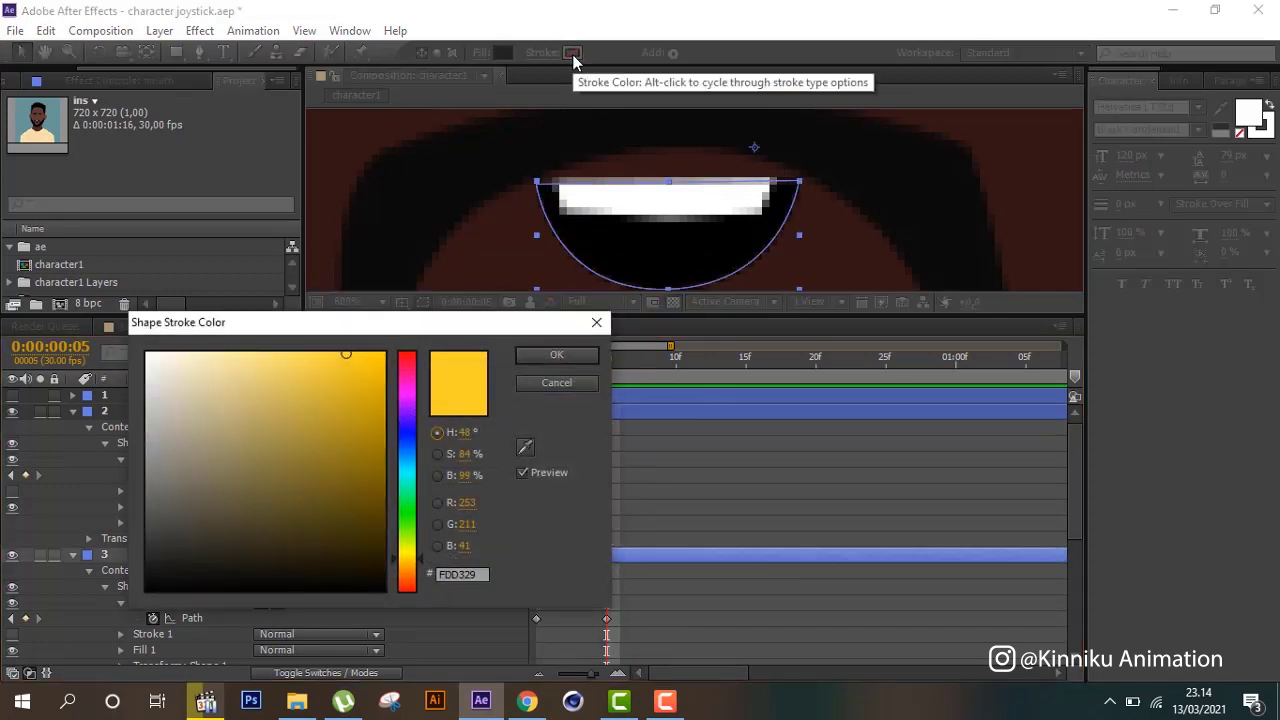
drag(205, 535, 115, 655)
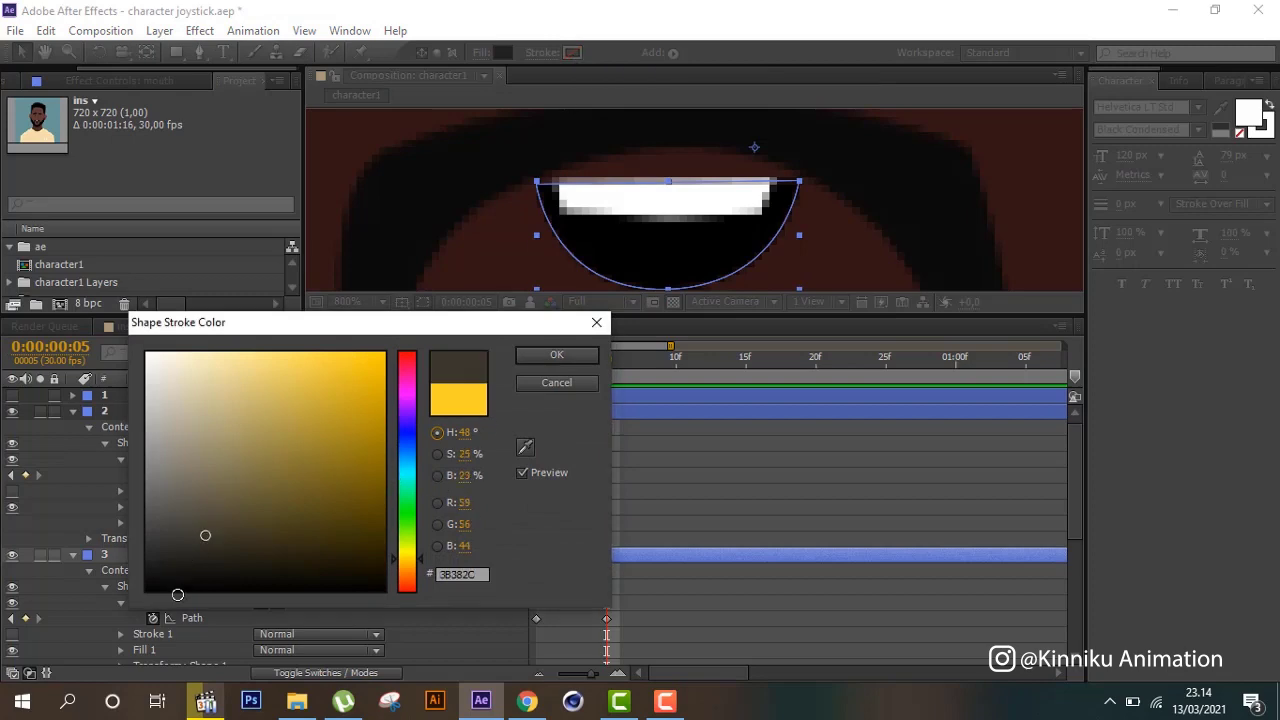
click(556, 356)
click(614, 52)
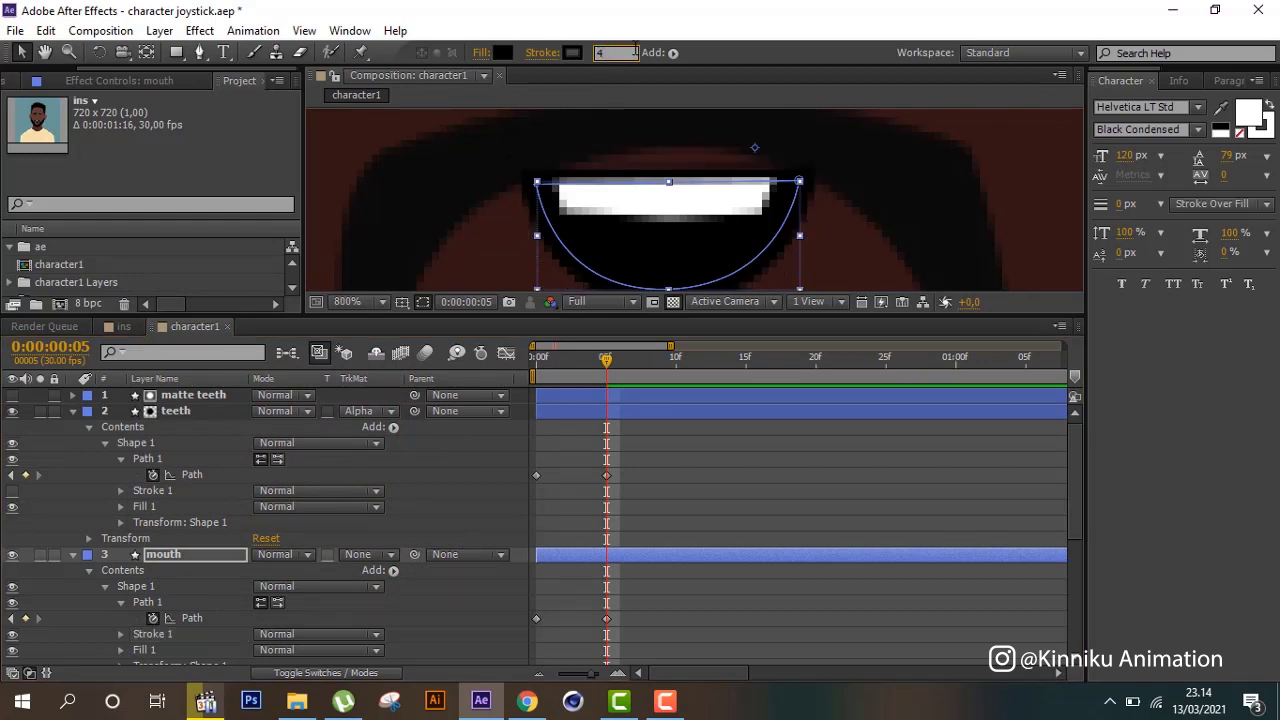
text(4)
key(Return)
click(606, 55)
text(2)
key(Return)
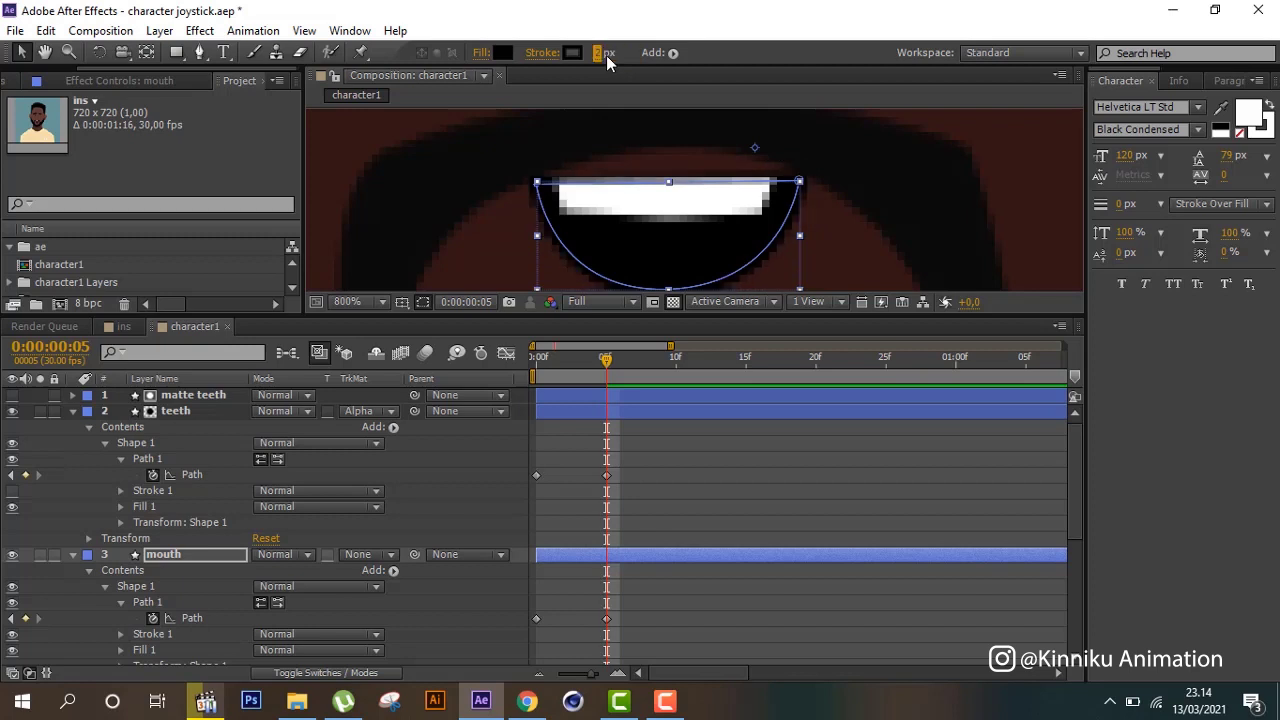
click(834, 527)
Scrub from frame 0 through the mouth and teeth opening frames to check the outline.
scroll(803, 220, down, 3)
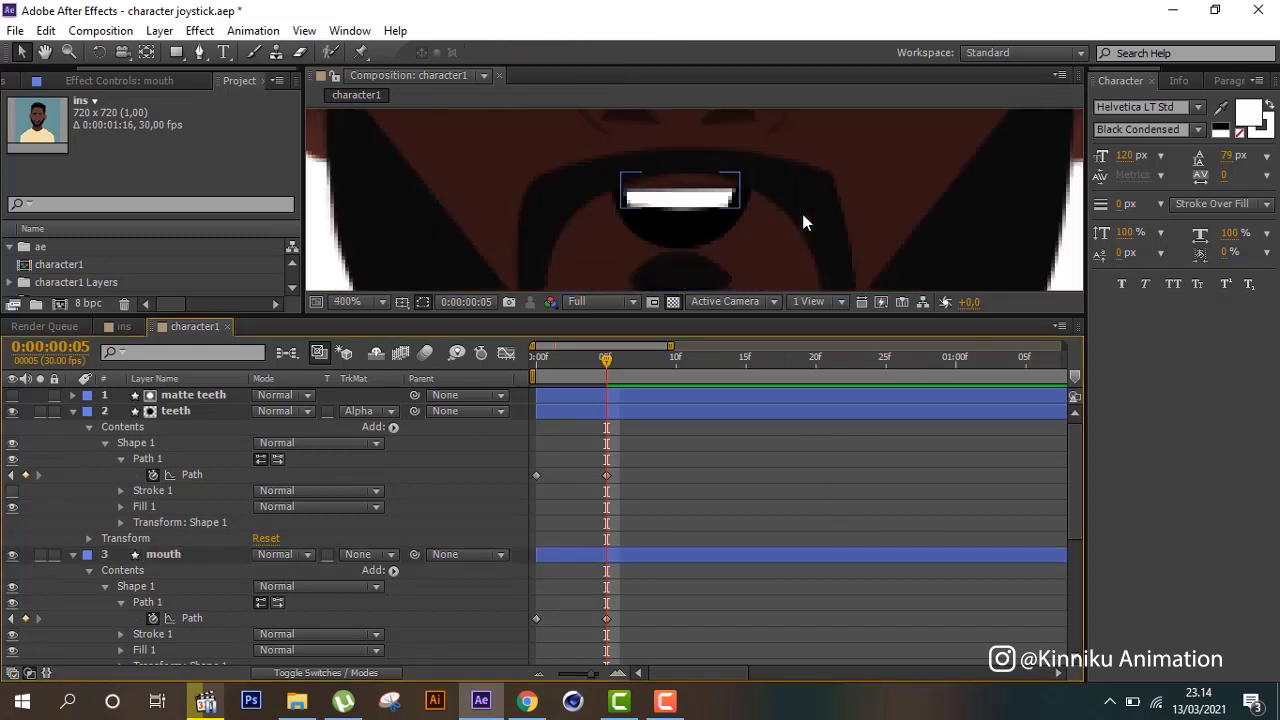
click(531, 372)
drag(531, 372, 642, 366)
key(comma)
key(comma)
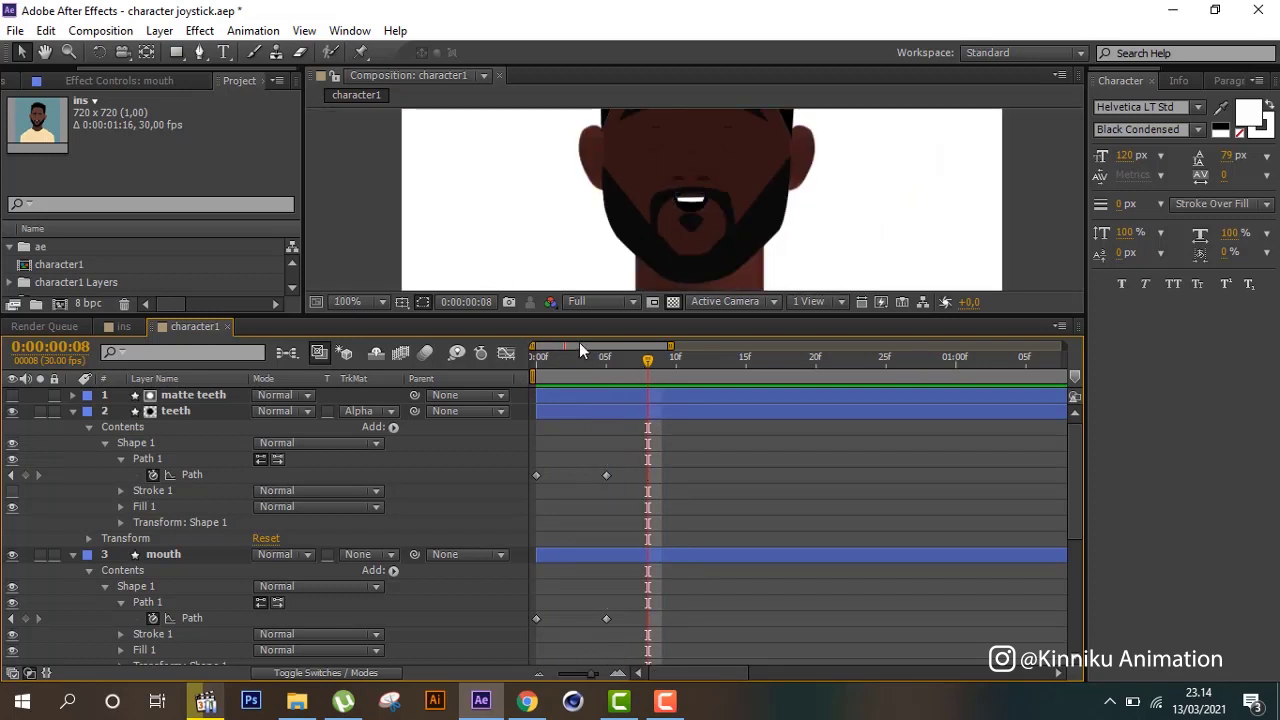
drag(579, 355, 499, 362)
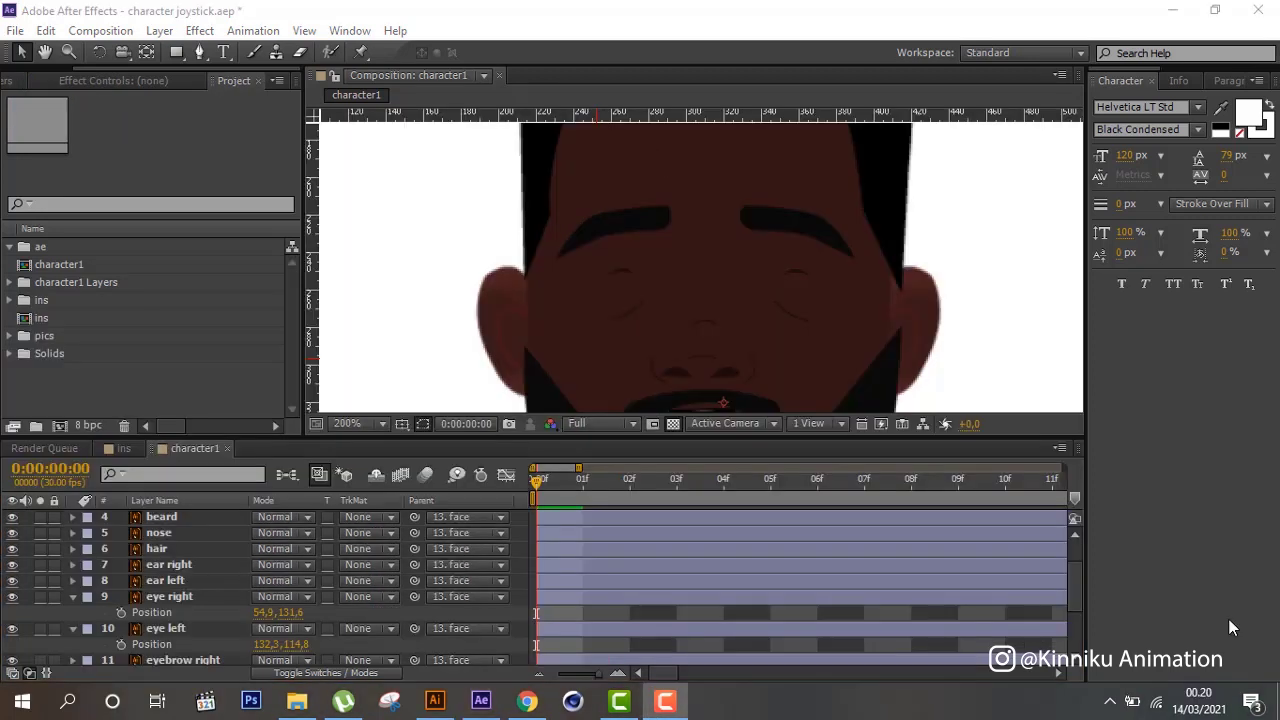
click(117, 31)
click(140, 53)
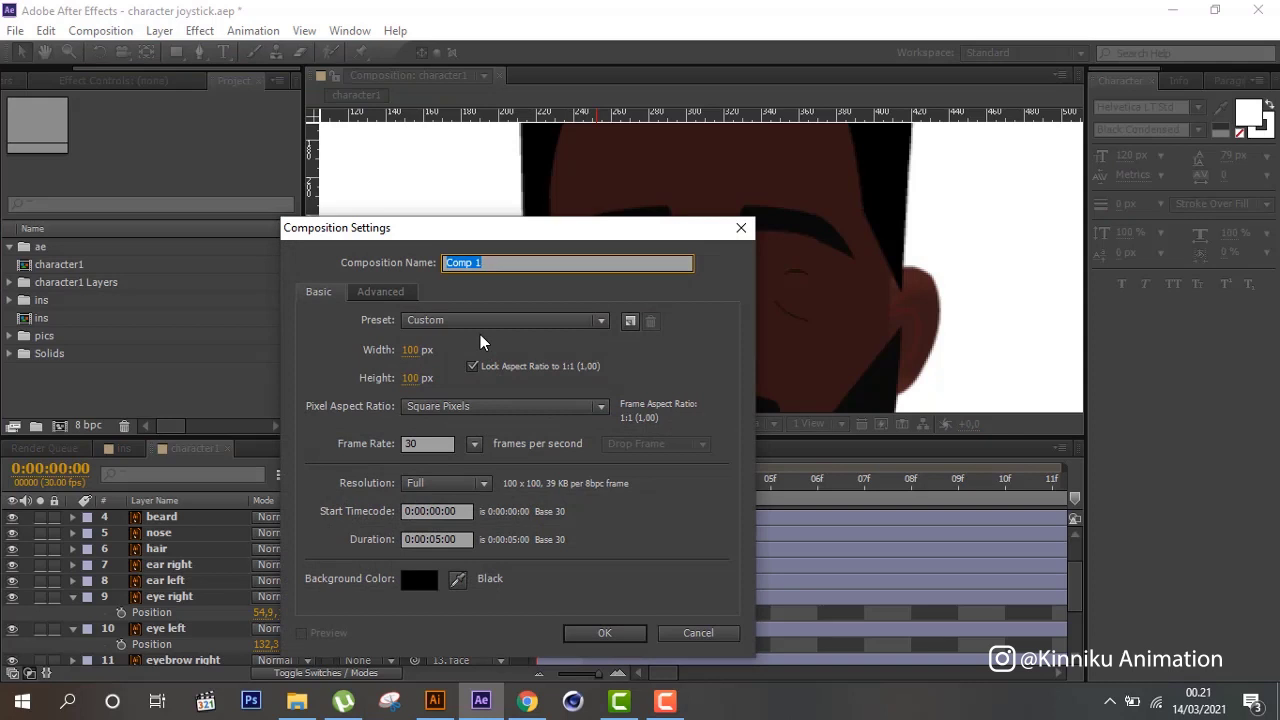
text(eye)
key(Return)
drag(177, 57, 205, 91)
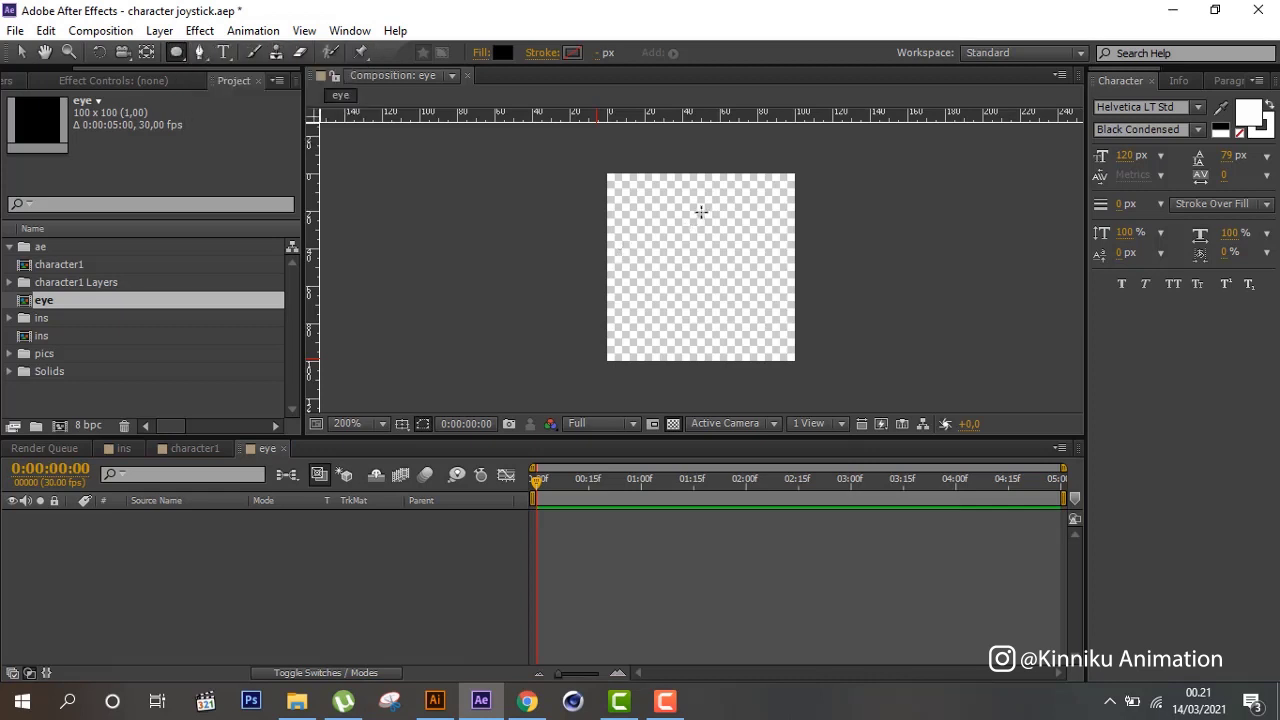
drag(683, 198, 718, 297)
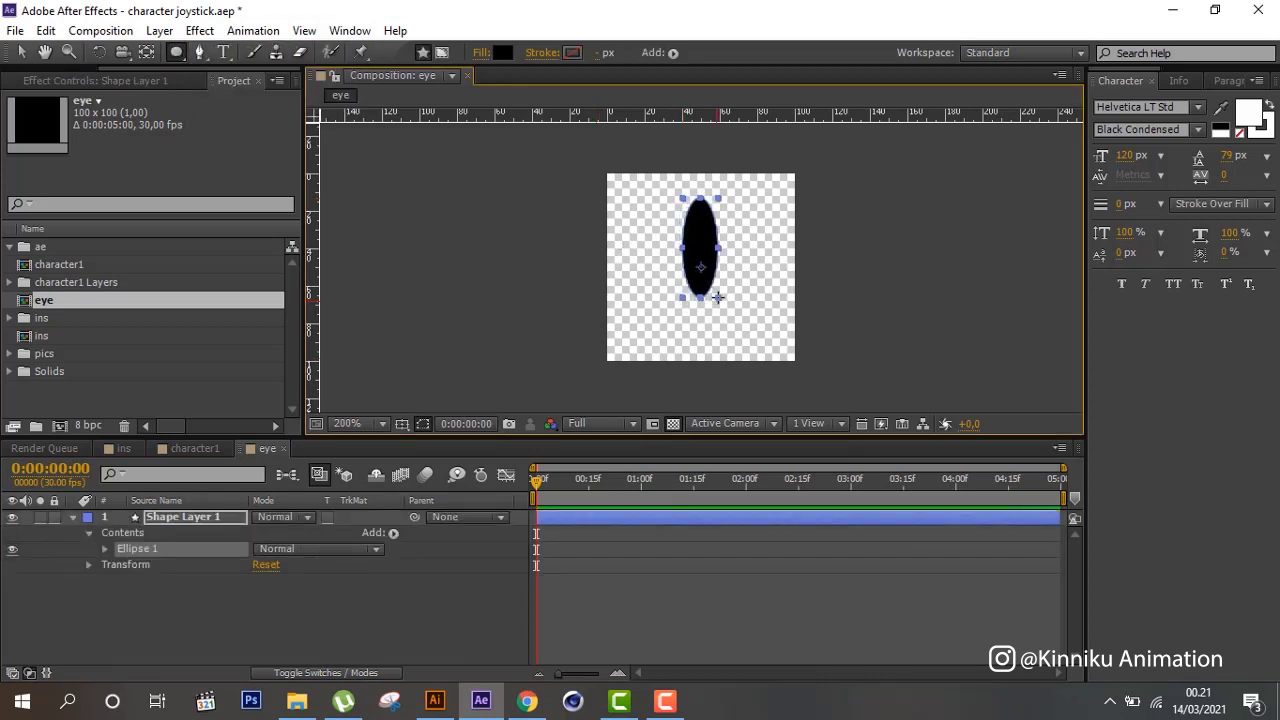
click(189, 600)
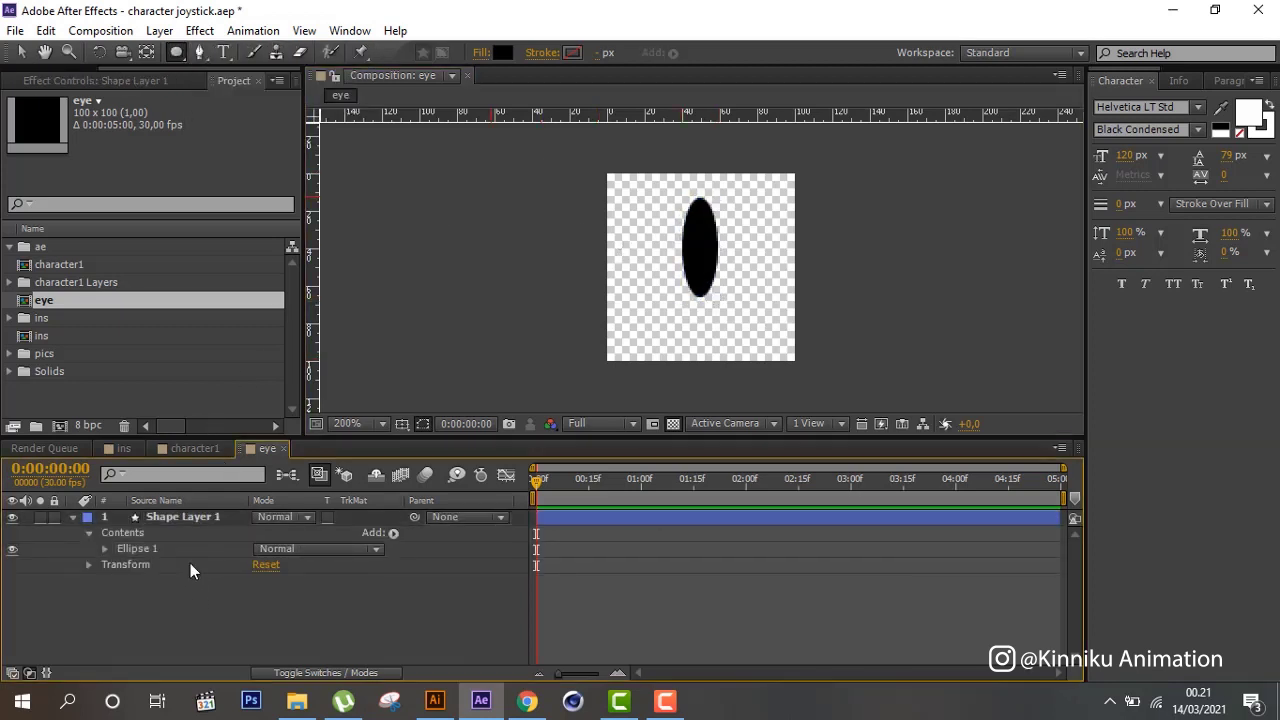
click(187, 517)
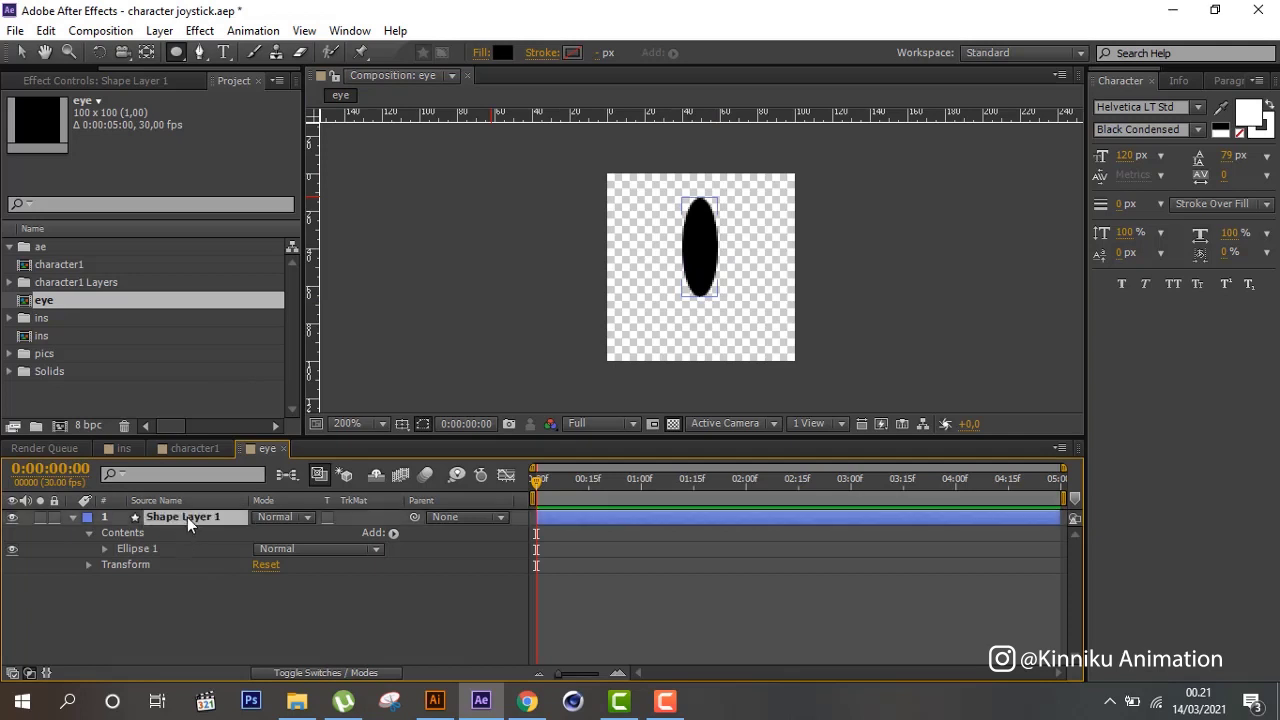
click(177, 52)
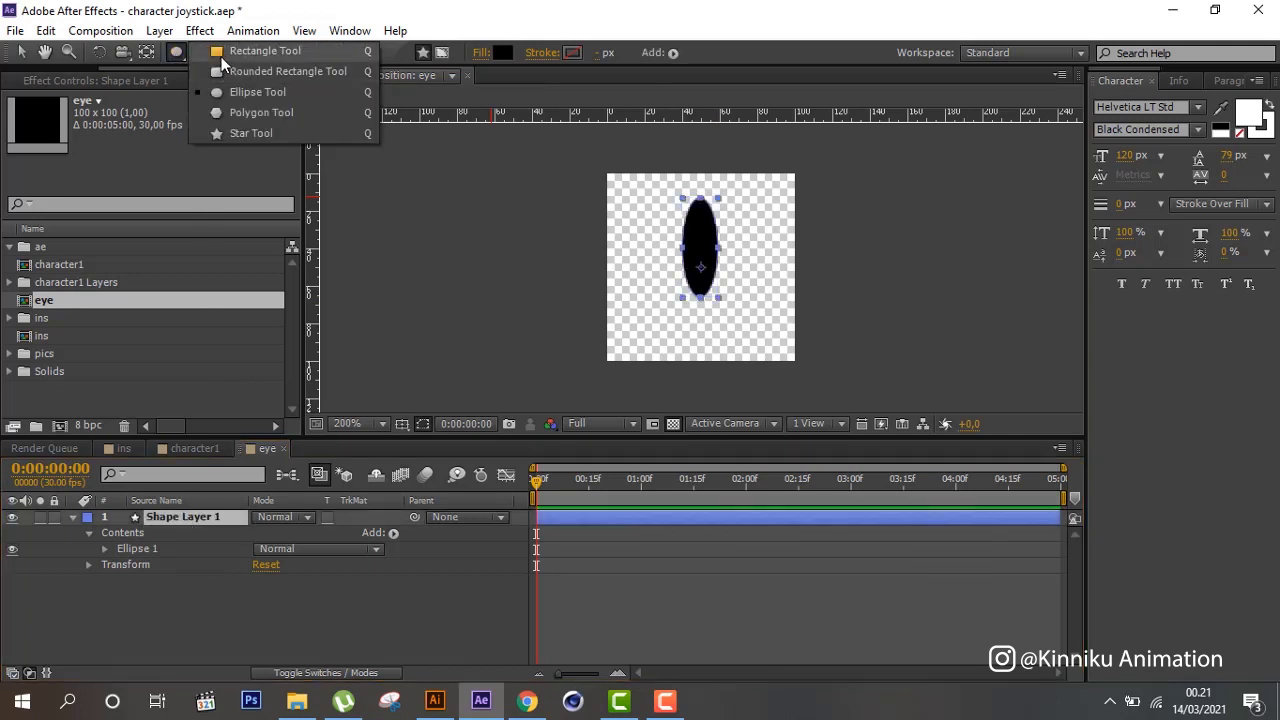
click(221, 55)
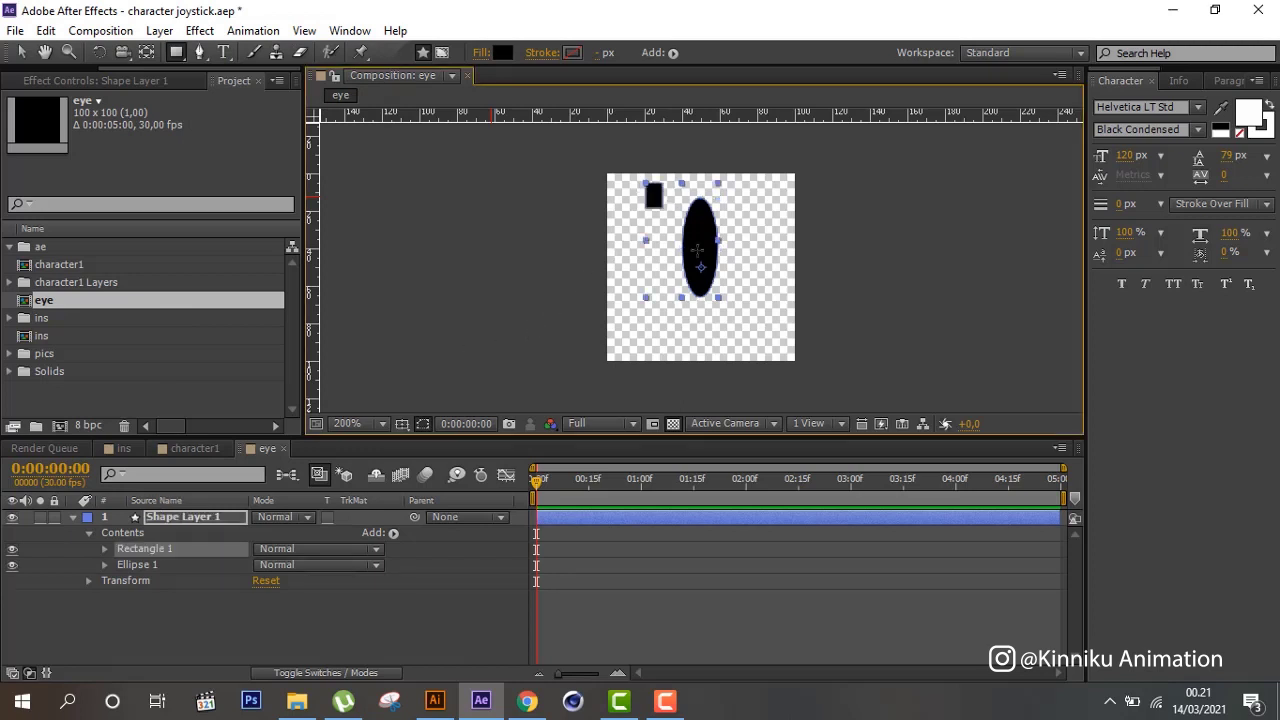
drag(645, 183, 771, 319)
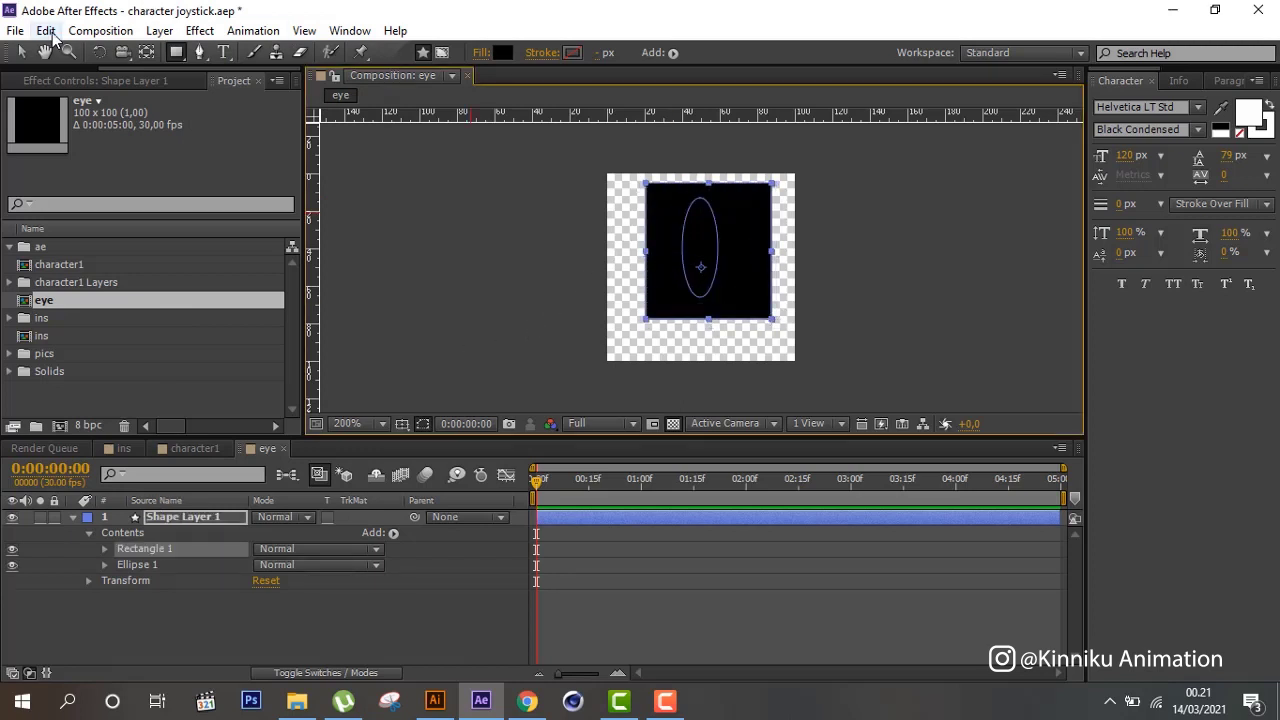
click(46, 30)
click(60, 48)
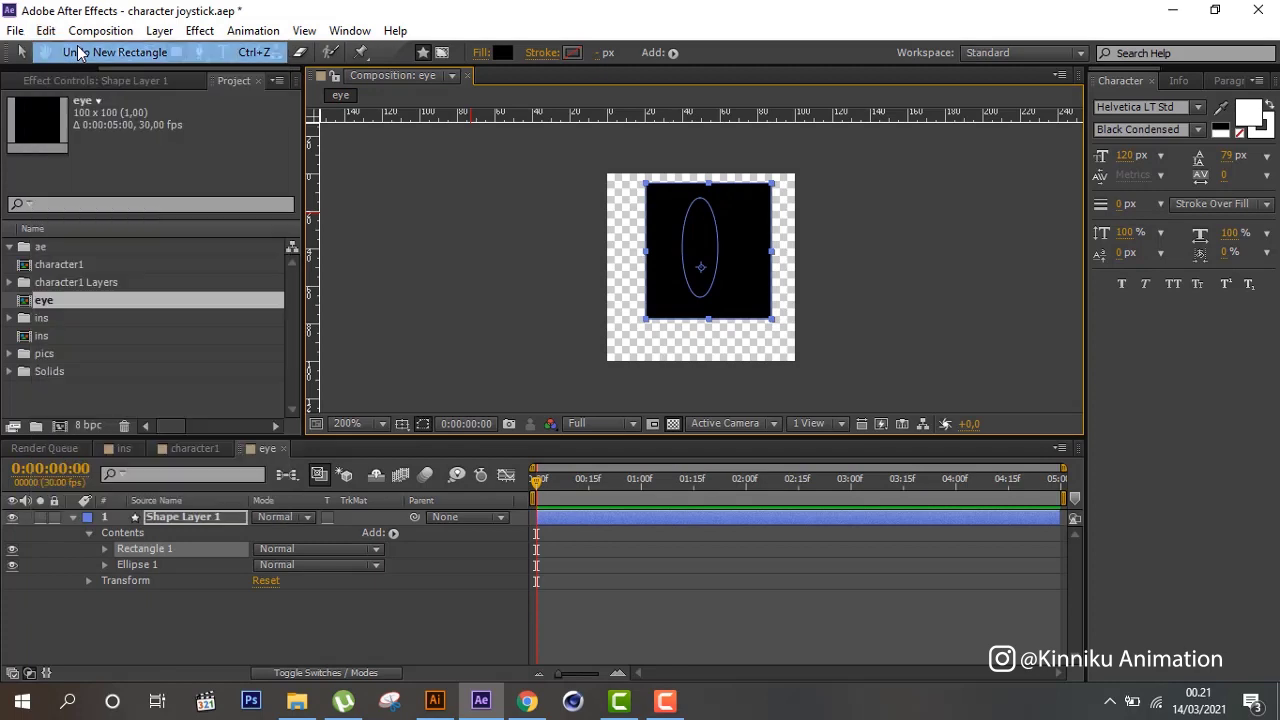
Pre-compose the ellipse shape layer into a new precomp named 'eye left'.
click(159, 520)
click(159, 30)
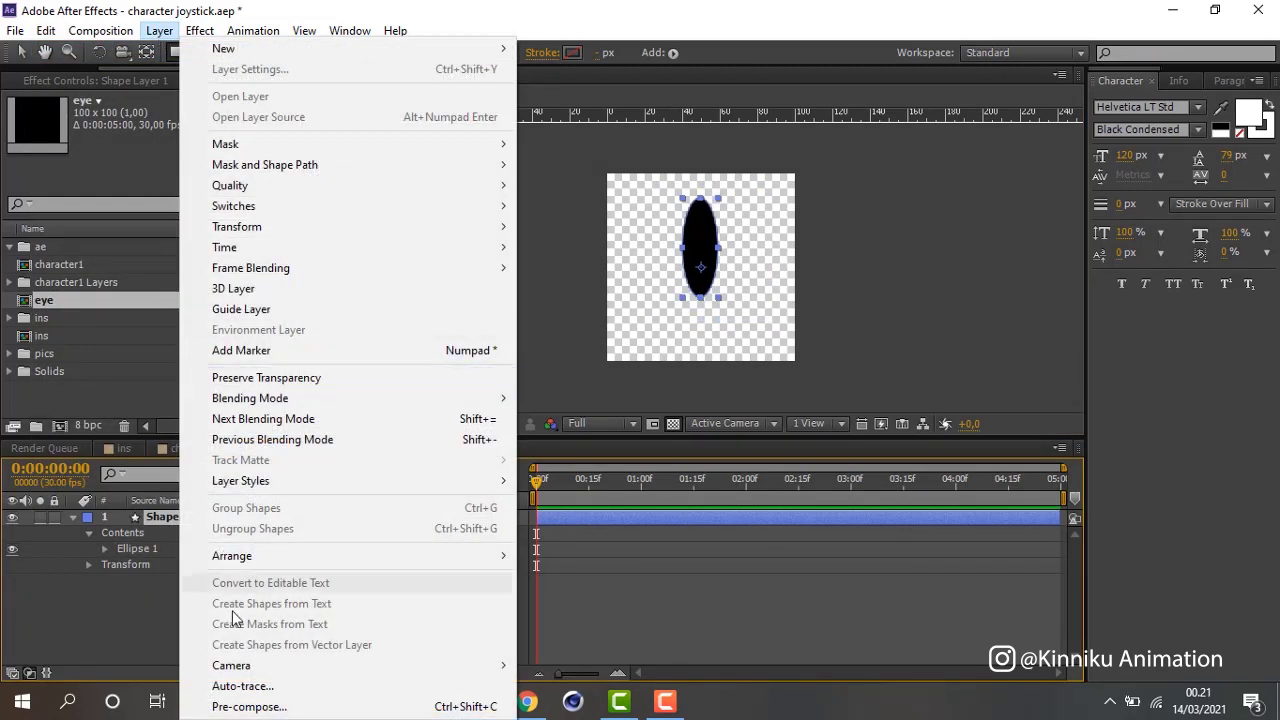
click(250, 706)
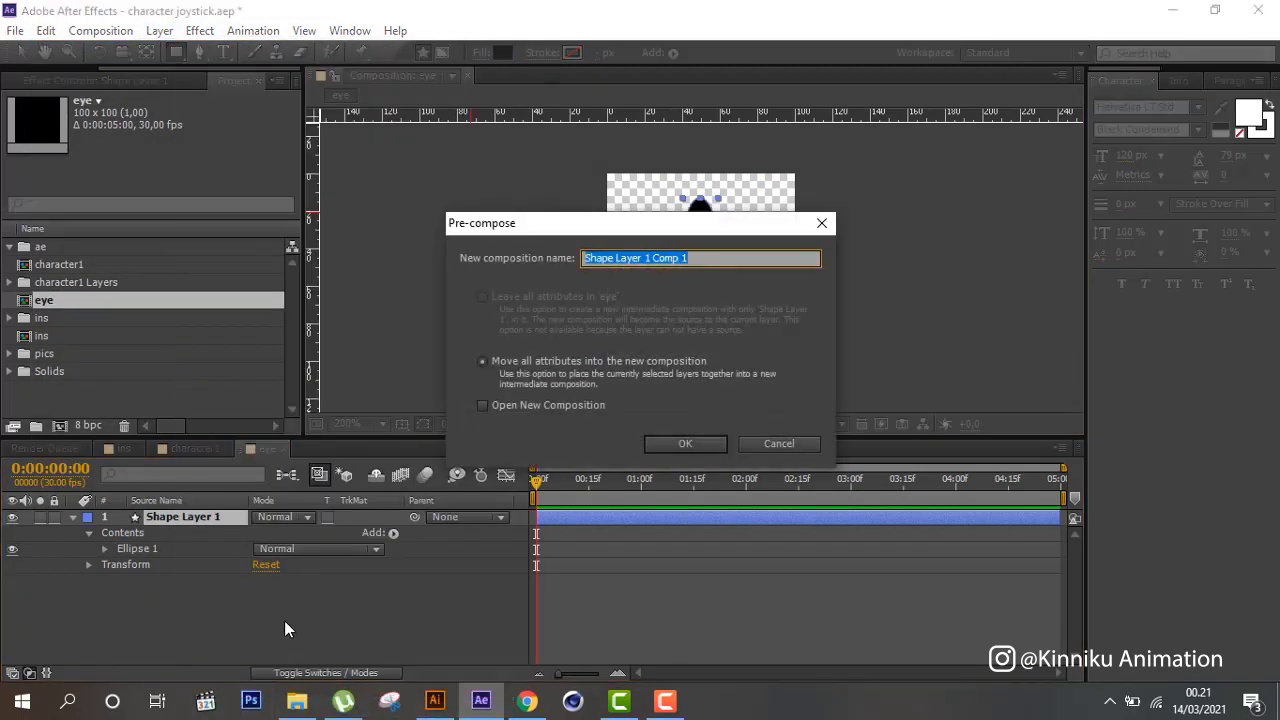
text(eye left)
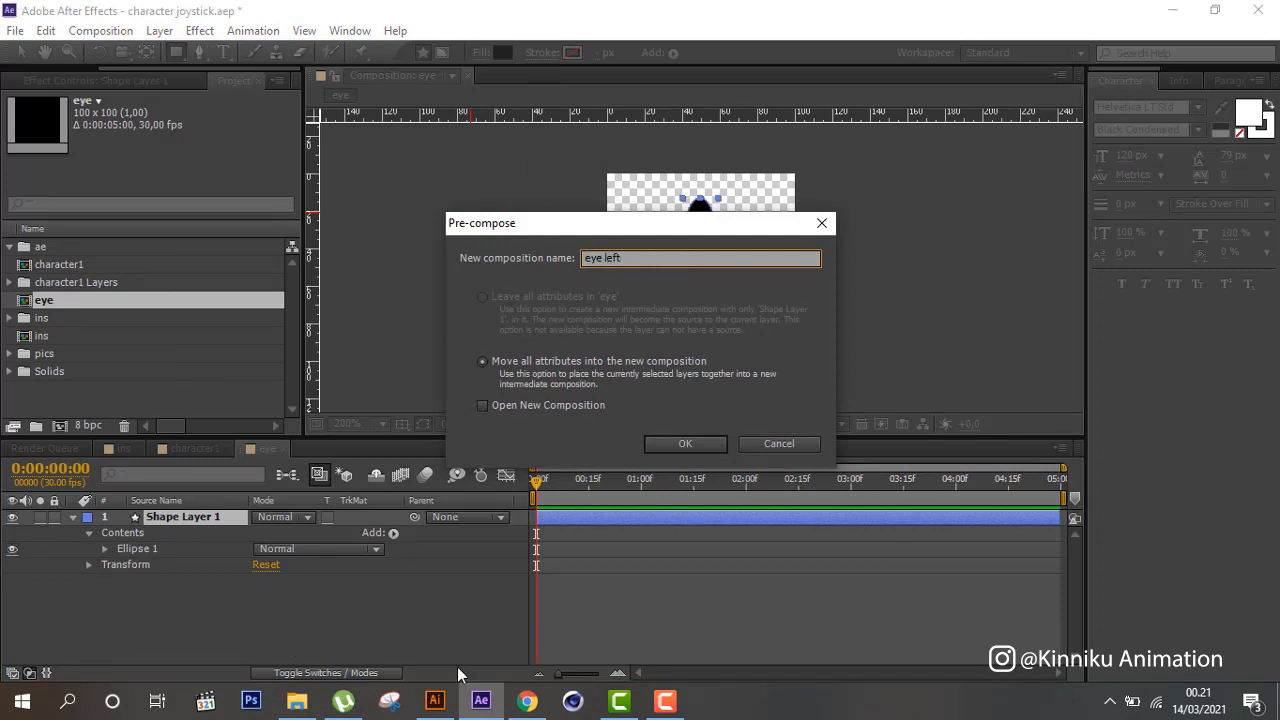
click(682, 445)
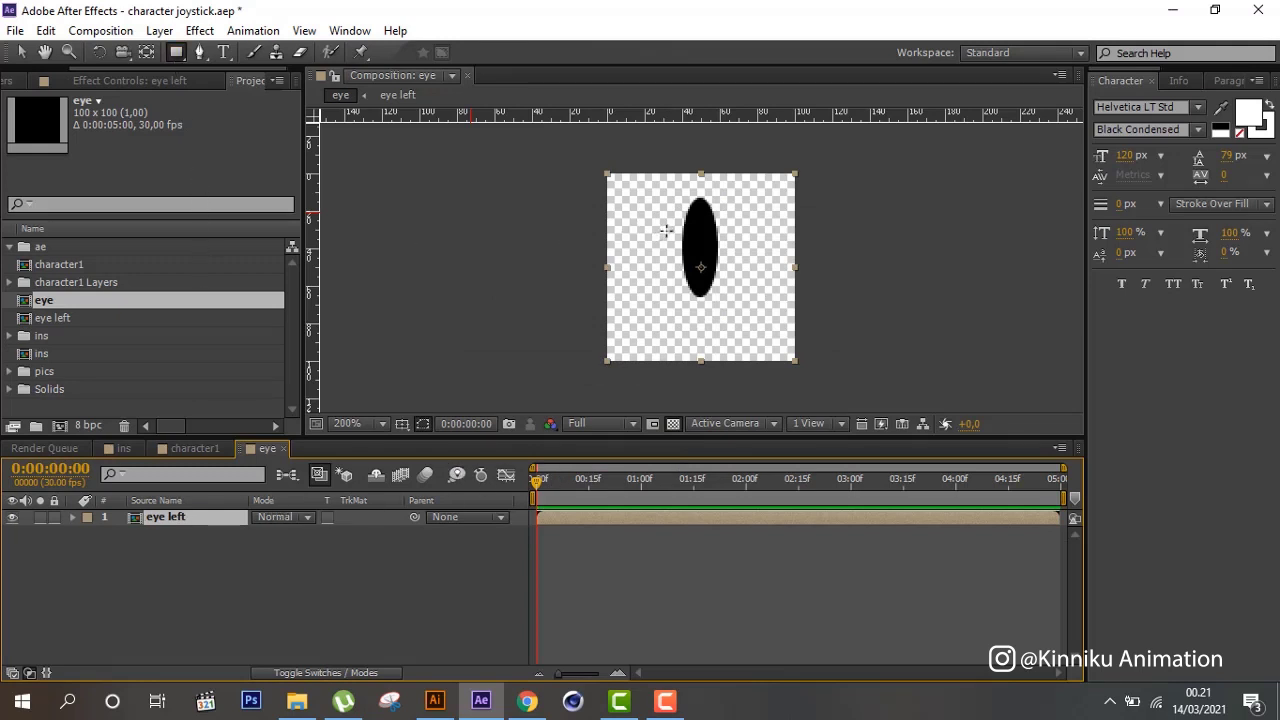
Draw a rectangular Mask 1 over the eye to crop its top and bottom.
drag(661, 219, 756, 270)
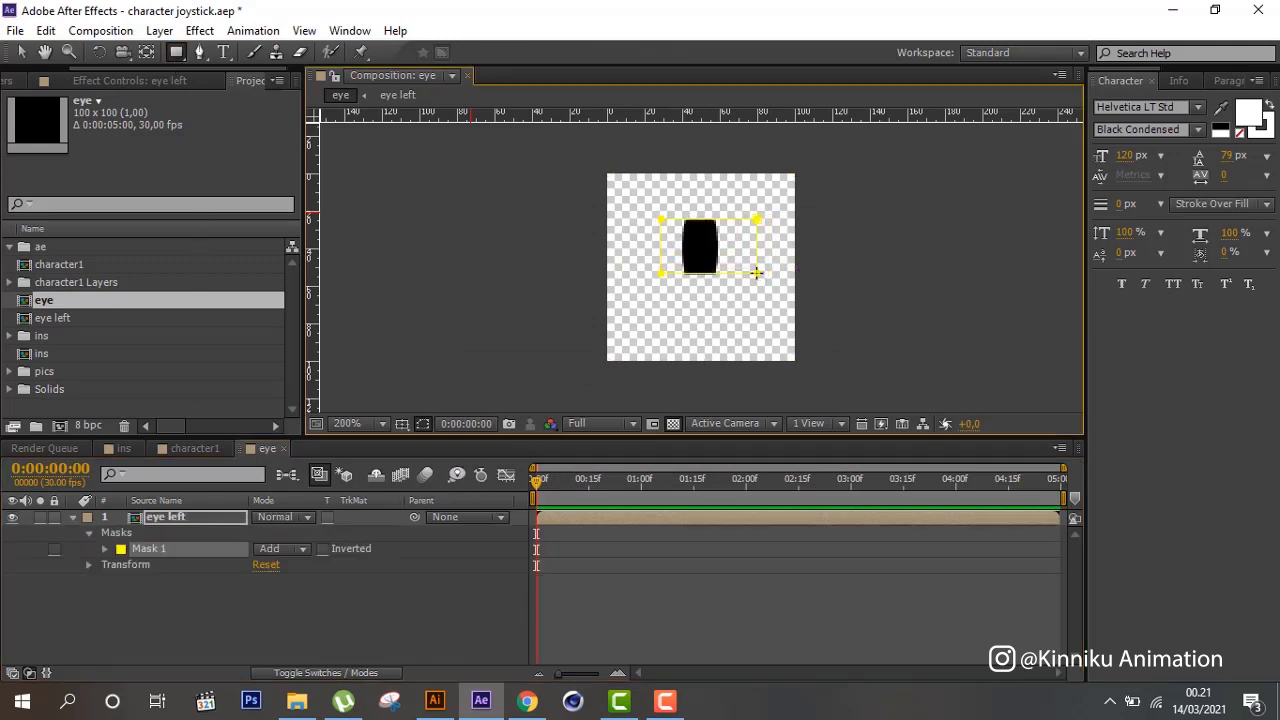
click(323, 550)
click(323, 550)
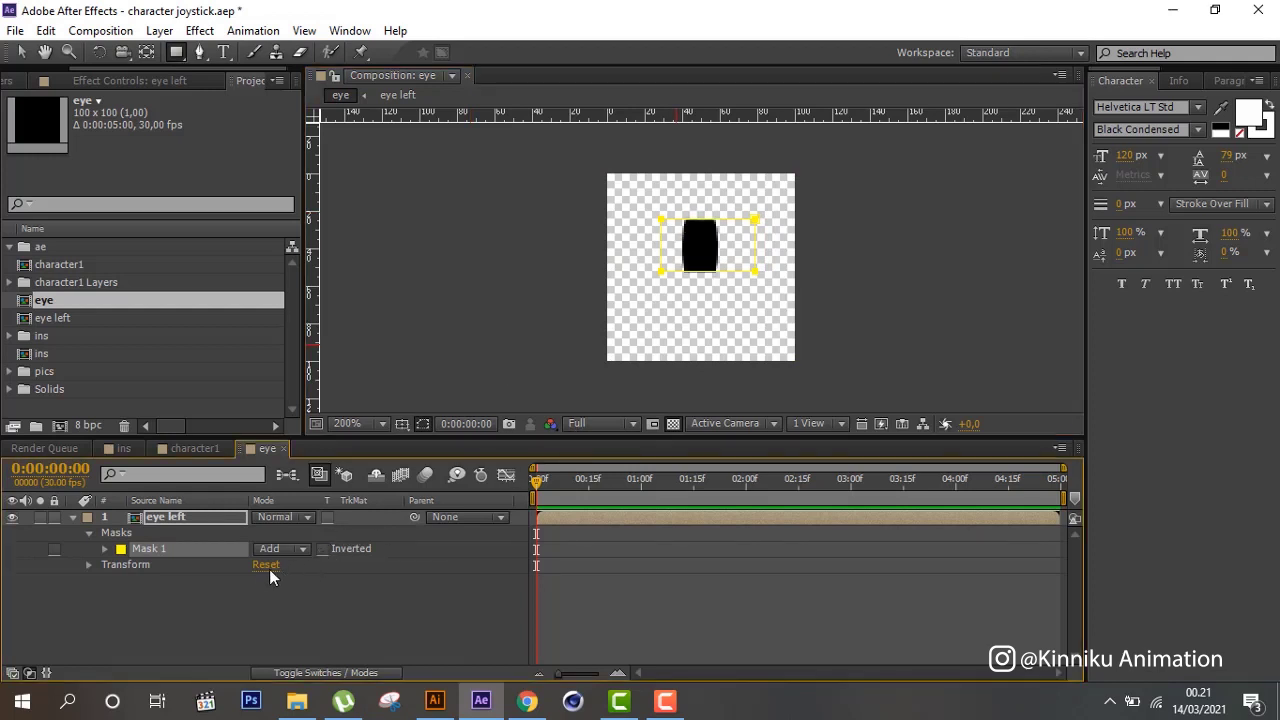
click(113, 566)
click(105, 548)
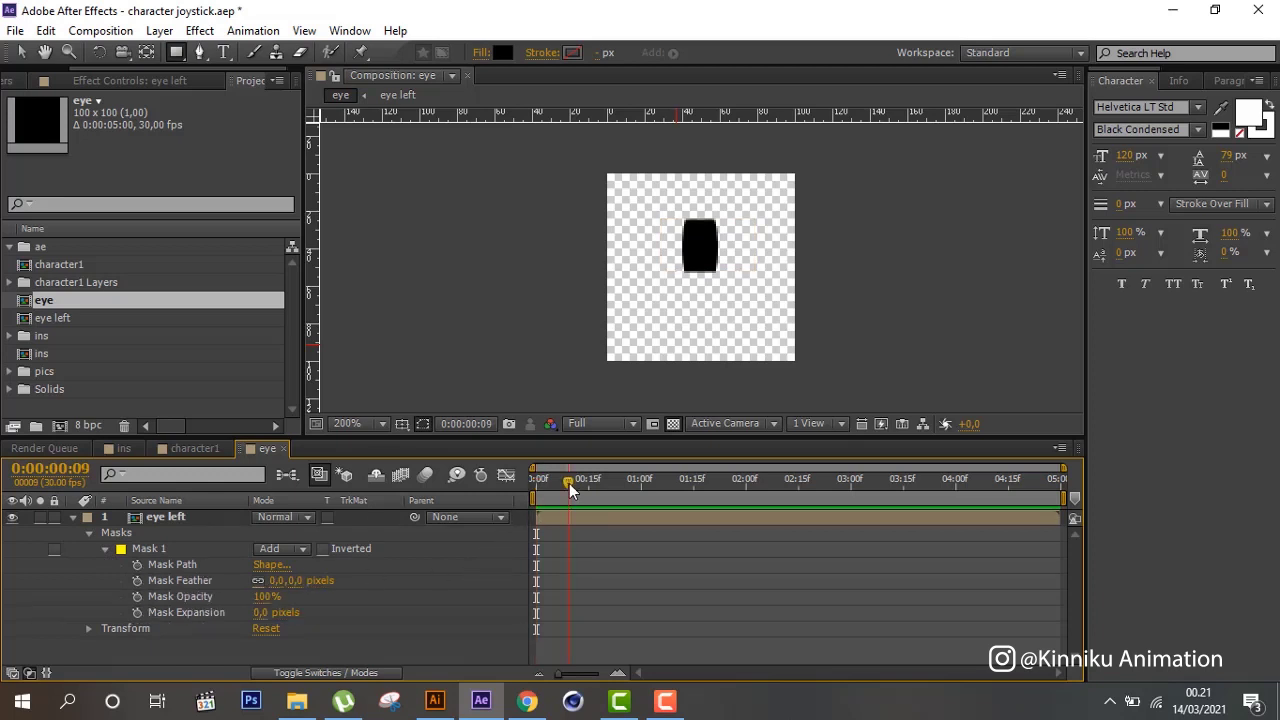
At frame 5, keyframe Mask Path flattened to a thin closed-eye slit.
drag(558, 499, 554, 492)
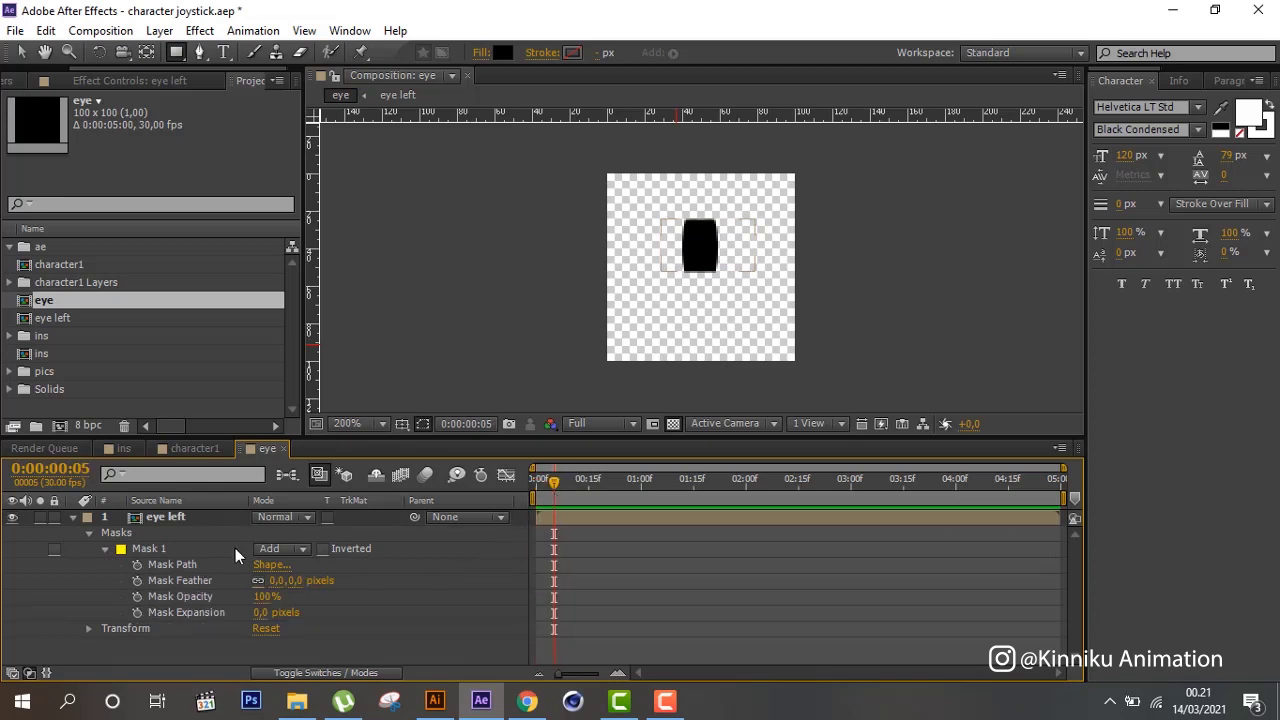
click(138, 565)
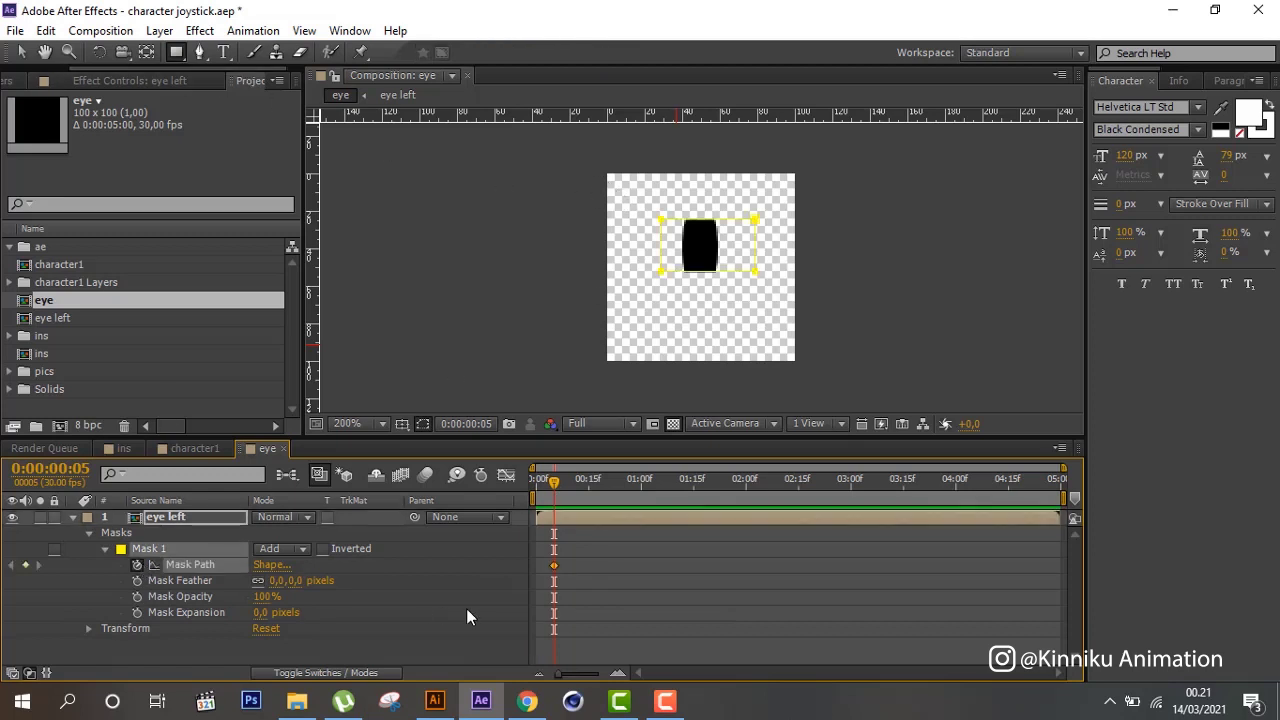
click(21, 52)
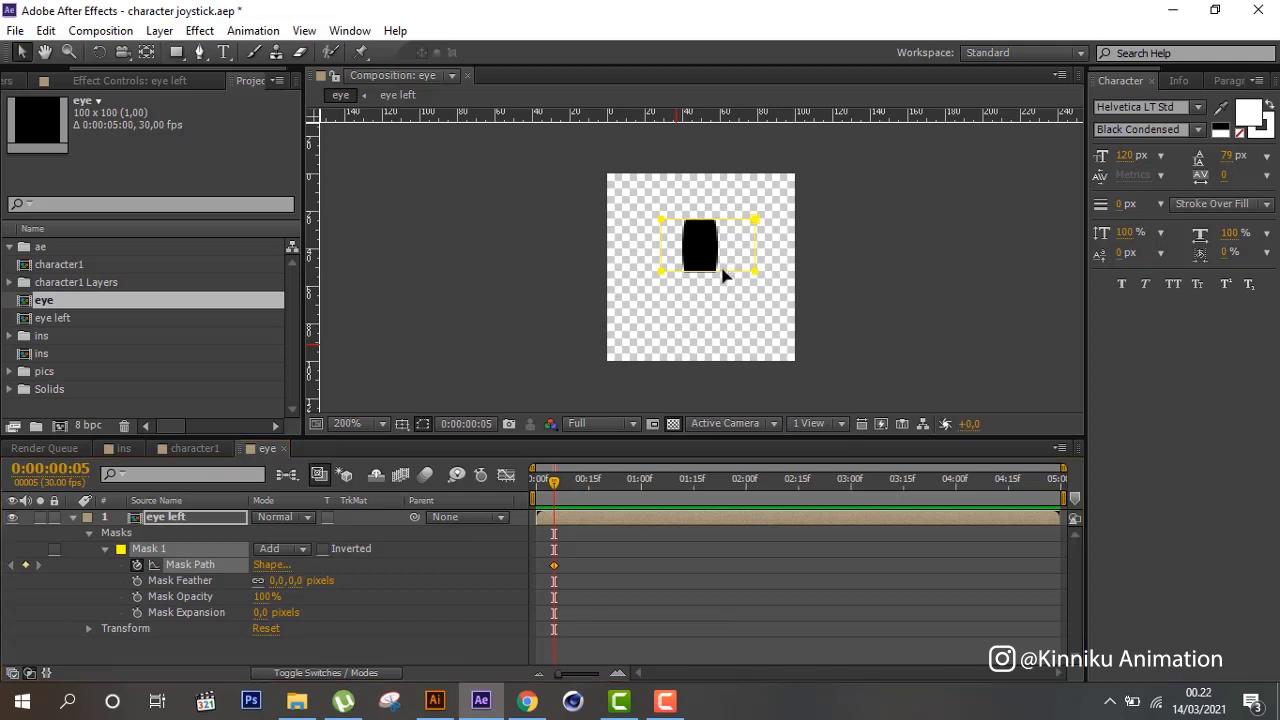
drag(723, 275, 715, 272)
click(751, 297)
drag(680, 271, 651, 260)
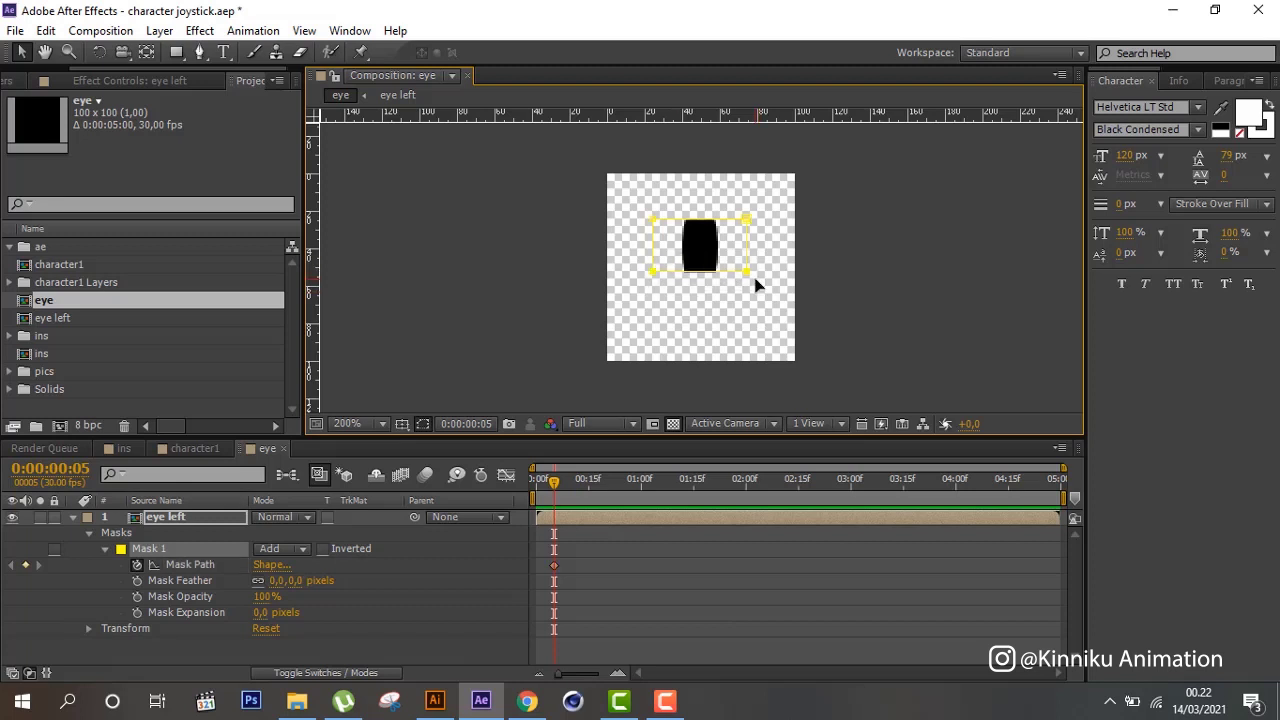
drag(746, 272, 746, 248)
drag(748, 222, 745, 244)
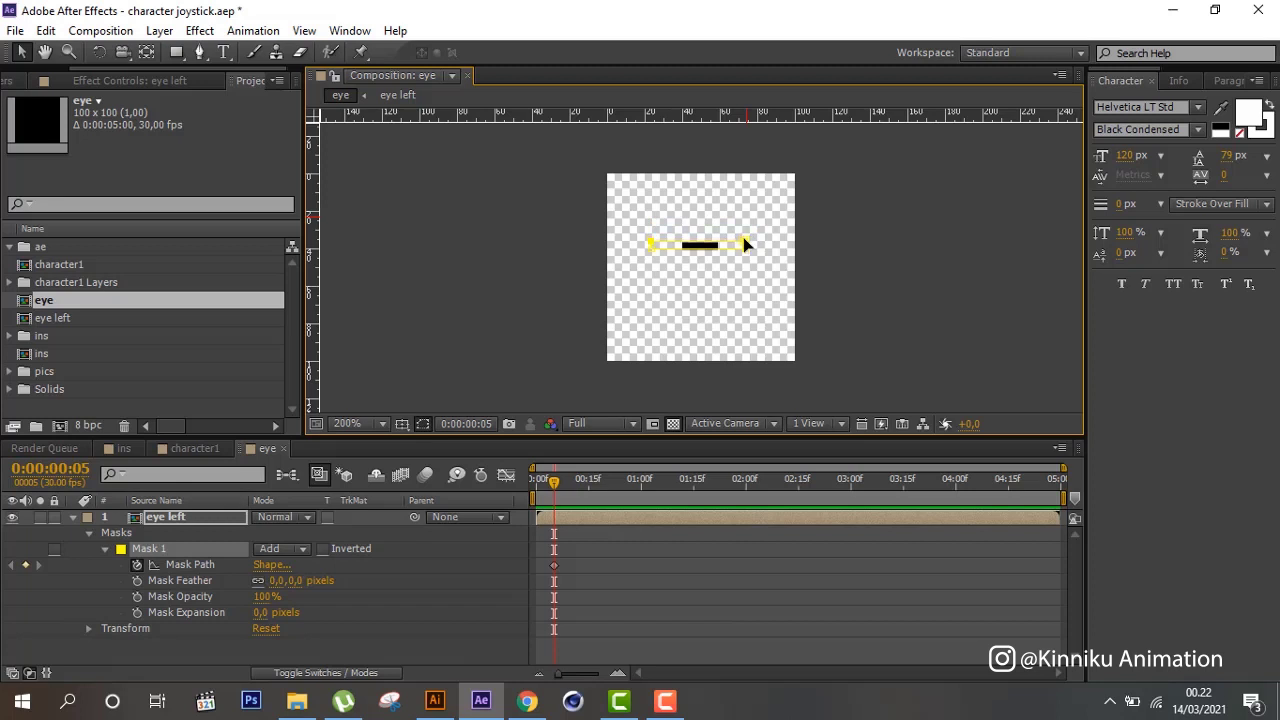
At frame 0, keyframe Mask Path reopened to show the whole eye.
click(537, 481)
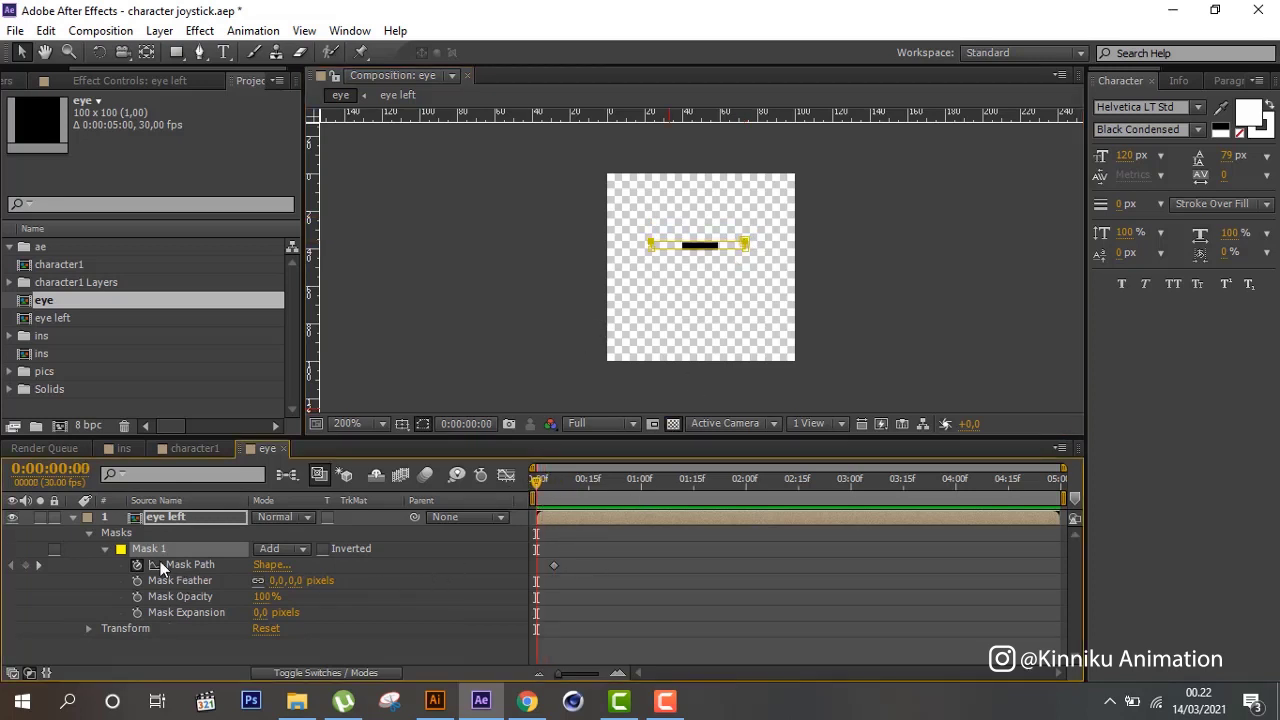
click(25, 566)
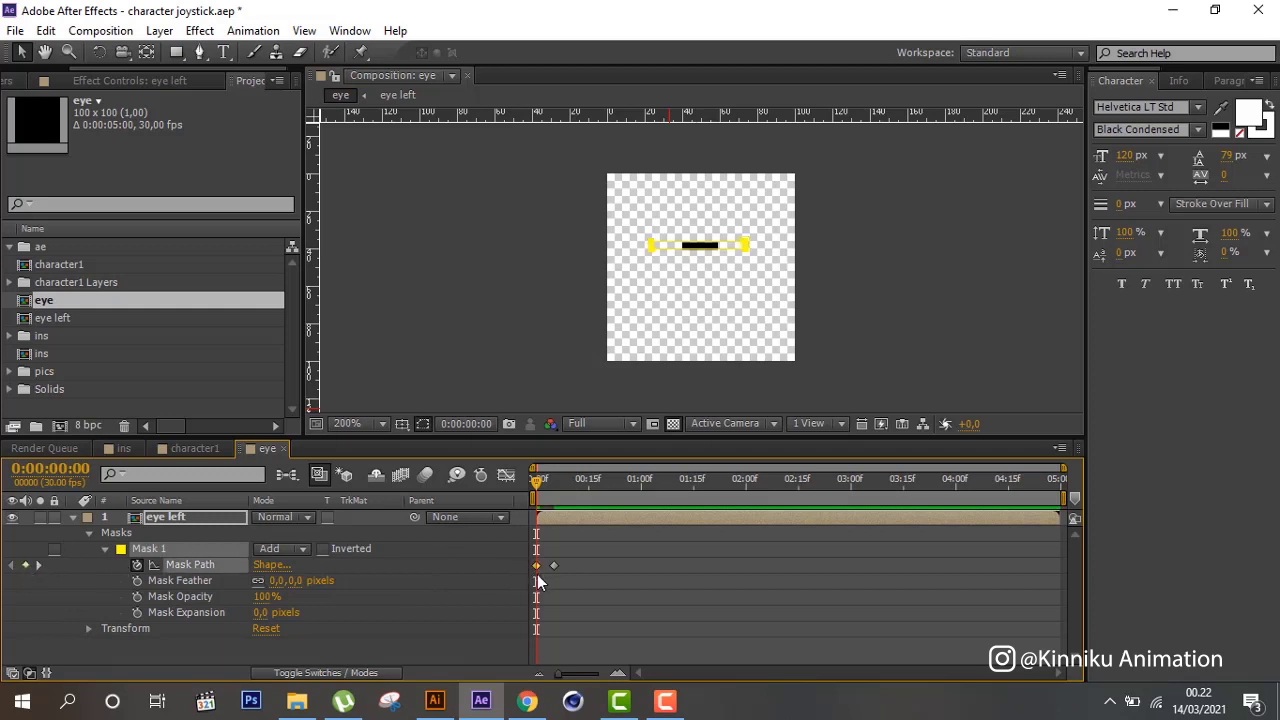
click(540, 581)
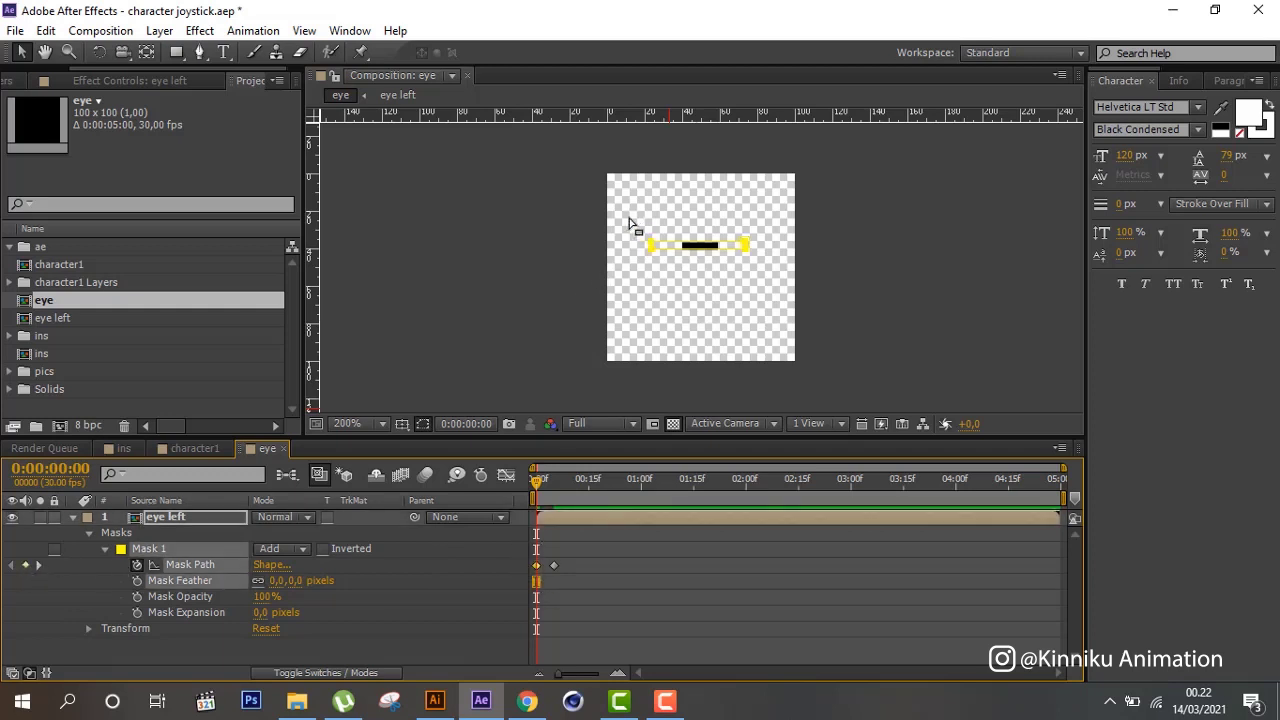
click(762, 254)
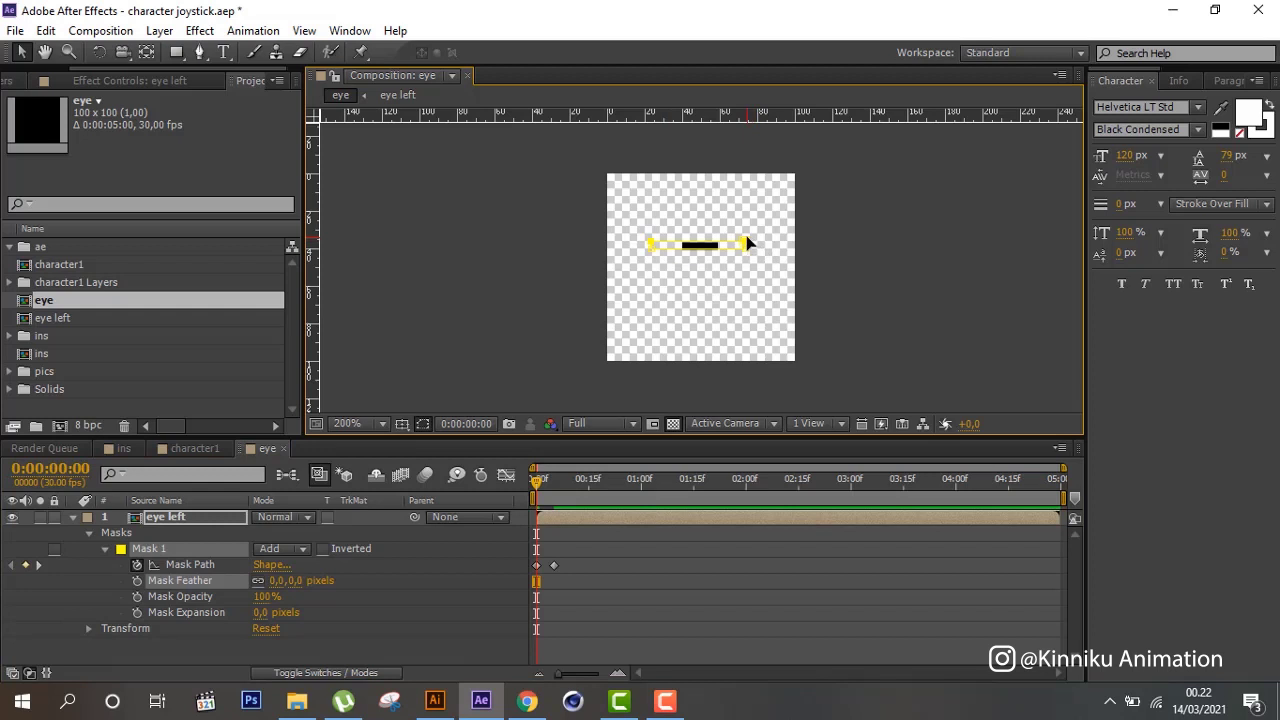
drag(748, 243, 748, 190)
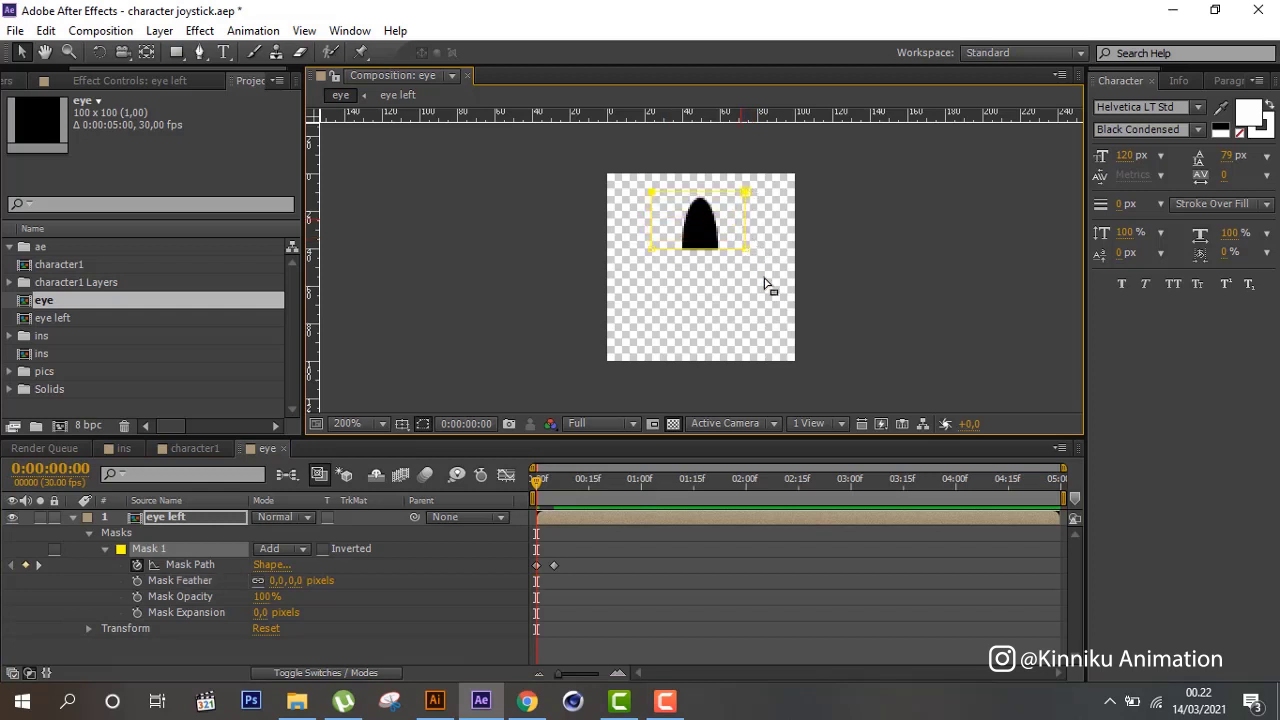
mouse_move(626, 229)
mouse_down()
mouse_move(748, 258)
mouse_move(743, 309)
mouse_up()
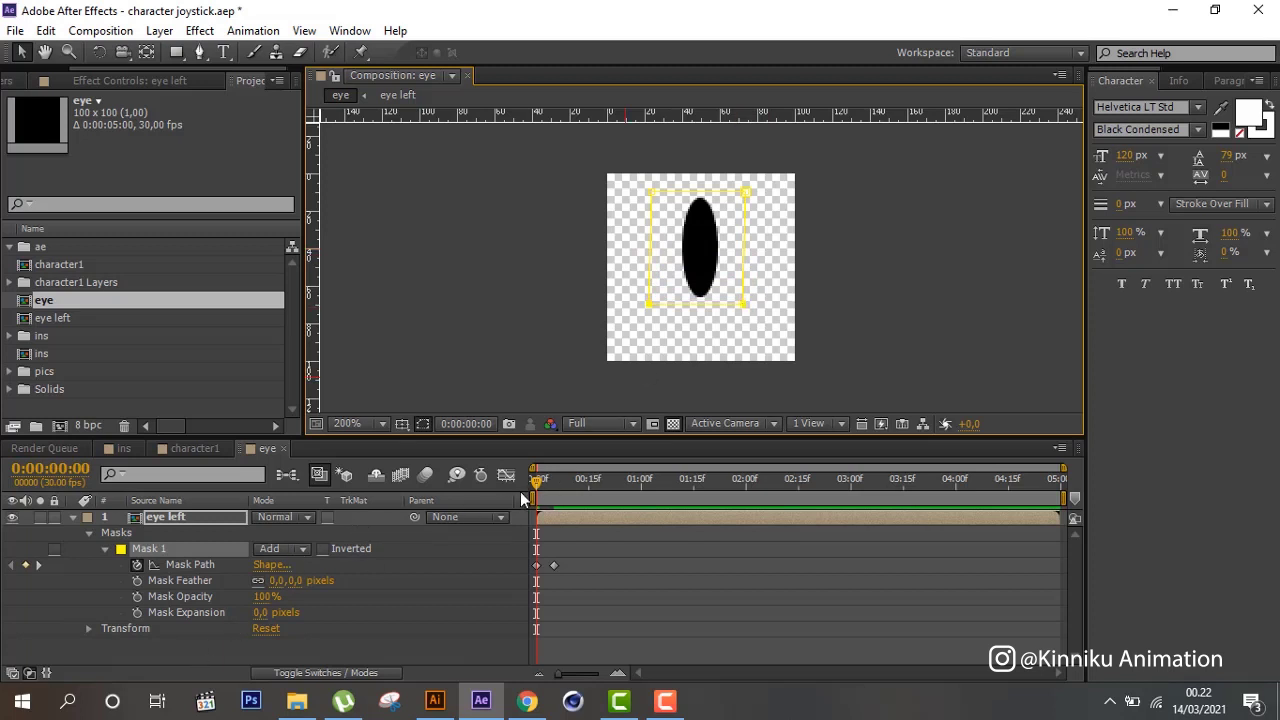
Trim the eye comp to its 6-frame work area and return to character1.
drag(562, 487, 553, 496)
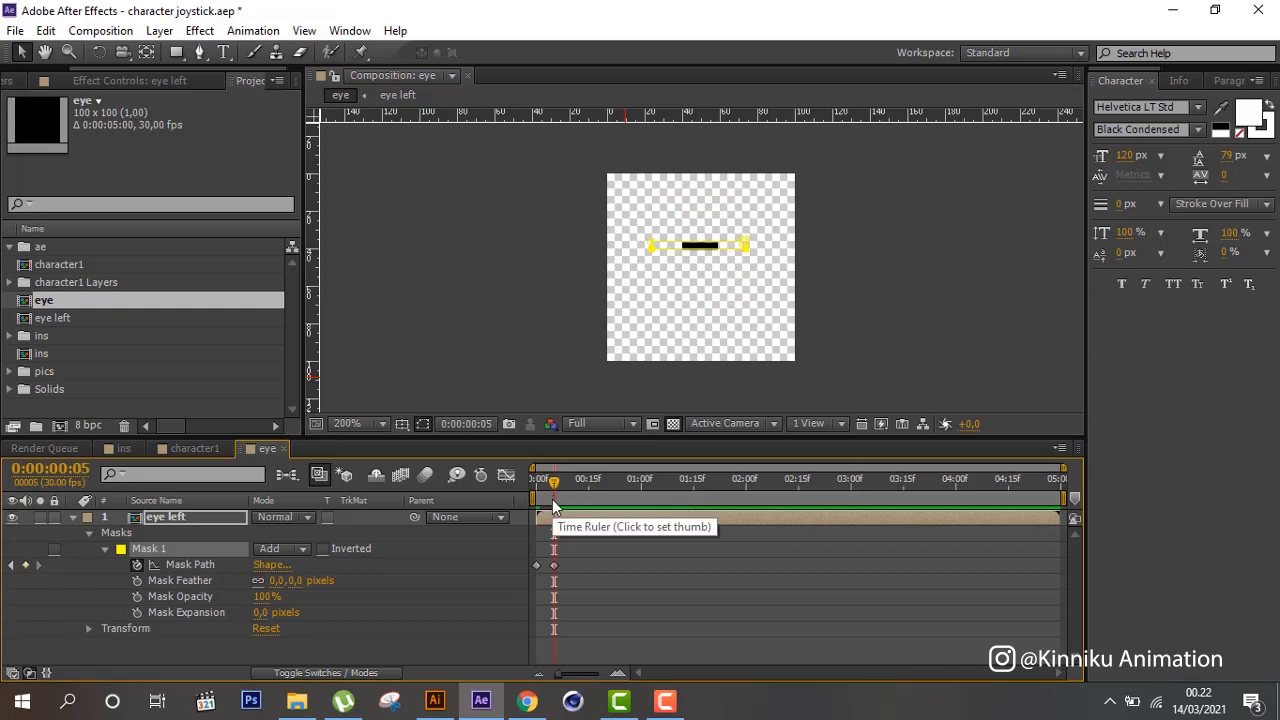
right_click(542, 491)
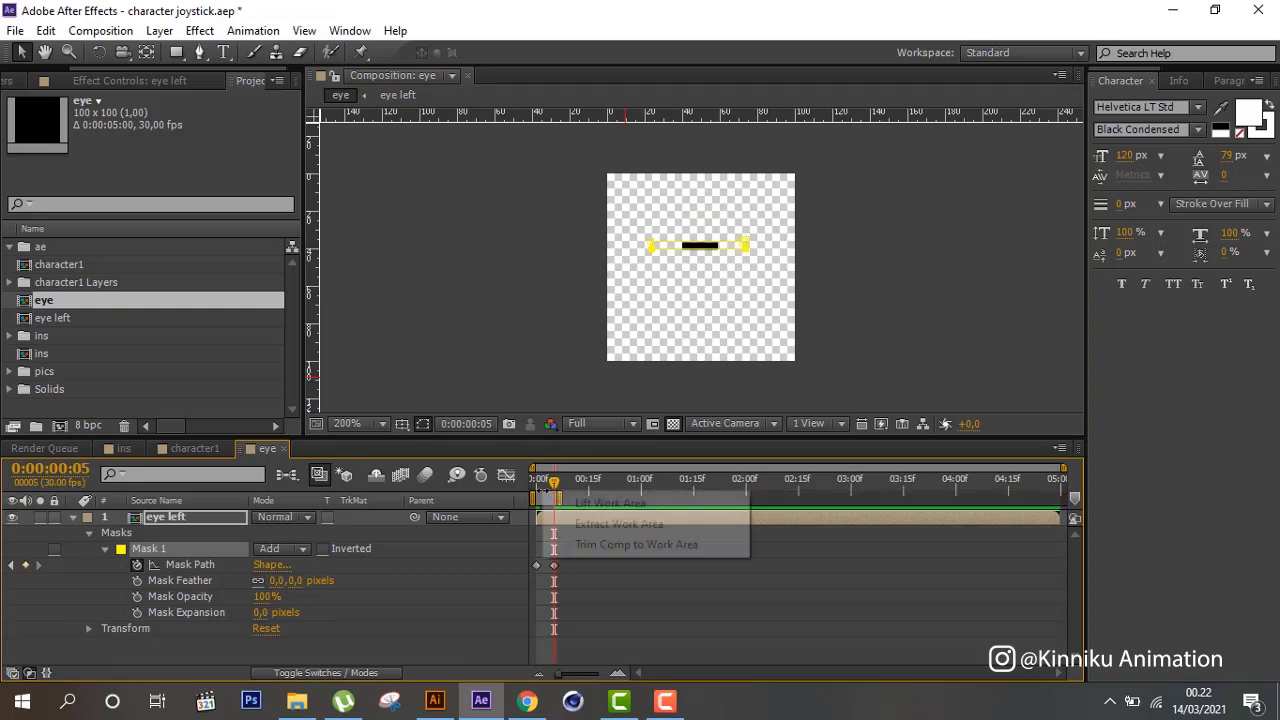
click(598, 548)
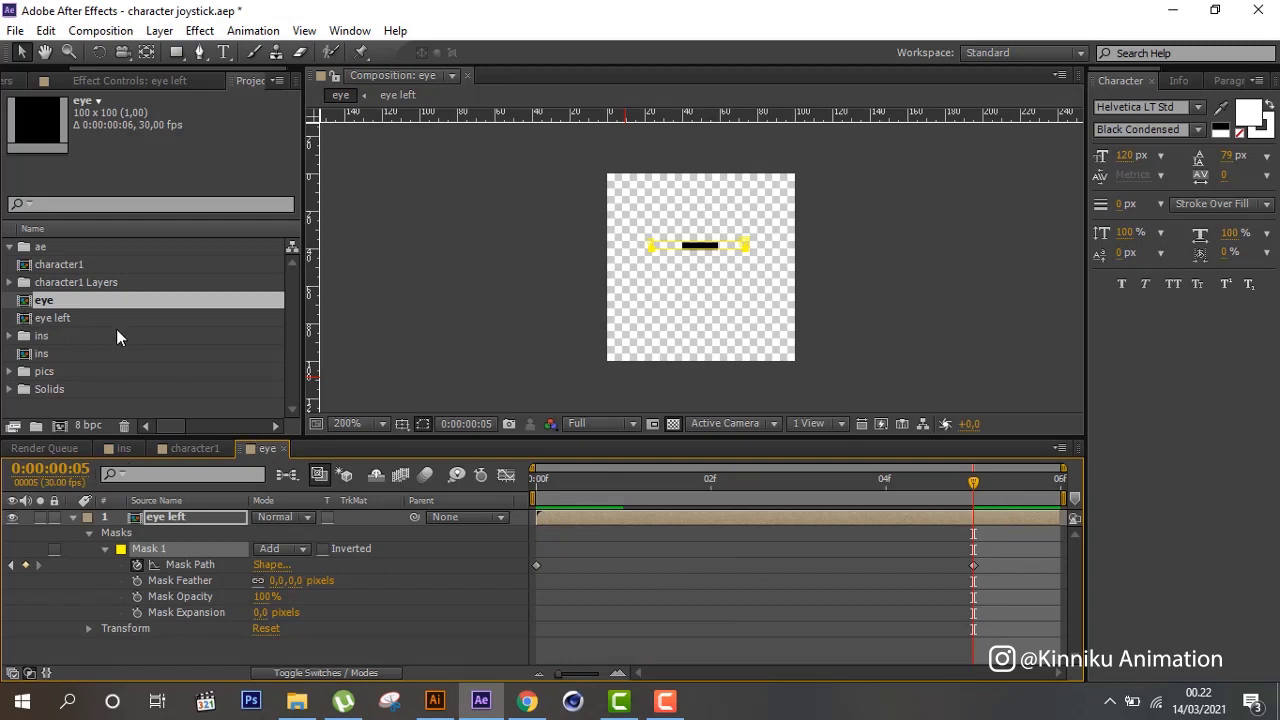
click(185, 448)
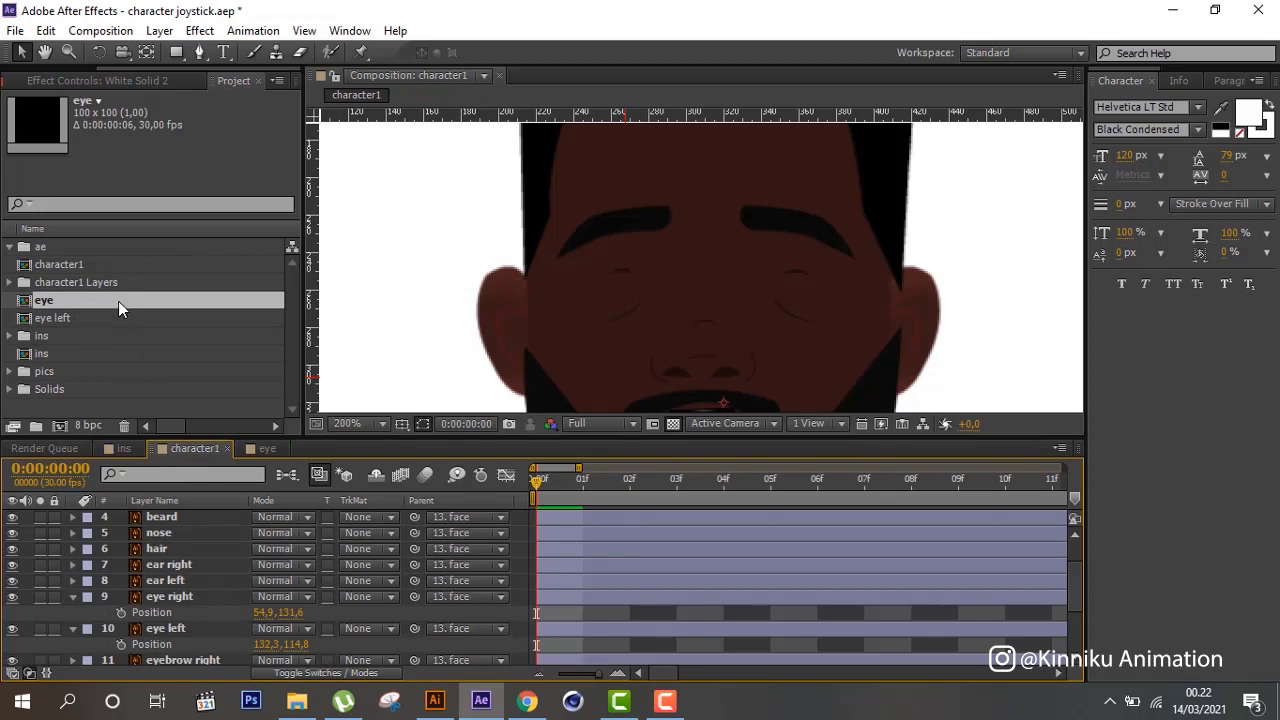
Add the eye comp to character1, scale it to 19%, and place it over the left eye.
drag(118, 301, 622, 305)
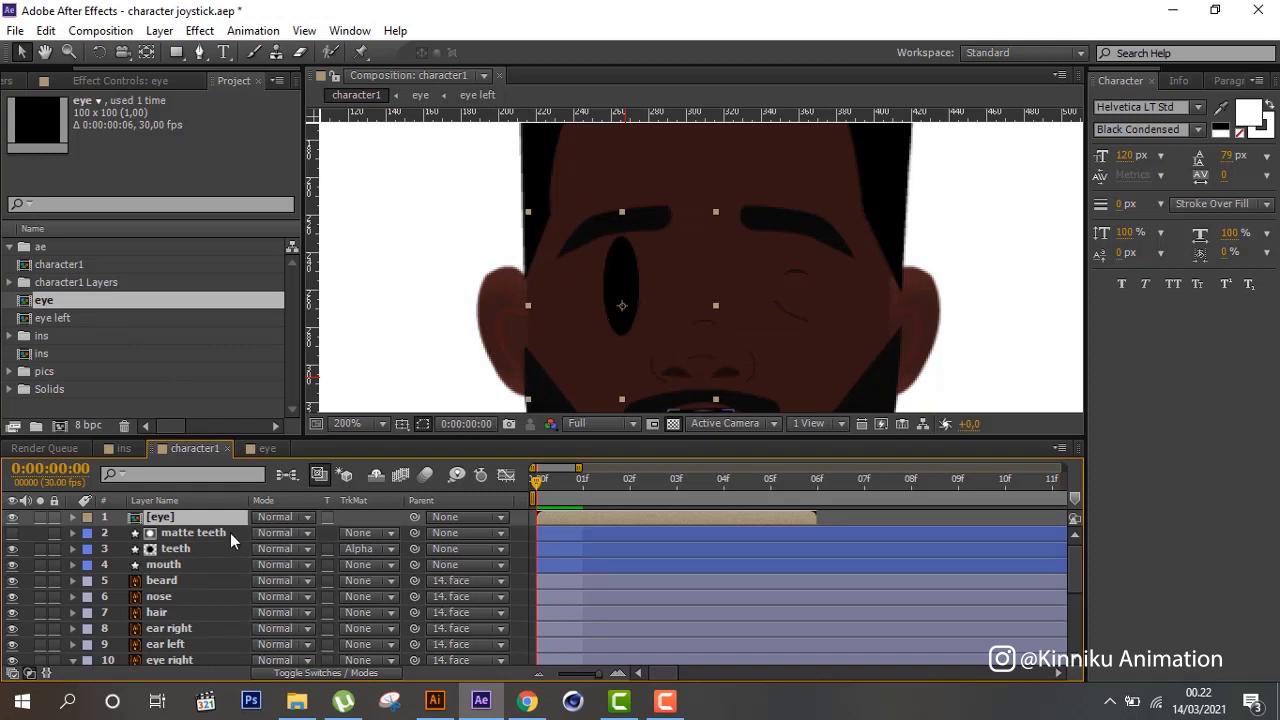
key(s)
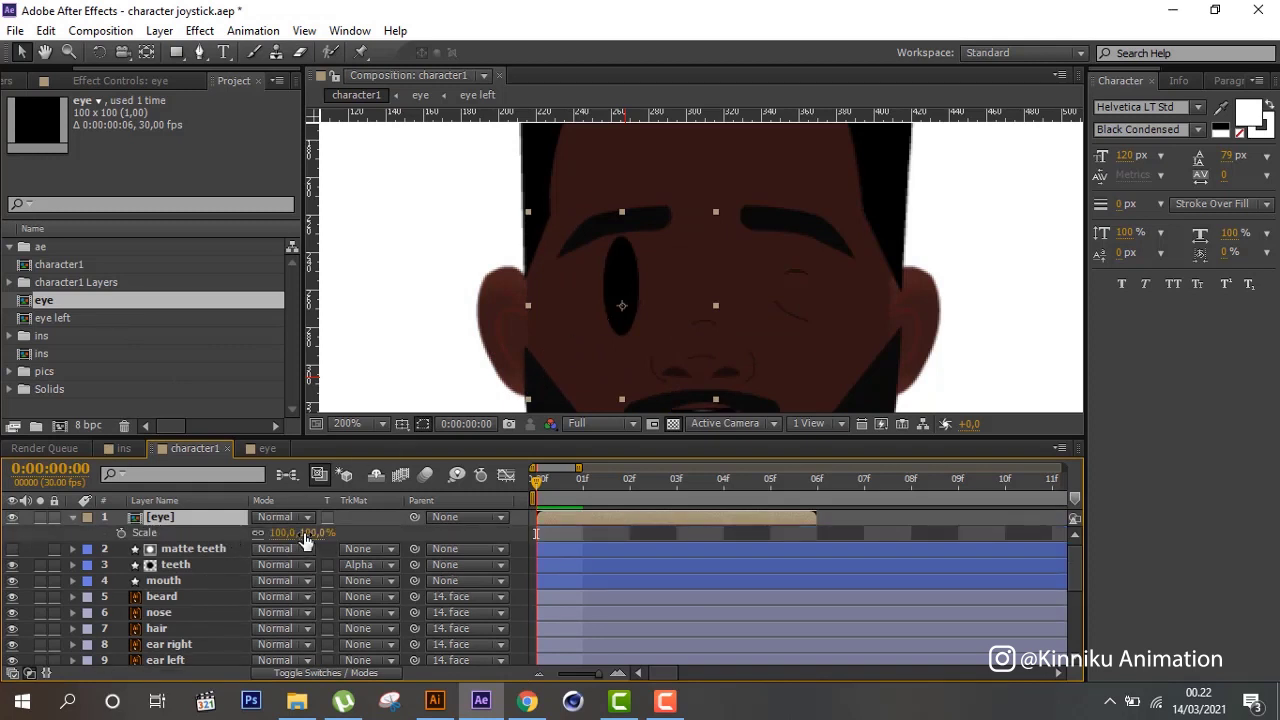
mouse_move(290, 533)
mouse_down()
mouse_move(259, 533)
mouse_move(265, 514)
mouse_up()
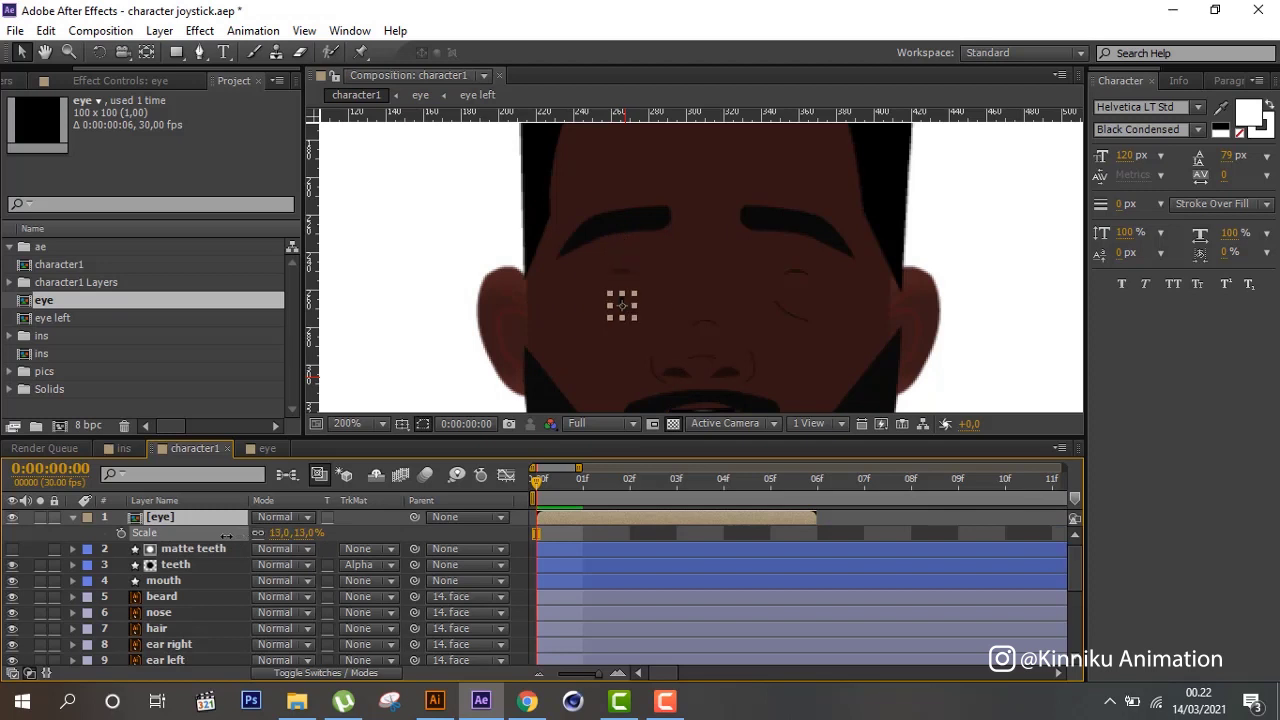
key(period)
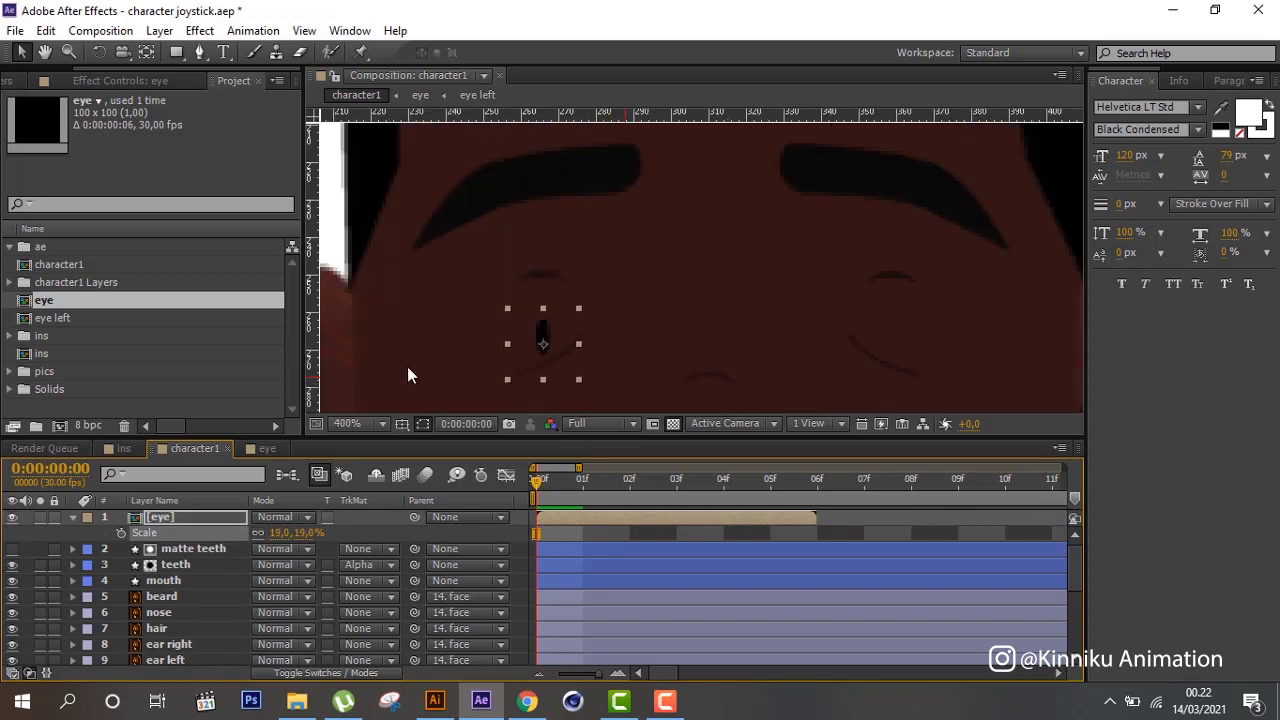
drag(540, 338, 541, 325)
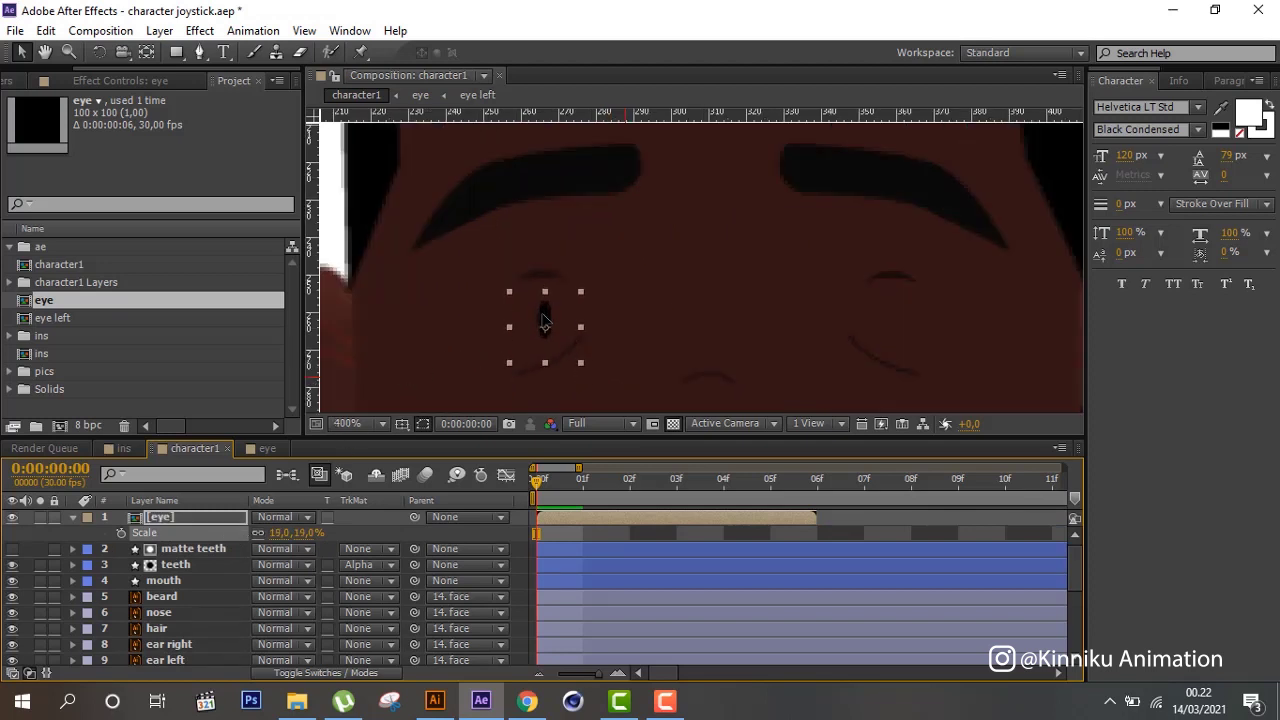
Rename the layer 'eye left', duplicate it as 'eye right', and nudge it rightward.
click(636, 521)
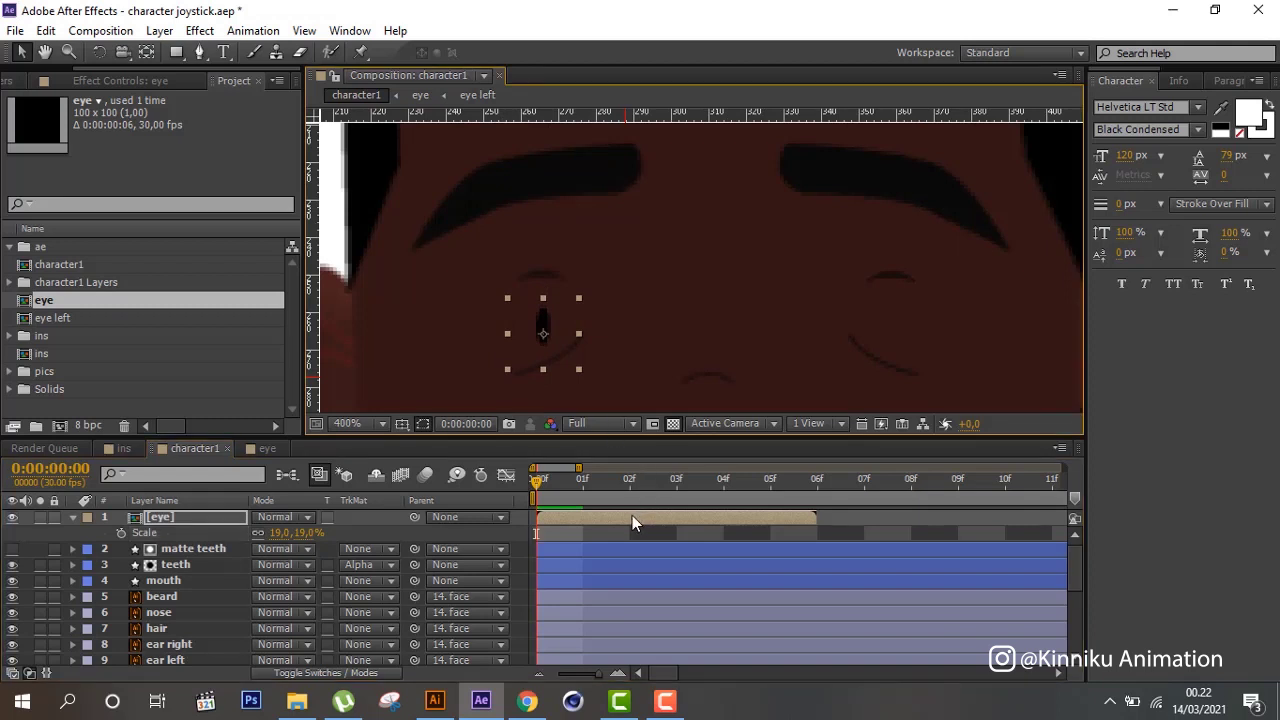
click(176, 514)
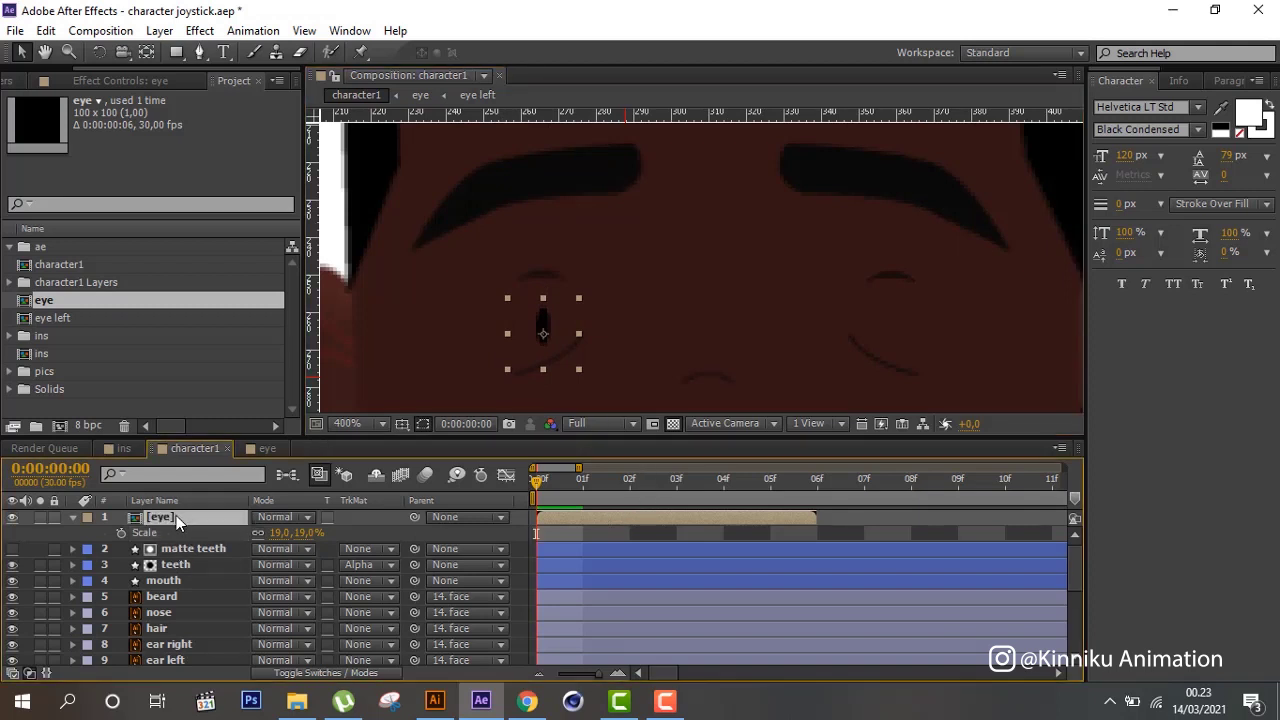
key(Return)
key(Return)
key(ctrl+d)
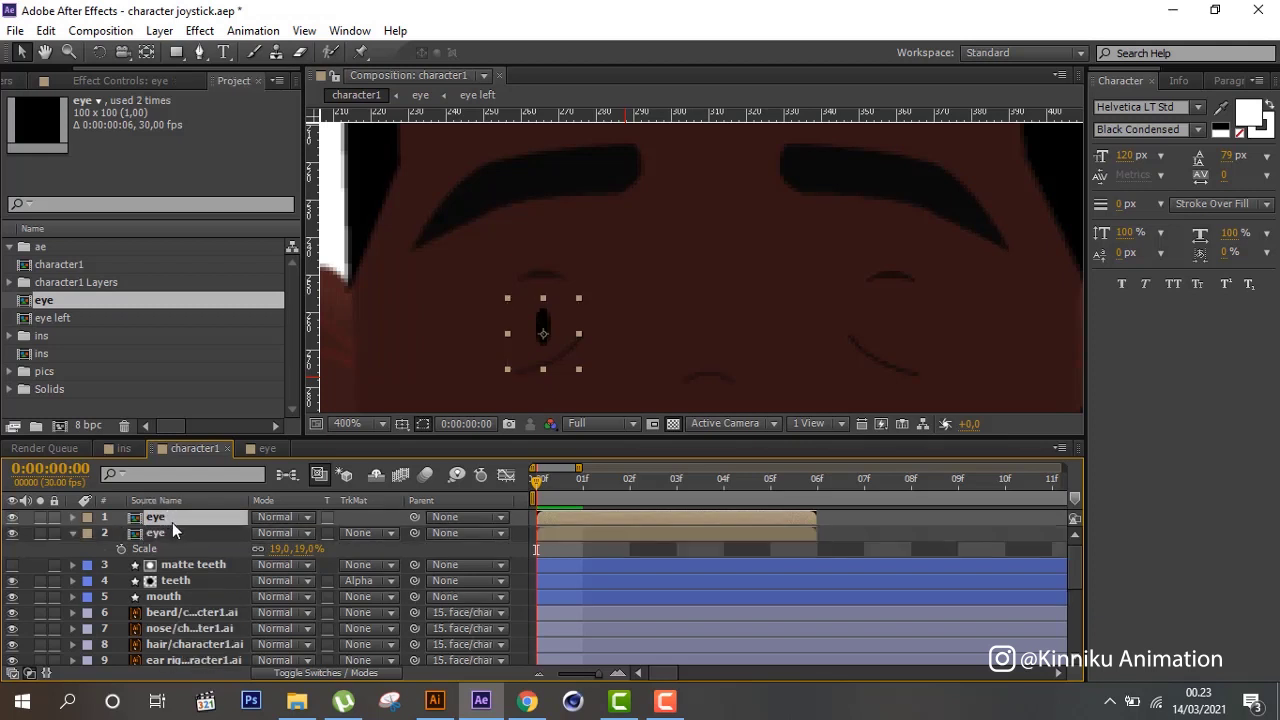
click(150, 500)
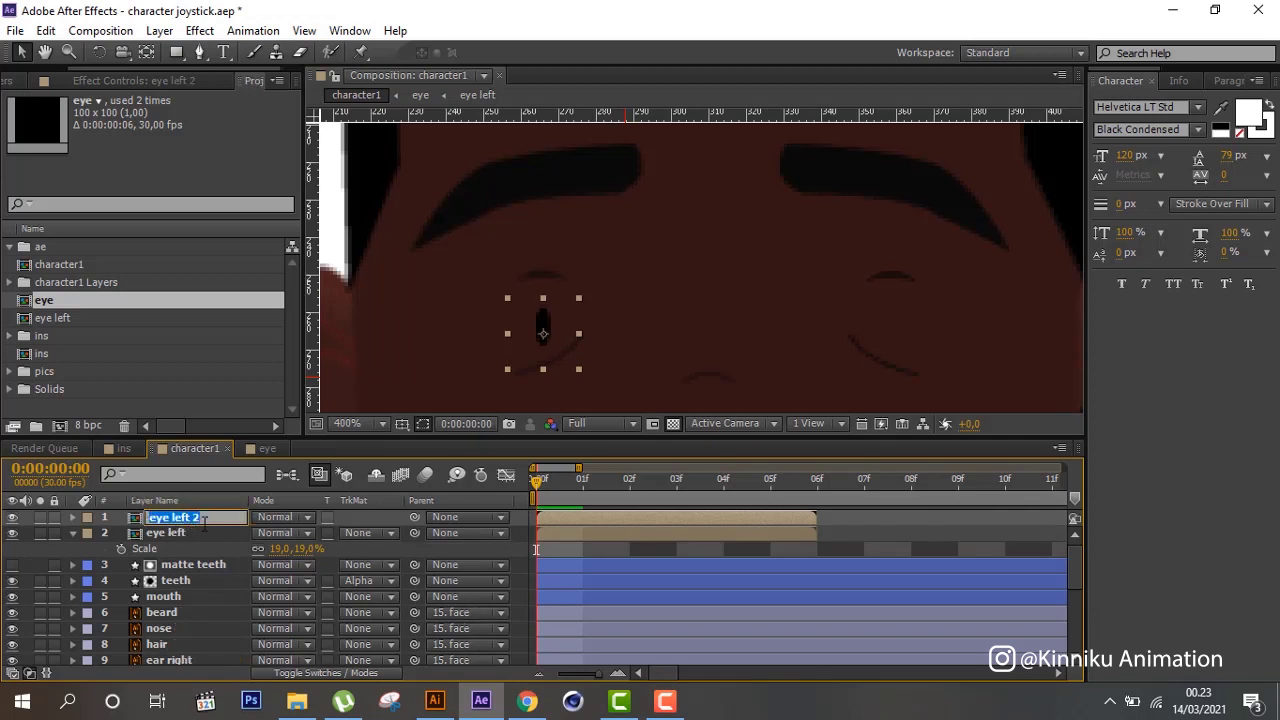
drag(200, 517, 172, 517)
text(righ)
key(Return)
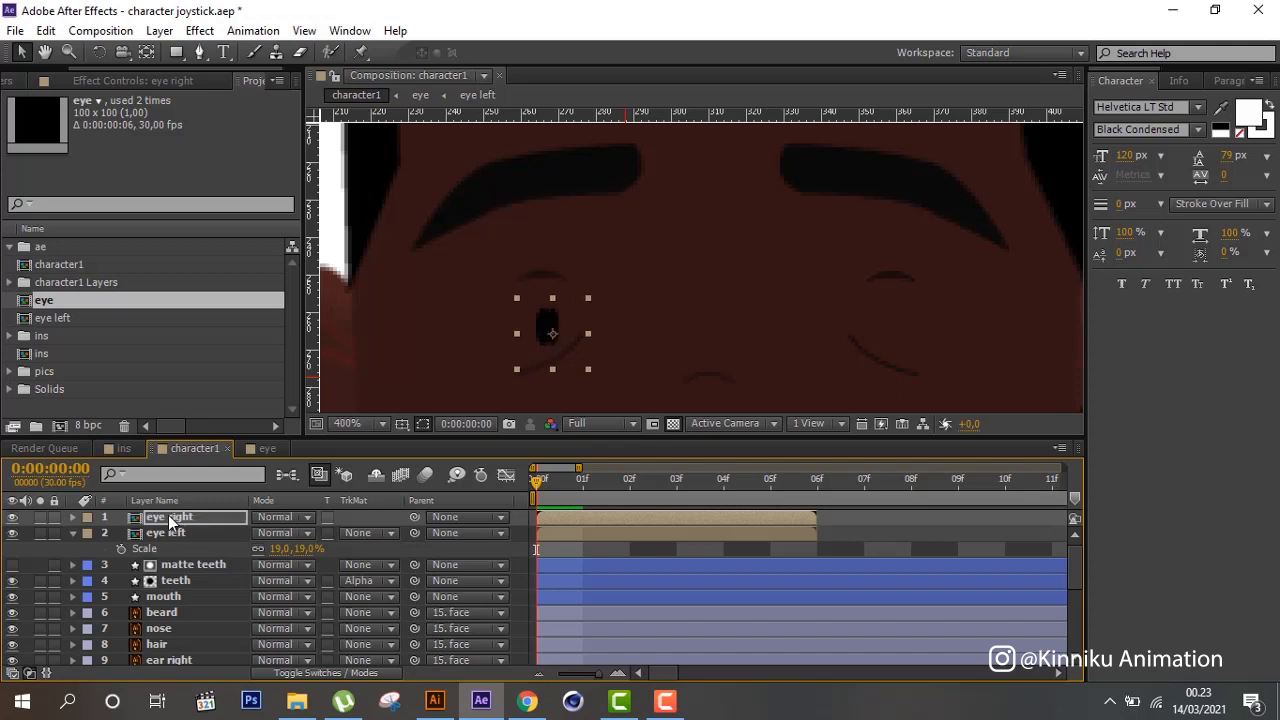
key(Right)
key(Right)
key(Right)
key(Right)
key(Right)
key(Right)
key(Right)
key(Right)
key(Right)
key(Right)
key(Right)
key(Right)
key(Right)
key(Right)
key(Right)
key(Right)
key(Right)
key(Right)
key(Right)
key(Right)
key(Right)
key(Right)
key(Right)
key(Right)
key(Right)
key(Right)
key(Right)
key(Right)
key(Right)
key(Right)
key(Right)
key(Right)
key(Right)
key(Right)
key(Right)
key(Right)
key(Right)
key(Right)
key(Right)
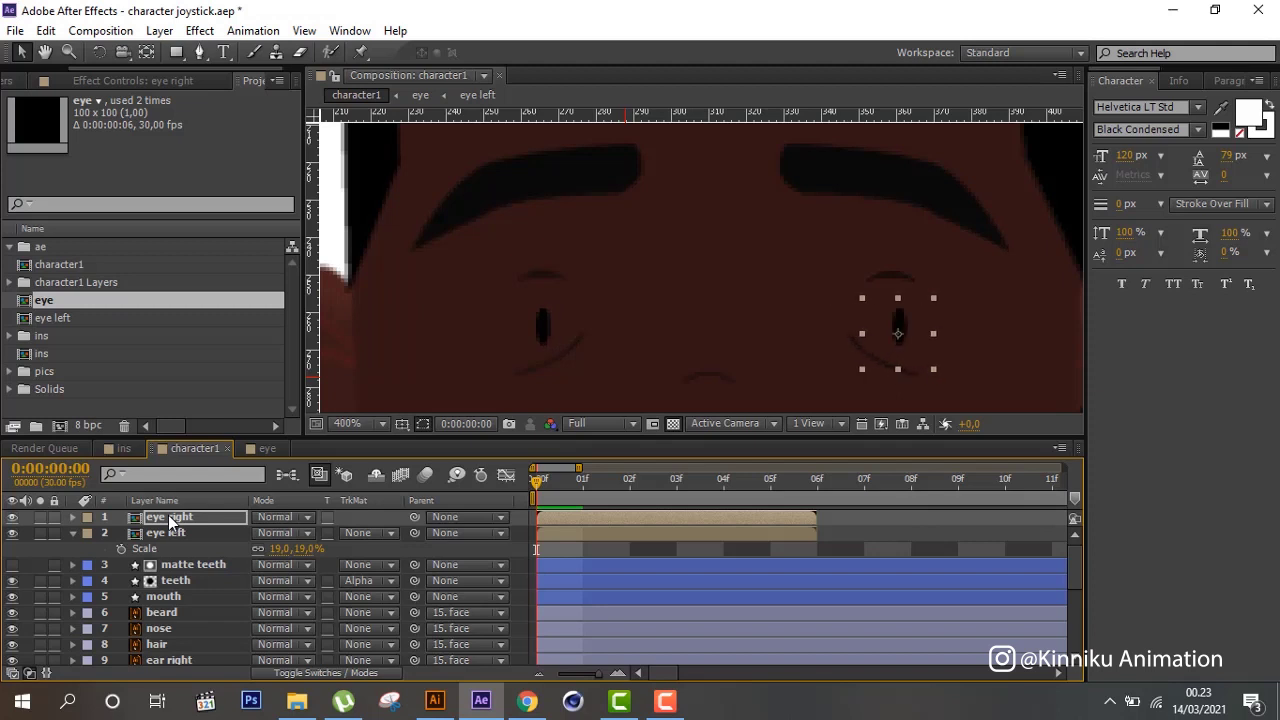
Nudge eye right into place and enable Time Remapping on it.
key(Left)
key(Left)
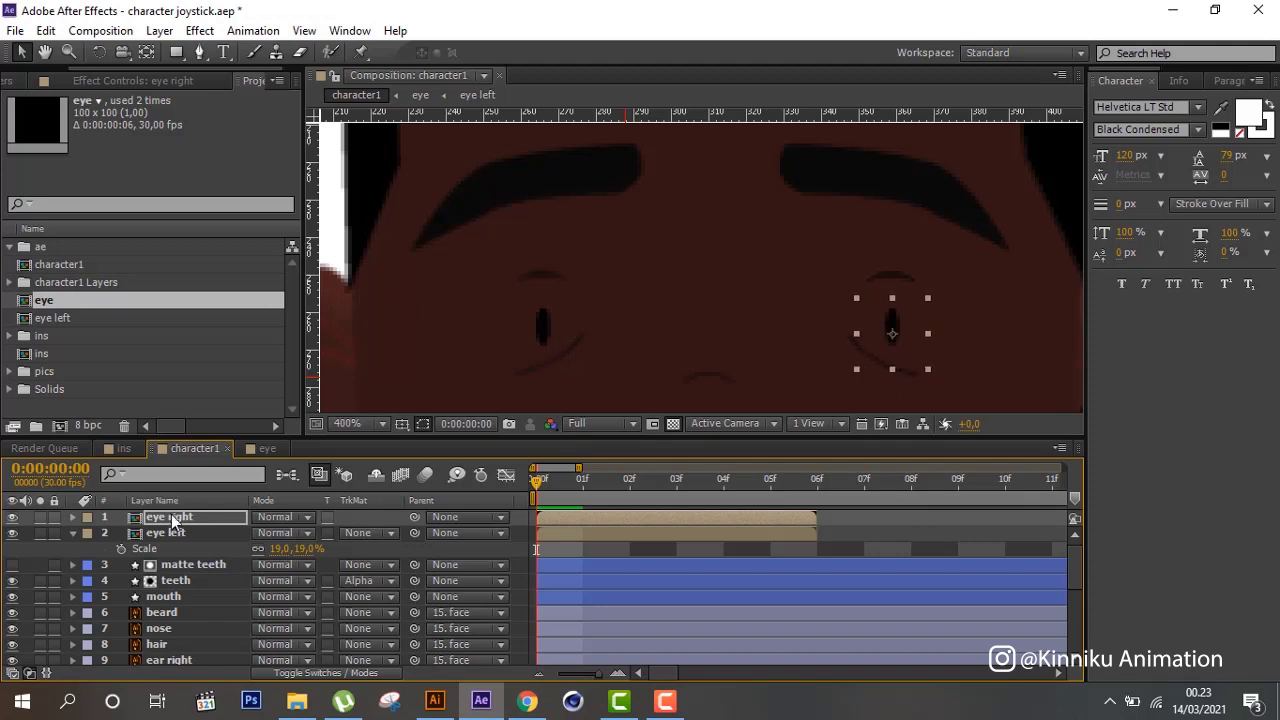
click(192, 515)
right_click(192, 515)
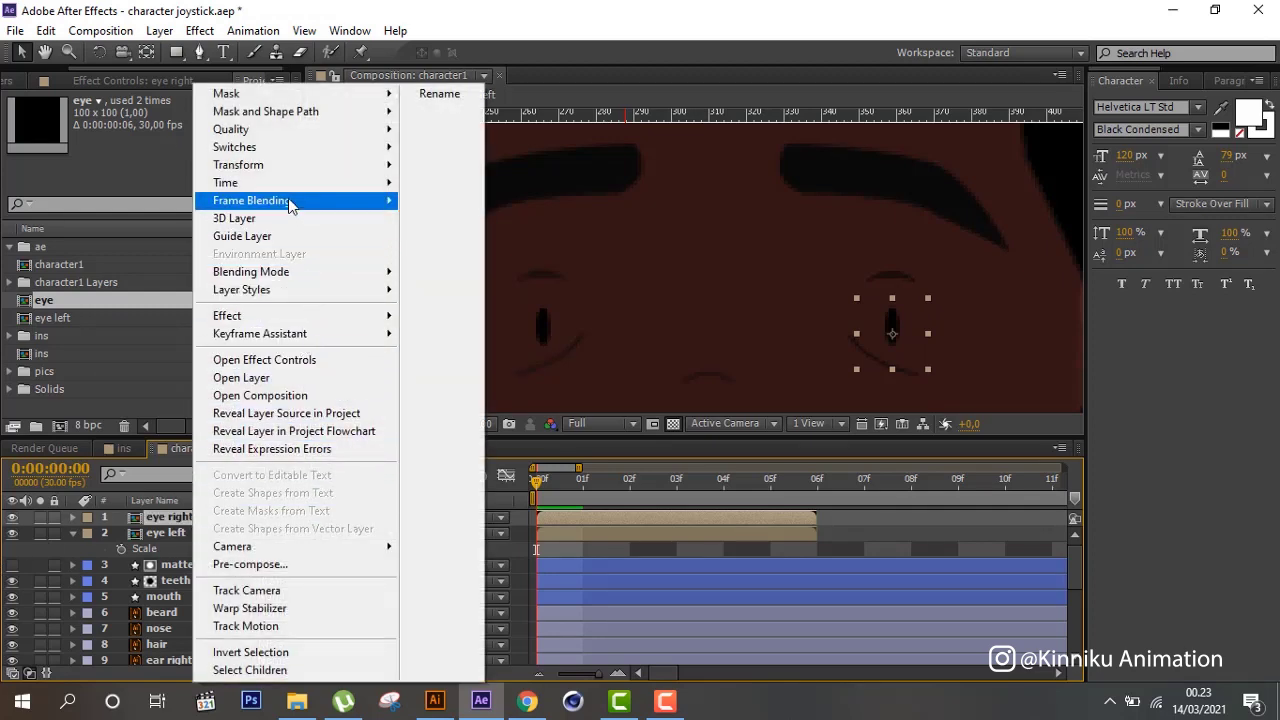
mouse_move(290, 182)
click(464, 195)
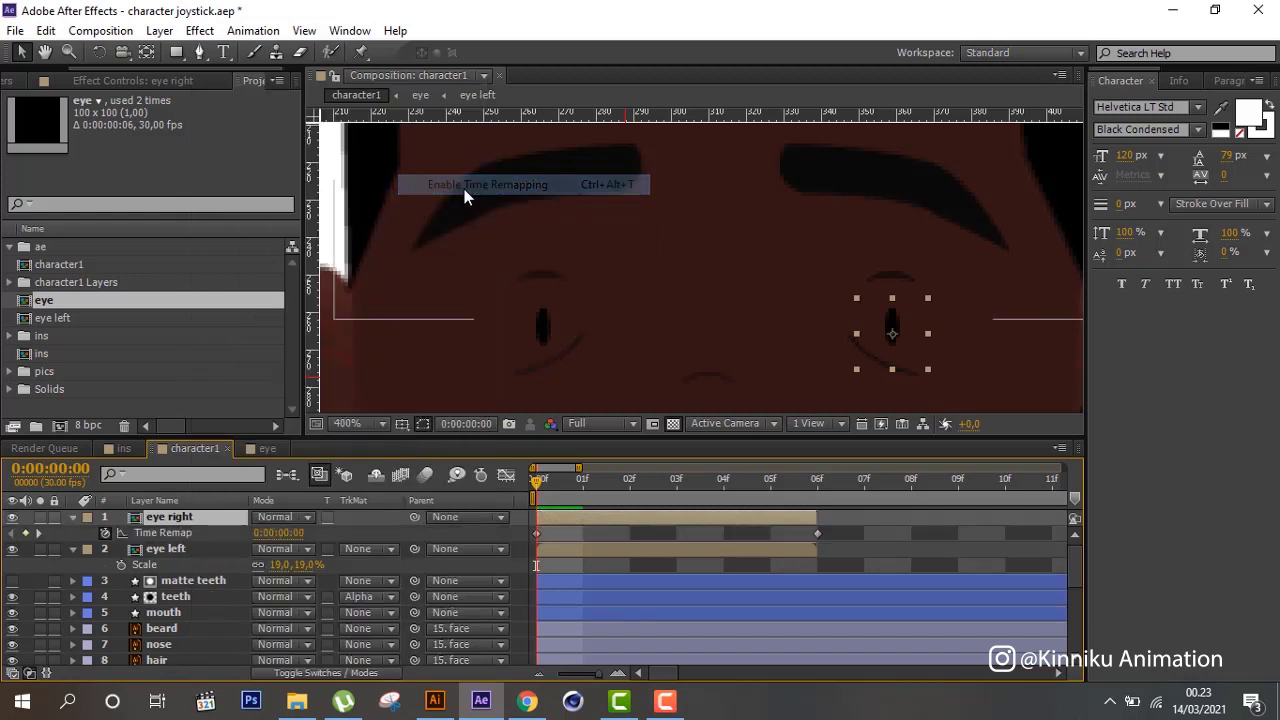
Extend the eye right layer across the full 5-second comp.
click(817, 533)
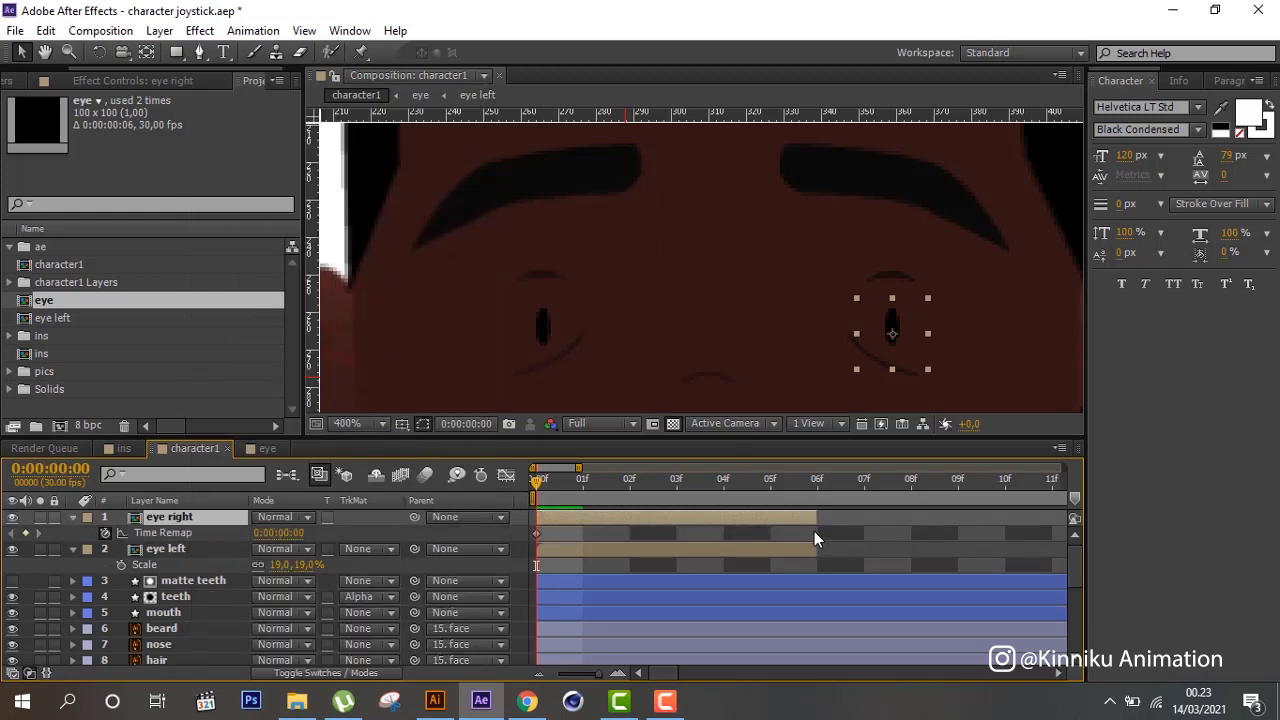
drag(812, 518, 1143, 583)
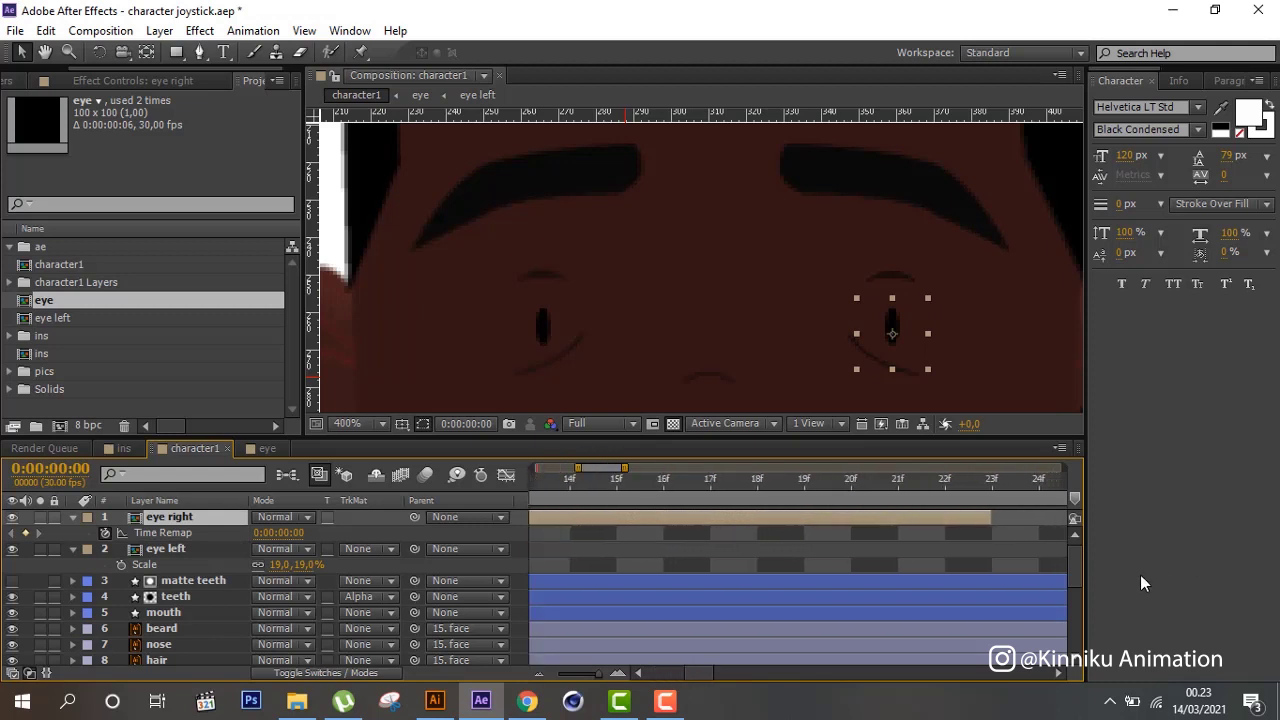
drag(608, 678, 538, 680)
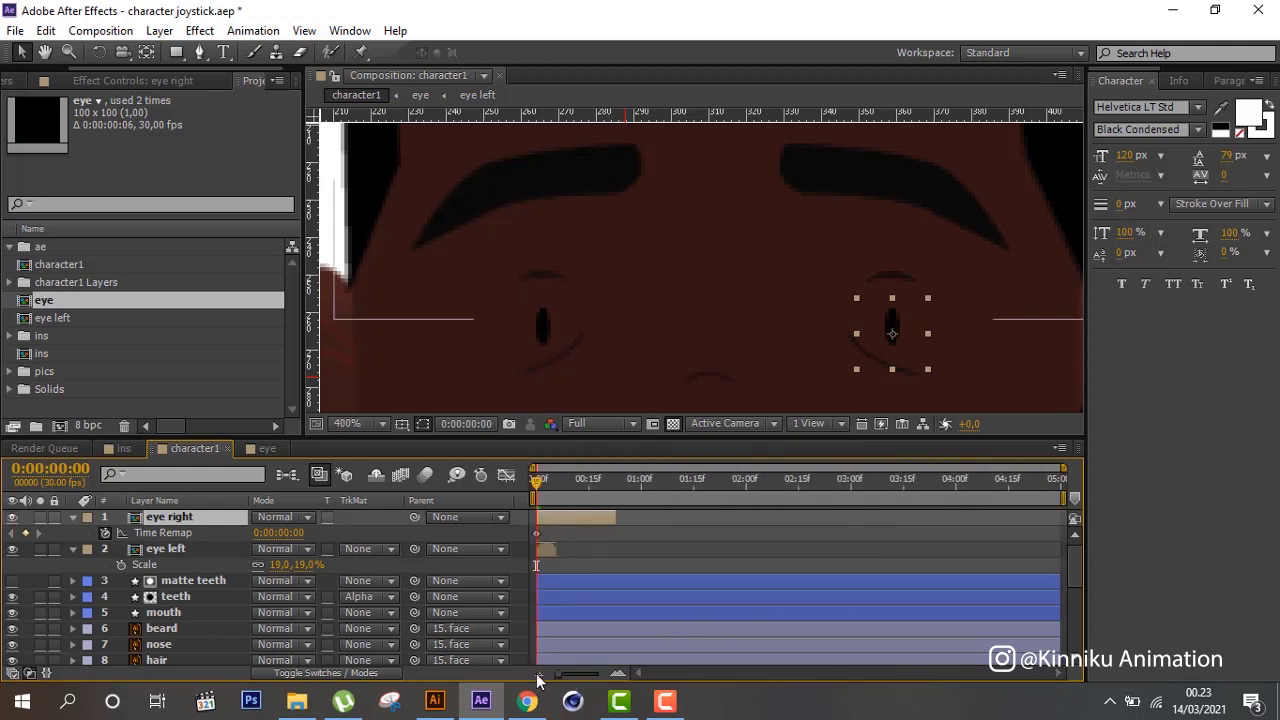
drag(615, 518, 1062, 518)
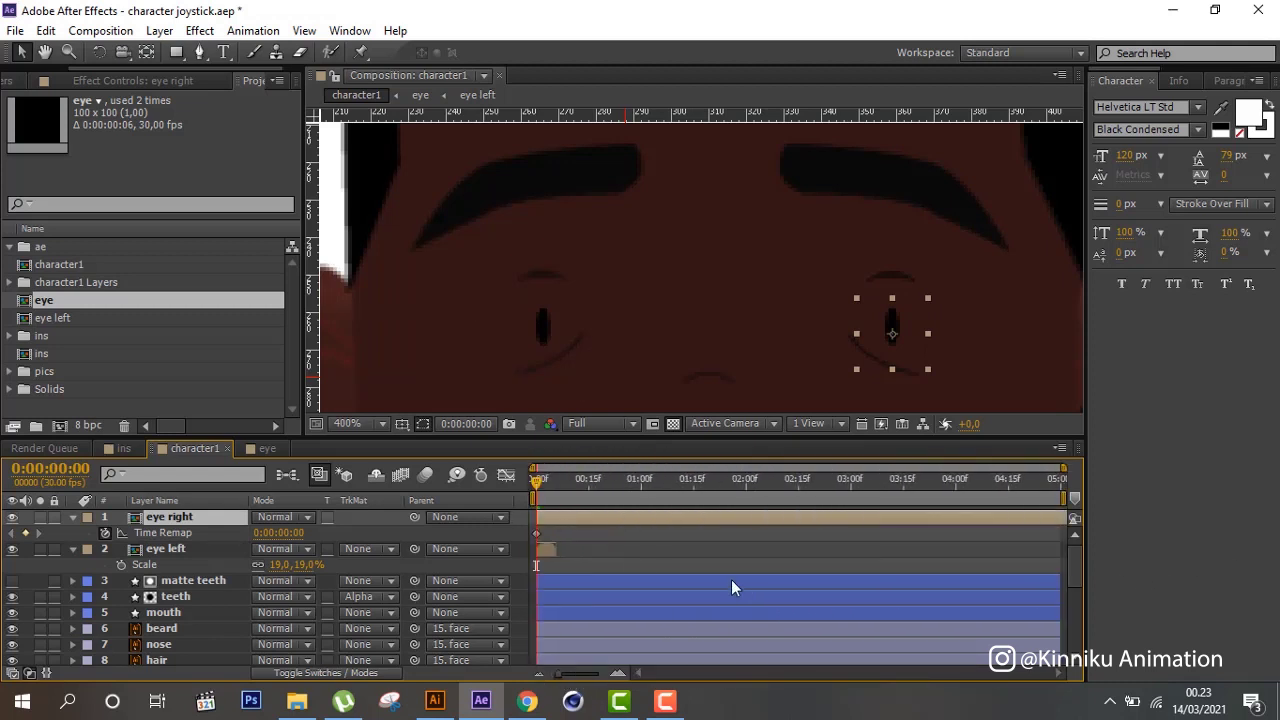
click(543, 548)
Enable Time Remapping on eye left, delete its 0:00:00:06 keyframe, and extend it to the comp end.
right_click(543, 548)
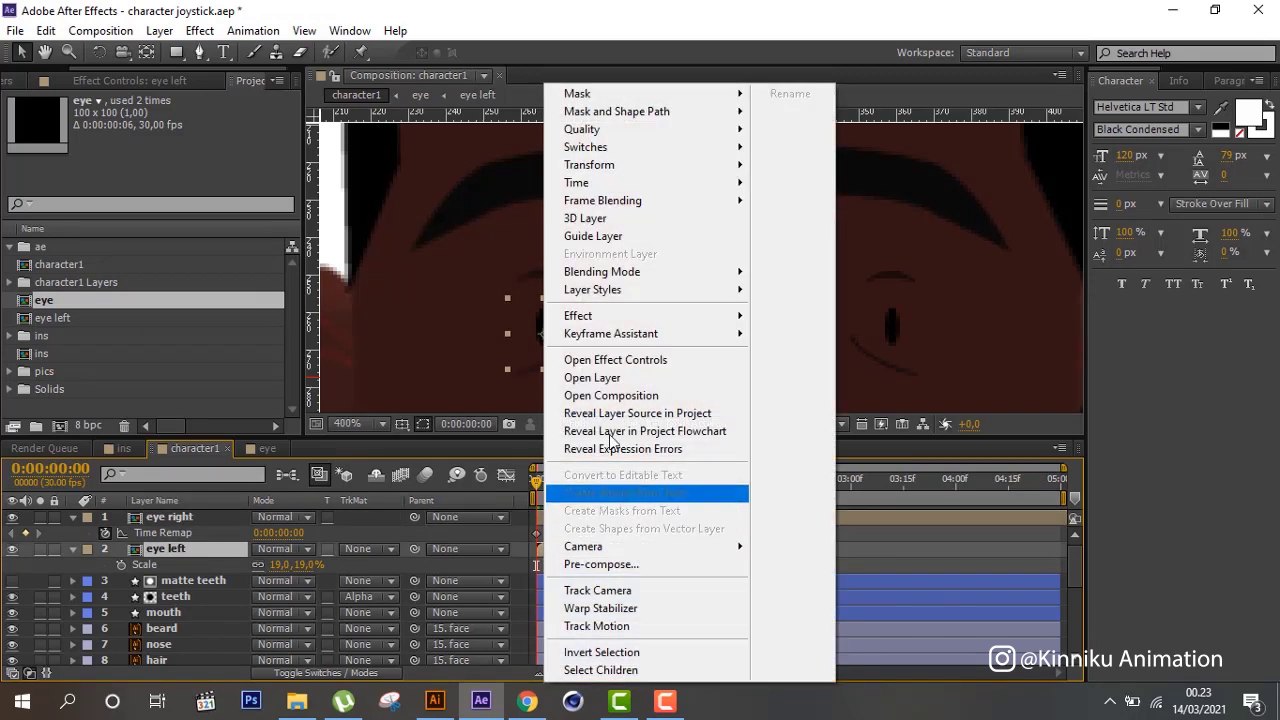
mouse_move(630, 183)
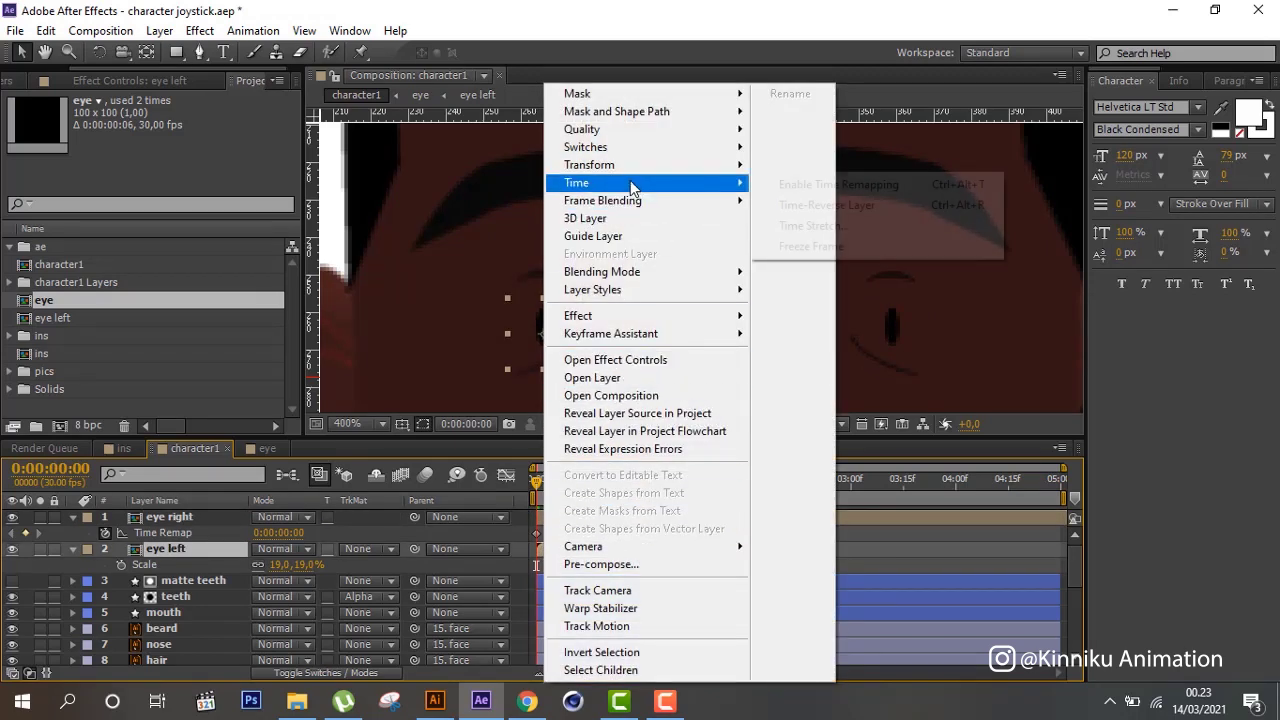
click(838, 184)
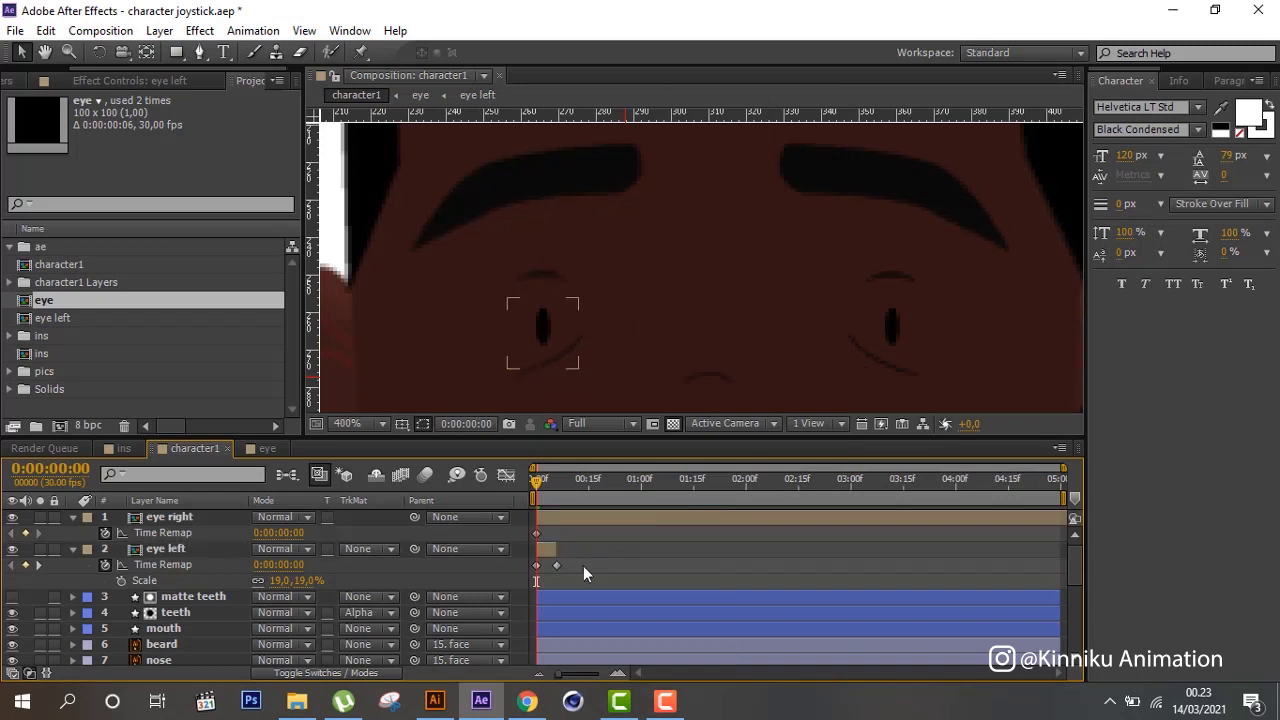
click(556, 566)
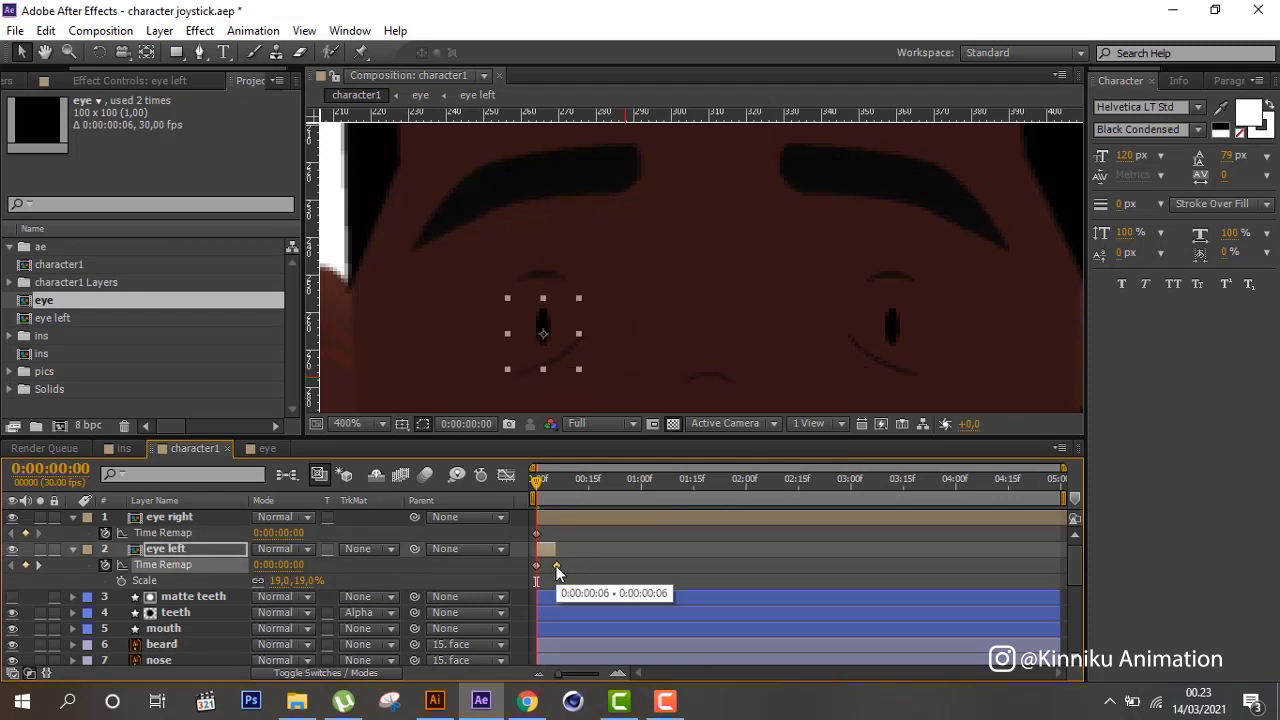
key(Delete)
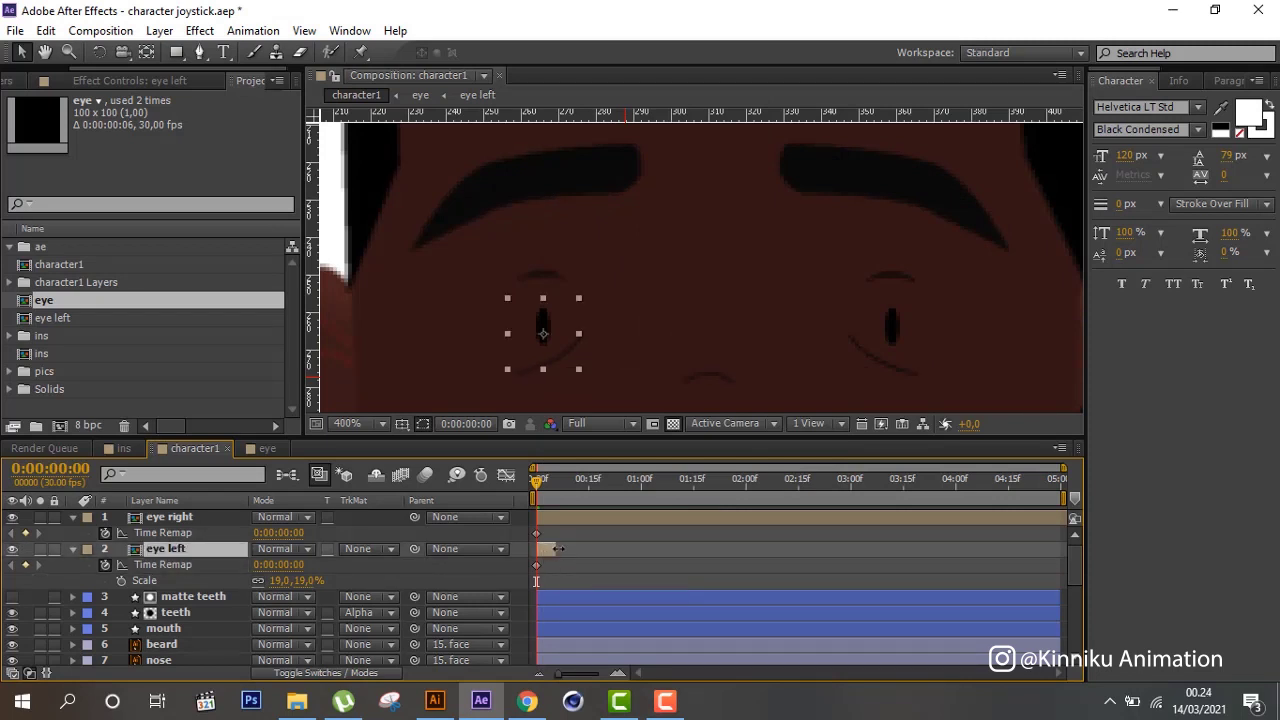
drag(557, 549, 1065, 549)
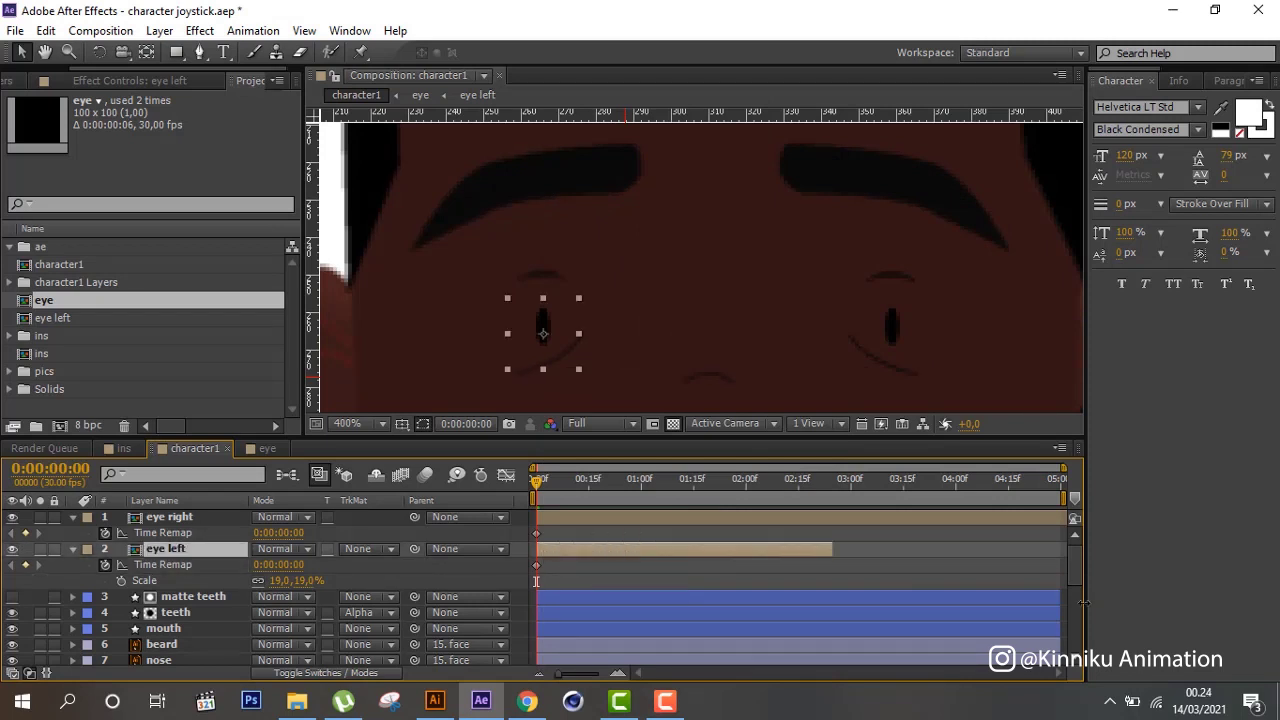
At frame 5, set both eye right and eye left Time Remap to 0:00:00:05.
click(554, 486)
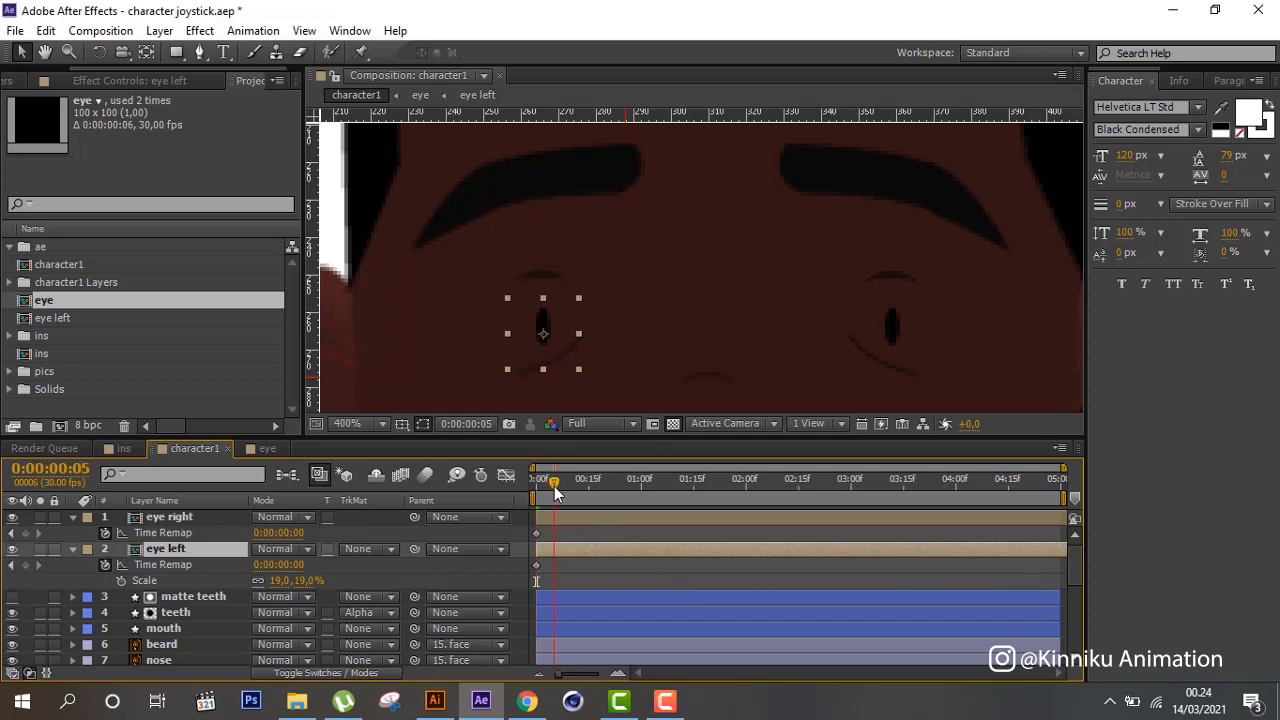
click(288, 530)
text(5)
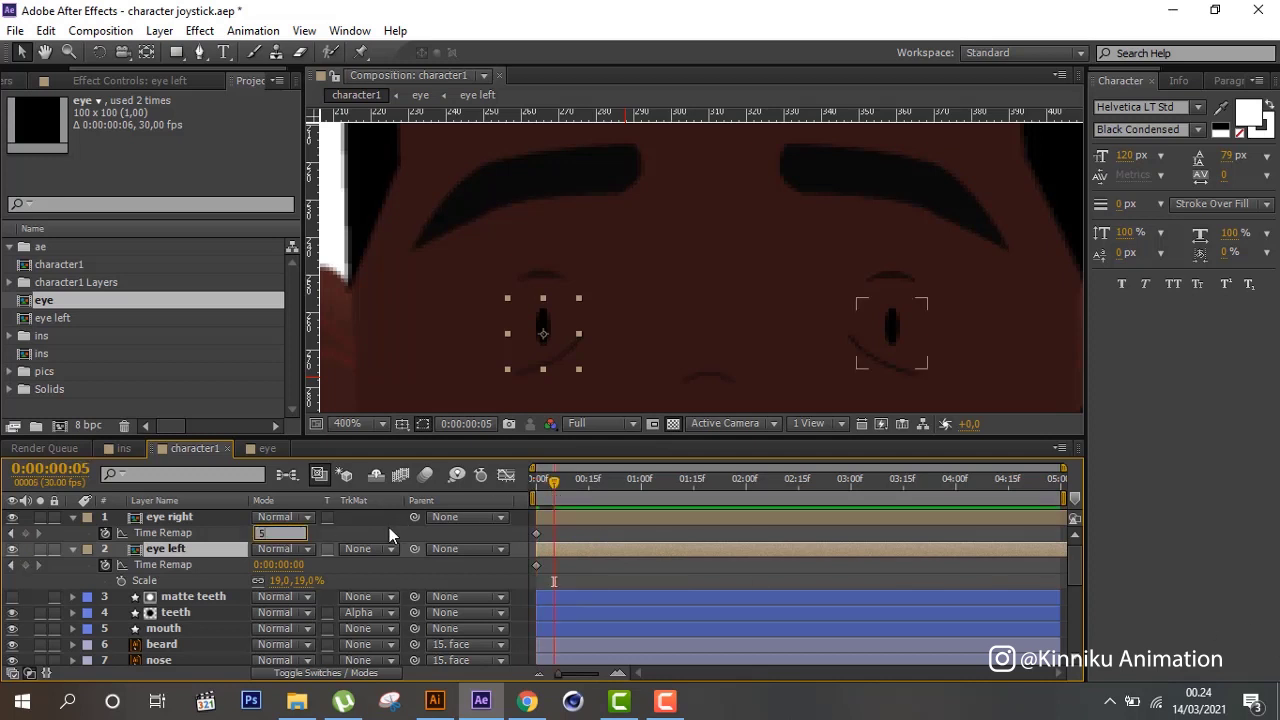
key(Return)
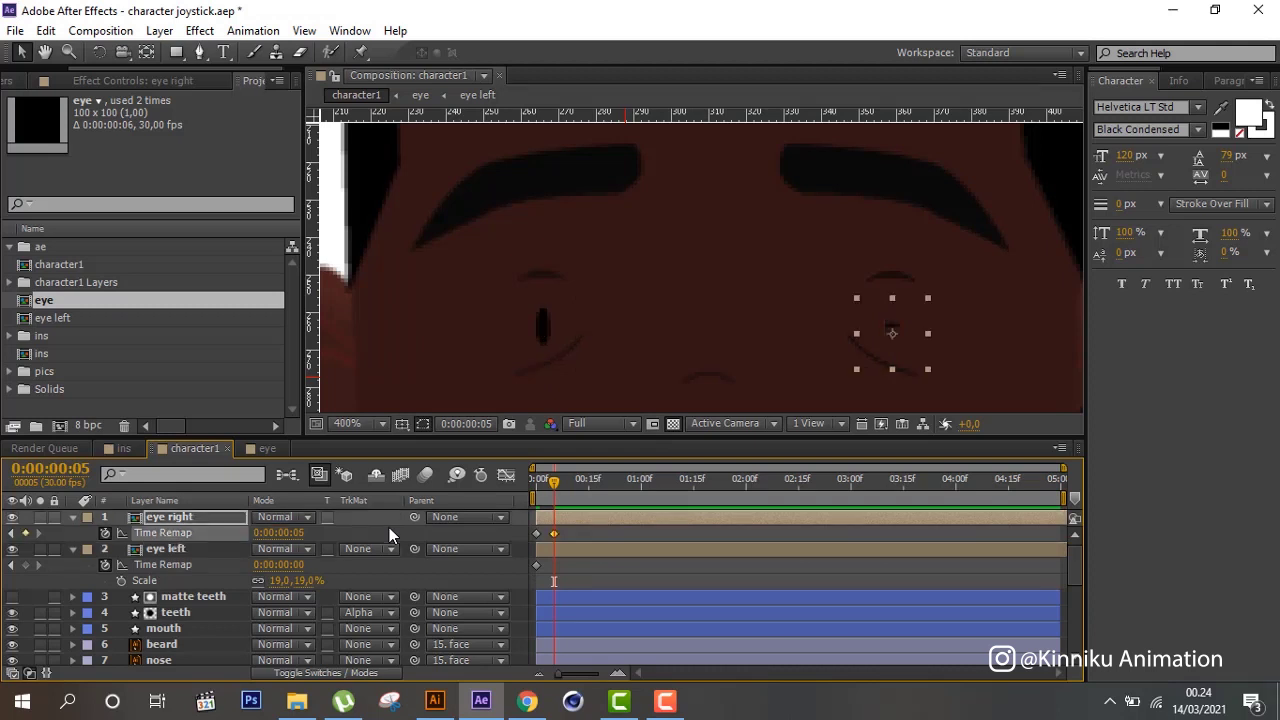
click(293, 550)
click(280, 565)
text(5)
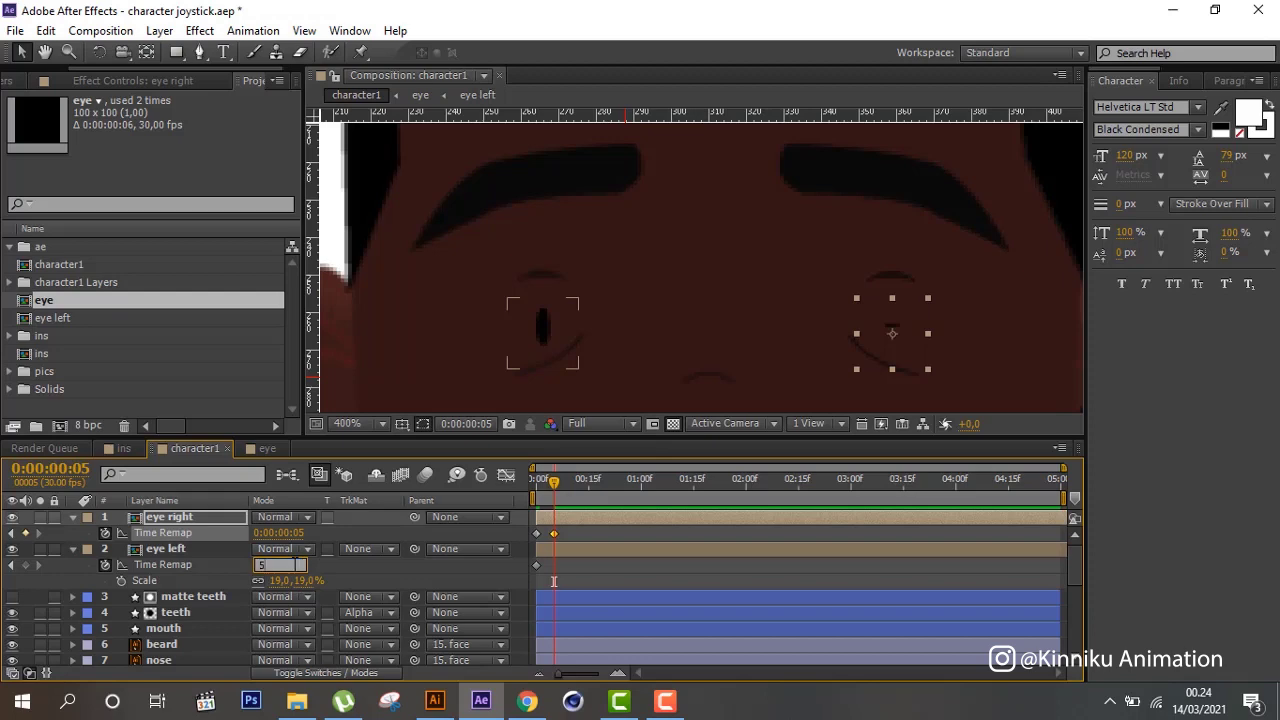
key(Return)
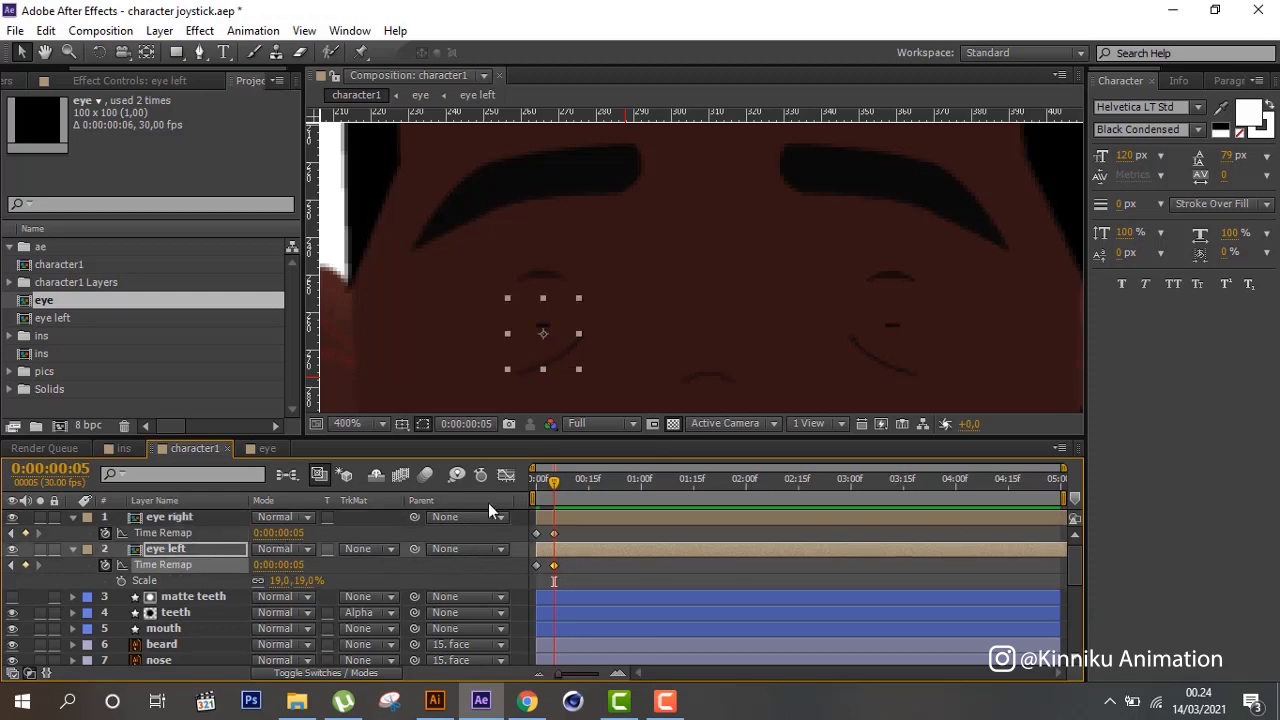
Scrub the first frames to check the blink and collapse both eye layers.
mouse_move(537, 493)
mouse_down()
mouse_move(526, 489)
mouse_move(550, 486)
mouse_up()
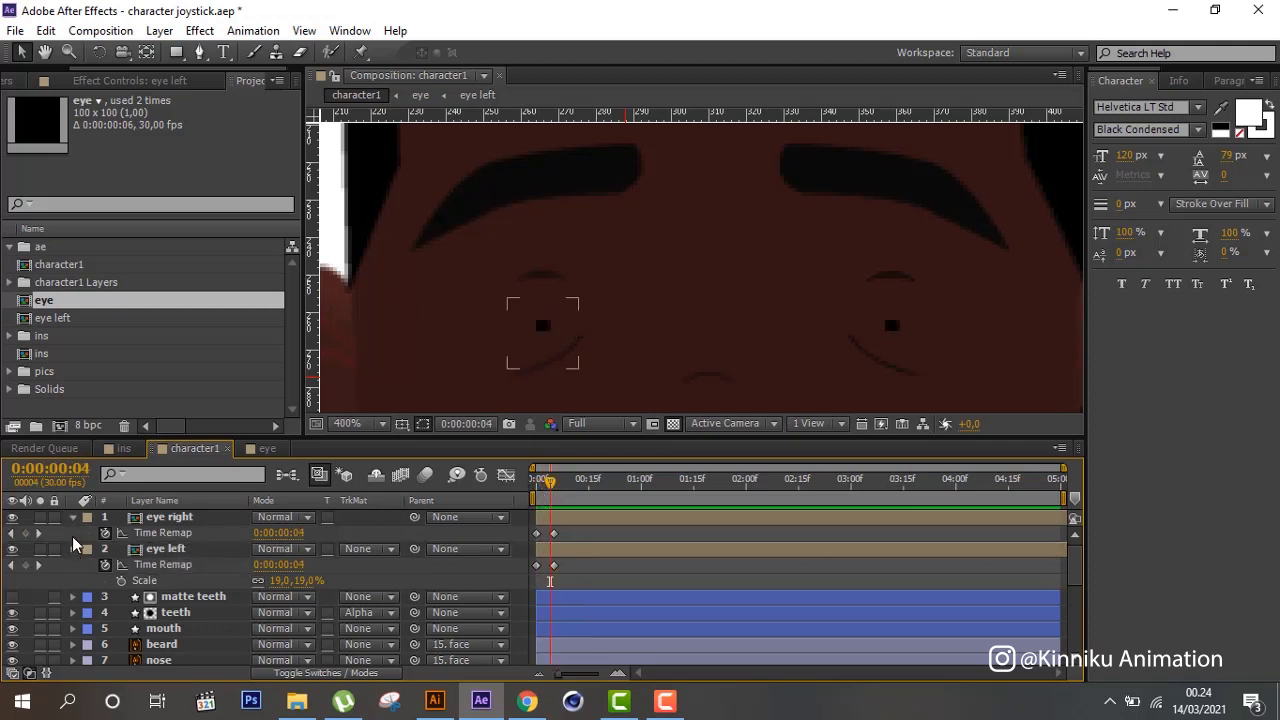
click(72, 549)
click(74, 517)
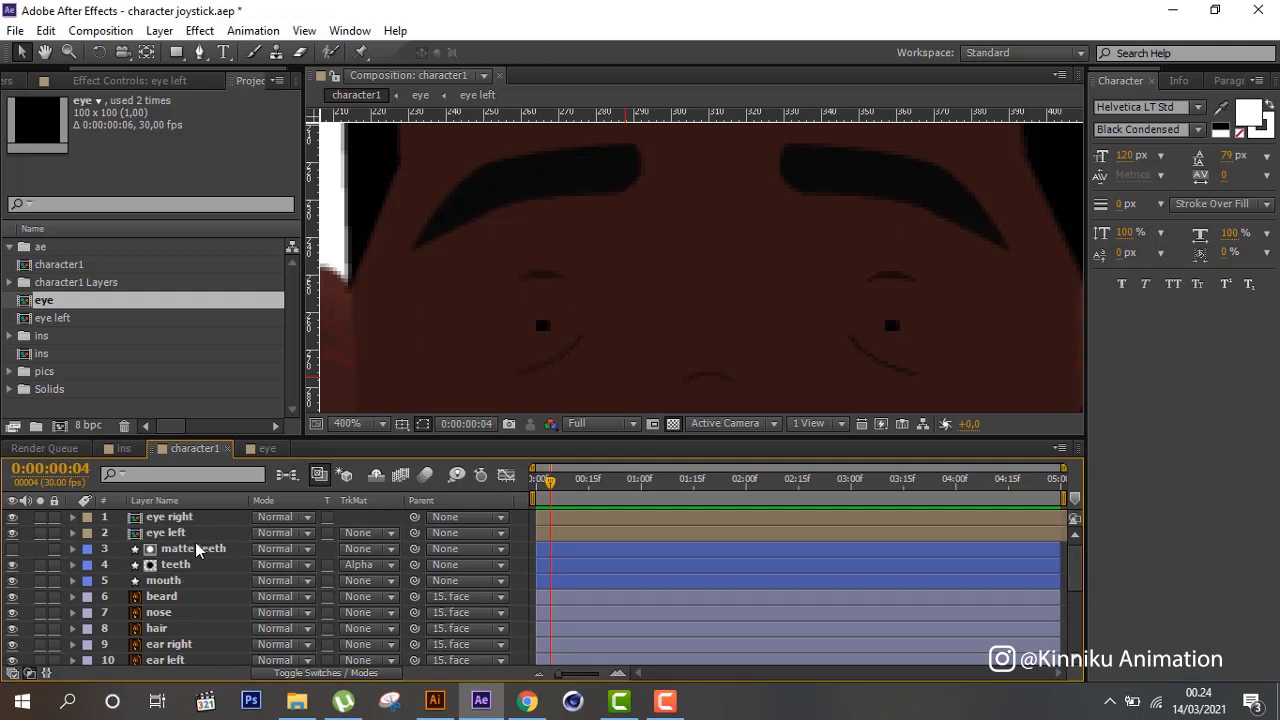
Look over the mouth layers and scrub the first frames to preview the mouth animation.
click(200, 551)
click(193, 581)
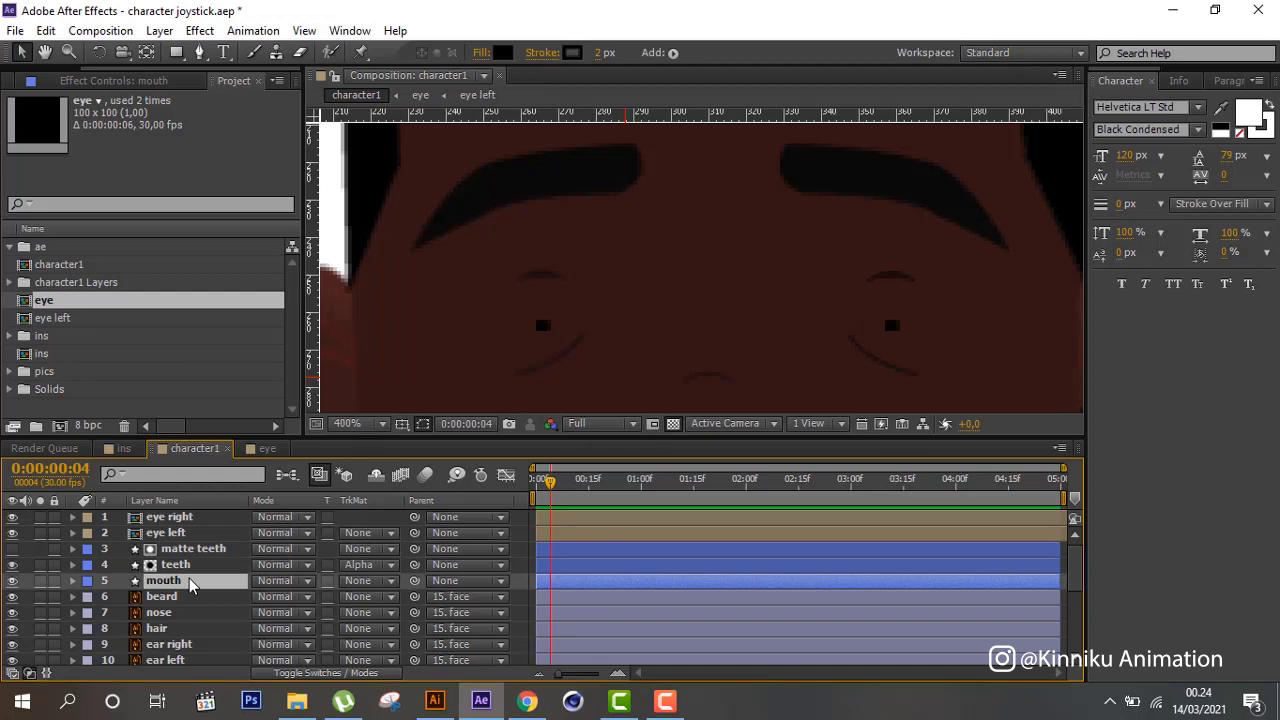
click(191, 551)
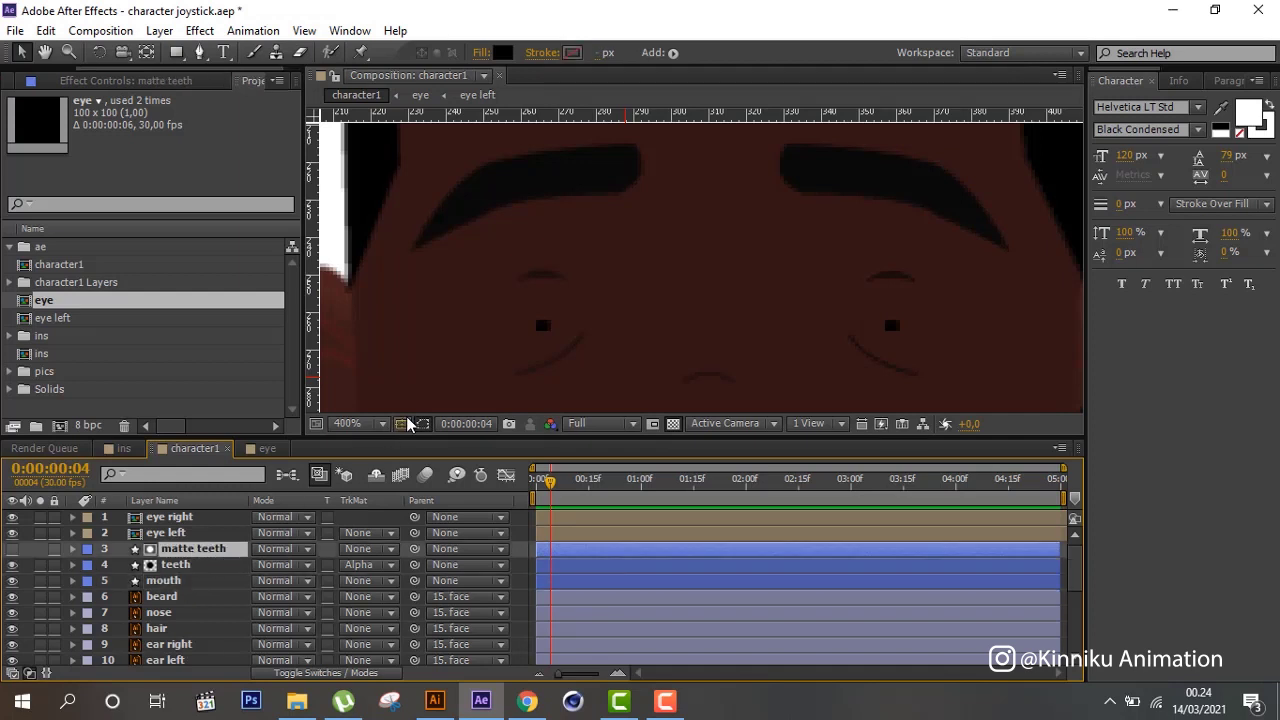
scroll(465, 348, down, 2)
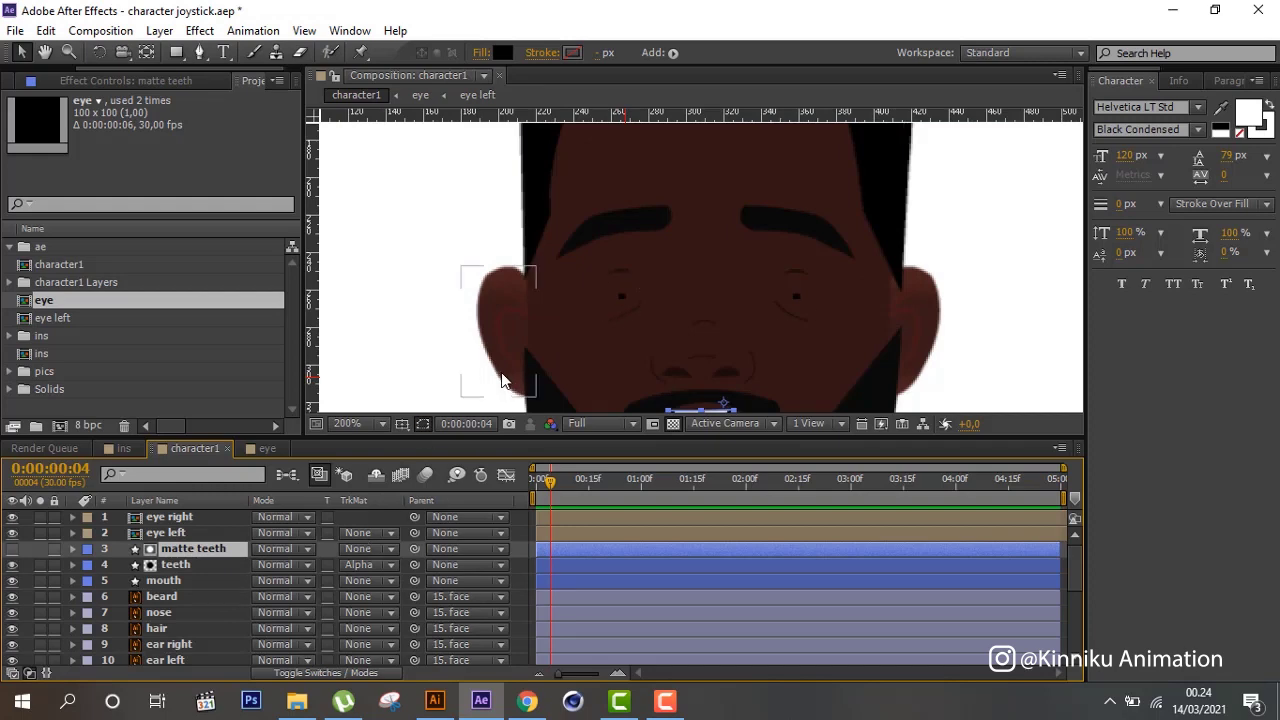
scroll(500, 377, down, 2)
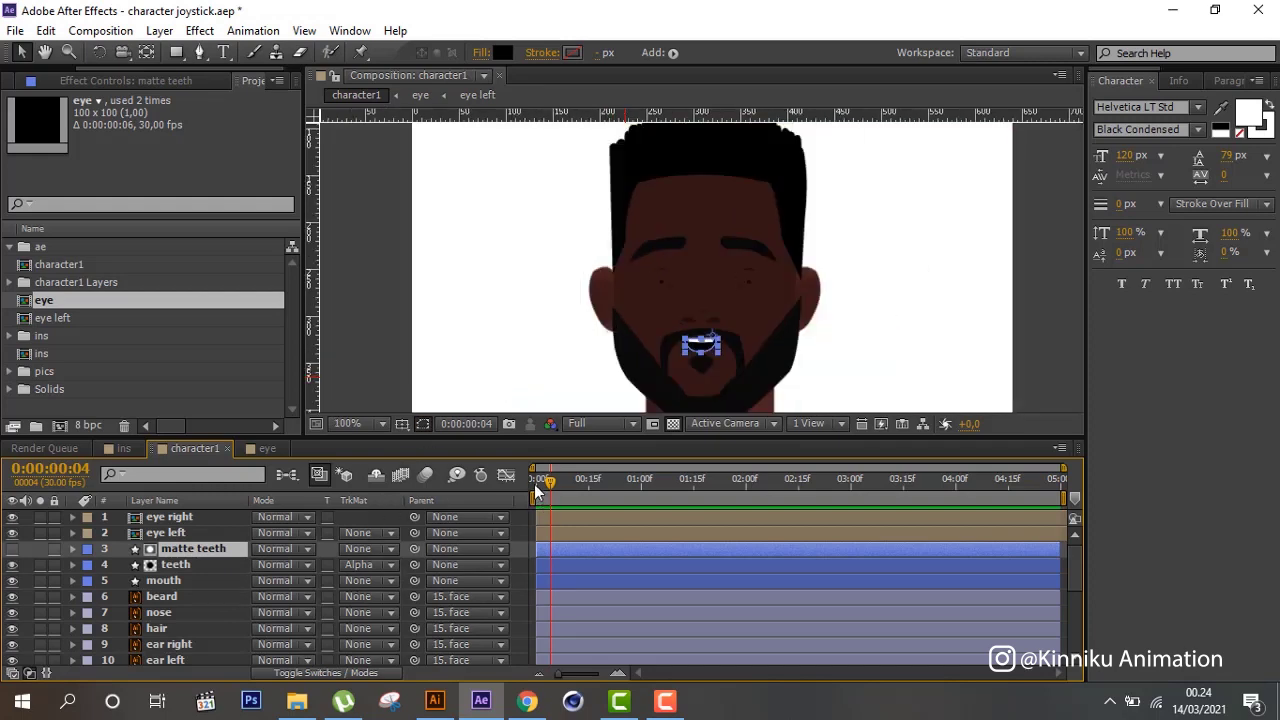
mouse_move(534, 484)
mouse_down()
mouse_move(552, 482)
mouse_move(520, 497)
mouse_up()
Show the teeth and mouth Path keyframes, then select matte teeth, teeth and mouth together.
click(157, 566)
key(u)
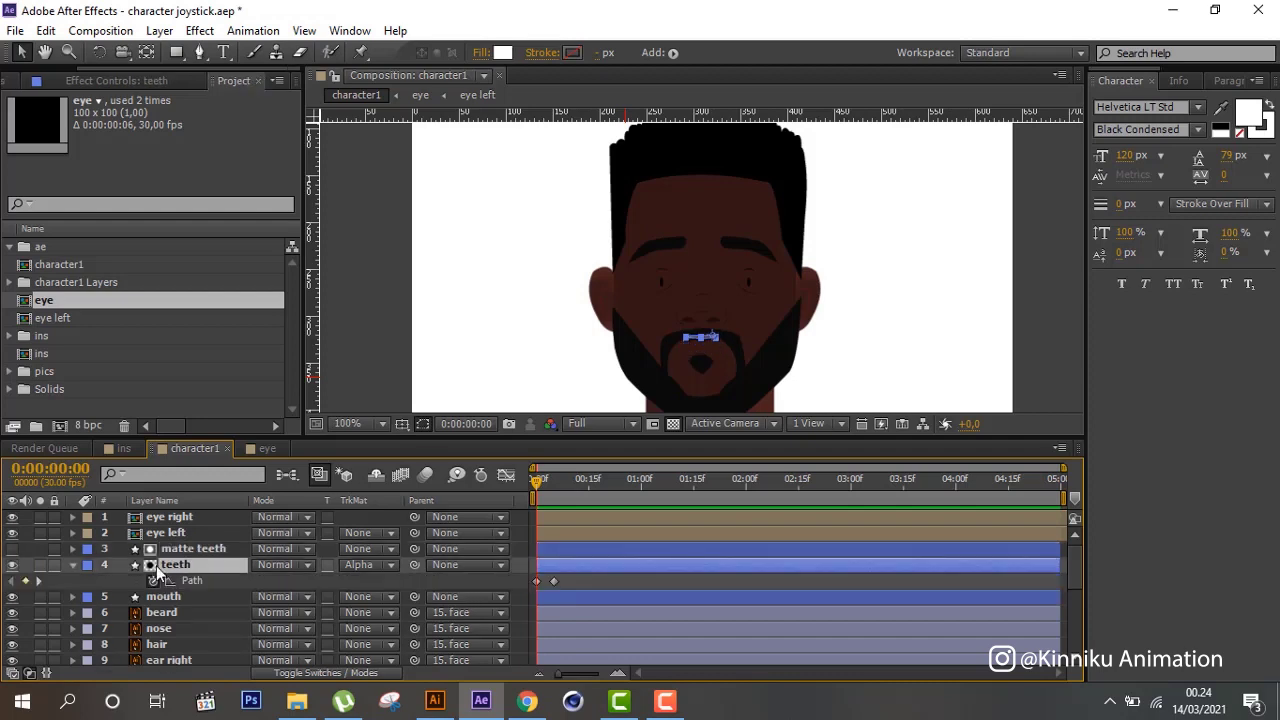
click(168, 598)
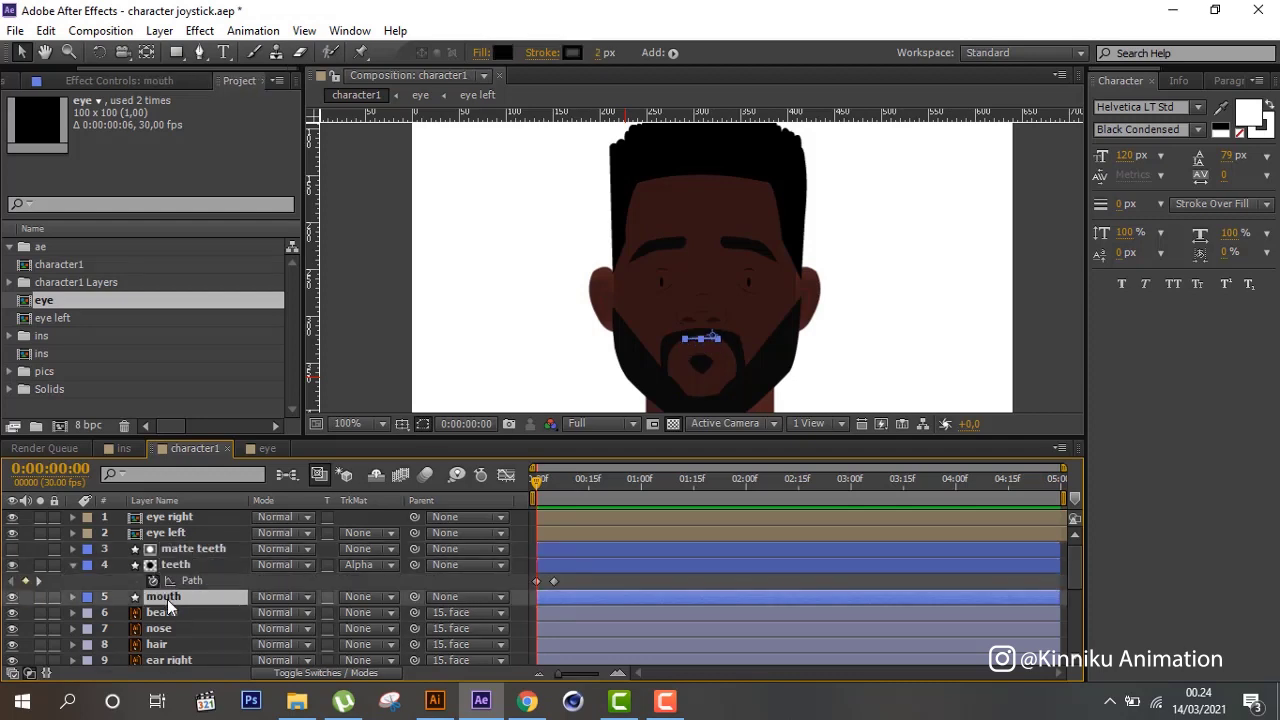
key(u)
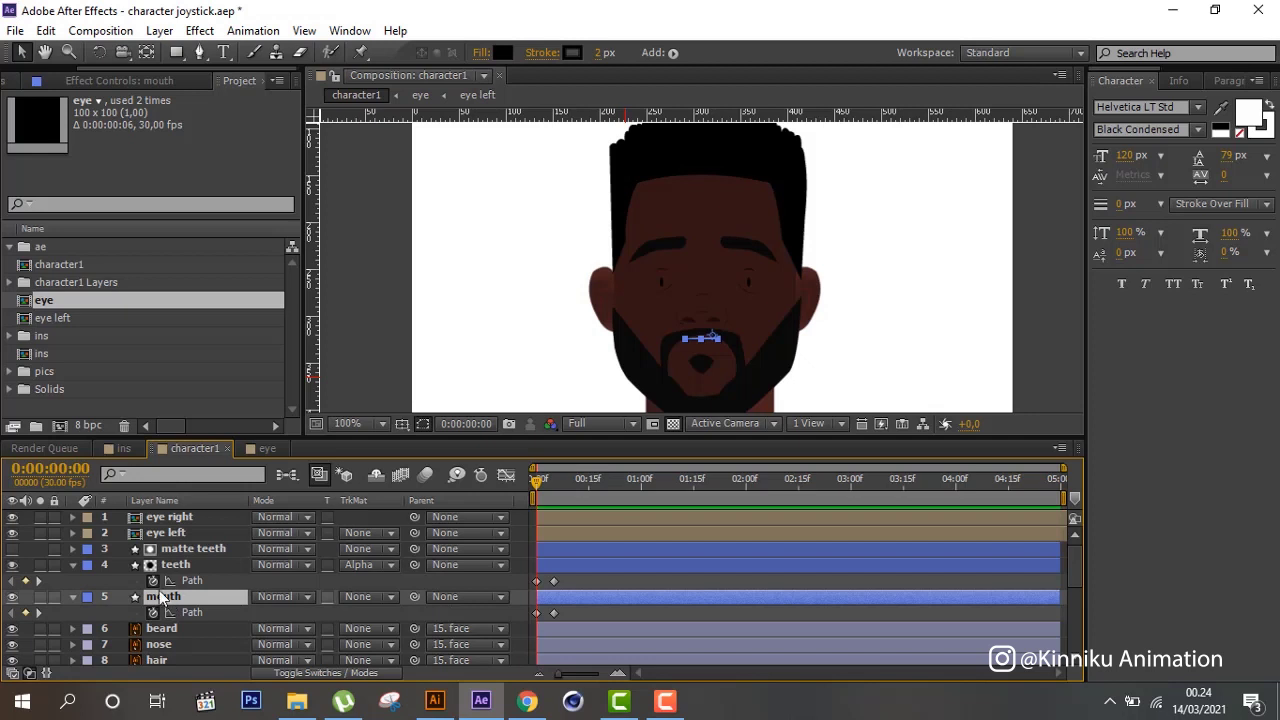
click(176, 552)
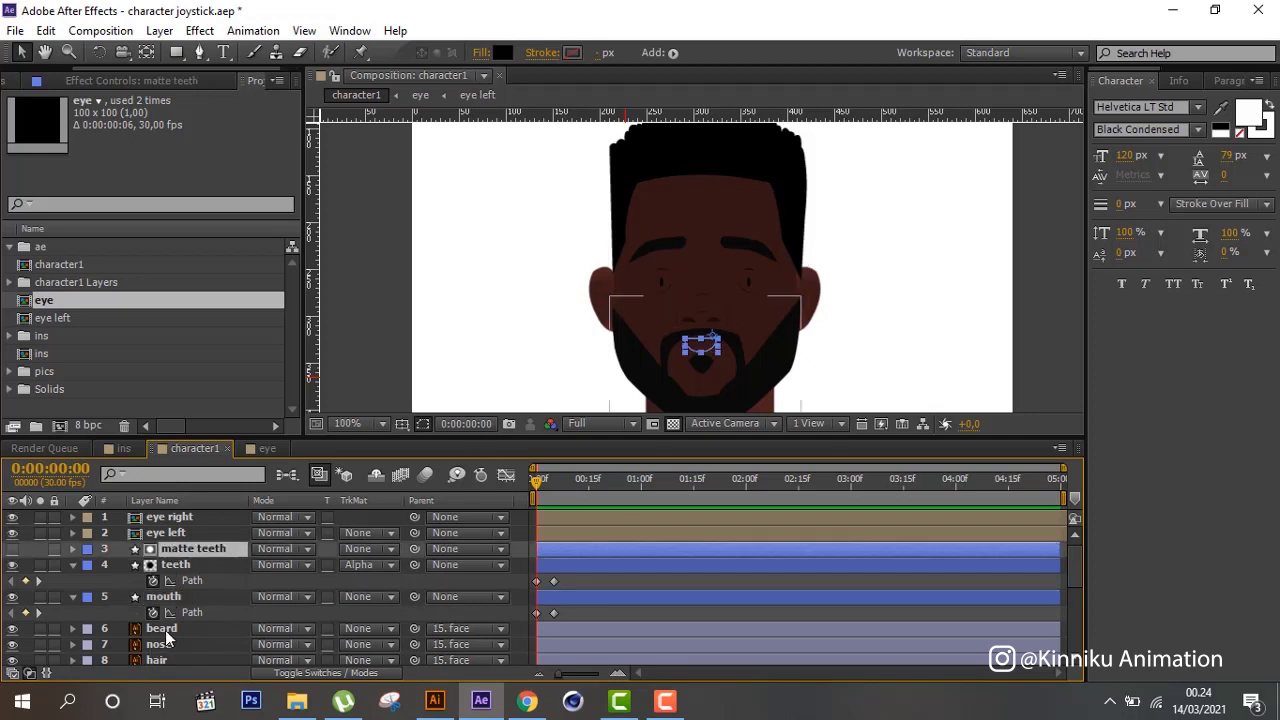
shift+click(176, 599)
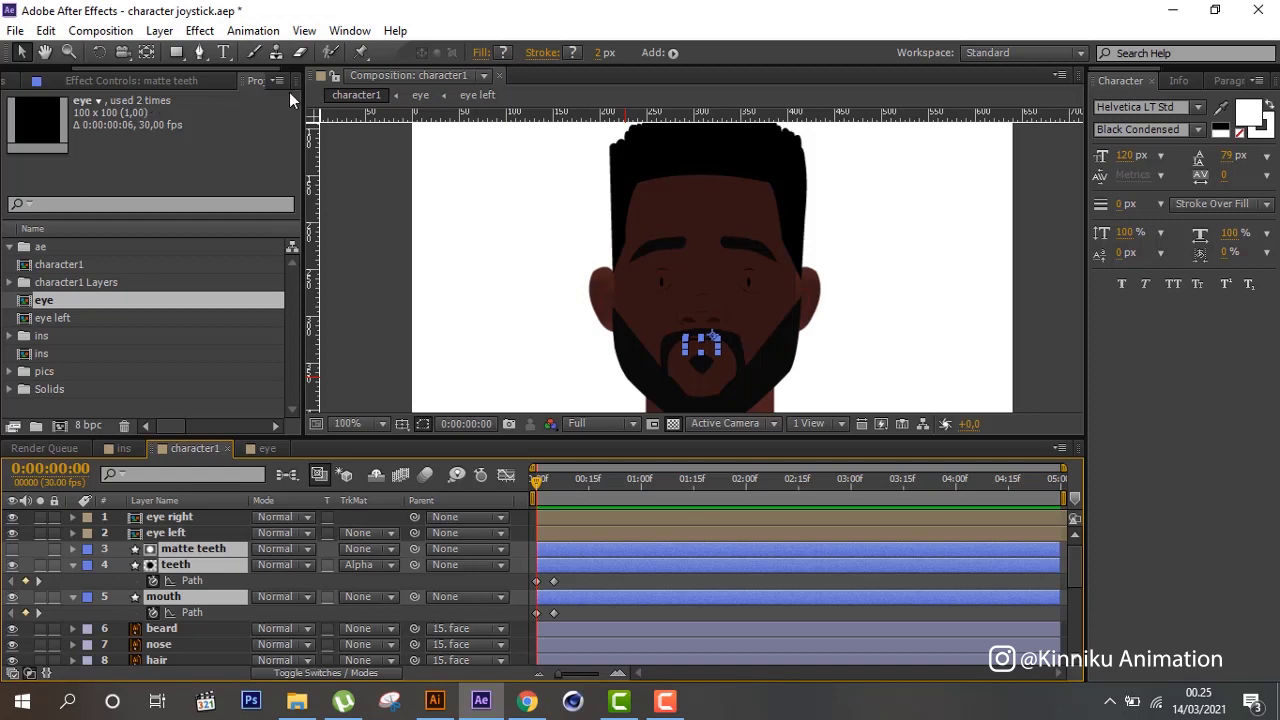
Pre-compose the three selected mouth layers as 'mouth' and open the [mouth] precomp.
click(158, 31)
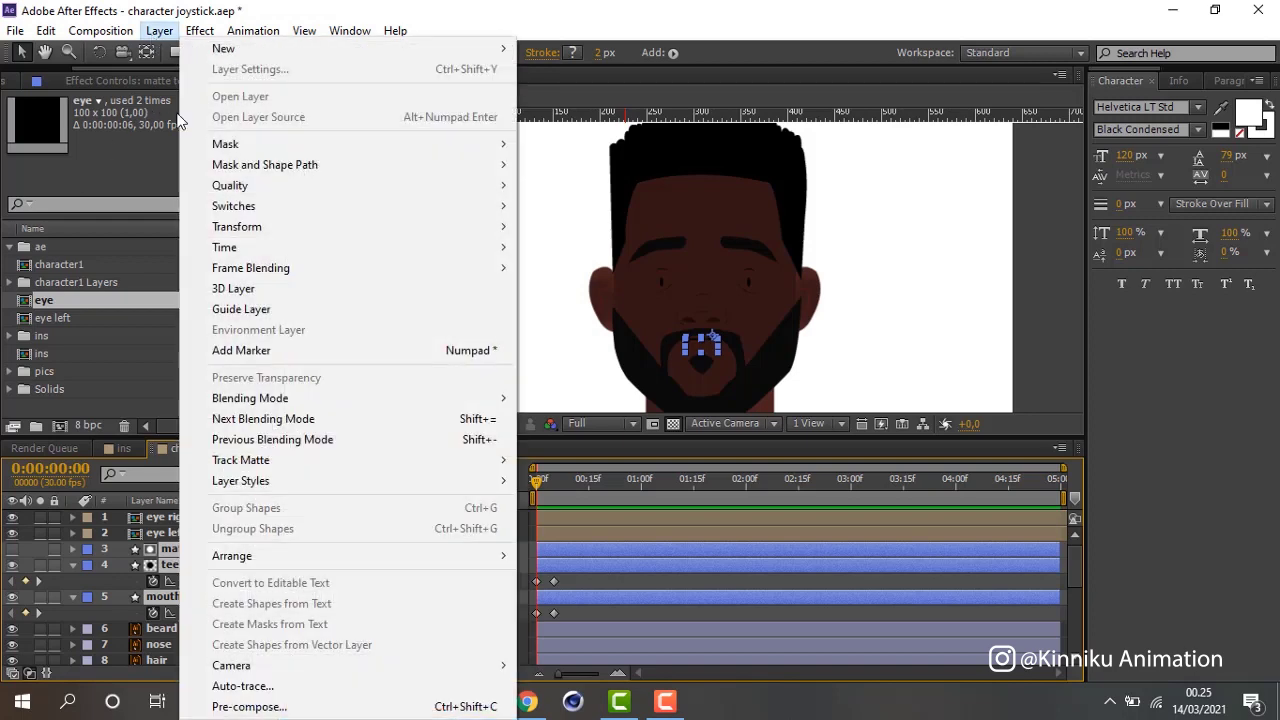
click(250, 707)
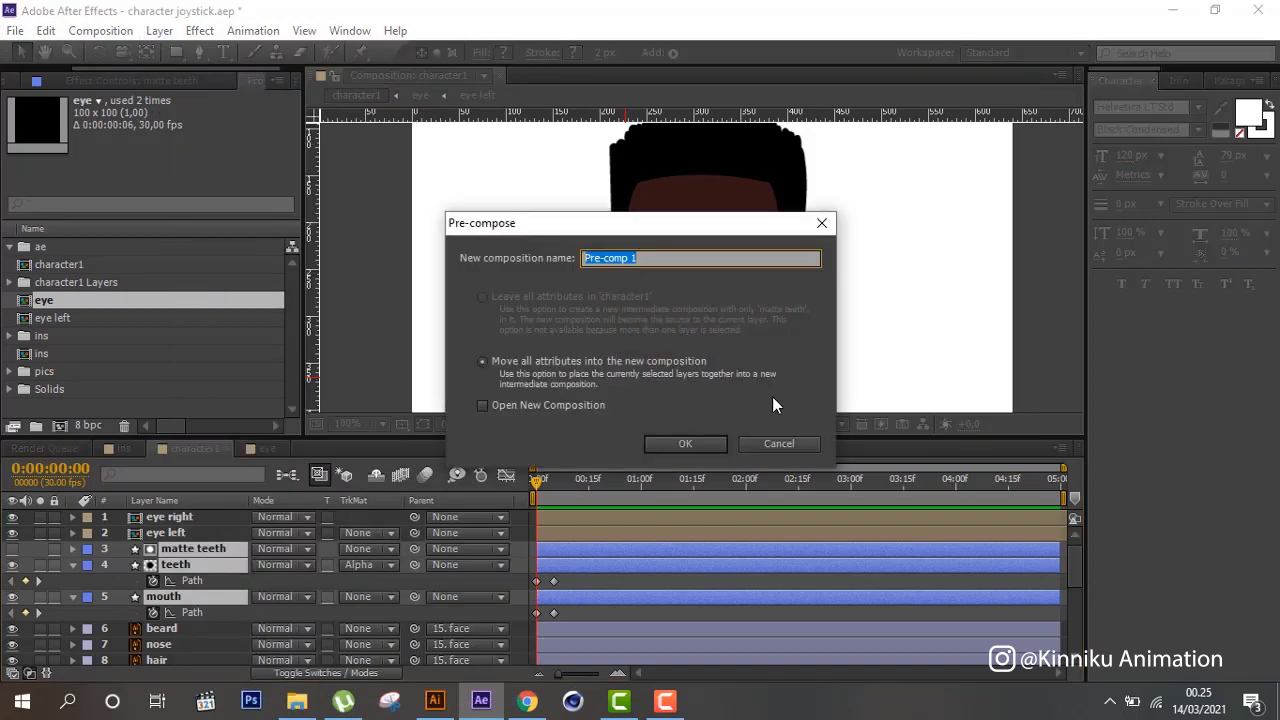
text(mouth)
key(Return)
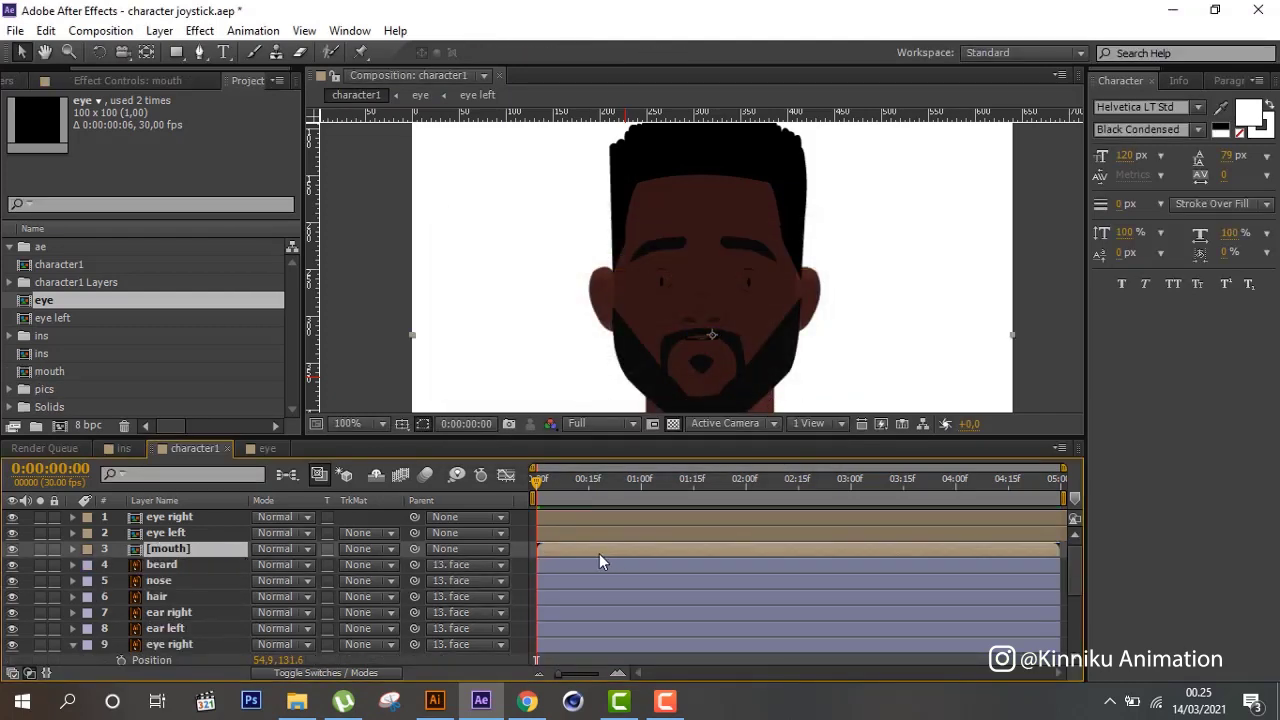
double_click(546, 552)
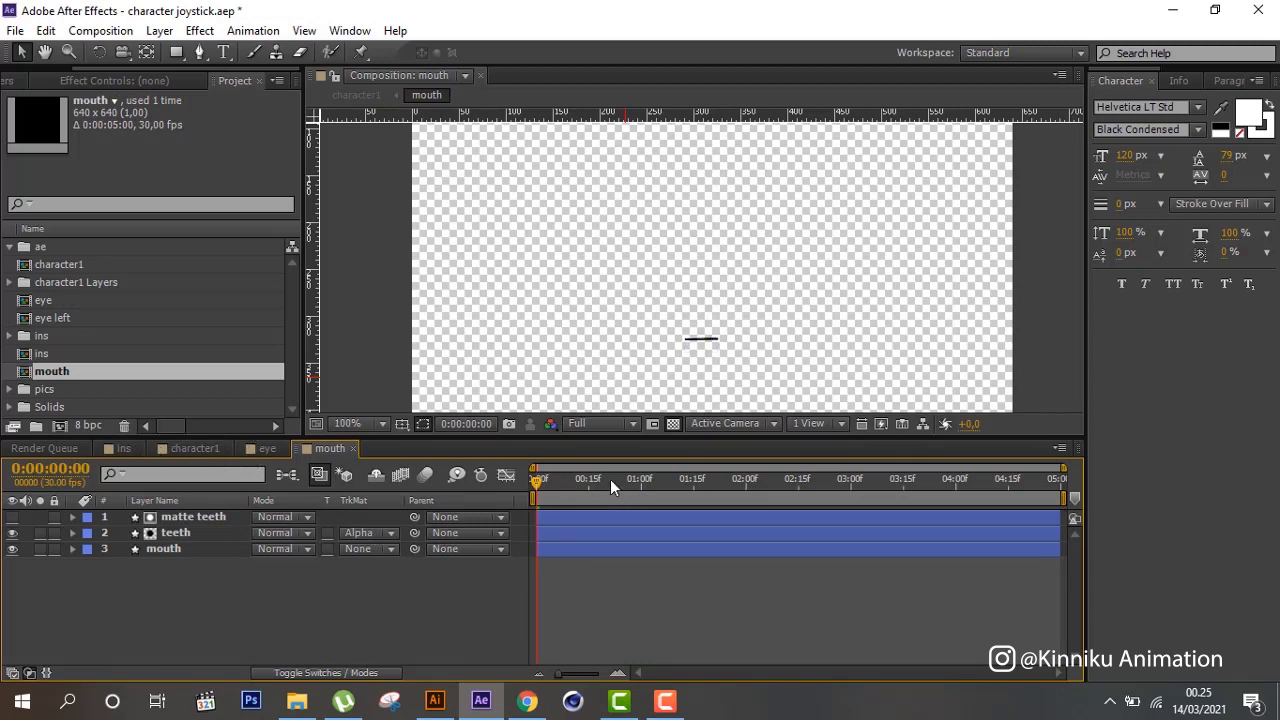
Set the mouth comp Duration to 0:00:00:06 in Composition Settings and preview its frames.
click(100, 30)
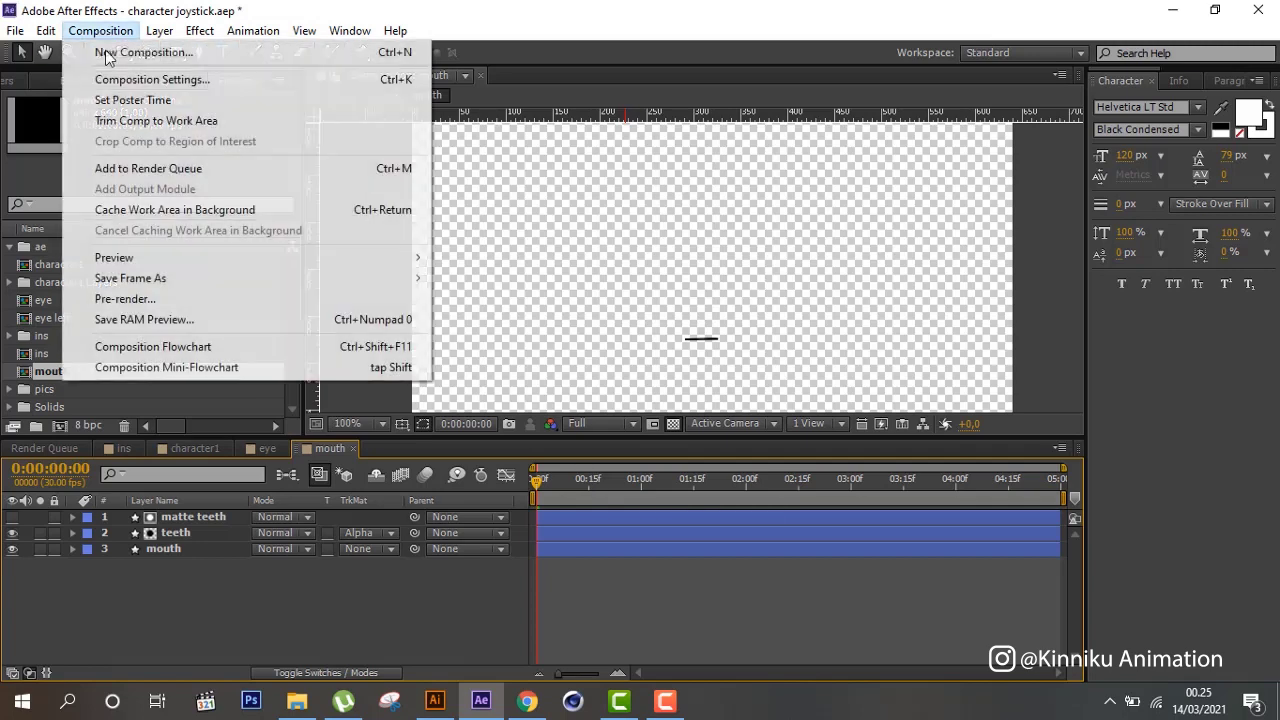
click(149, 82)
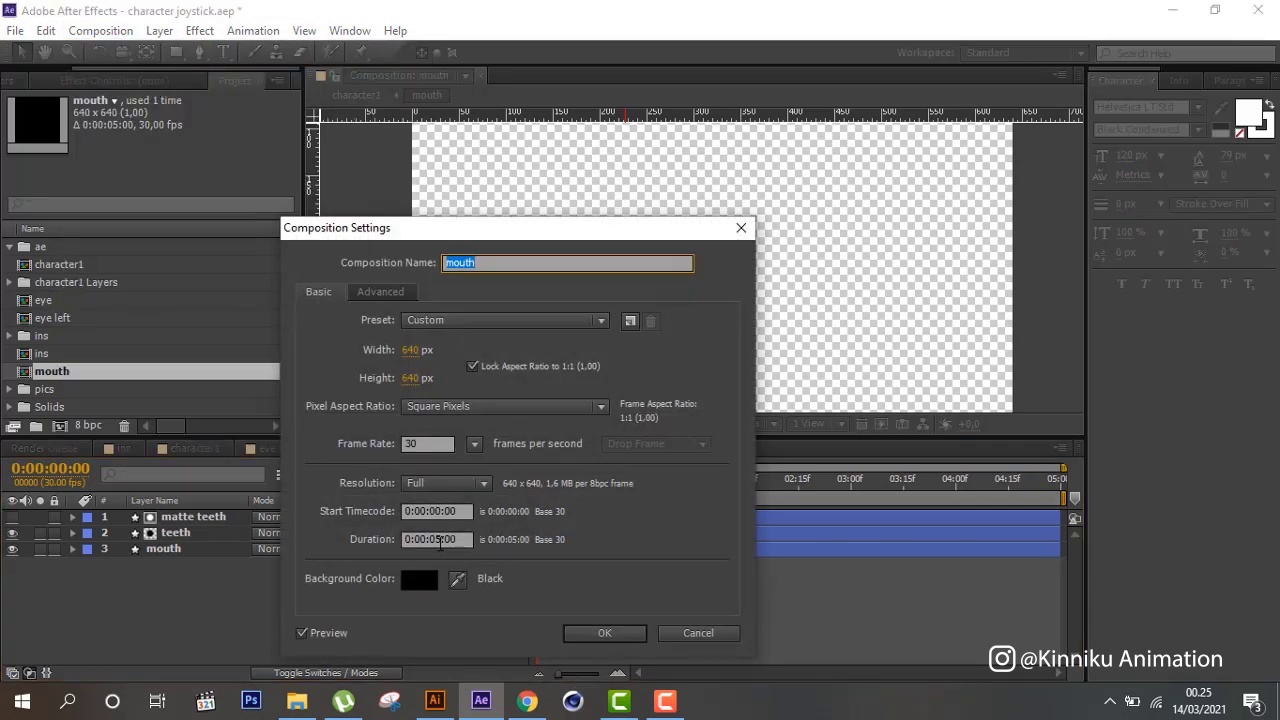
click(440, 540)
text(0)
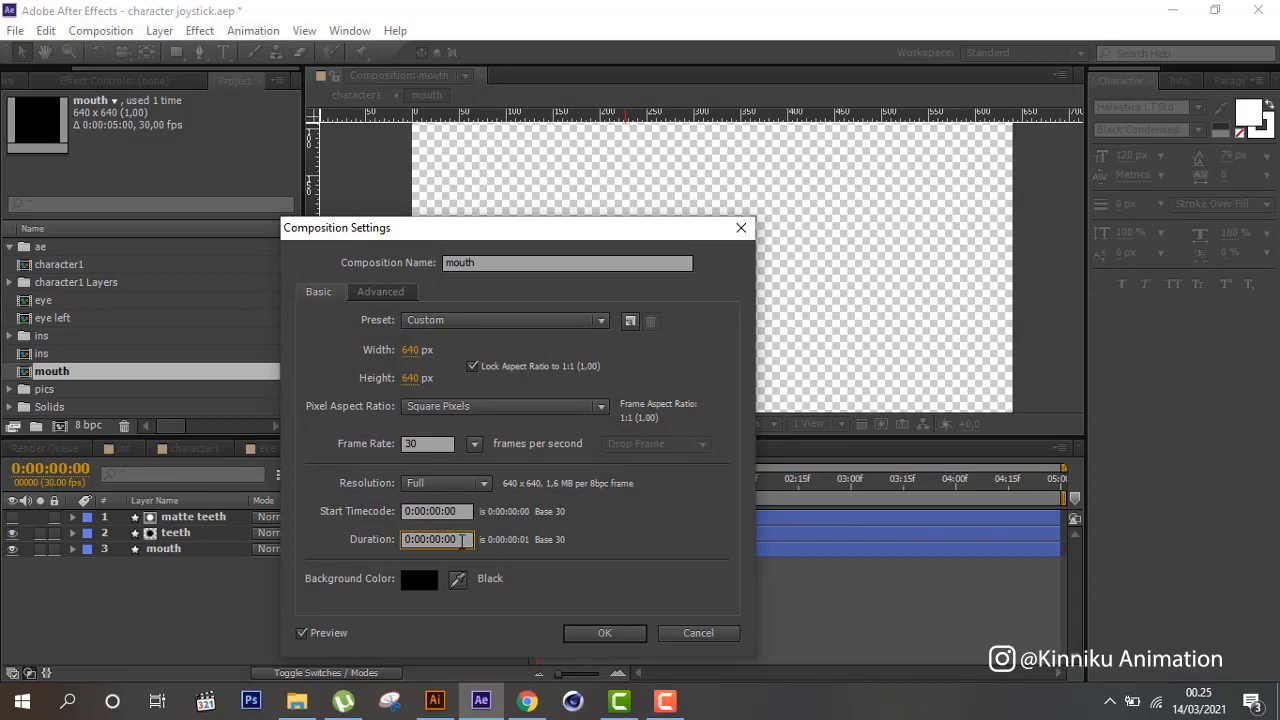
drag(461, 540, 449, 540)
text(0)
key(Return)
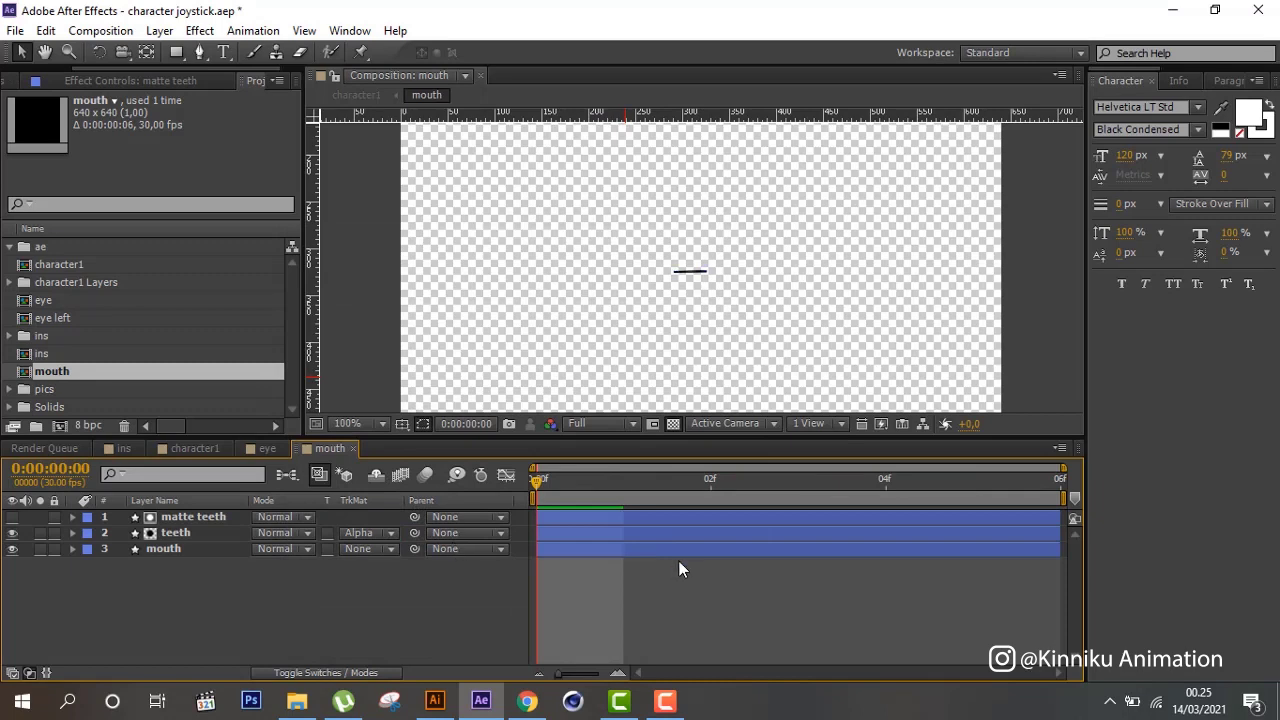
drag(620, 490, 385, 527)
key(space)
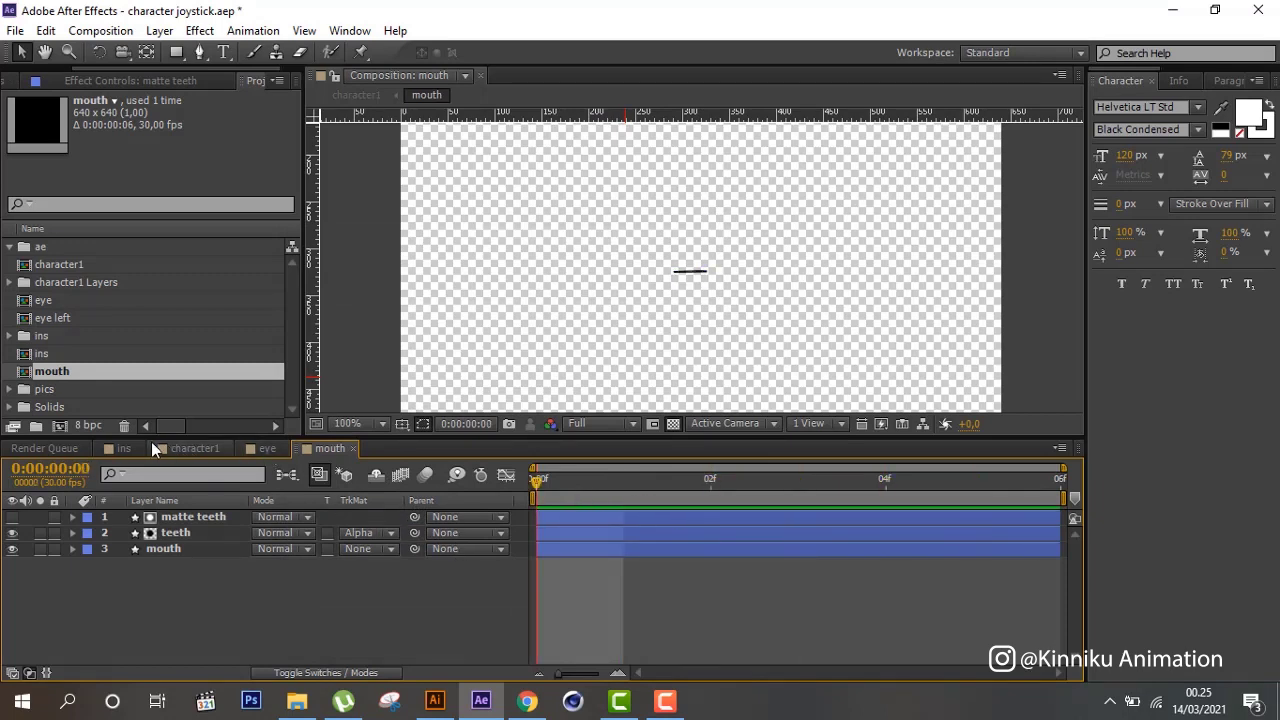
In character1, enable Time Remapping on the [mouth] layer and scrub to check its shapes.
click(189, 449)
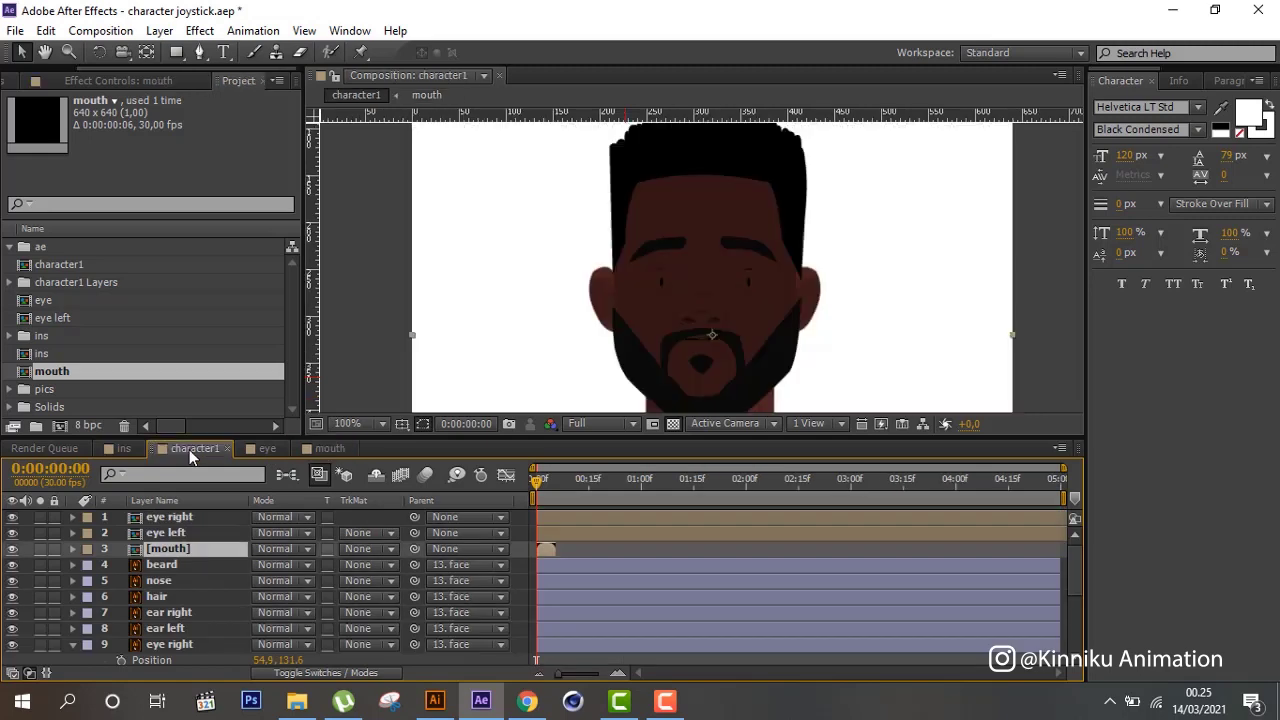
right_click(548, 560)
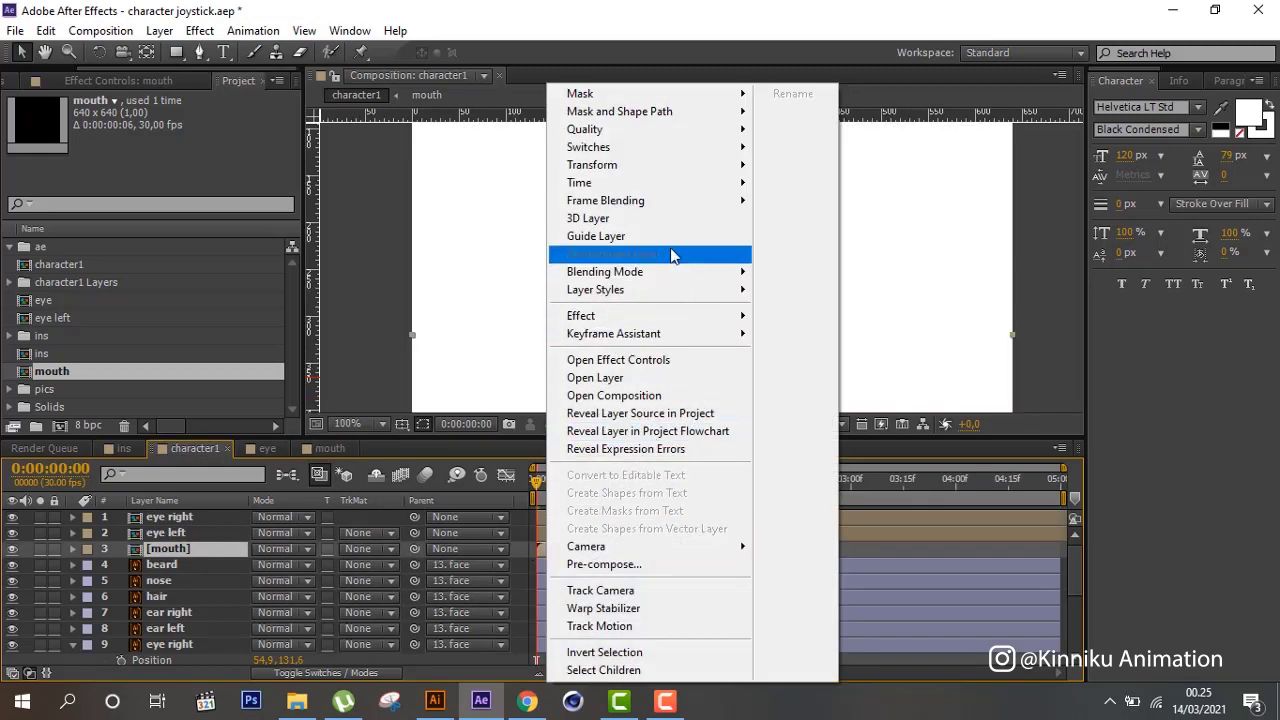
mouse_move(648, 190)
click(785, 184)
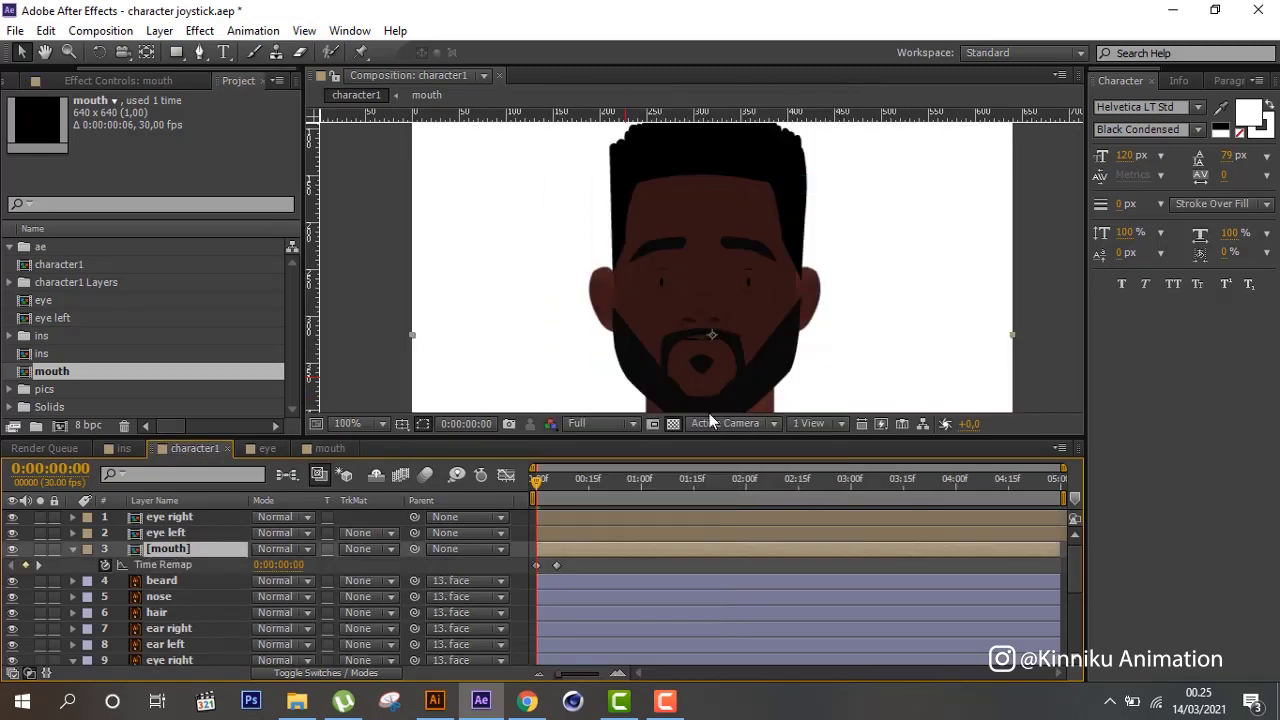
drag(541, 484, 530, 487)
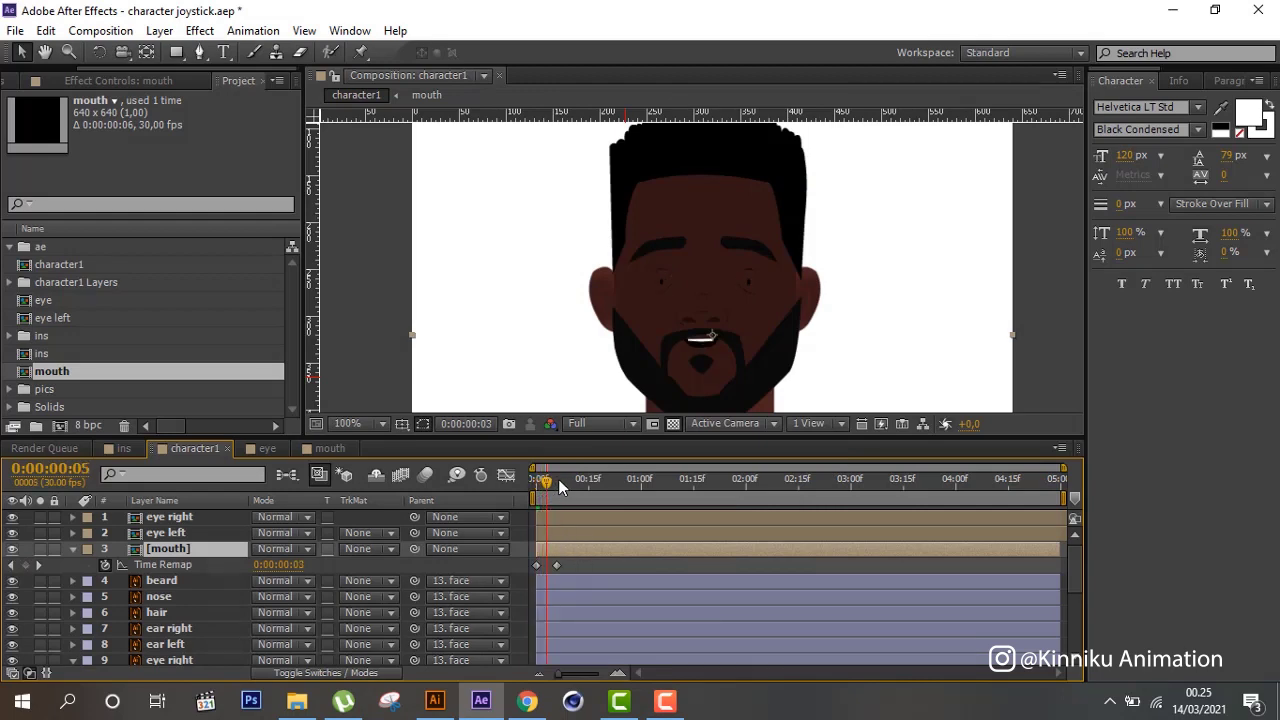
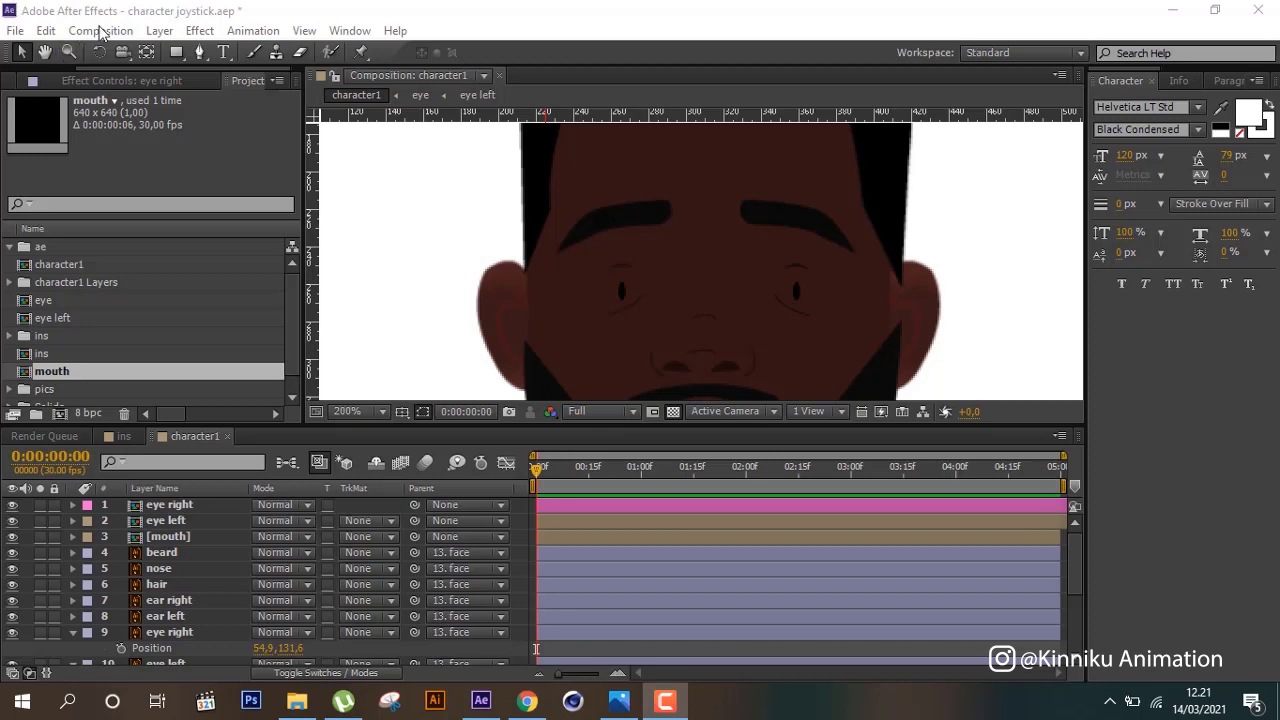
Add a Null Object layer at the top of character1 and name it 'null head'.
click(314, 672)
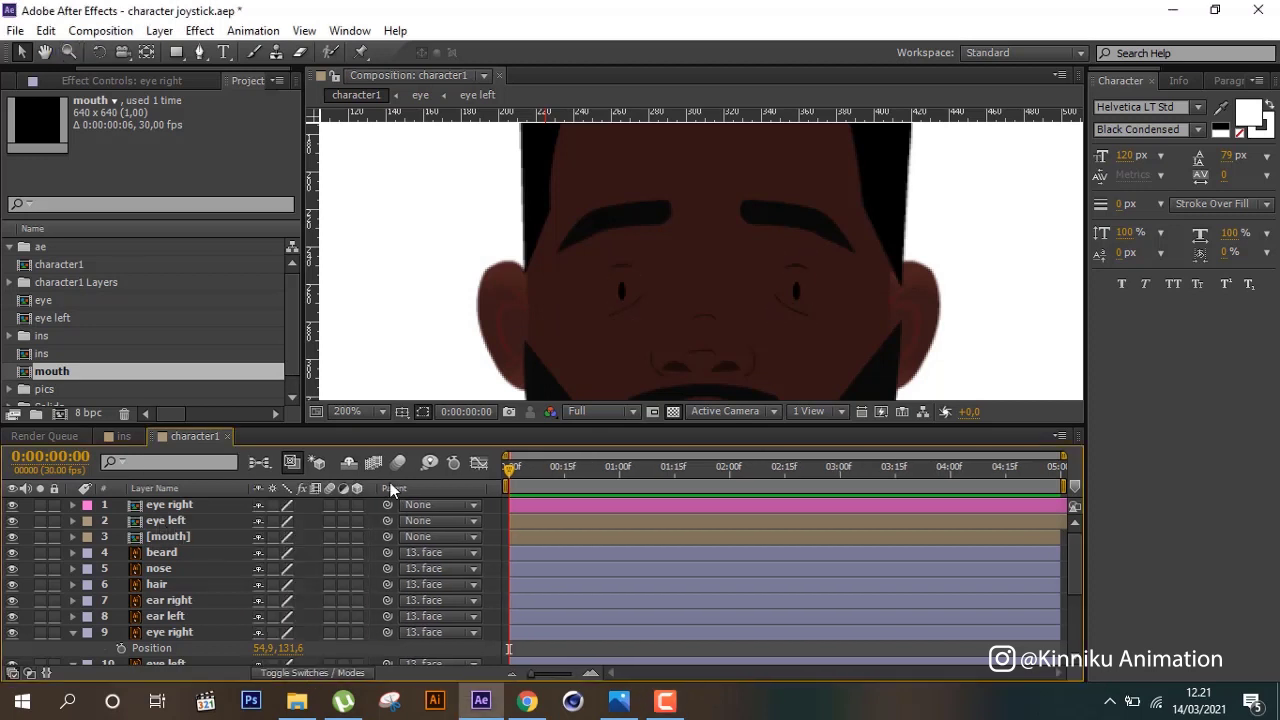
right_click(312, 518)
mouse_move(383, 324)
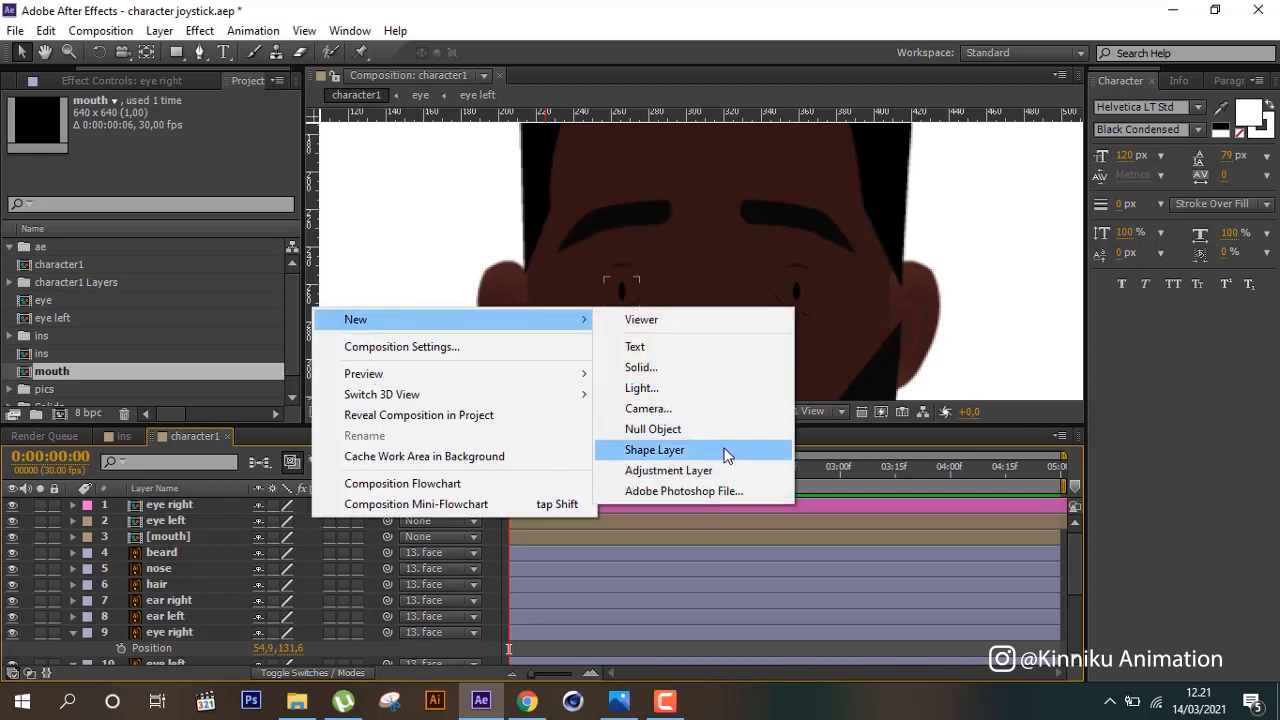
click(722, 438)
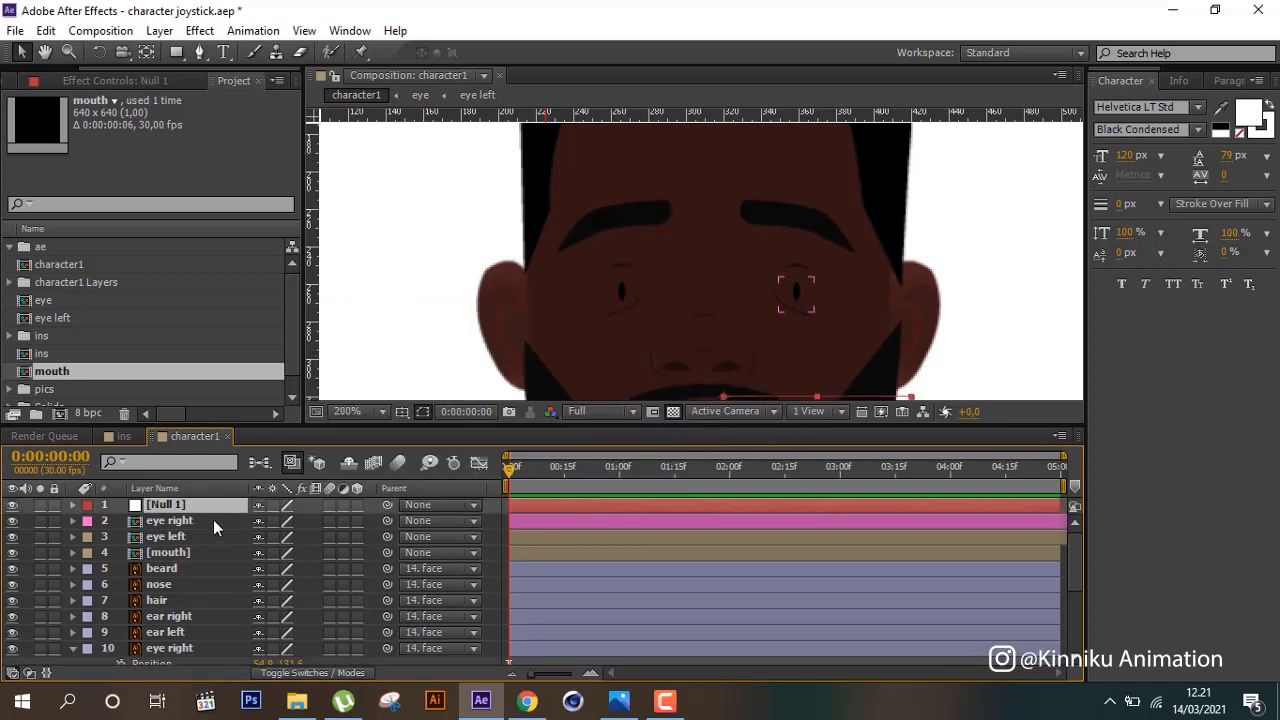
key(Return)
text(null)
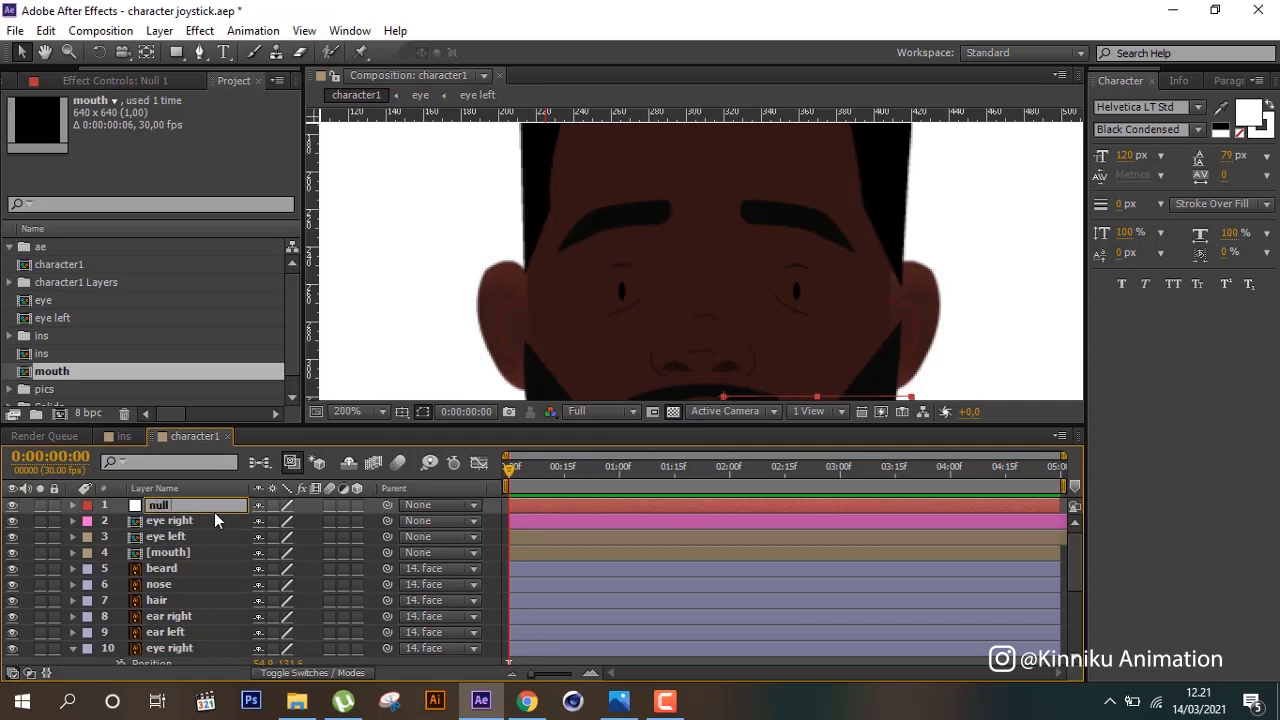
text( head)
key(Return)
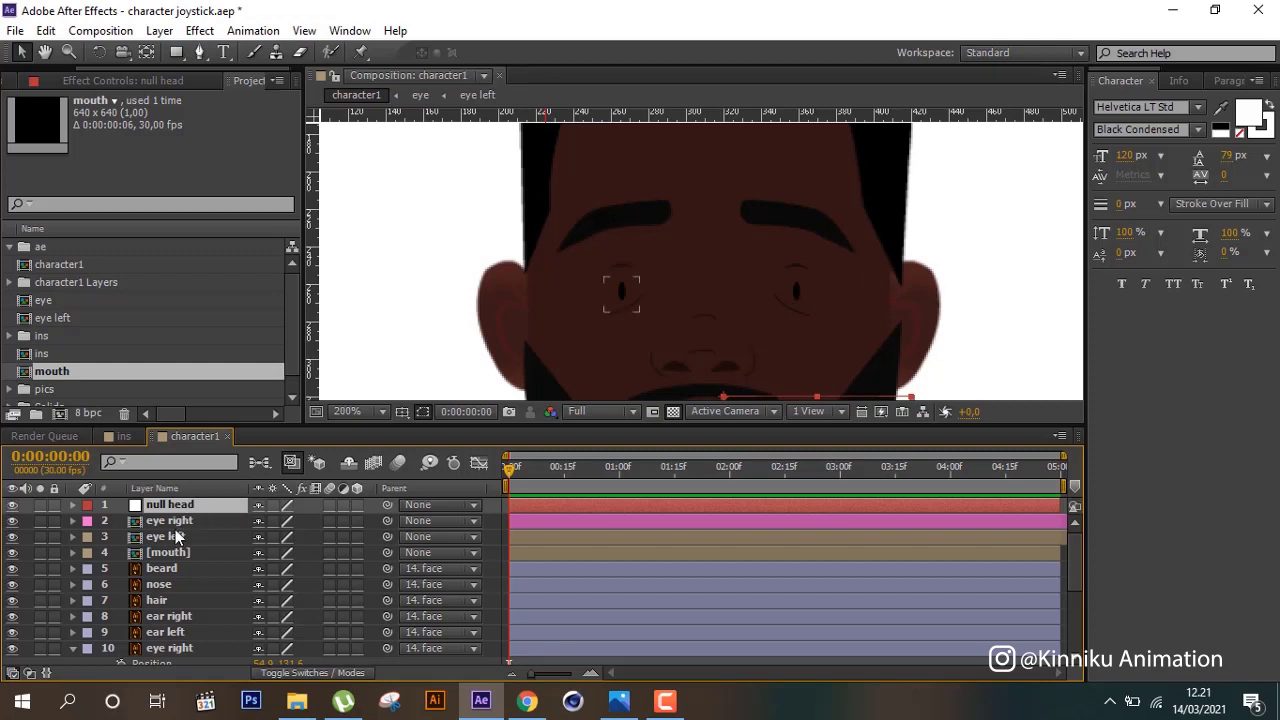
Parent the eye right, eye left and mouth layers to null head.
click(188, 521)
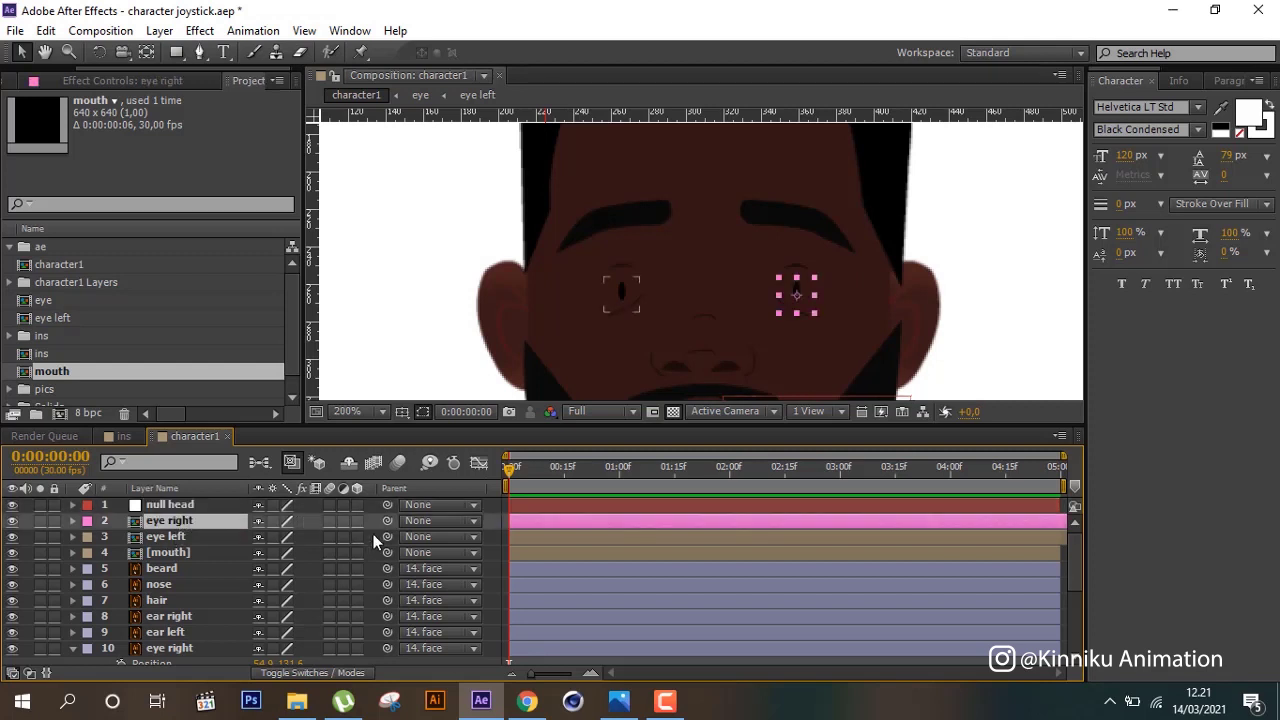
drag(386, 521, 225, 506)
drag(386, 537, 214, 504)
click(220, 552)
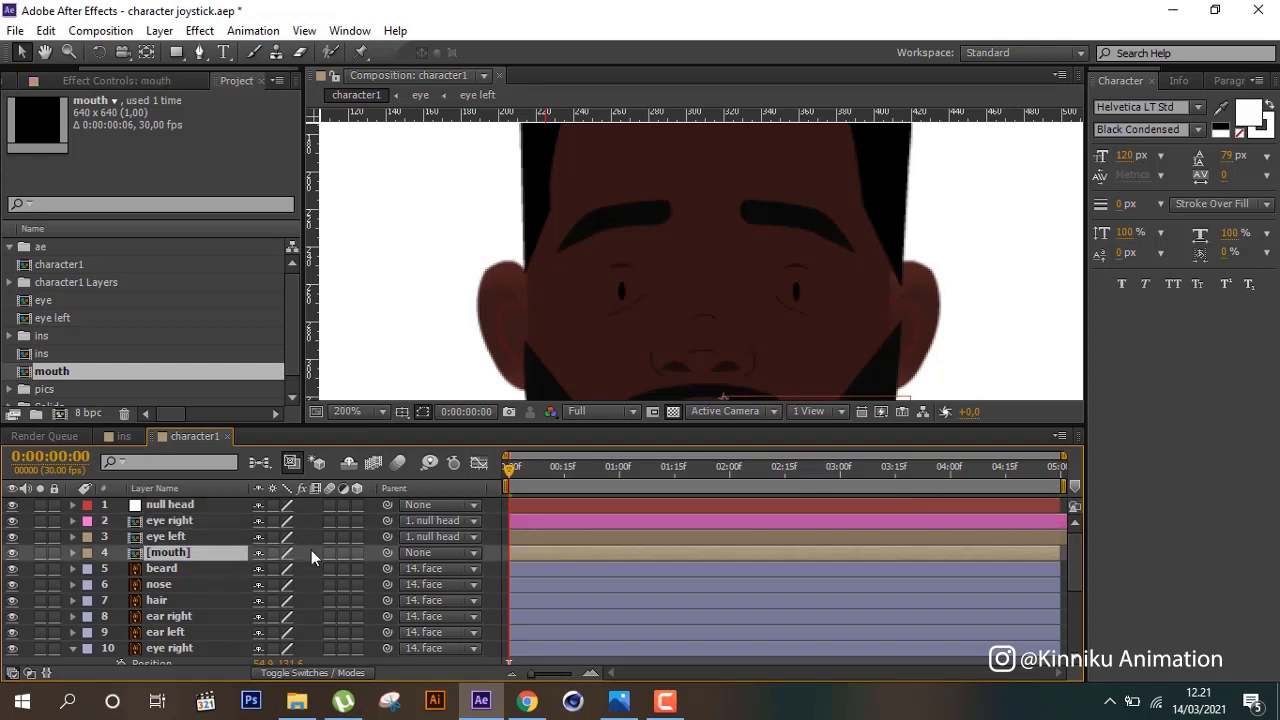
drag(387, 553, 216, 502)
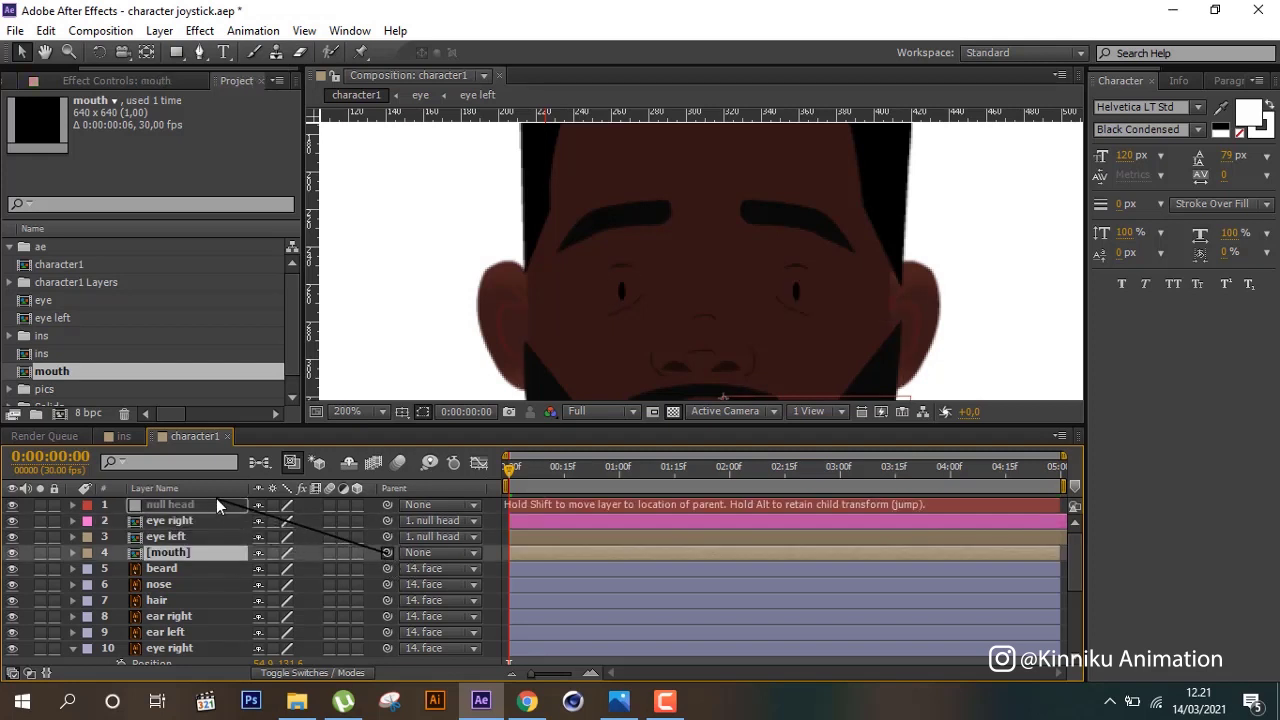
Parent the beard, nose and hair layers to null head as well.
click(208, 569)
key(comma)
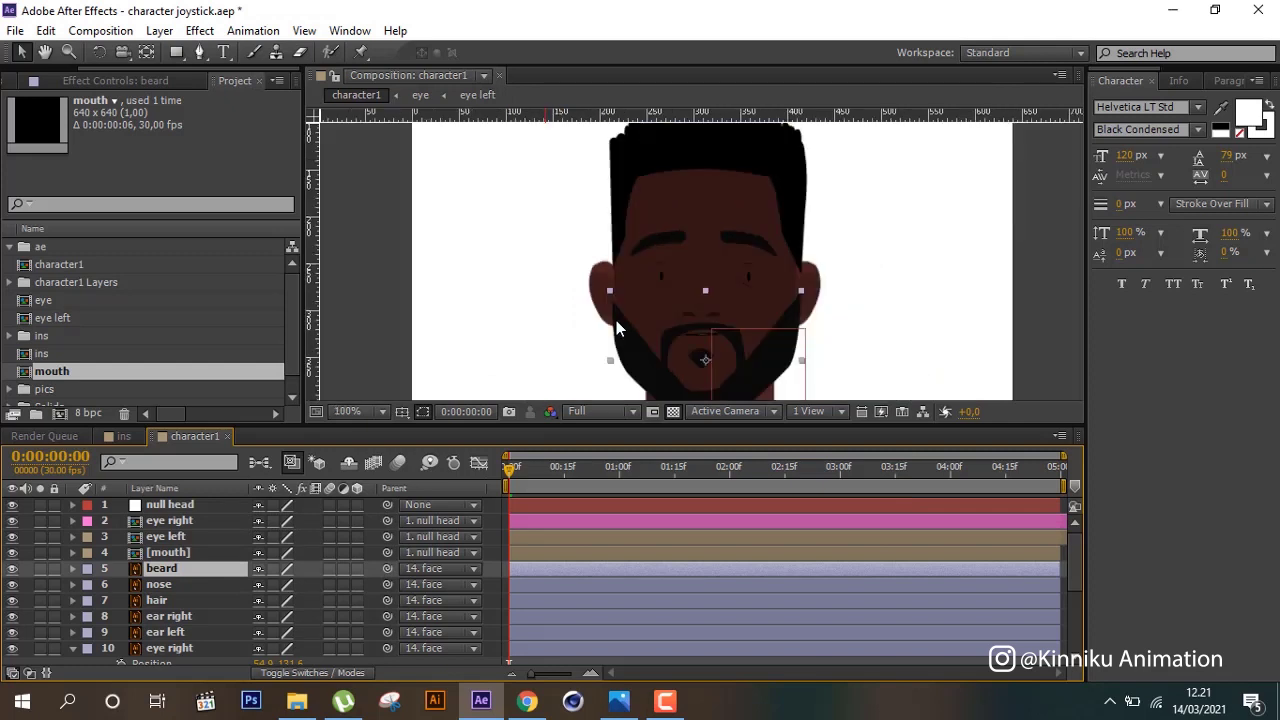
key(period)
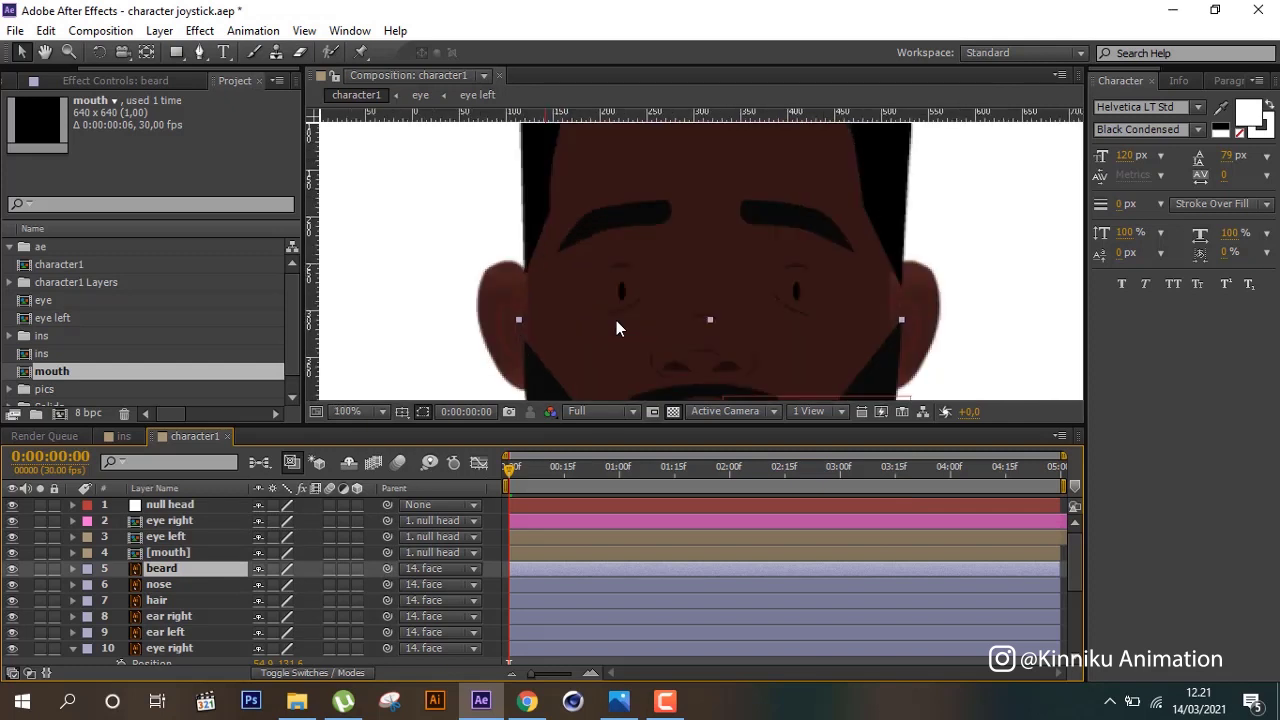
key(comma)
drag(387, 569, 191, 504)
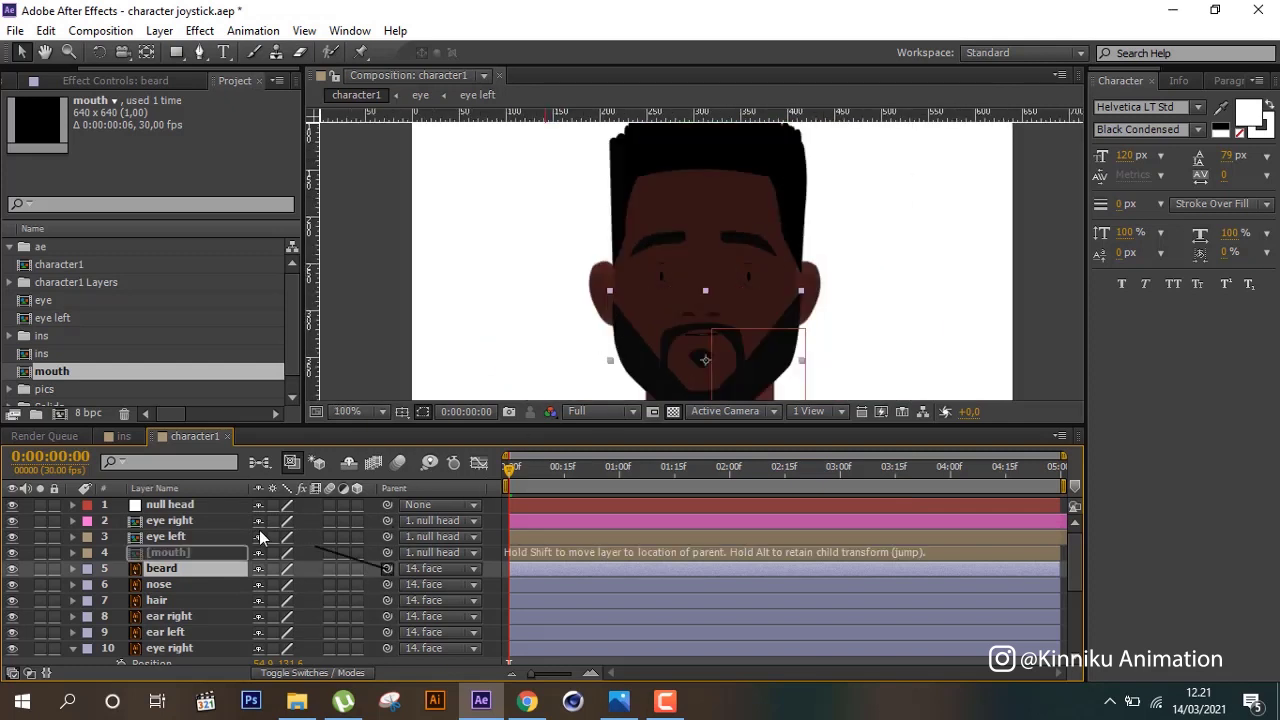
click(186, 584)
drag(387, 584, 185, 504)
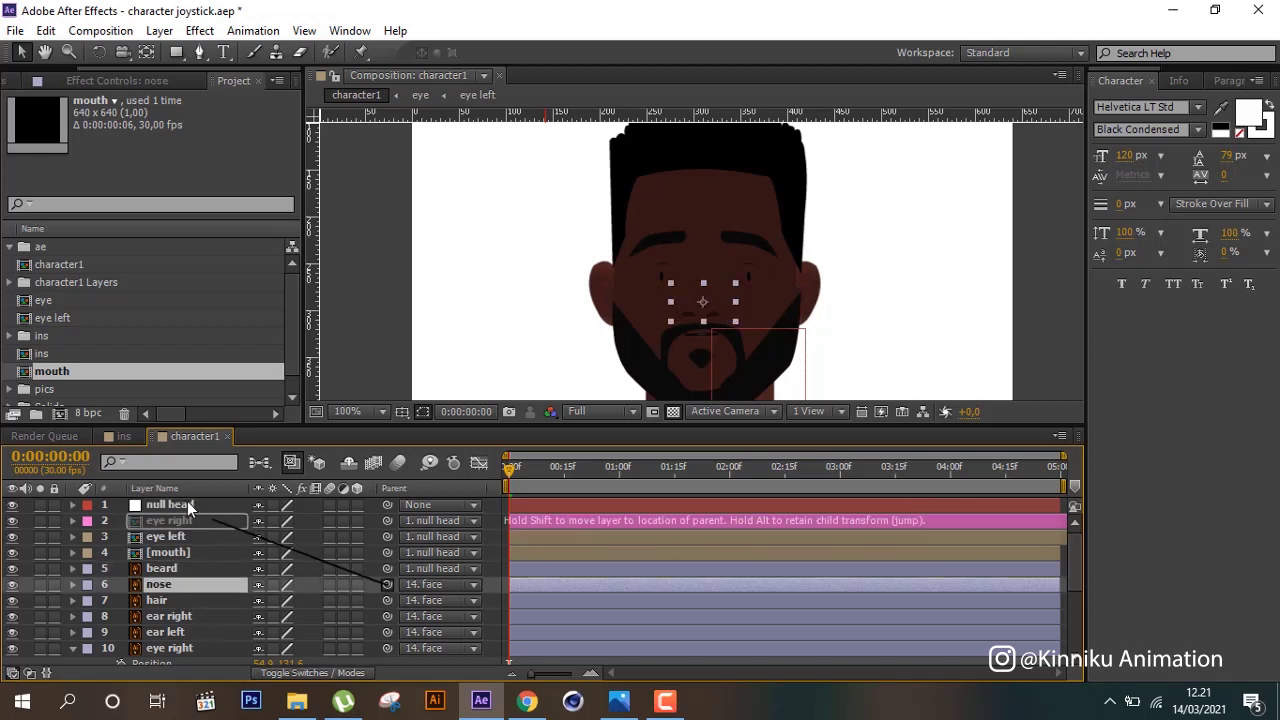
click(194, 605)
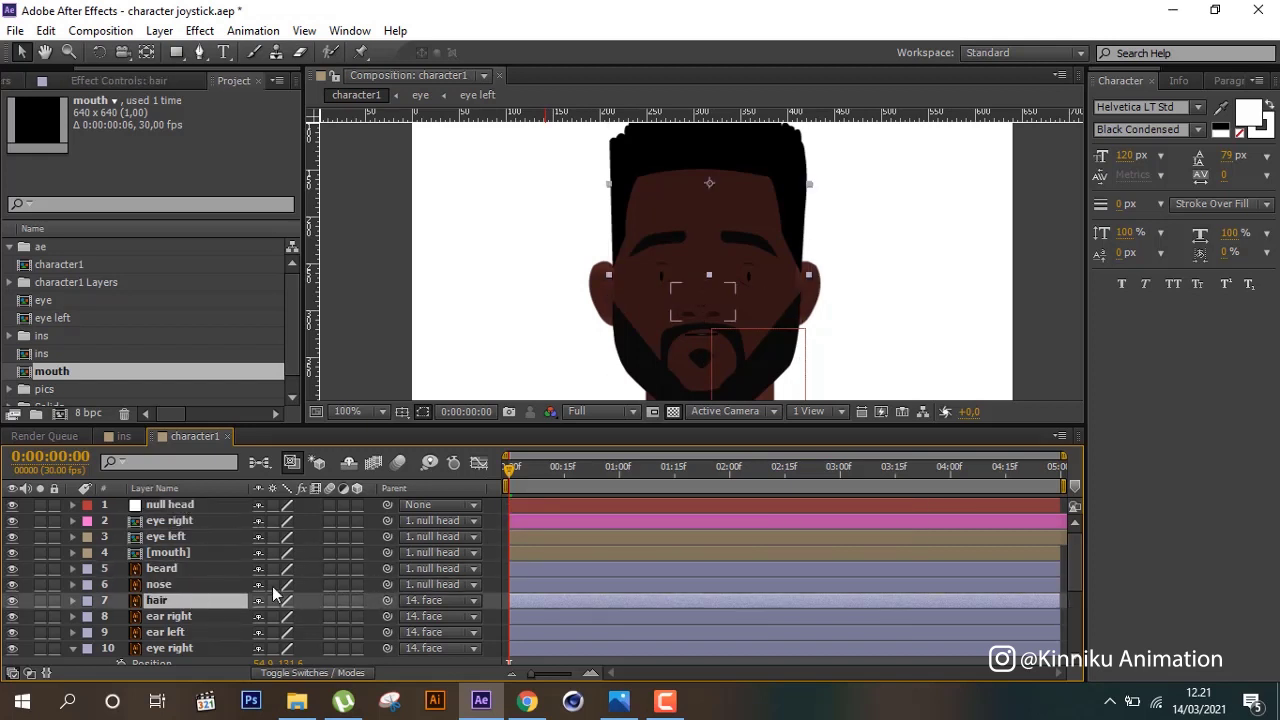
drag(387, 600, 193, 502)
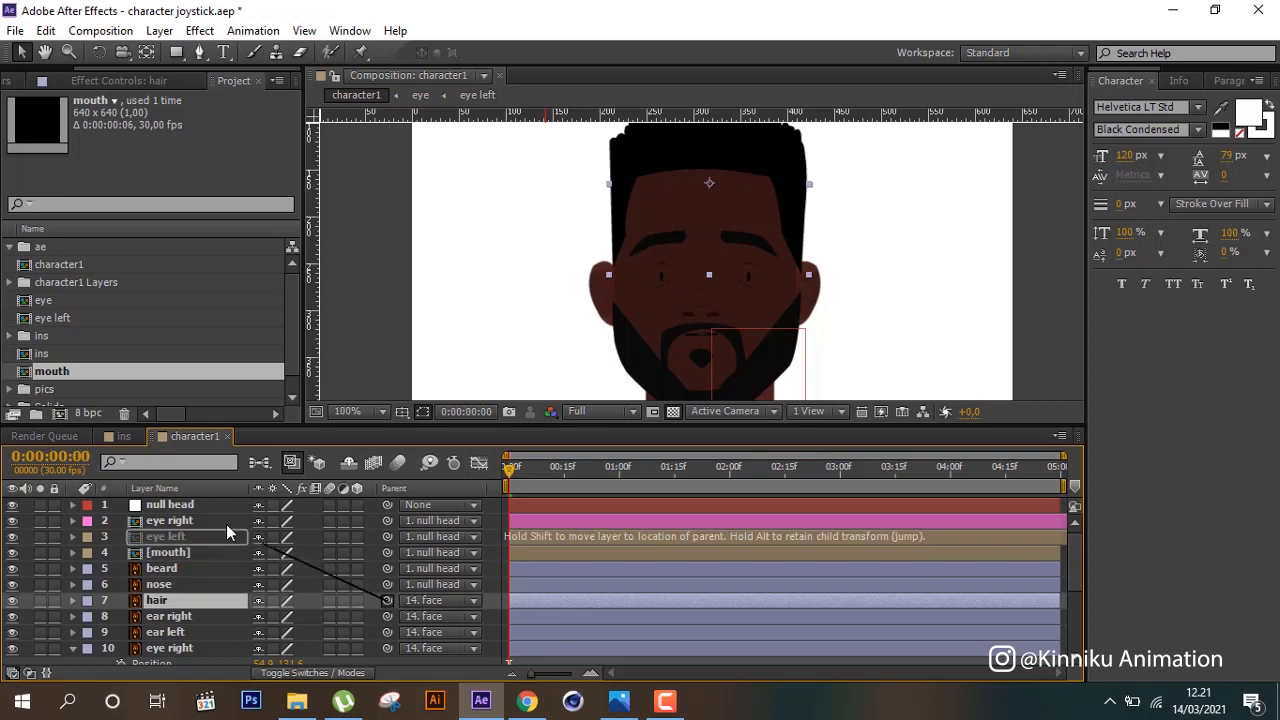
click(198, 616)
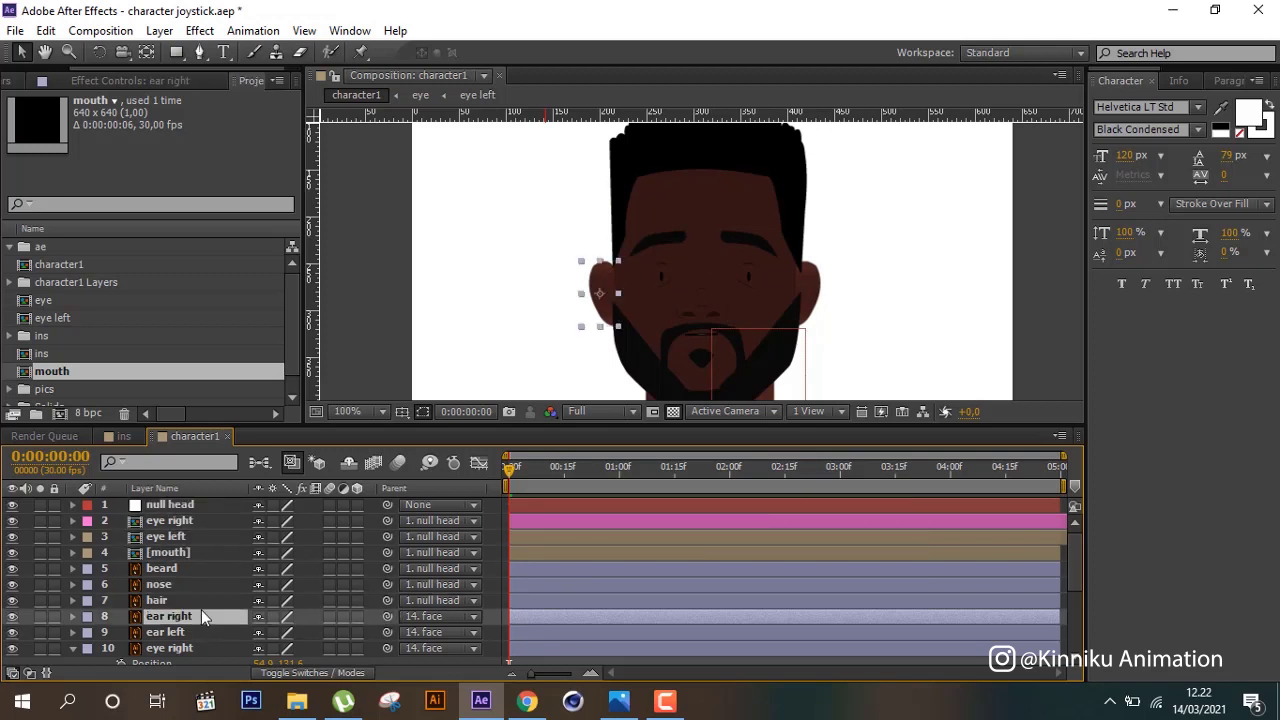
scroll(201, 609, down, 1)
click(193, 602)
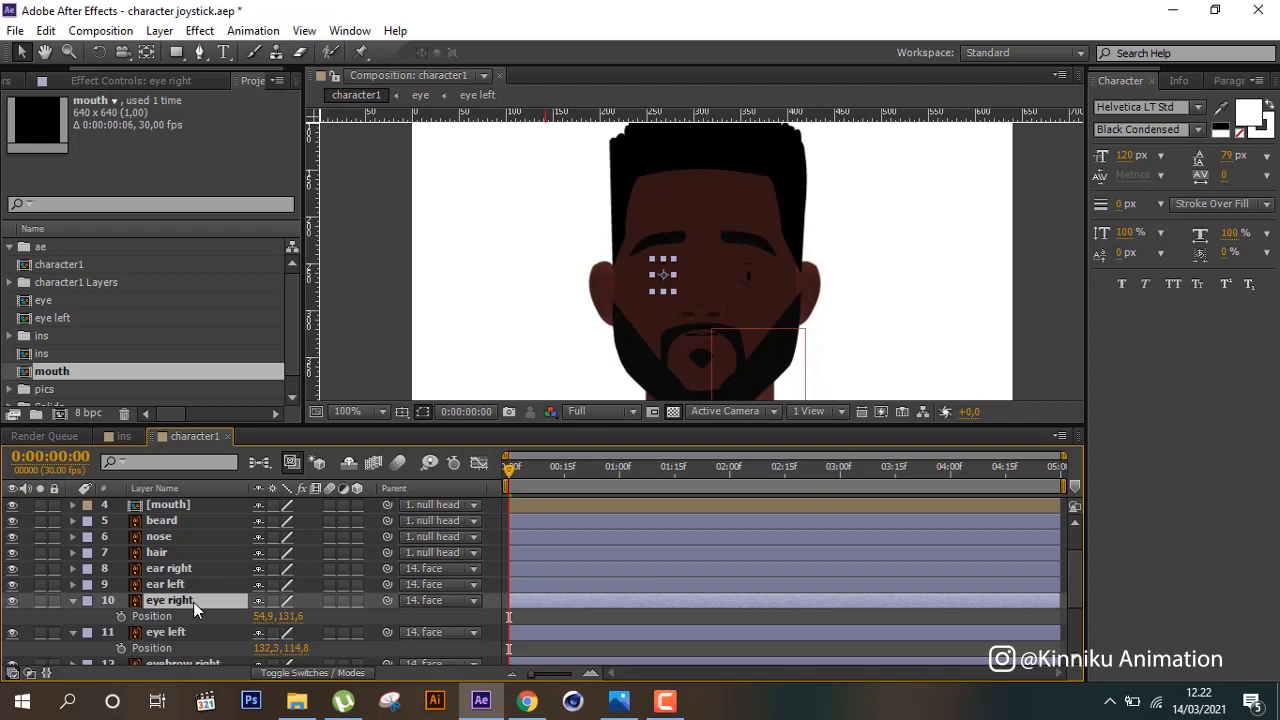
Rename the lower eye right and eye left layers to 'scar right' and 'scar left'.
key(Return)
double_click(149, 601)
text(sc)
text(ar)
click(155, 634)
key(Return)
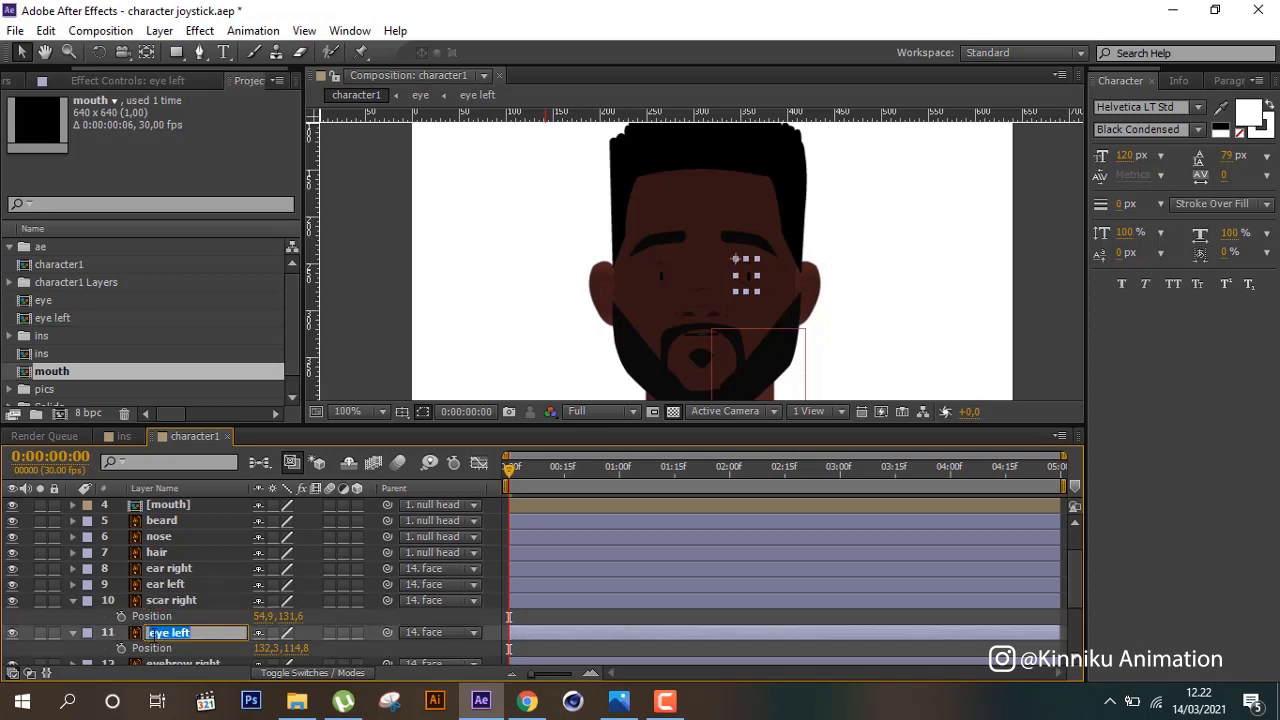
double_click(157, 633)
text(sc)
text(ar)
key(Return)
Pick-whip scar right and scar left to the null head layer.
drag(388, 599, 211, 499)
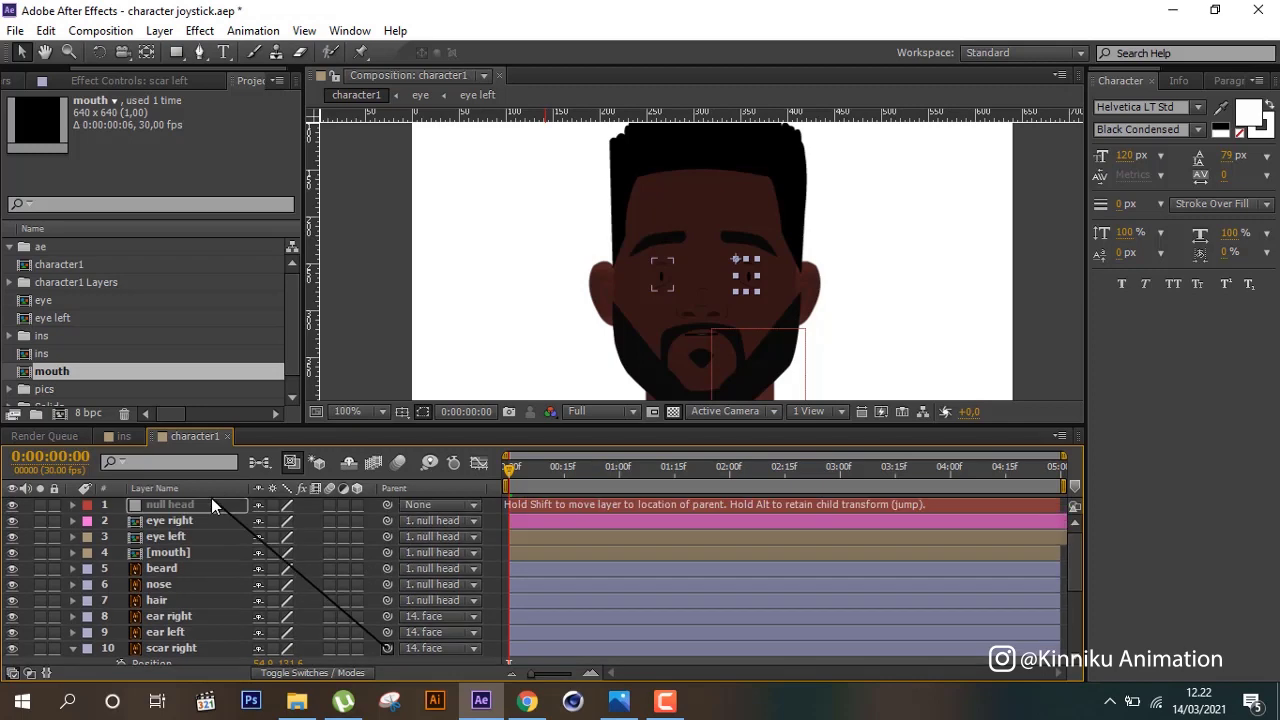
drag(211, 499, 211, 498)
scroll(350, 599, down, 3)
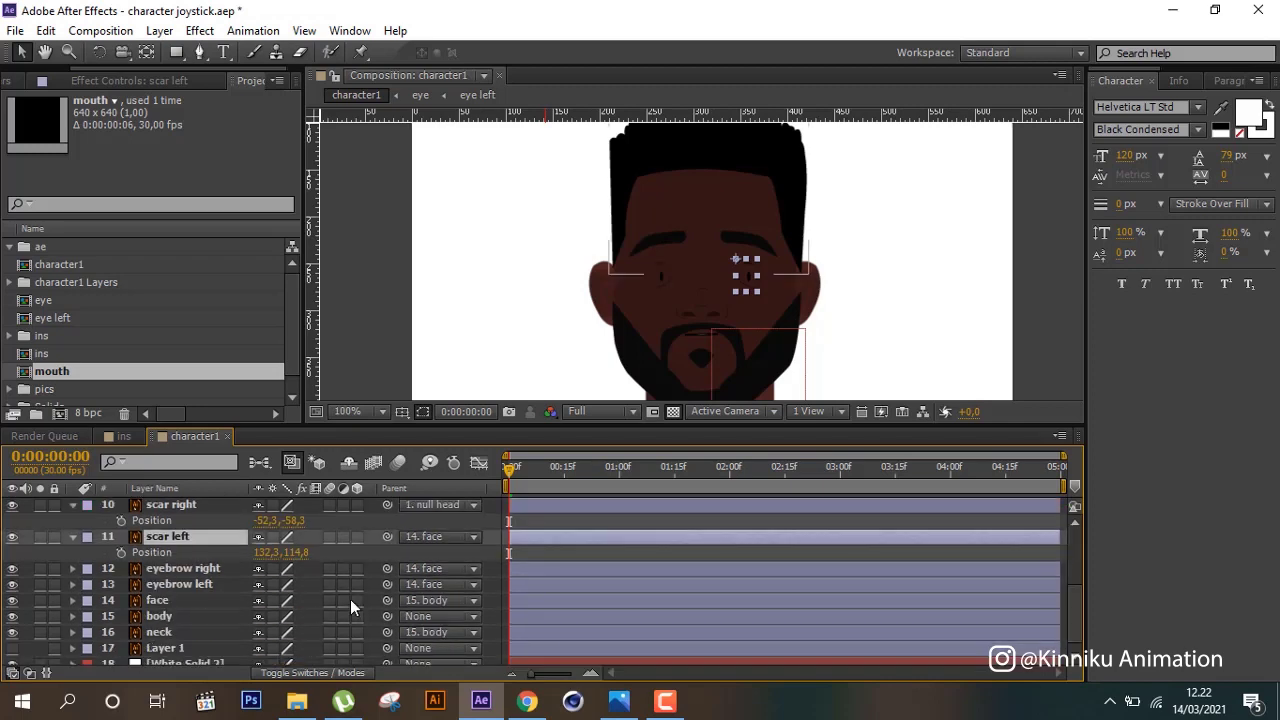
click(192, 551)
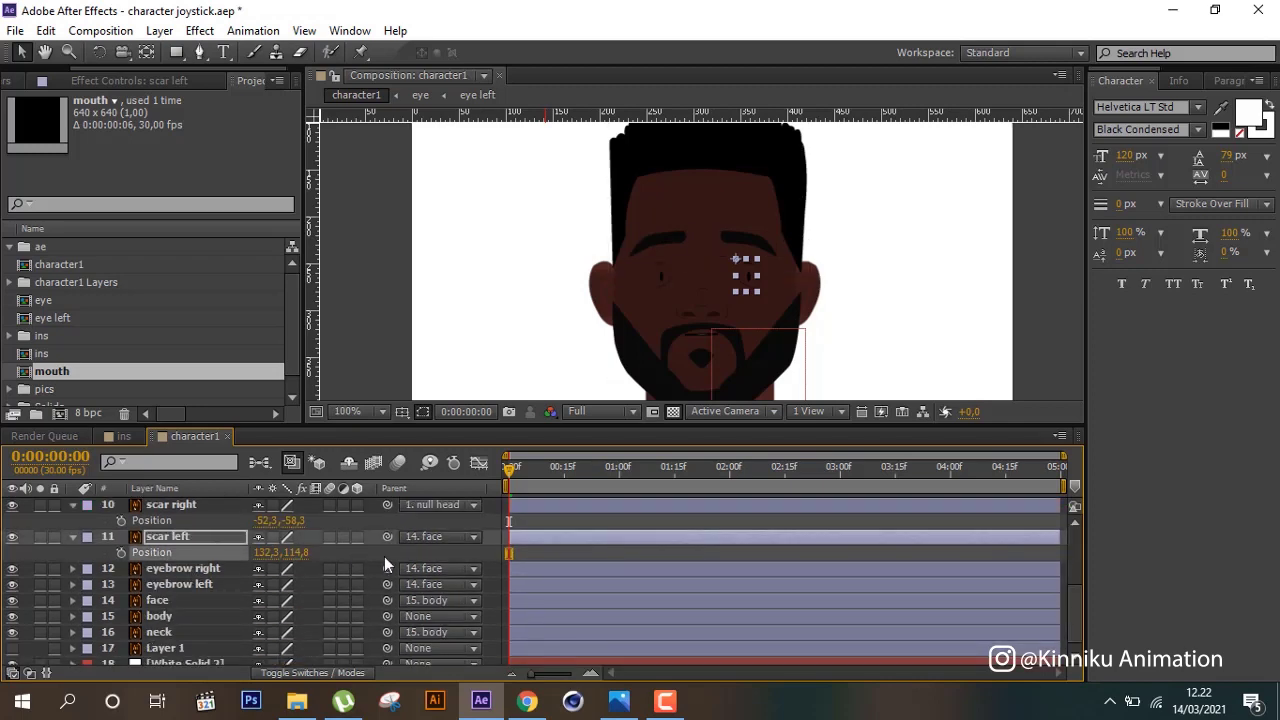
mouse_move(386, 538)
mouse_down()
mouse_move(272, 485)
mouse_move(264, 505)
mouse_up()
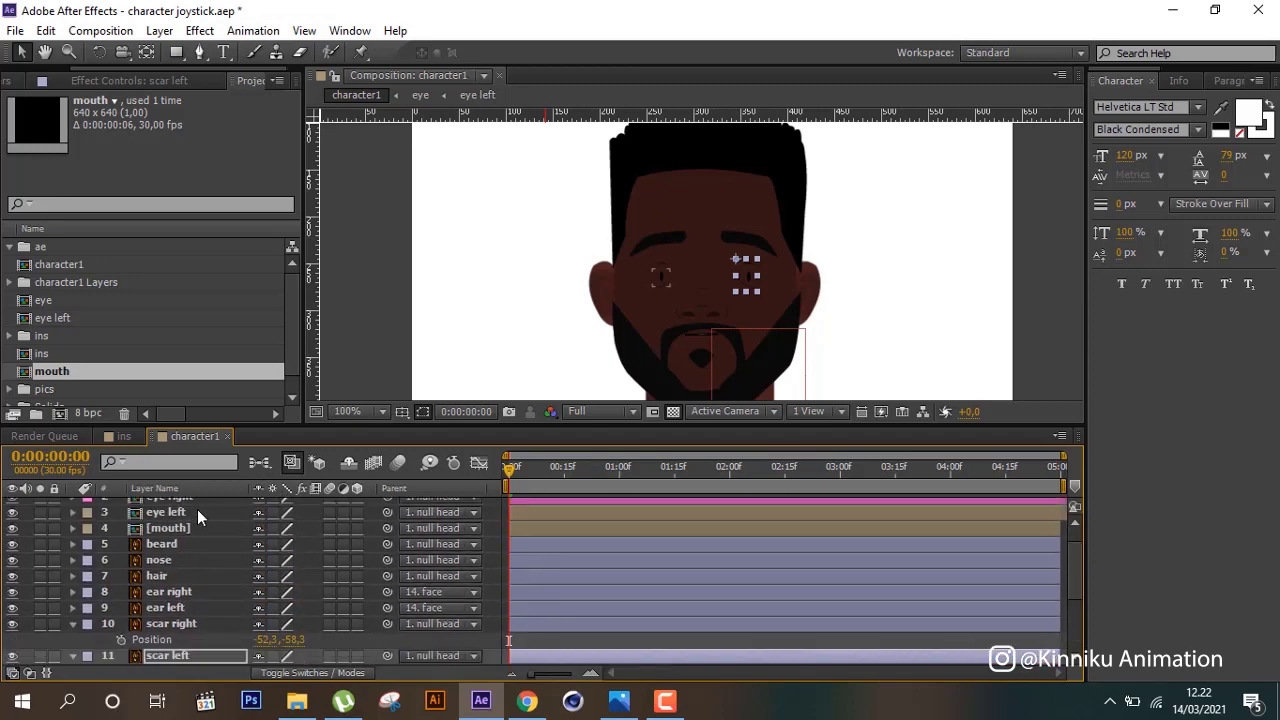
click(193, 506)
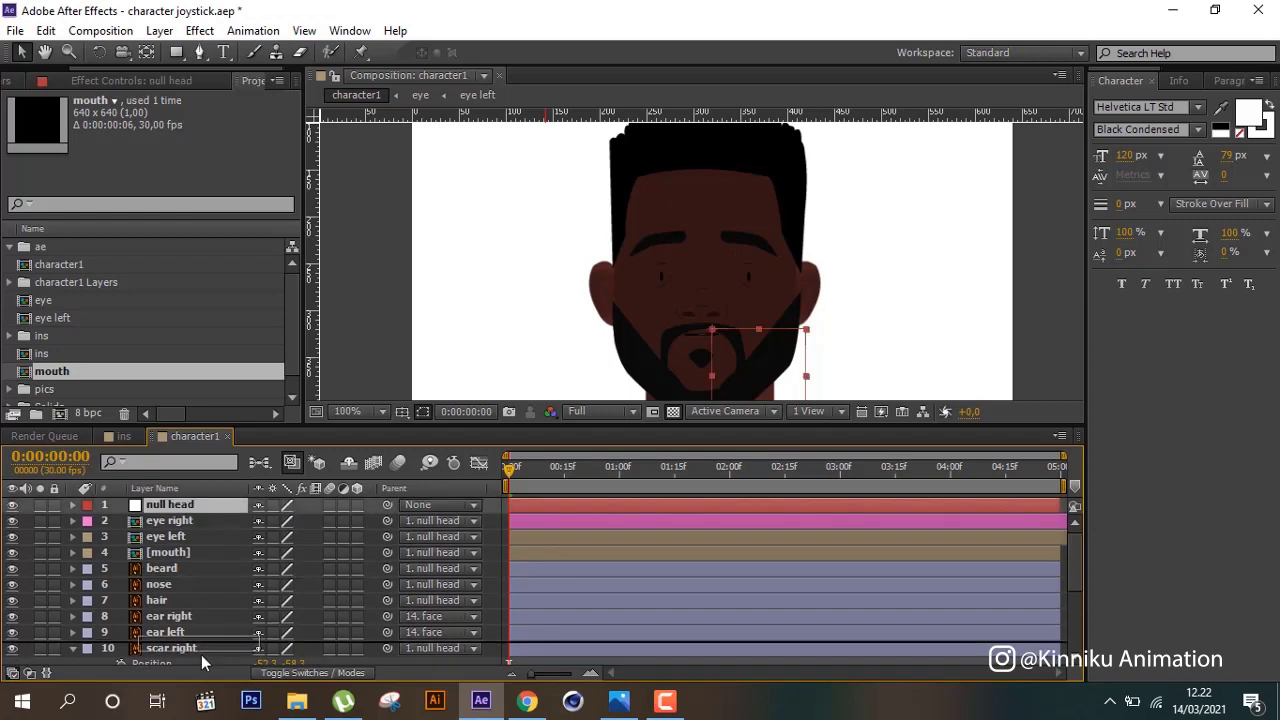
Parent the eyebrow right and eyebrow left layers to null head.
scroll(200, 669, down, 1)
drag(204, 642, 215, 608)
scroll(215, 608, down, 1)
scroll(215, 608, down, 1)
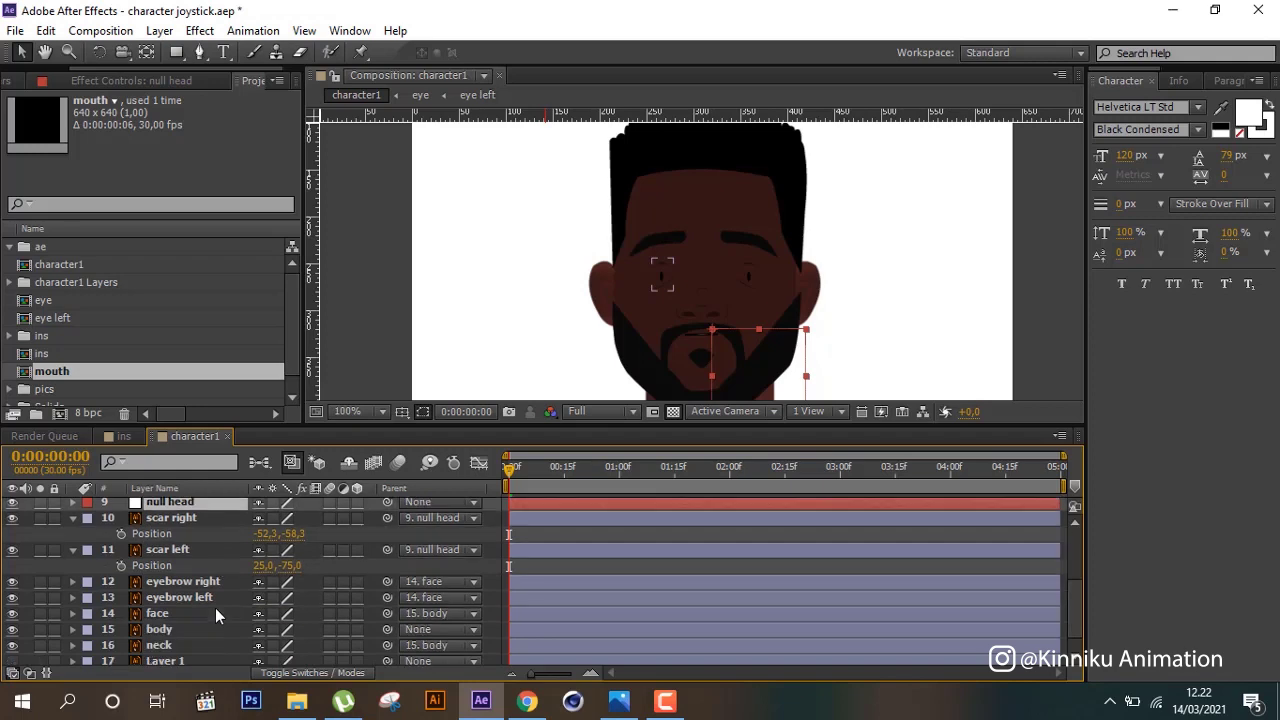
drag(387, 581, 202, 526)
click(201, 621)
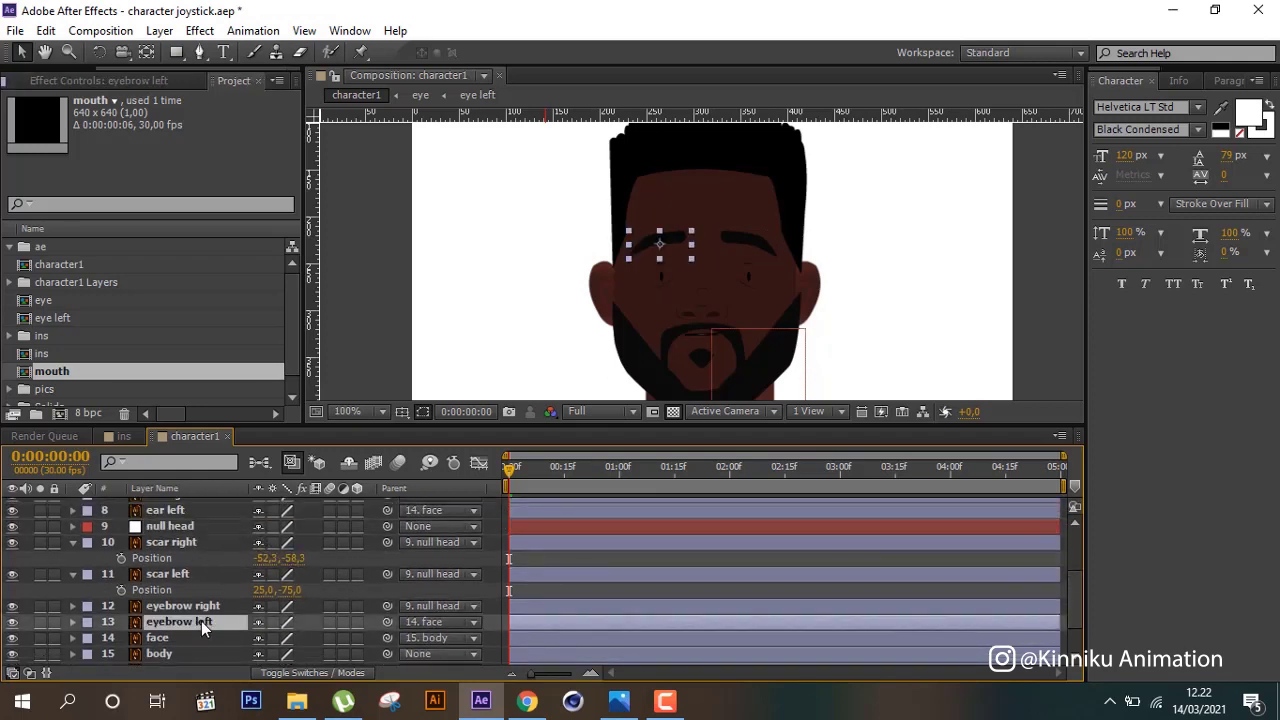
drag(387, 622, 180, 528)
click(157, 638)
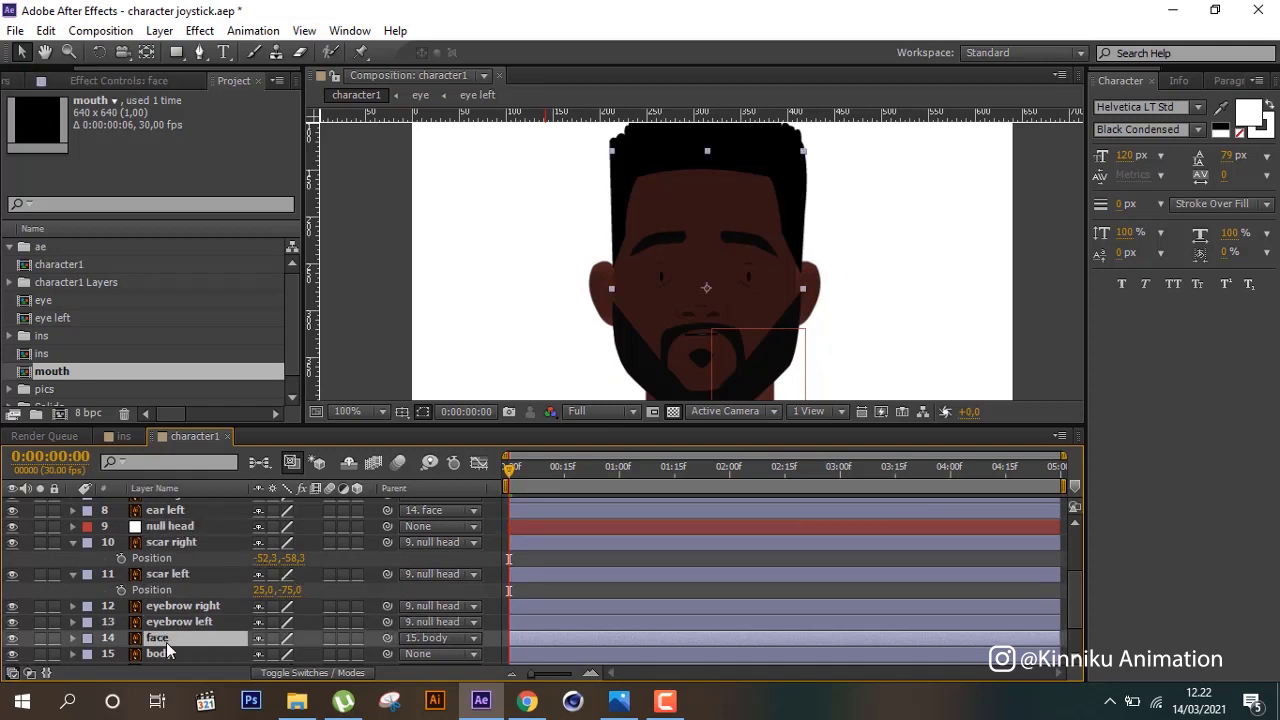
Lock the body layer and move the neck layer above it.
click(12, 638)
click(12, 638)
scroll(187, 619, down, 2)
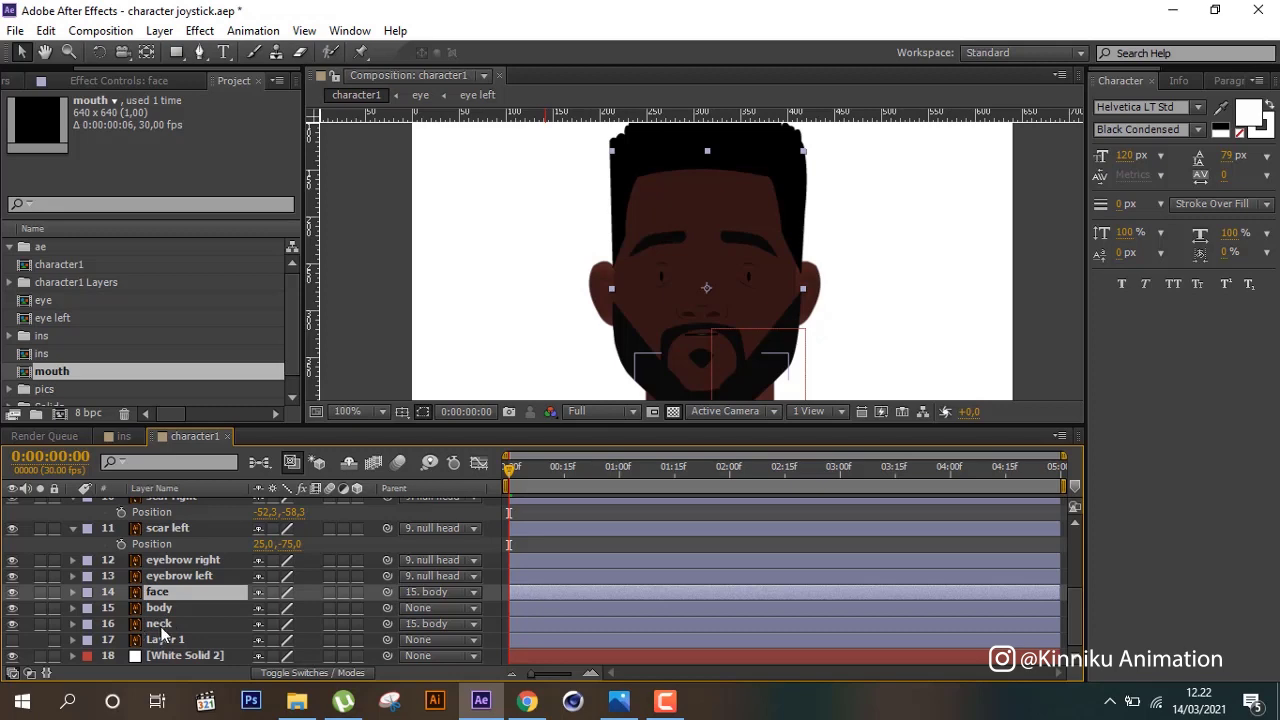
click(41, 608)
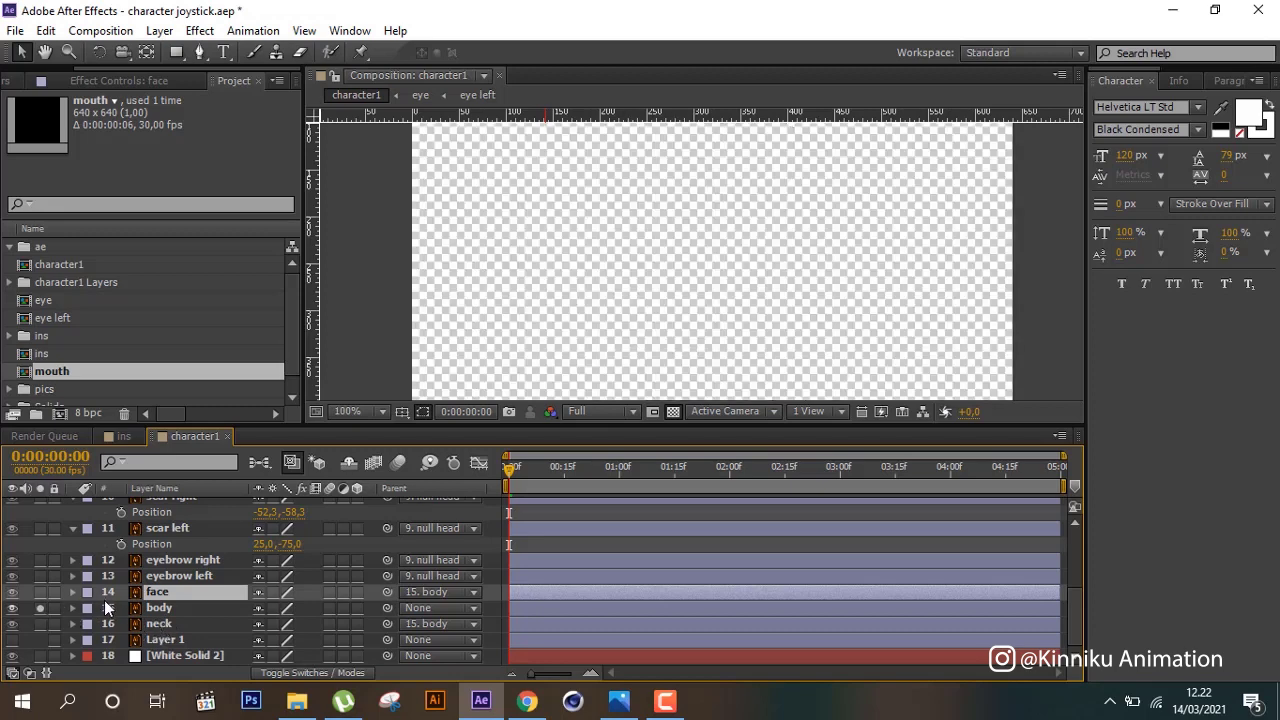
click(41, 608)
click(54, 608)
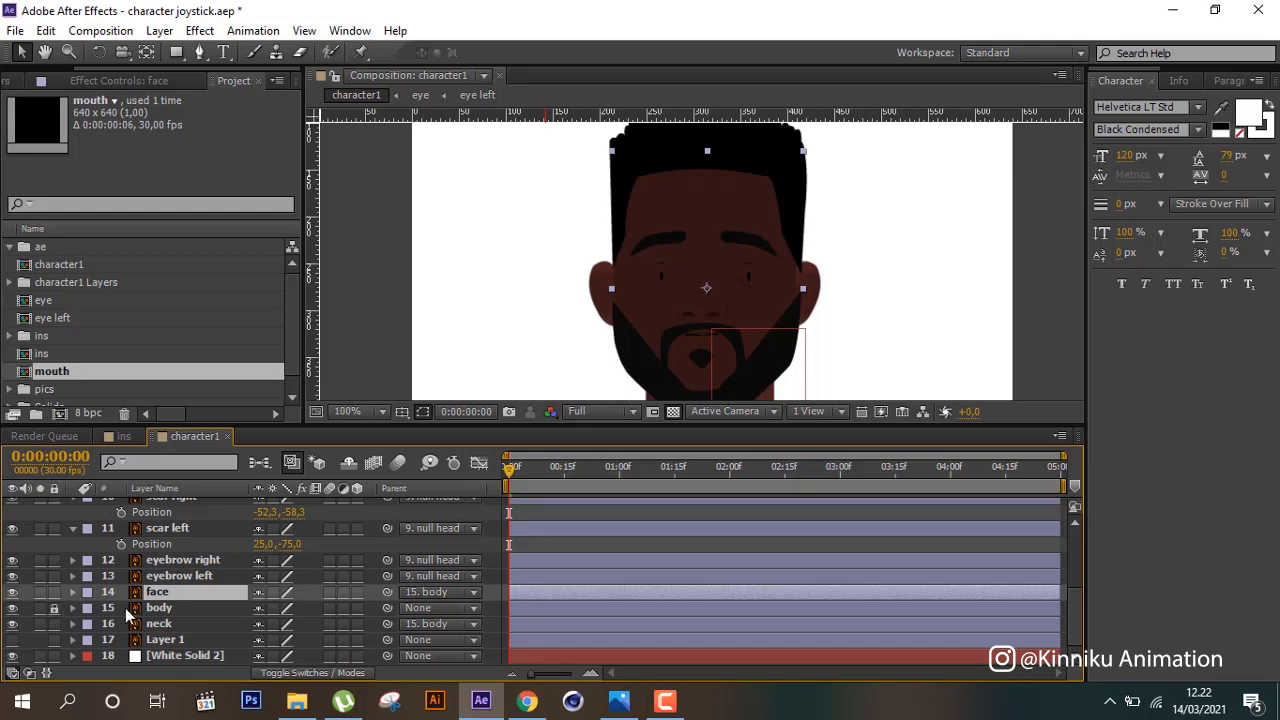
click(160, 624)
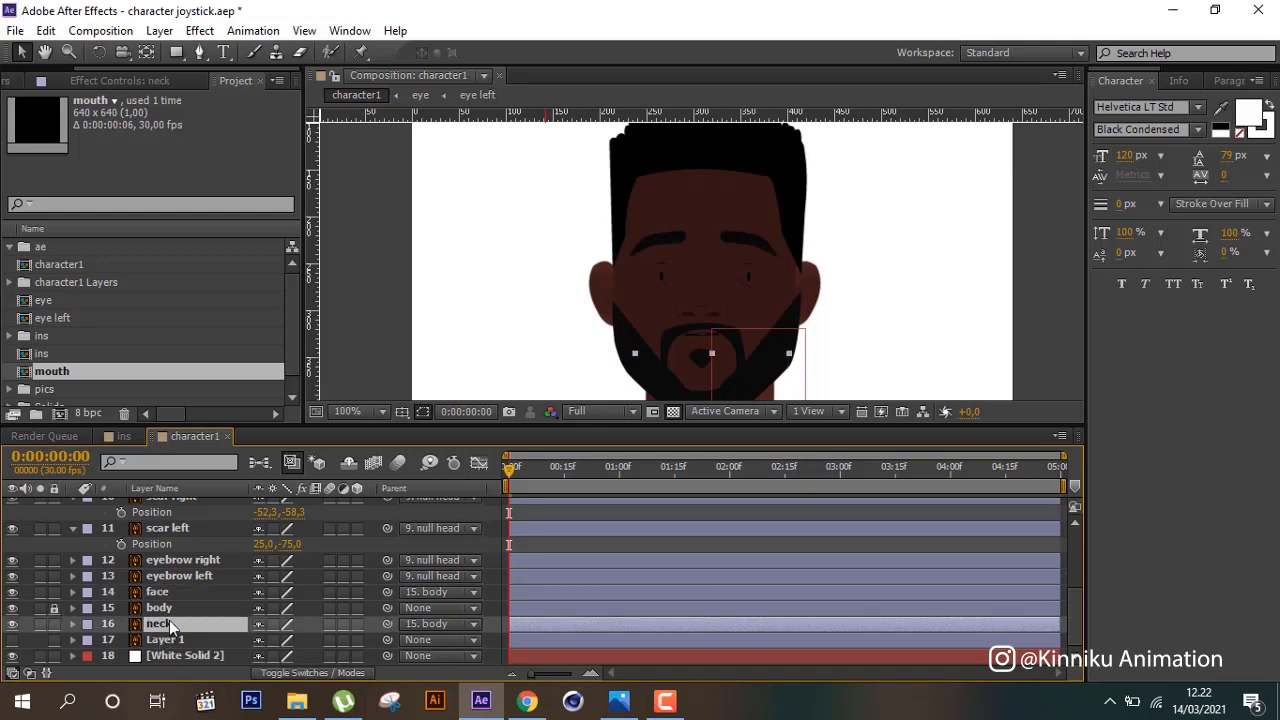
drag(170, 625, 177, 604)
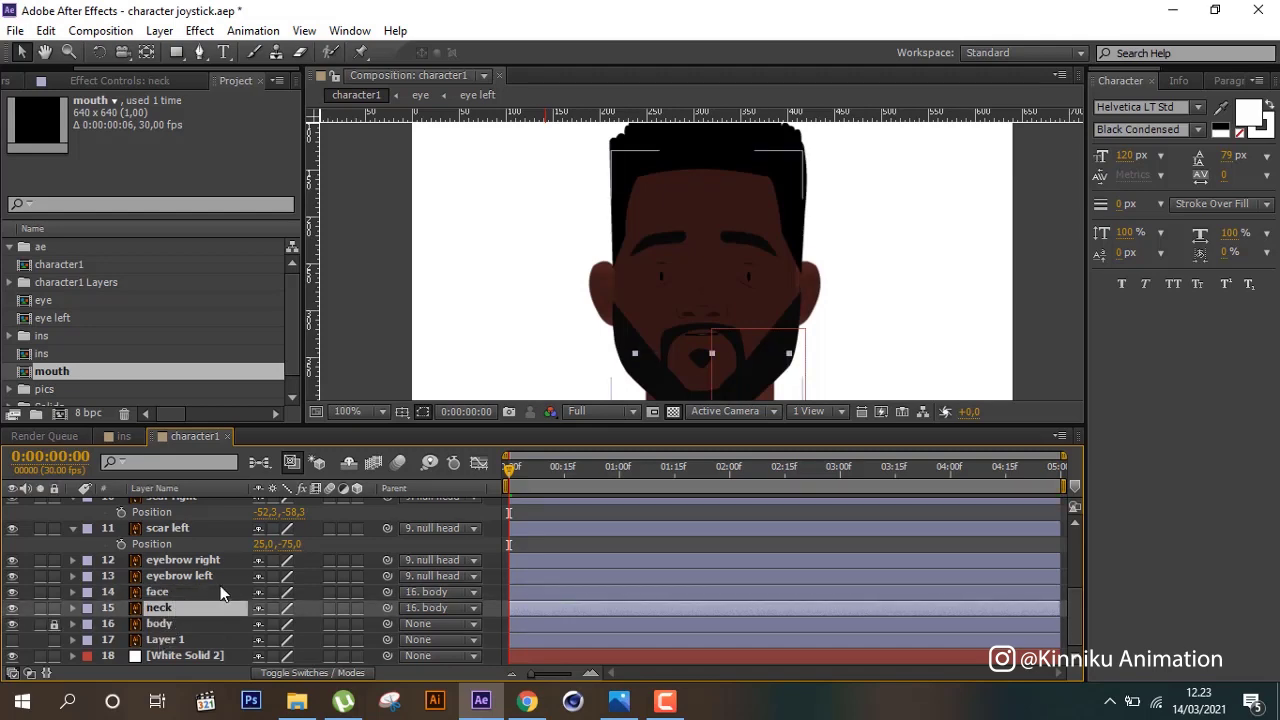
scroll(220, 590, up, 3)
scroll(220, 590, up, 3)
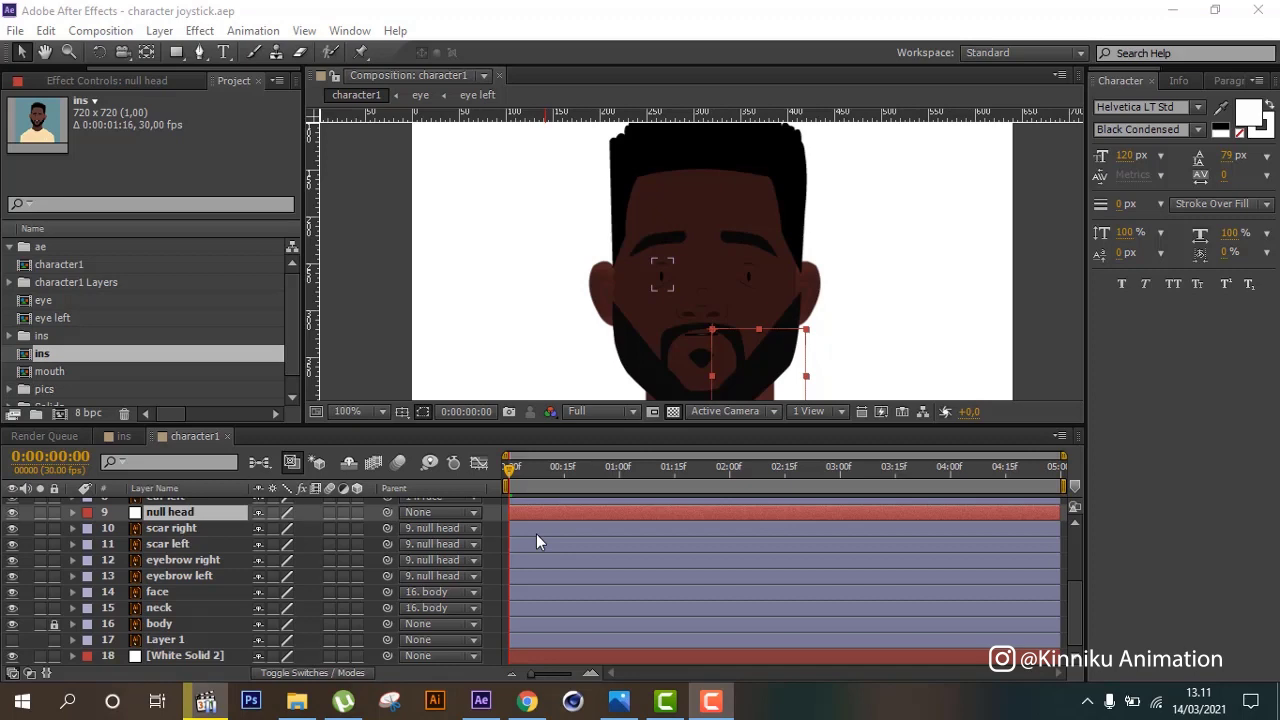
Parent null head to the face layer, then solo face briefly to verify the chain.
click(197, 513)
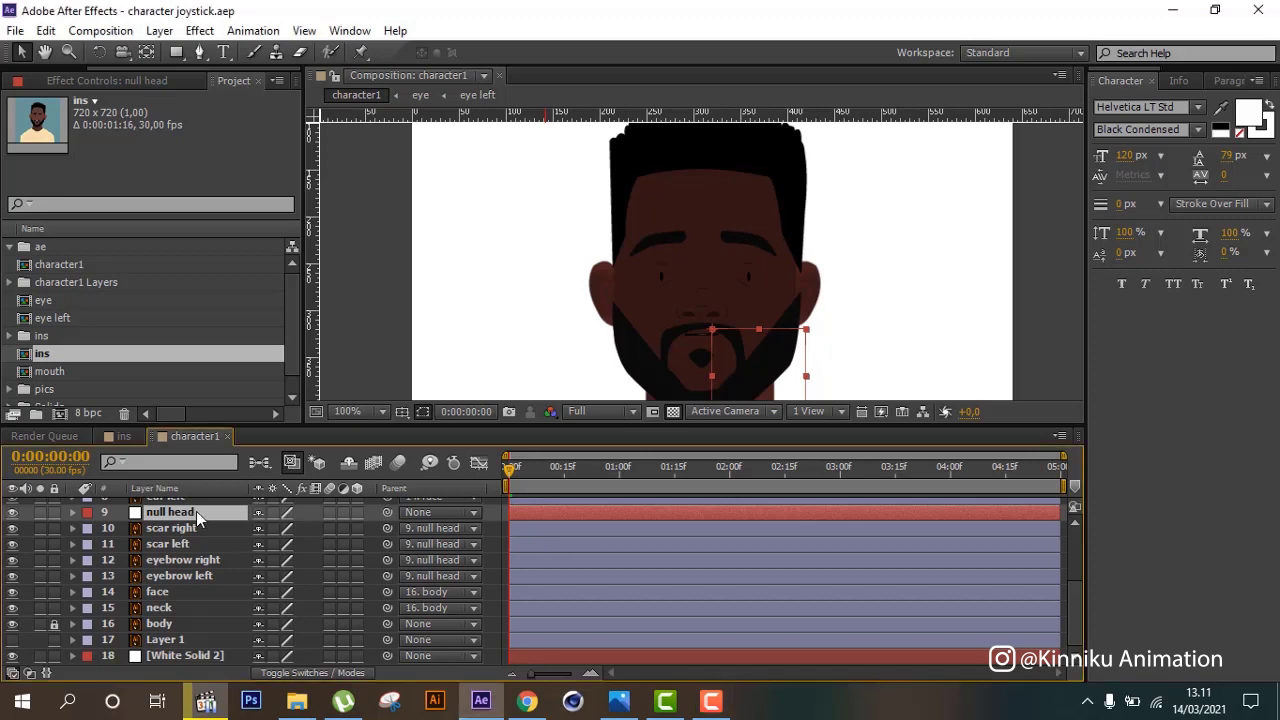
scroll(210, 537, up, 4)
scroll(210, 537, down, 2)
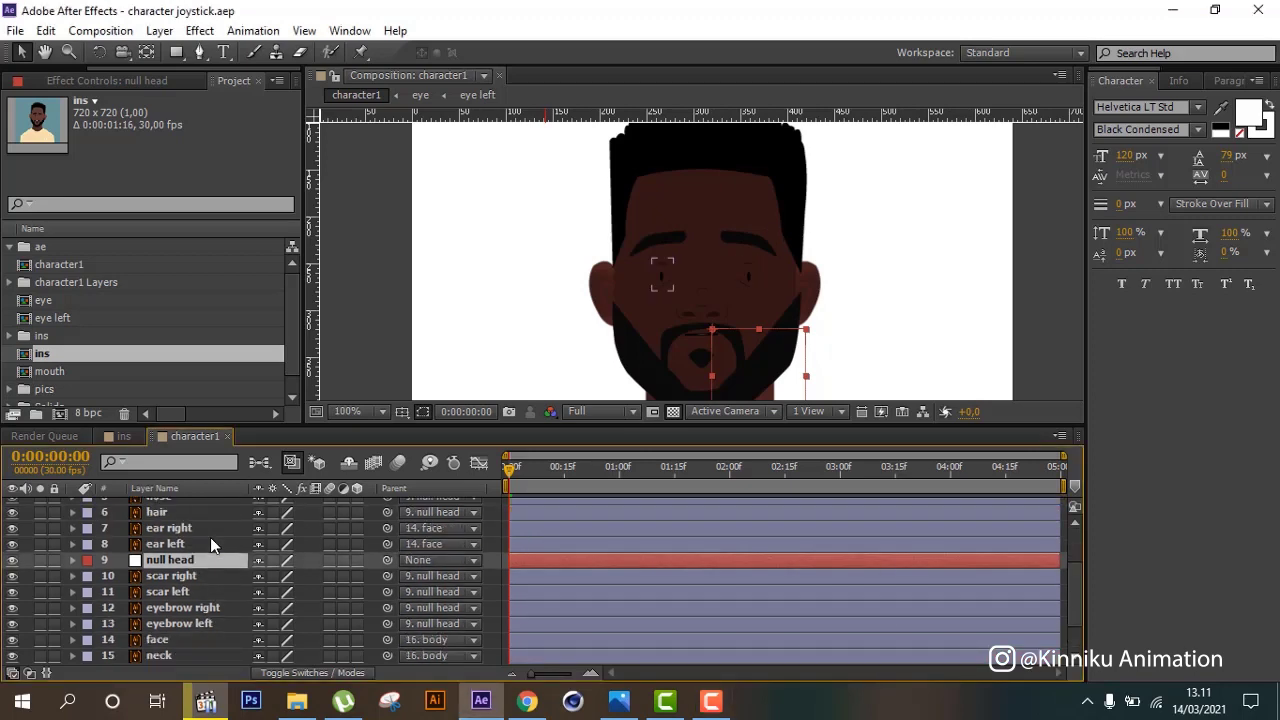
drag(387, 560, 184, 641)
scroll(179, 544, up, 3)
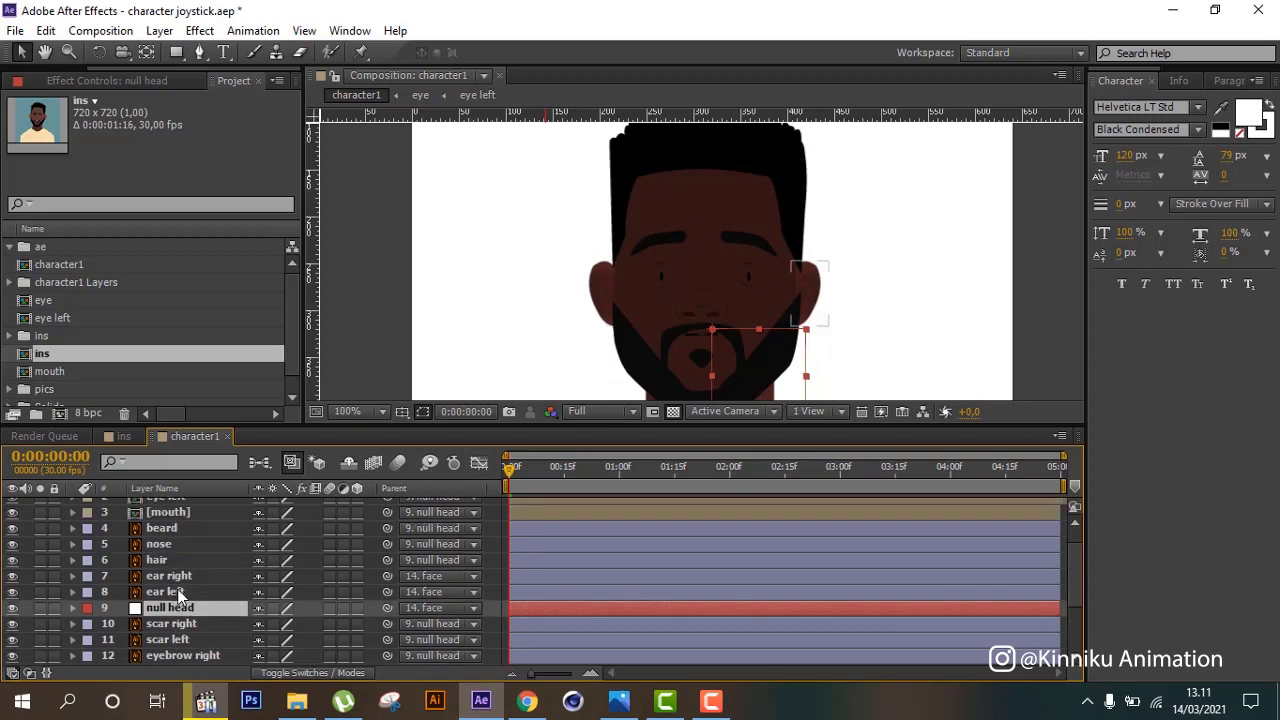
scroll(178, 594, down, 3)
scroll(177, 590, down, 3)
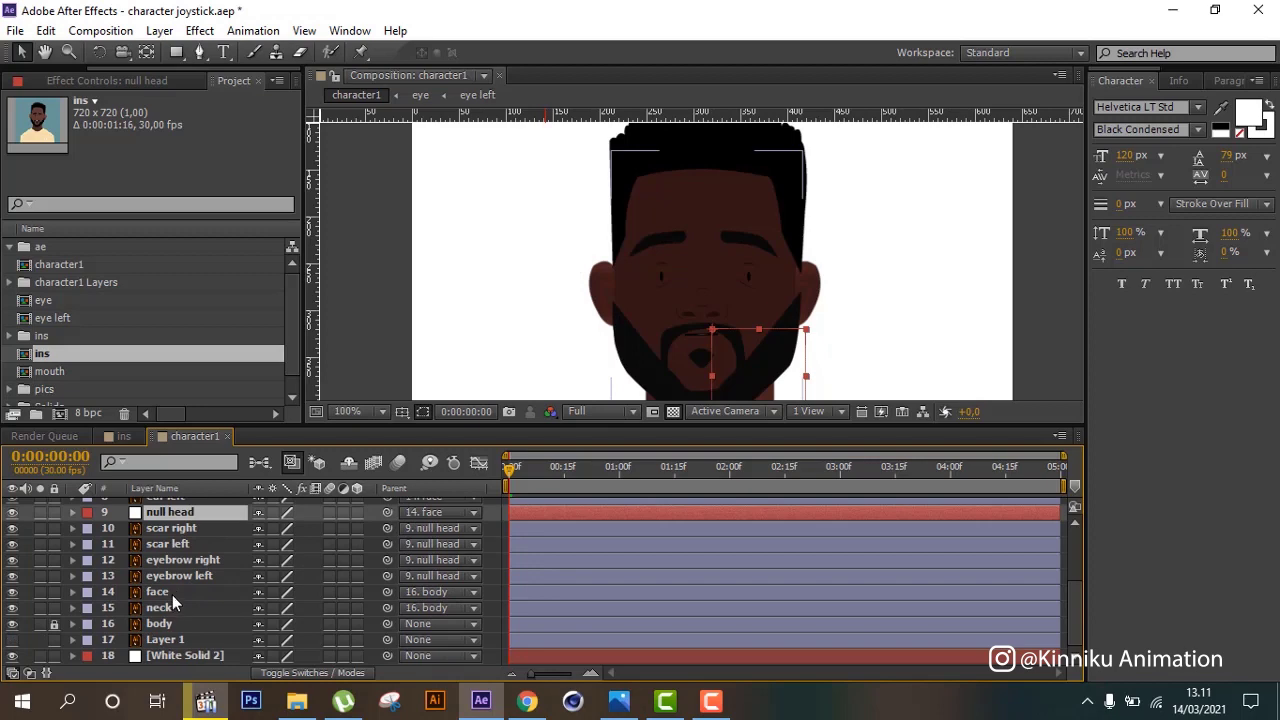
click(172, 595)
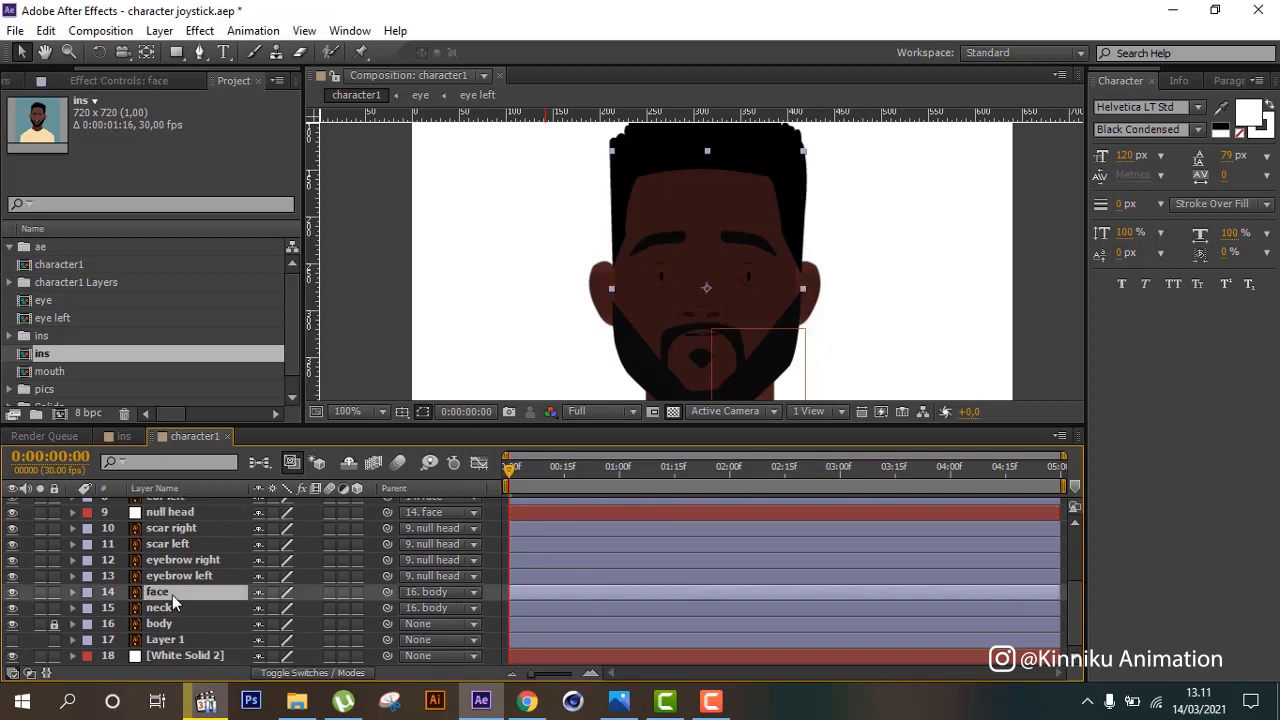
click(38, 595)
click(38, 595)
click(146, 52)
key(comma)
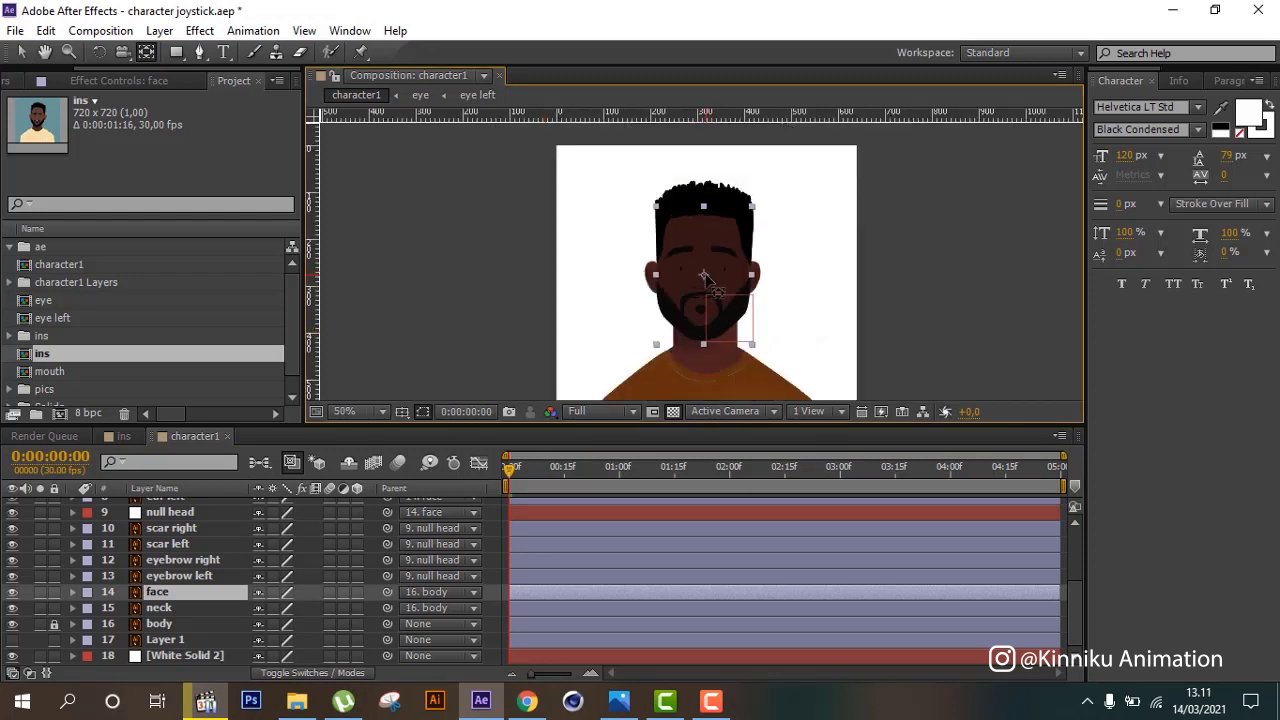
Move the face's anchor point down to the chin and place hair below eyebrow left.
mouse_move(703, 274)
mouse_down()
mouse_move(701, 333)
mouse_move(718, 352)
mouse_up()
click(179, 592)
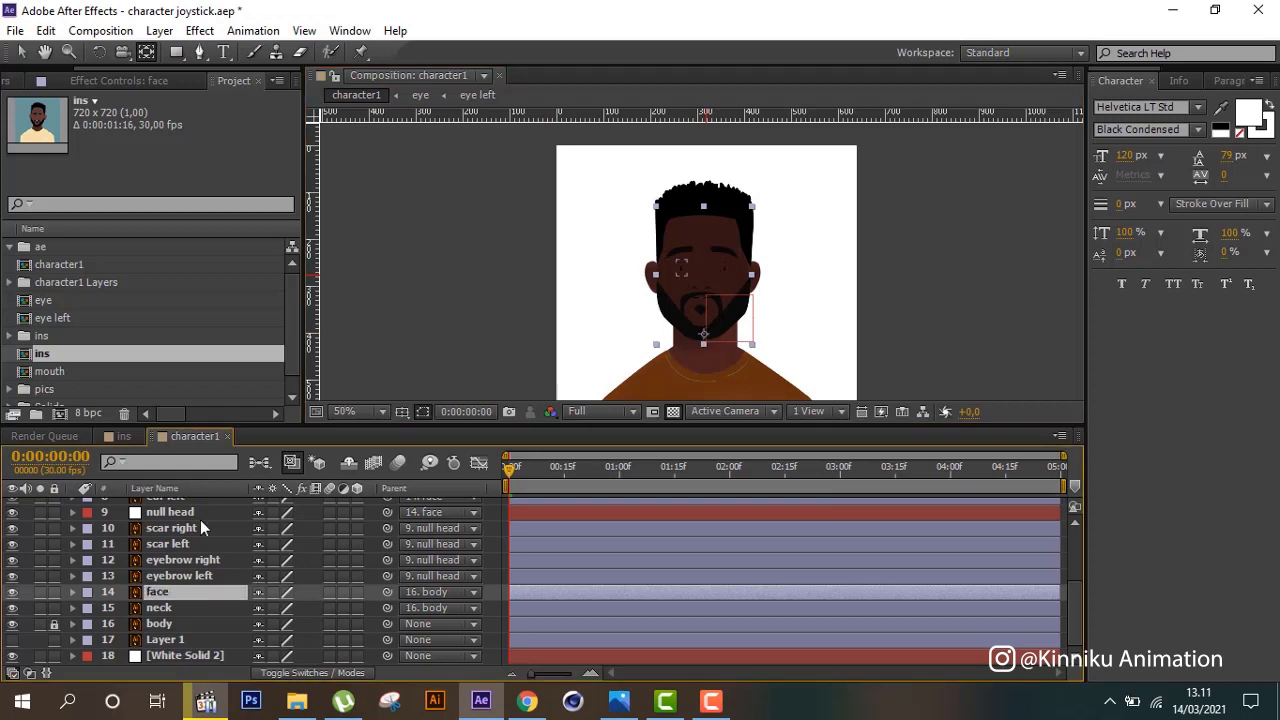
scroll(200, 519, up, 3)
drag(189, 512, 190, 631)
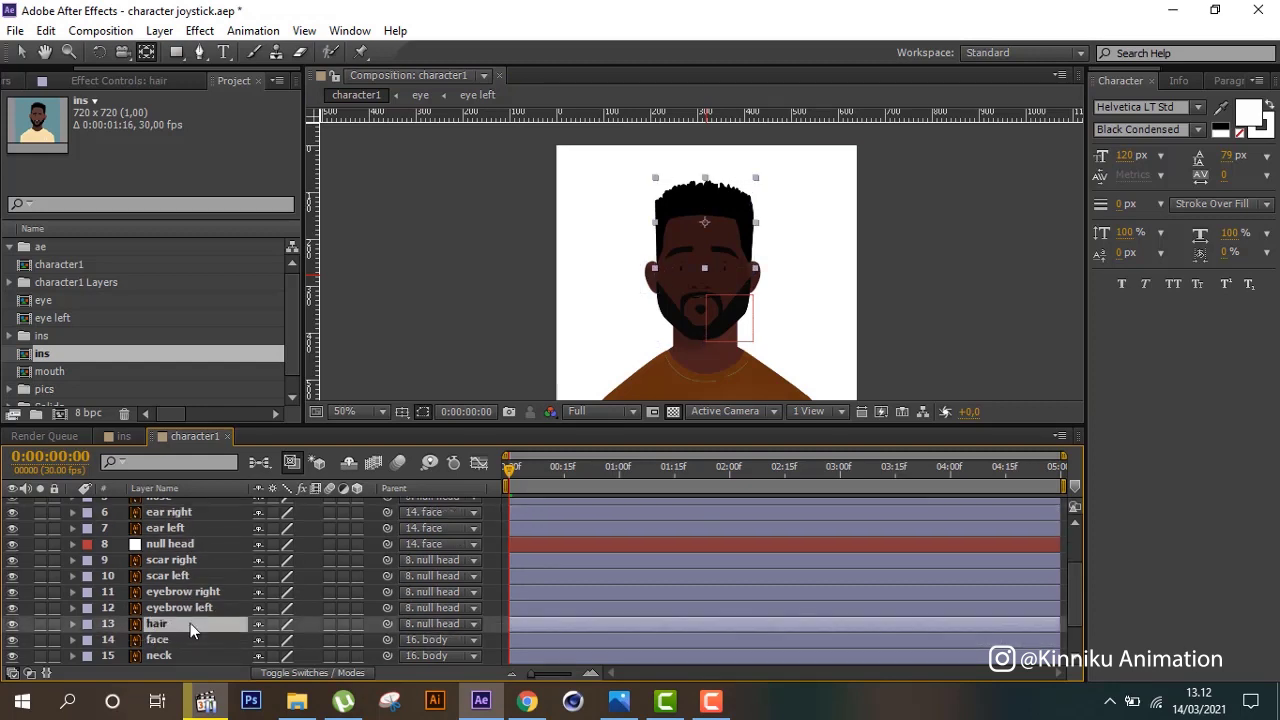
Set the hair layer's Scale to 101%.
key(s)
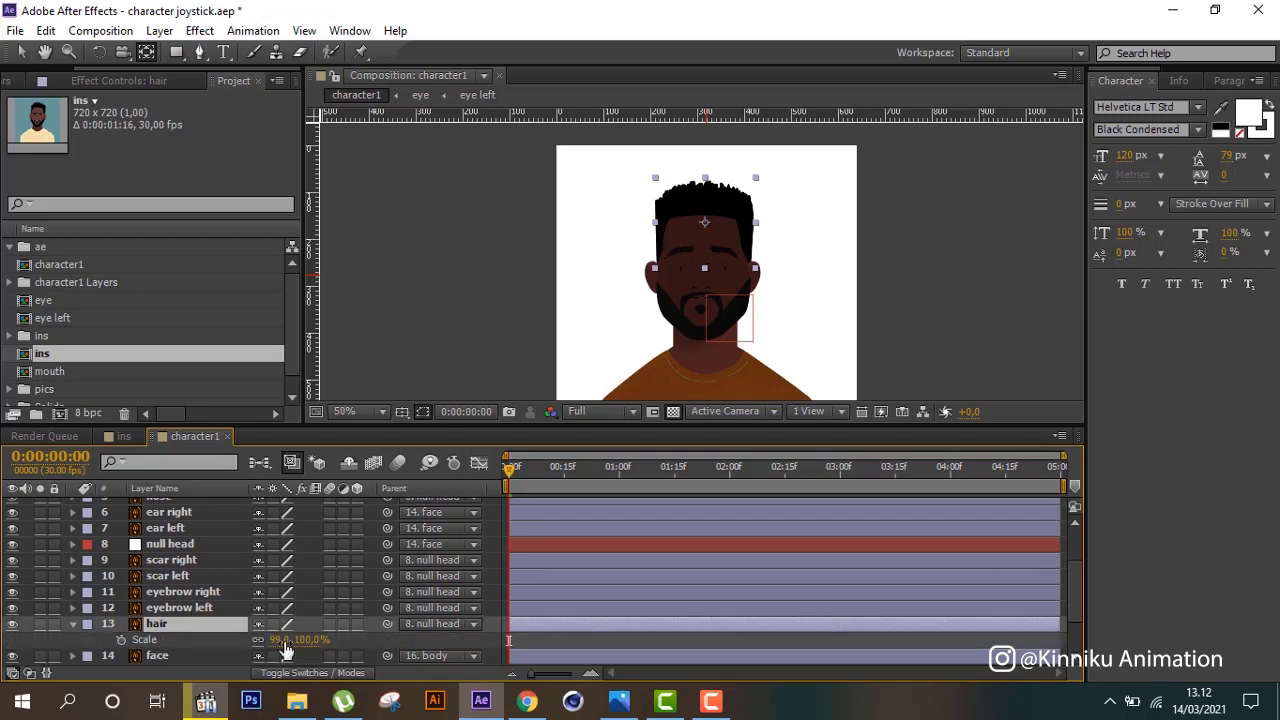
click(281, 640)
text(19)
key(BackSpace)
text(0)
text(1)
key(Return)
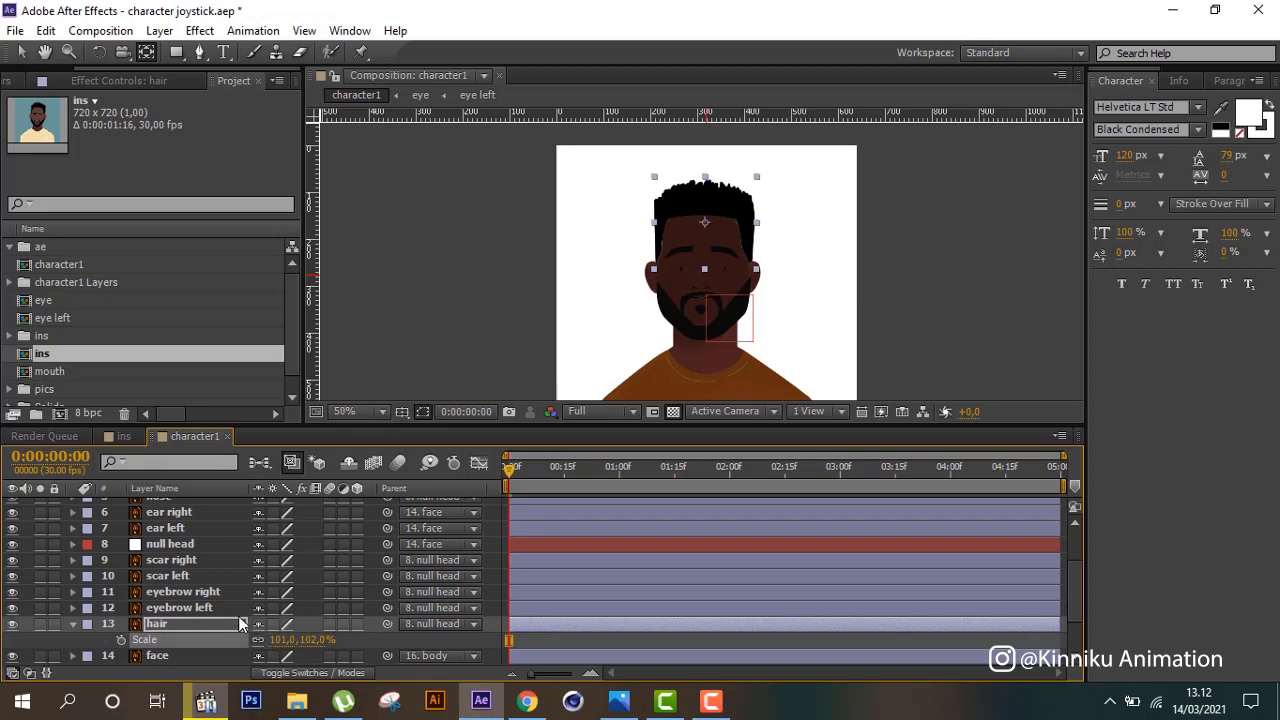
click(211, 622)
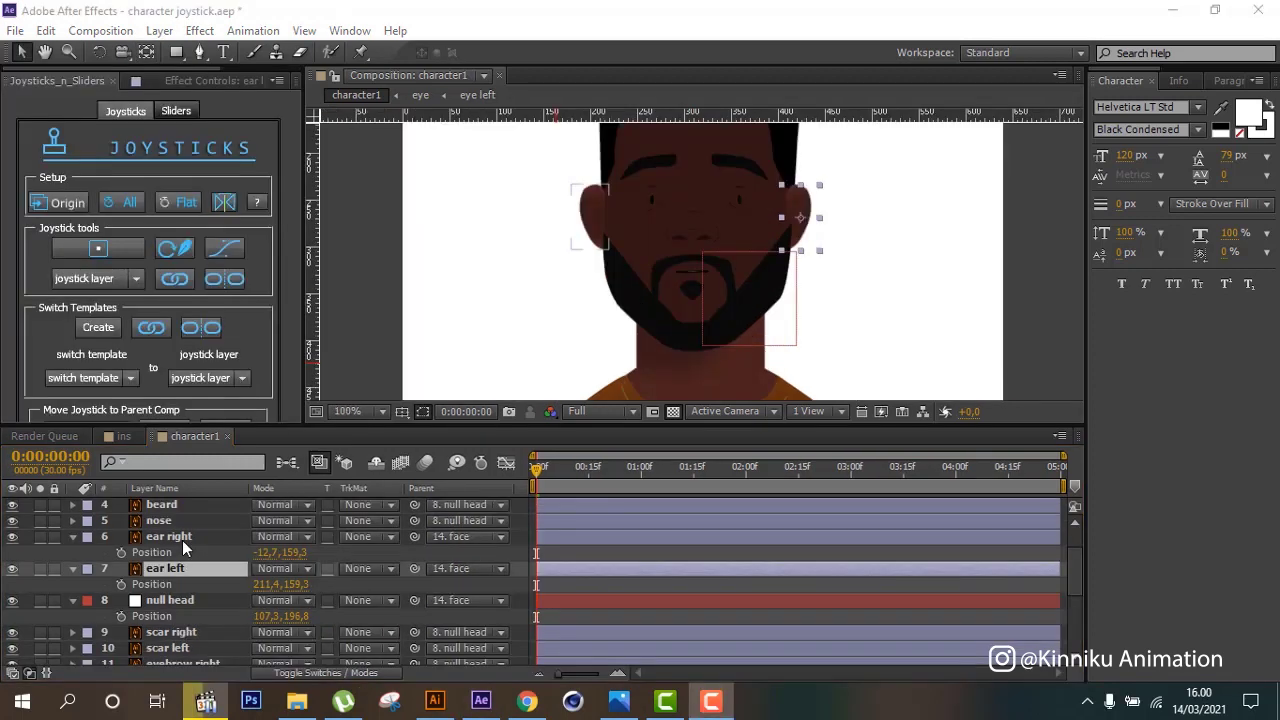
Set frame-0 Position keyframes on the ear right and ear left layers.
click(182, 540)
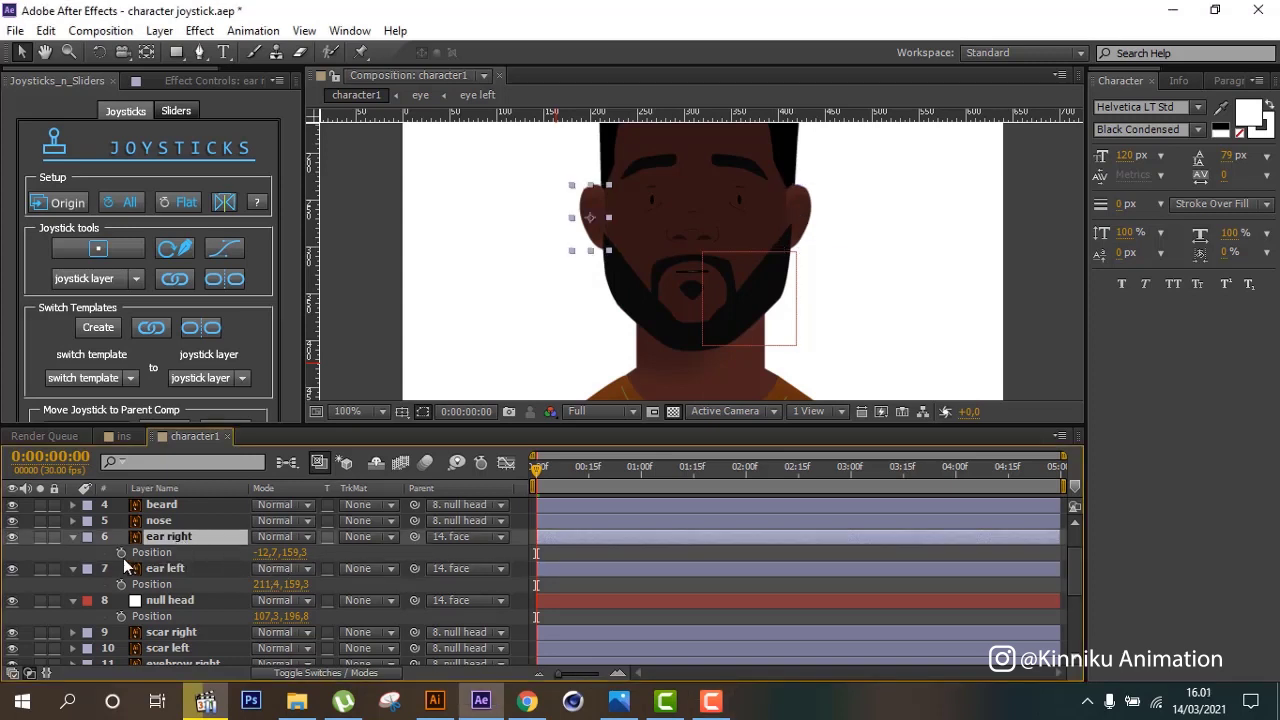
click(121, 553)
click(160, 570)
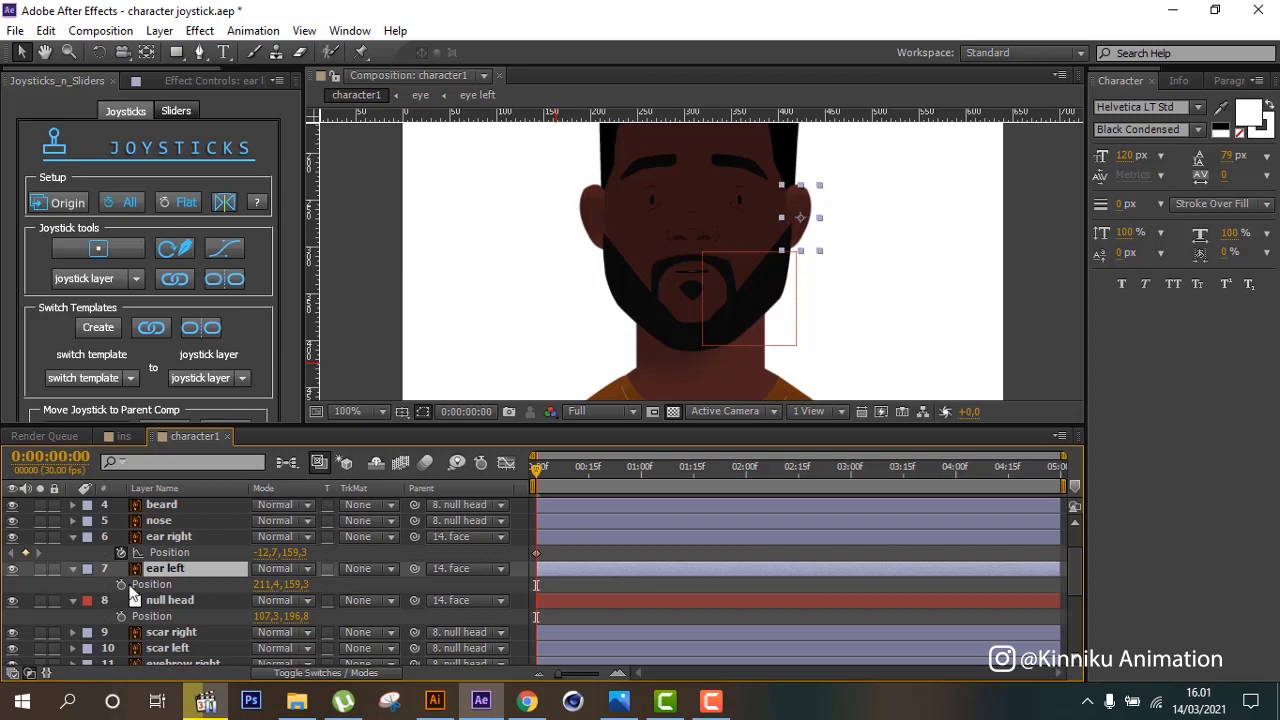
click(121, 584)
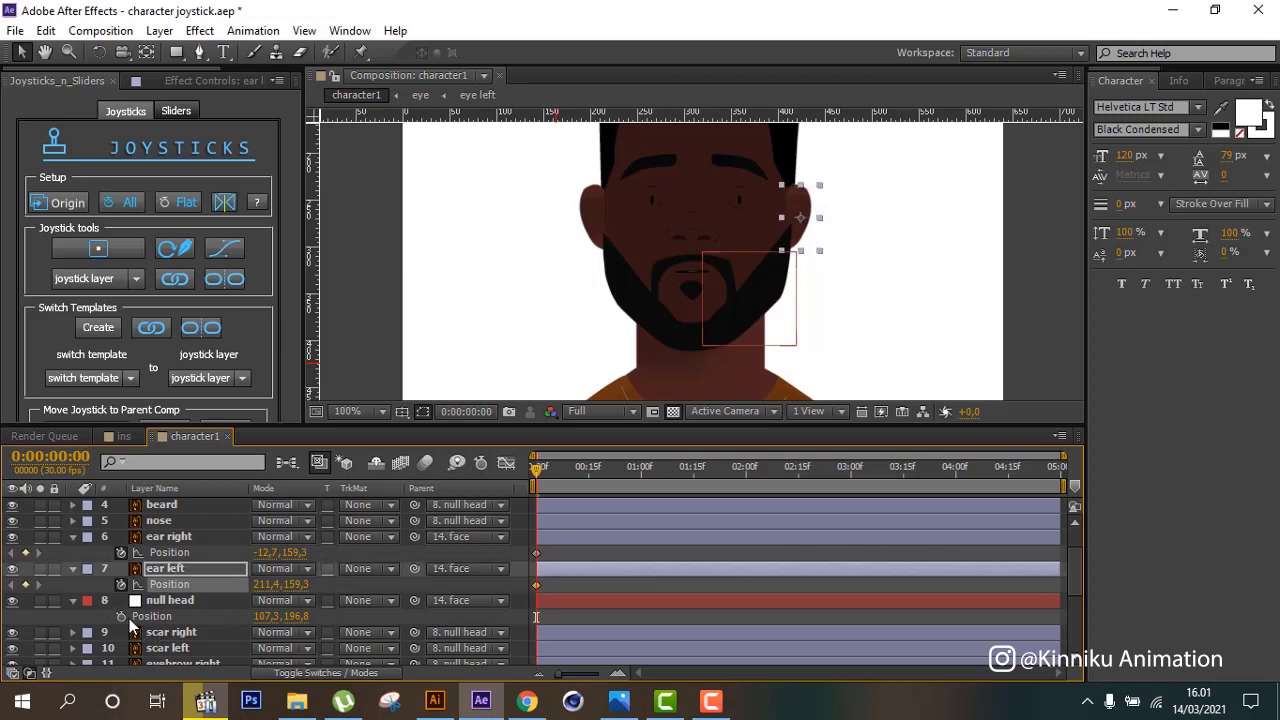
Key null head, hair and face Position, plus face Rotation, at frame 0.
click(122, 616)
click(155, 601)
scroll(155, 601, down, 3)
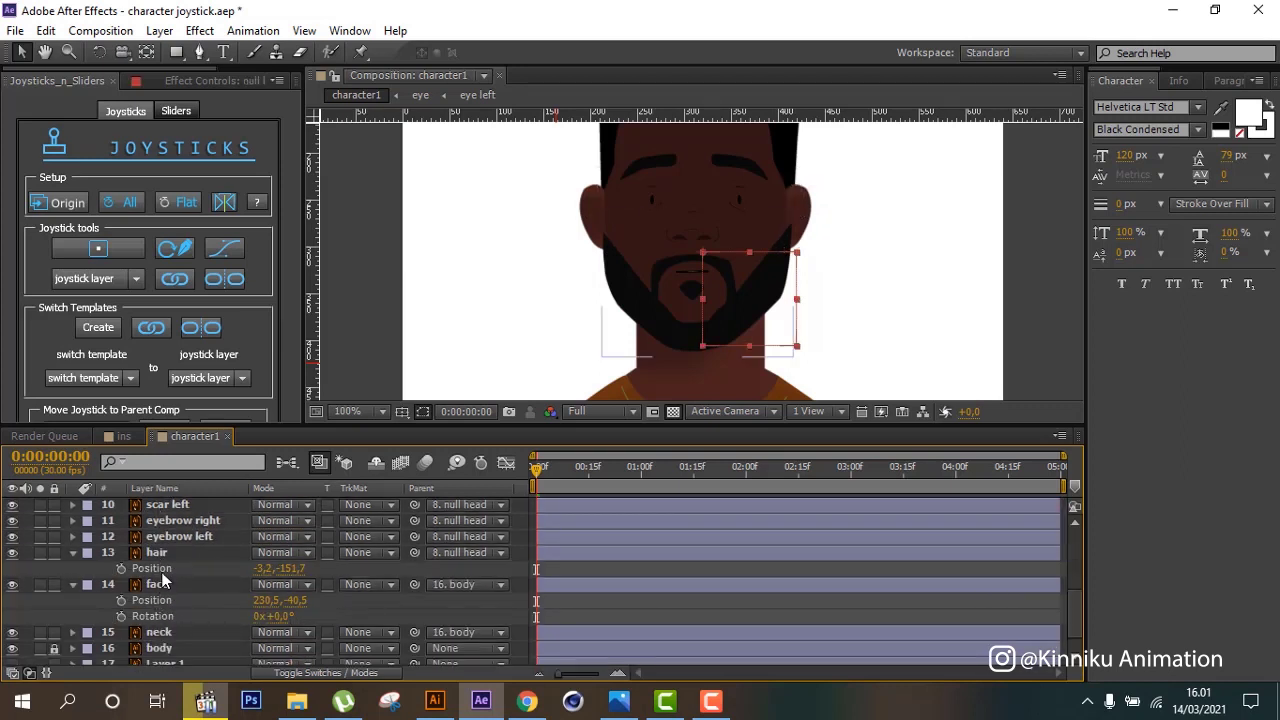
click(160, 568)
click(121, 568)
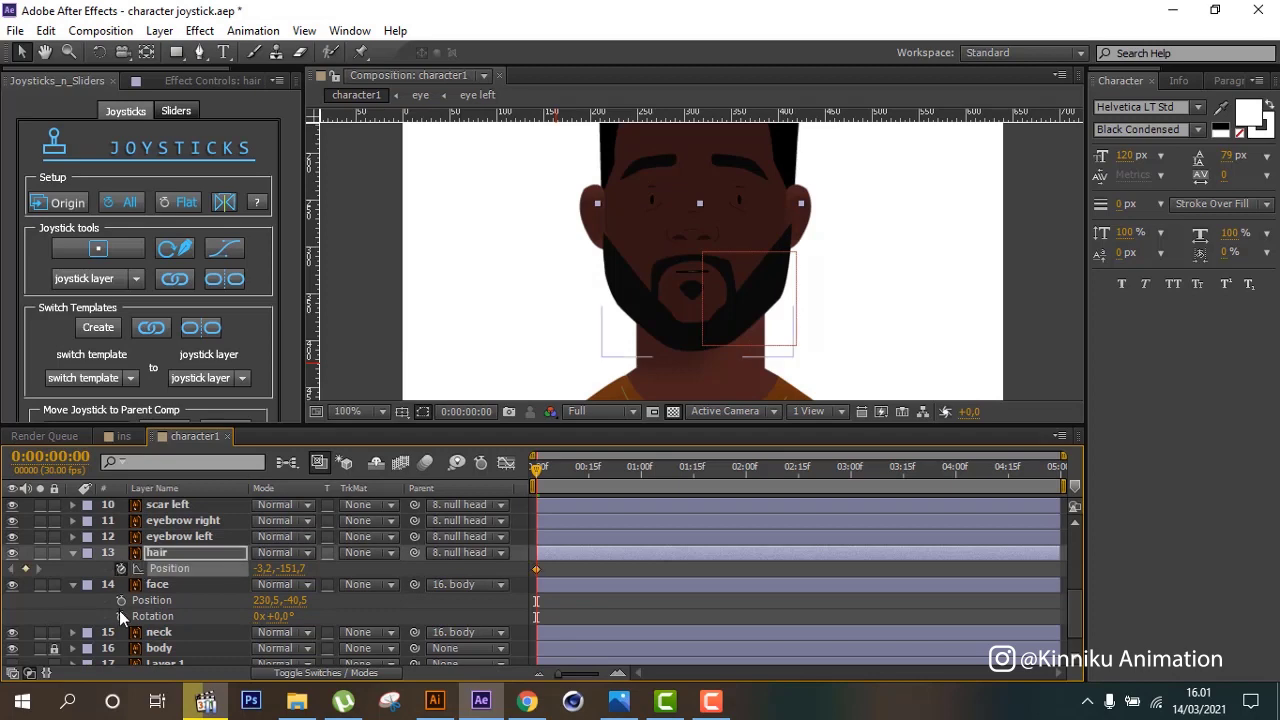
click(121, 600)
click(121, 616)
scroll(116, 622, down, 1)
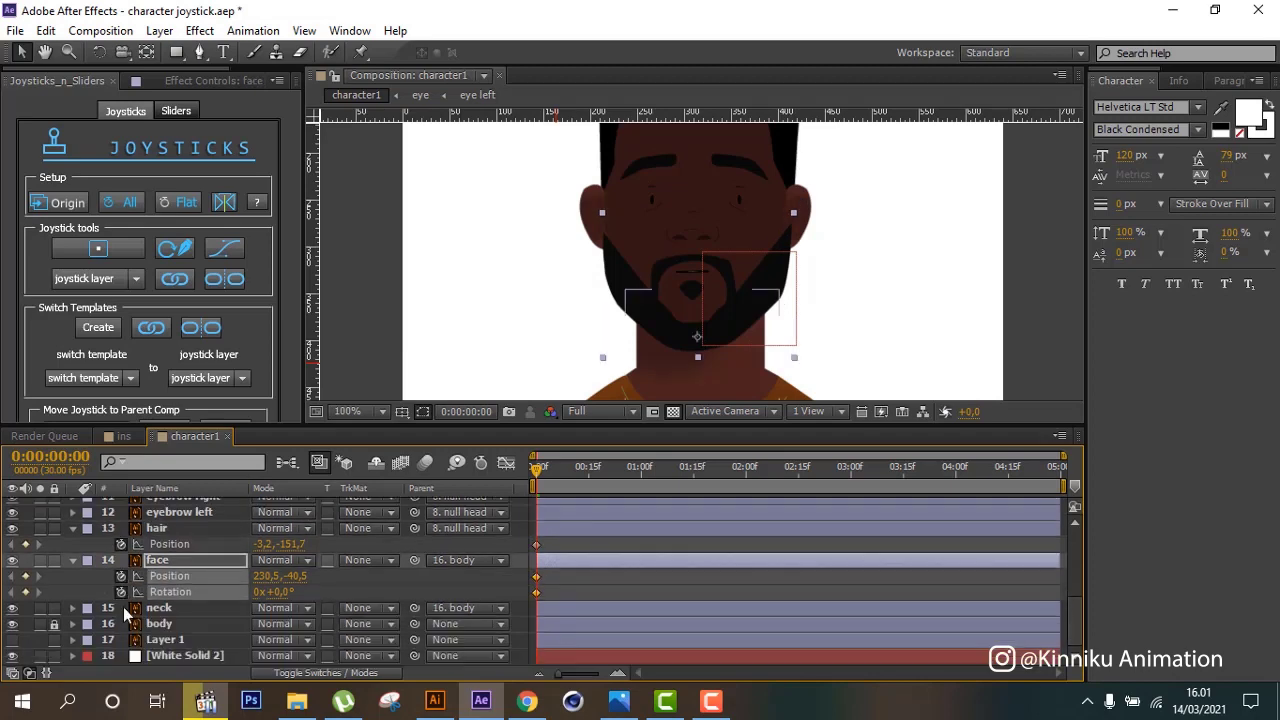
scroll(127, 612, up, 2)
scroll(127, 612, down, 1)
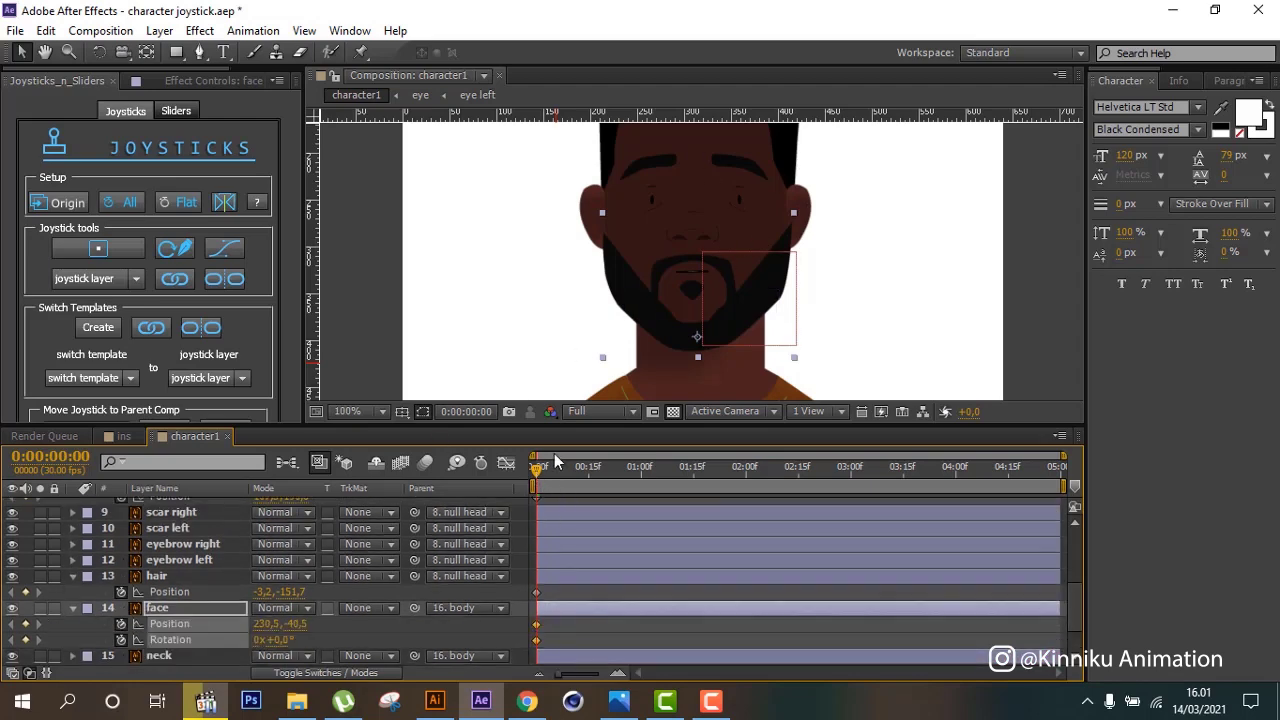
key(Page_Down)
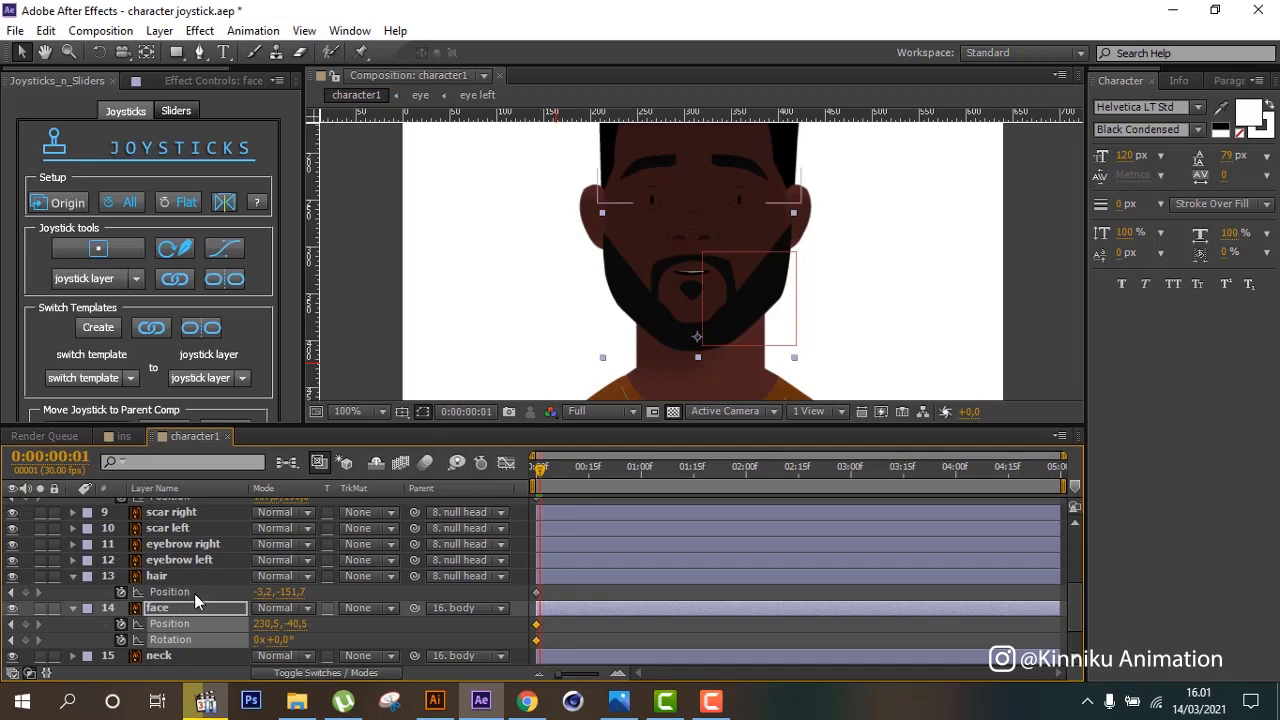
Select ear right and set the current pose as the joystick origin.
scroll(194, 600, up, 3)
scroll(195, 594, down, 3)
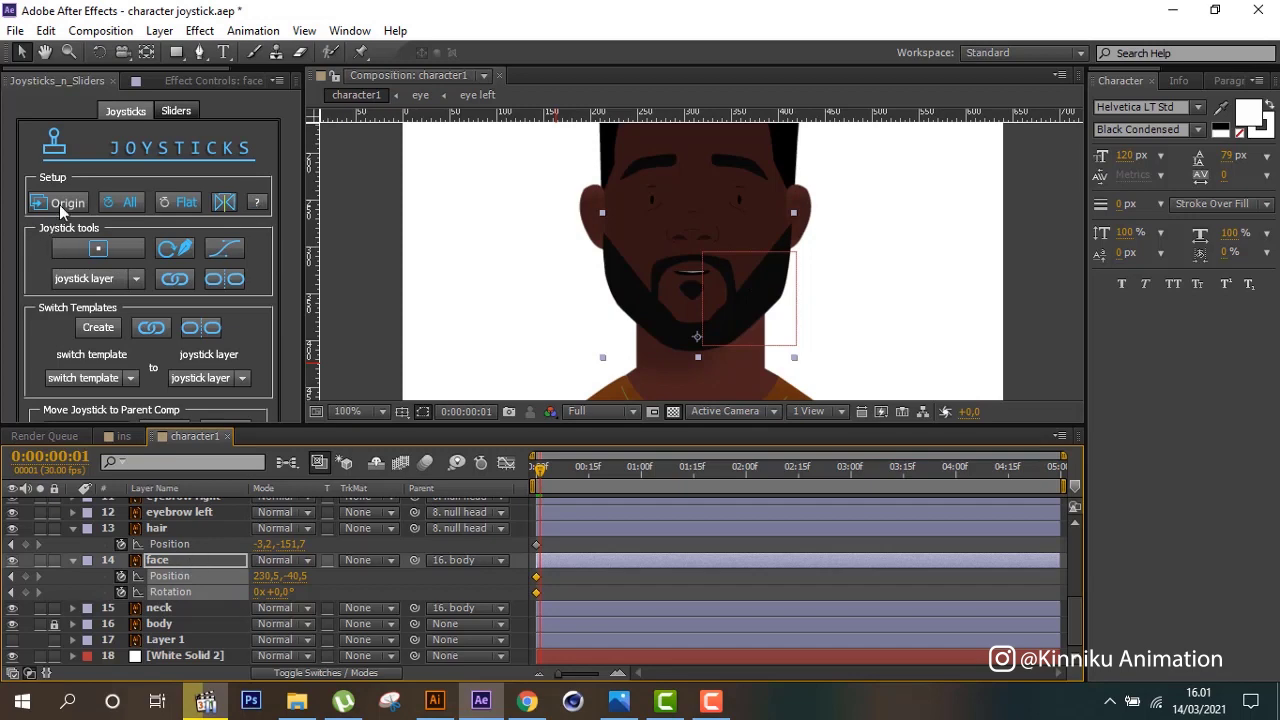
click(118, 253)
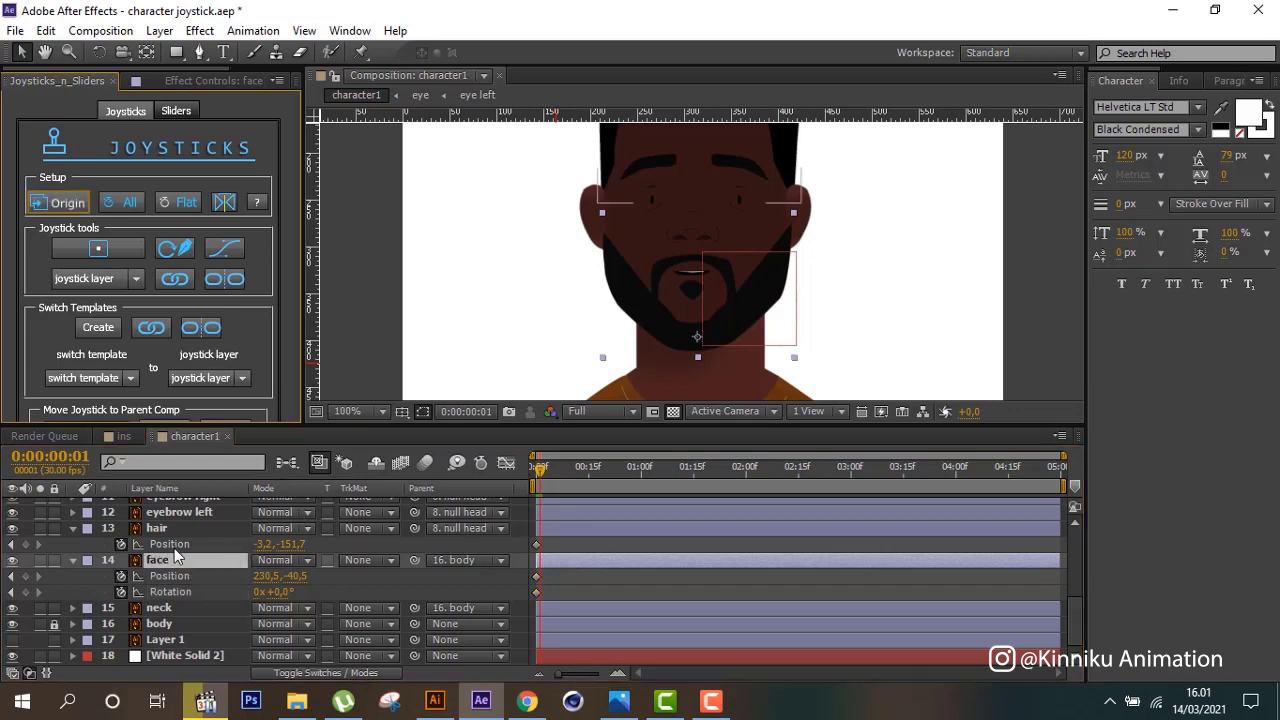
click(173, 557)
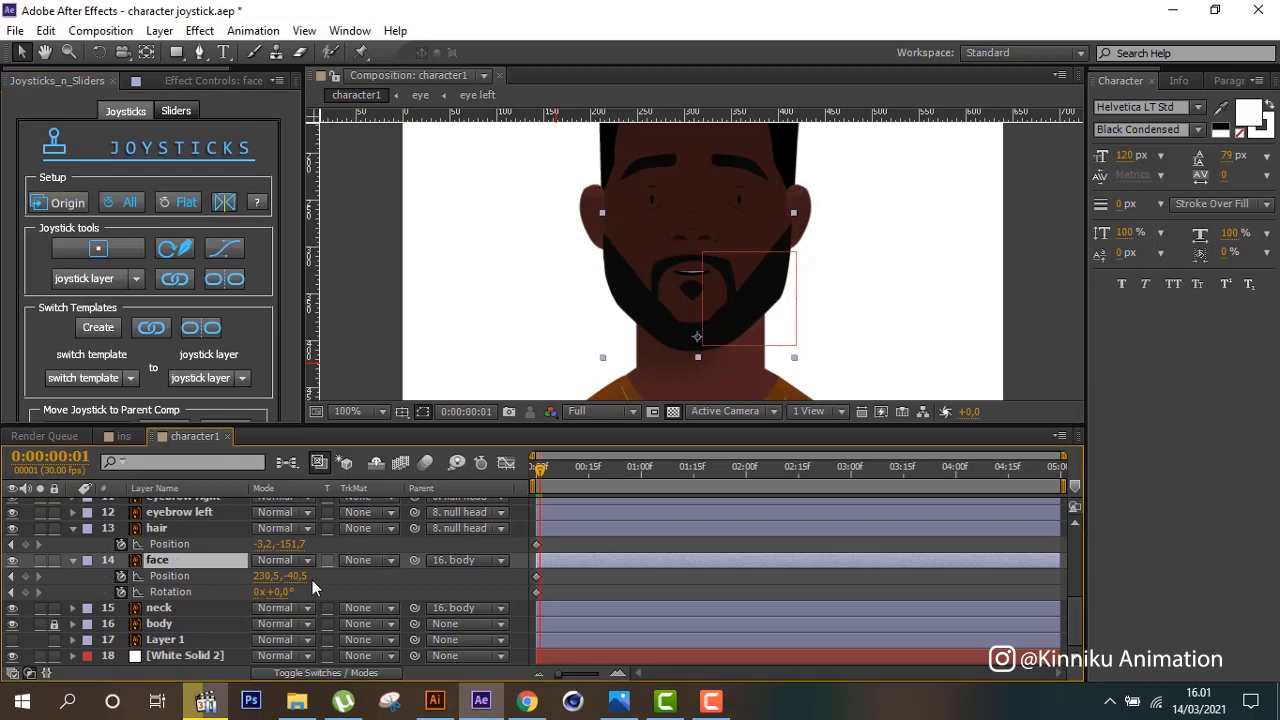
scroll(418, 542, up, 5)
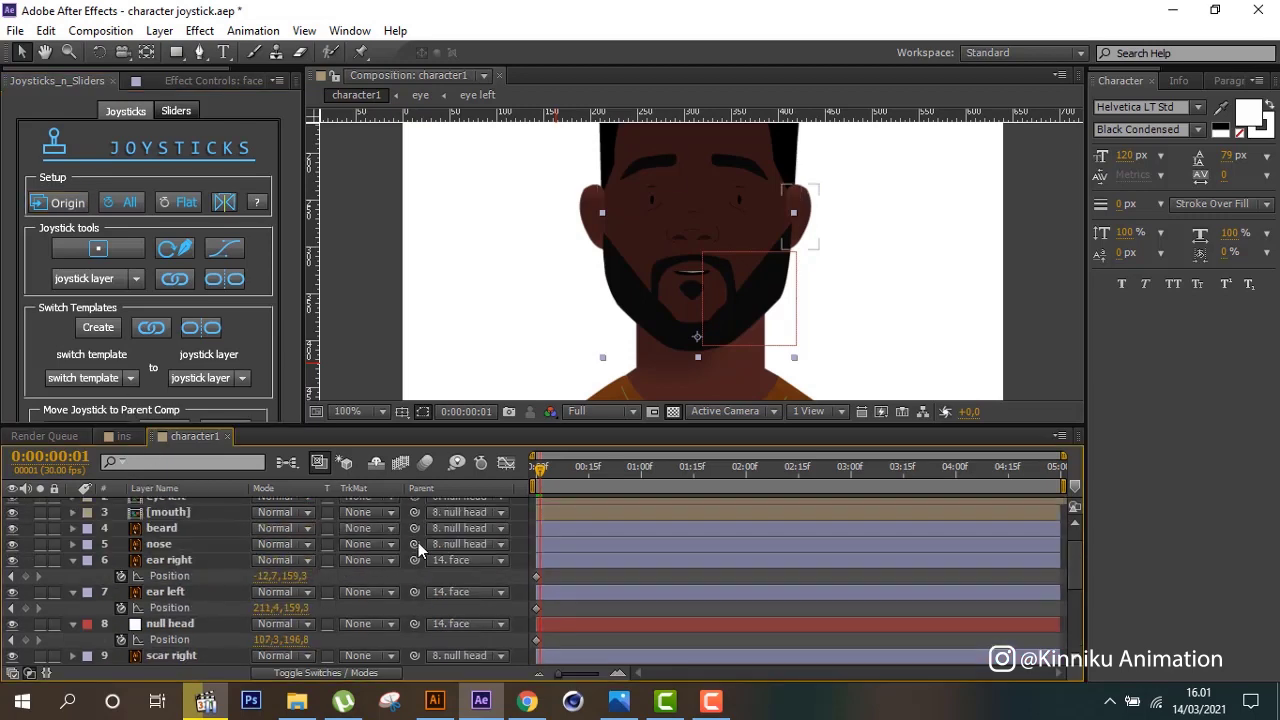
click(169, 561)
click(66, 203)
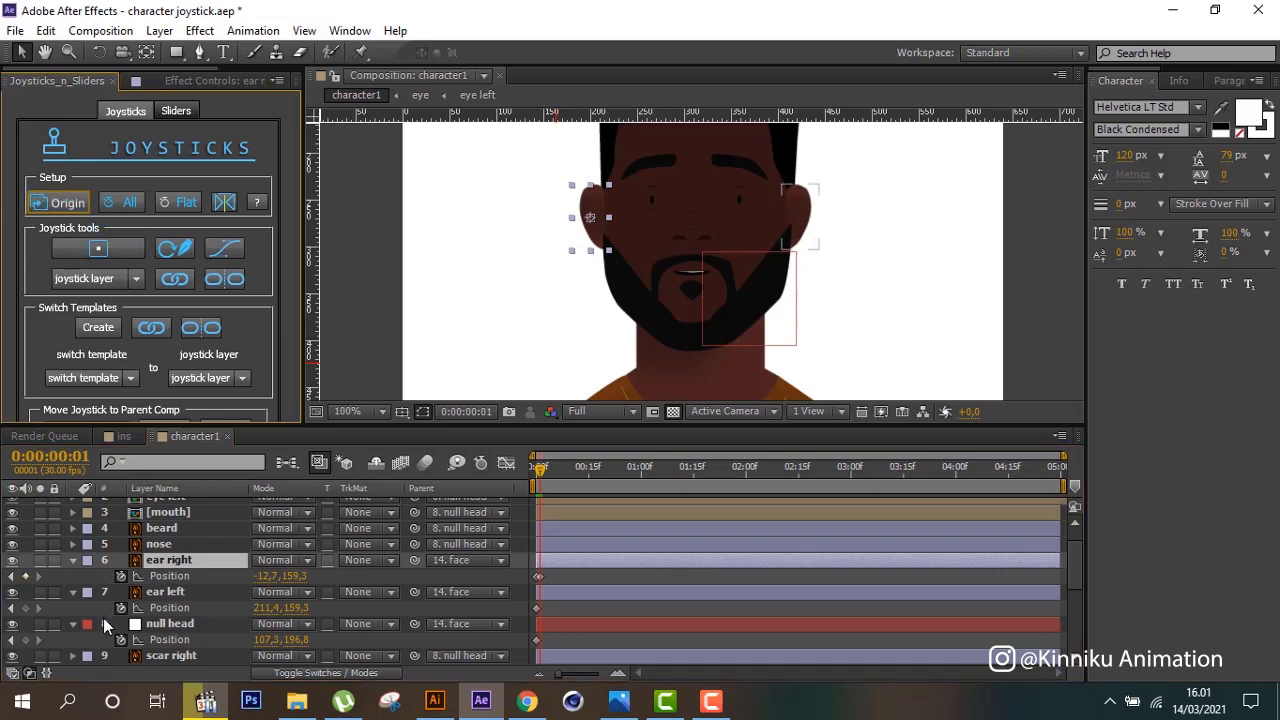
Add frame-1 keyframes for ear left, null head, hair, and face Position and Rotation.
click(21, 609)
click(25, 641)
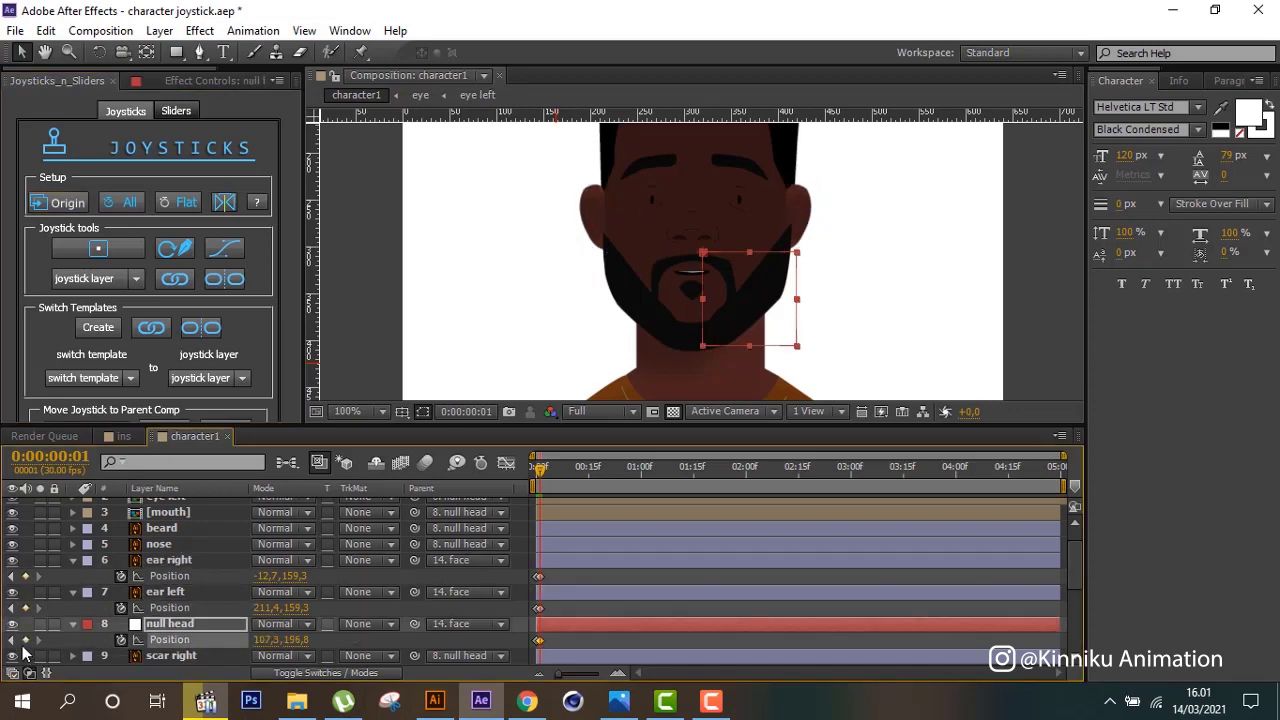
scroll(30, 640, down, 3)
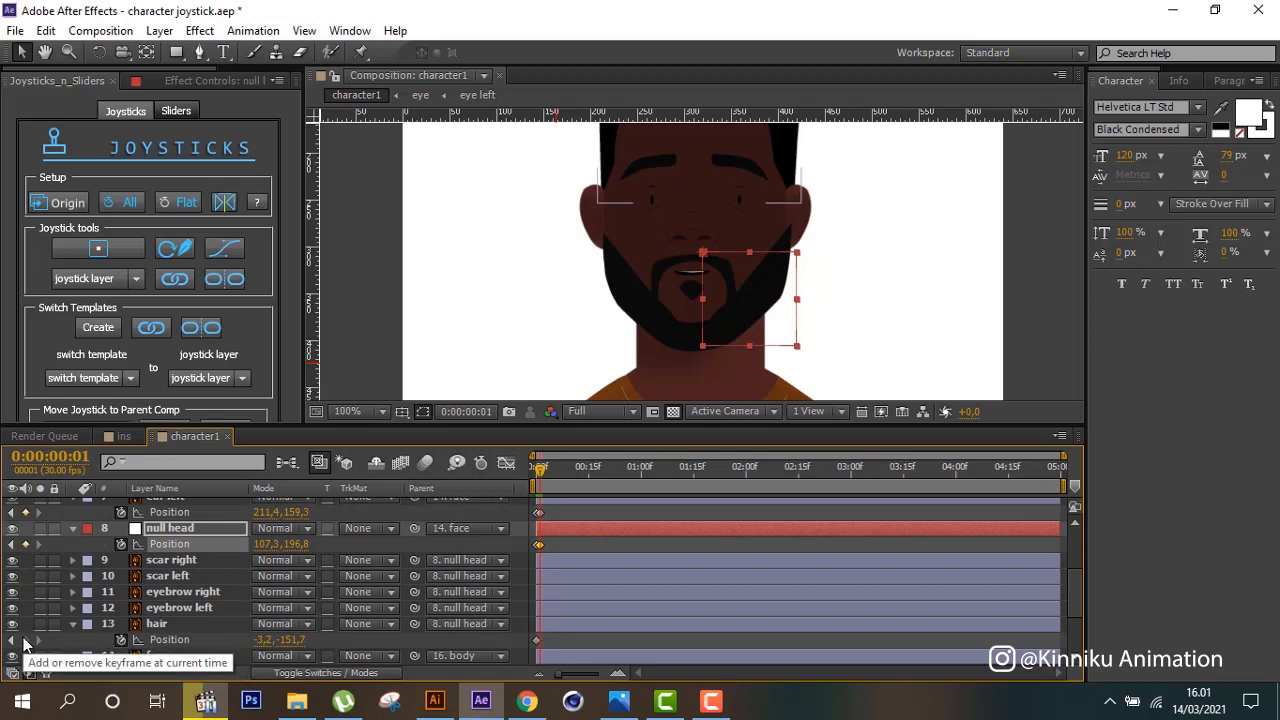
click(27, 639)
scroll(28, 620, down, 3)
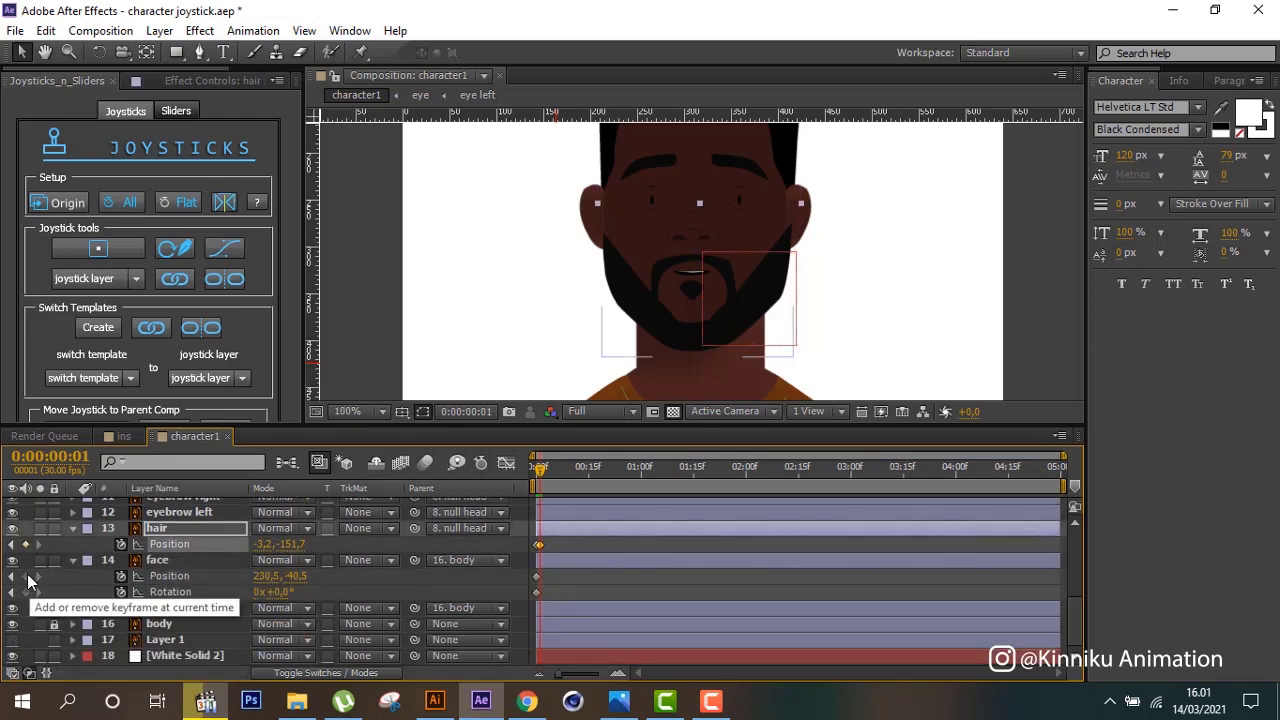
click(27, 577)
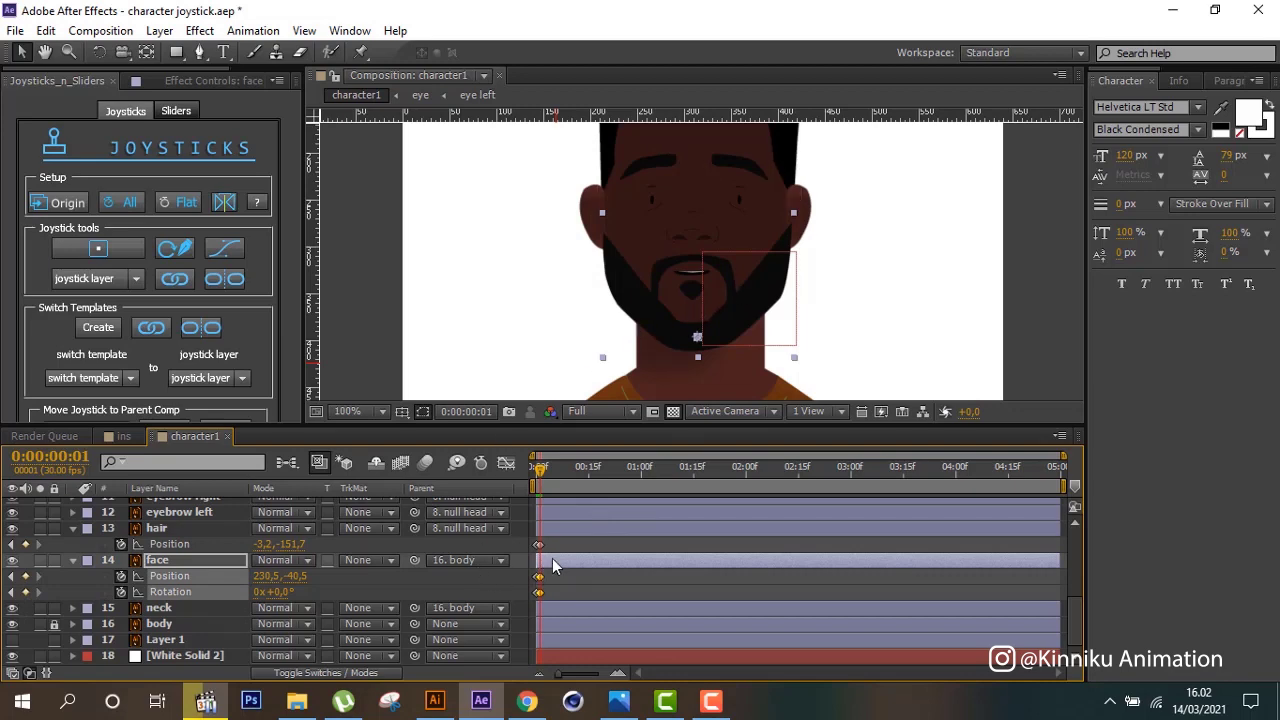
scroll(552, 558, up, 3)
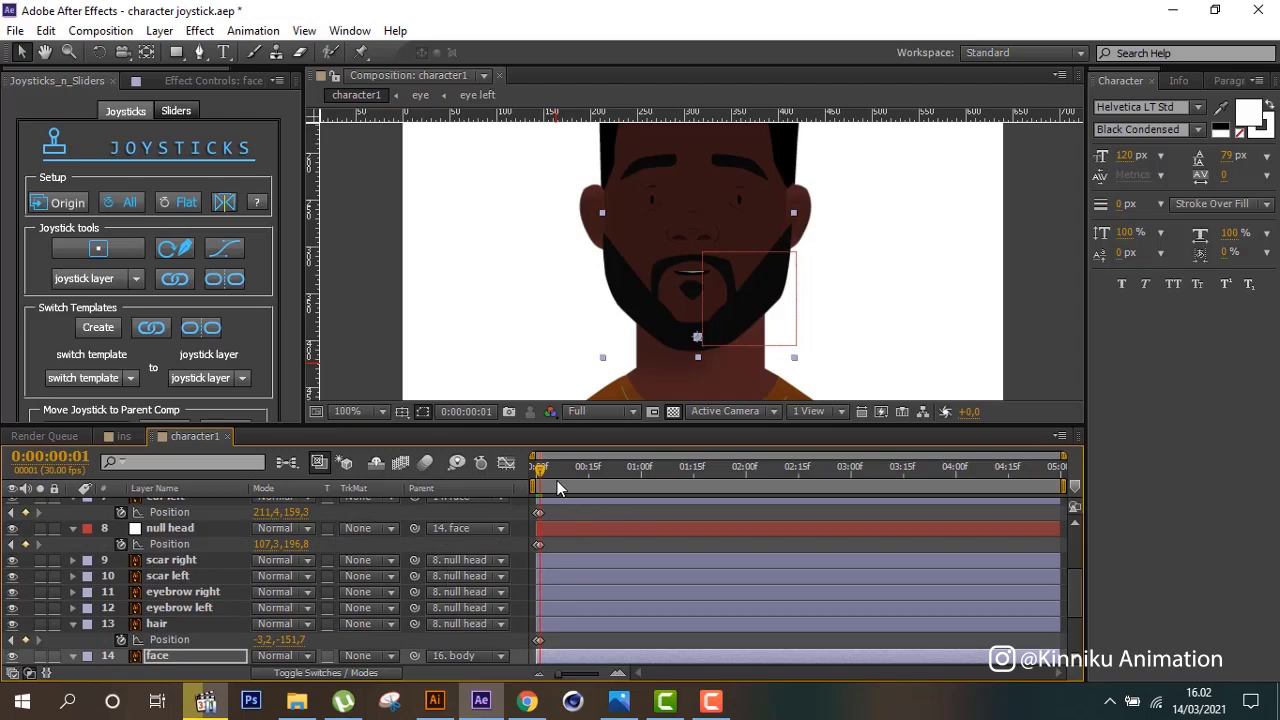
Compare the pose at frames 0 and 1 with the viewer zoomed out and back.
scroll(511, 575, up, 1)
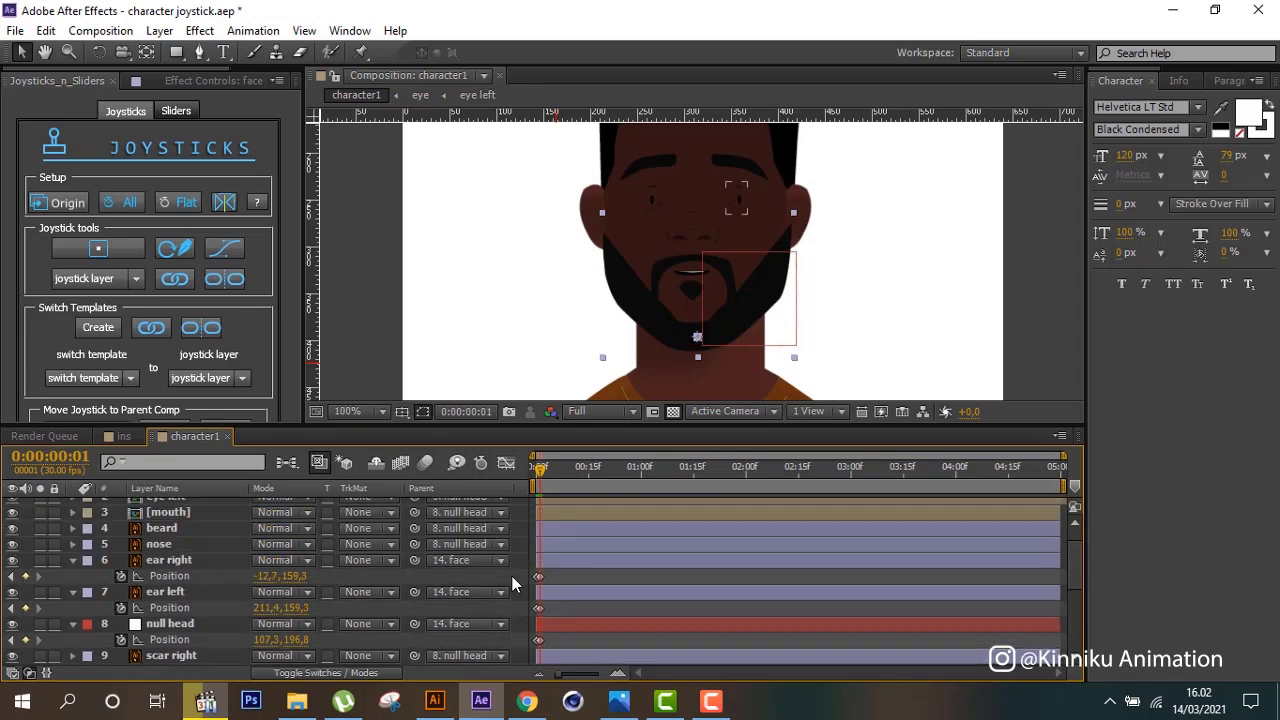
scroll(511, 575, up, 1)
scroll(511, 575, up, 1)
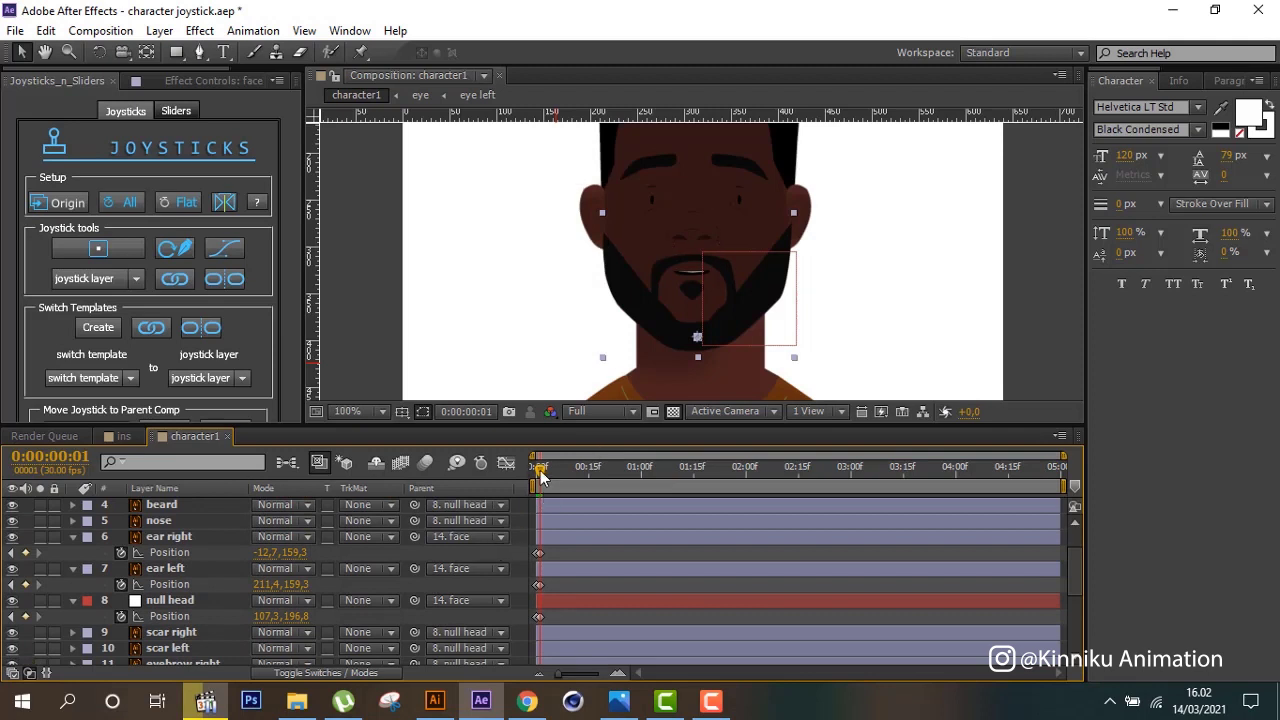
drag(540, 468, 511, 484)
drag(540, 478, 542, 478)
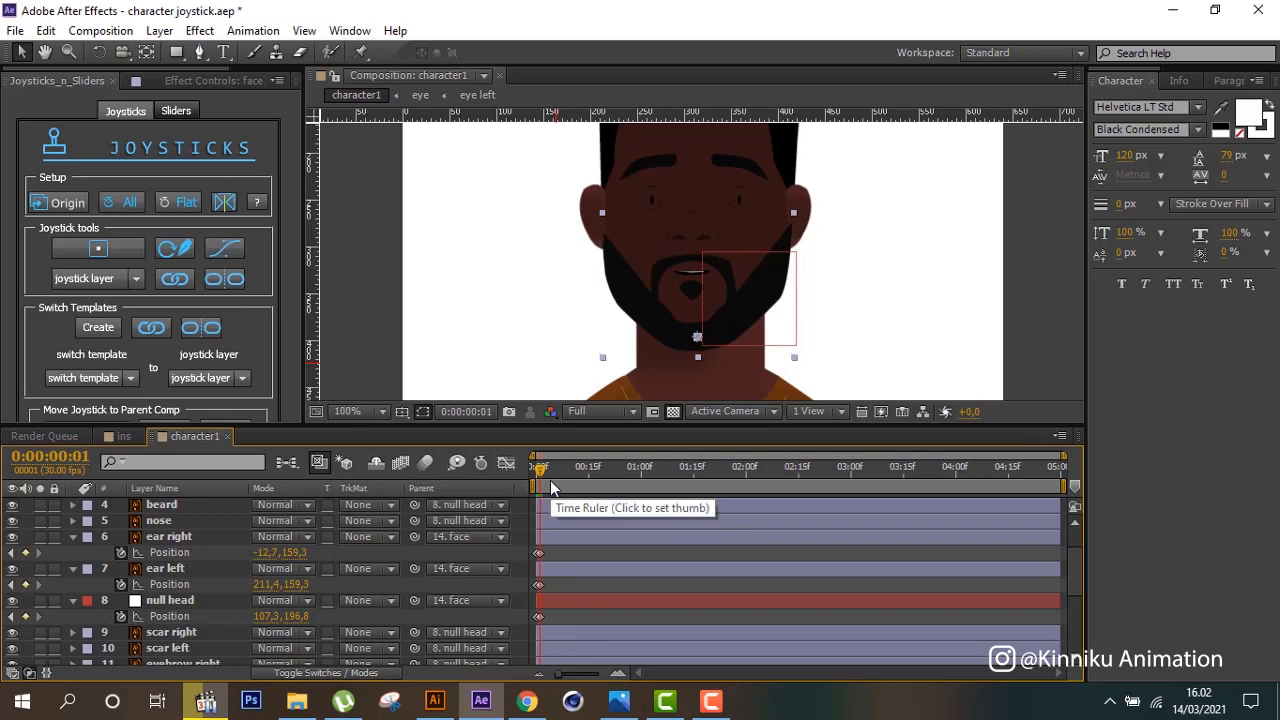
key(comma)
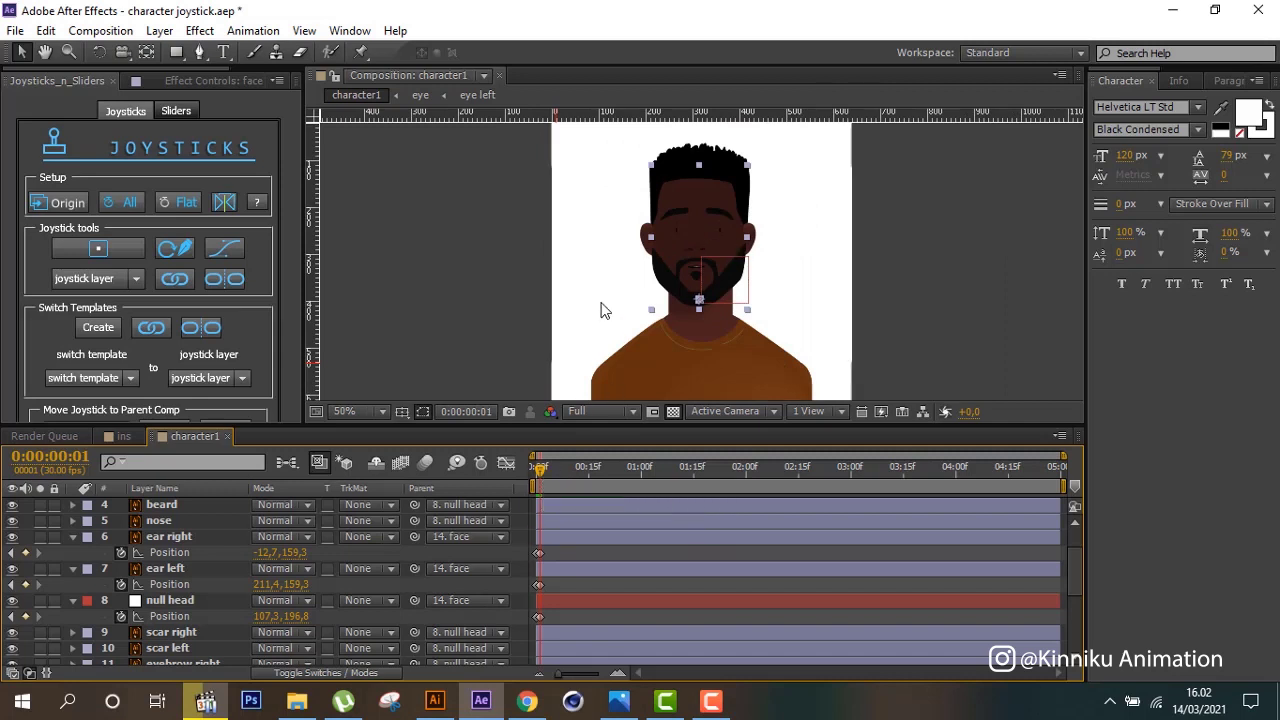
key(period)
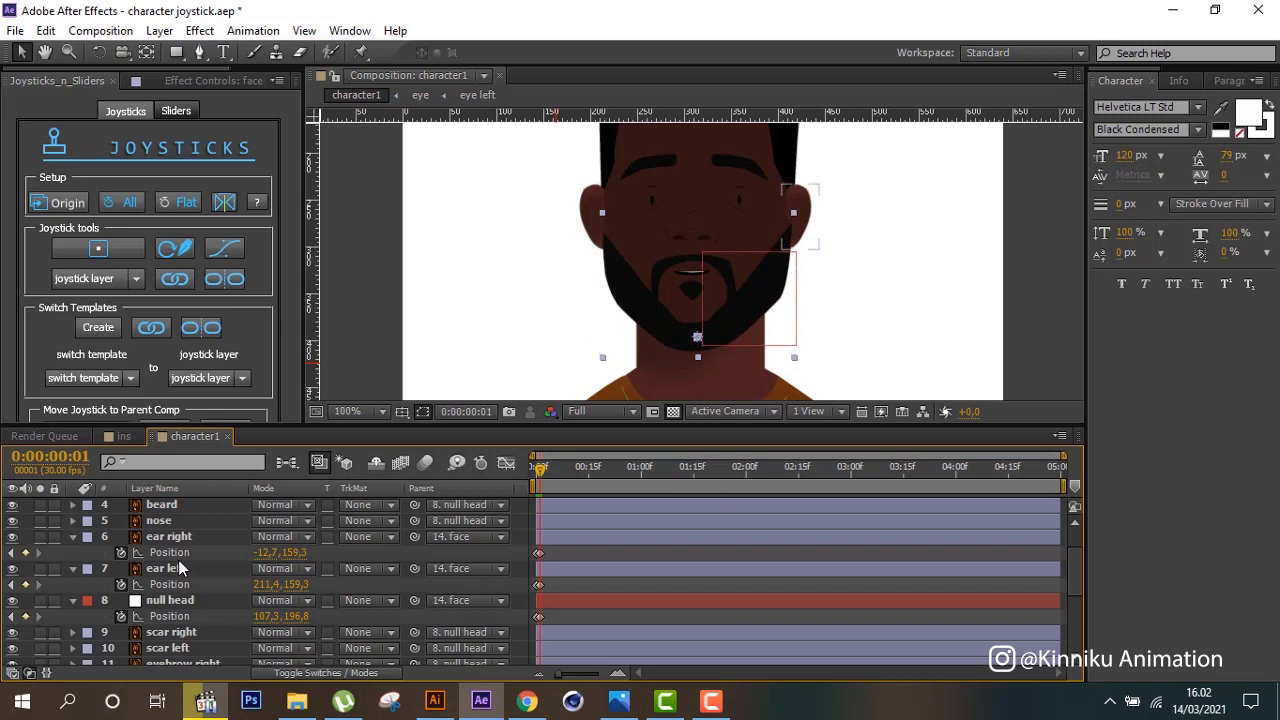
Shift ear right's Position X from -12.7 to -14.7 at frame 1, undoing the accidental Y change.
click(174, 536)
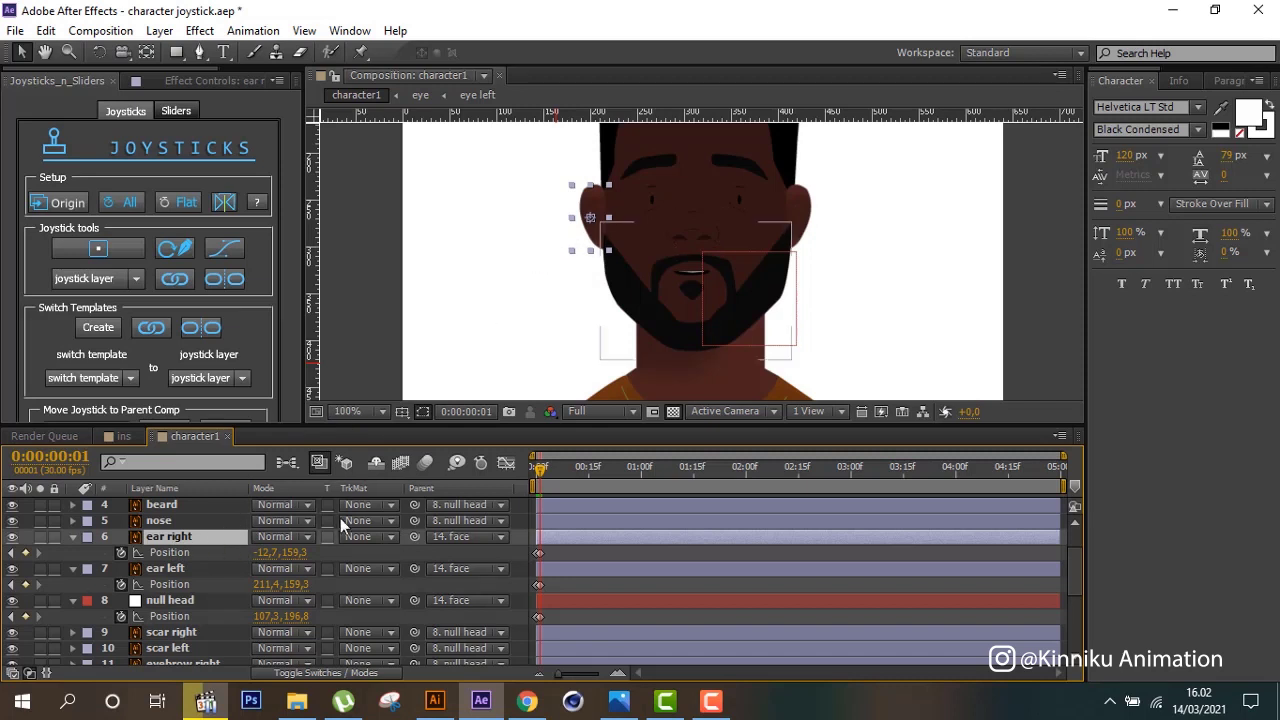
mouse_move(292, 552)
mouse_down()
mouse_move(306, 546)
mouse_move(288, 553)
mouse_up()
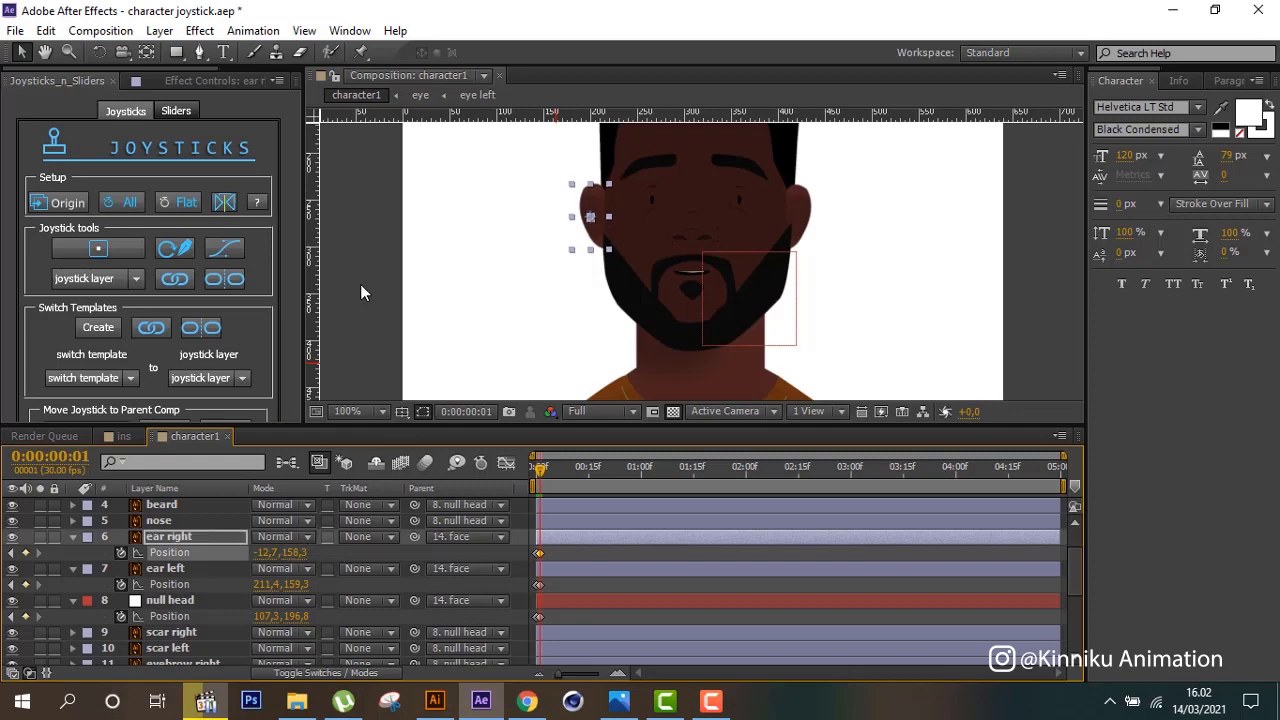
click(40, 31)
click(52, 51)
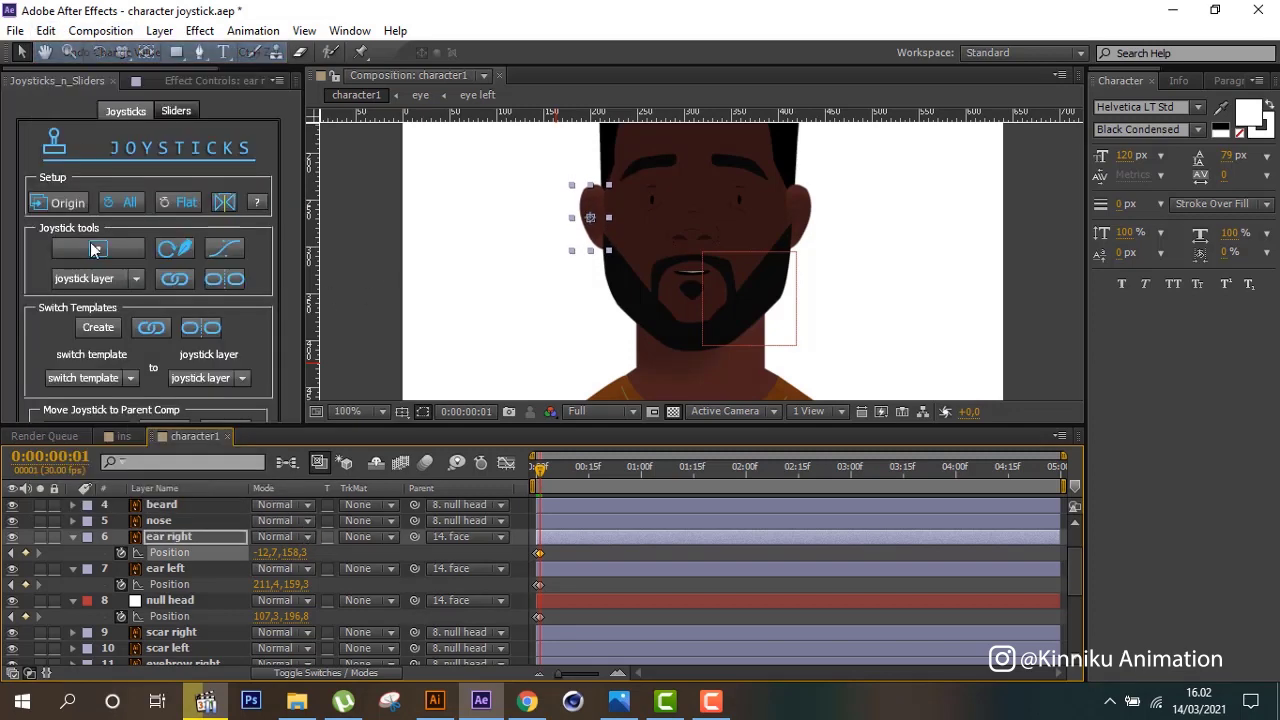
drag(270, 552, 259, 553)
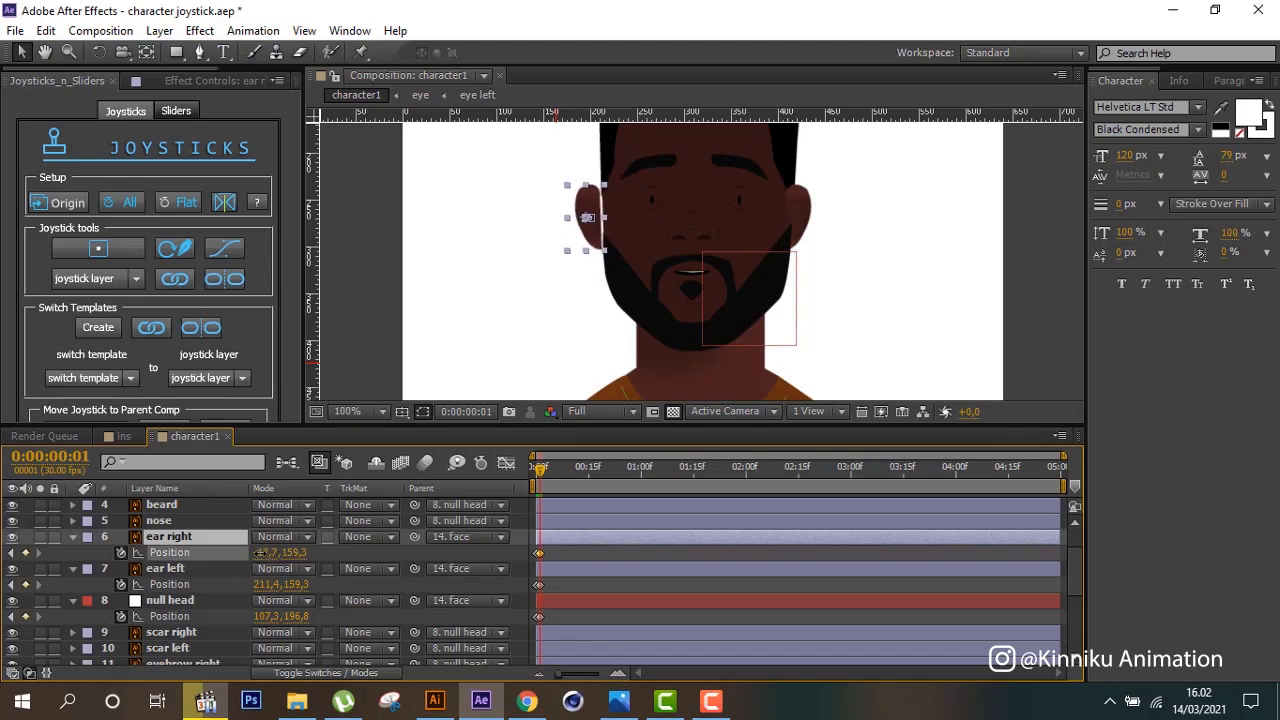
drag(260, 552, 264, 552)
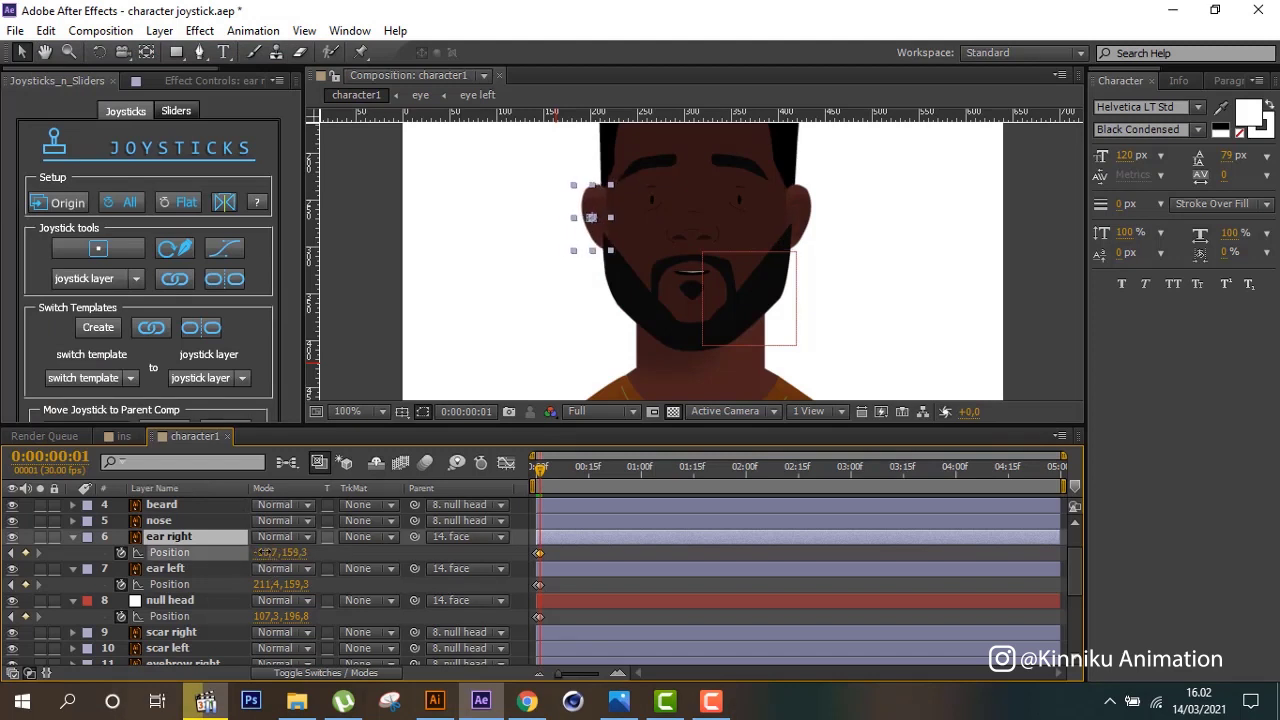
drag(262, 552, 261, 552)
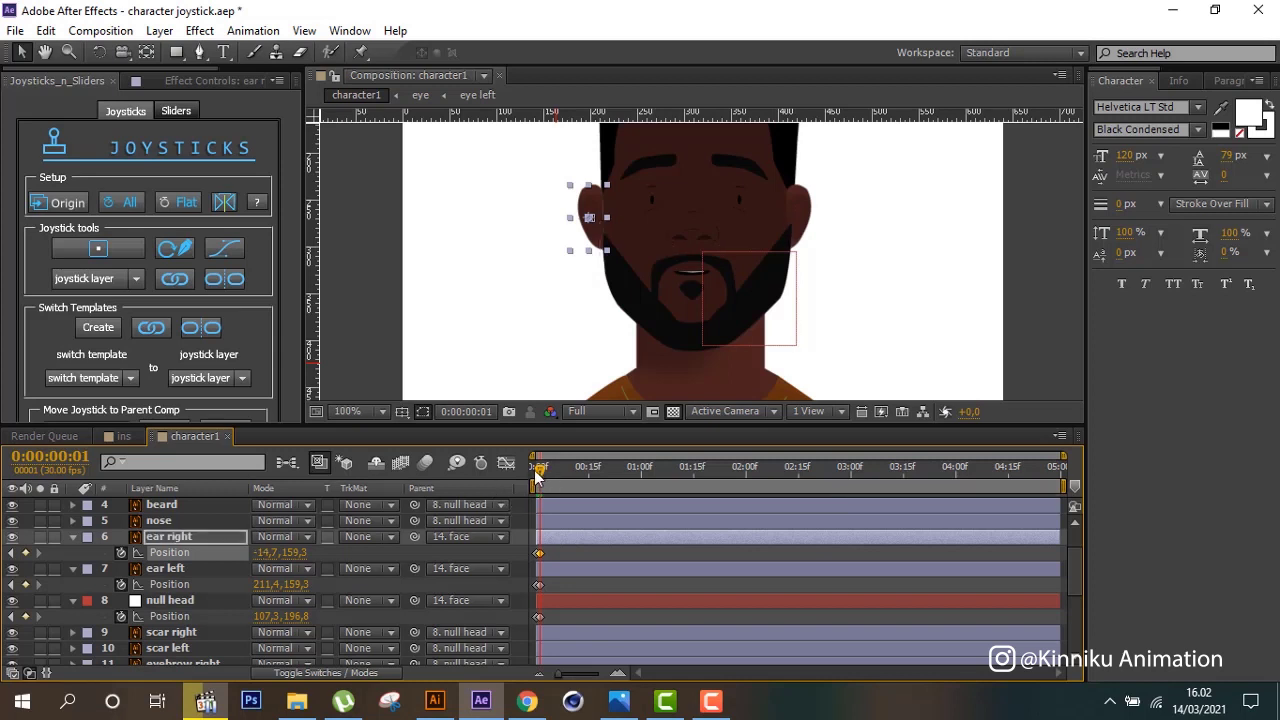
drag(536, 477, 536, 483)
Scrub the face layer's Rotation to -3° at frame 1.
scroll(175, 645, down, 2)
click(176, 602)
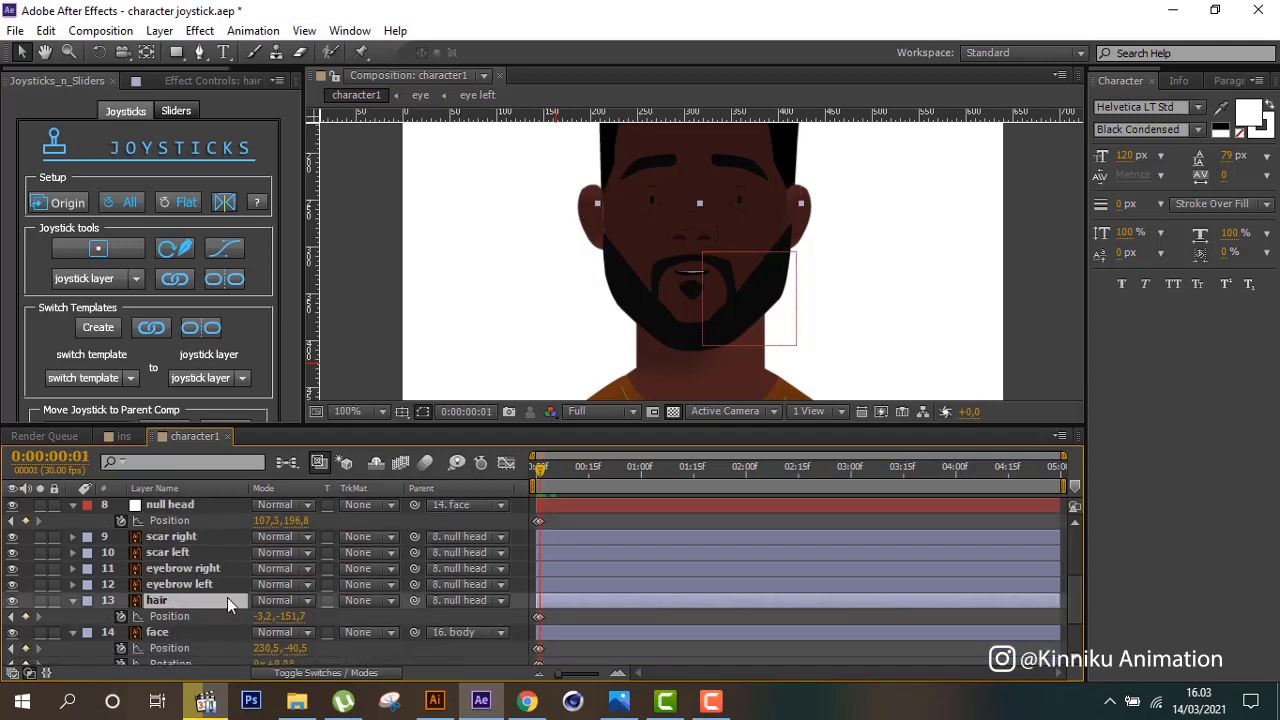
click(174, 630)
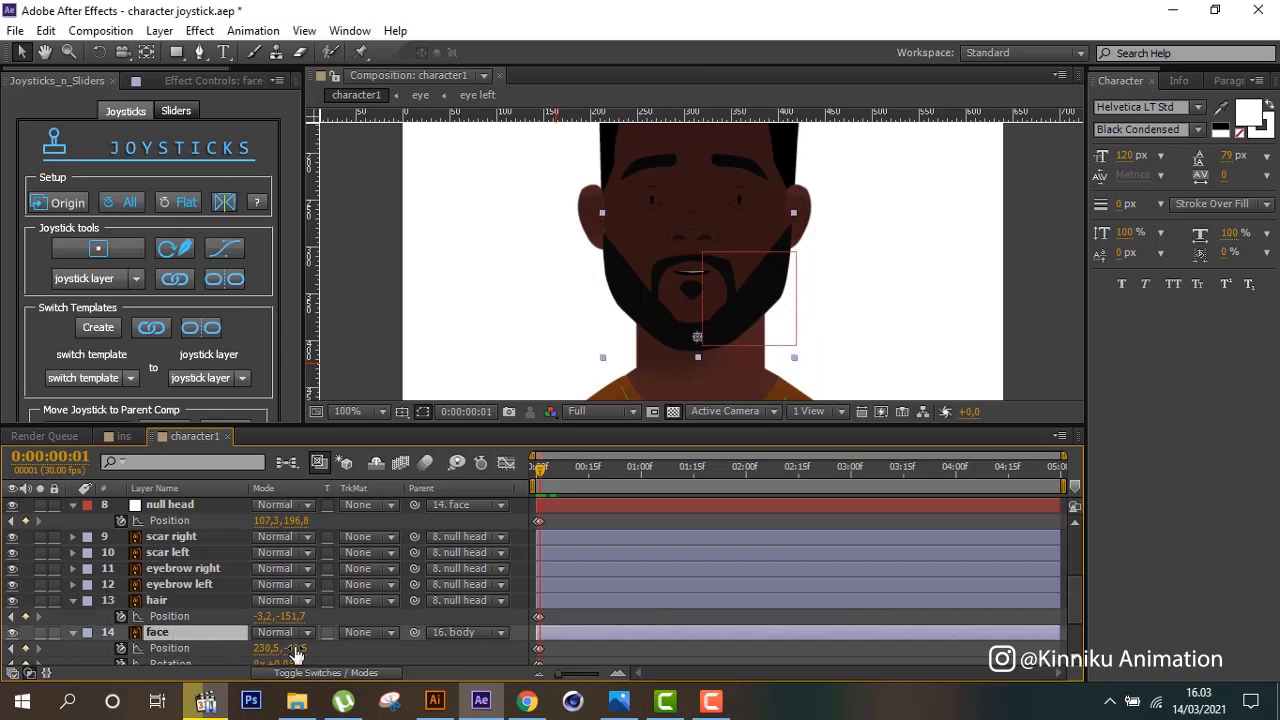
scroll(294, 658, down, 1)
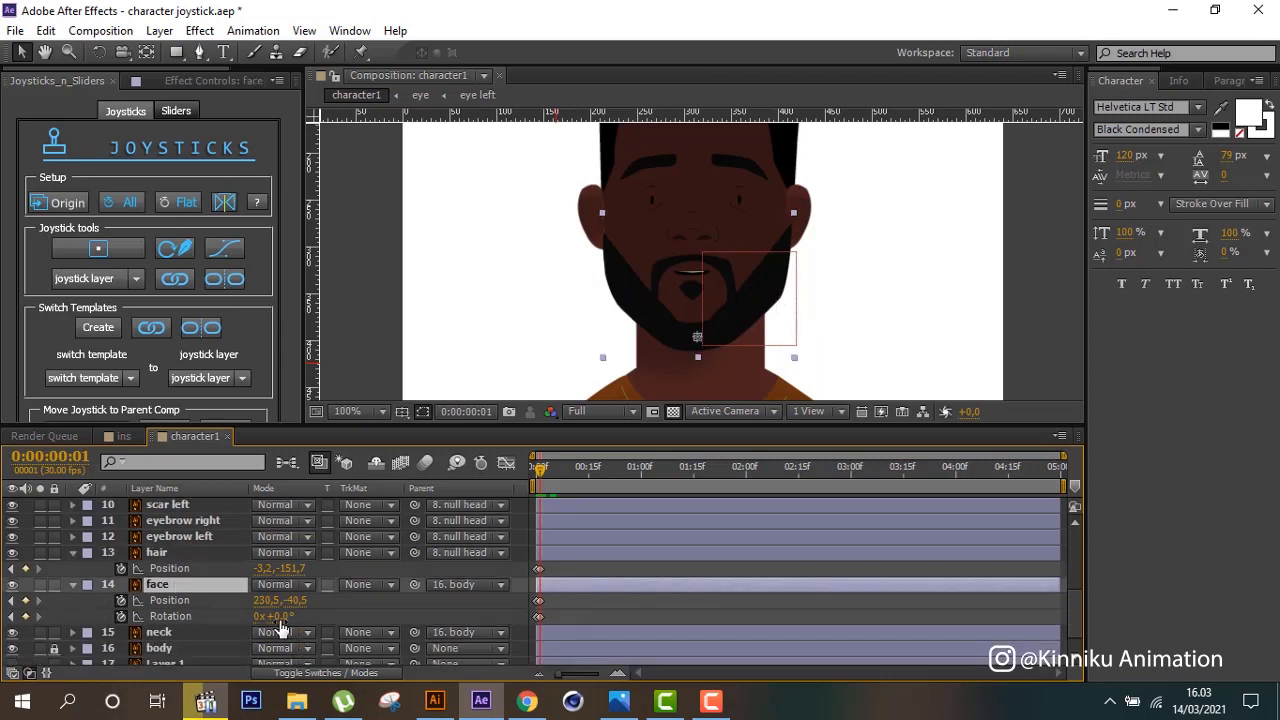
drag(280, 624, 273, 618)
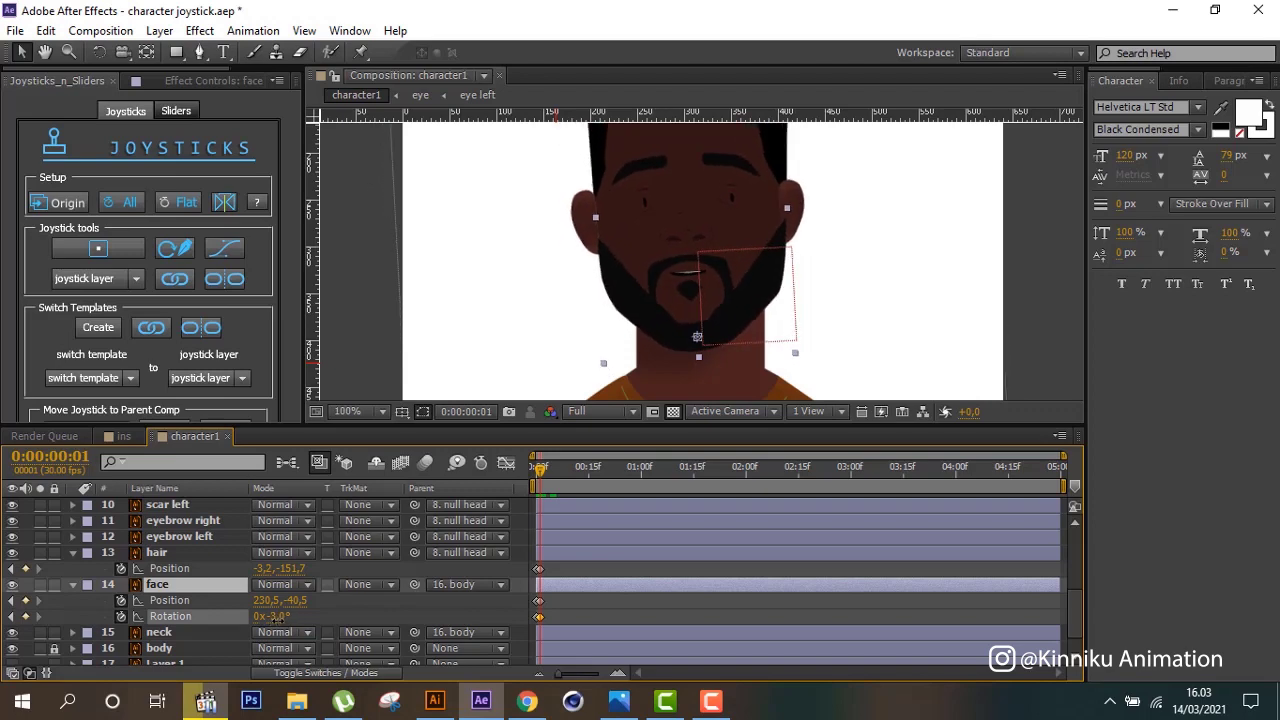
key(Return)
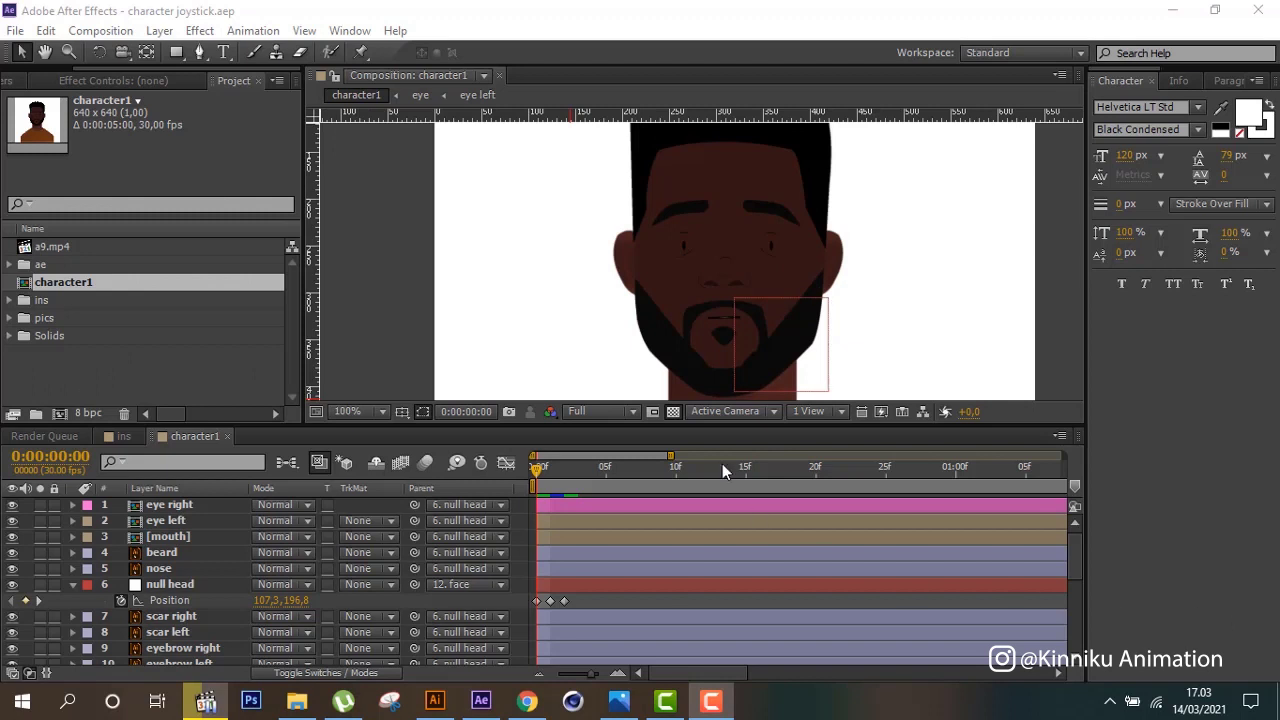
Scrub through frames 1 and 2 to check the head poses, then return to frame 1.
click(552, 476)
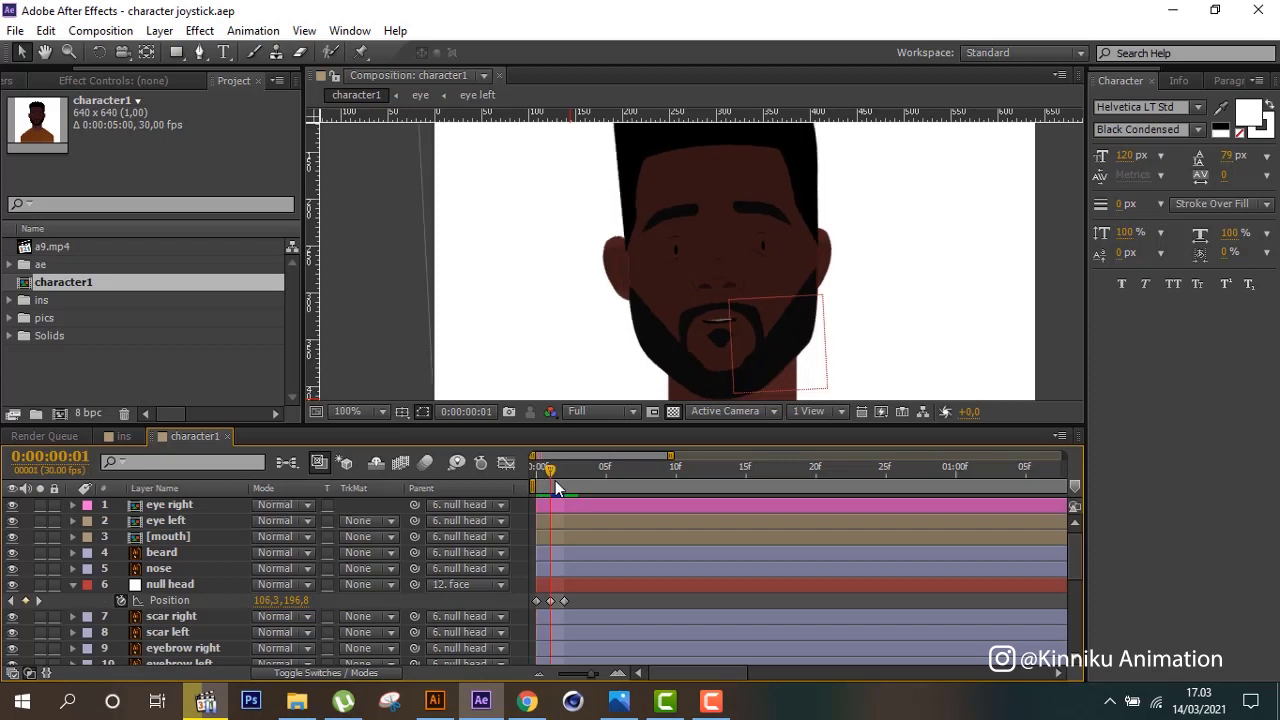
drag(555, 480, 553, 483)
drag(552, 483, 567, 483)
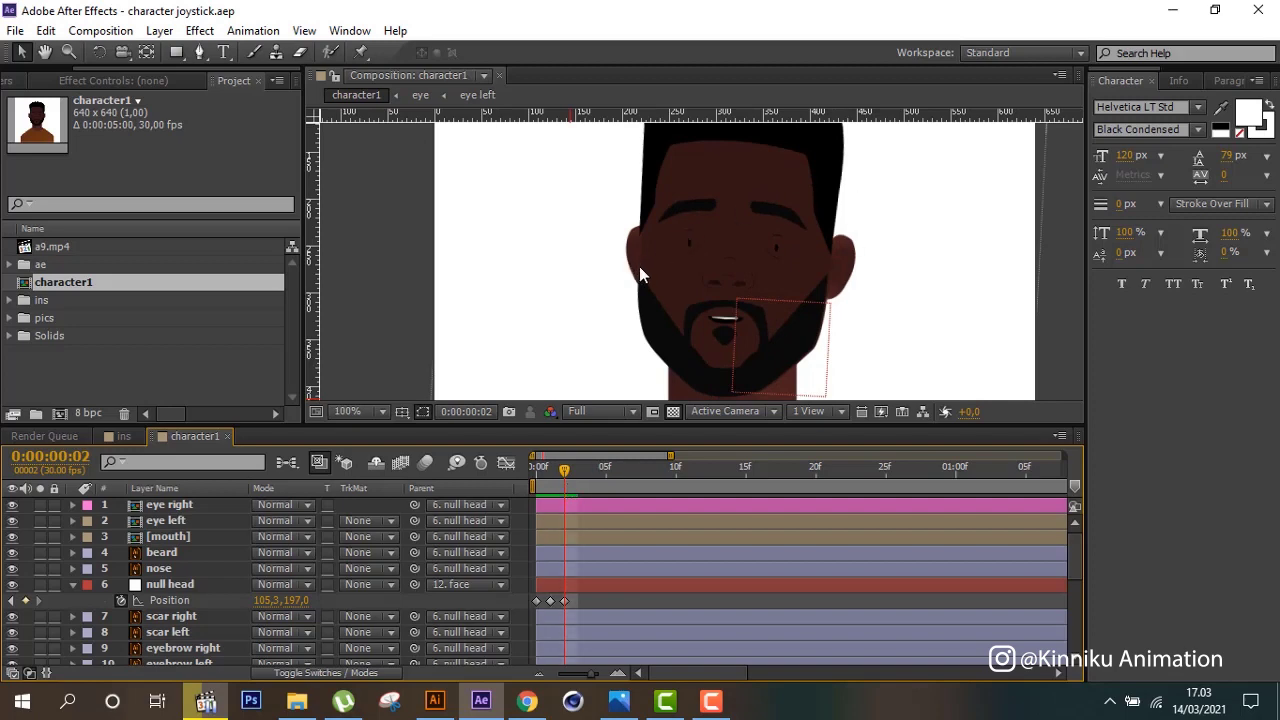
click(604, 615)
click(624, 293)
drag(567, 469, 556, 470)
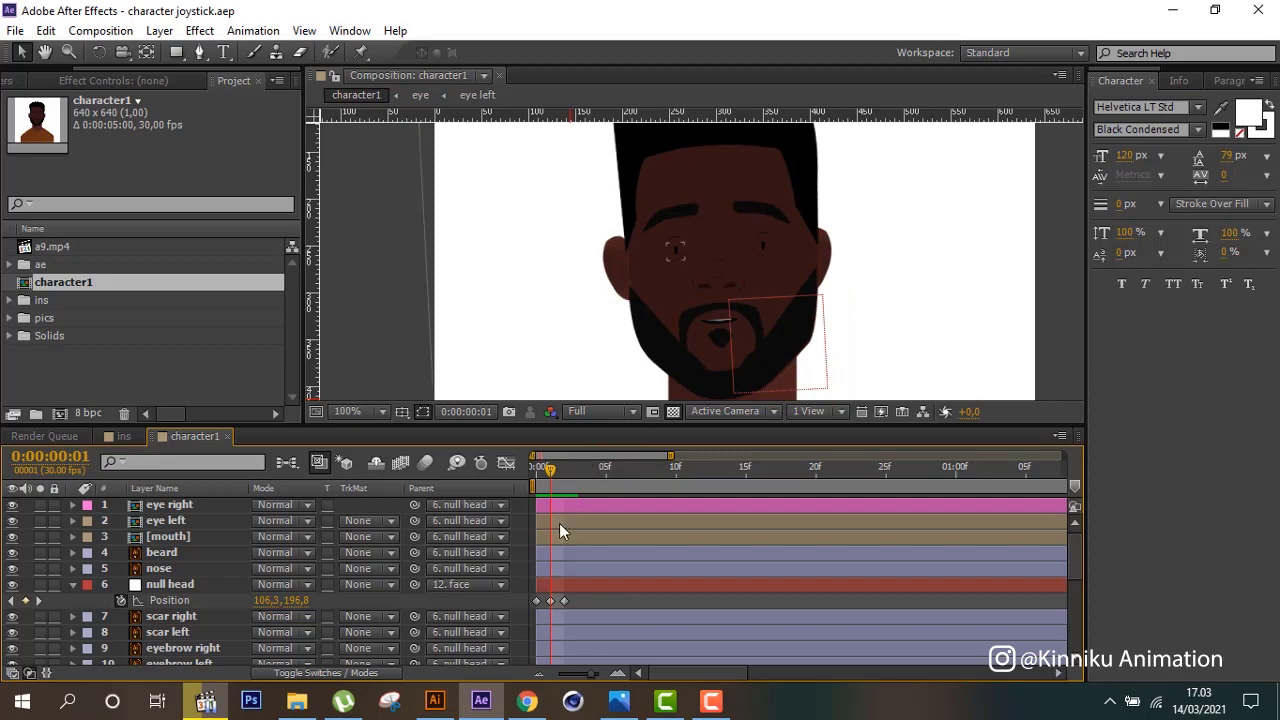
Select the hair and face layers and step forward two frames with Page Down.
scroll(559, 523, down, 2)
scroll(559, 523, down, 2)
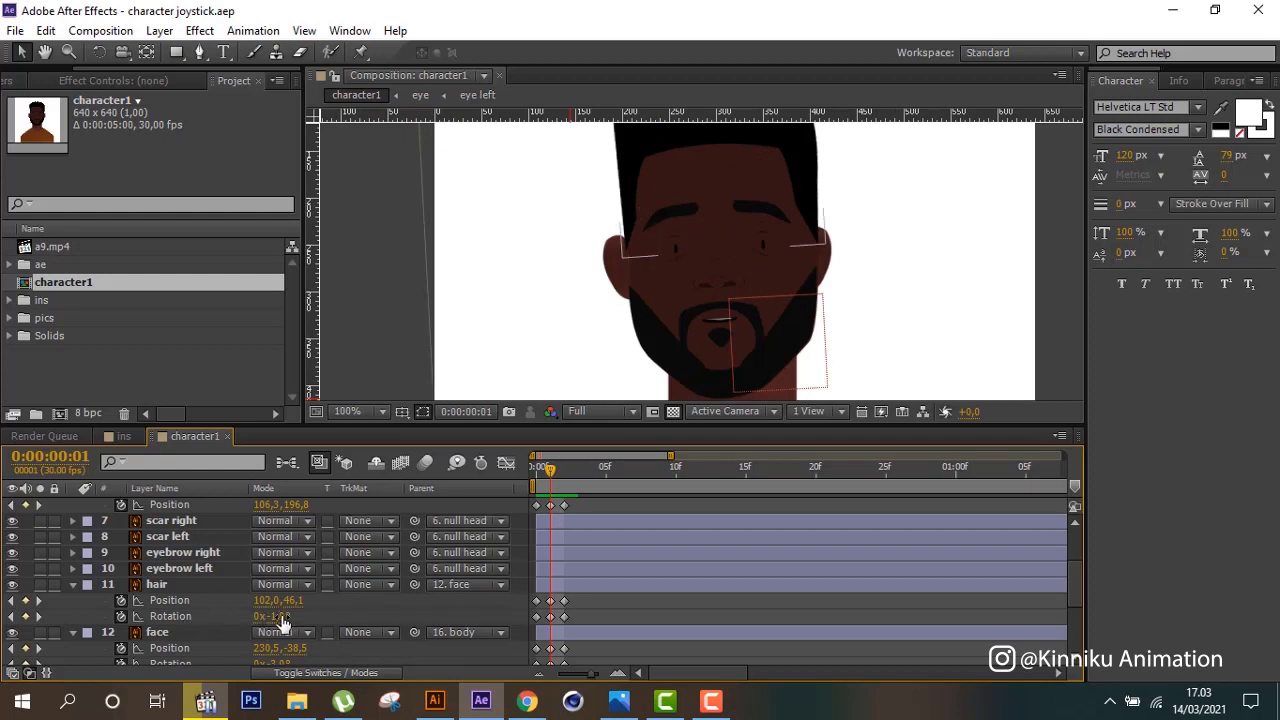
click(183, 579)
scroll(183, 579, down, 1)
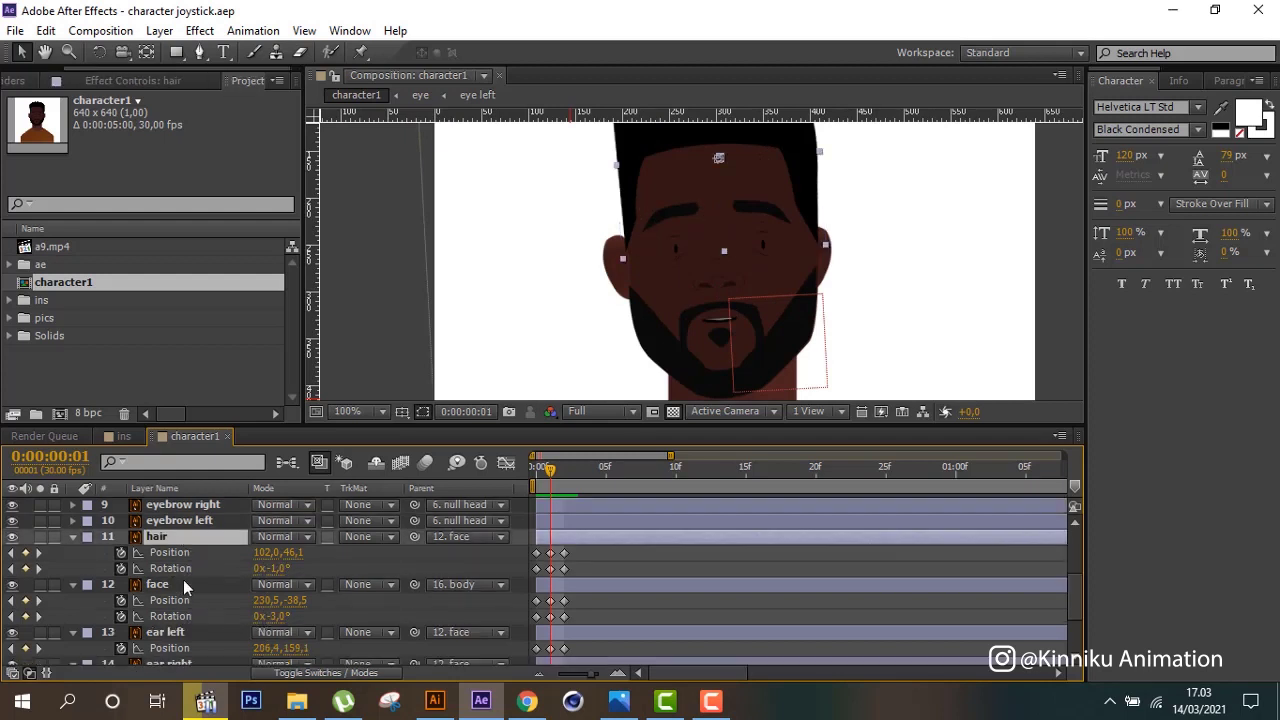
click(169, 584)
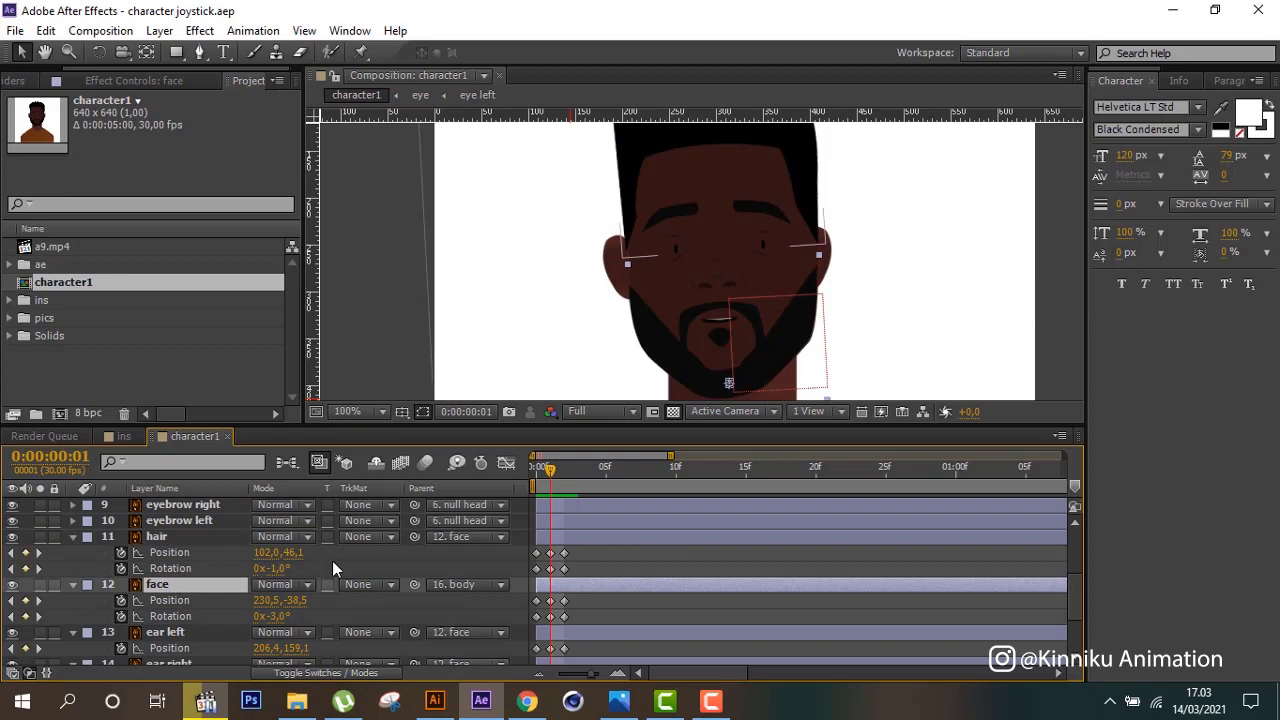
scroll(332, 560, down, 1)
scroll(332, 560, up, 3)
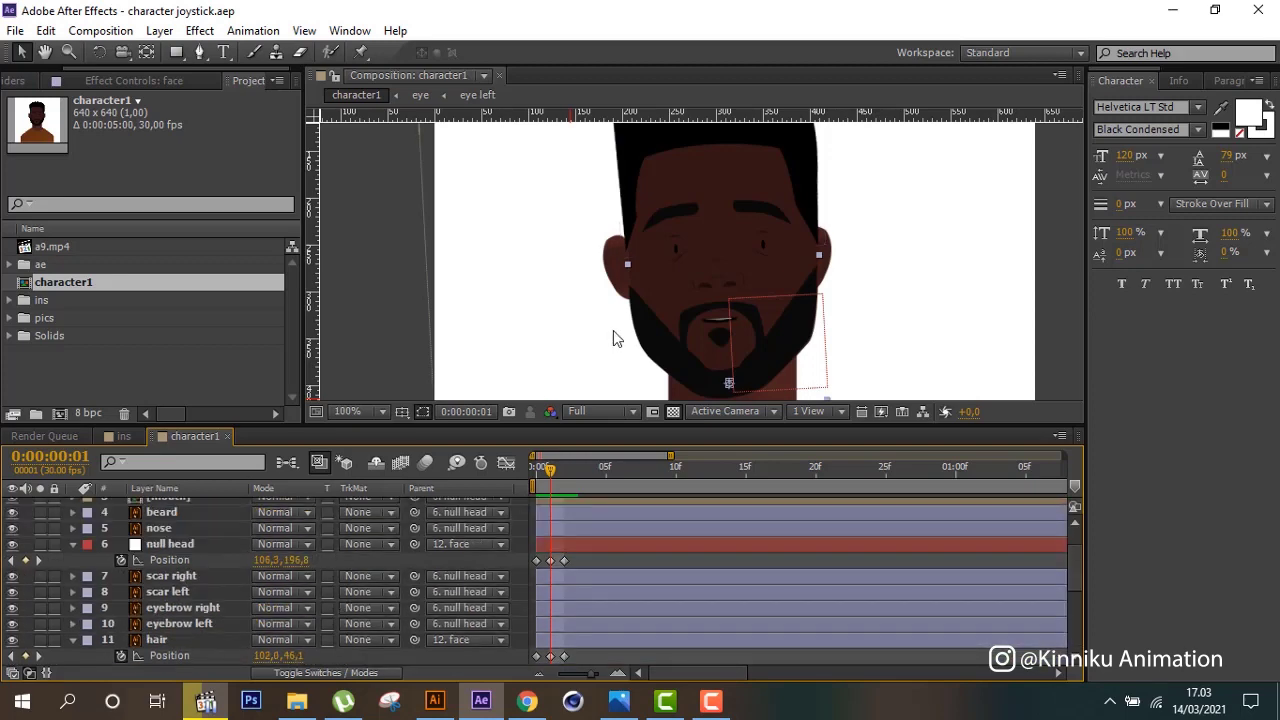
key(Page_Down)
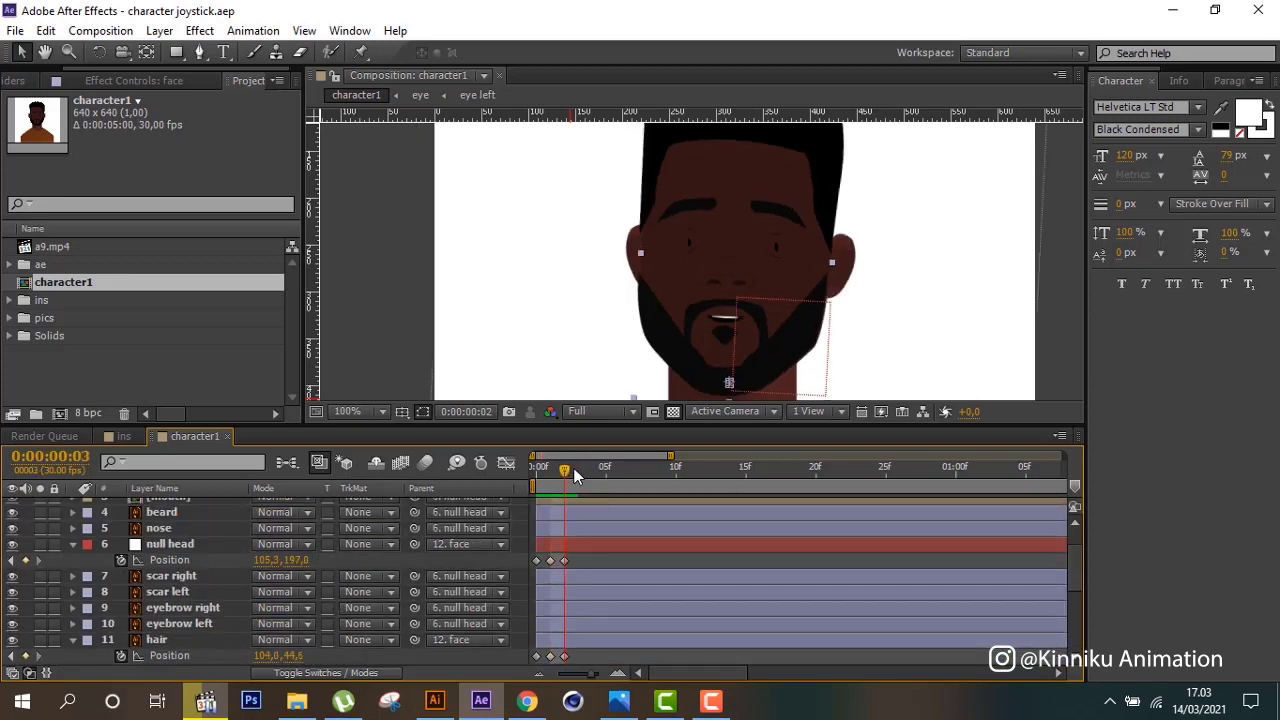
key(Page_Down)
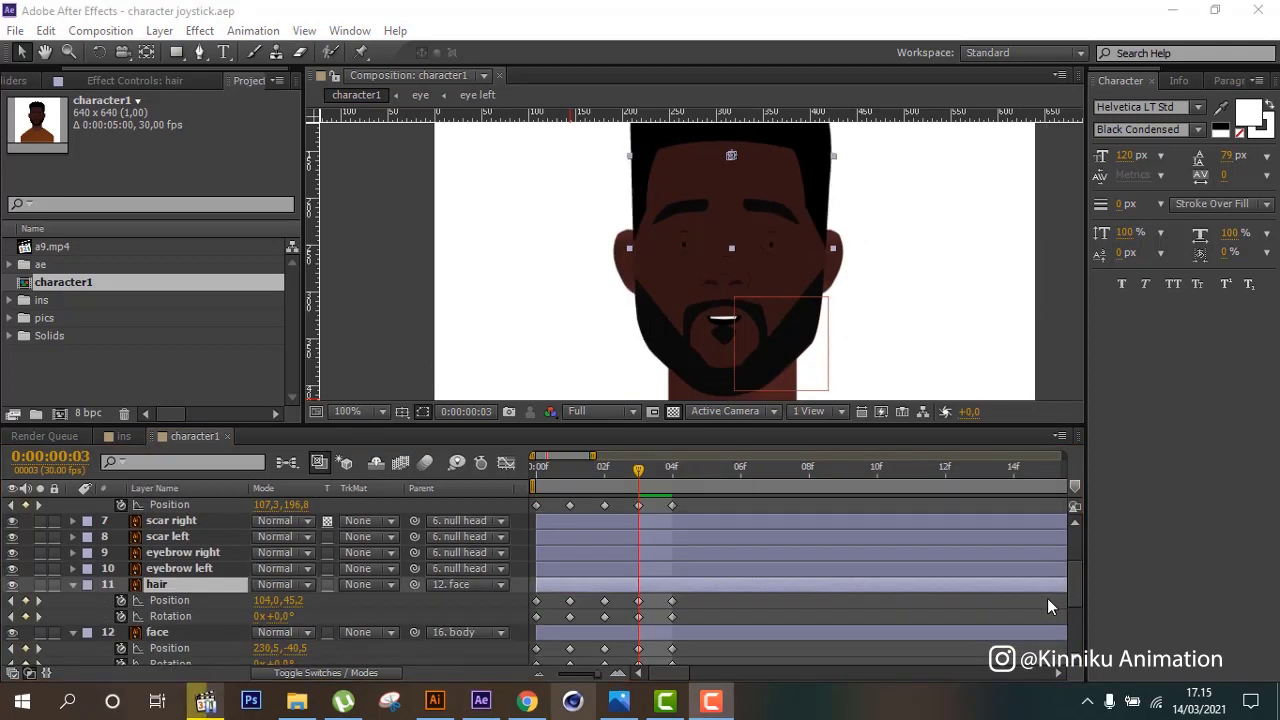
At frame 3, nudge the null head layer up two pixels.
click(537, 488)
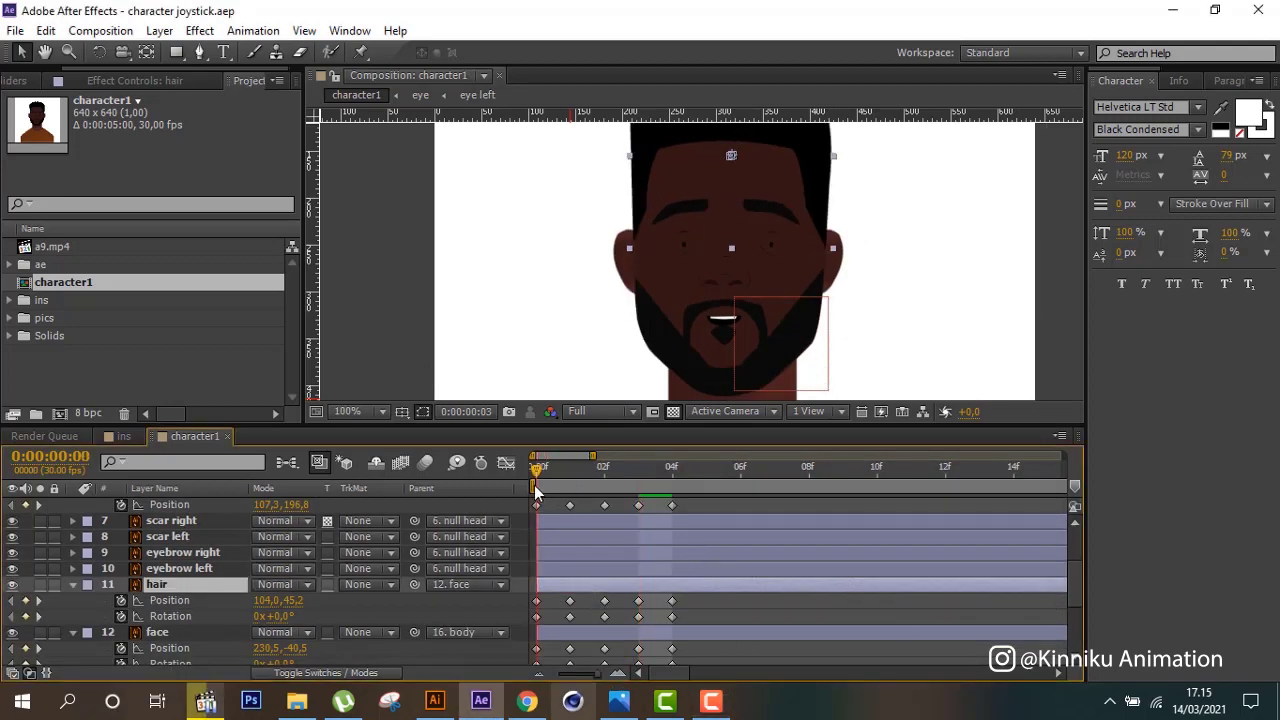
click(639, 480)
scroll(205, 556, up, 3)
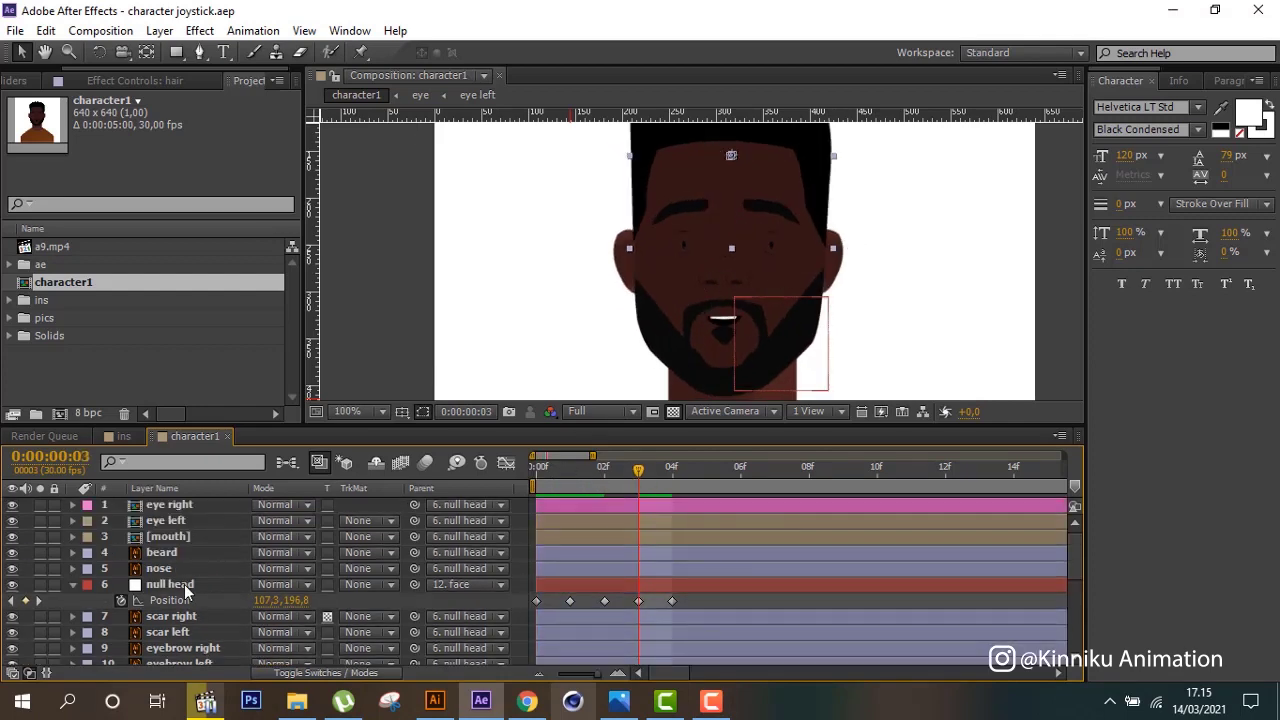
click(184, 584)
key(Up)
key(Up)
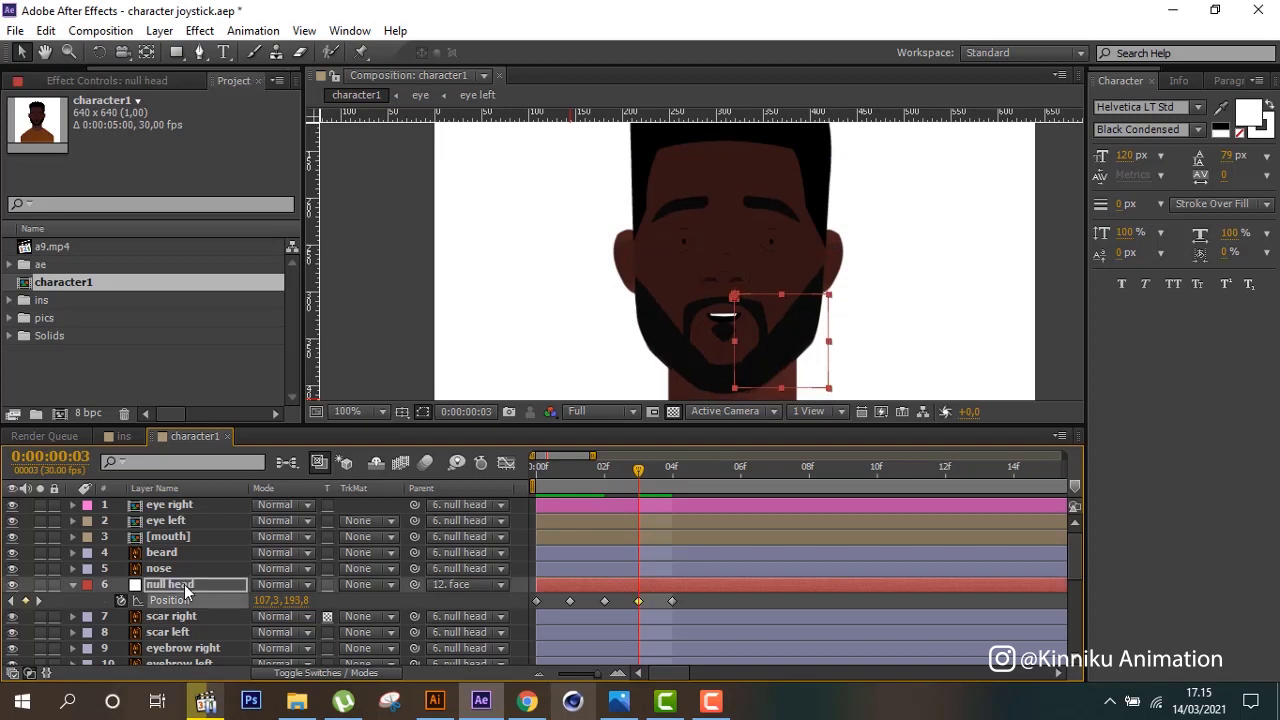
key(Up)
key(Up)
key(Up)
key(Up)
key(Up)
key(Up)
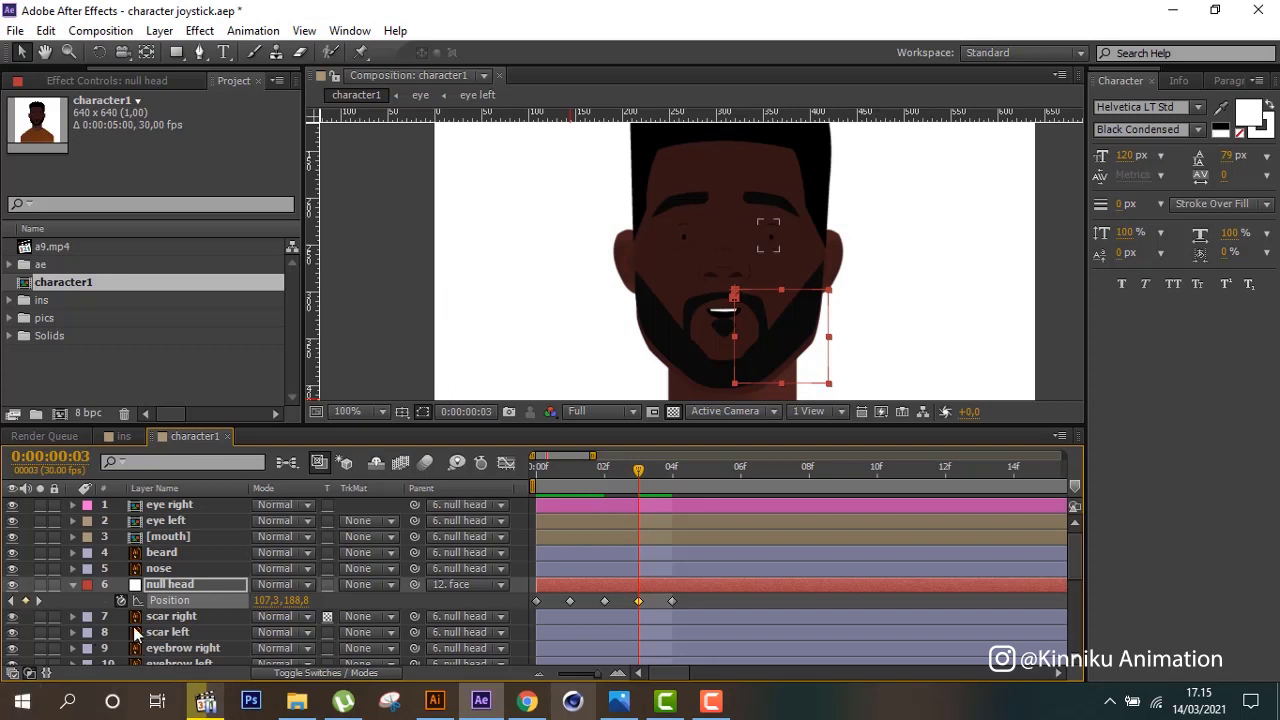
Fine-tune the face layer's Position up and back down, then reselect null head.
scroll(138, 623, down, 2)
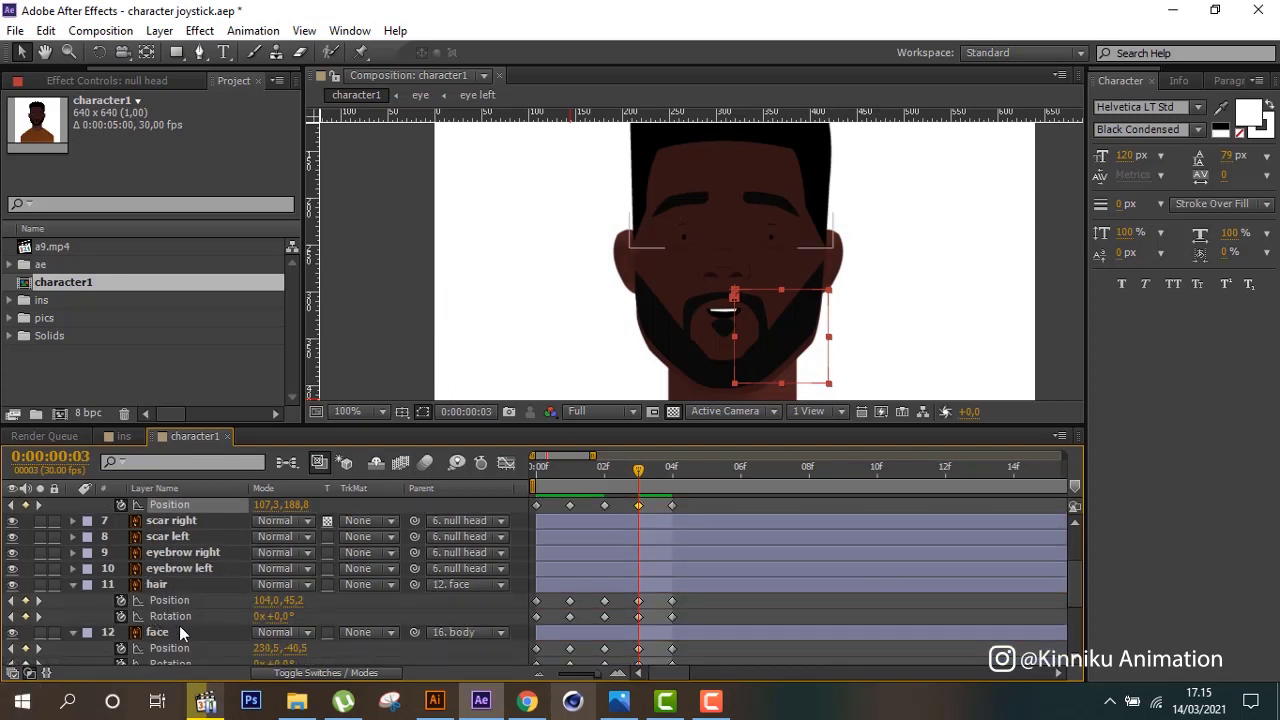
click(180, 632)
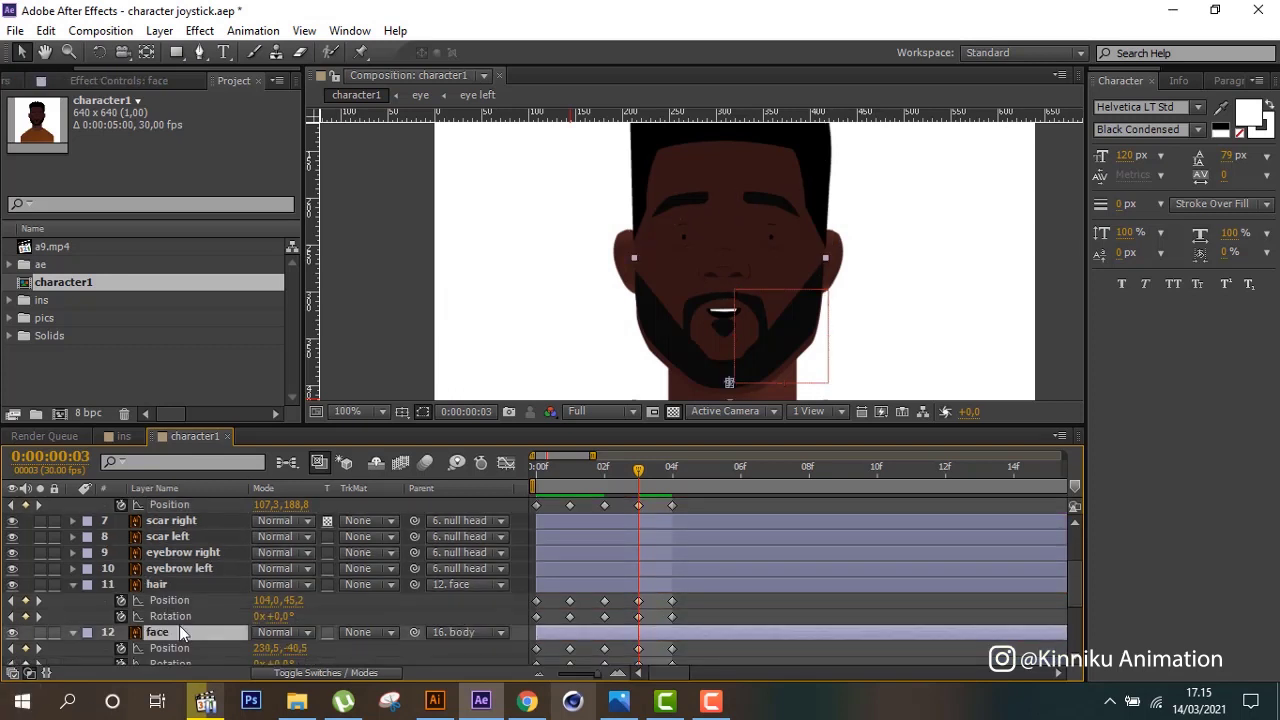
key(Up)
key(Up)
key(Up)
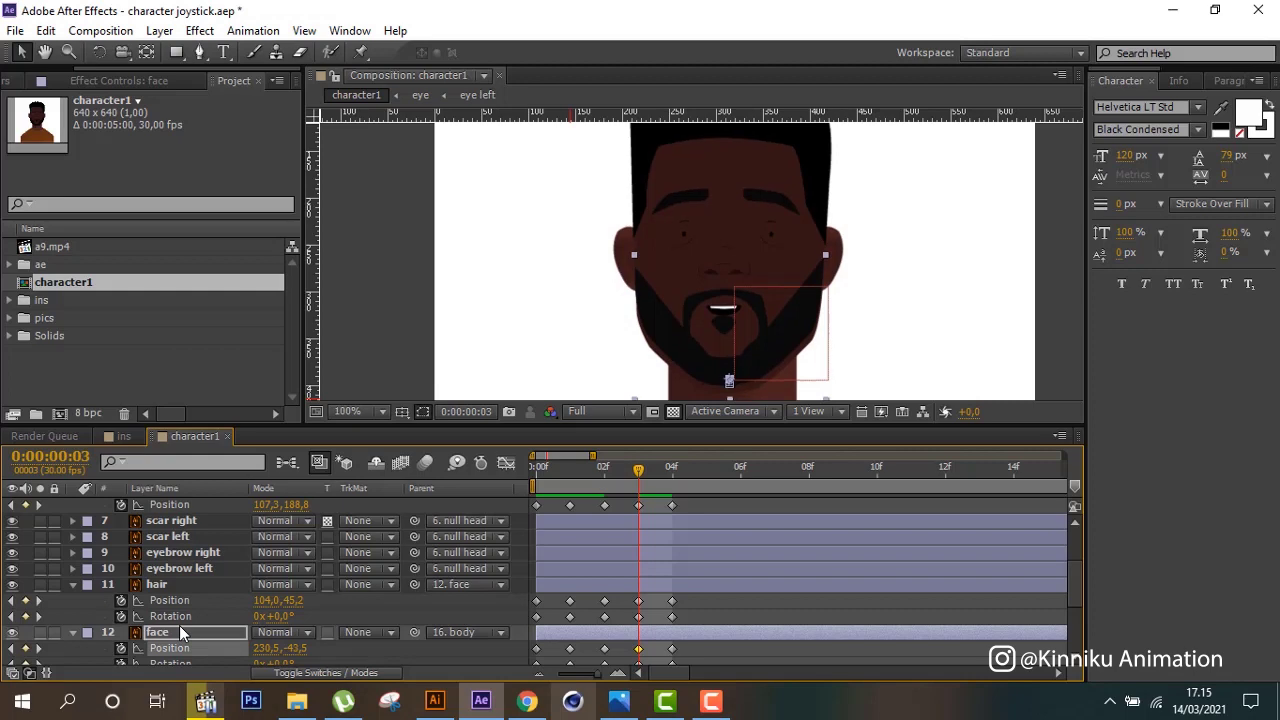
key(Down)
key(Down)
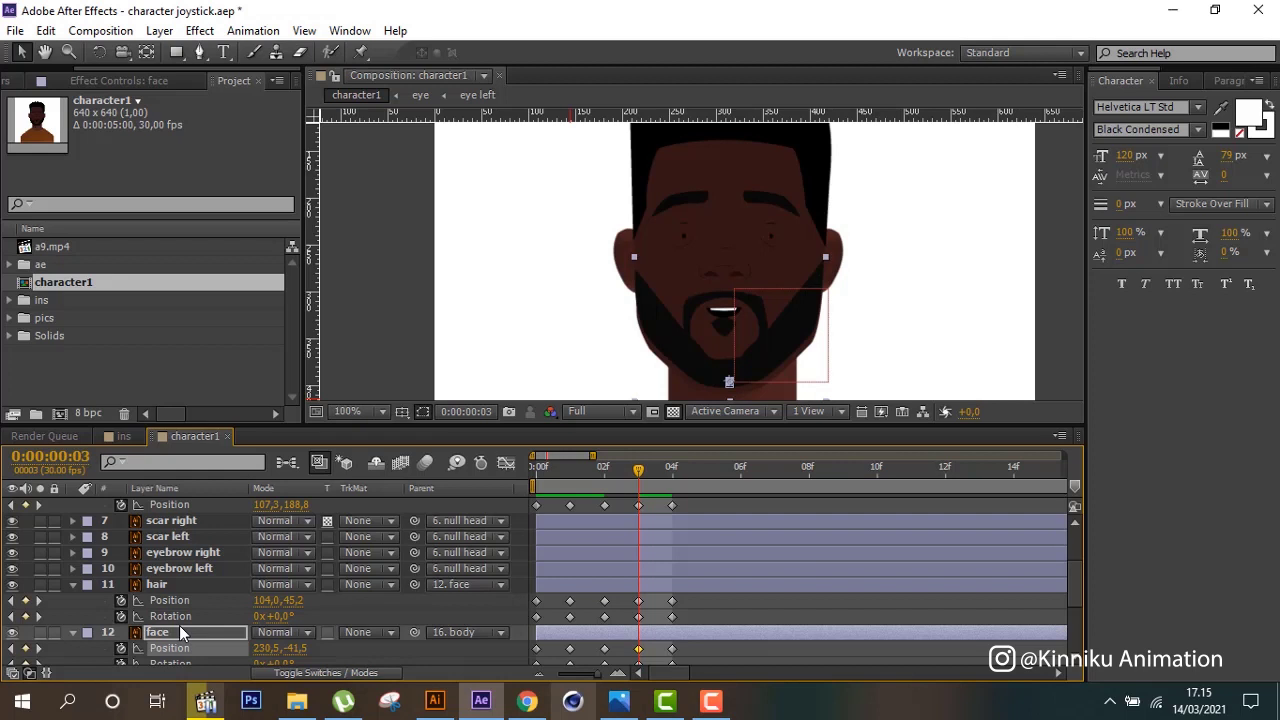
key(KP_6)
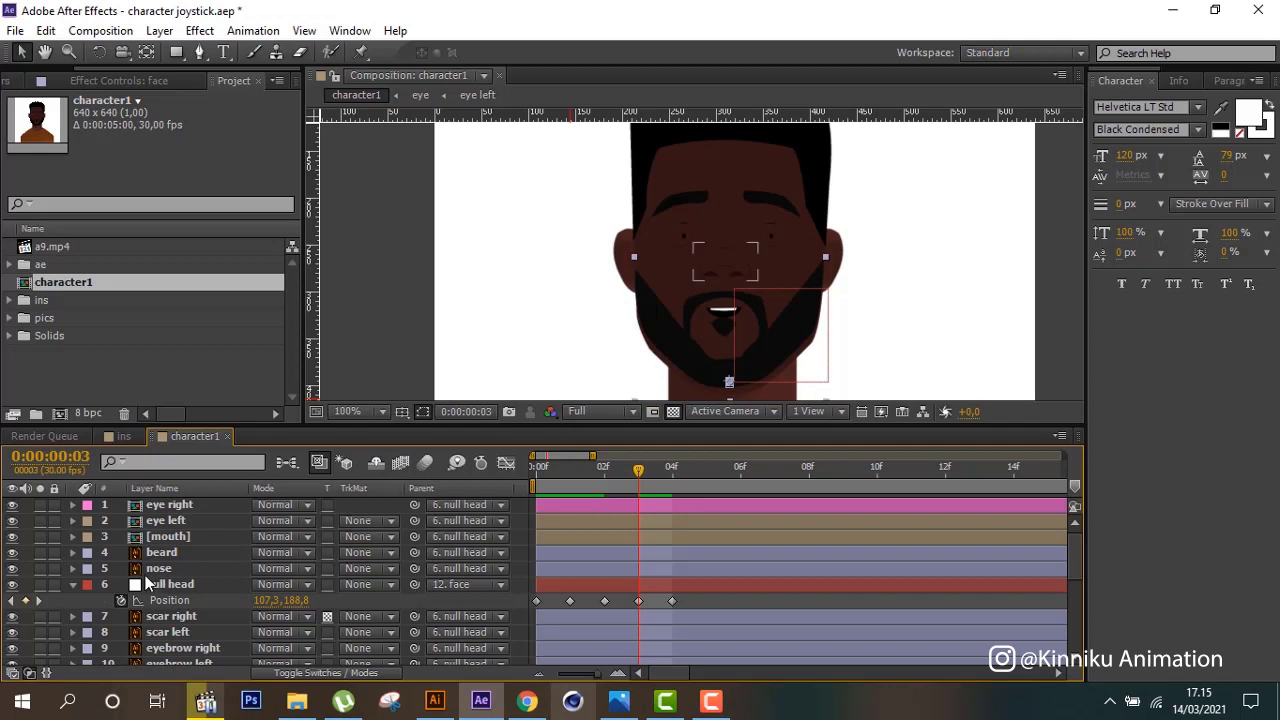
Select both ear left and ear right and nudge them down toward Y 165.3.
scroll(188, 609, down, 3)
click(188, 602)
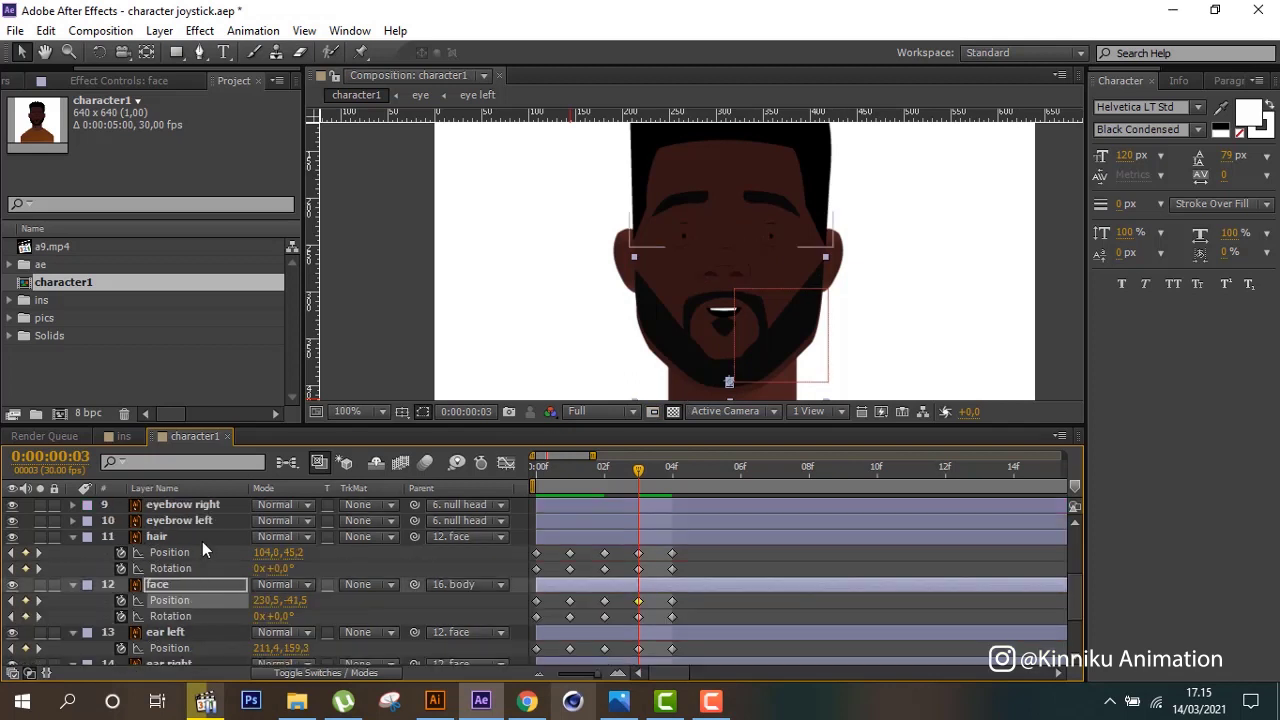
scroll(200, 530, down, 3)
scroll(200, 530, up, 3)
click(190, 521)
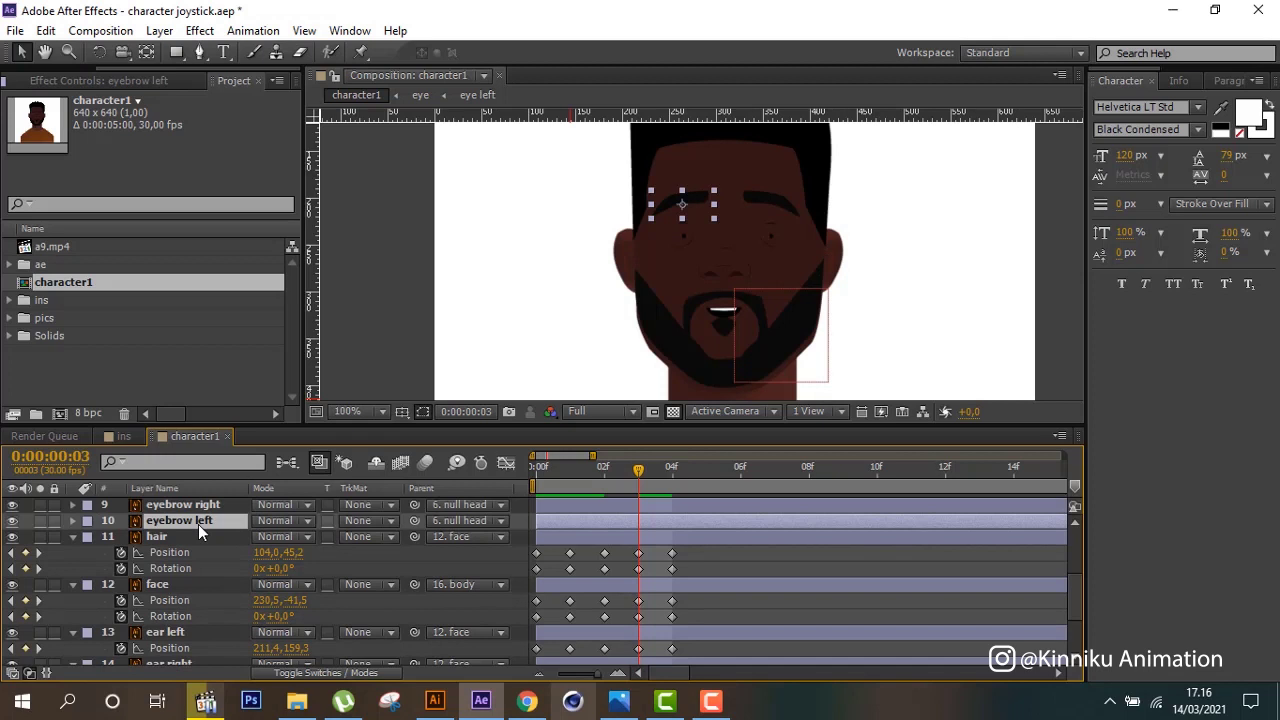
scroll(198, 524, down, 3)
click(191, 542)
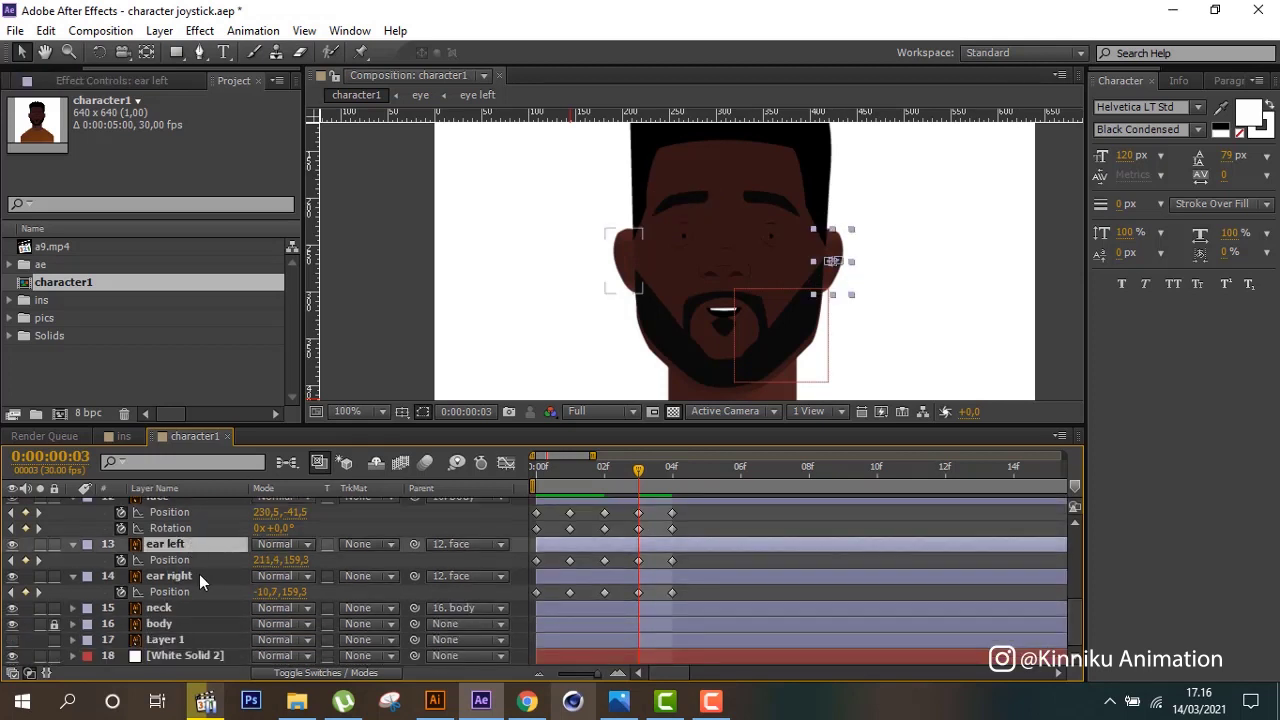
shift+click(198, 574)
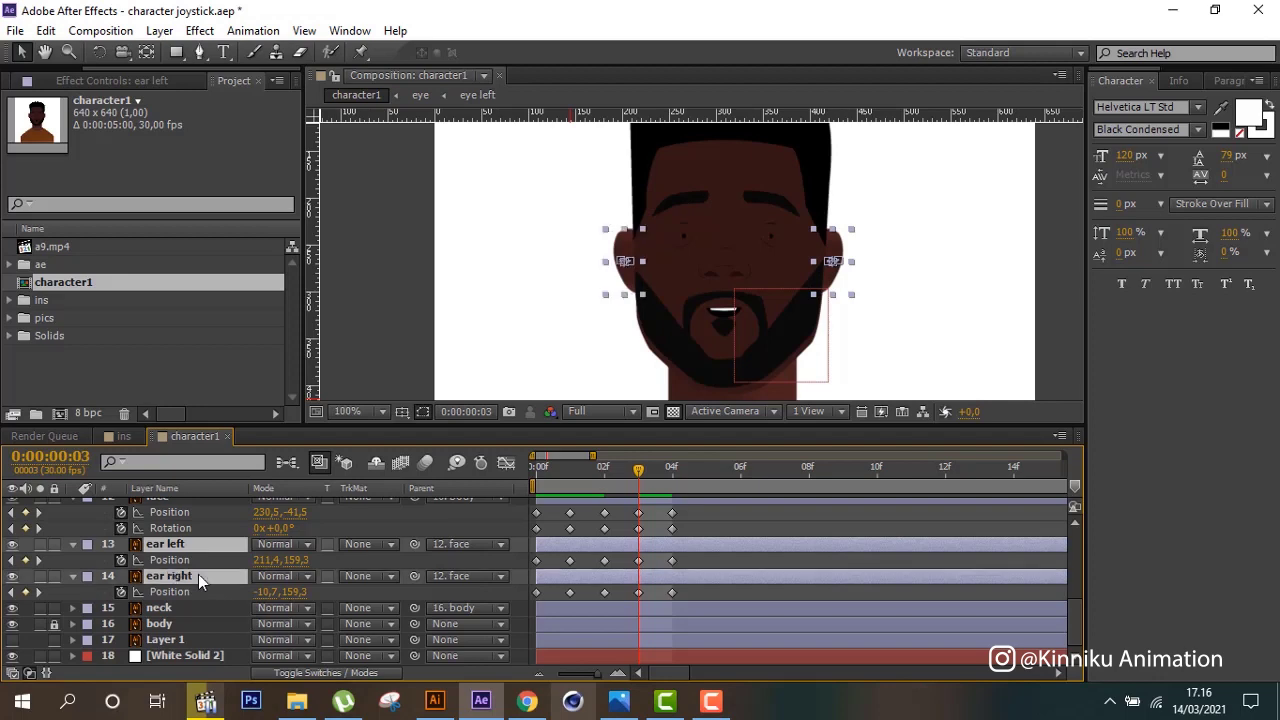
key(Down)
key(Down)
key(Down)
key(Down)
key(Down)
key(Down)
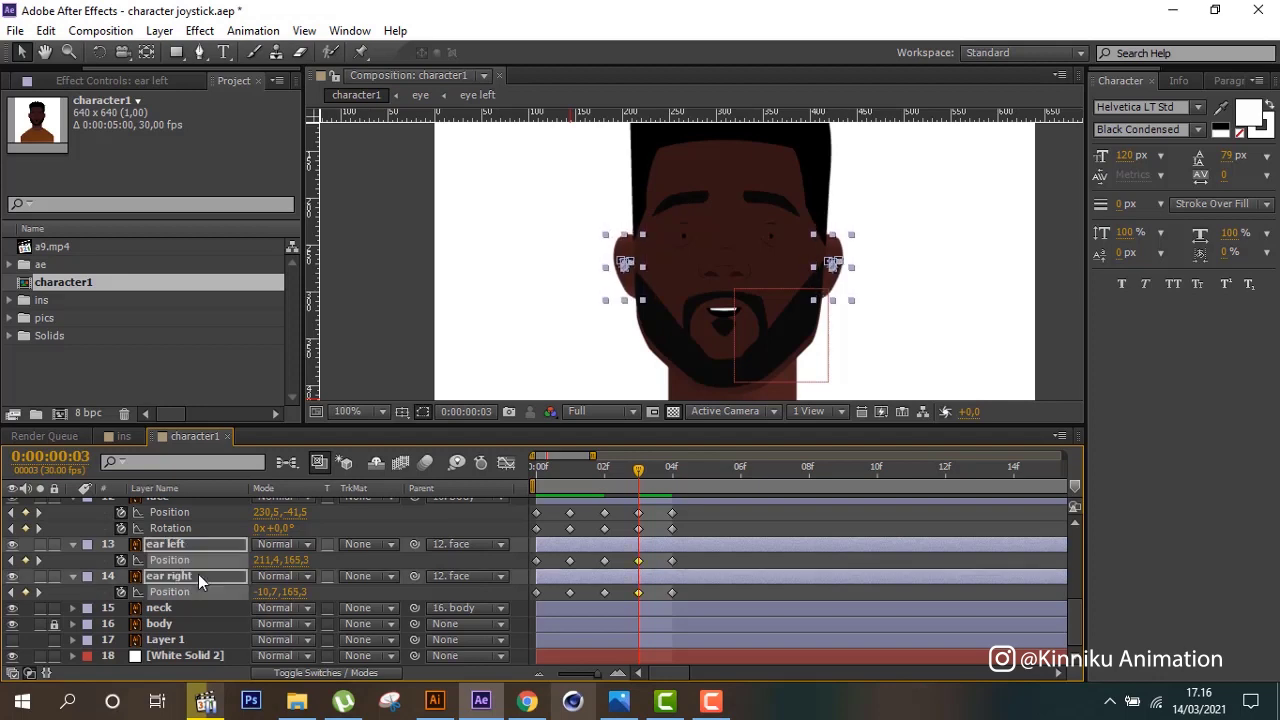
Select the hair layer and nudge it up one pixel.
scroll(176, 534, up, 3)
scroll(176, 534, up, 3)
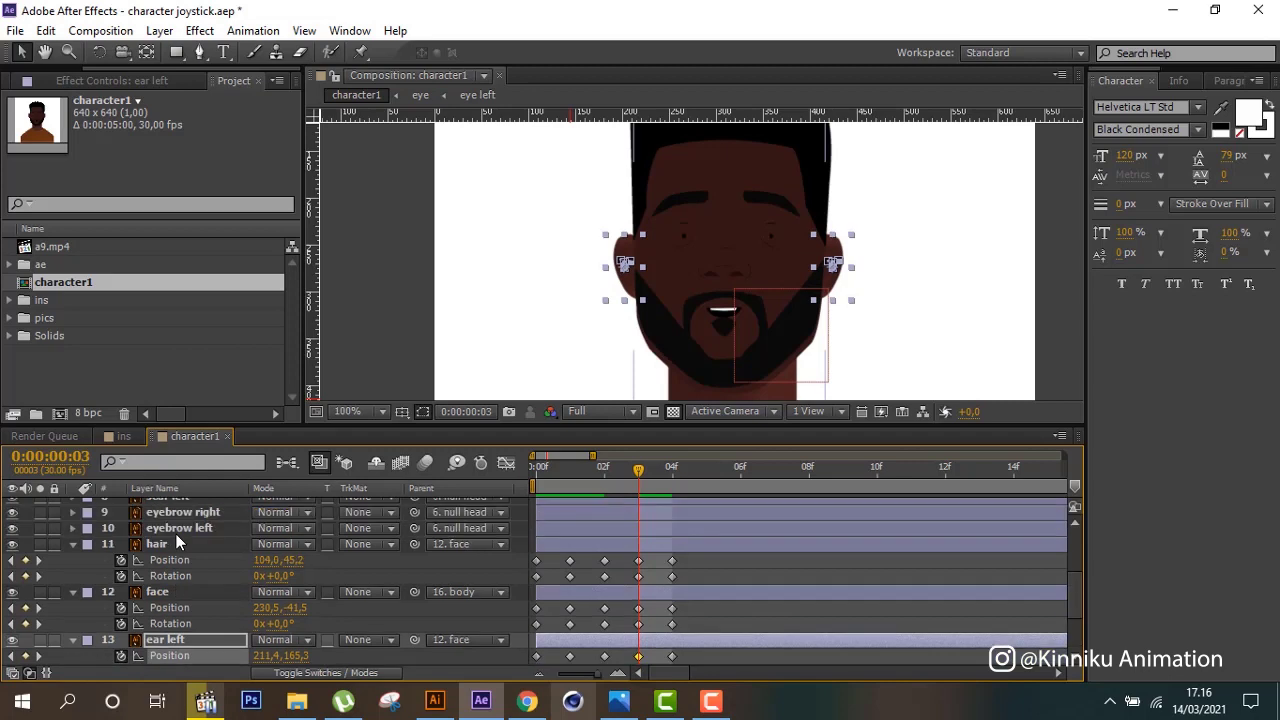
scroll(176, 534, up, 3)
scroll(177, 535, down, 3)
click(177, 543)
key(Up)
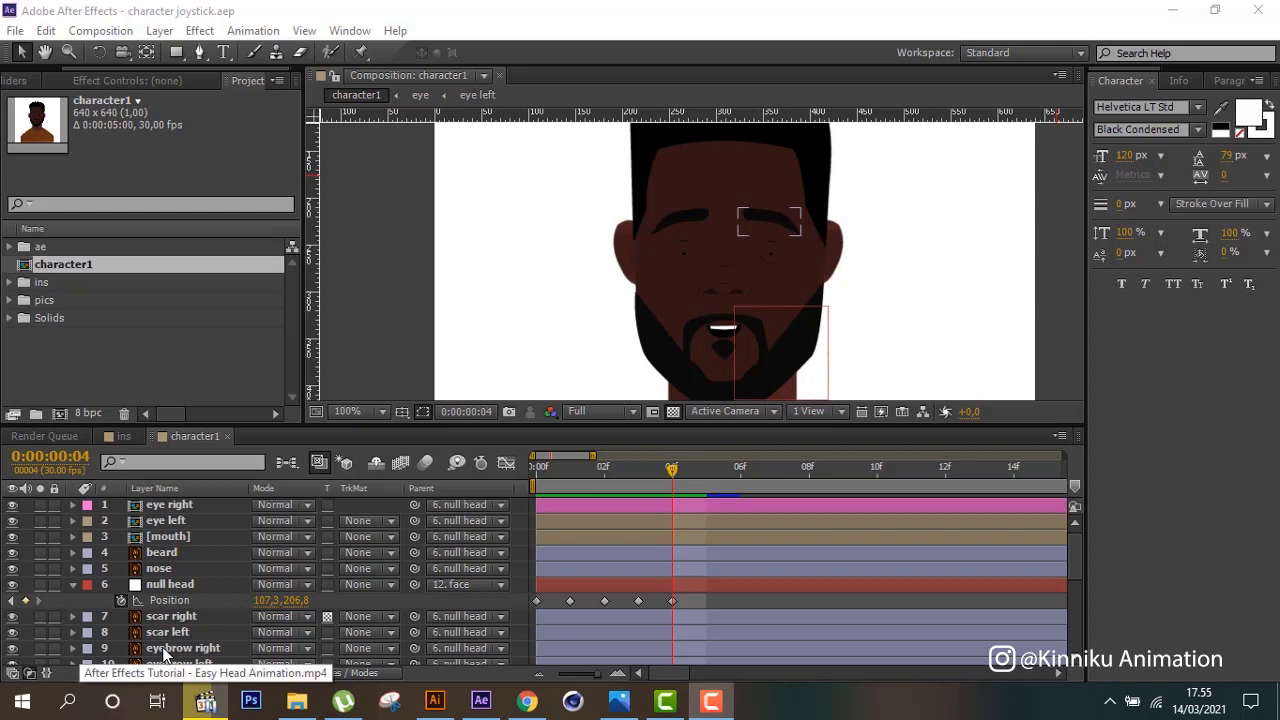
Select all layers in the character1 composition with Ctrl+A.
scroll(166, 653, down, 5)
scroll(166, 655, down, 3)
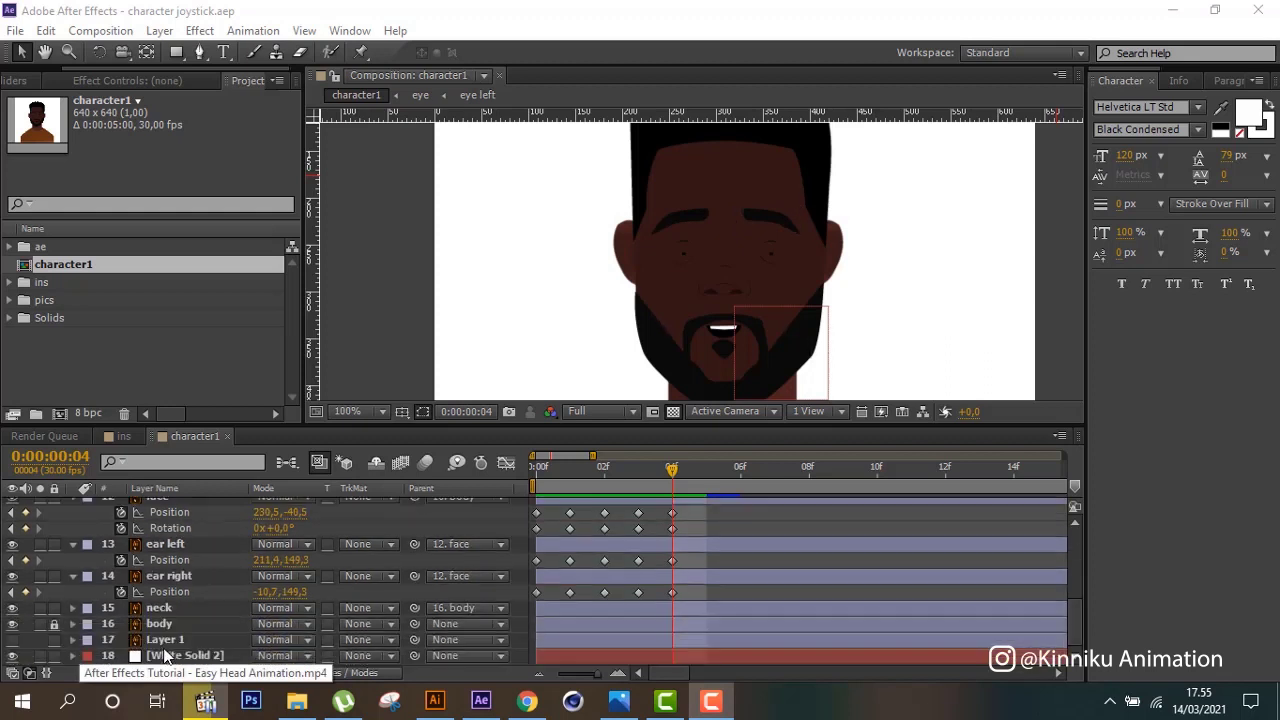
click(168, 640)
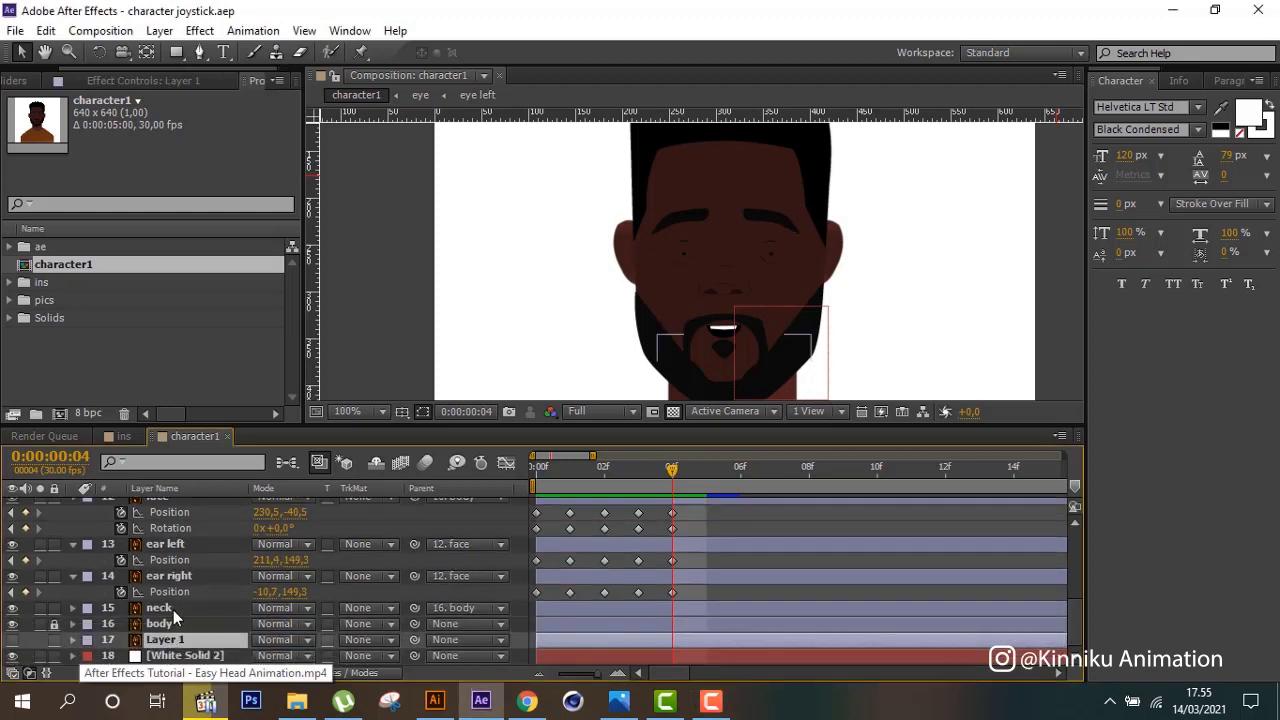
click(173, 610)
scroll(175, 616, up, 8)
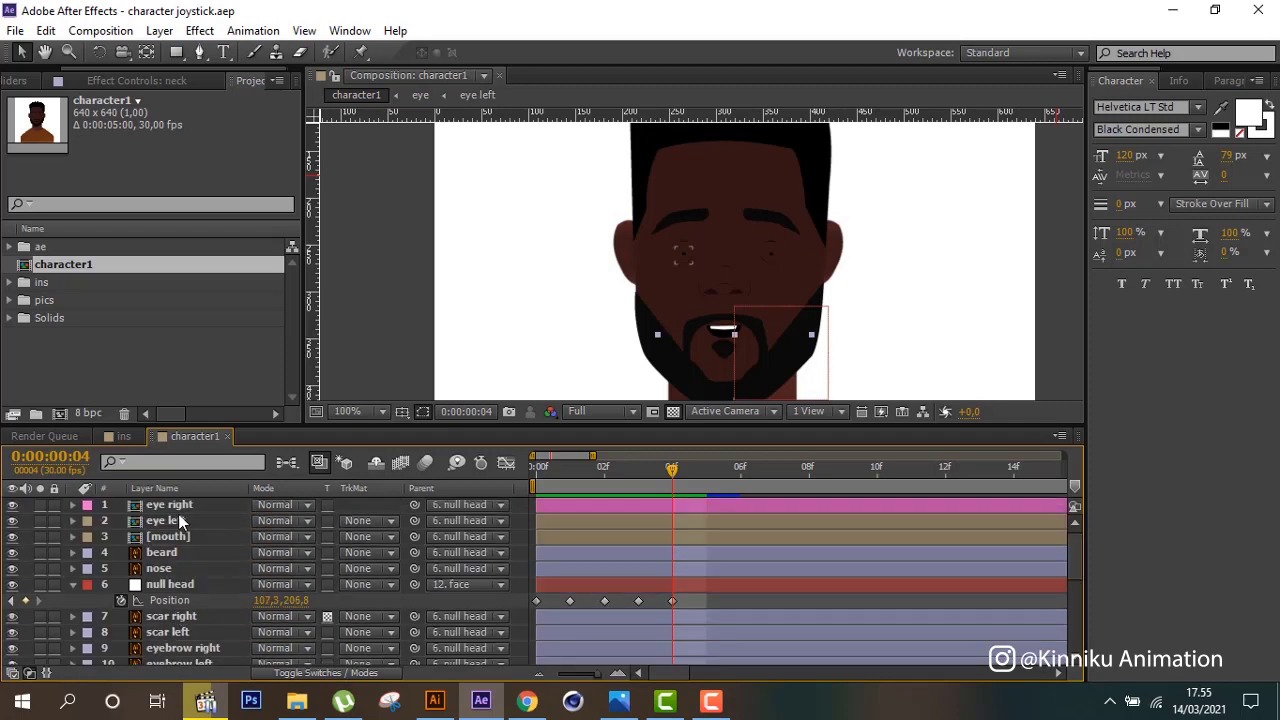
key(ctrl+a)
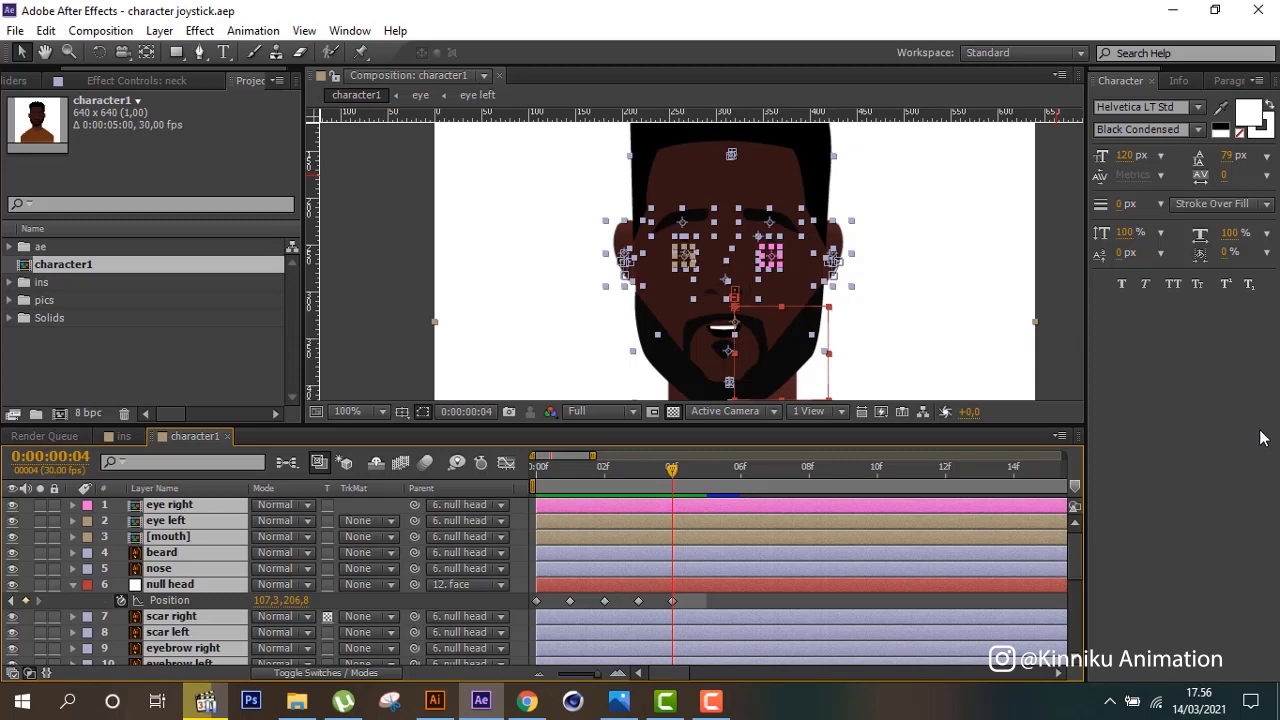
Create the JoyStkCtrl01 joystick from Joysticks_n_Sliders and zoom the comp to 25%.
click(14, 80)
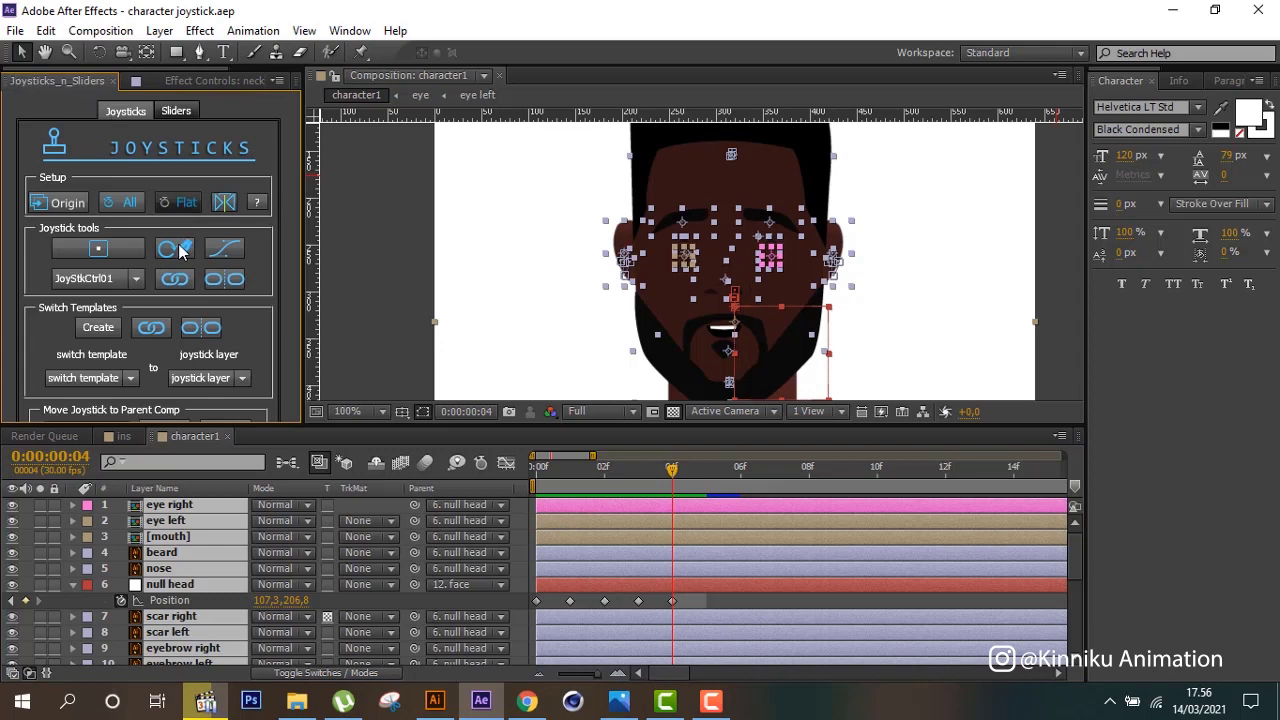
click(100, 256)
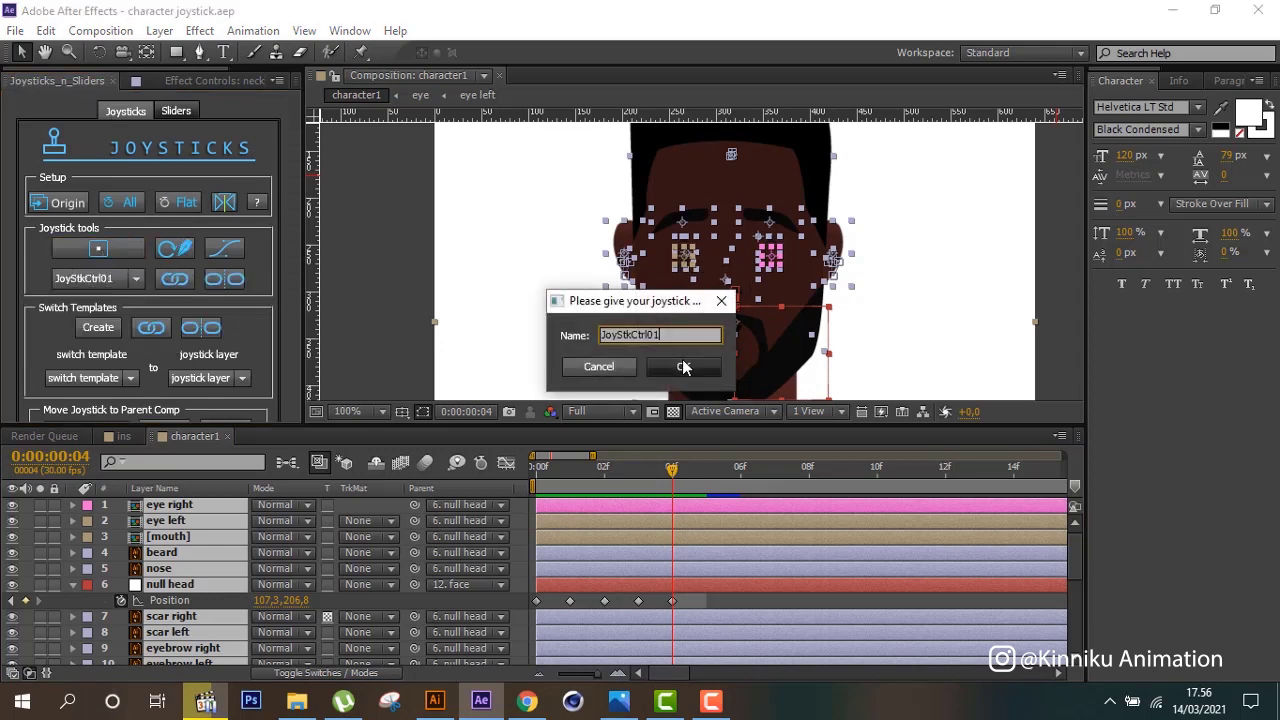
click(681, 367)
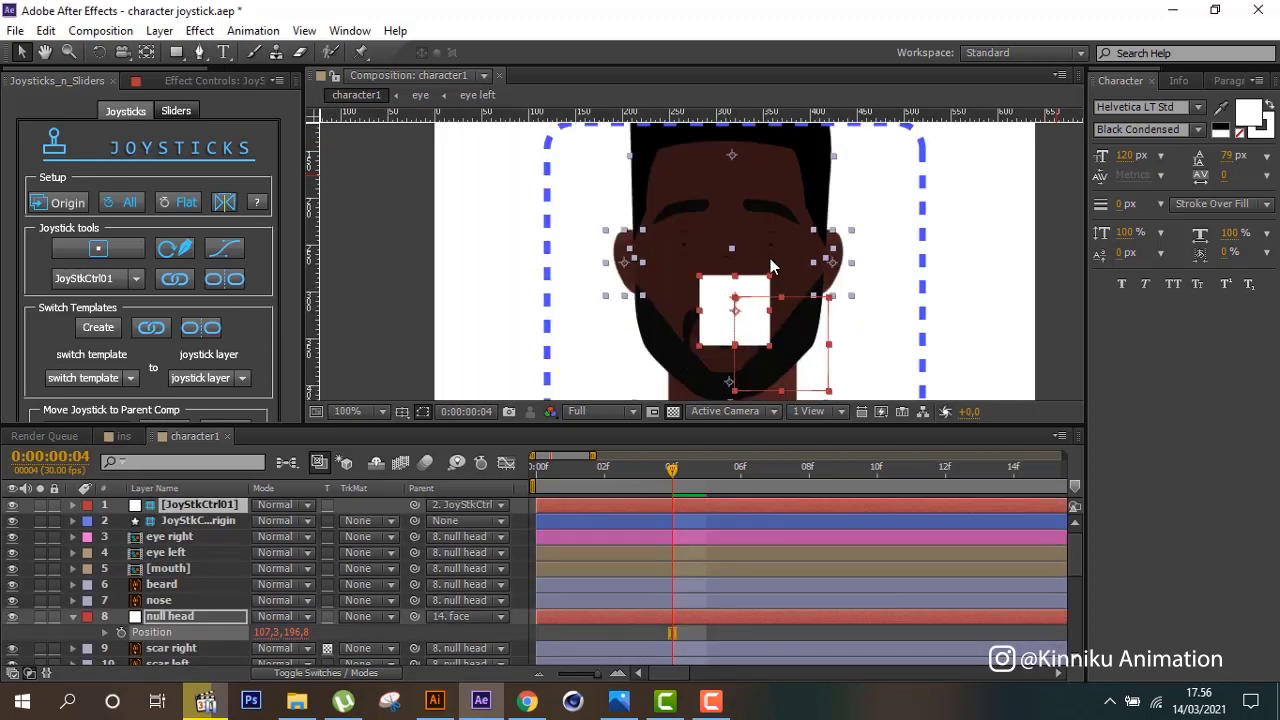
key(comma)
key(comma)
key(comma)
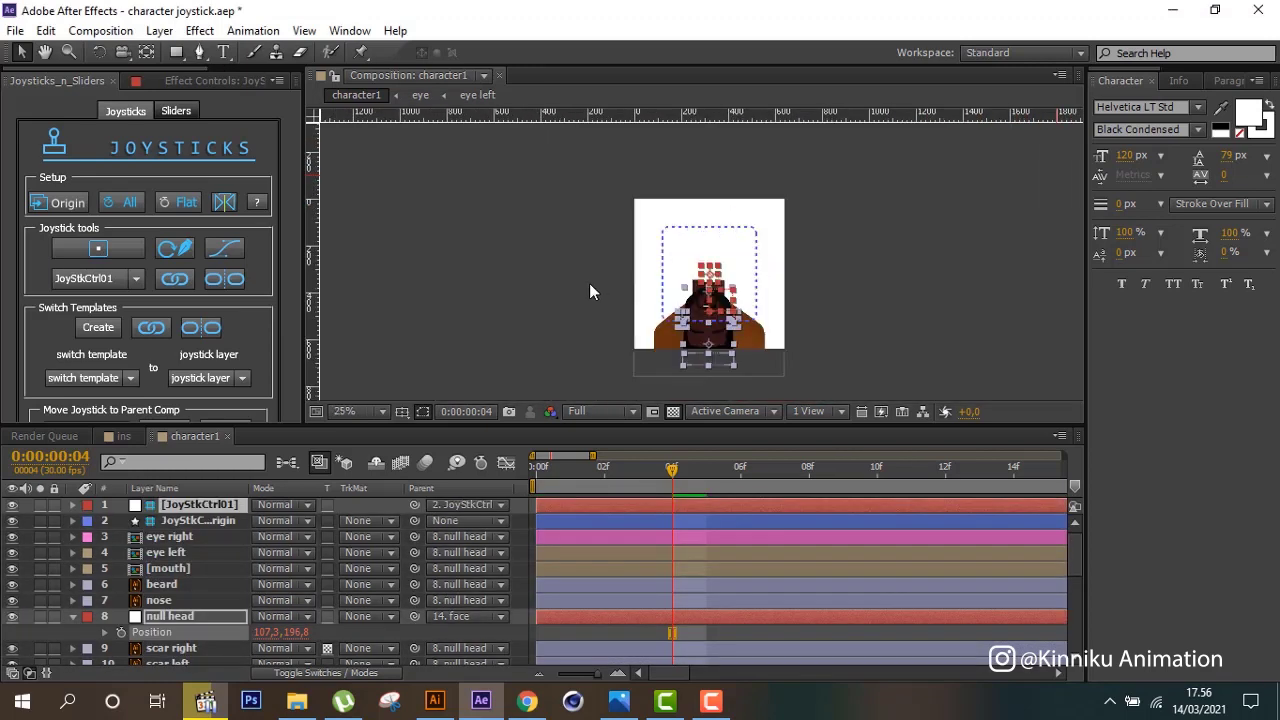
Select the JoyStkCtrl01 controller together with its joystick origin layer.
click(589, 283)
click(222, 615)
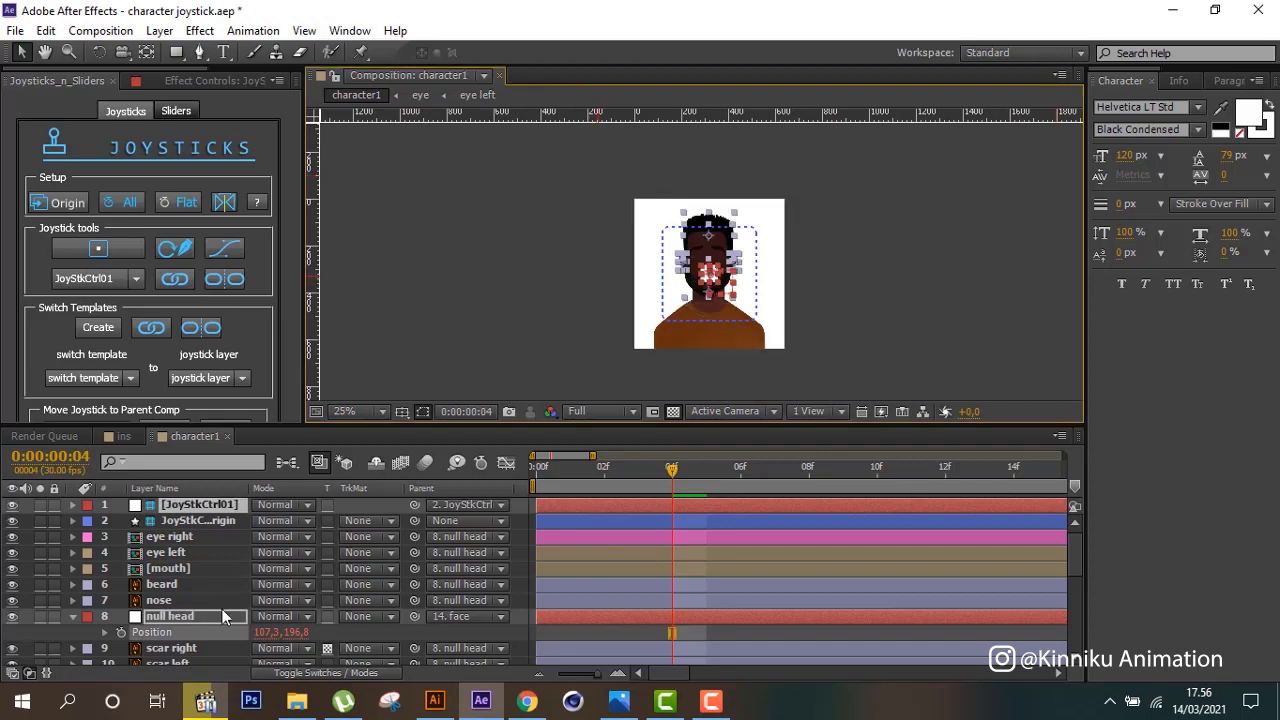
click(231, 508)
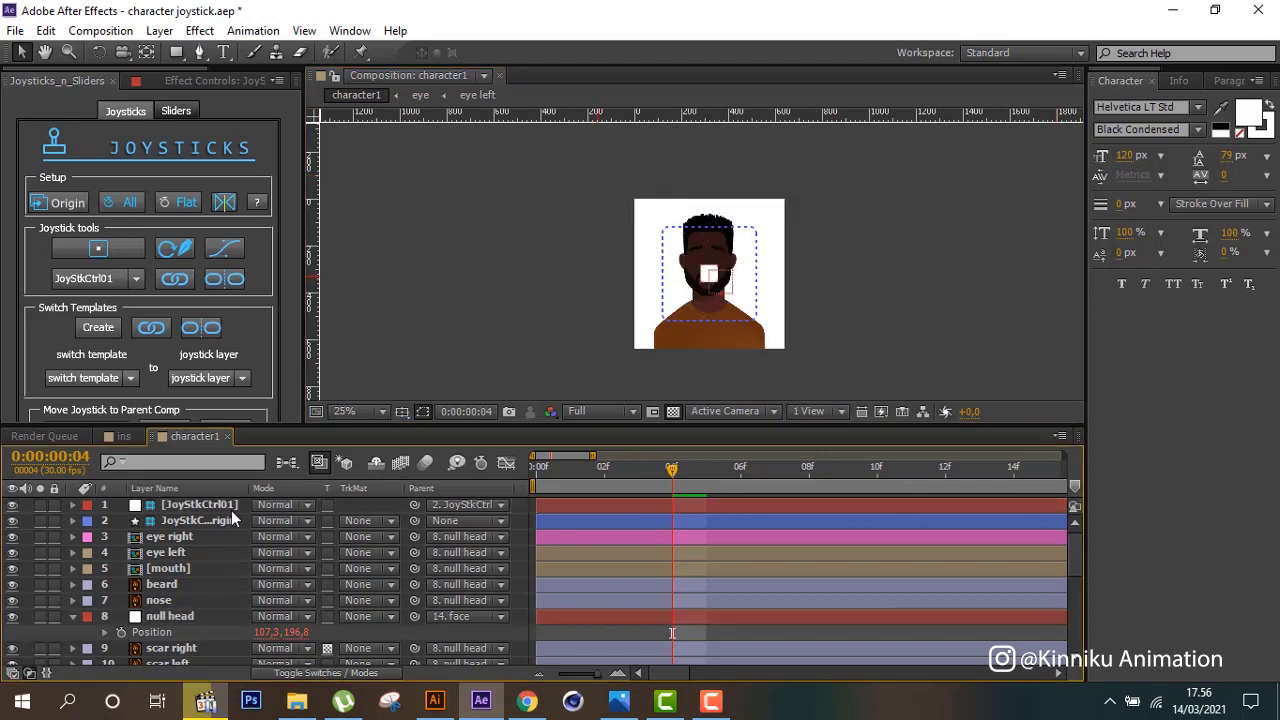
shift+click(226, 516)
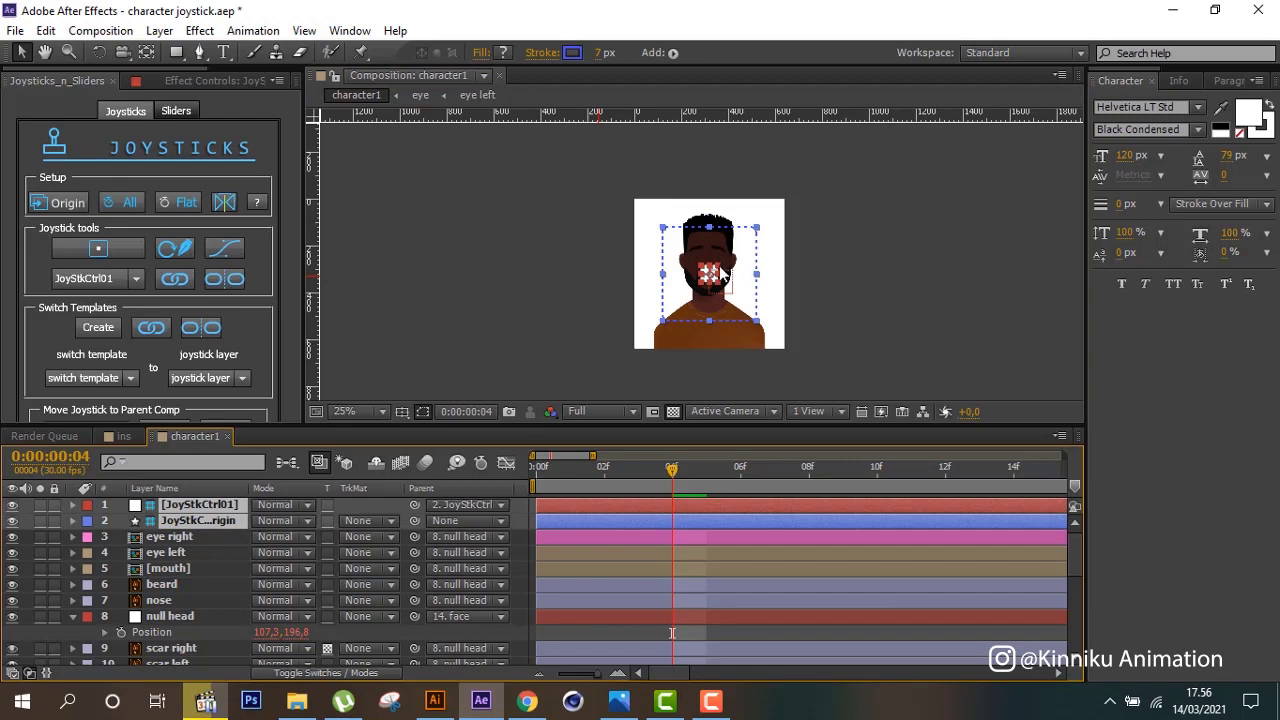
ctrl+click(195, 520)
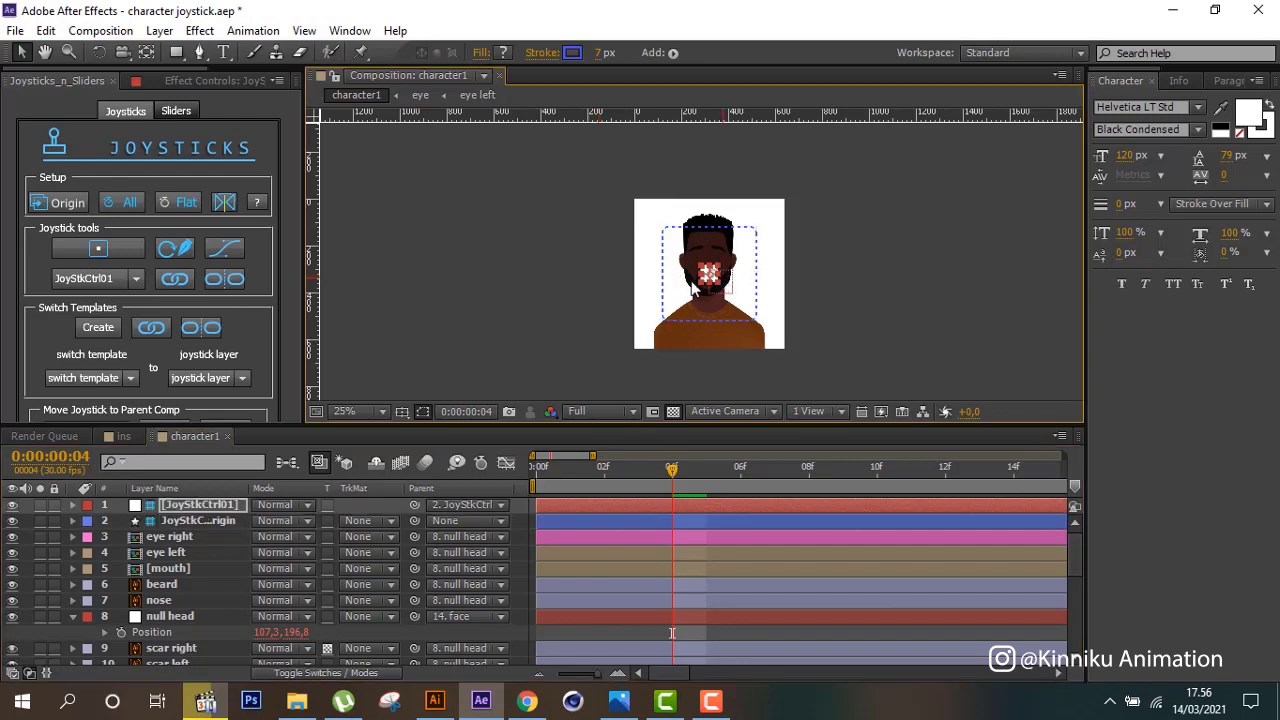
ctrl+click(184, 524)
Shift the joystick and its origin right three times to turn the face.
mouse_move(708, 273)
mouse_down()
mouse_move(657, 287)
mouse_move(704, 254)
mouse_move(735, 307)
mouse_move(697, 266)
mouse_move(709, 272)
mouse_up()
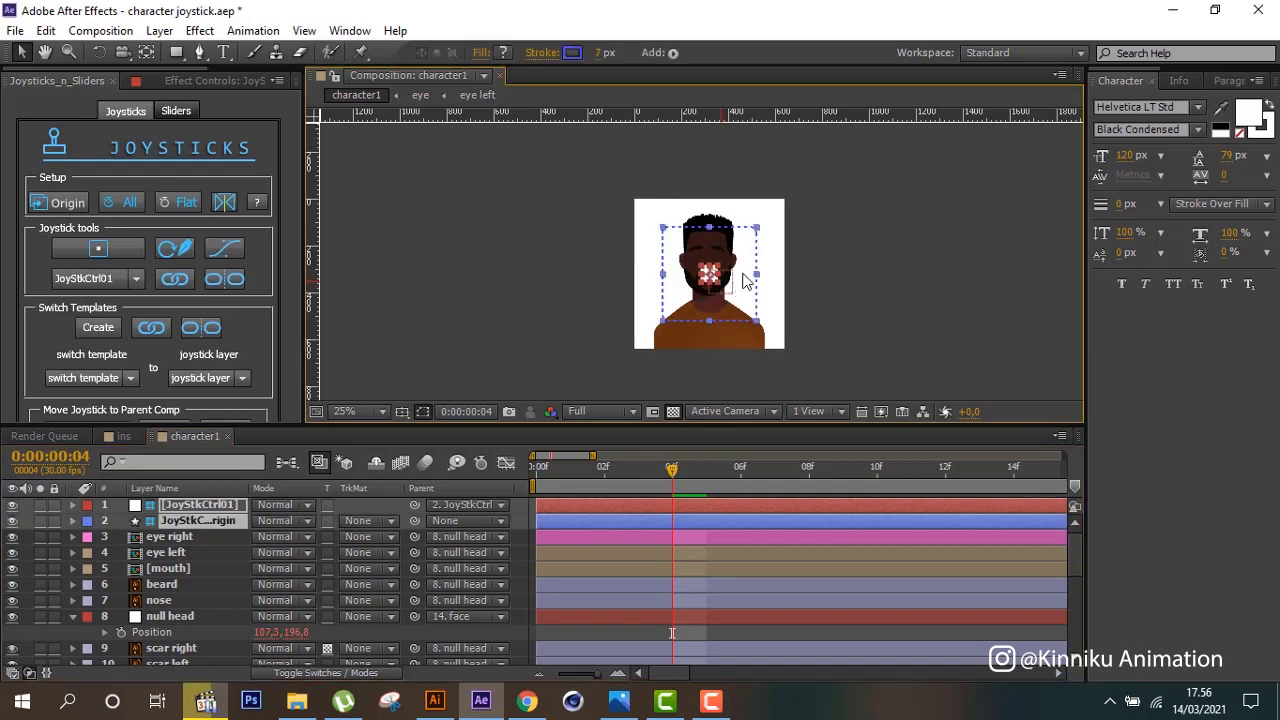
click(760, 296)
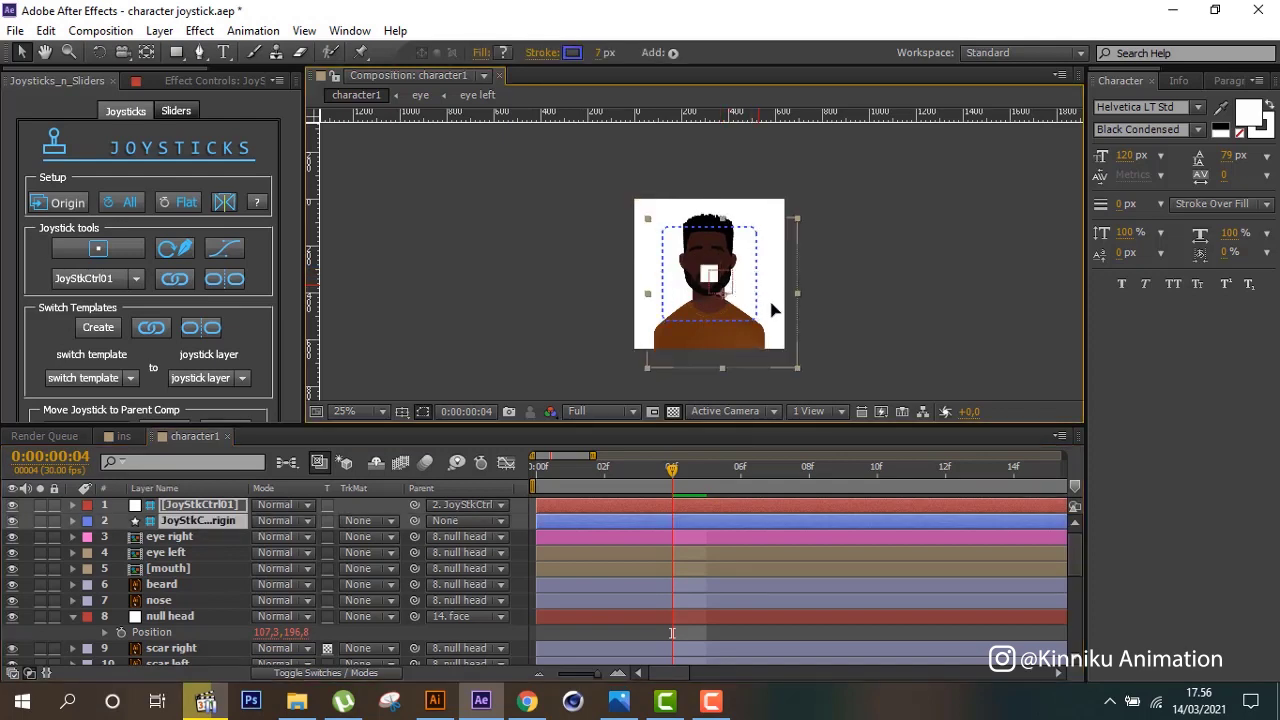
click(778, 307)
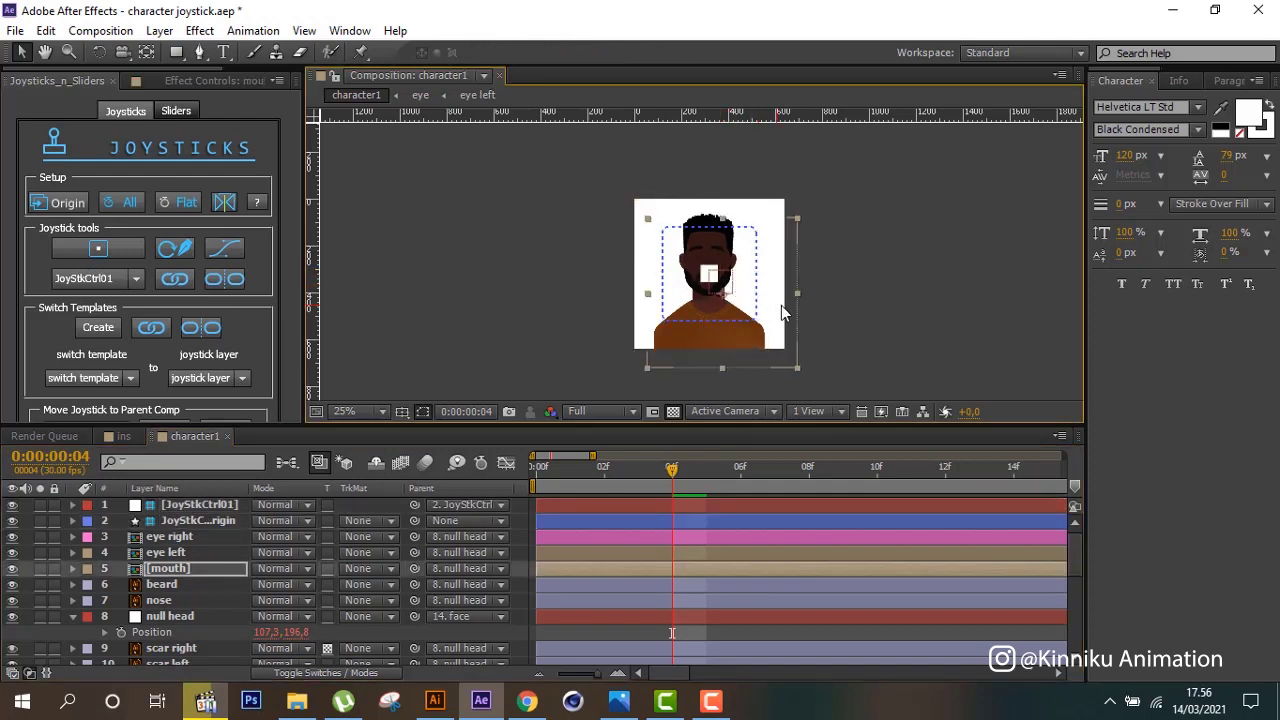
click(224, 518)
shift+click(232, 505)
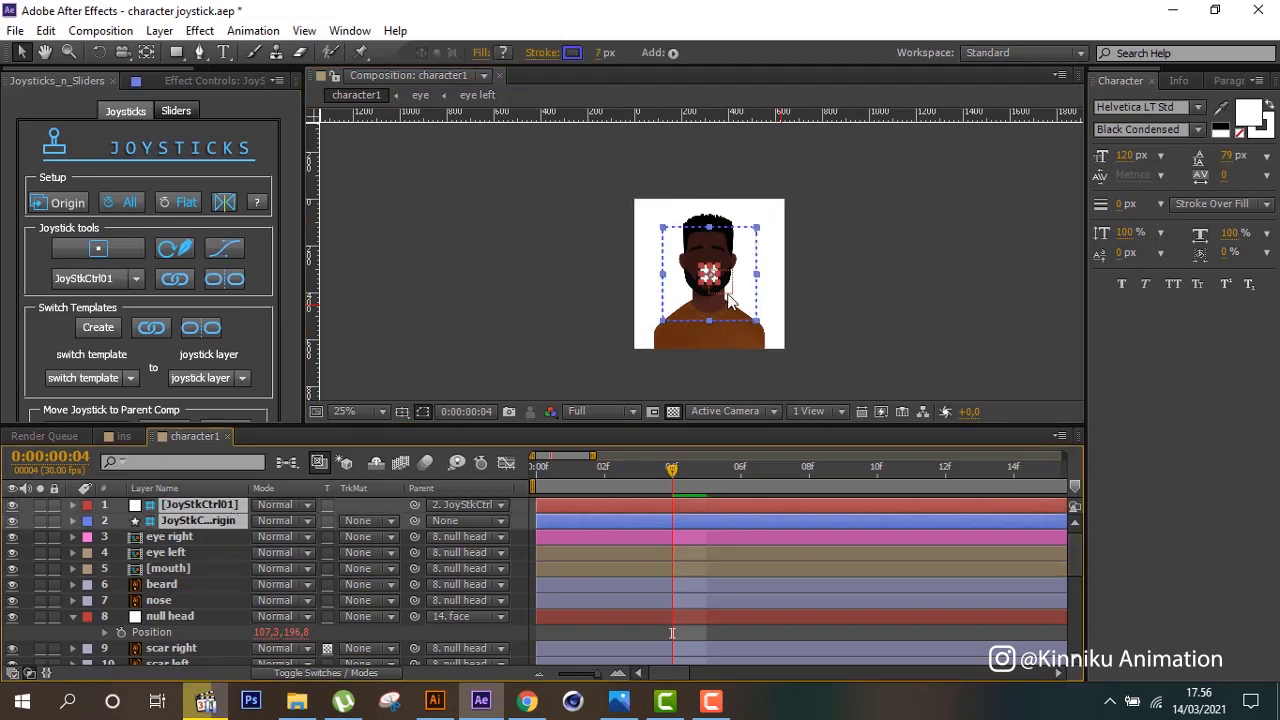
key(shift+Right)
key(shift+Right)
key(shift+Right)
key(shift+Right)
key(shift+Right)
key(shift+Right)
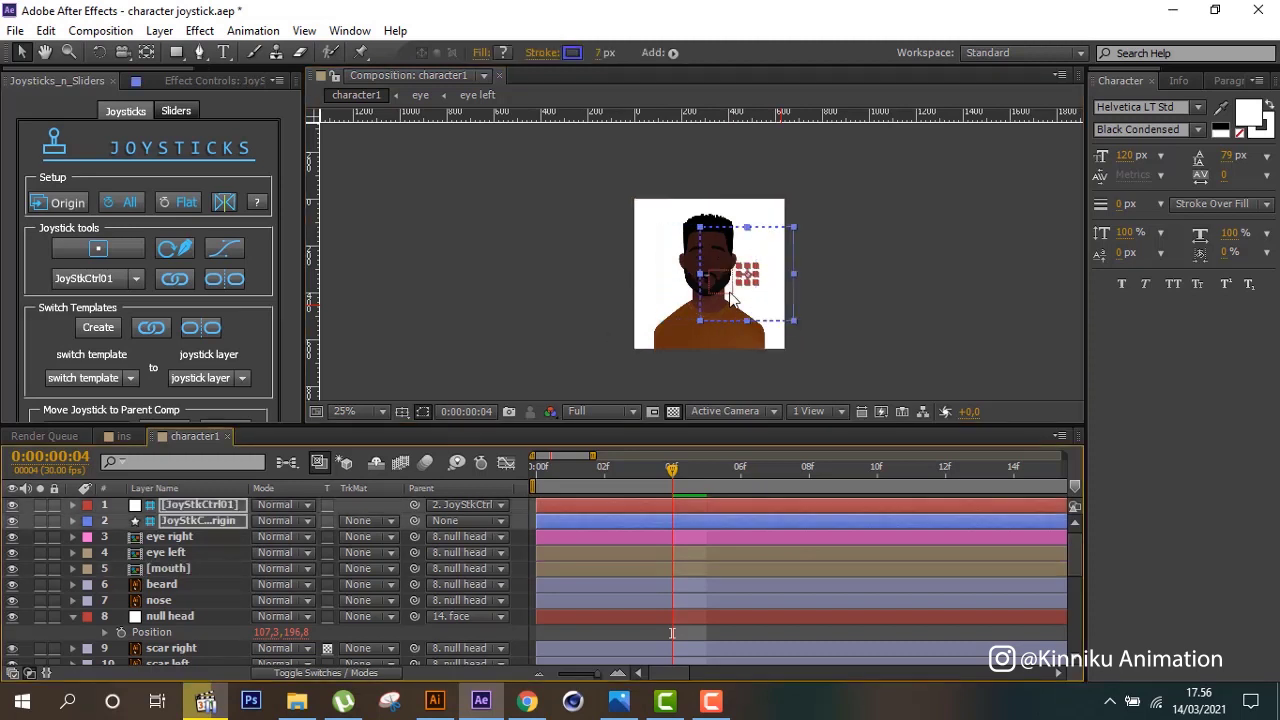
key(shift+Right)
key(shift+Right)
key(shift+Right)
key(shift+Right)
key(shift+Right)
key(shift+Right)
key(shift+Right)
key(shift+Right)
key(shift+Right)
key(shift+Right)
key(shift+Right)
key(shift+Right)
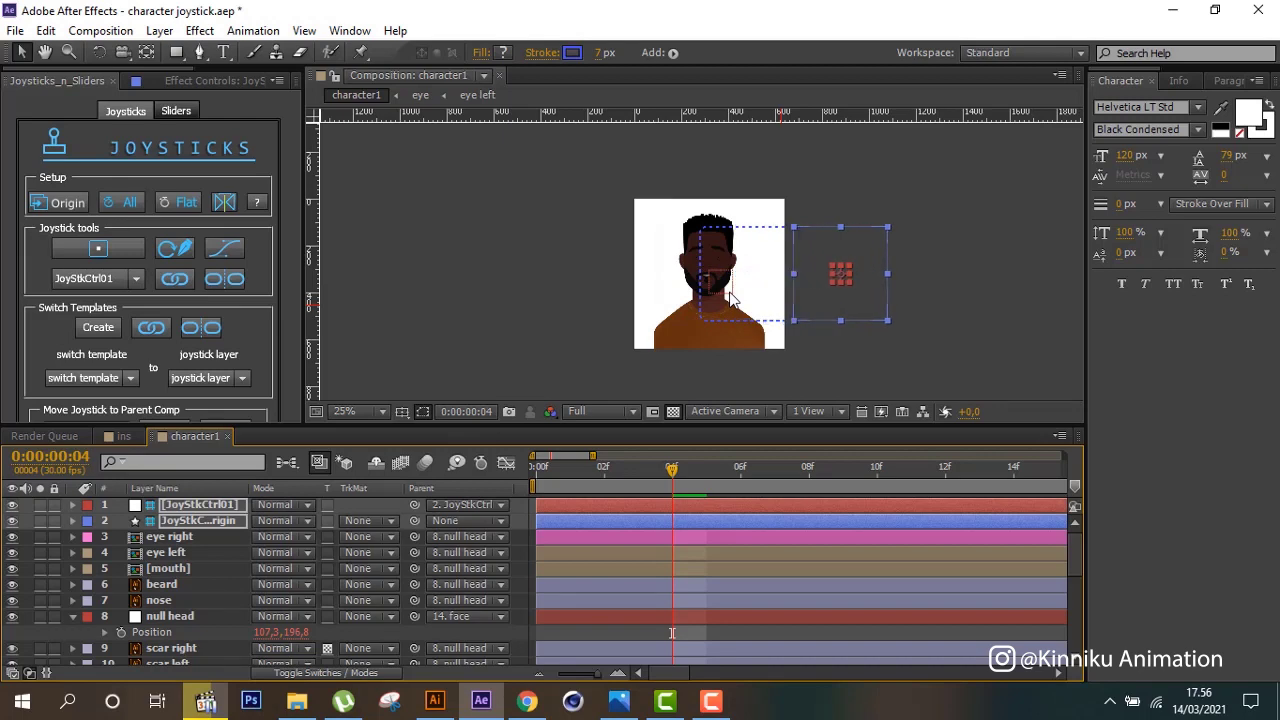
key(shift+Right)
key(shift+Right)
key(shift+Right)
Drag the joystick up-right then down-right at 50% zoom, then pan to the body.
click(593, 256)
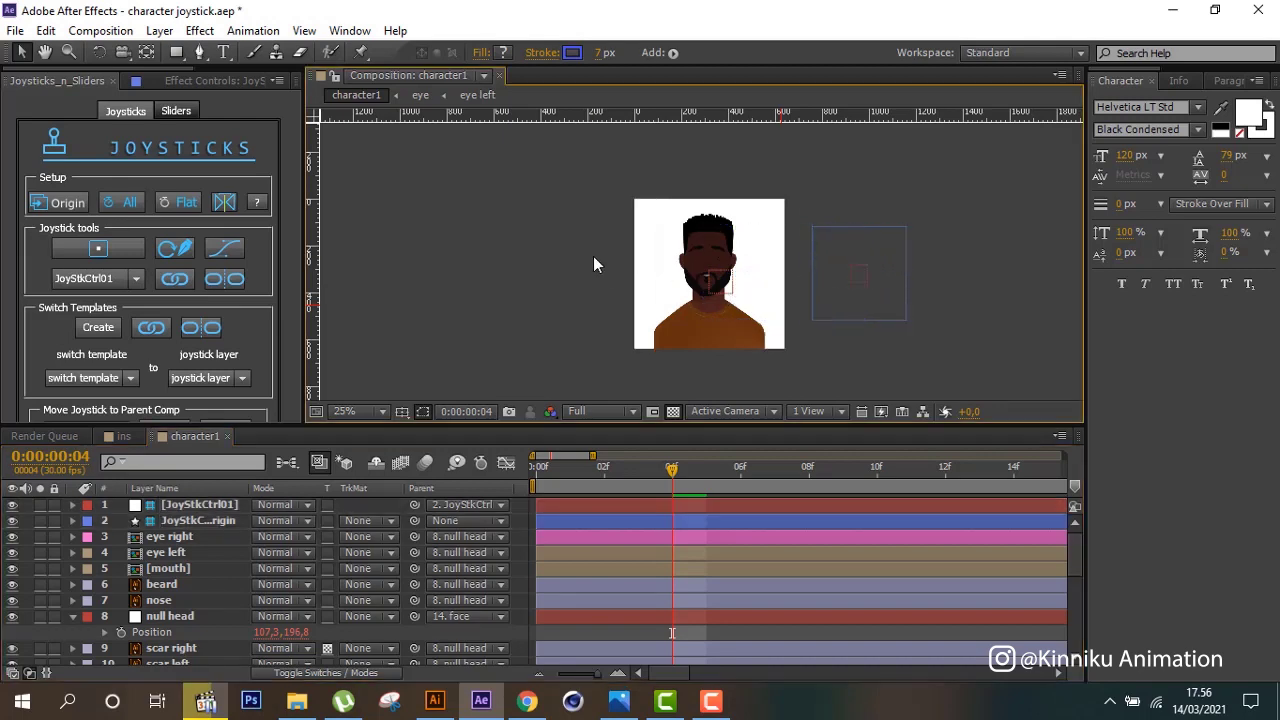
click(855, 282)
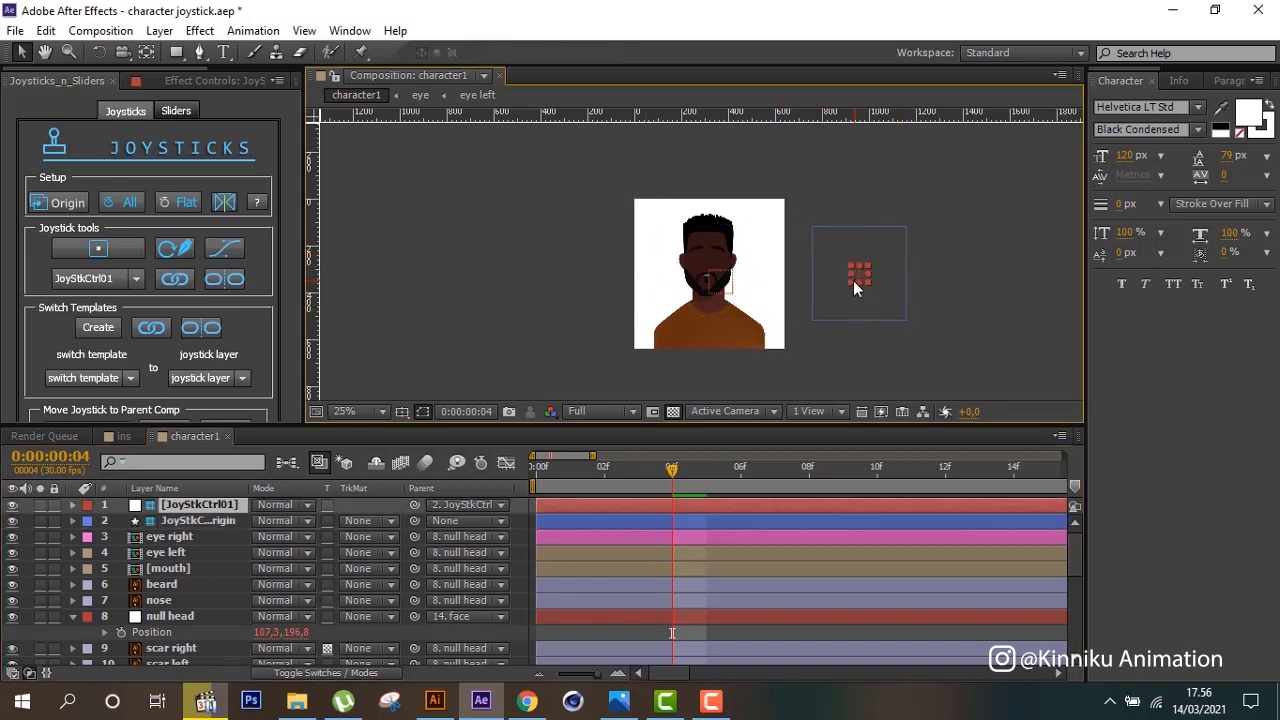
mouse_move(861, 271)
mouse_down()
mouse_move(877, 258)
mouse_move(850, 252)
mouse_up()
key(period)
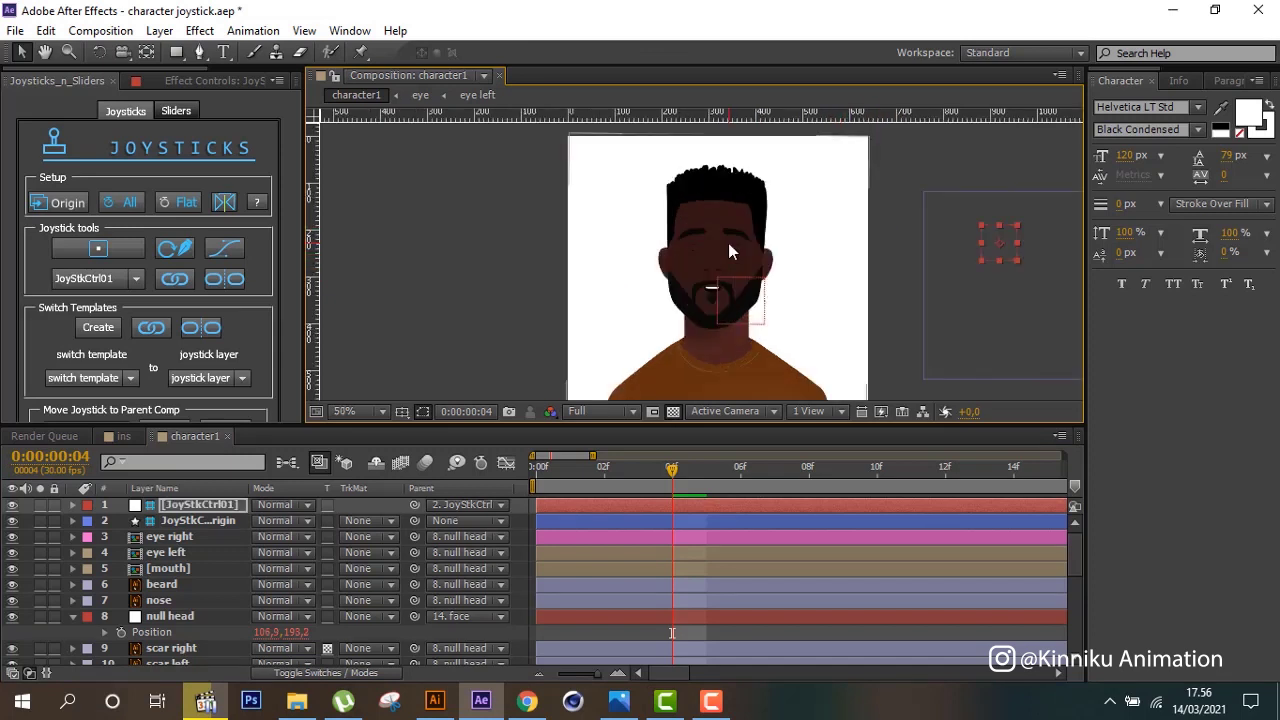
mouse_move(997, 236)
mouse_down()
mouse_move(1048, 322)
mouse_move(1015, 243)
mouse_move(1041, 296)
mouse_up()
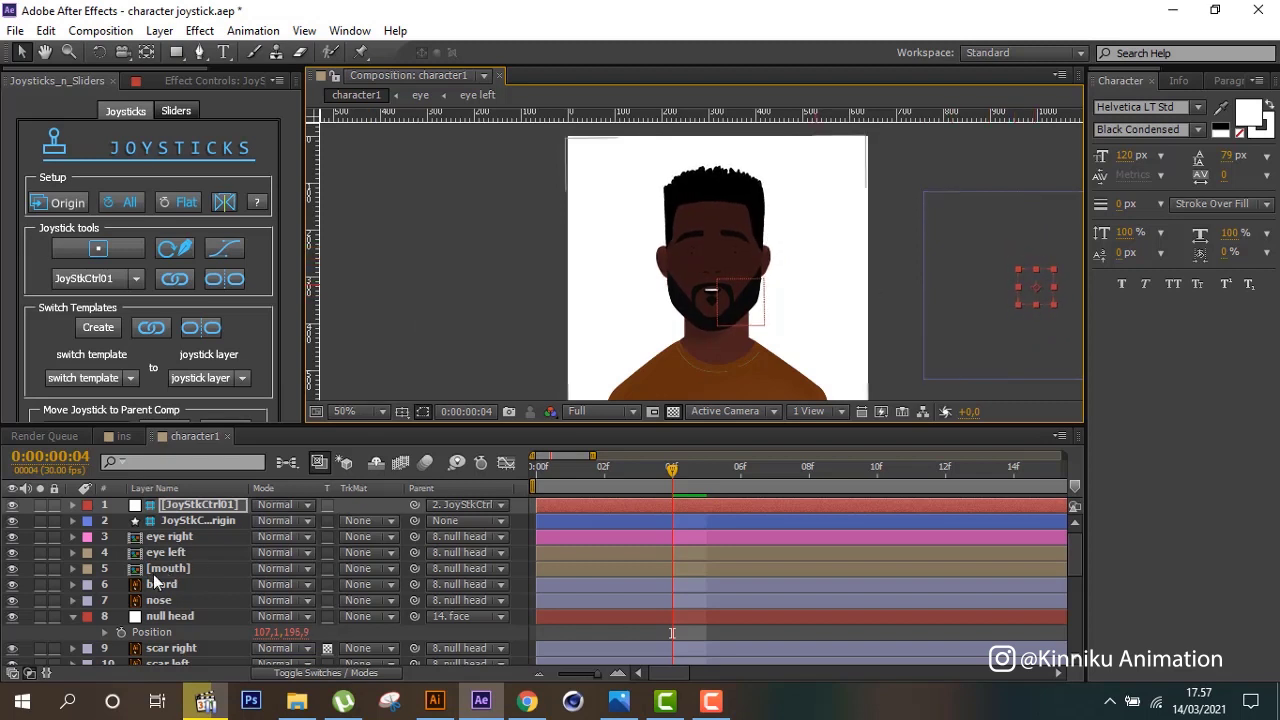
click(72, 616)
mouse_move(668, 330)
mouse_down()
mouse_move(607, 196)
mouse_move(614, 211)
mouse_up()
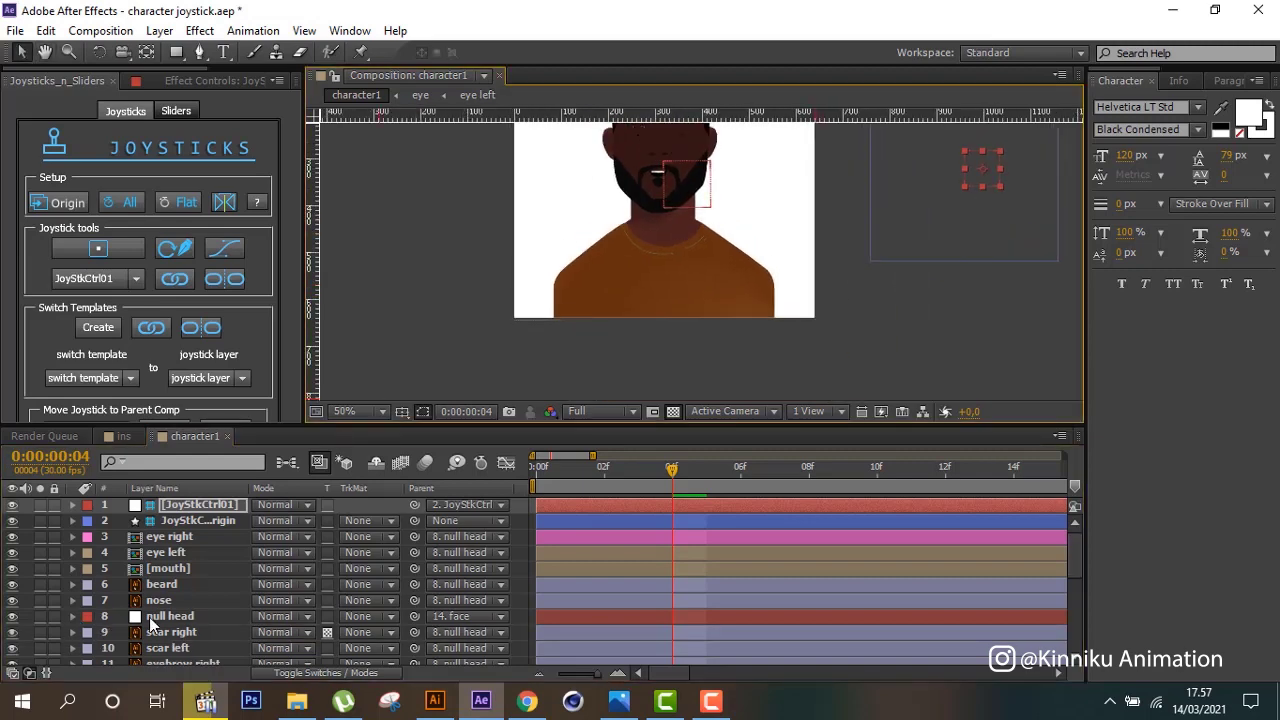
Unlock the body layer and switch to the Puppet Pin tool.
scroll(151, 620, down, 2)
scroll(140, 640, down, 5)
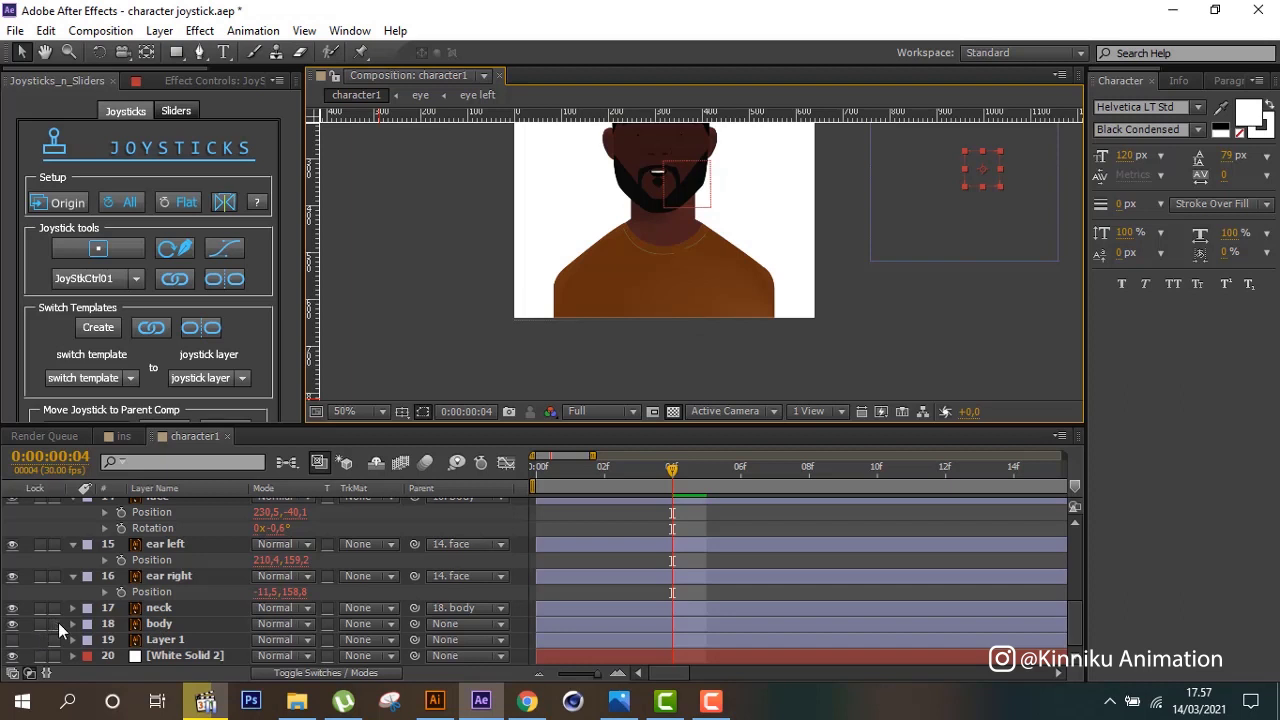
click(54, 623)
click(159, 623)
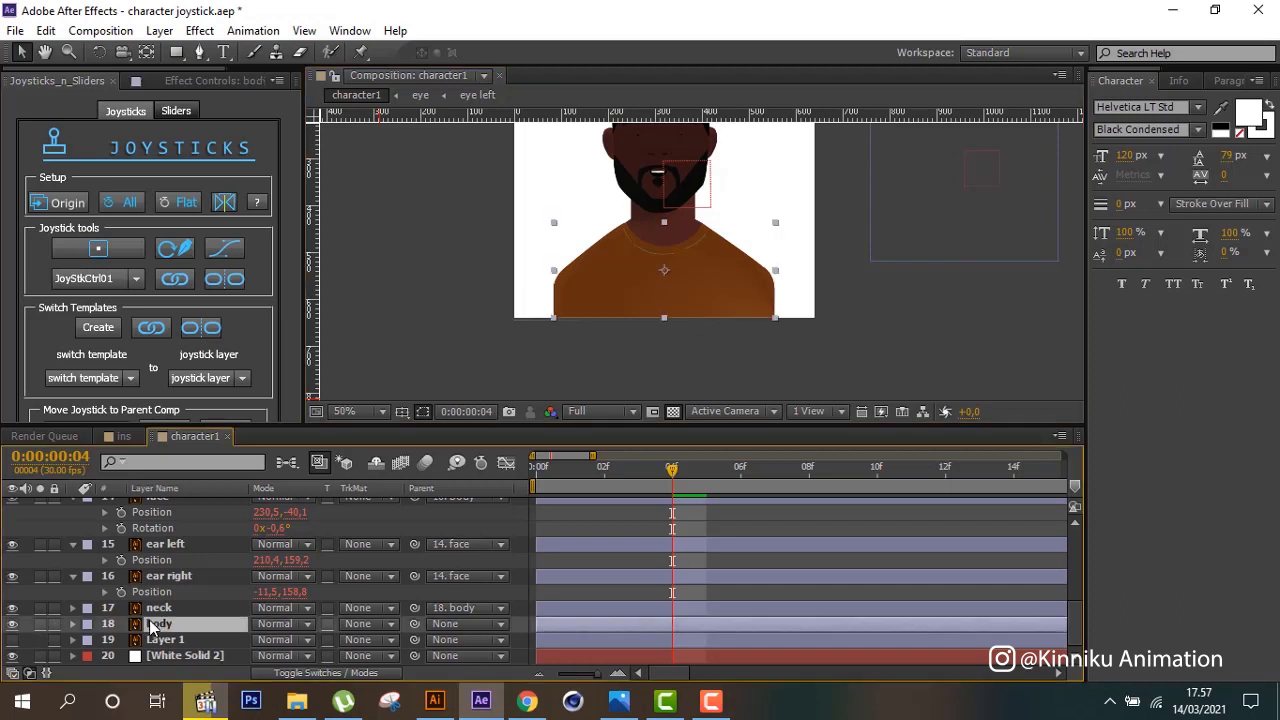
click(198, 55)
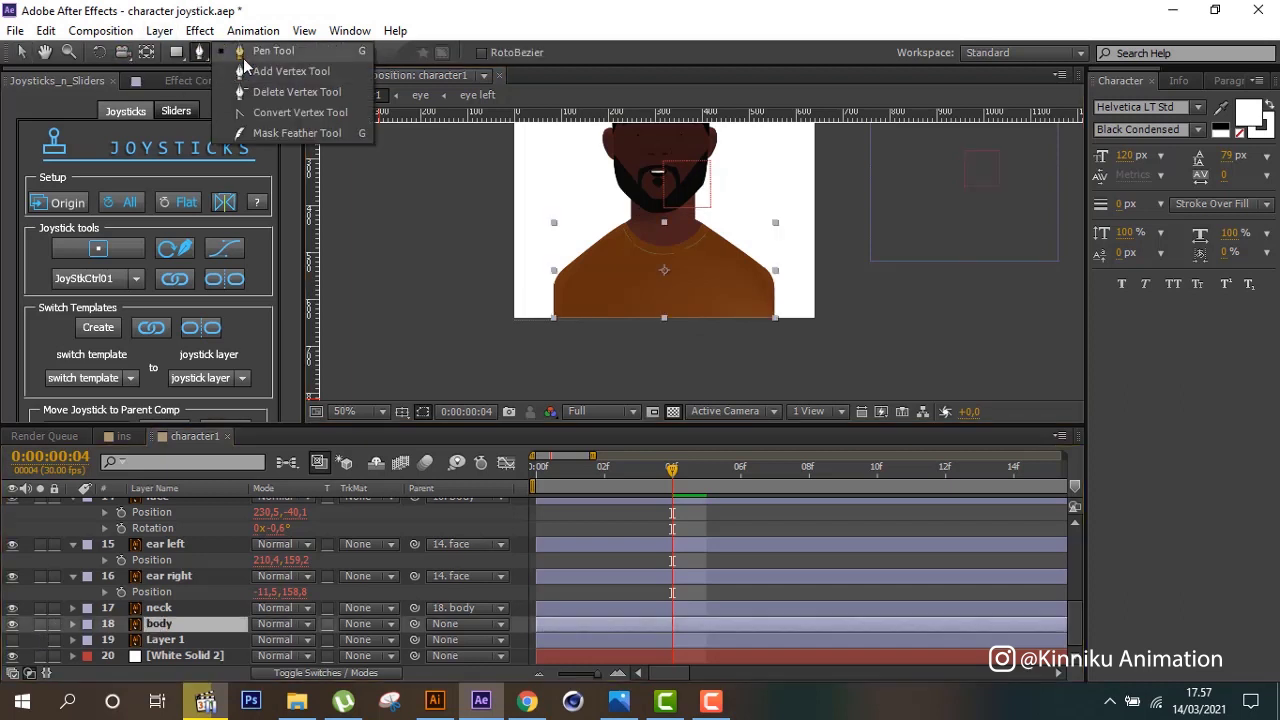
click(209, 52)
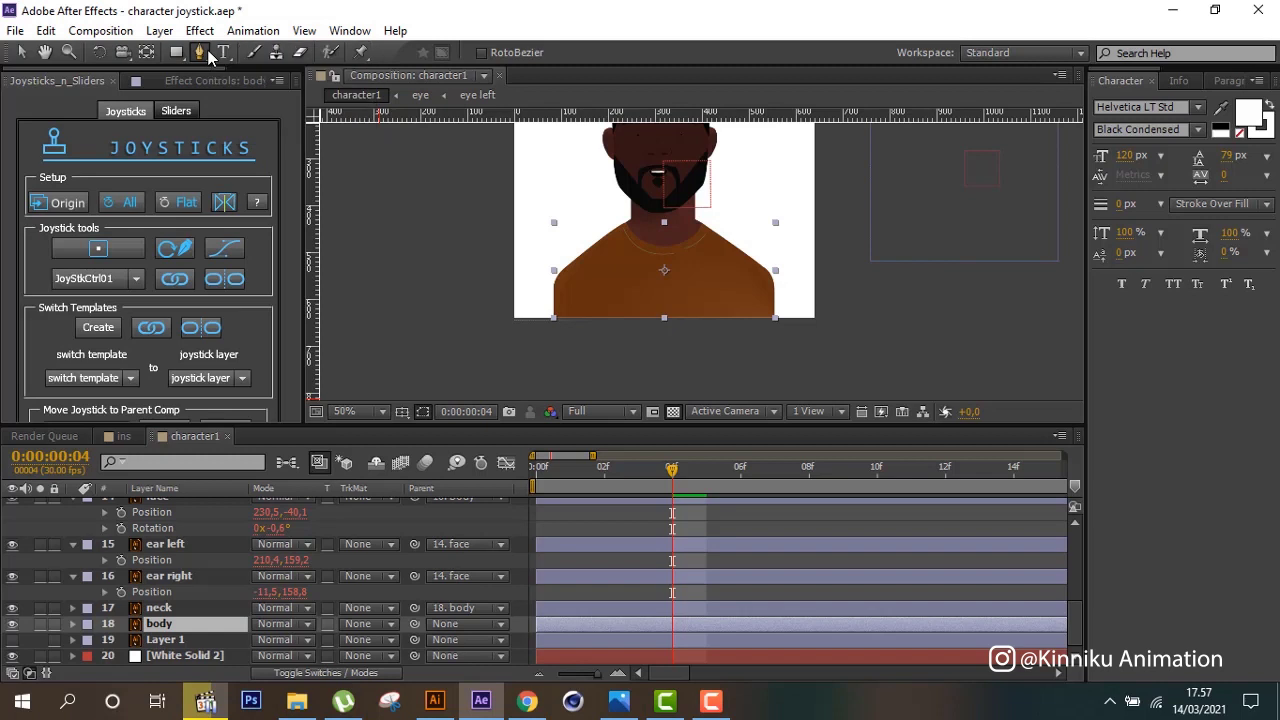
click(361, 53)
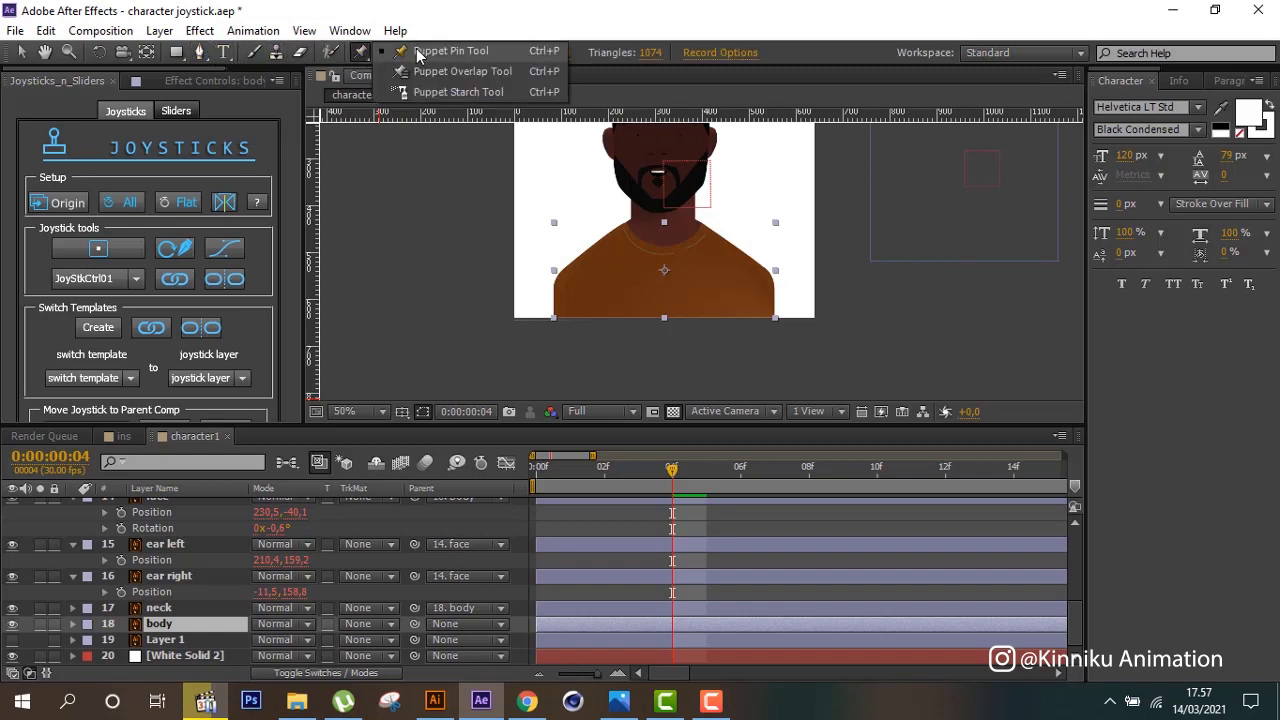
click(430, 51)
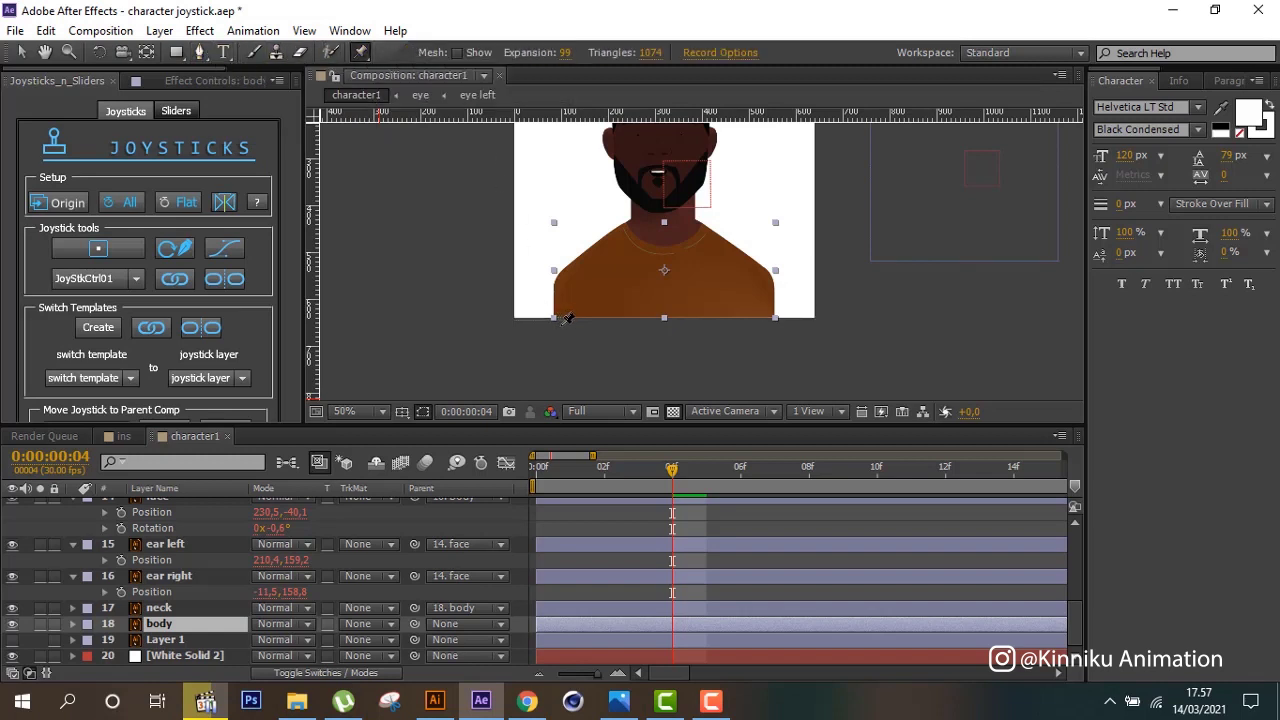
click(565, 290)
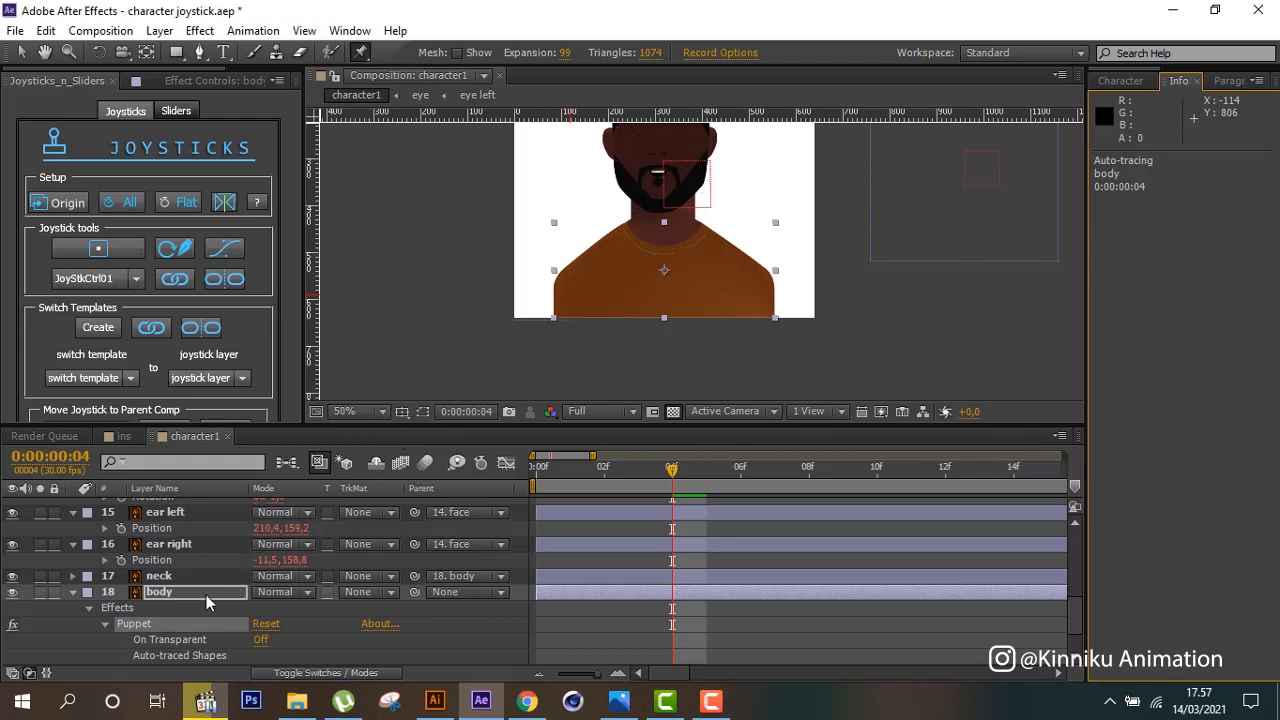
key(ctrl+z)
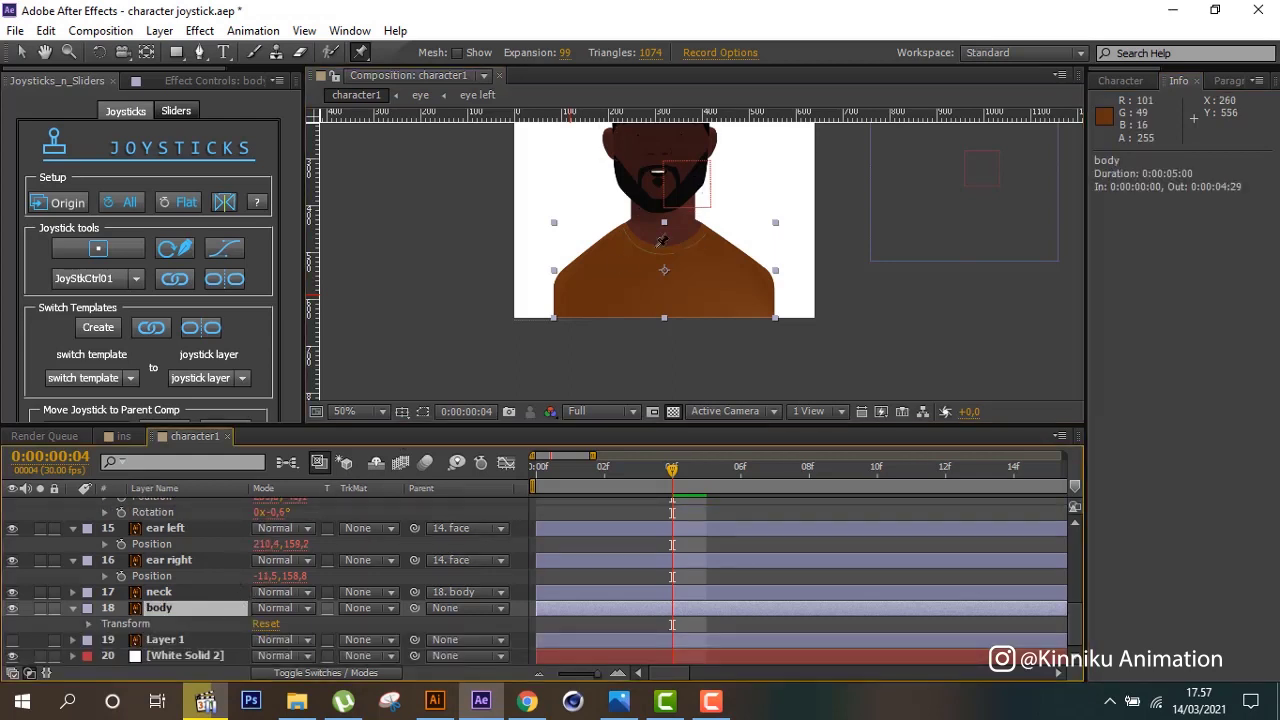
Solo the body and, at frame 0, pin its neckline, both sides and bottom edge.
click(40, 608)
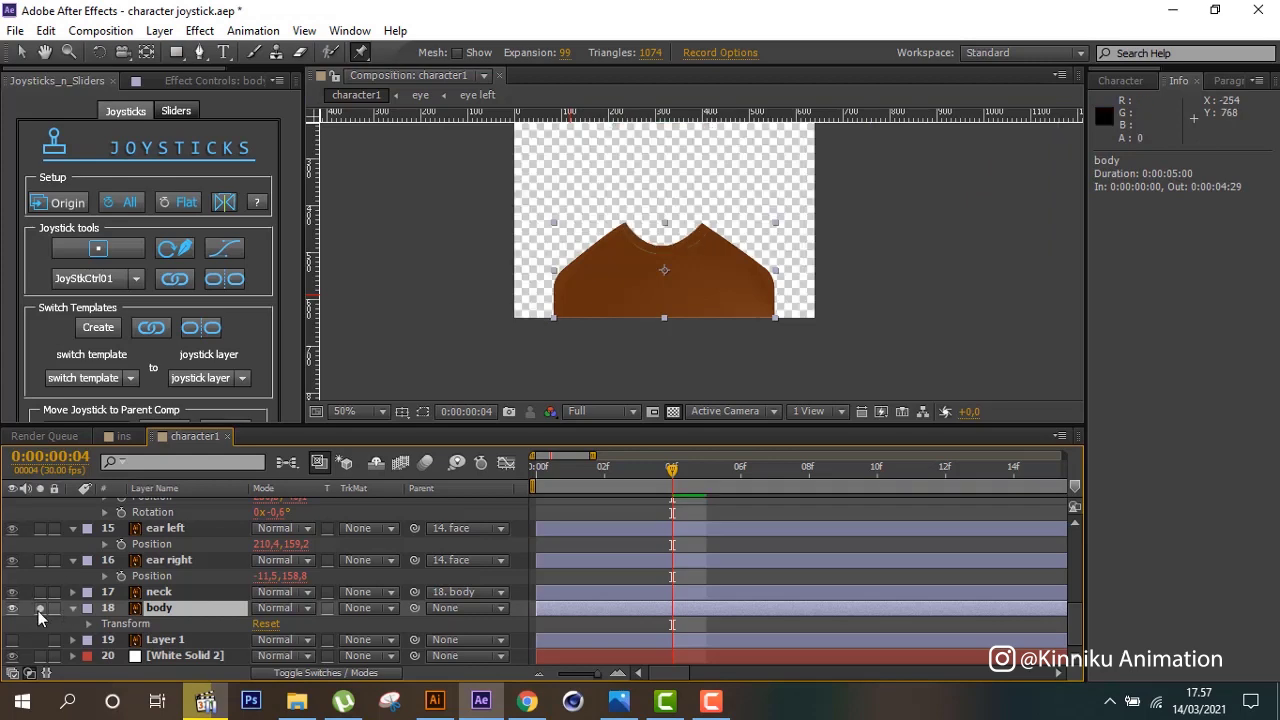
click(624, 226)
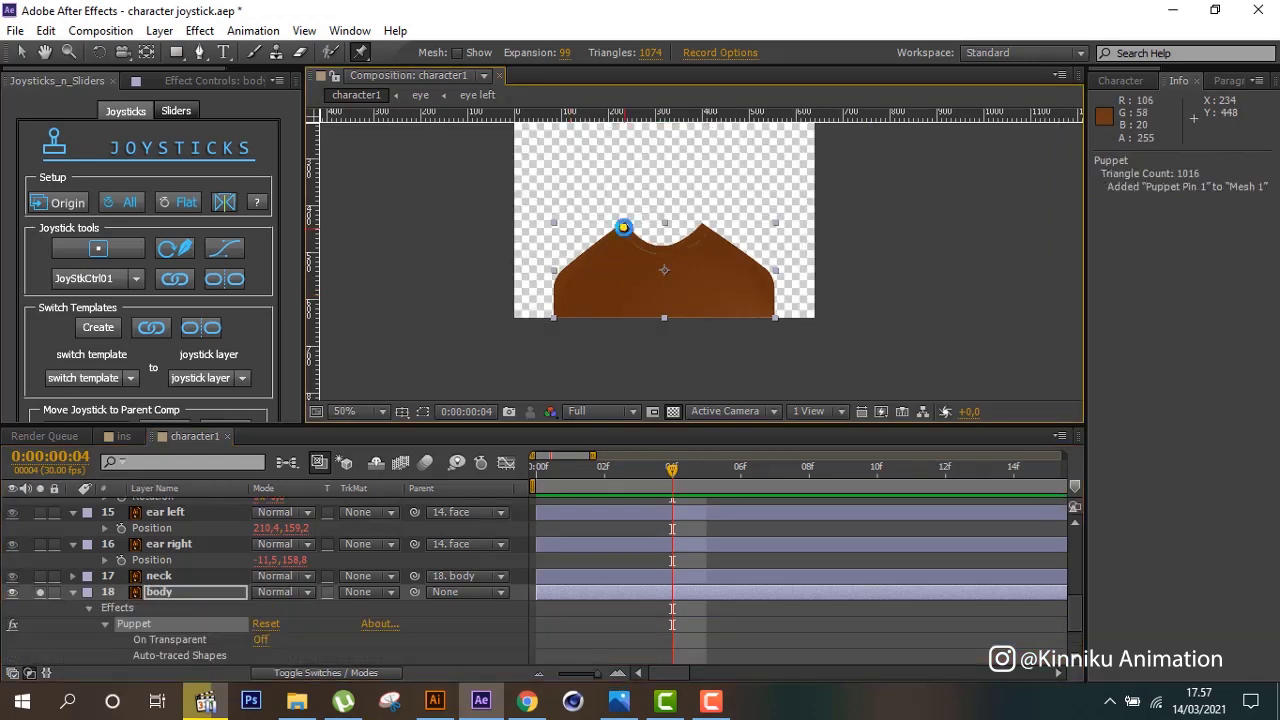
key(ctrl+z)
drag(562, 468, 527, 470)
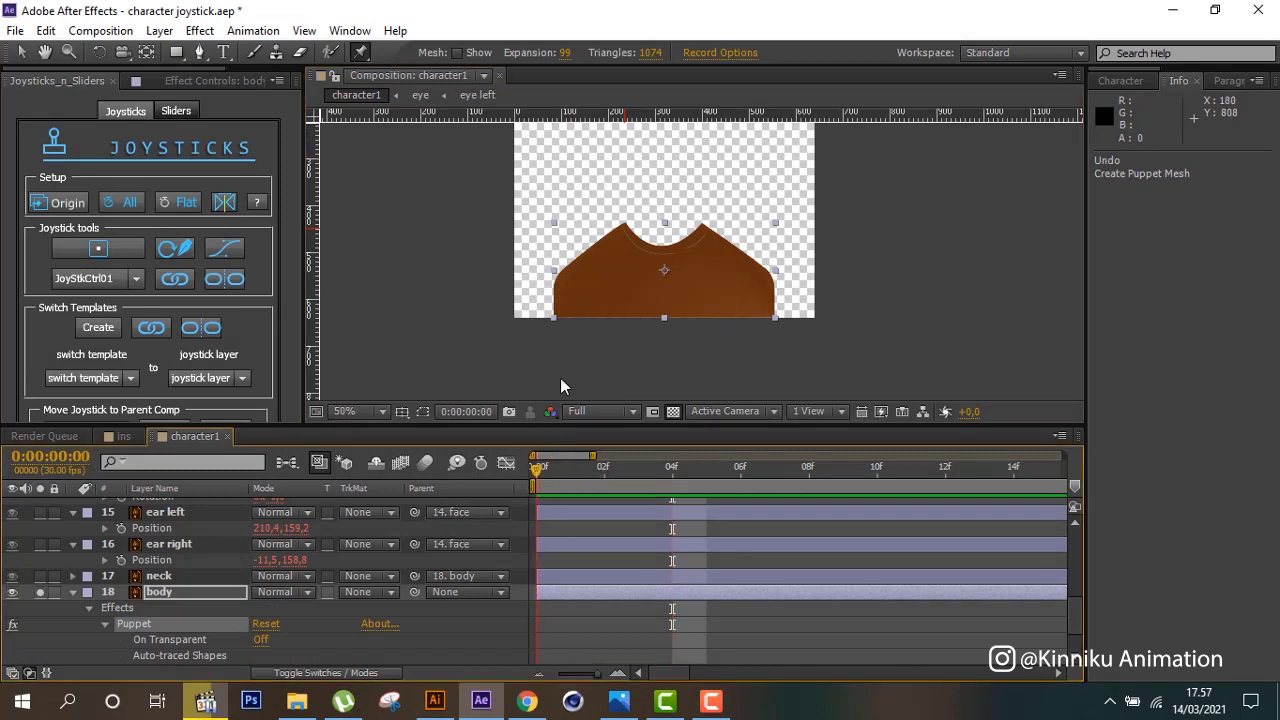
click(625, 229)
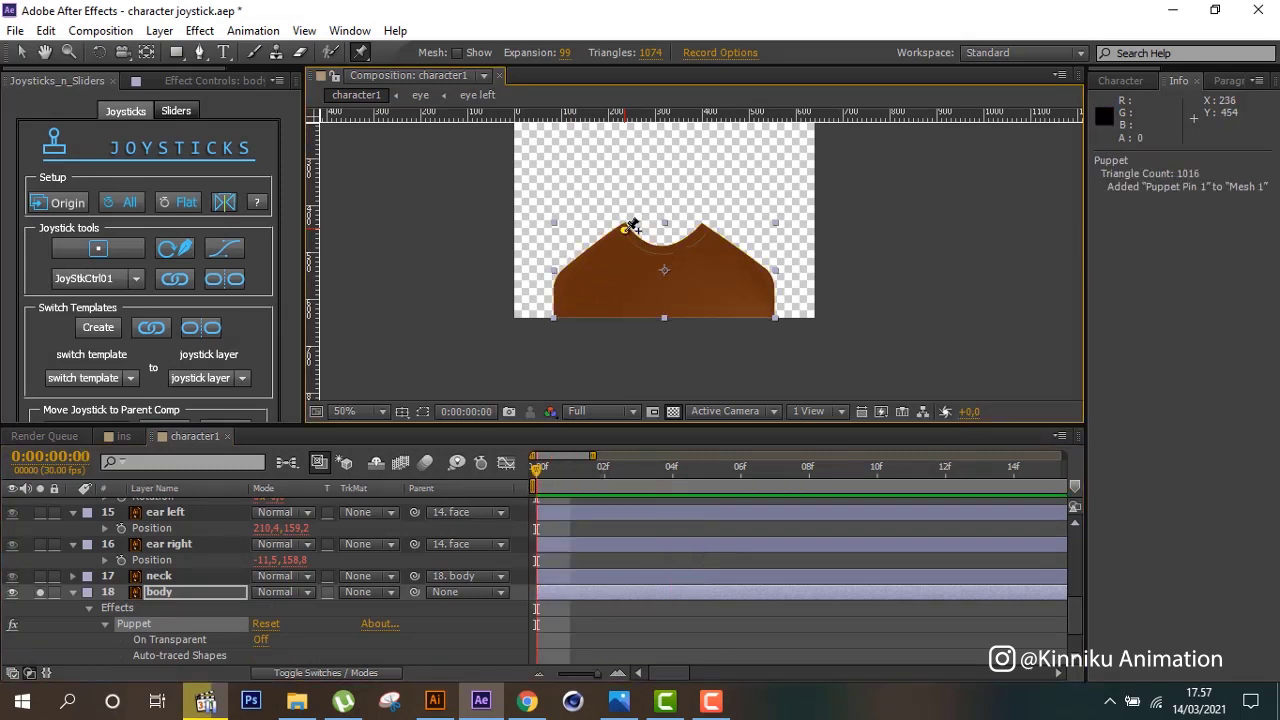
click(564, 326)
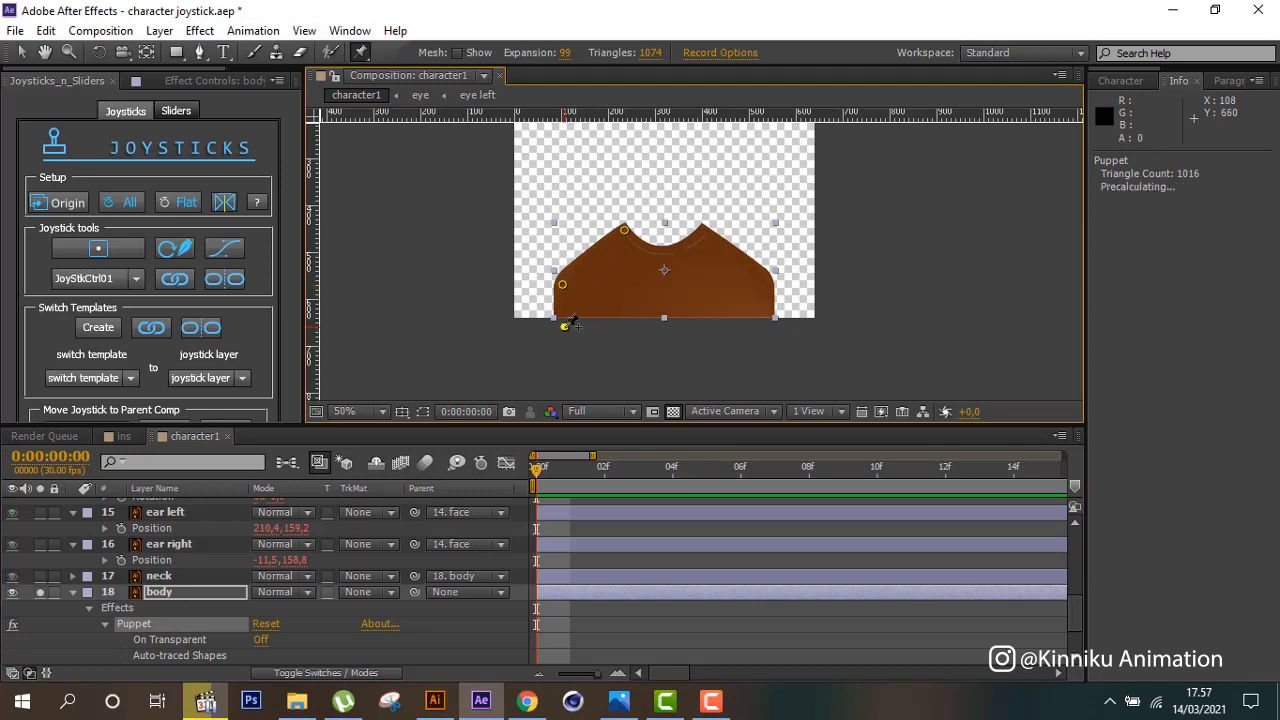
click(704, 233)
click(764, 282)
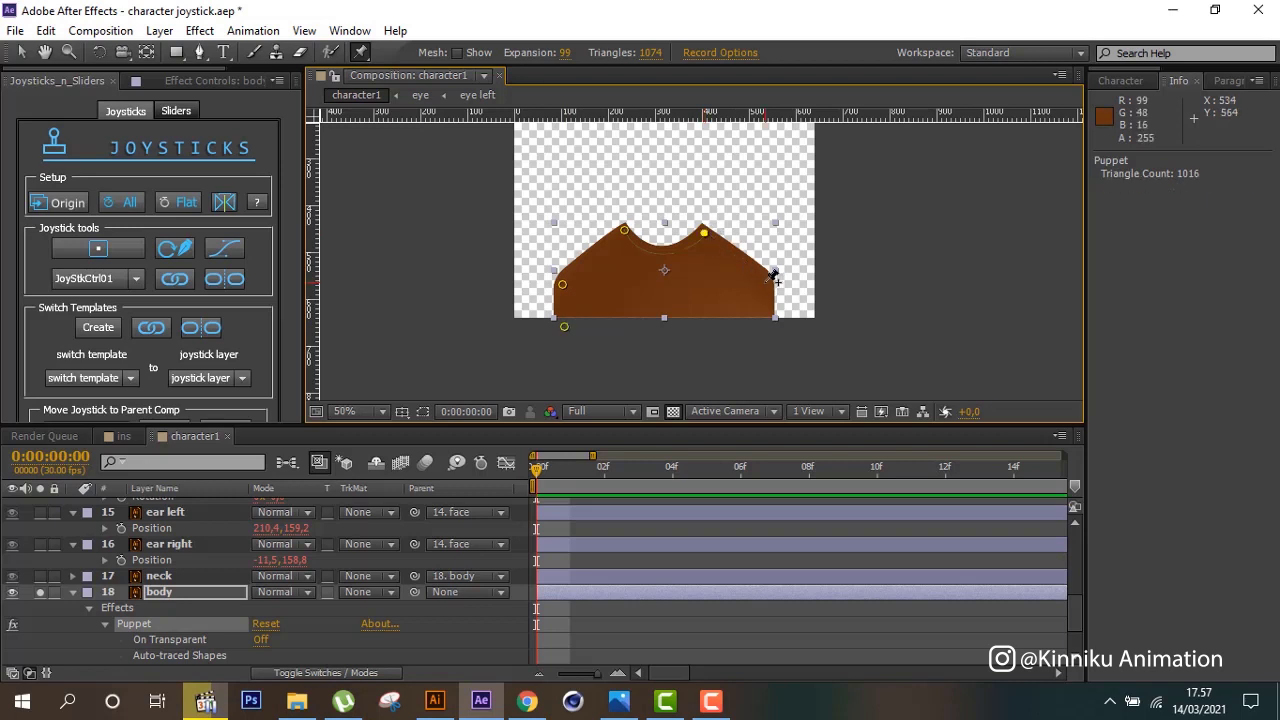
click(755, 326)
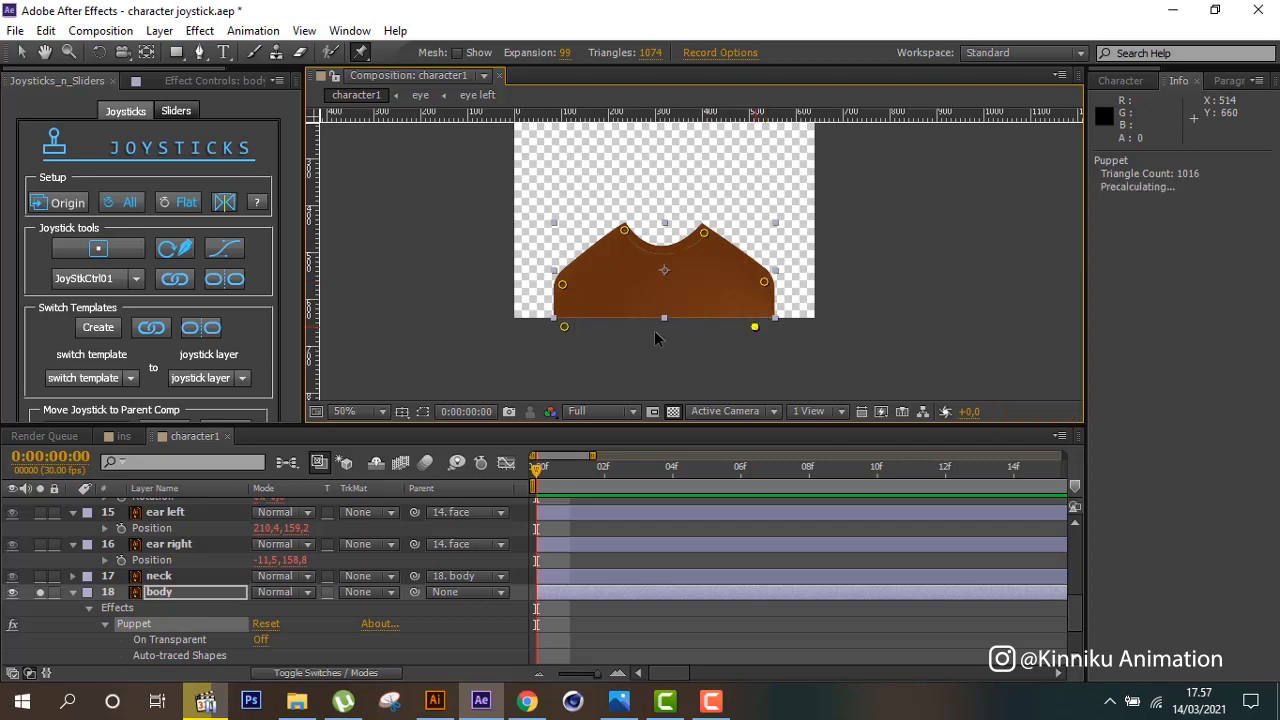
click(663, 332)
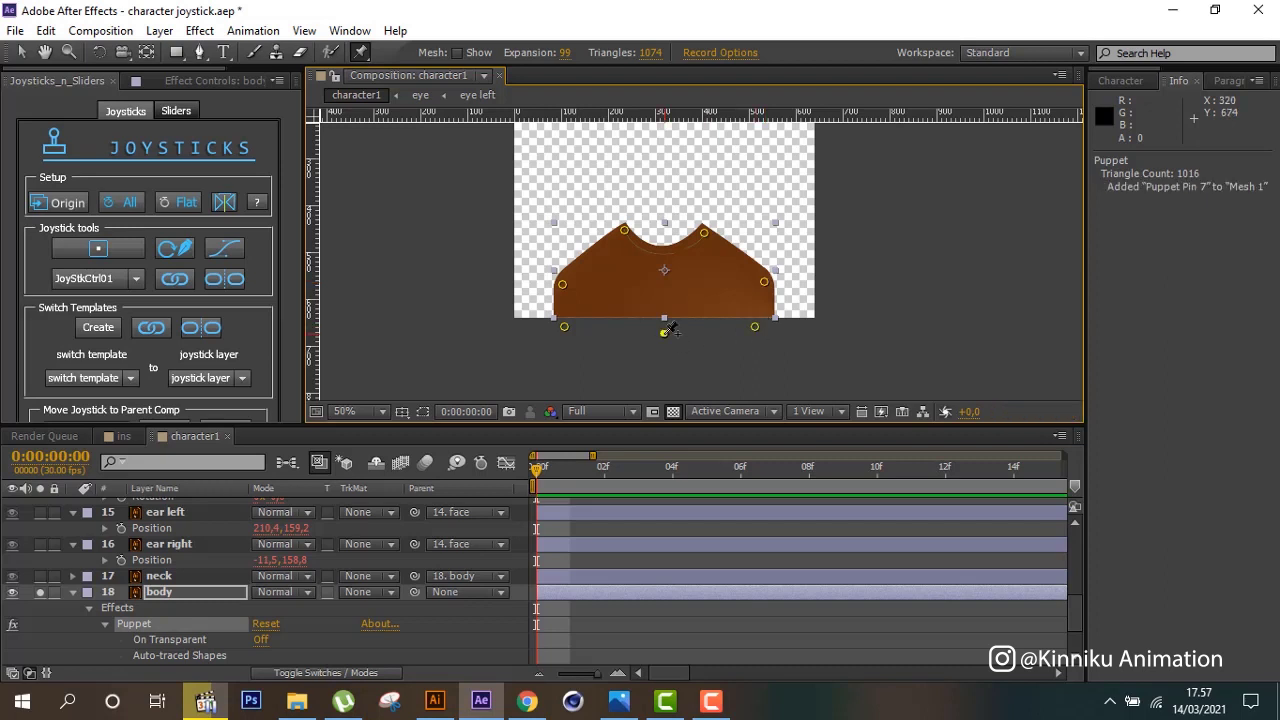
click(40, 593)
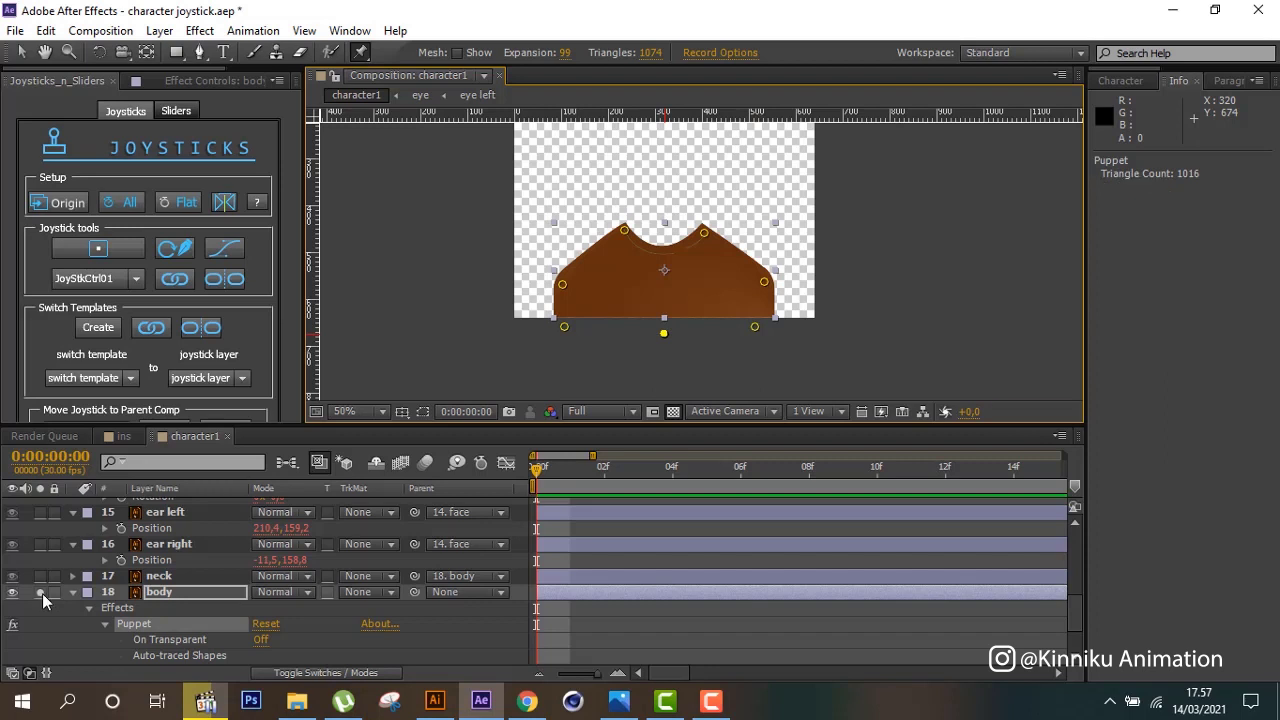
click(73, 593)
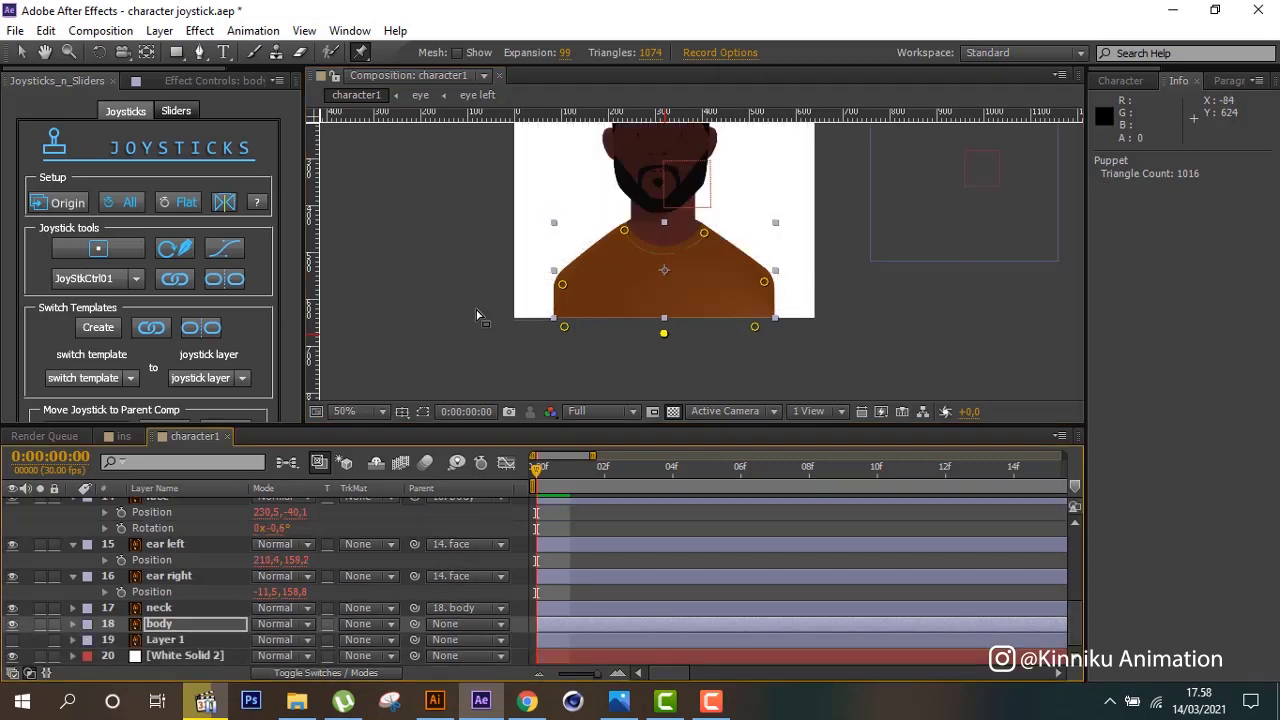
click(180, 627)
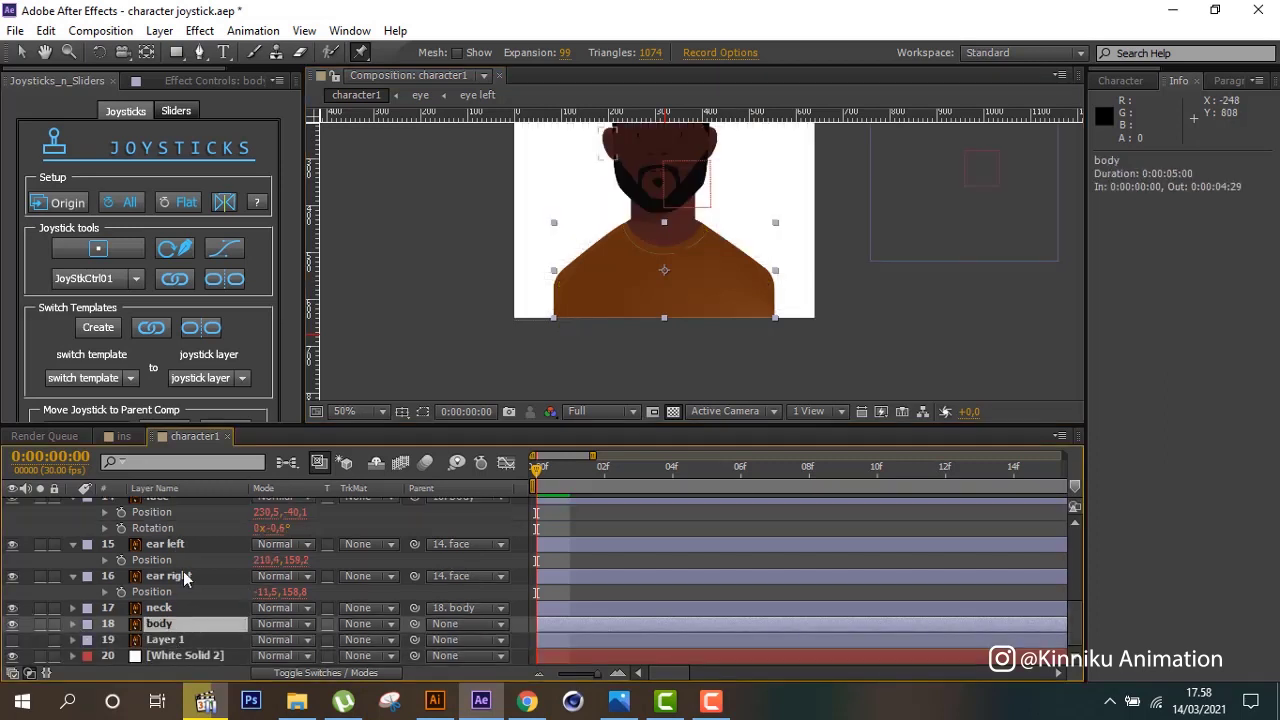
Zoom to 200% on the eyebrows and pin the right eyebrow's inner end, middle and tip.
scroll(188, 580, up, 3)
click(200, 513)
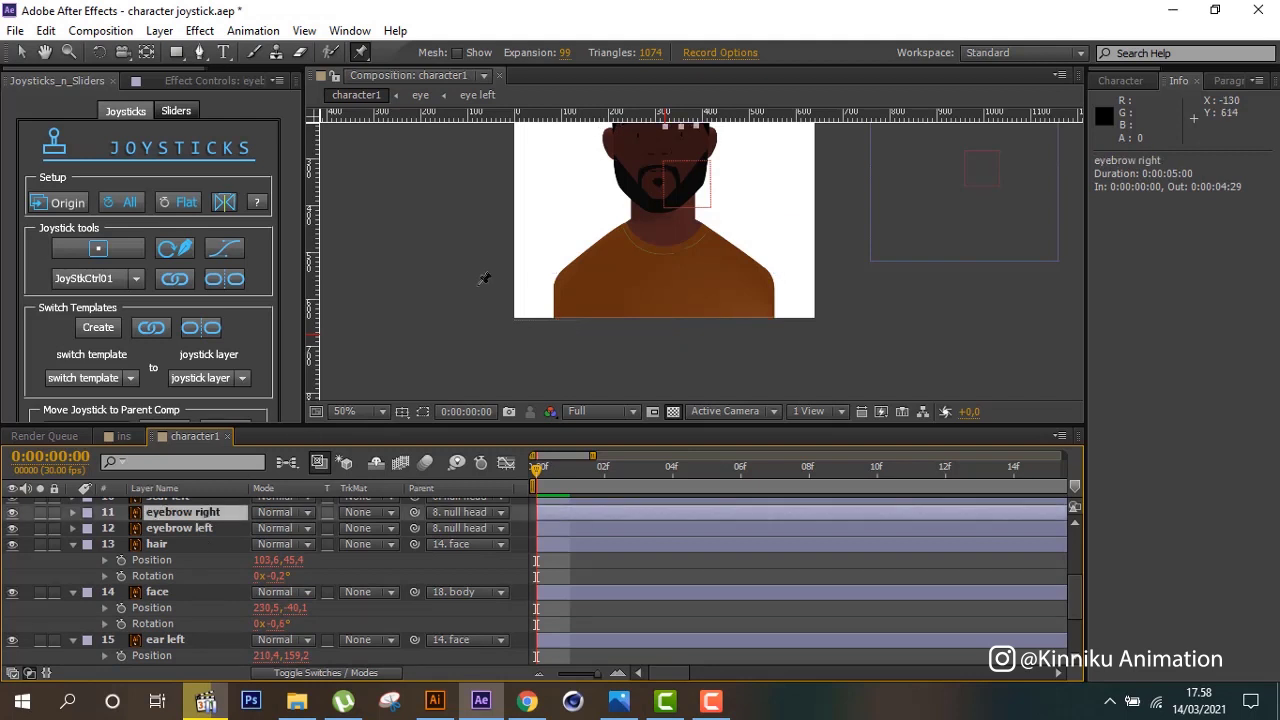
key(h)
drag(626, 326, 639, 364)
key(ctrl+p)
key(period)
key(period)
key(period)
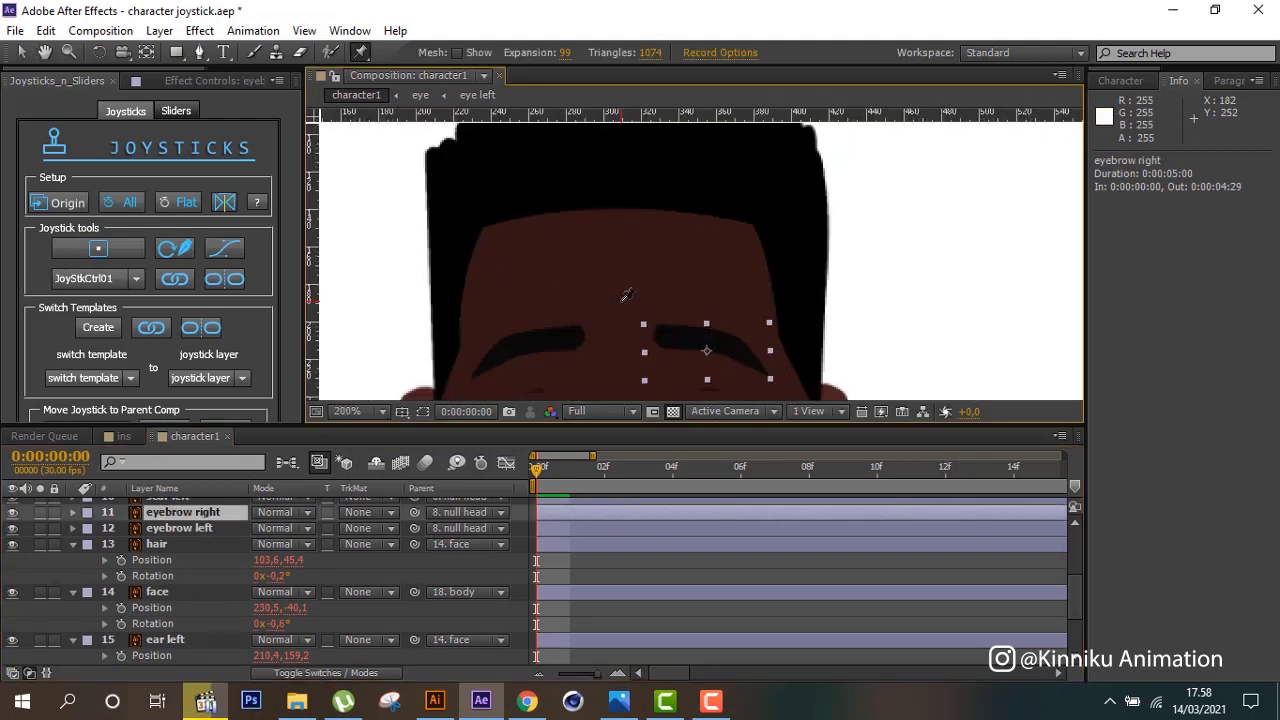
click(40, 512)
click(661, 335)
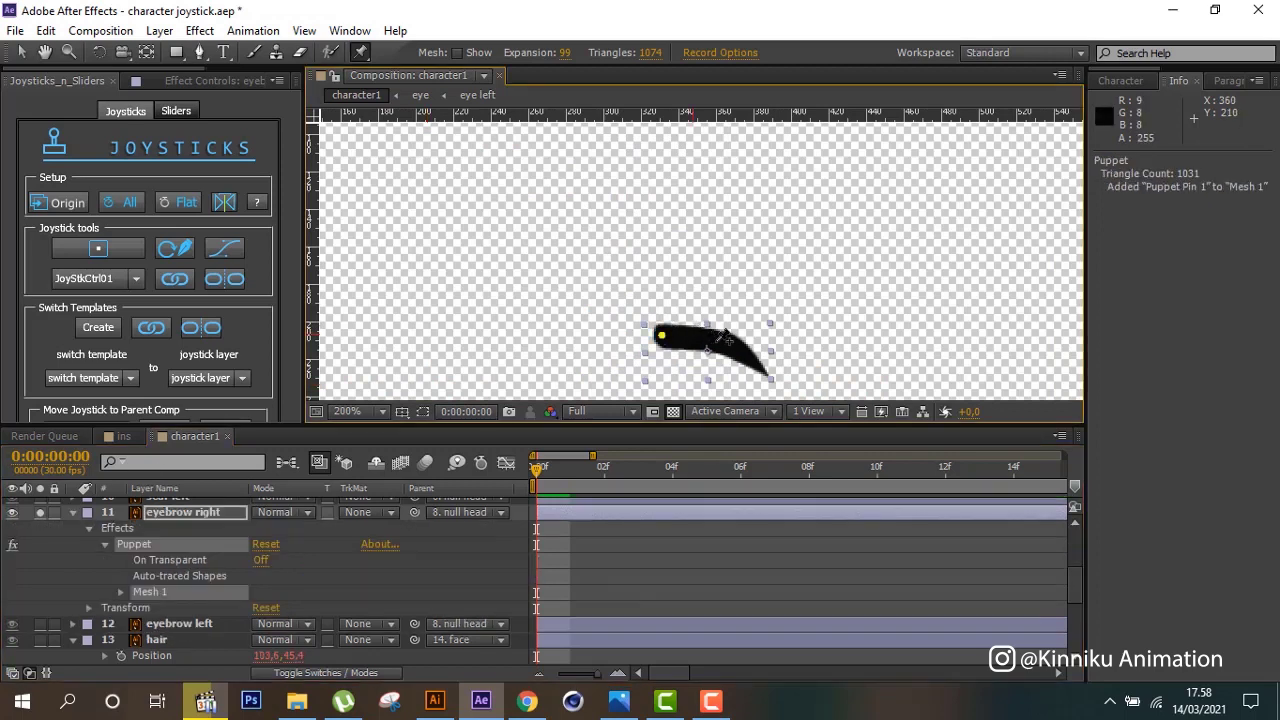
click(709, 339)
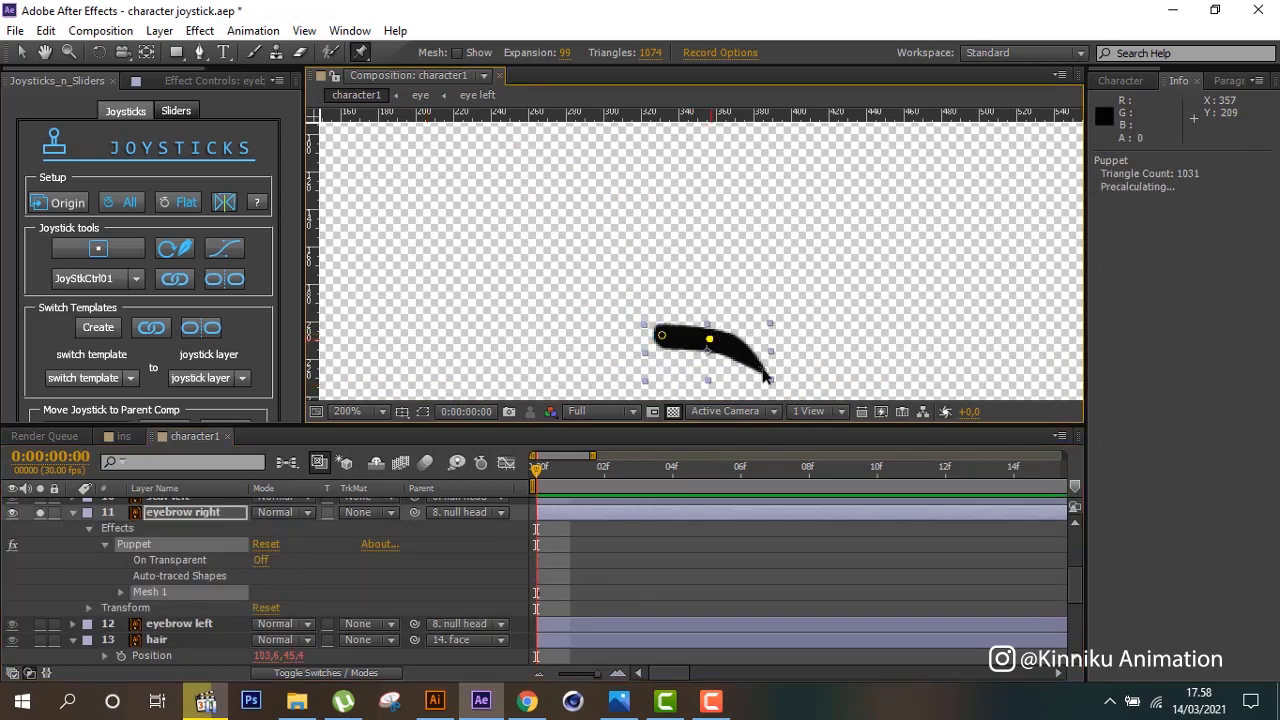
click(762, 368)
click(72, 512)
click(40, 512)
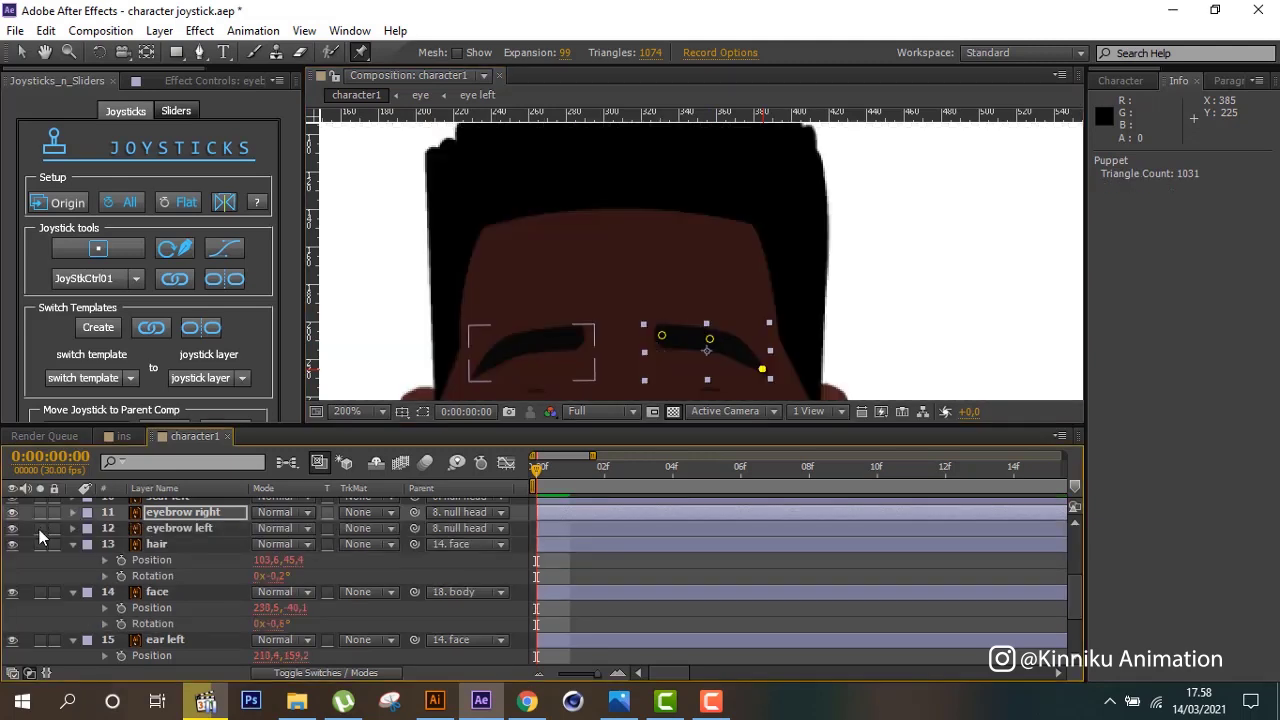
Pin the left eyebrow's inner end, middle and tail.
click(178, 528)
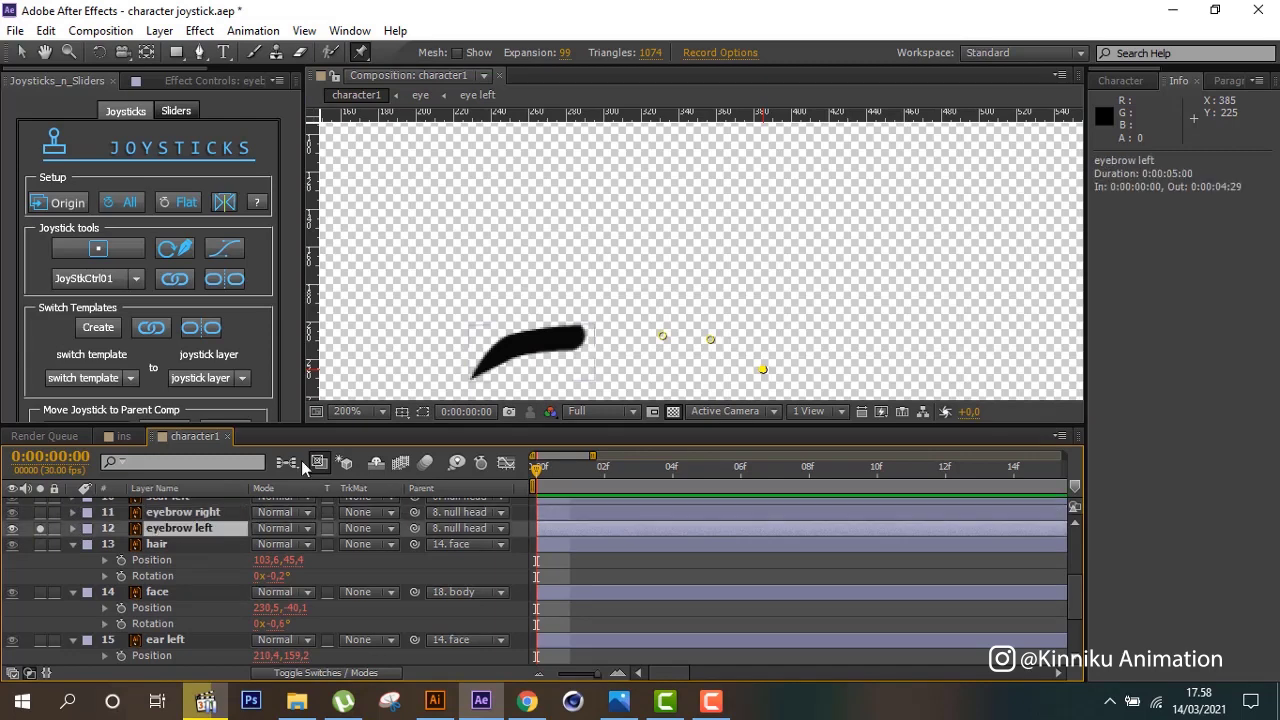
click(585, 327)
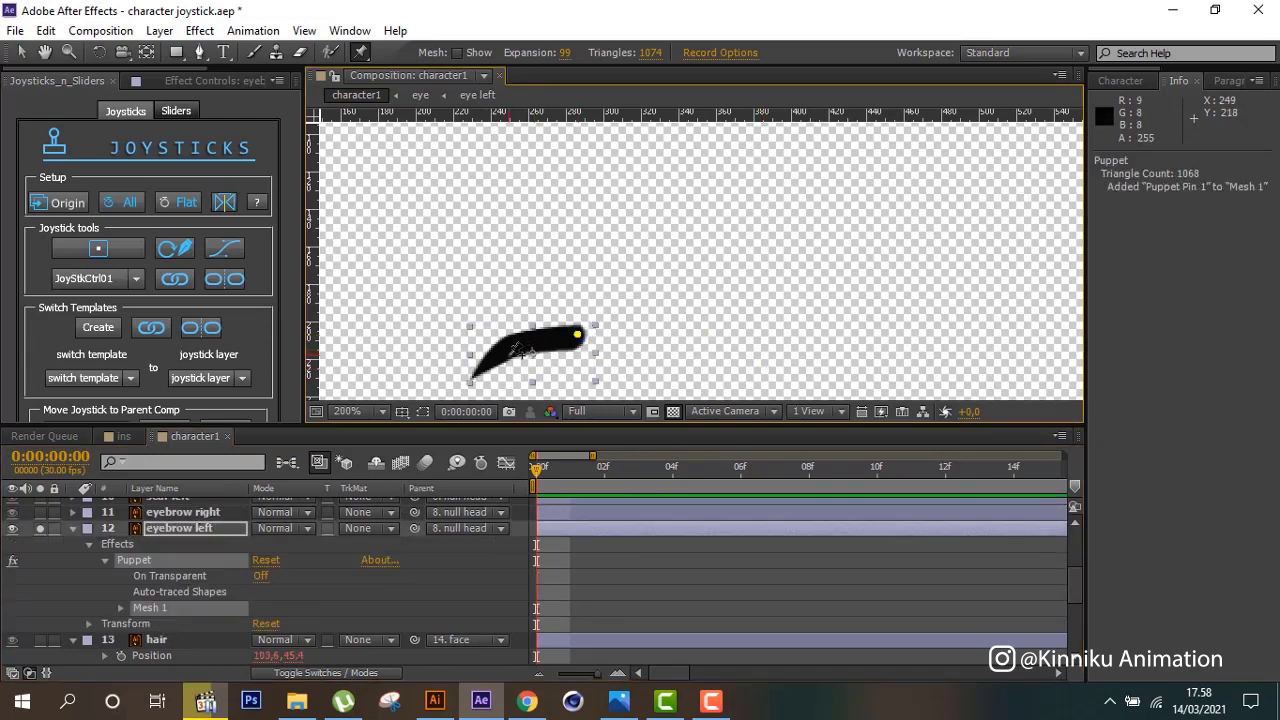
click(510, 349)
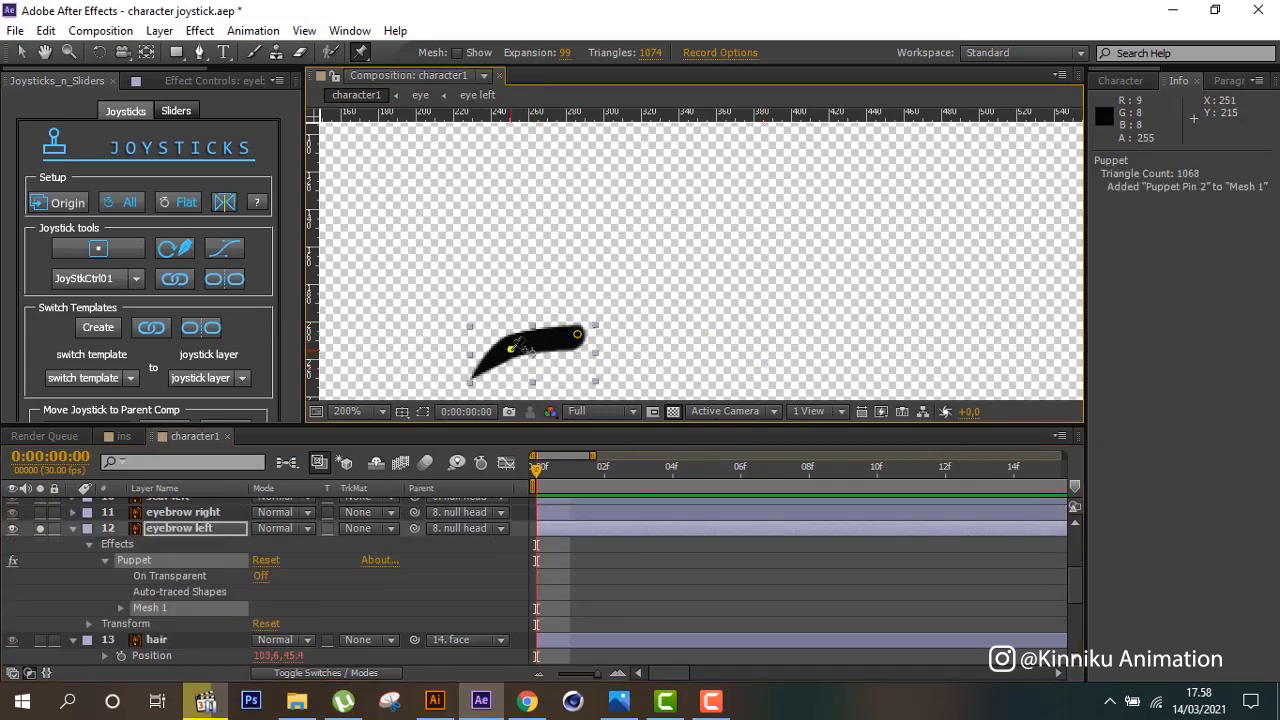
click(475, 375)
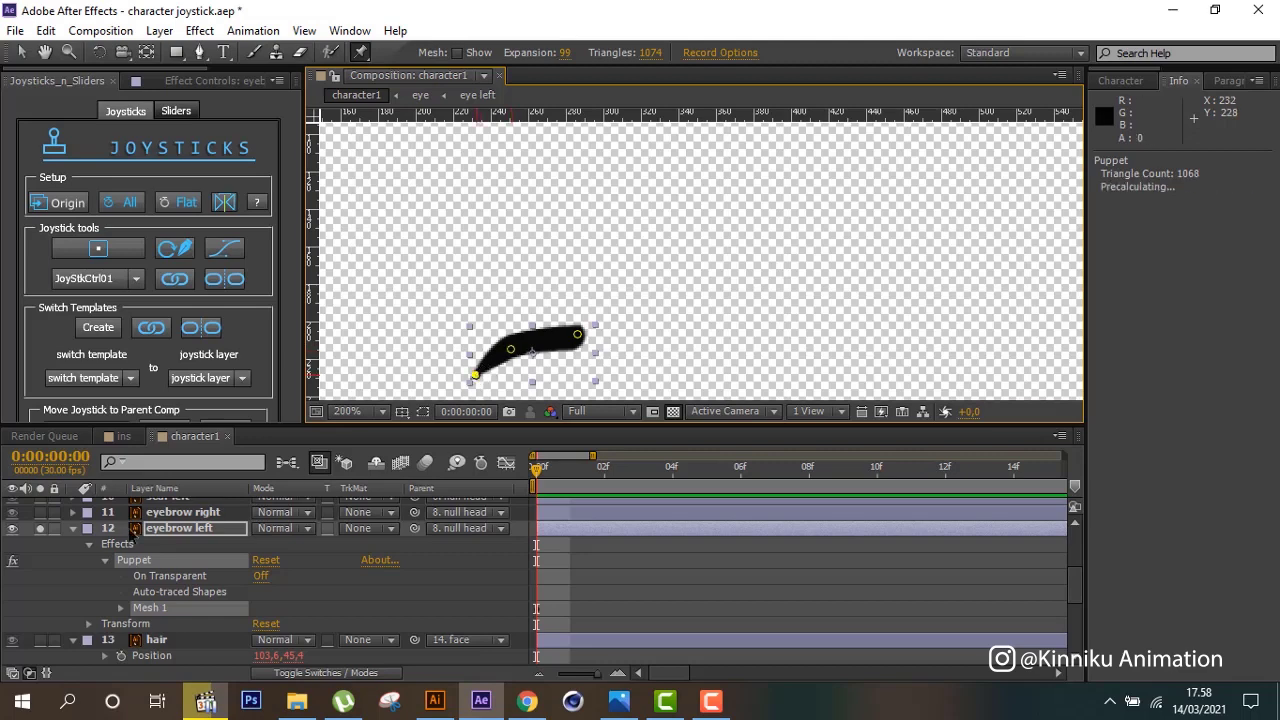
Fold away the eyebrow left, hair, face and ear layer properties in the timeline.
click(72, 529)
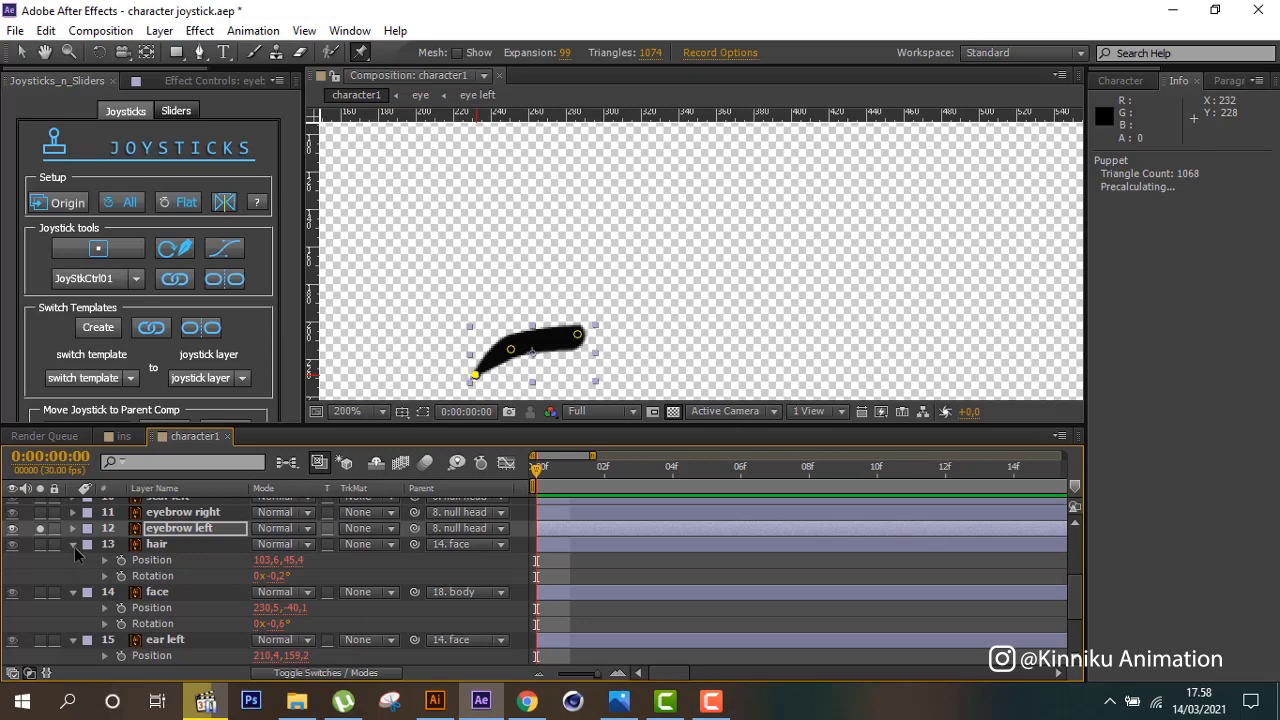
click(73, 545)
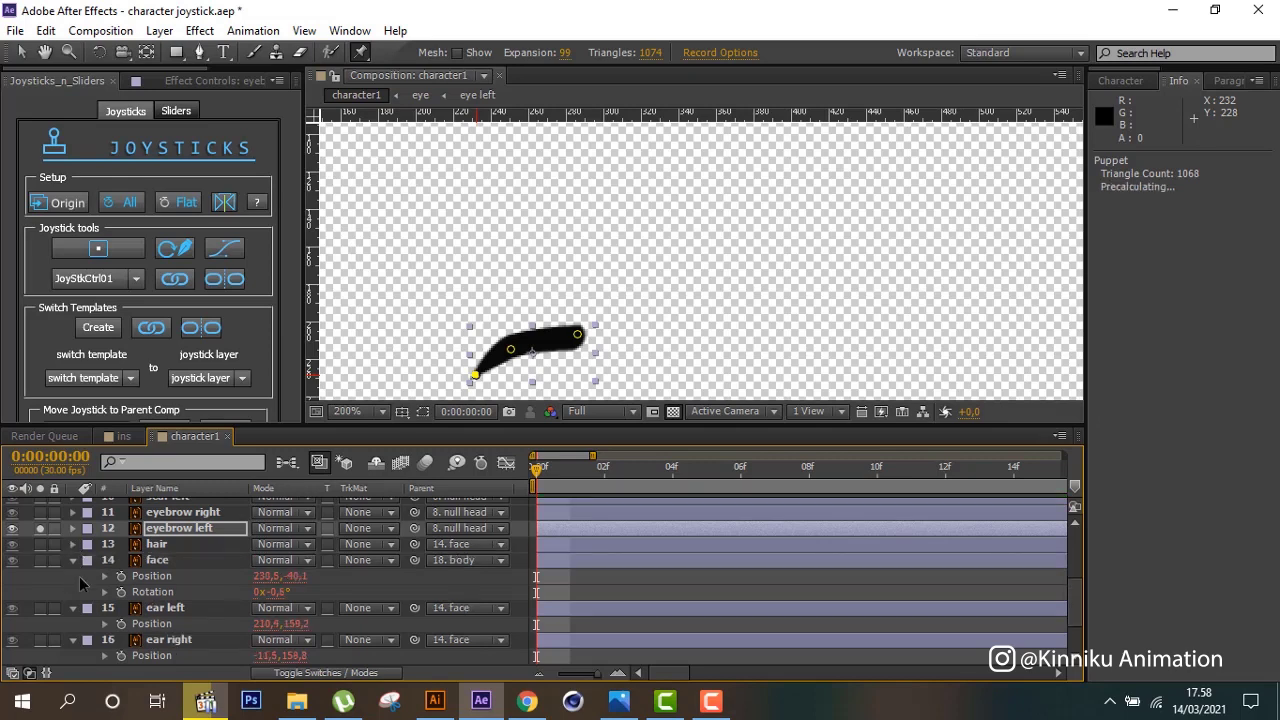
click(72, 560)
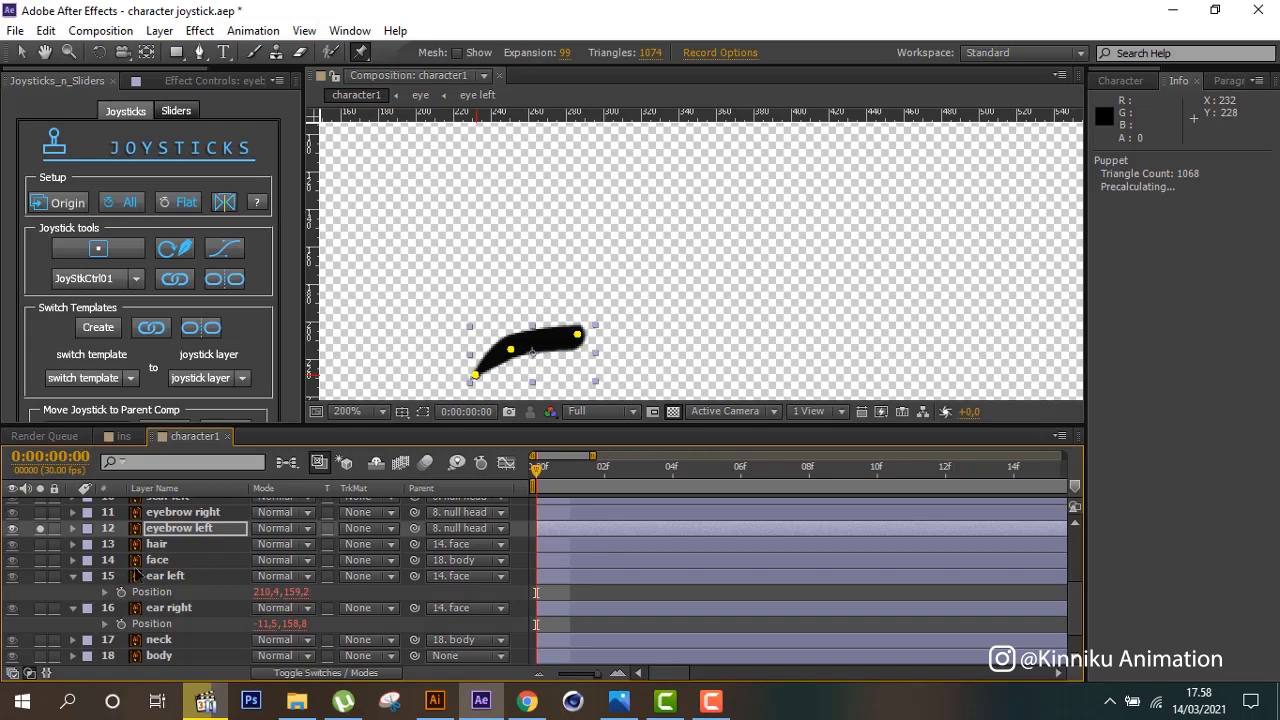
click(165, 576)
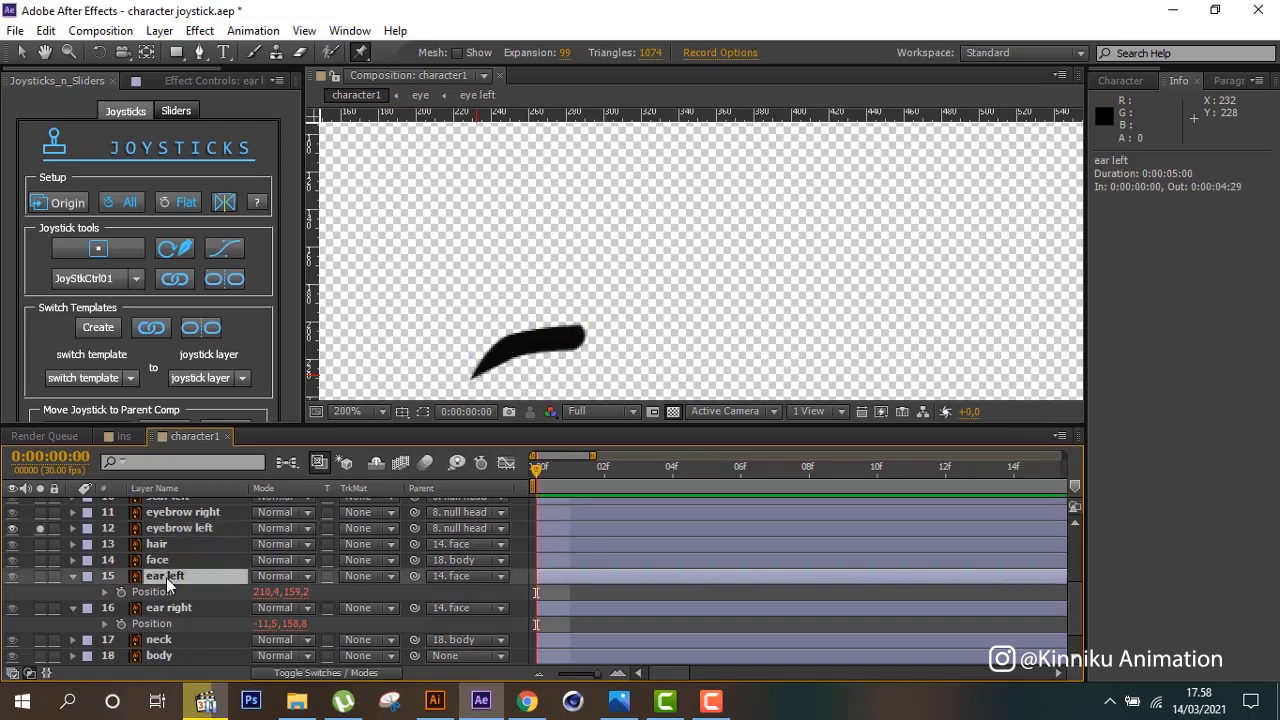
key(ctrl+a)
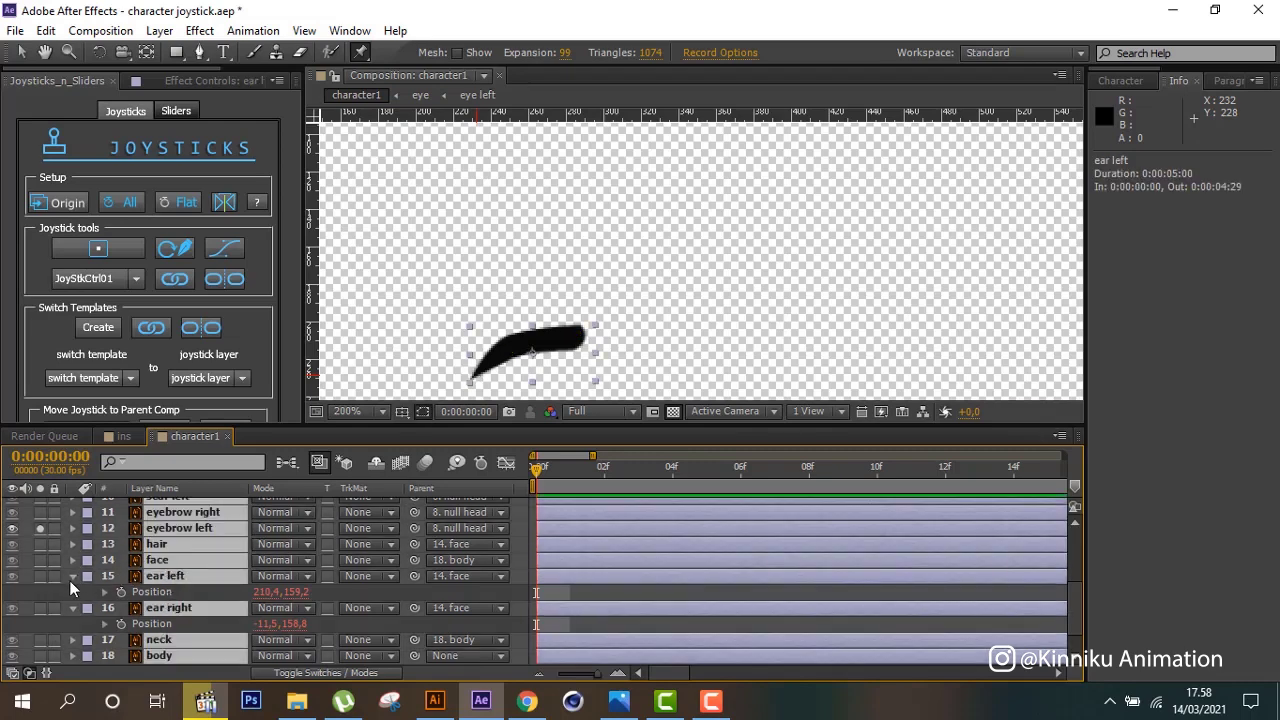
click(69, 580)
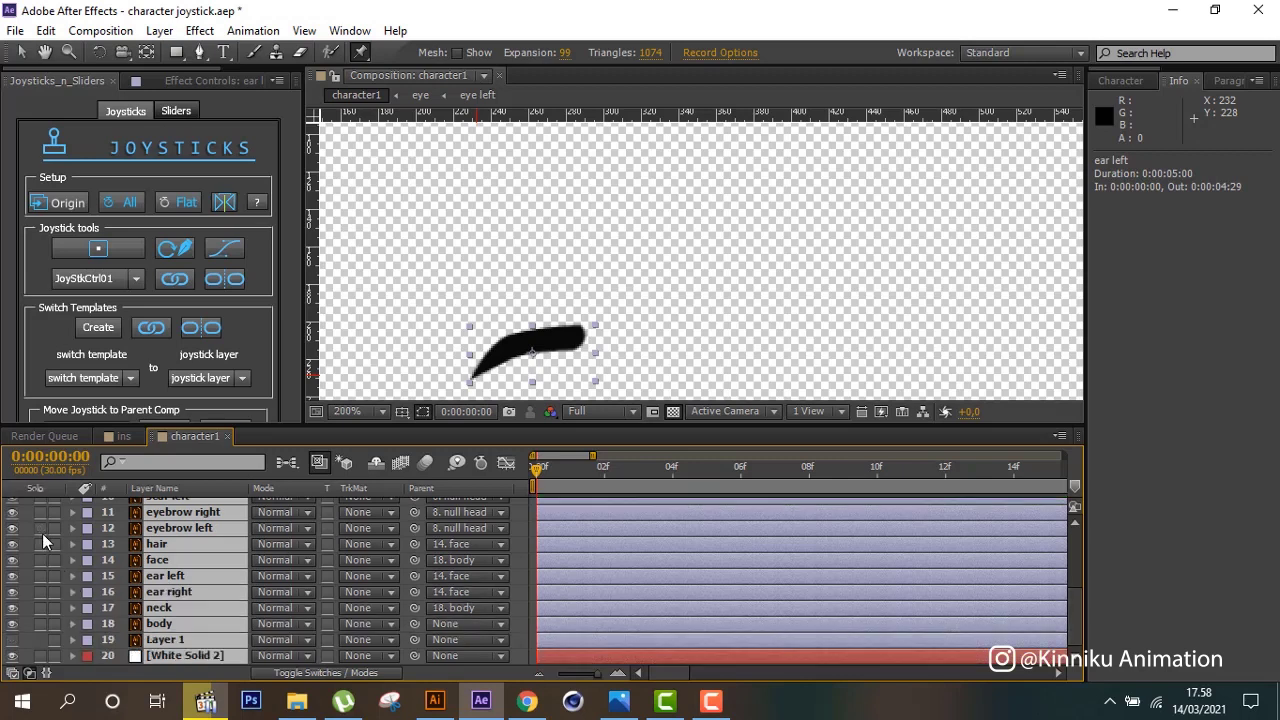
Unsolo the eyebrow and show the layer switch columns in the timeline.
click(44, 540)
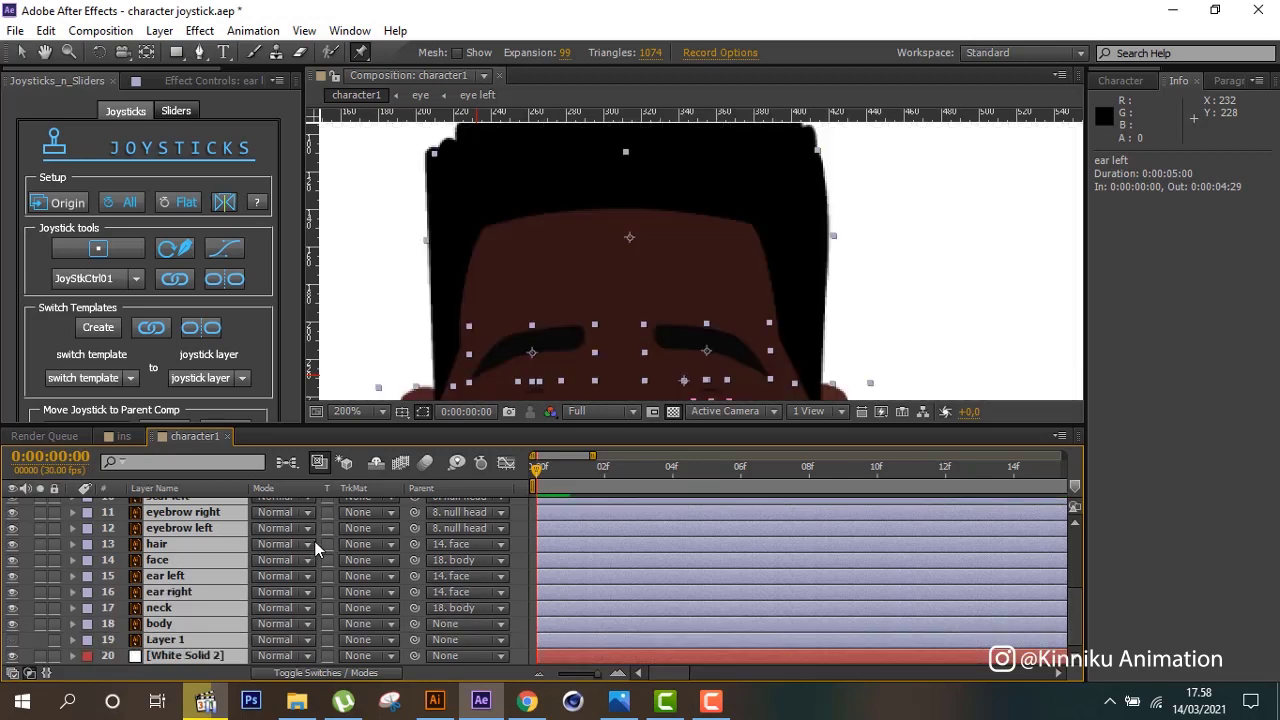
click(374, 673)
scroll(358, 602, up, 1)
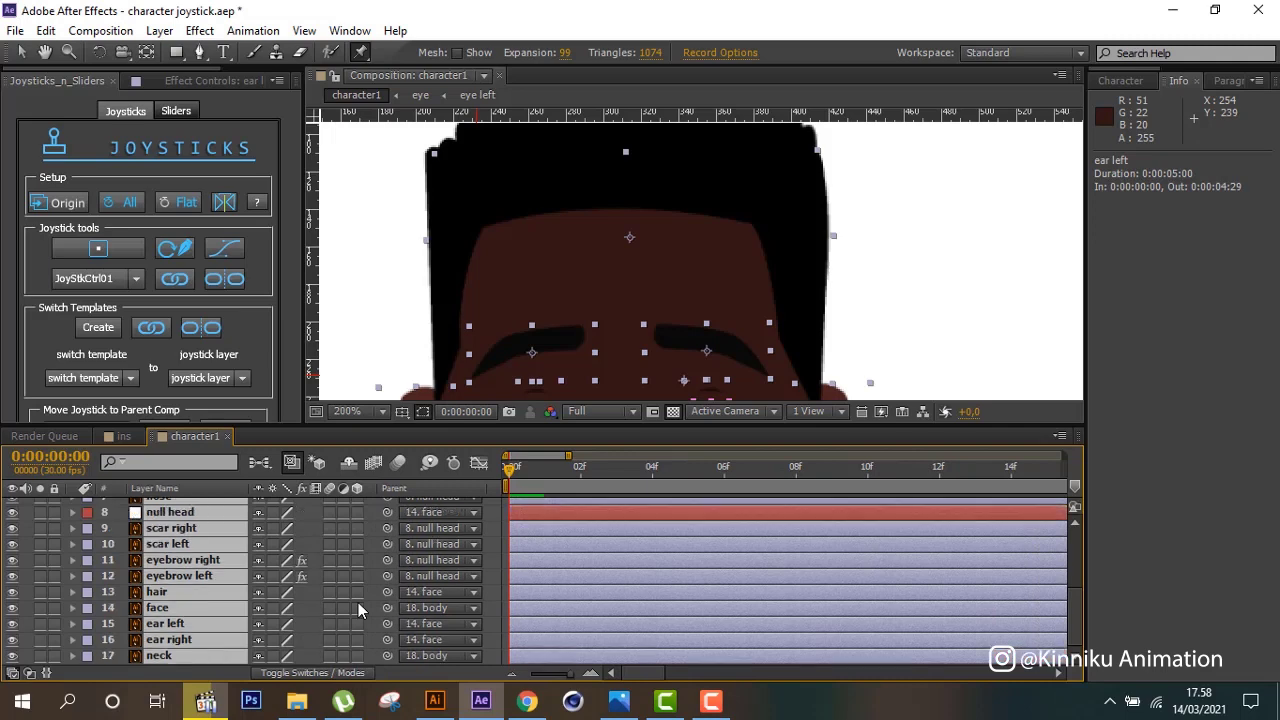
scroll(358, 602, up, 3)
key(F2)
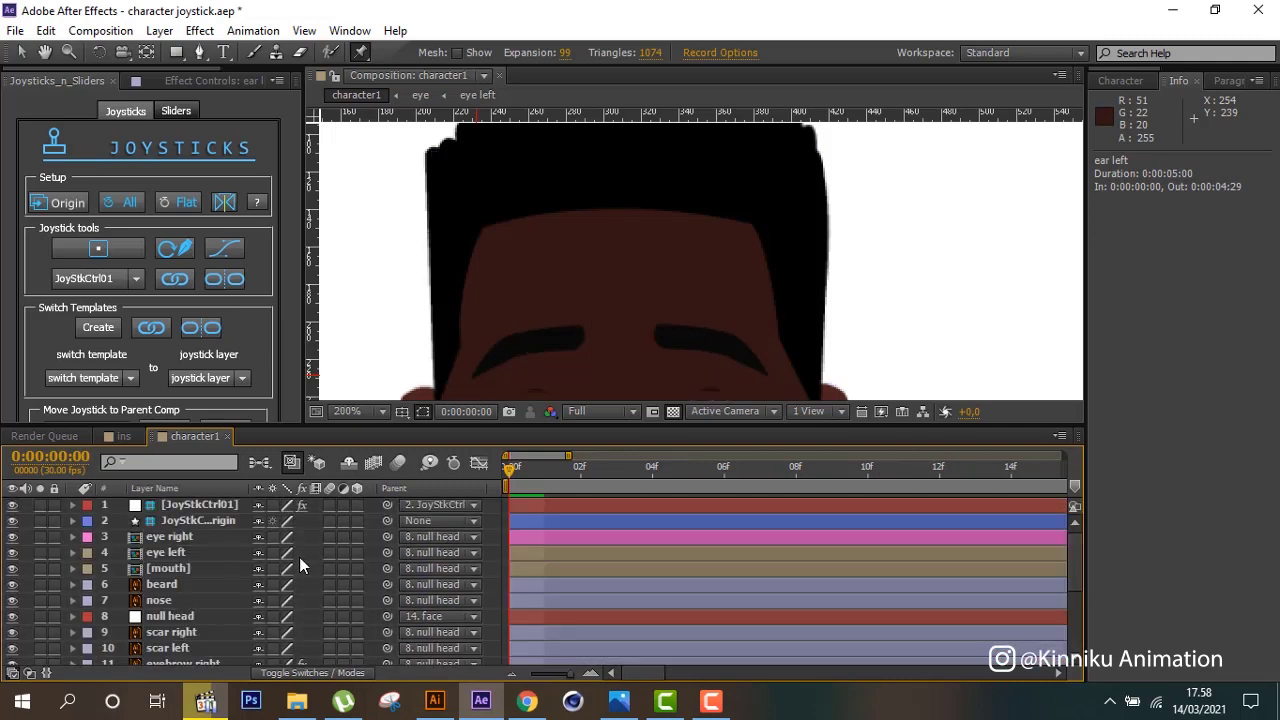
Enable time remapping on eye right and eye left, deleting their end Time Remap keyframes.
click(187, 540)
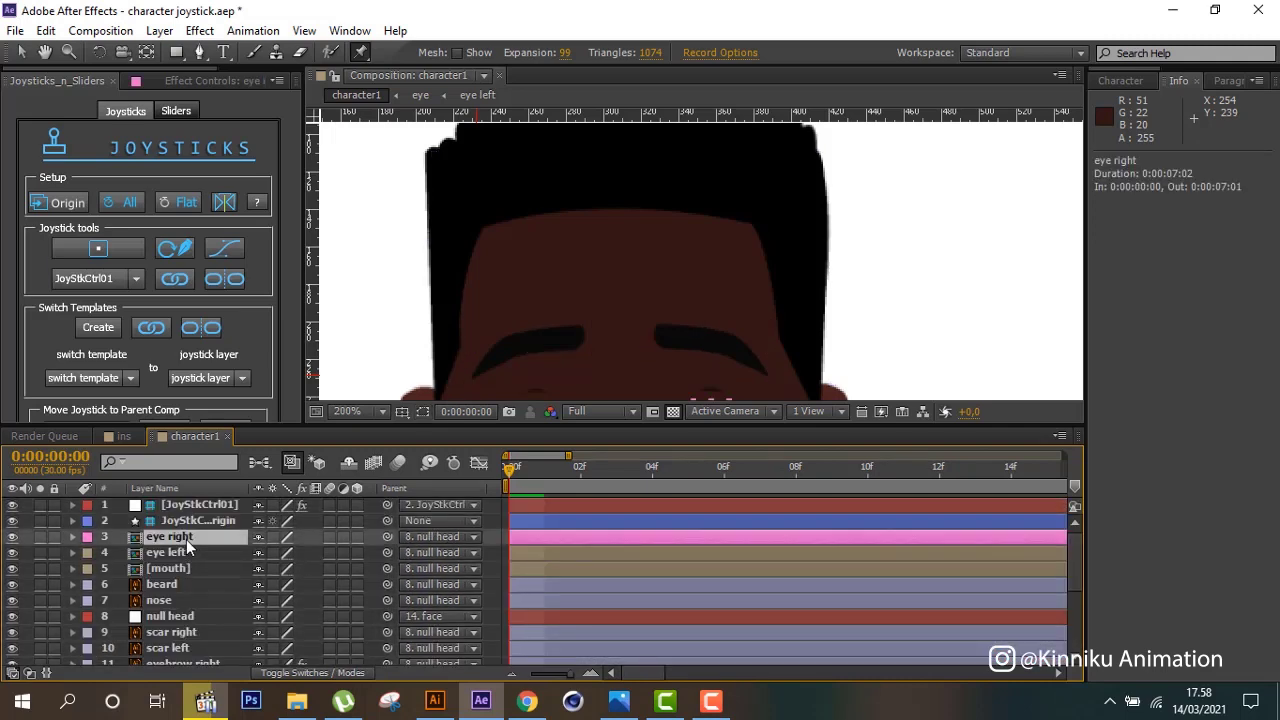
scroll(186, 539, down, 1)
scroll(186, 539, down, 3)
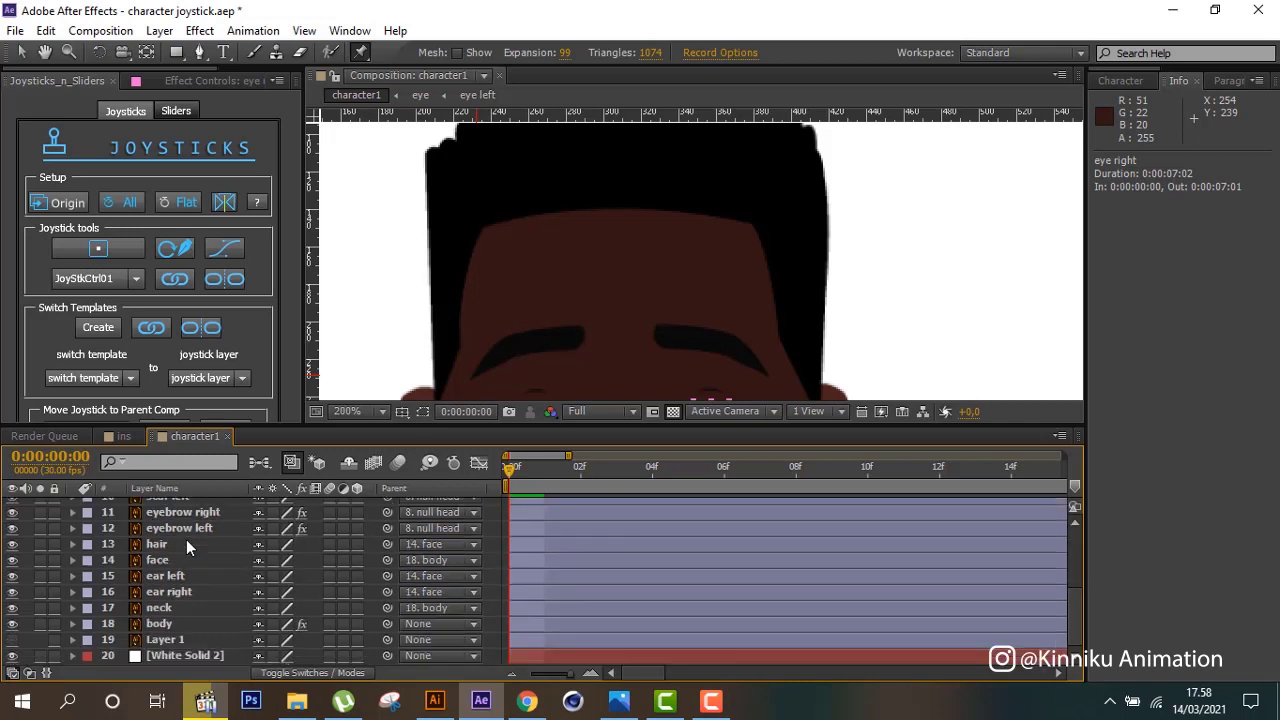
scroll(186, 544, up, 1)
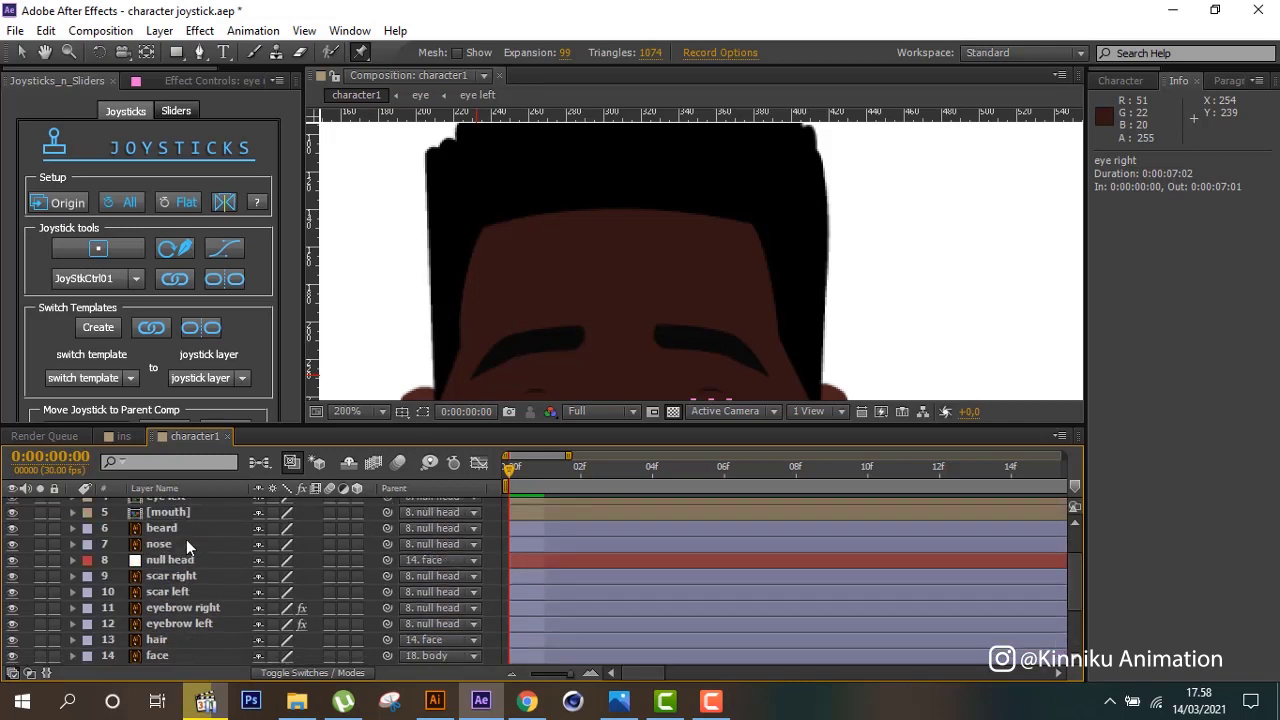
scroll(186, 544, up, 3)
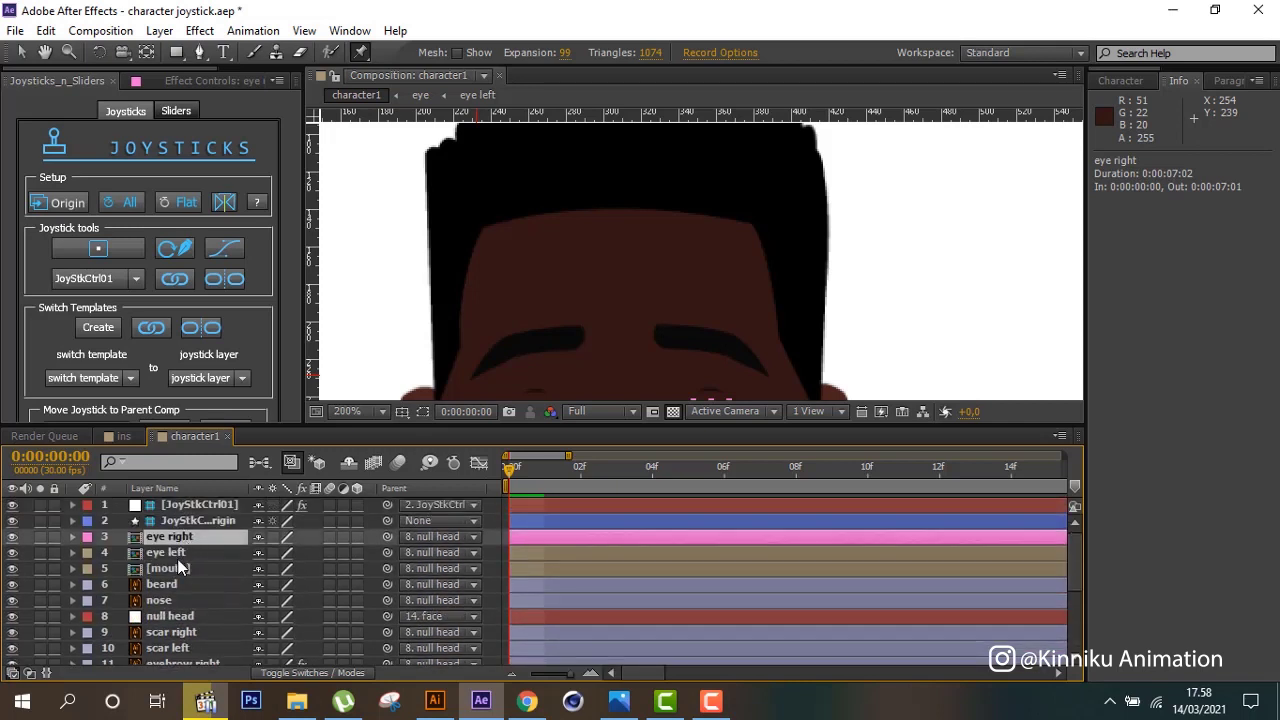
key(ctrl+alt+t)
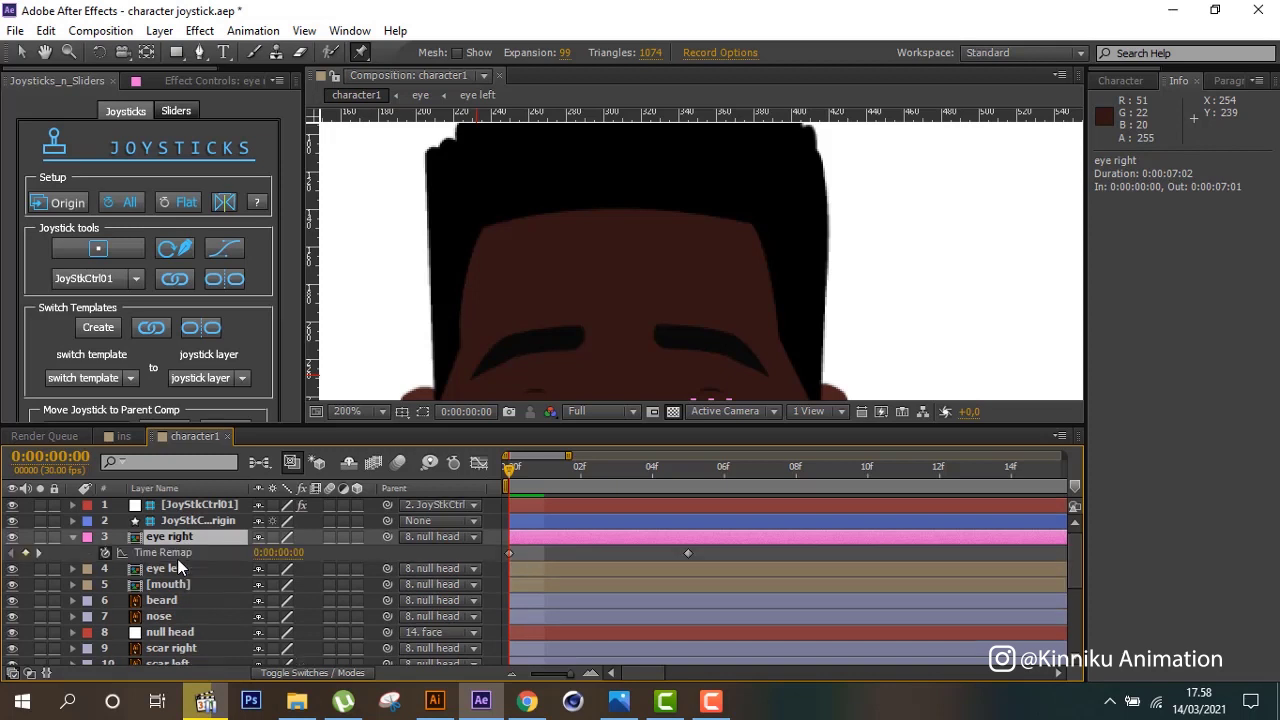
click(148, 570)
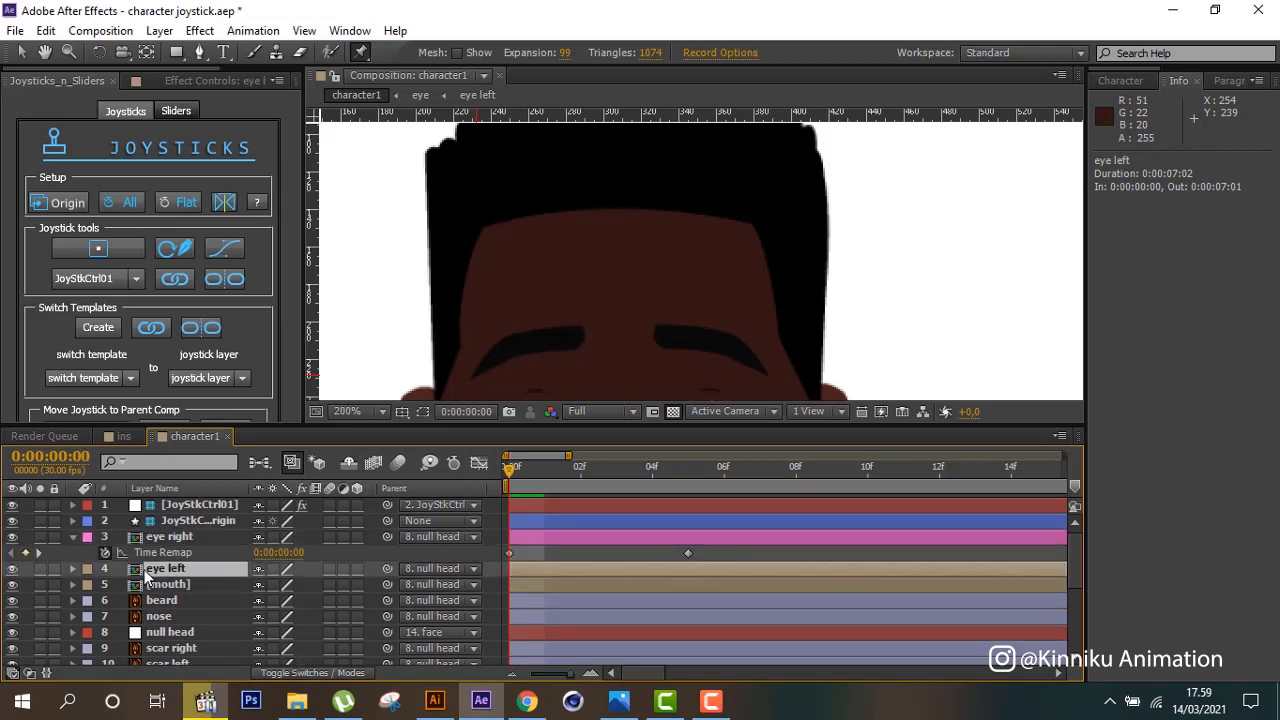
key(ctrl+alt+t)
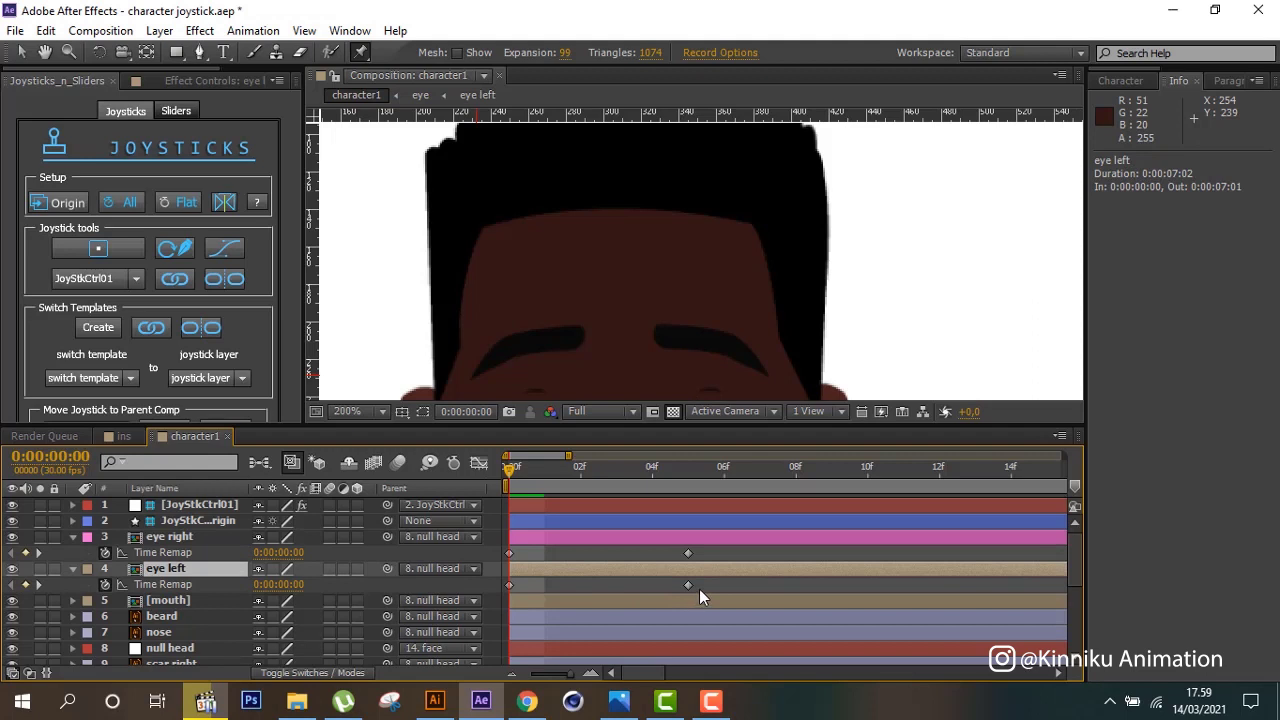
mouse_move(699, 589)
mouse_down()
mouse_move(658, 576)
mouse_move(673, 545)
mouse_up()
key(Delete)
key(Delete)
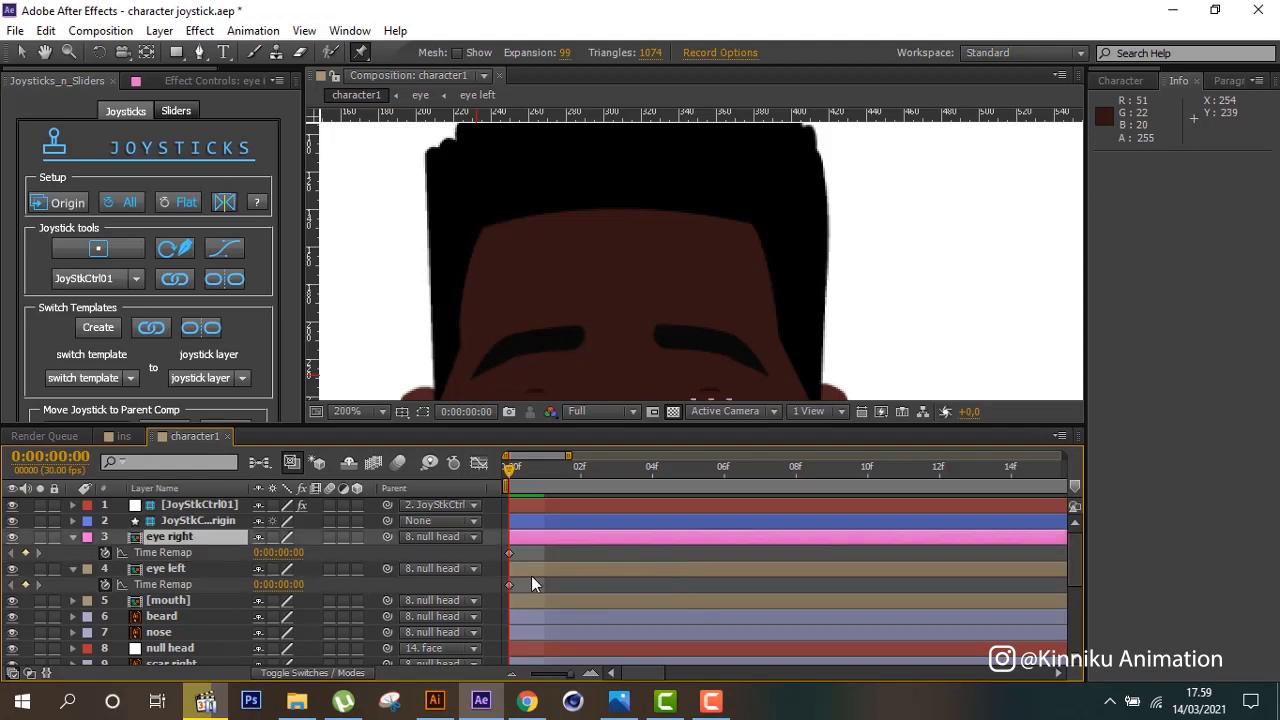
drag(520, 586, 492, 586)
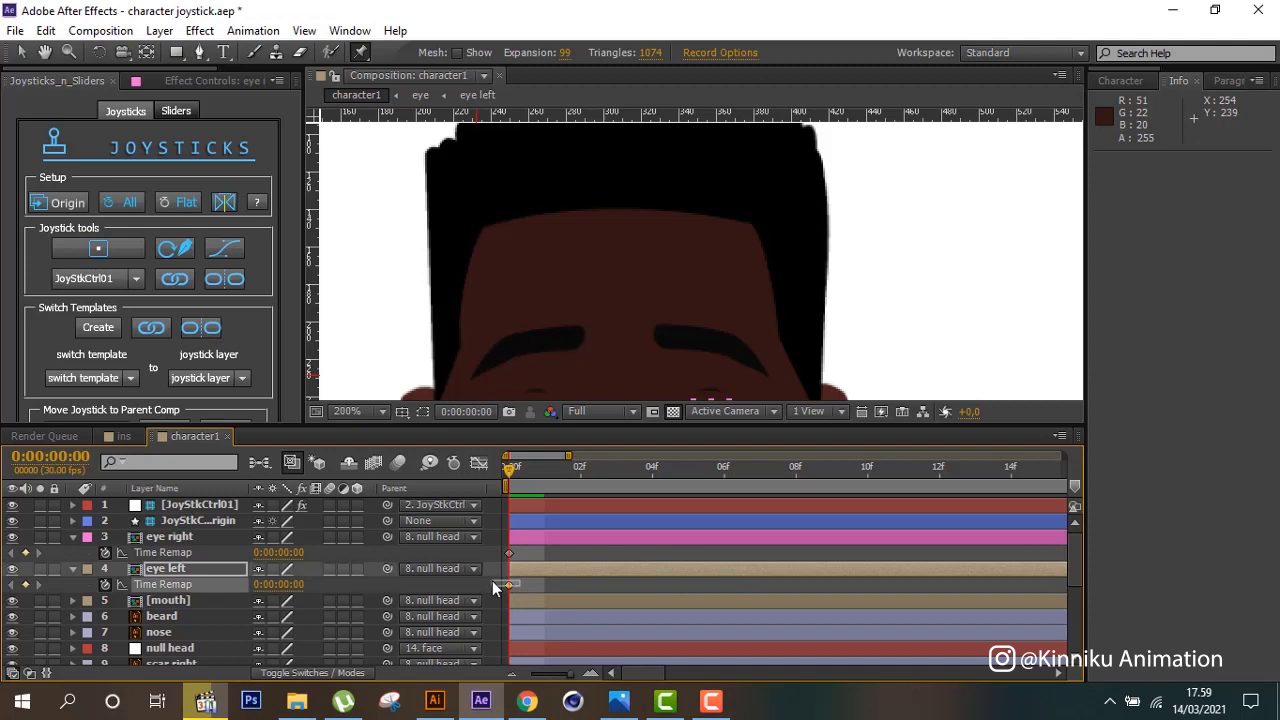
Enable time remapping on the [mouth] layer and remove its end keyframe.
click(176, 601)
key(ctrl+alt+t)
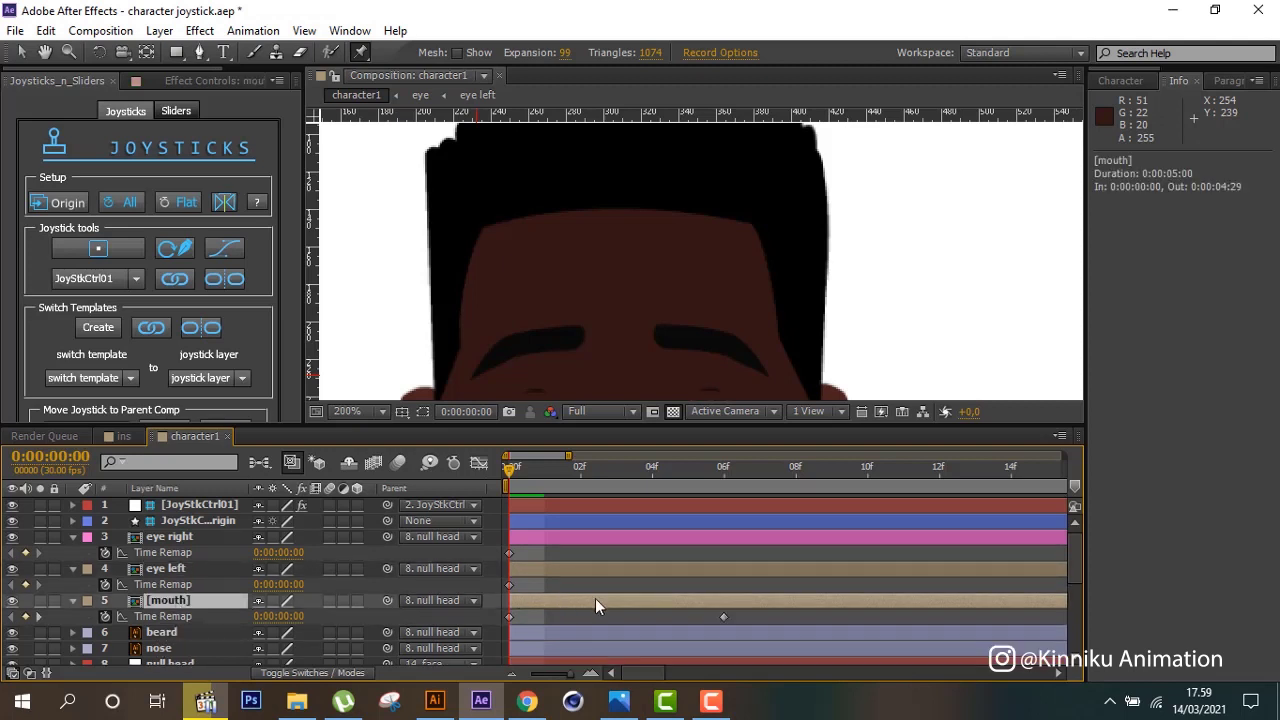
click(722, 612)
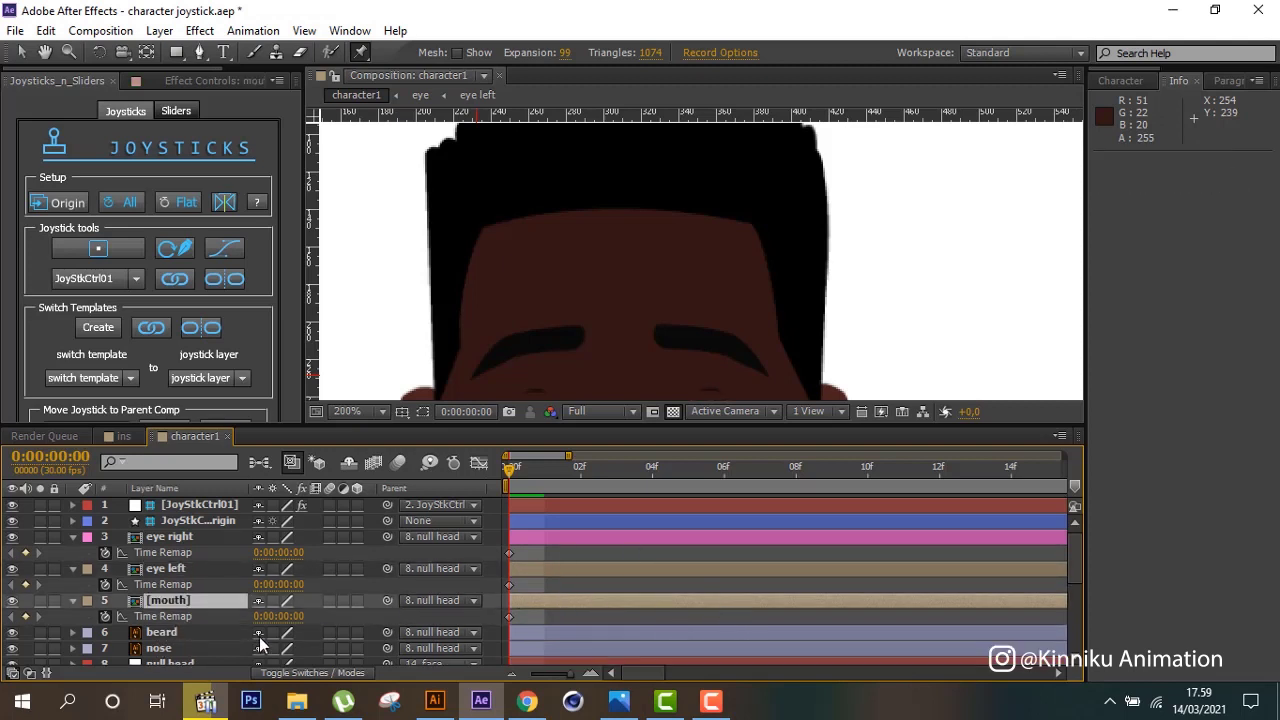
key(u)
scroll(256, 636, down, 2)
scroll(256, 636, down, 2)
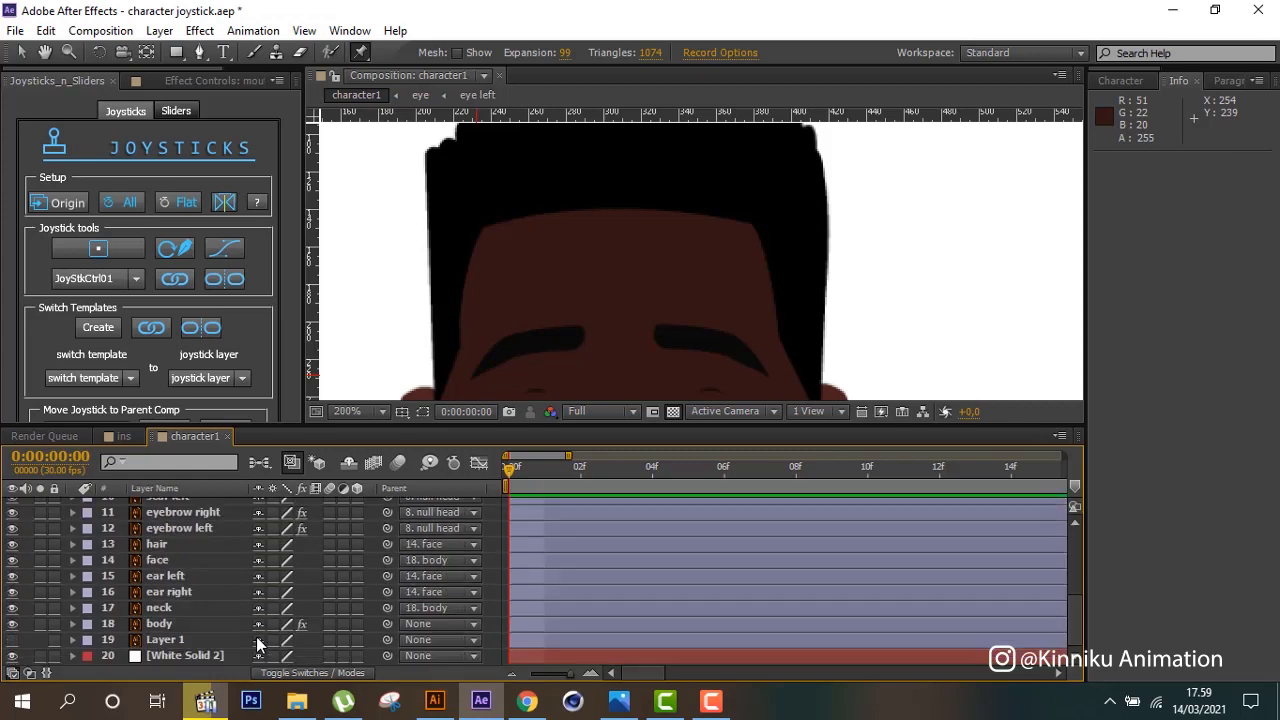
Zoom the composition view out to 50% so the whole character shows.
click(182, 625)
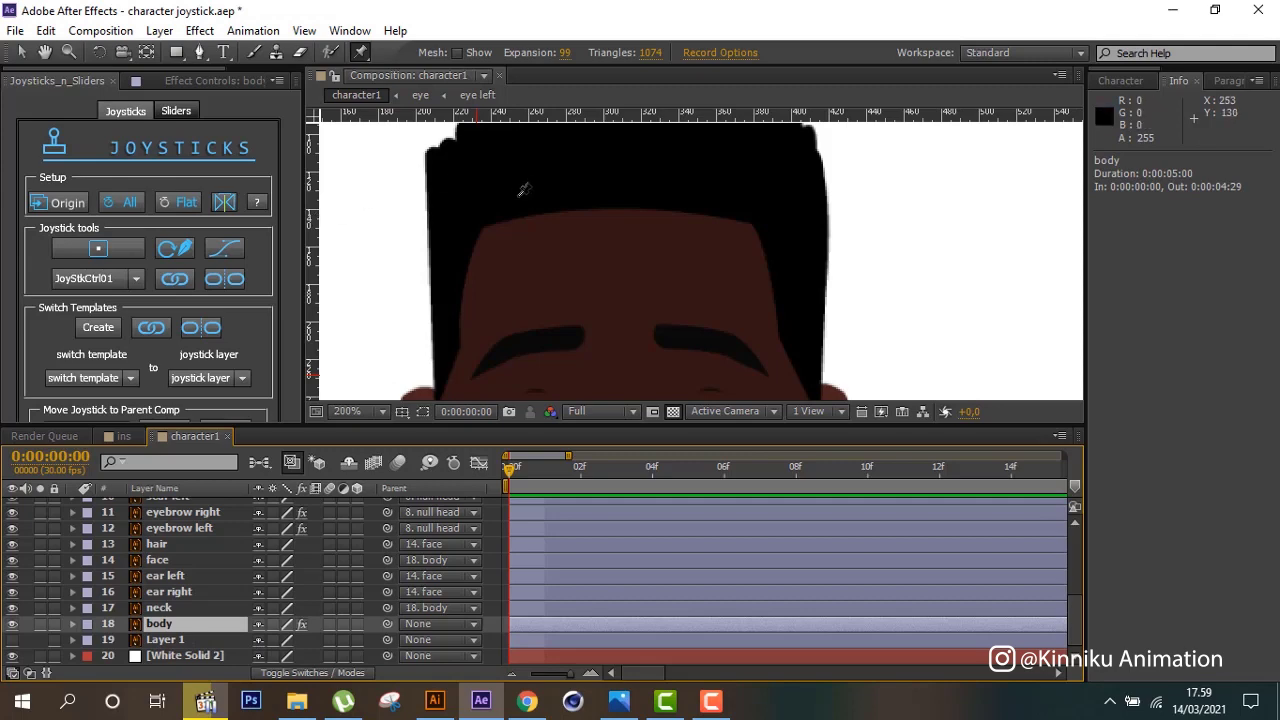
key(comma)
key(comma)
key(comma)
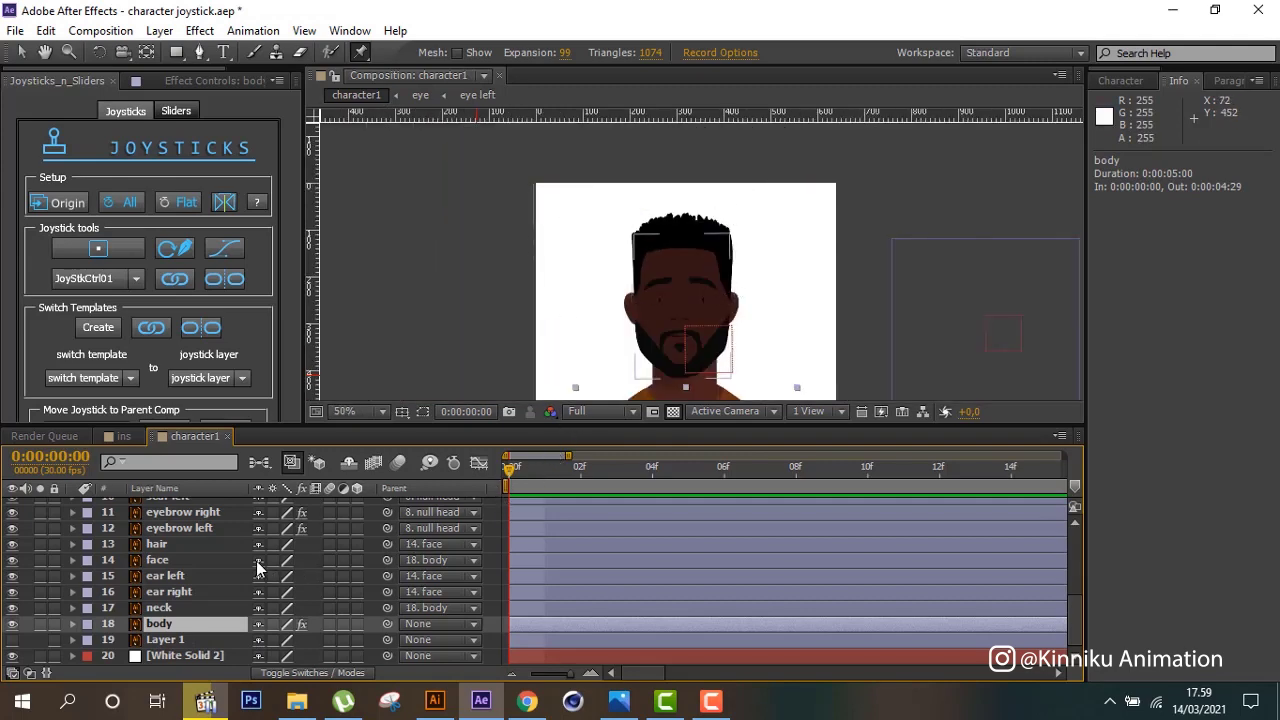
scroll(260, 566, up, 2)
scroll(260, 564, up, 3)
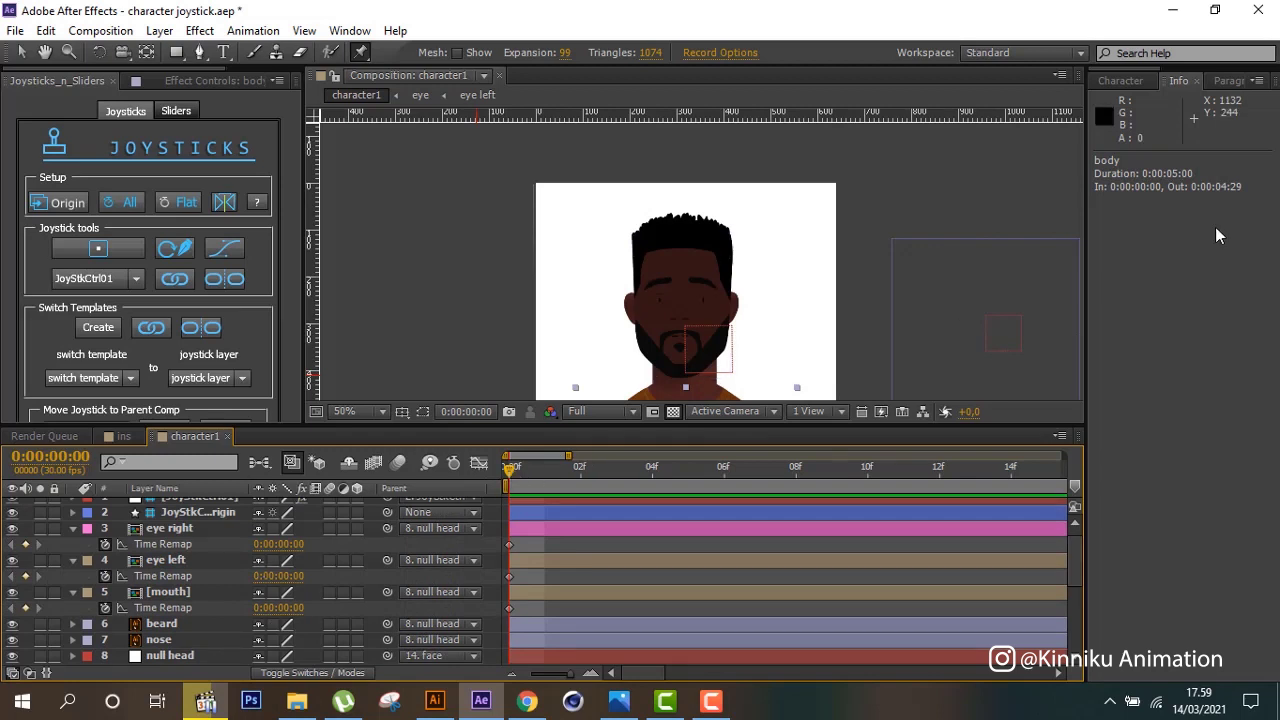
scroll(248, 590, up, 1)
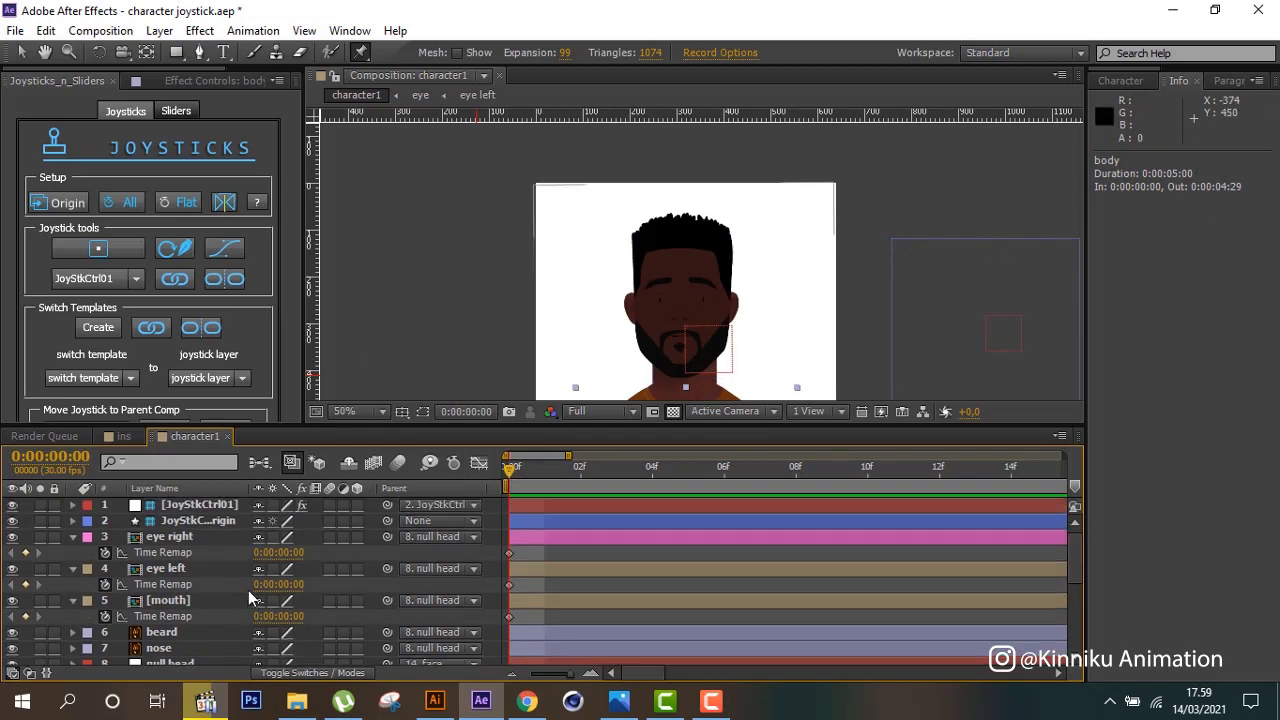
click(193, 503)
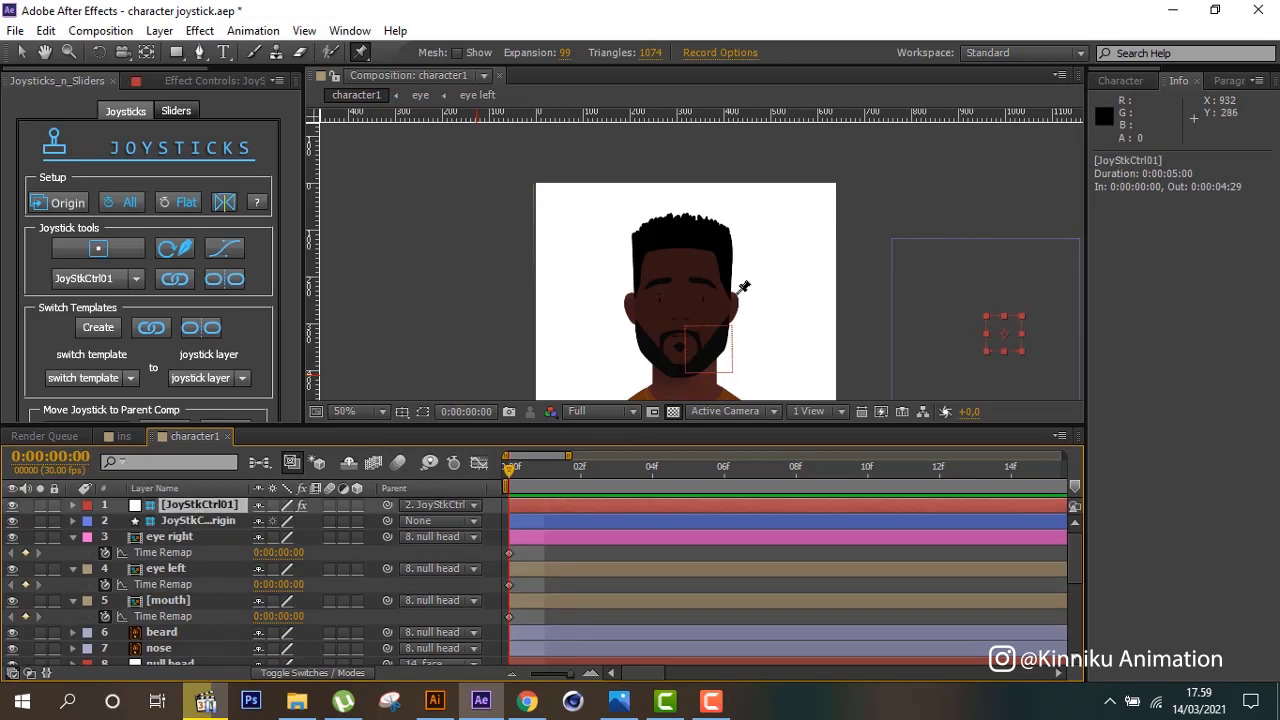
Move the JoyStkCtrl01 controller left and set its first Position keyframe at frame 0.
click(20, 52)
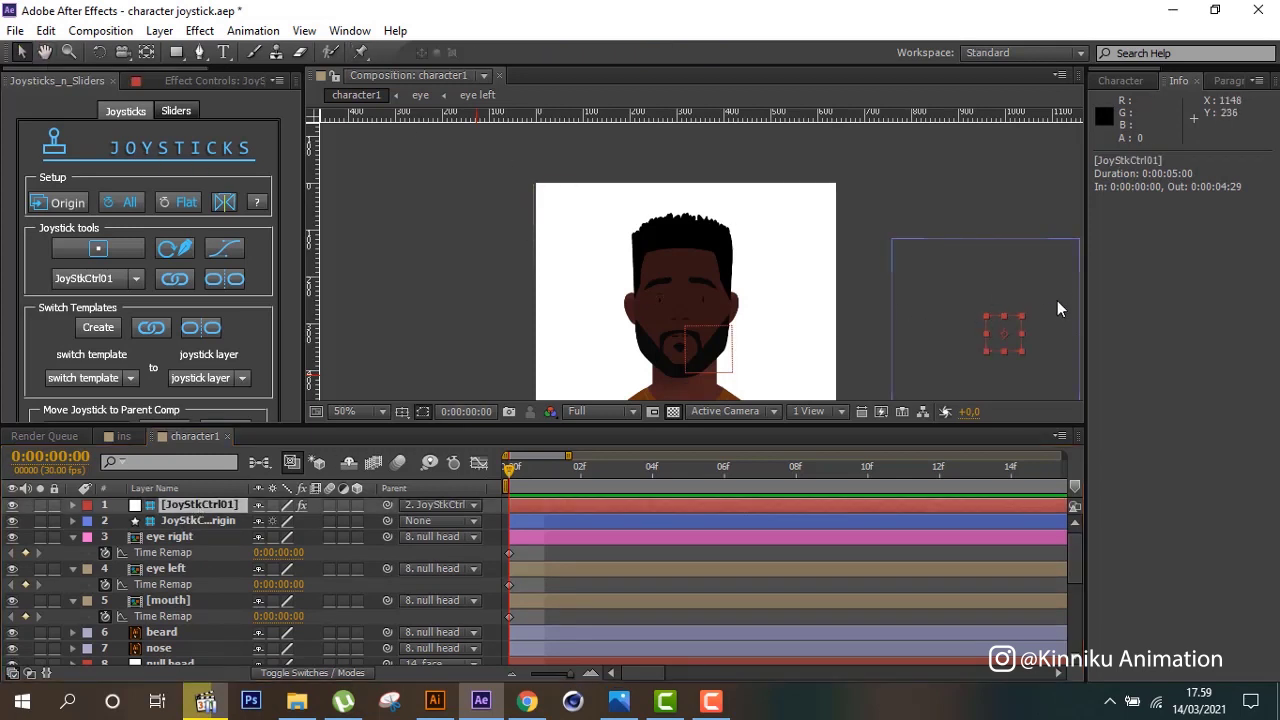
drag(1011, 330, 930, 323)
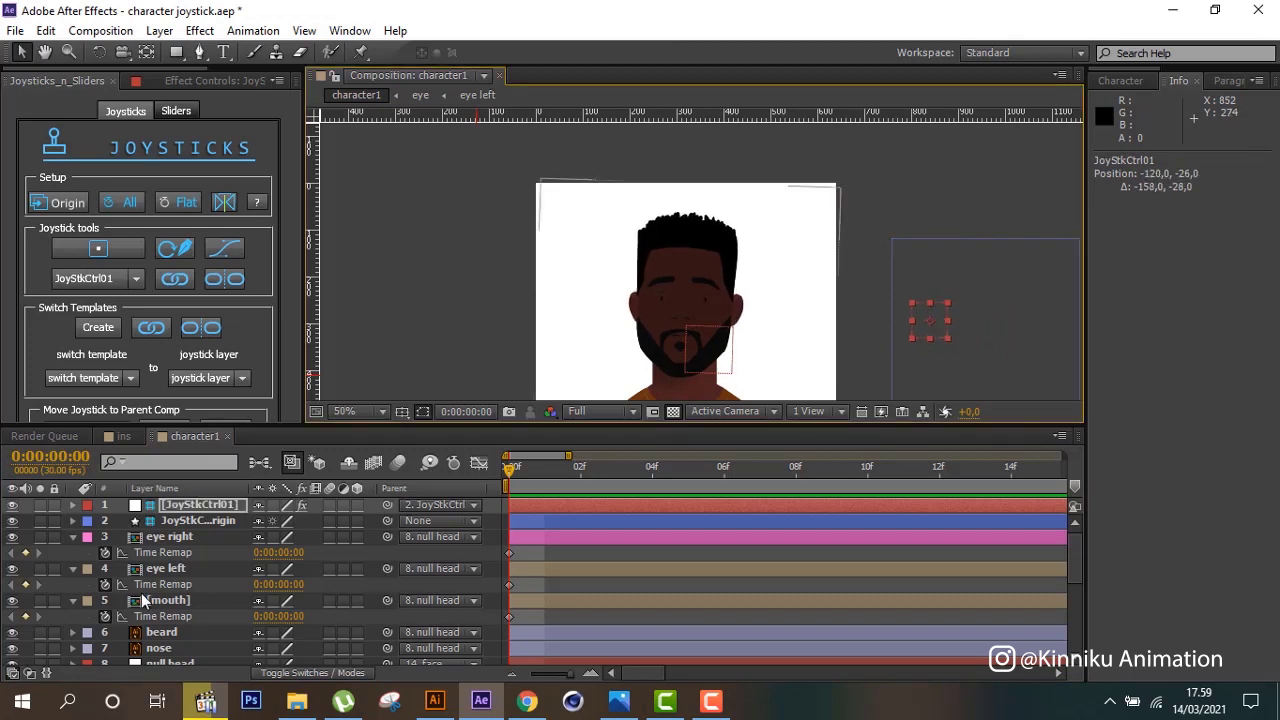
key(p)
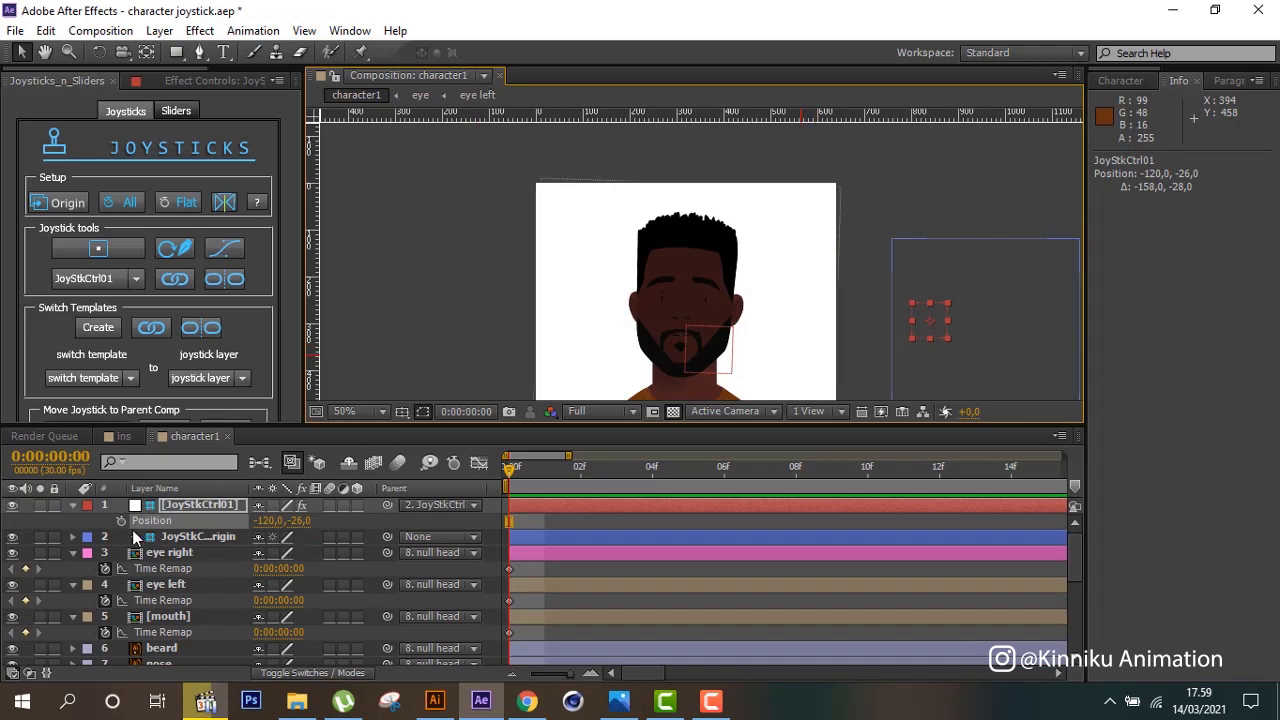
click(120, 519)
Set a frame-0 Position keyframe on the JoyStkCtrl01 Origin layer at 960, 320.
click(195, 540)
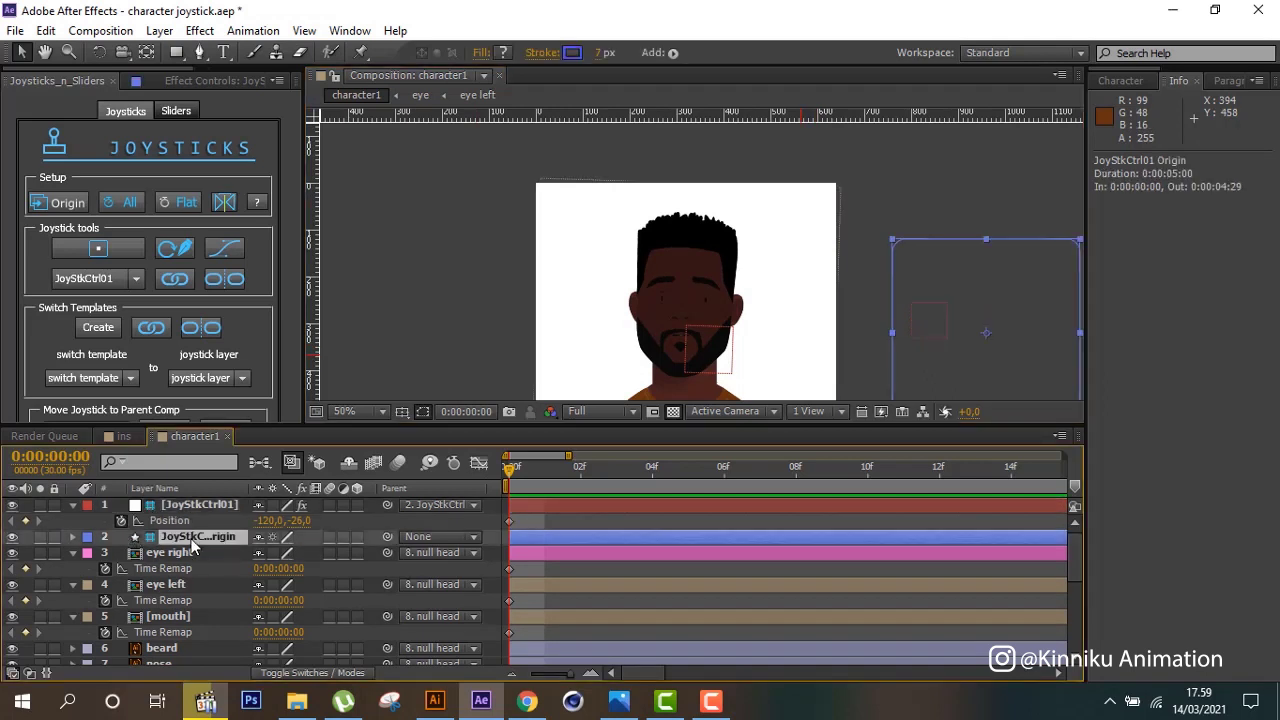
key(p)
click(121, 552)
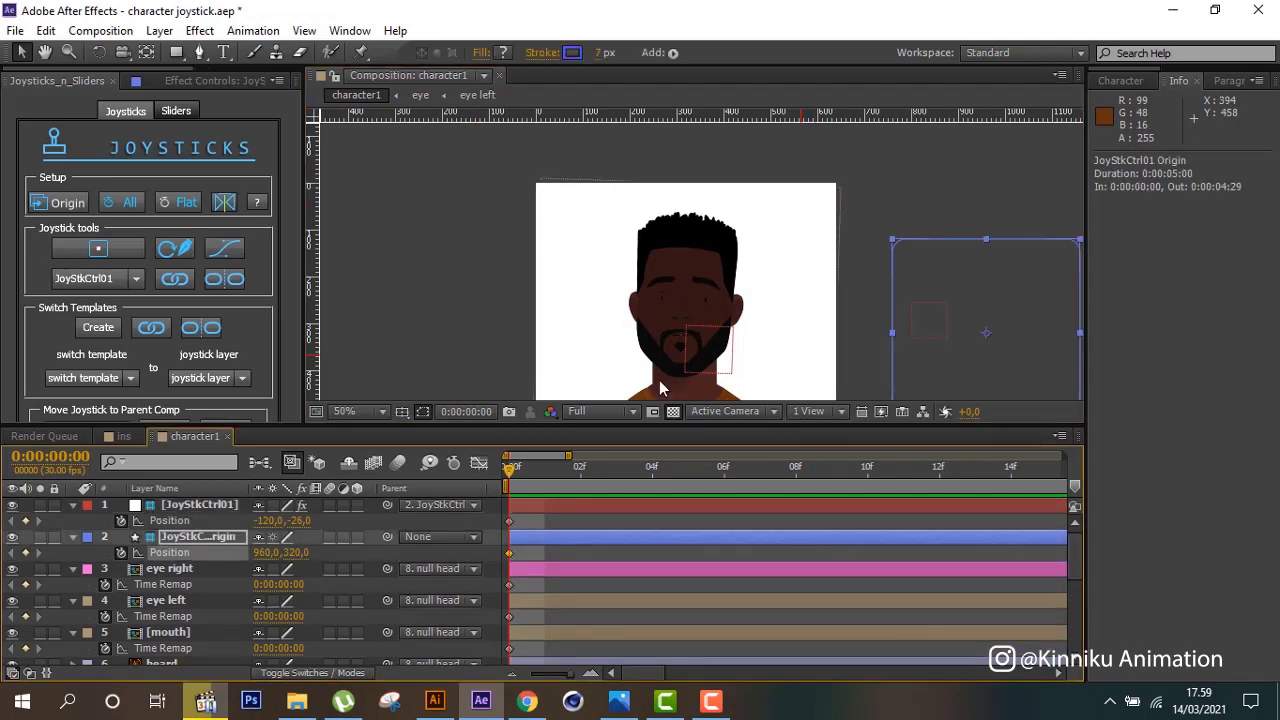
click(176, 570)
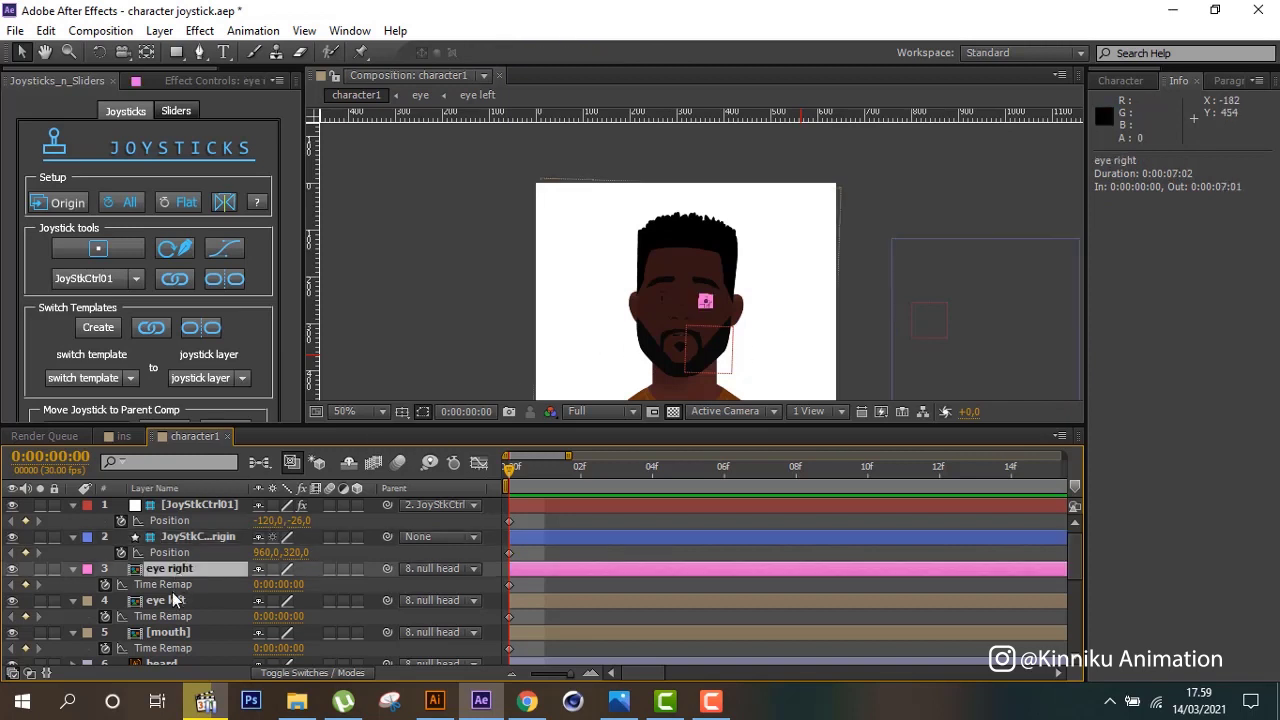
click(318, 579)
Zoom the view to 100% and select the eyebrow right layer with the Puppet Pin tool.
key(period)
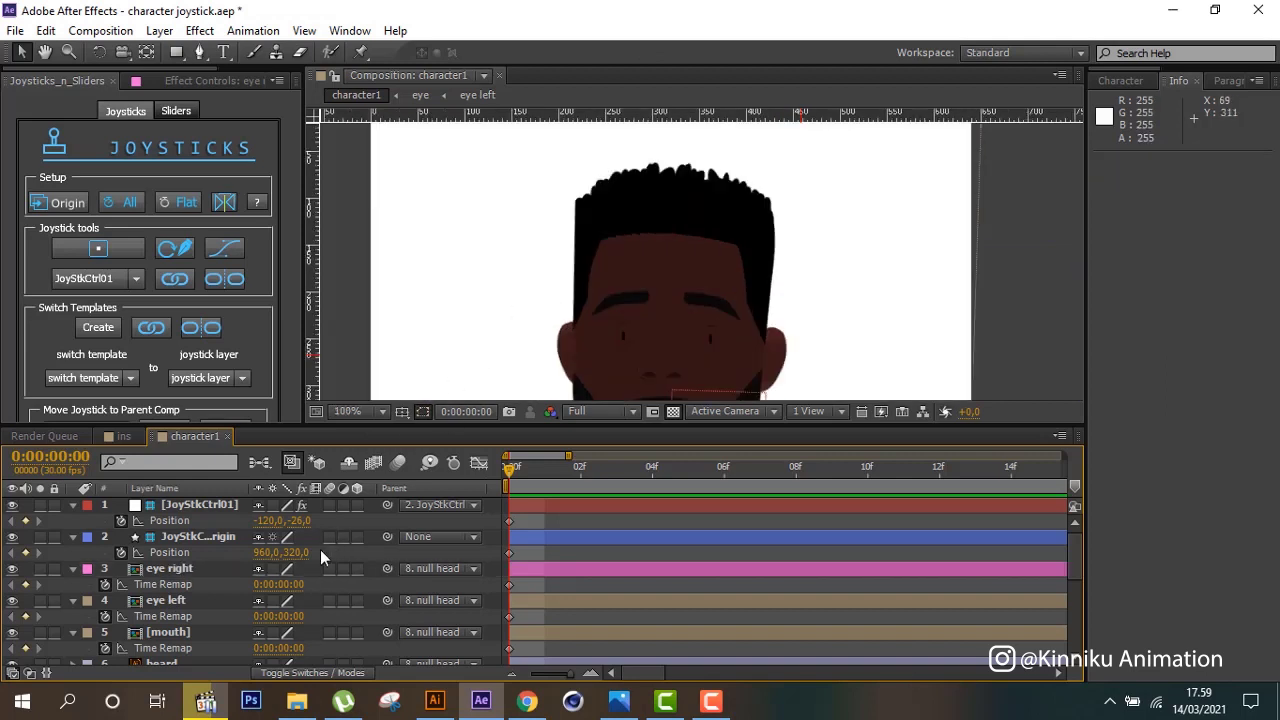
click(294, 586)
key(Return)
click(206, 505)
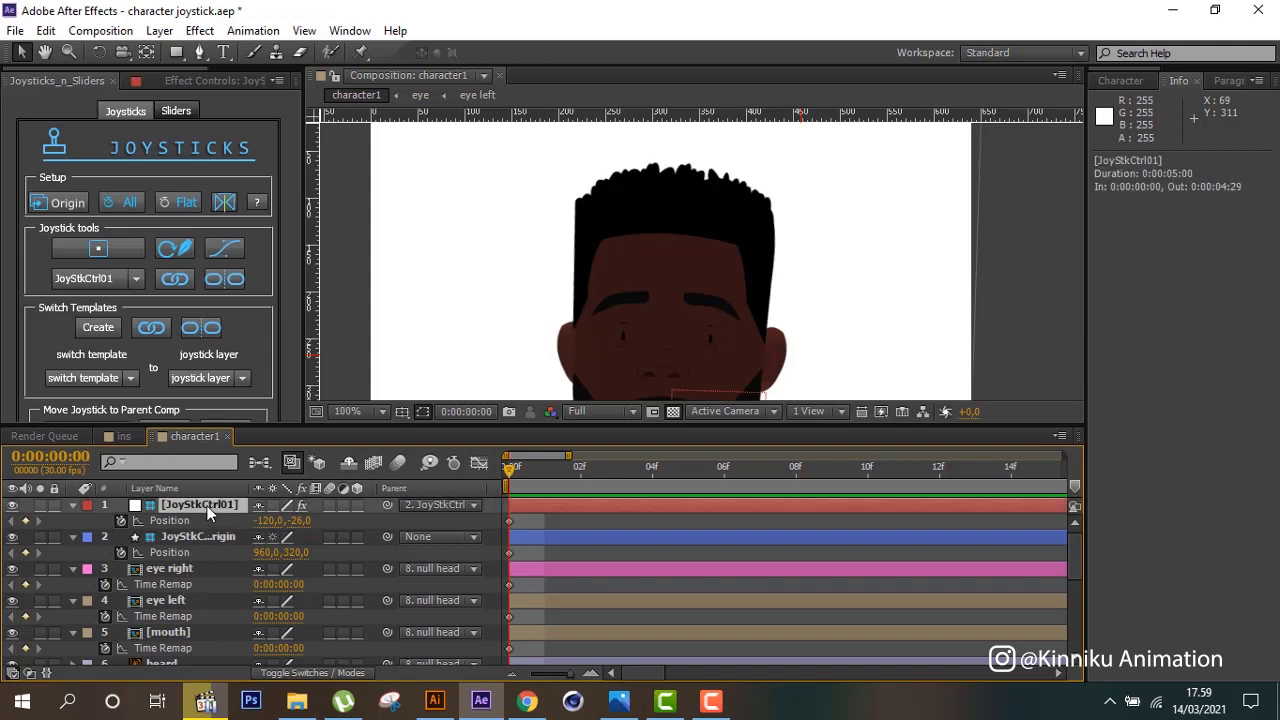
scroll(186, 541, down, 3)
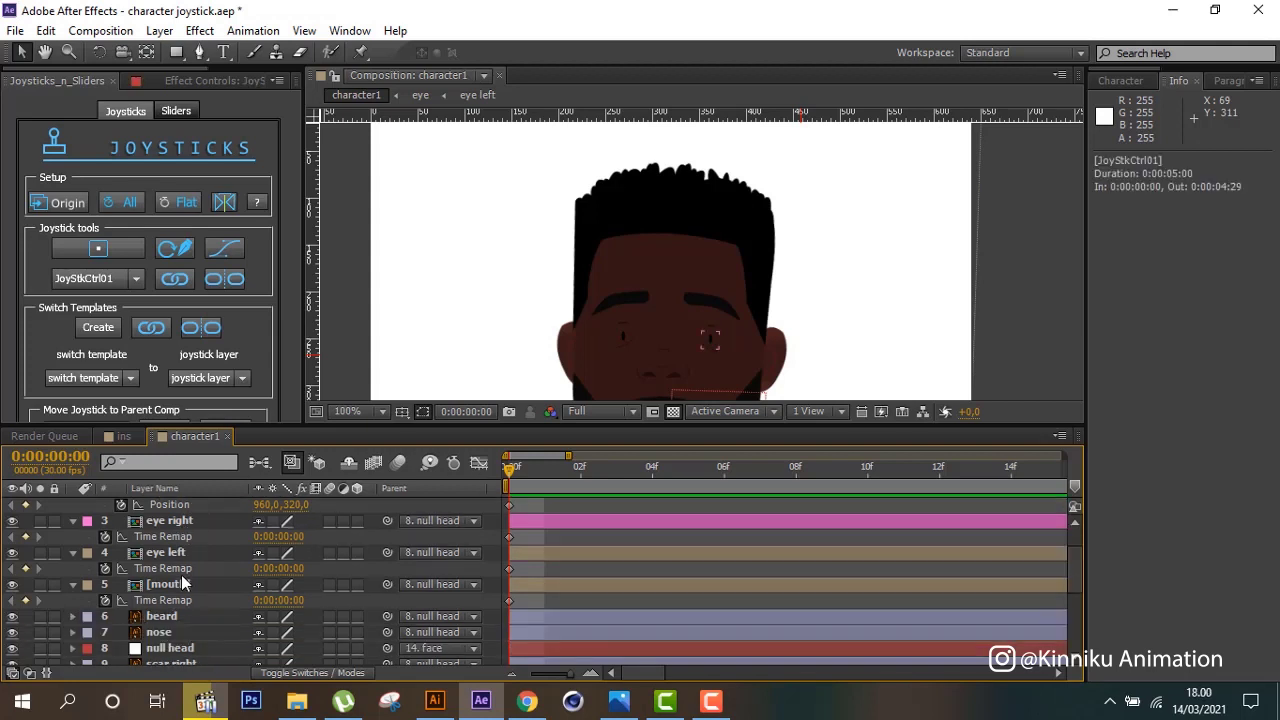
scroll(181, 575, down, 3)
scroll(182, 587, down, 3)
scroll(182, 588, down, 5)
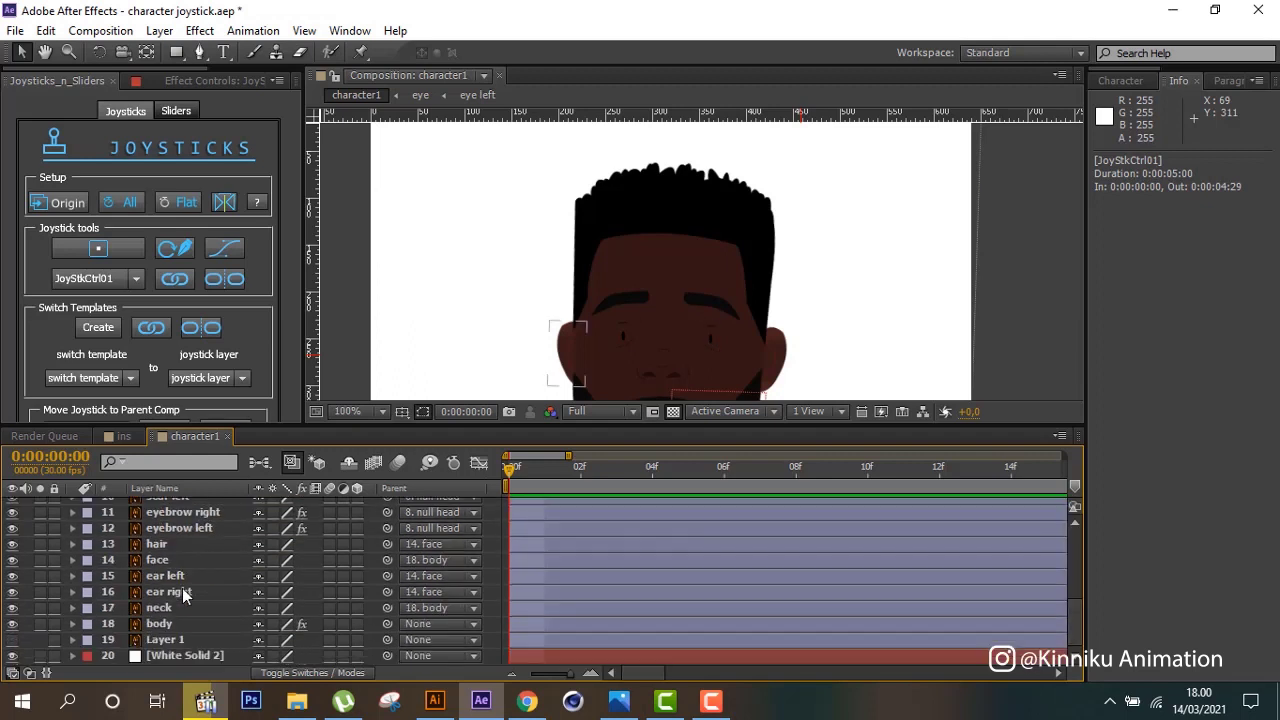
click(207, 515)
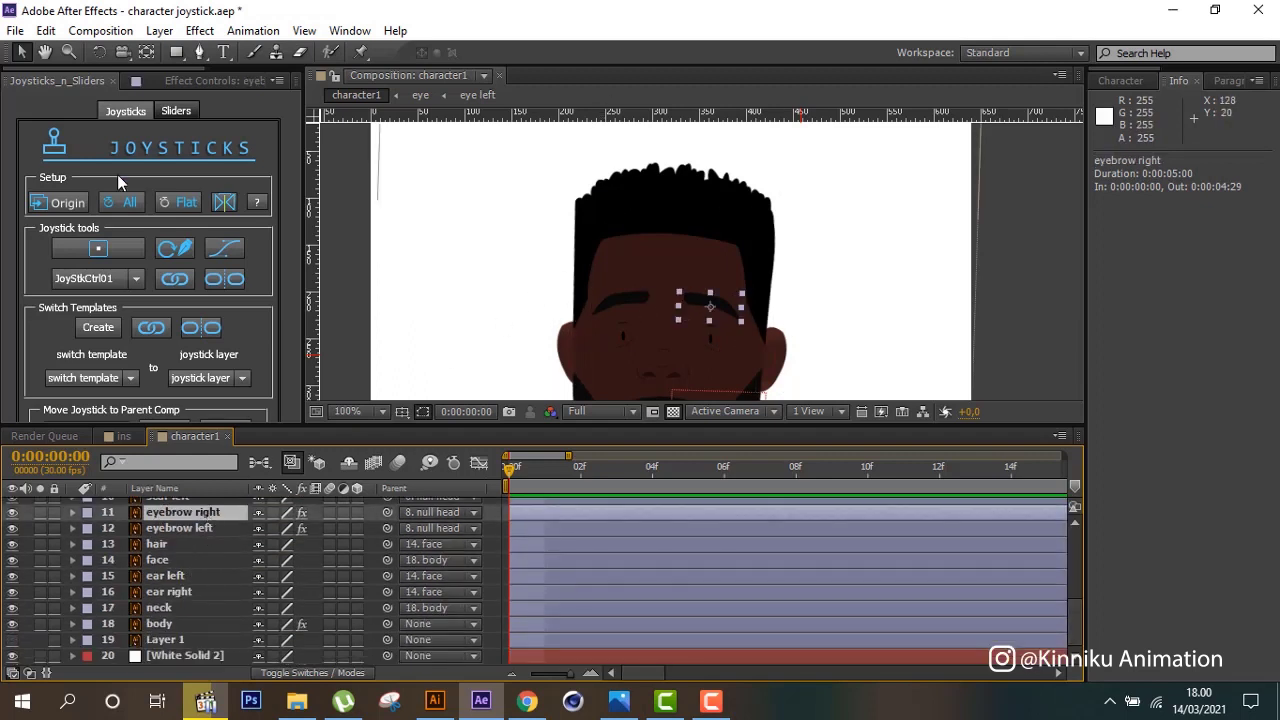
click(360, 54)
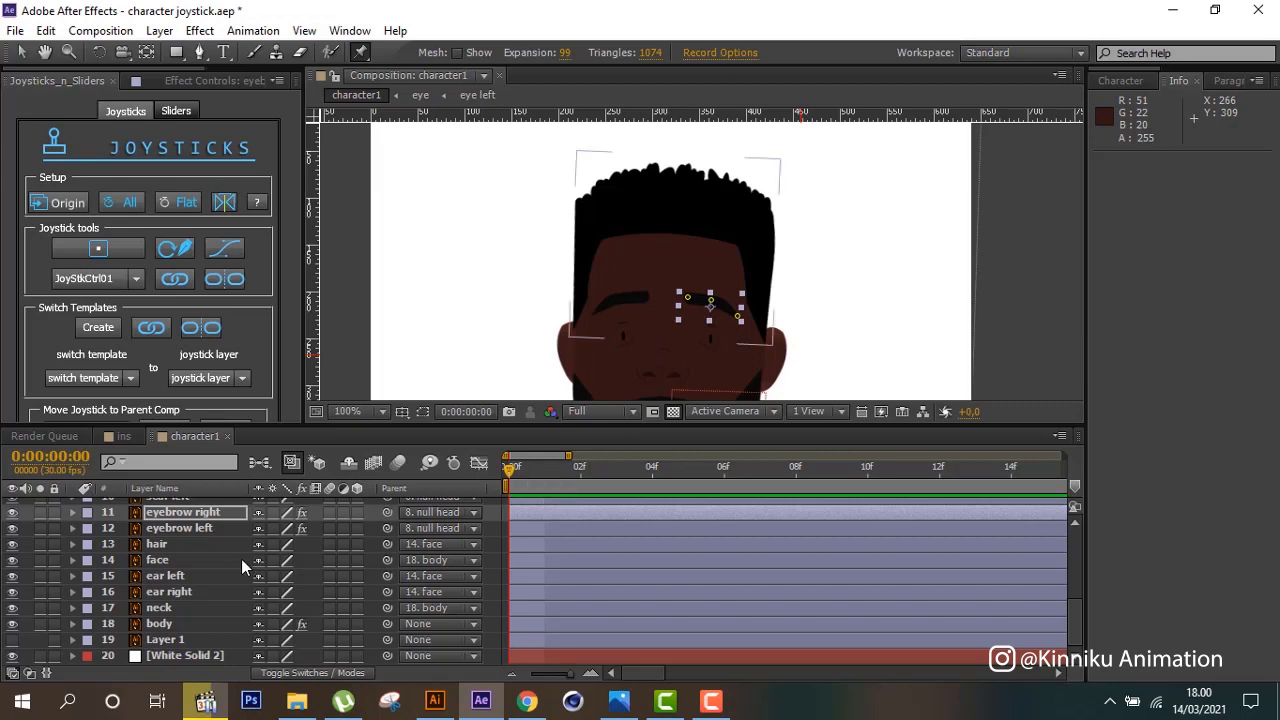
Copy eyebrow right's frame-0 pin keyframes to frame 2, then return to frame 0.
key(u)
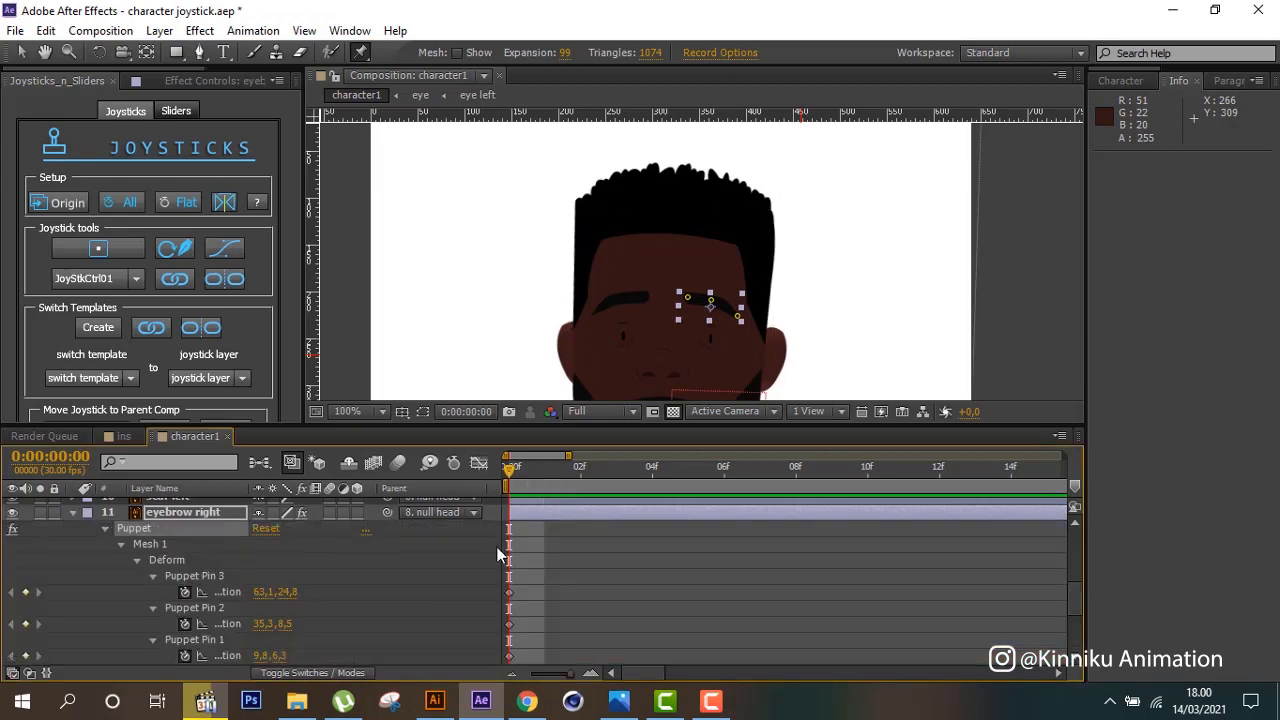
click(580, 470)
scroll(536, 601, down, 1)
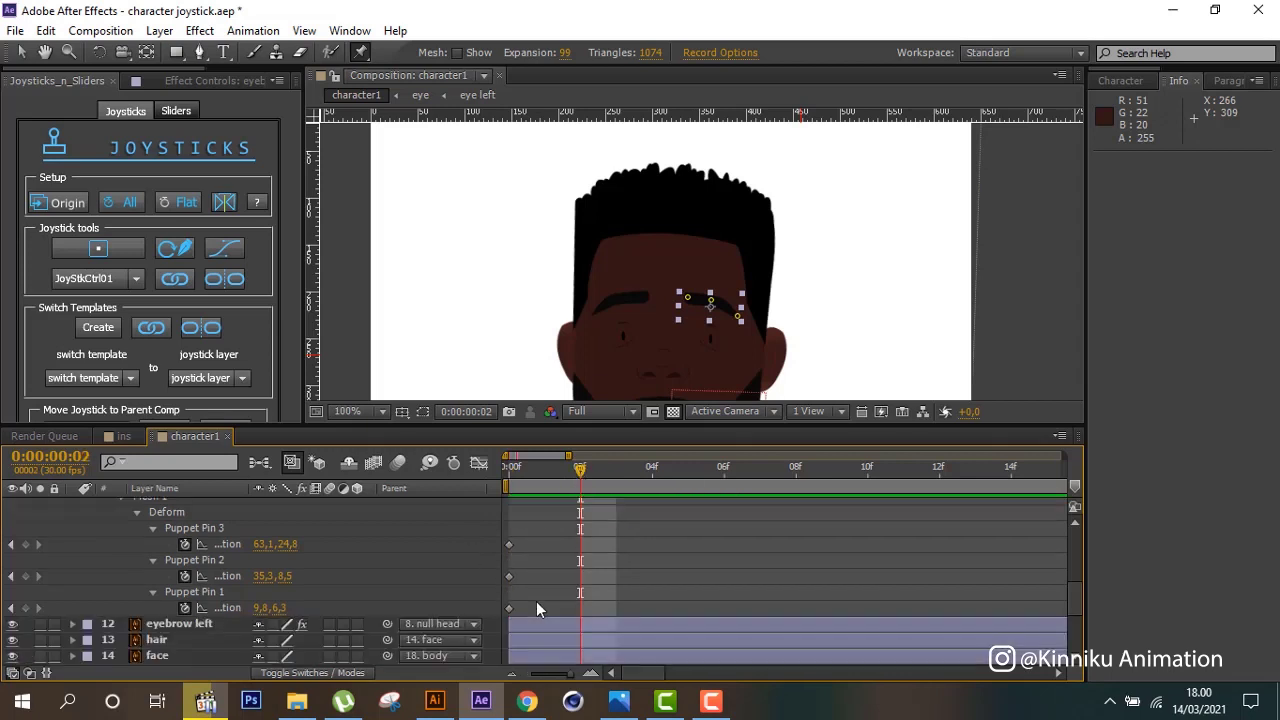
scroll(524, 568, down, 1)
drag(525, 561, 473, 485)
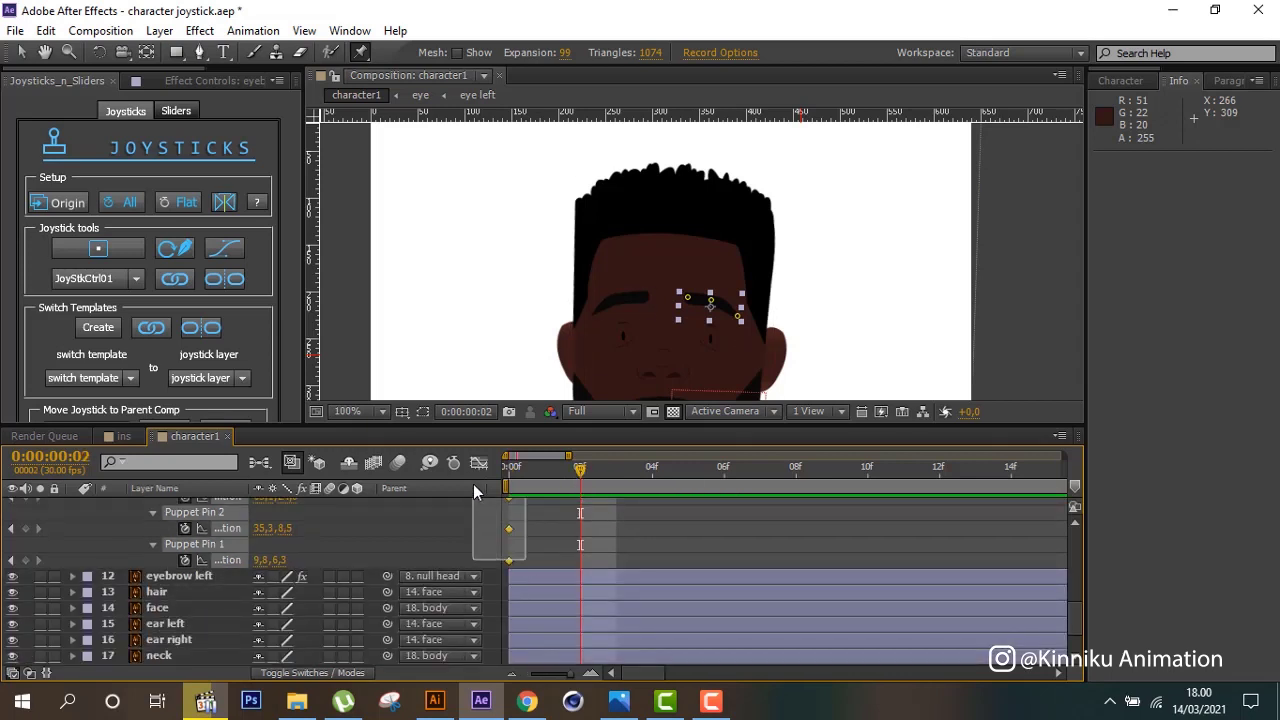
scroll(481, 461, up, 3)
scroll(495, 600, up, 2)
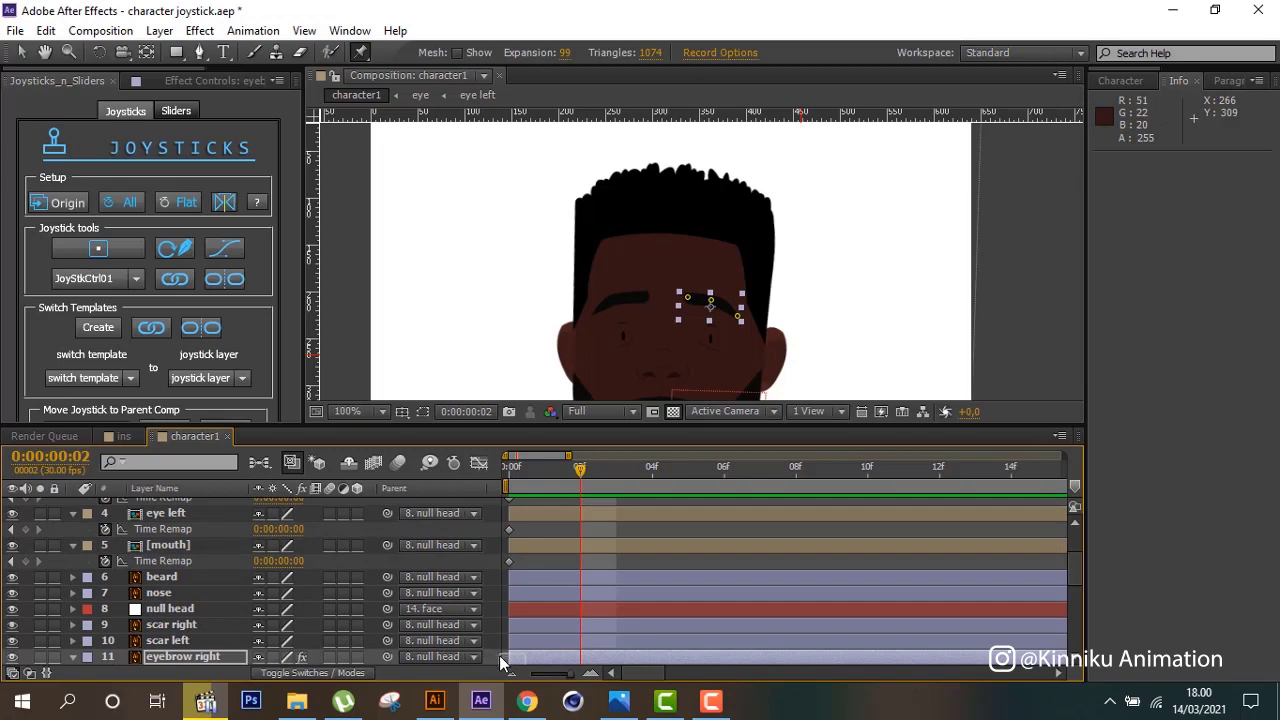
scroll(499, 655, down, 1)
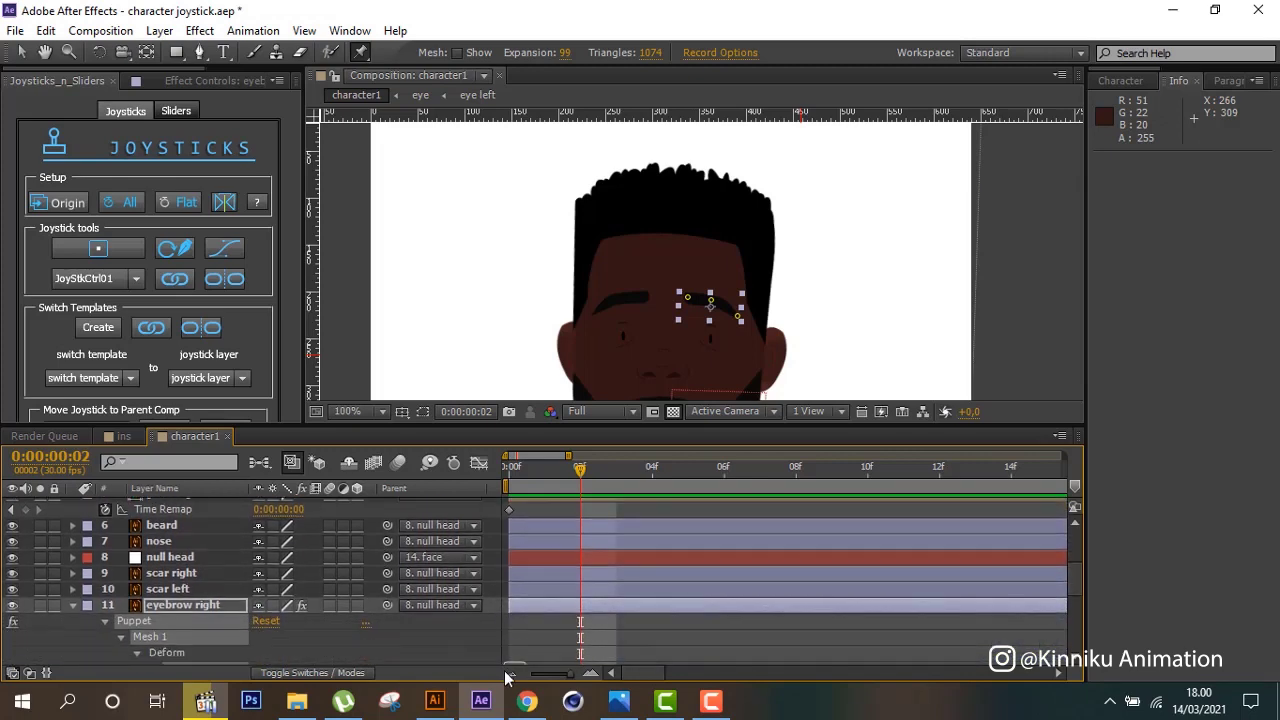
scroll(503, 660, down, 2)
scroll(500, 634, down, 2)
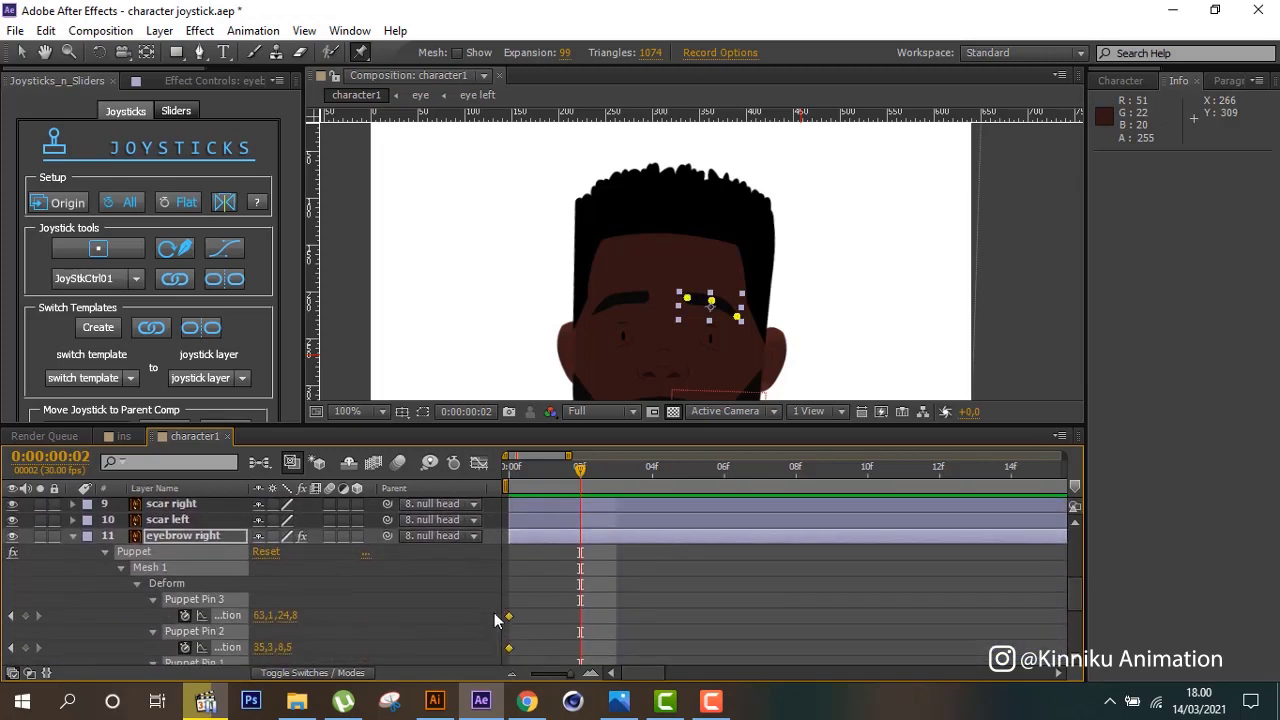
key(ctrl+c)
key(ctrl+v)
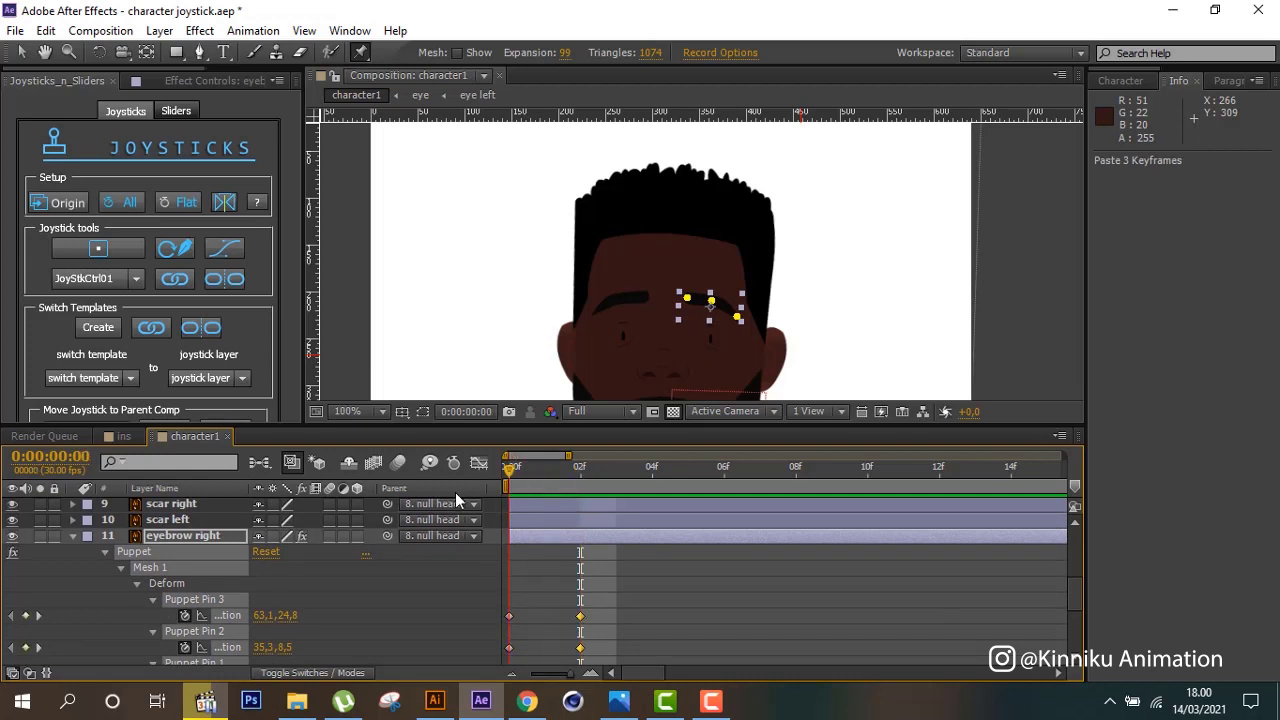
key(Home)
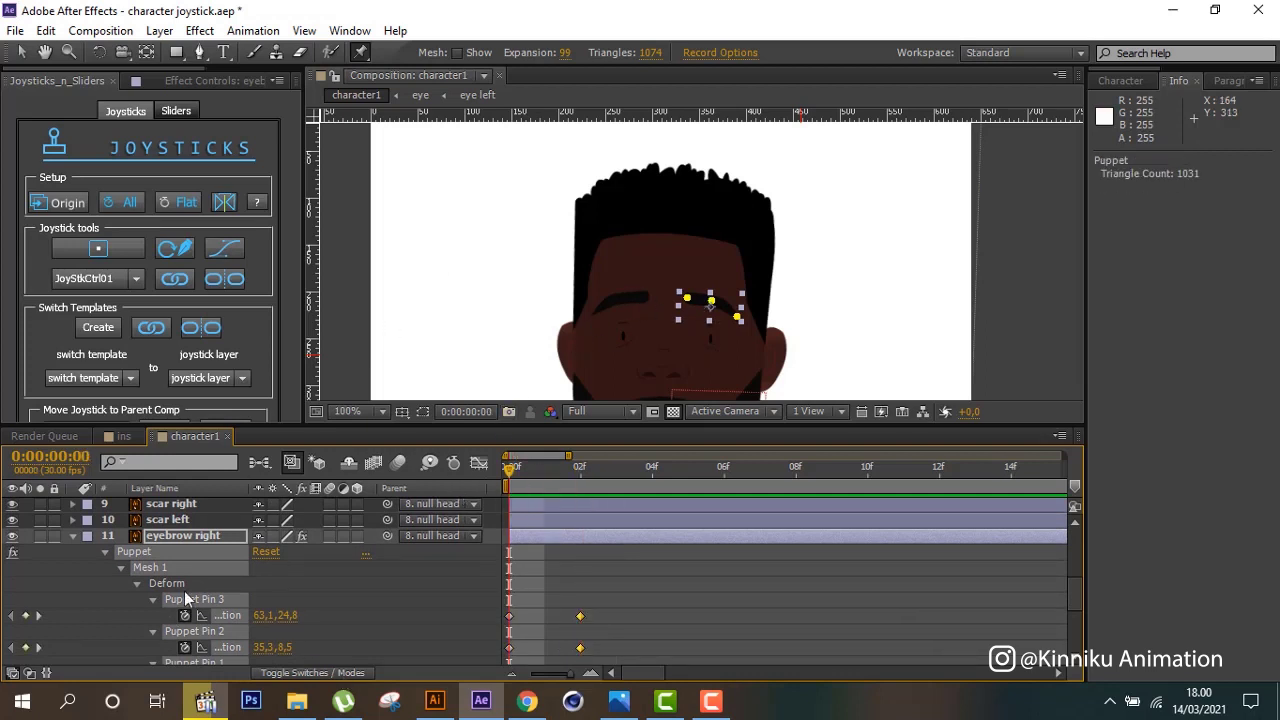
Copy eyebrow left's frame-0 pin keyframes to frame 2, then return to frame 0.
scroll(185, 598, down, 2)
click(185, 599)
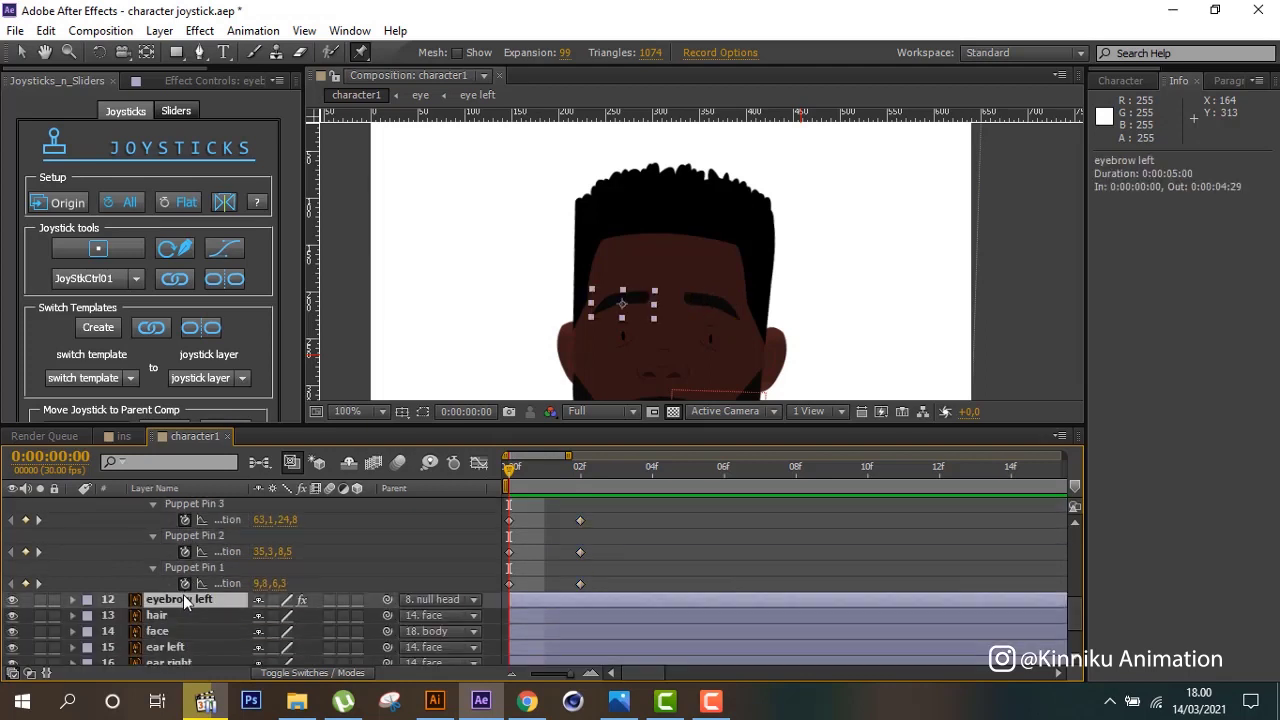
key(u)
scroll(603, 607, down, 2)
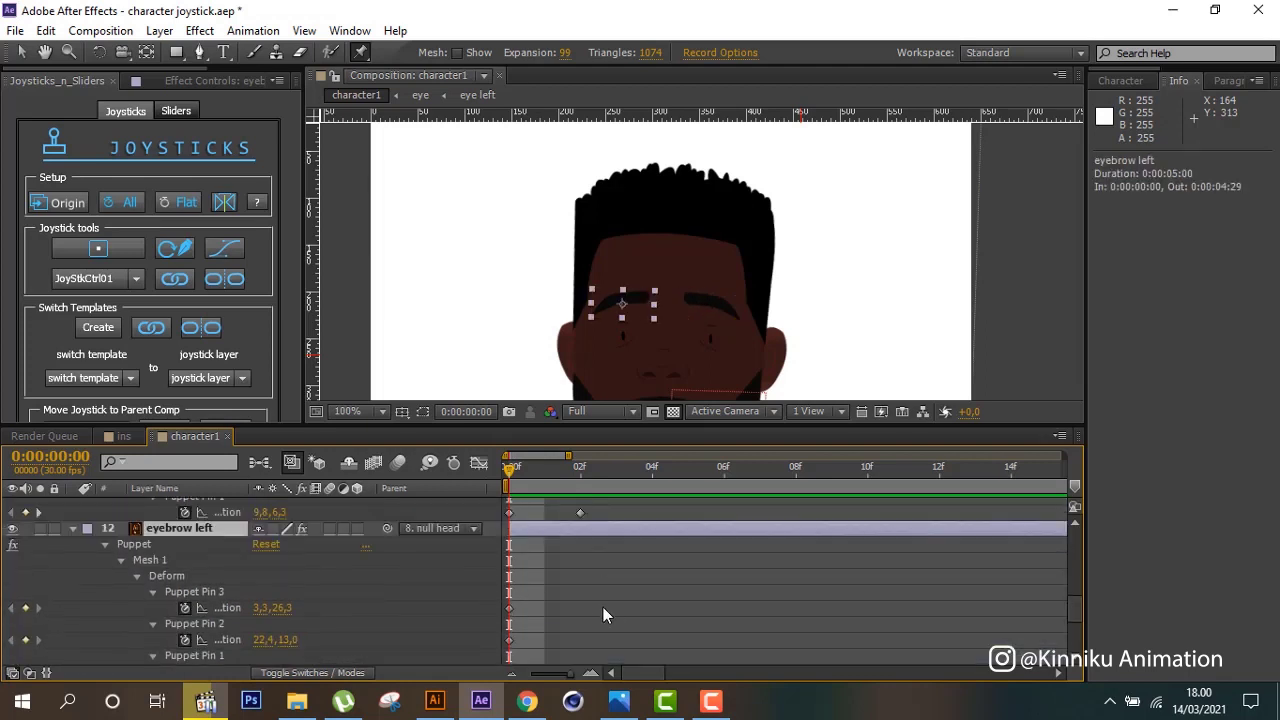
scroll(603, 607, up, 2)
key(k)
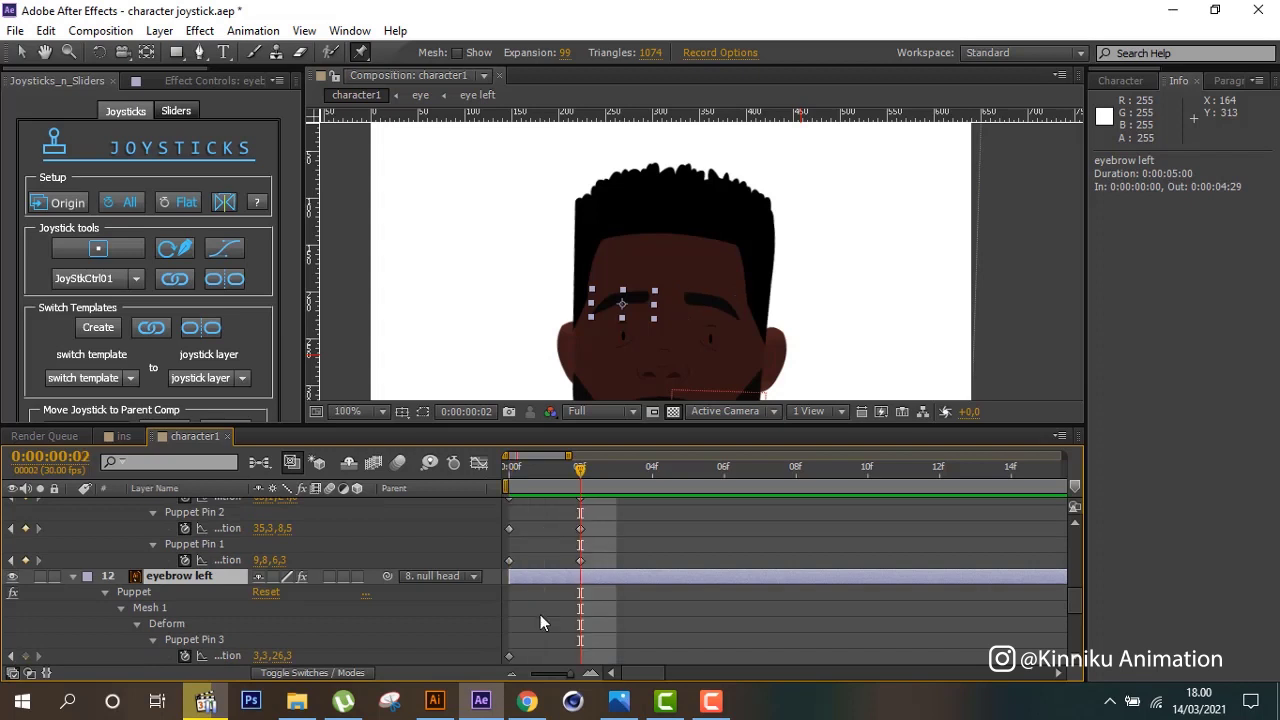
scroll(540, 615, down, 2)
scroll(540, 615, down, 1)
scroll(484, 560, up, 2)
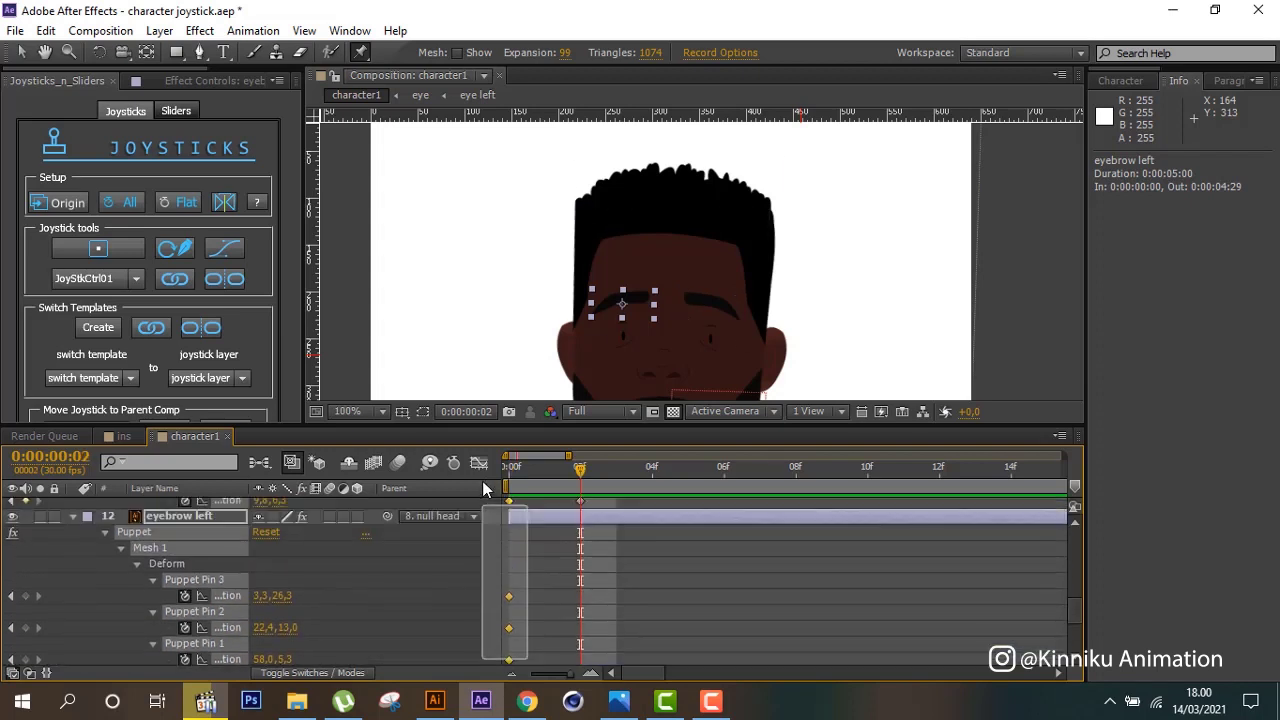
scroll(484, 600, down, 2)
mouse_move(527, 650)
mouse_down()
mouse_move(485, 482)
mouse_move(478, 644)
mouse_up()
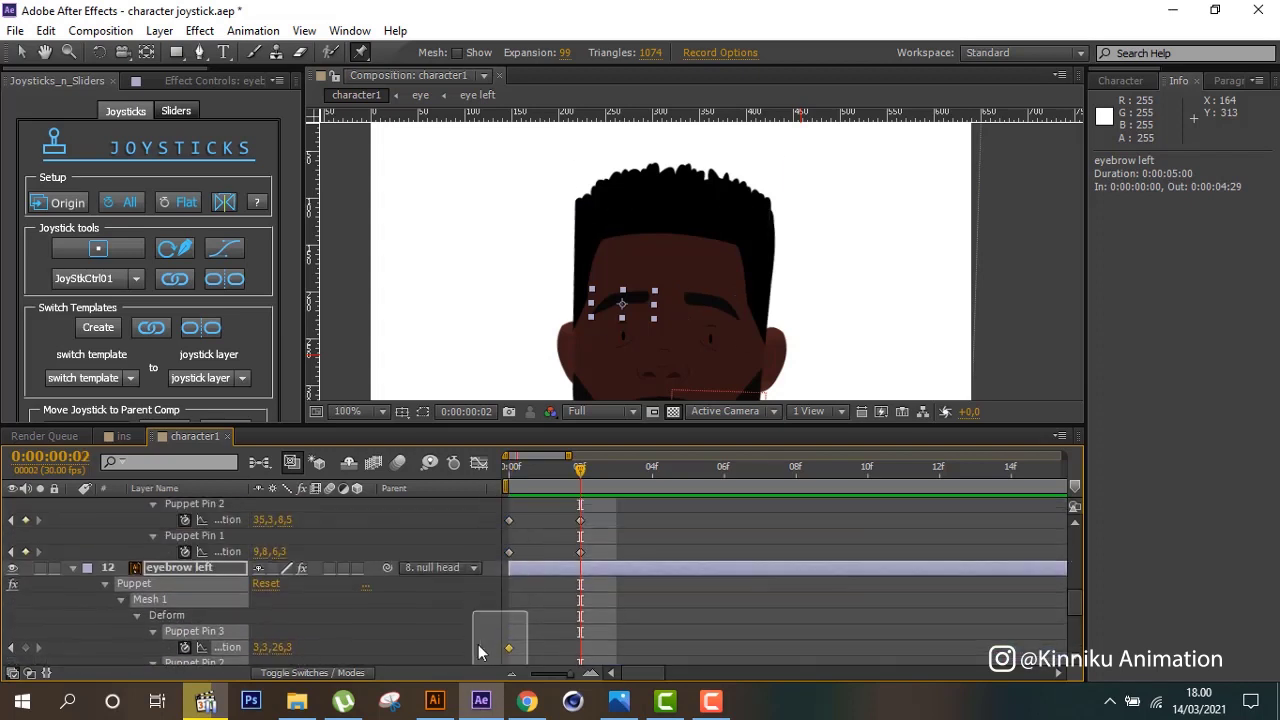
key(ctrl+c)
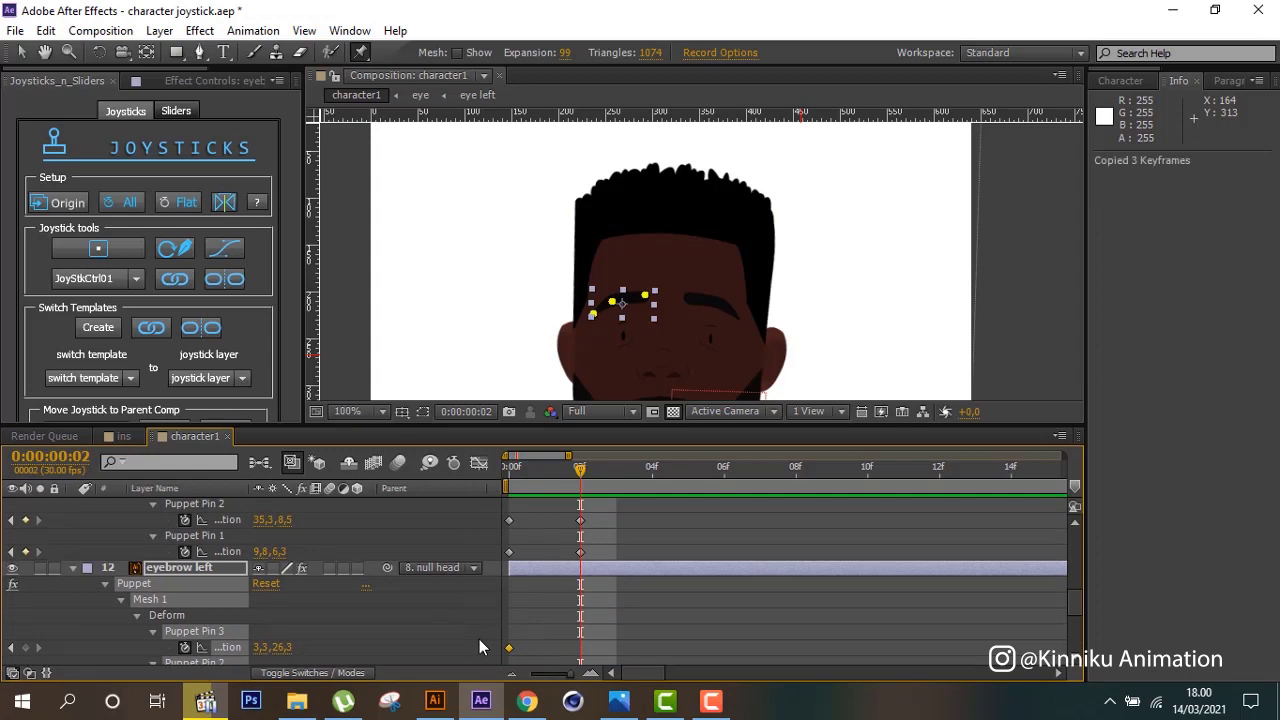
key(ctrl+v)
drag(534, 456, 463, 486)
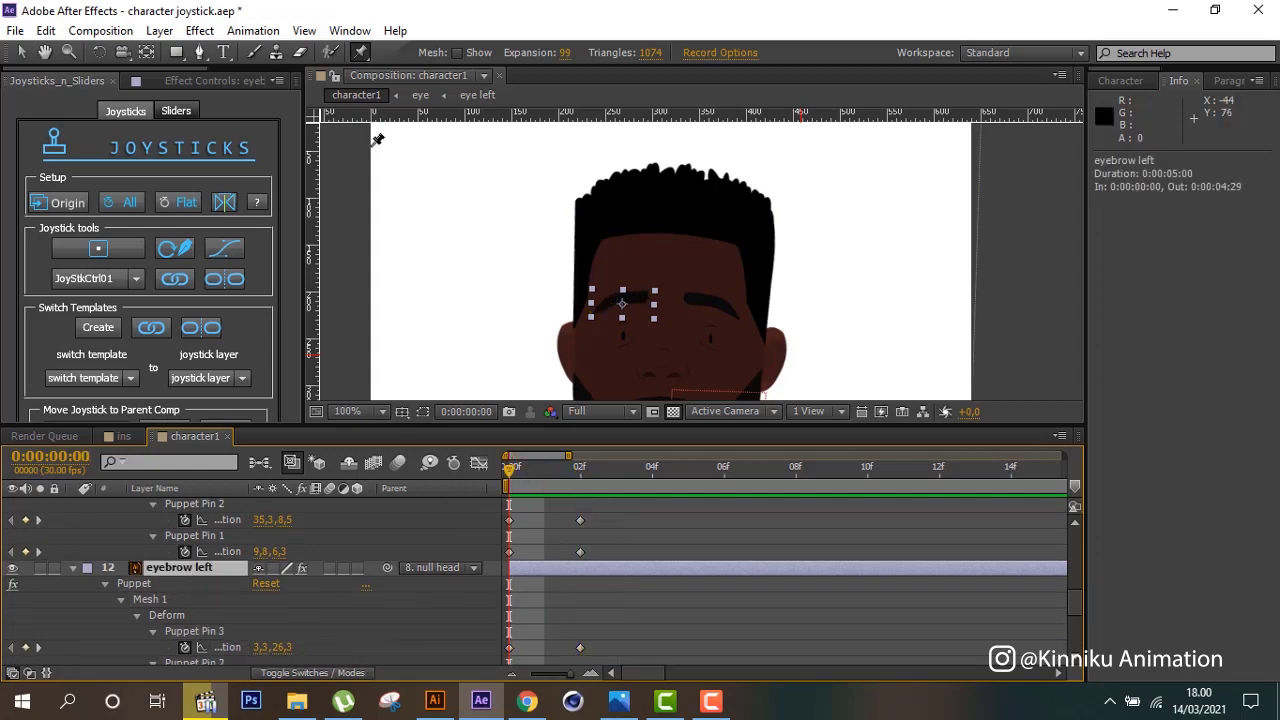
Raise the left eyebrow's Puppet Pin 1 slightly at frame 0.
click(22, 52)
click(361, 52)
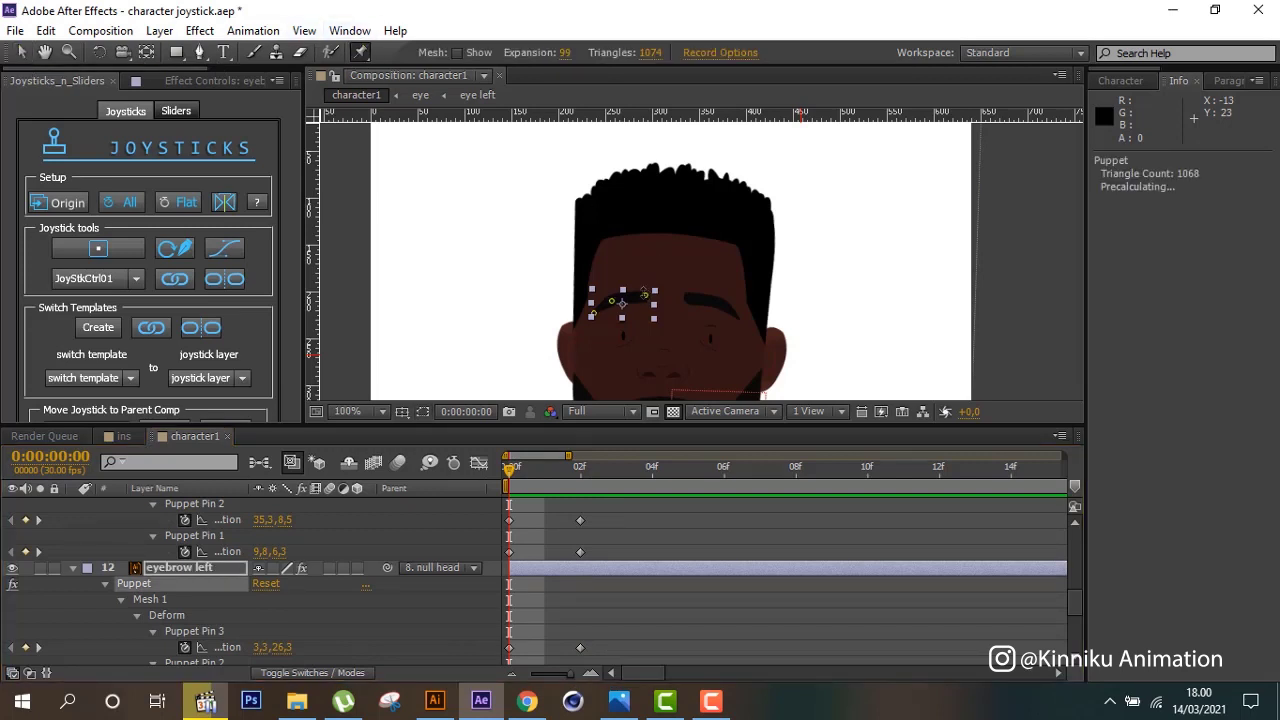
click(645, 293)
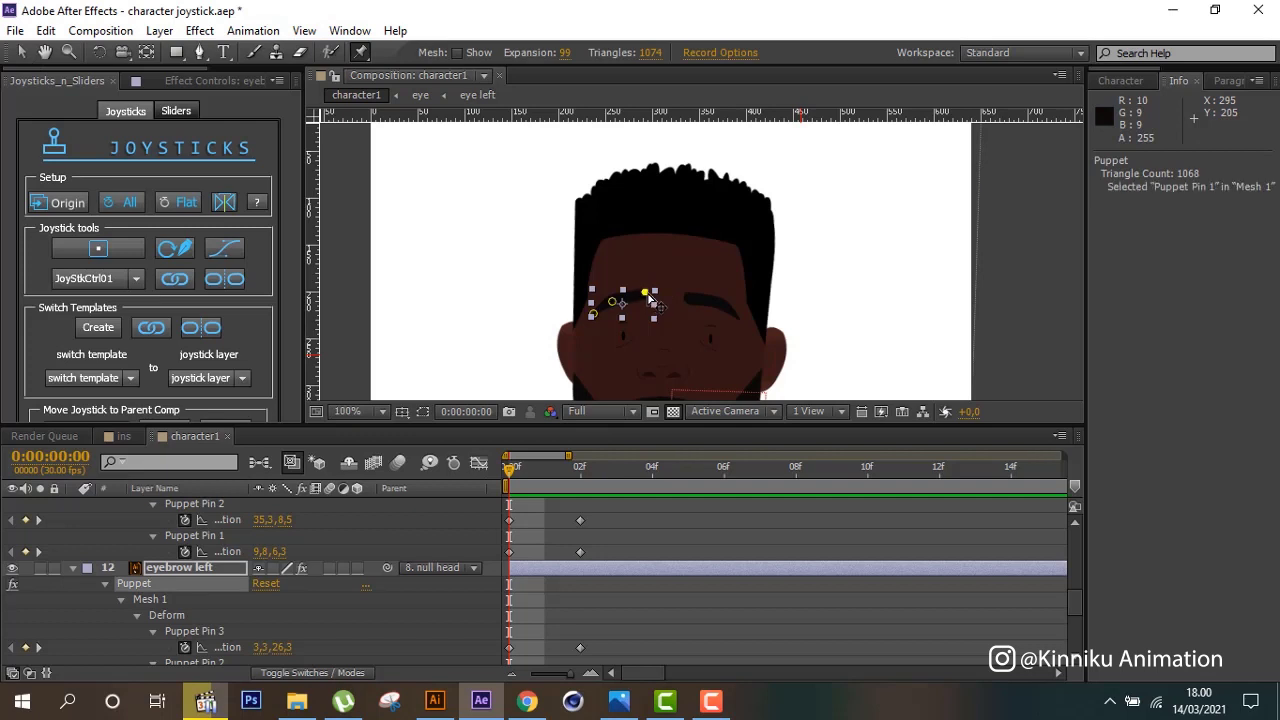
drag(650, 297, 650, 290)
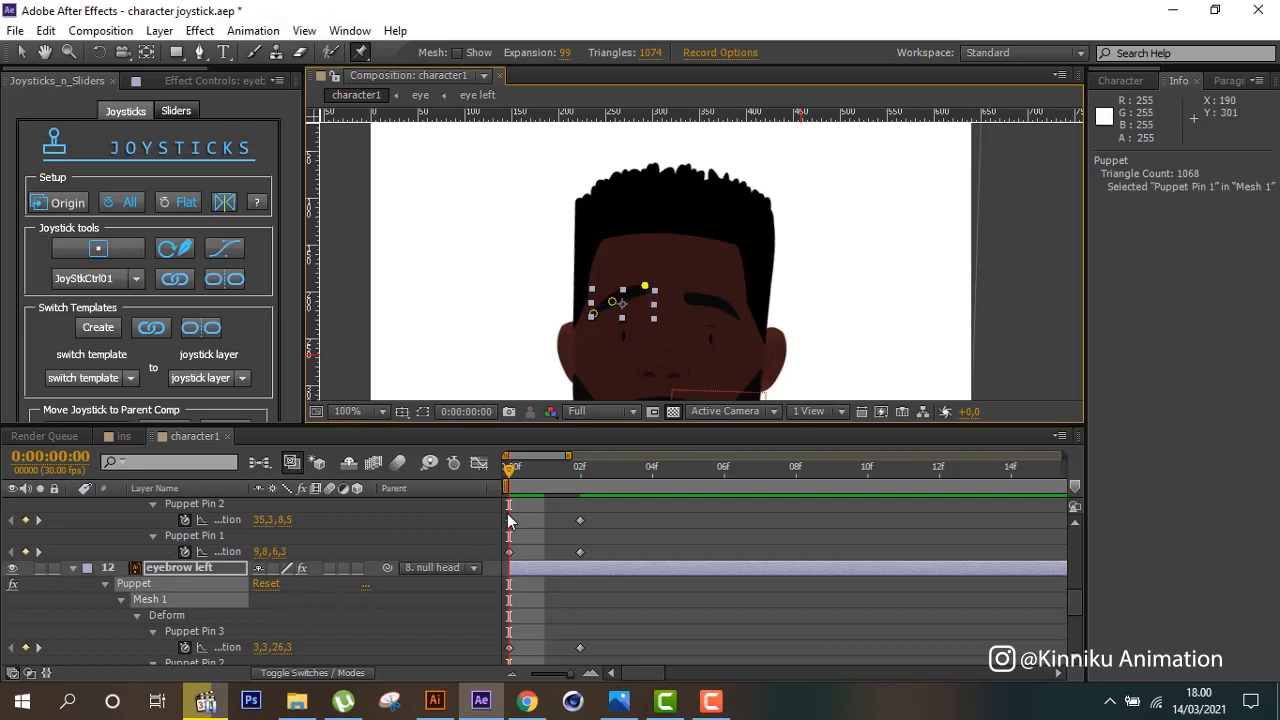
scroll(323, 571, up, 2)
scroll(323, 571, up, 3)
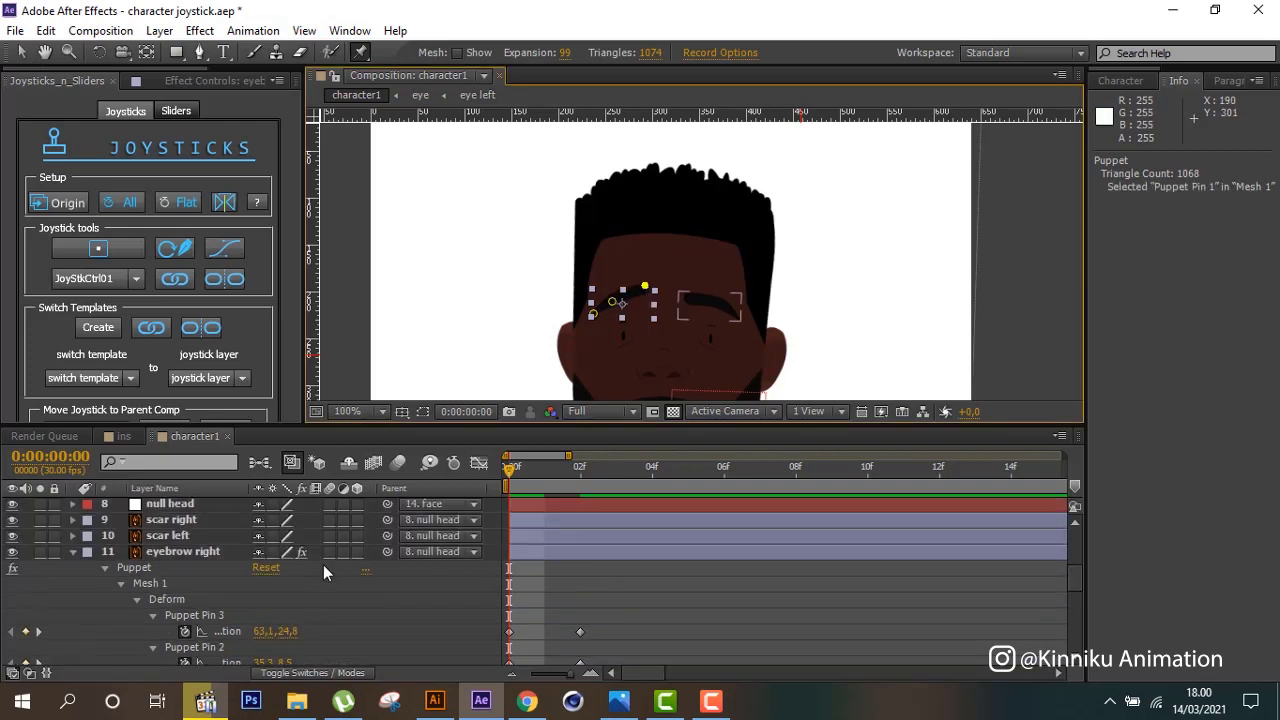
Select eyebrow right's first puppet pin and scrub to frame 1 to preview the brow.
click(183, 551)
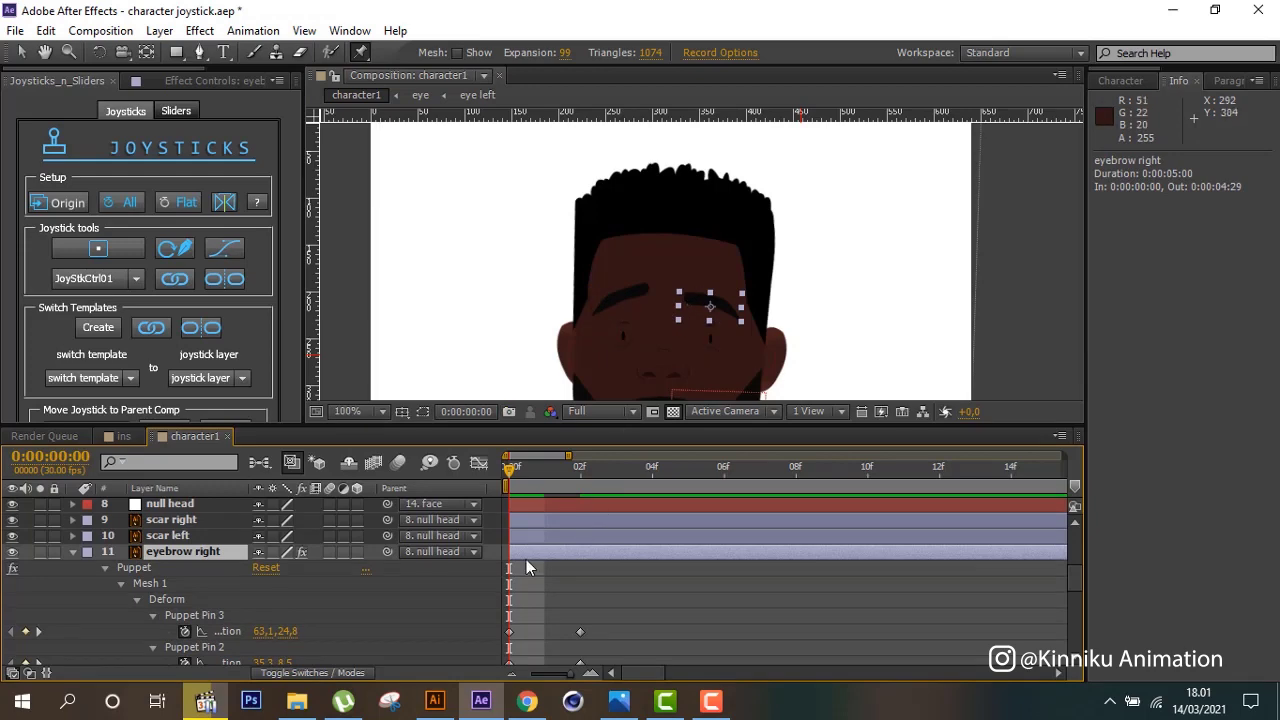
click(15, 30)
click(57, 4)
key(Return)
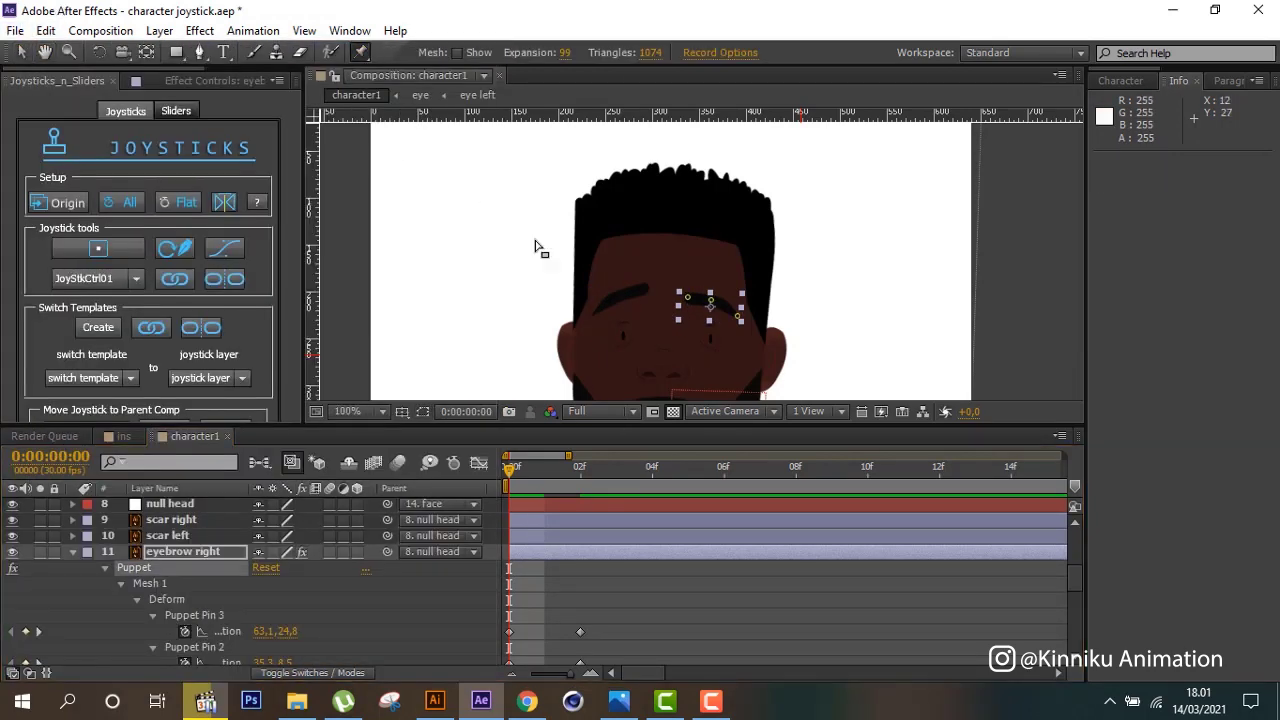
click(688, 295)
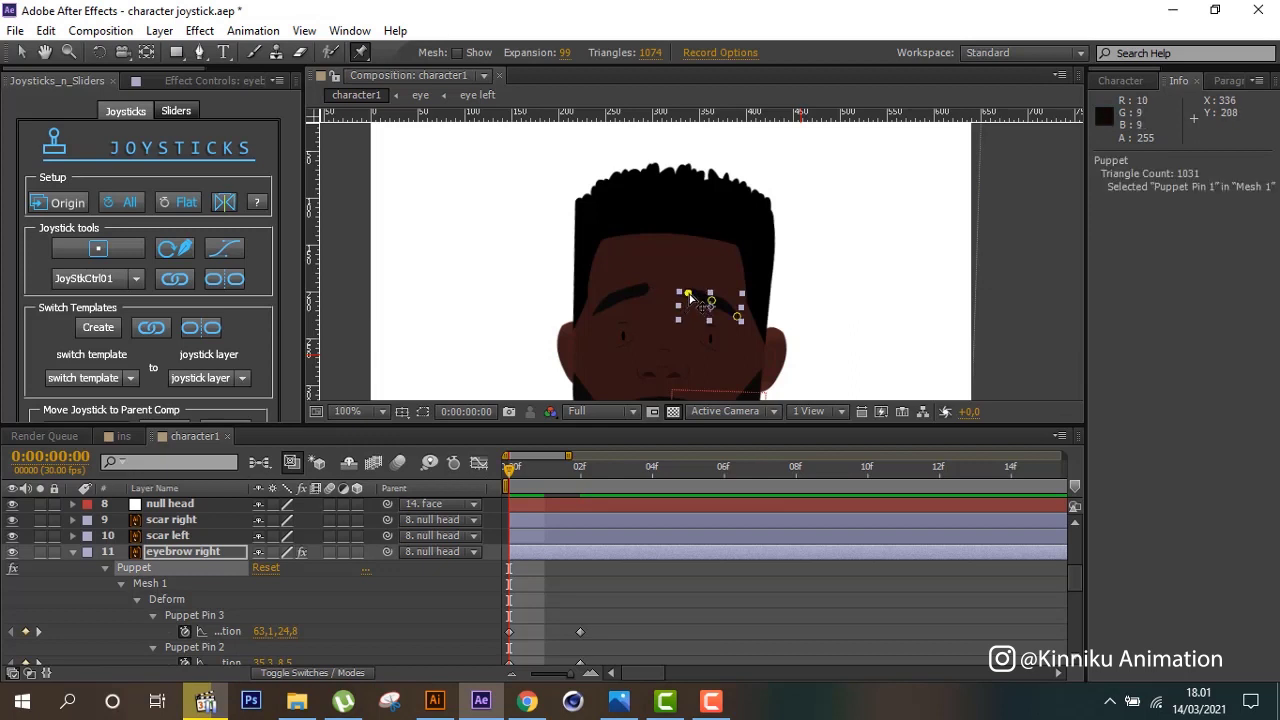
click(690, 298)
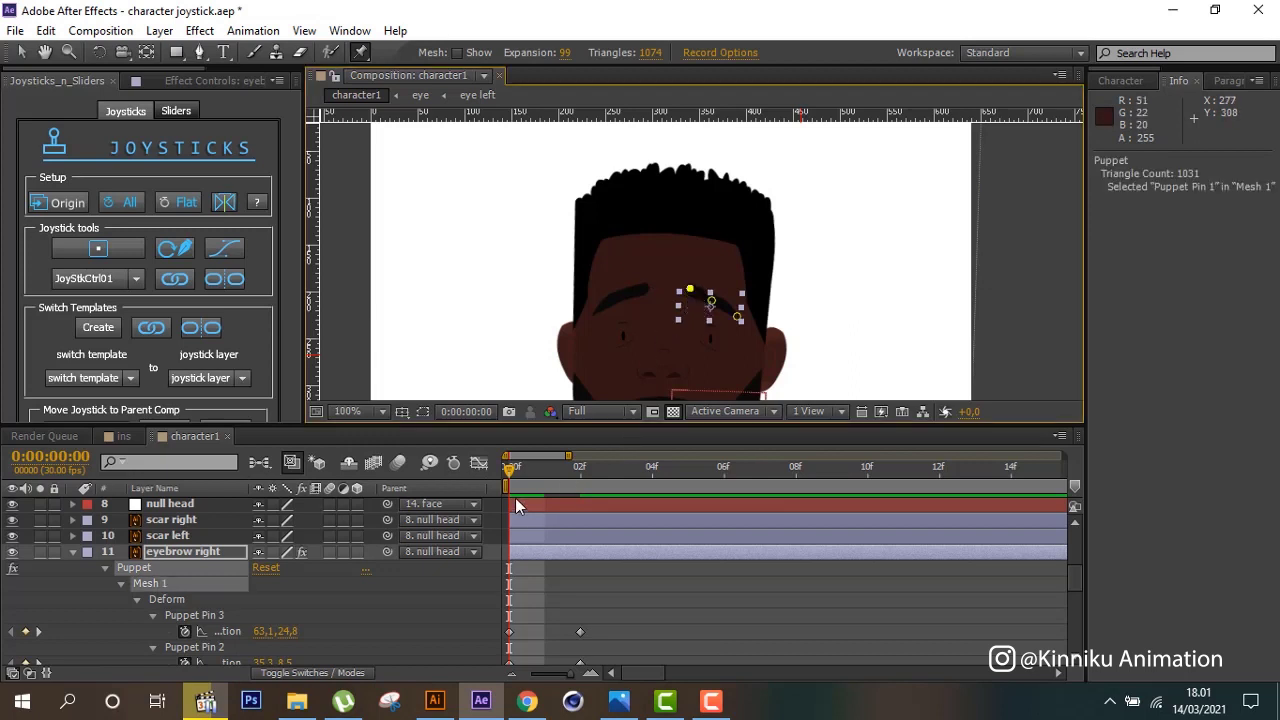
mouse_move(517, 471)
mouse_down()
mouse_move(548, 468)
mouse_move(574, 504)
mouse_up()
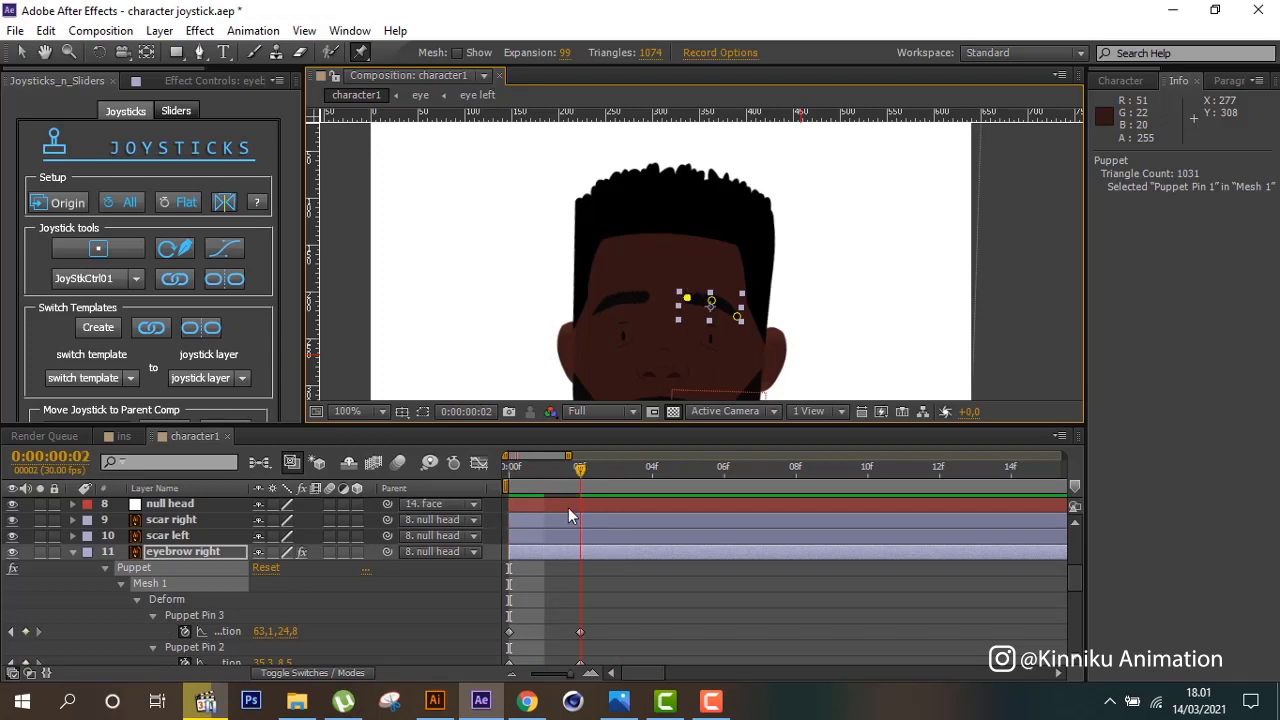
click(553, 558)
Show only keyframed properties, zoom out to 50%, and drag the joystick handle toward centre.
key(u)
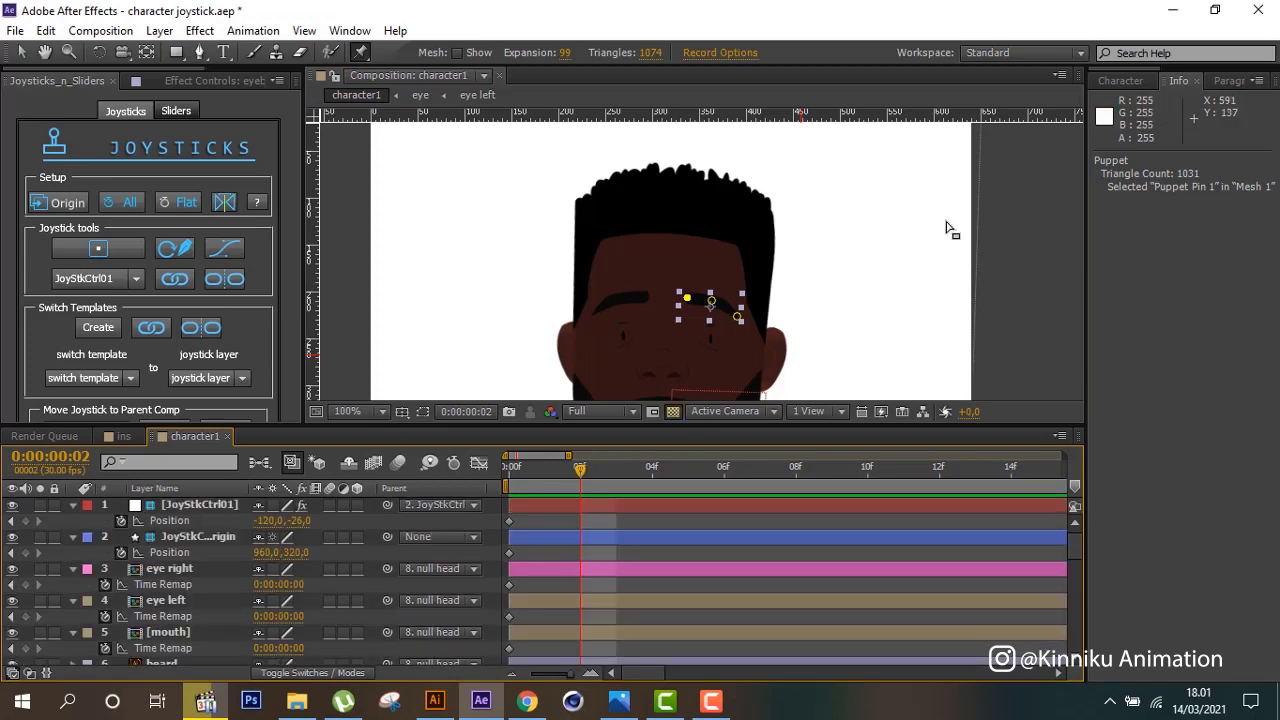
key(comma)
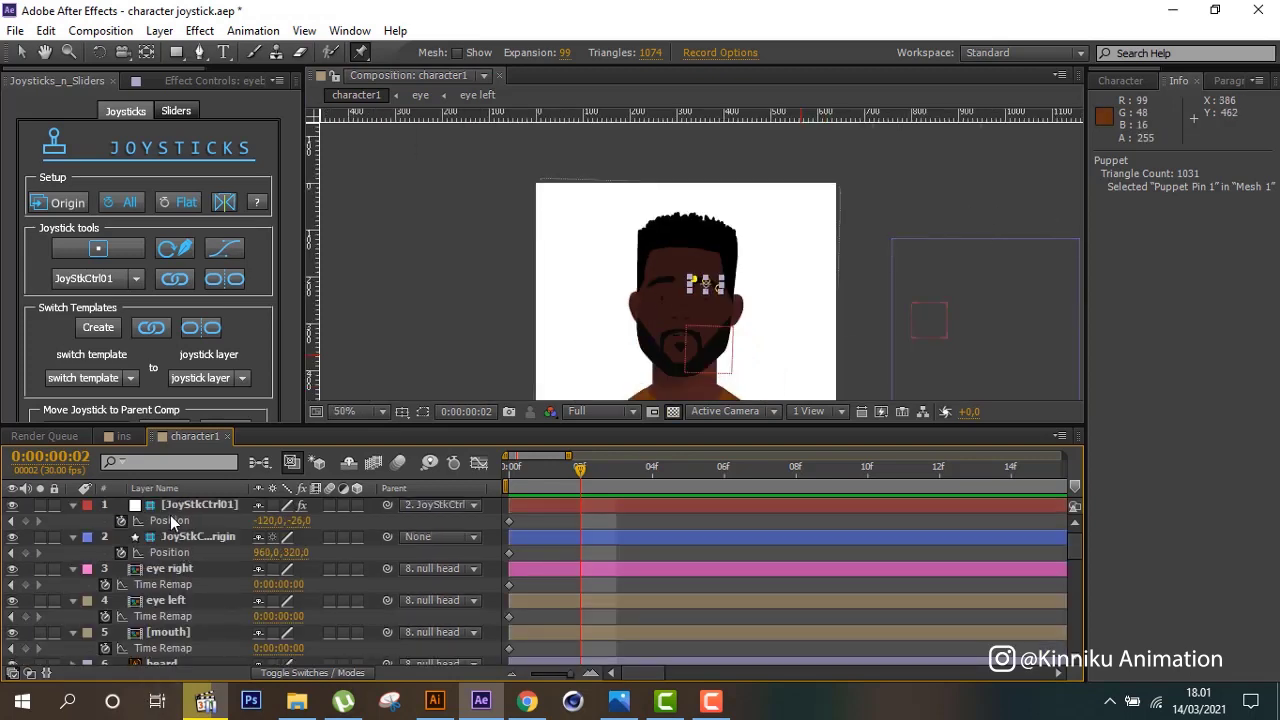
click(182, 509)
shift+click(218, 535)
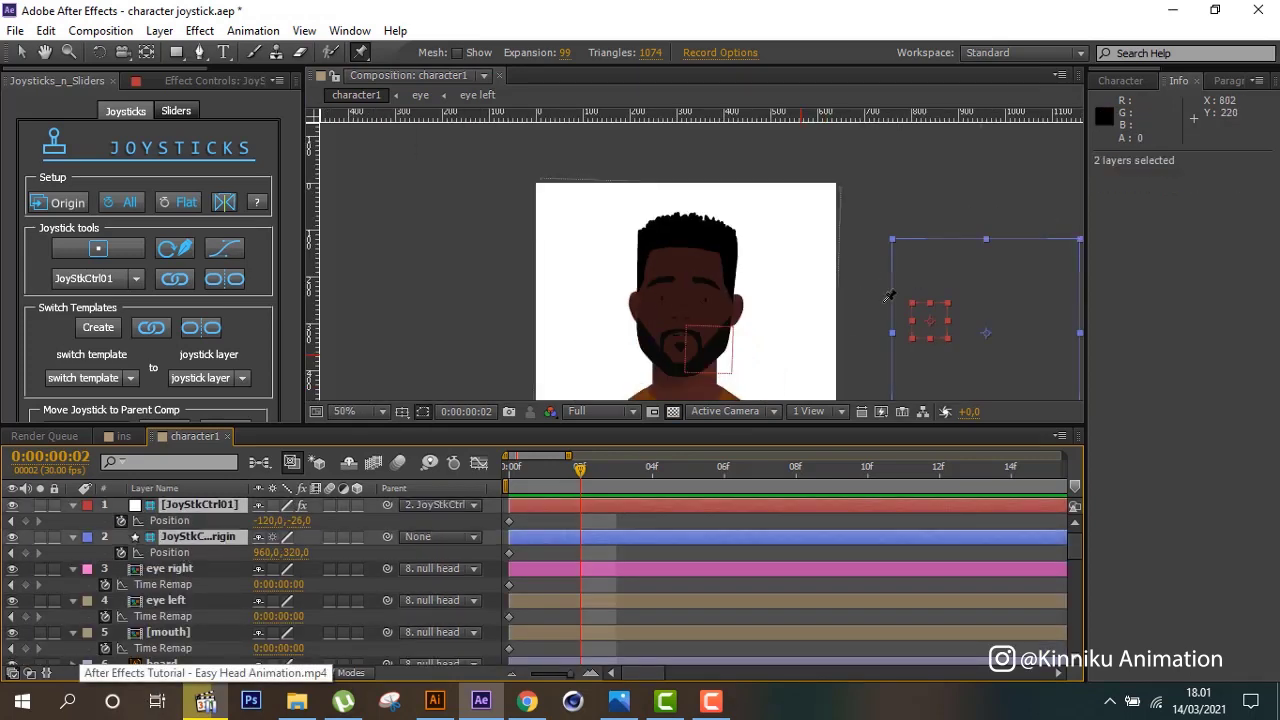
click(22, 53)
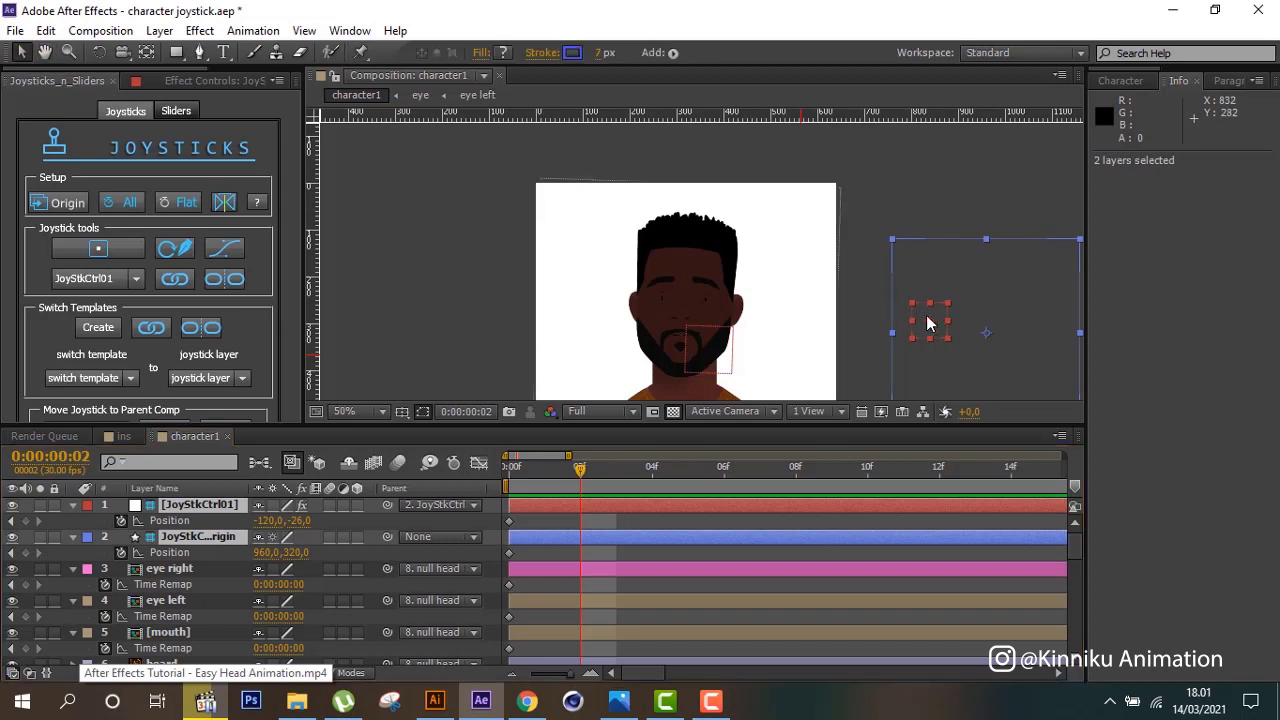
drag(928, 318, 988, 333)
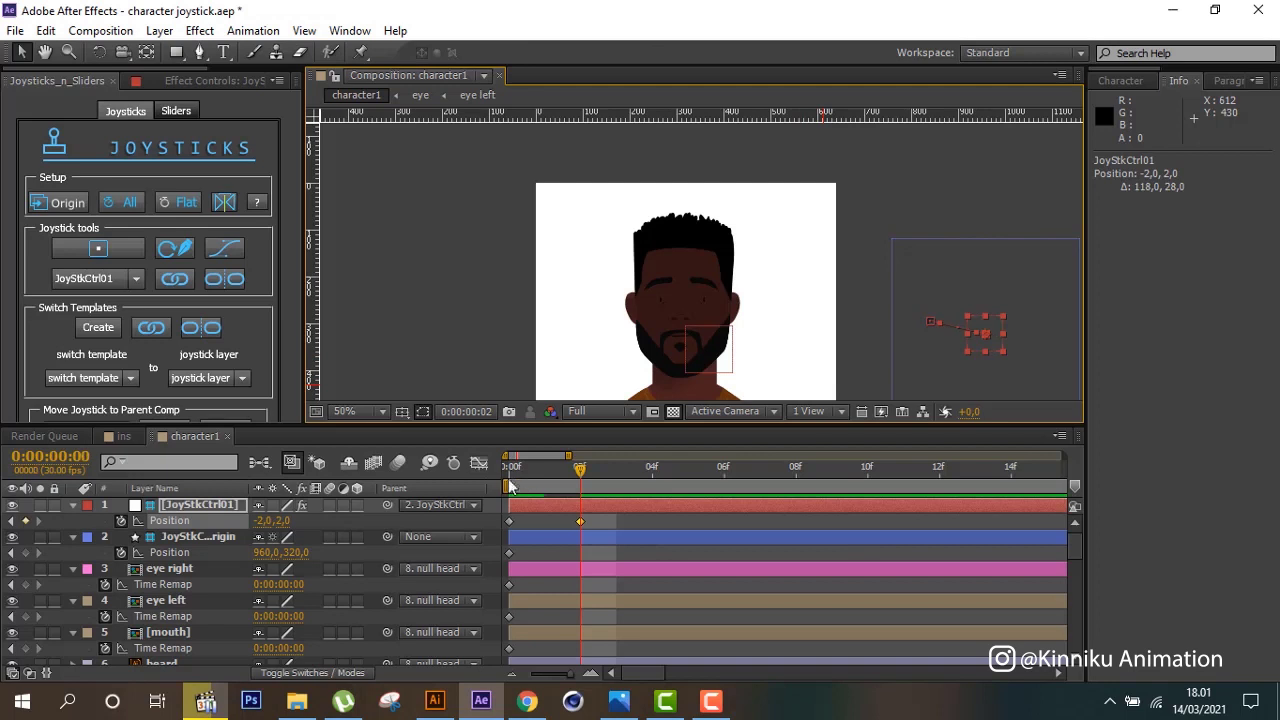
Step between frames 1 and 2 to check the joystick's new -2, 2 pose.
click(575, 489)
key(Page_Up)
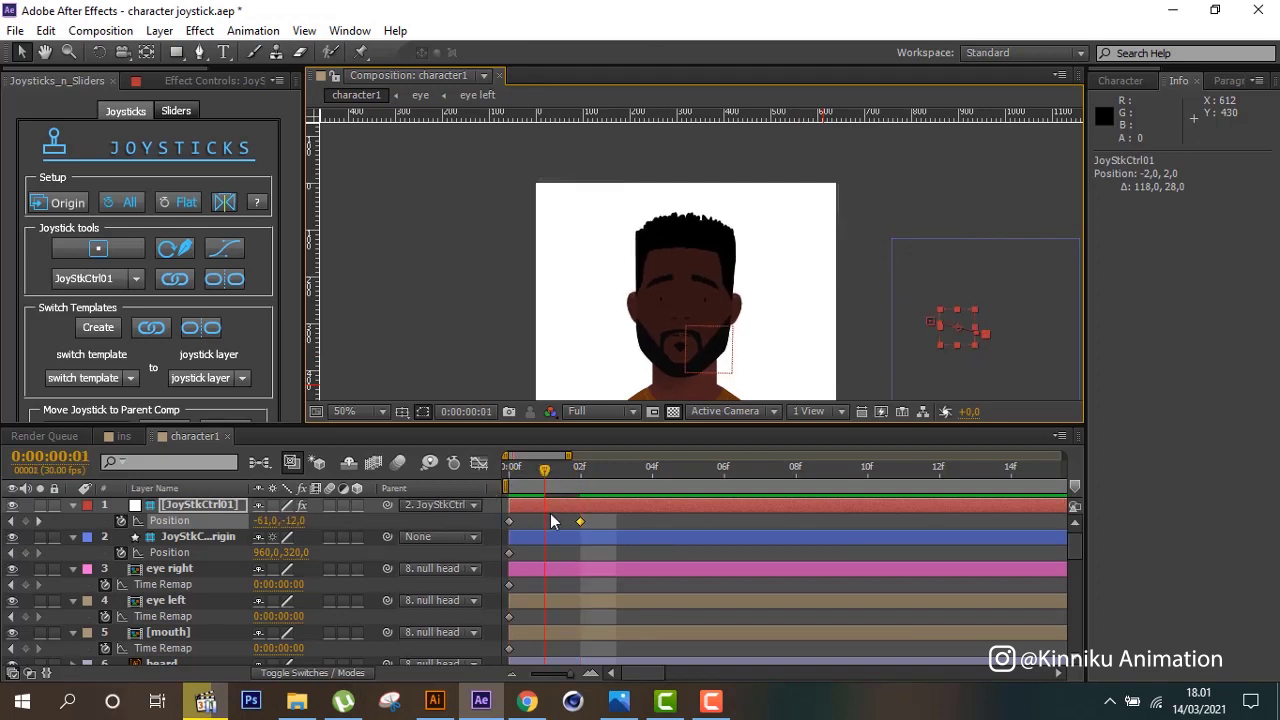
key(Page_Down)
click(186, 567)
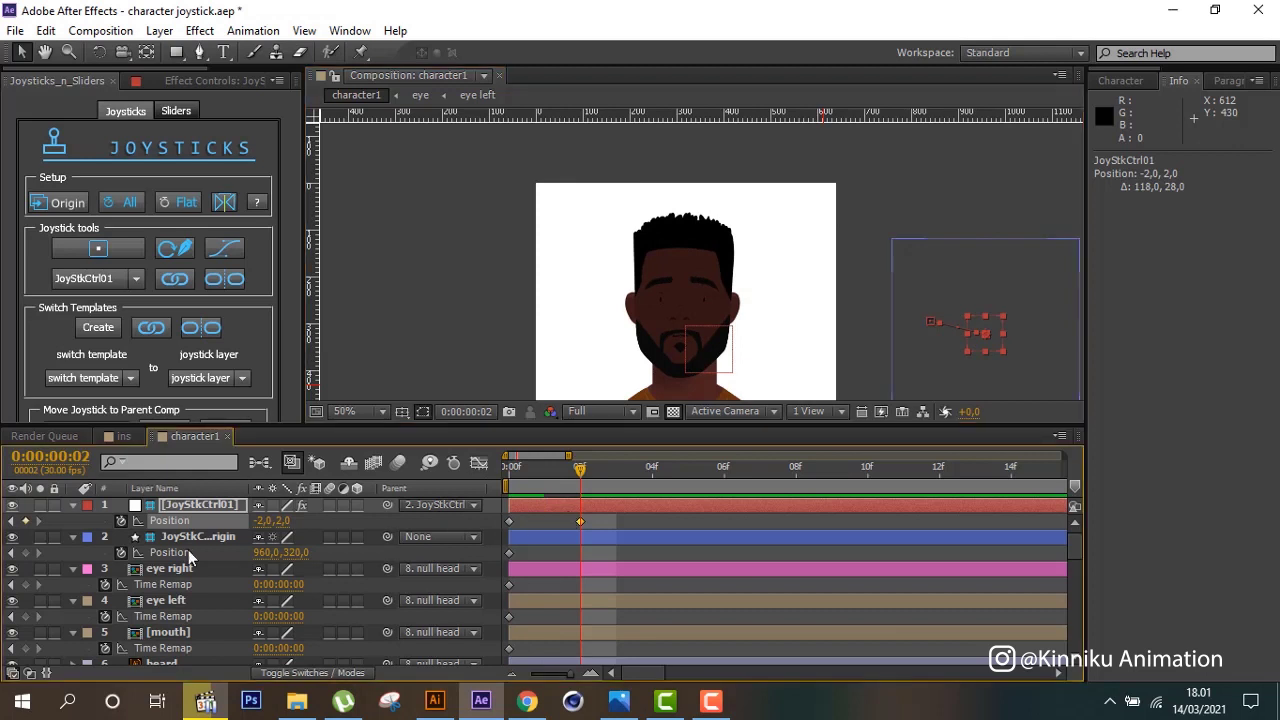
scroll(221, 550, down, 1)
scroll(221, 550, up, 1)
click(190, 568)
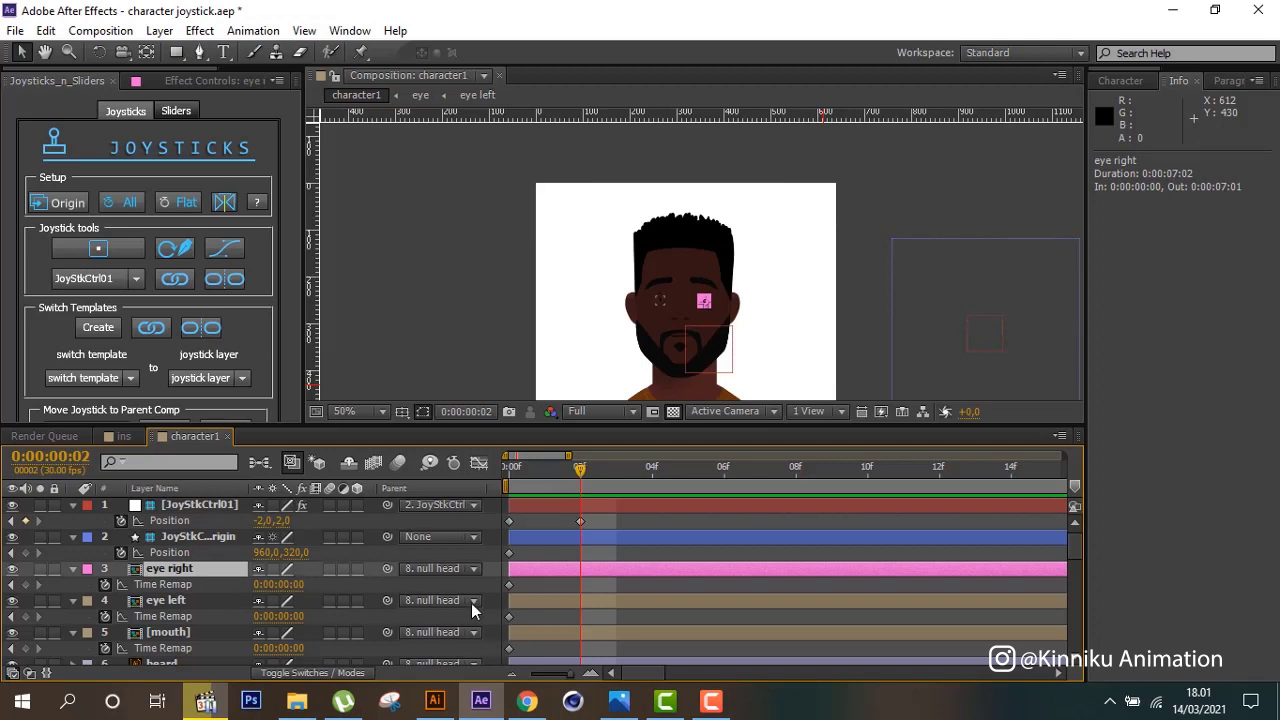
text(3)
Key eye right and eye left Time Remap at 0:00:00:03 on frame 2.
key(Return)
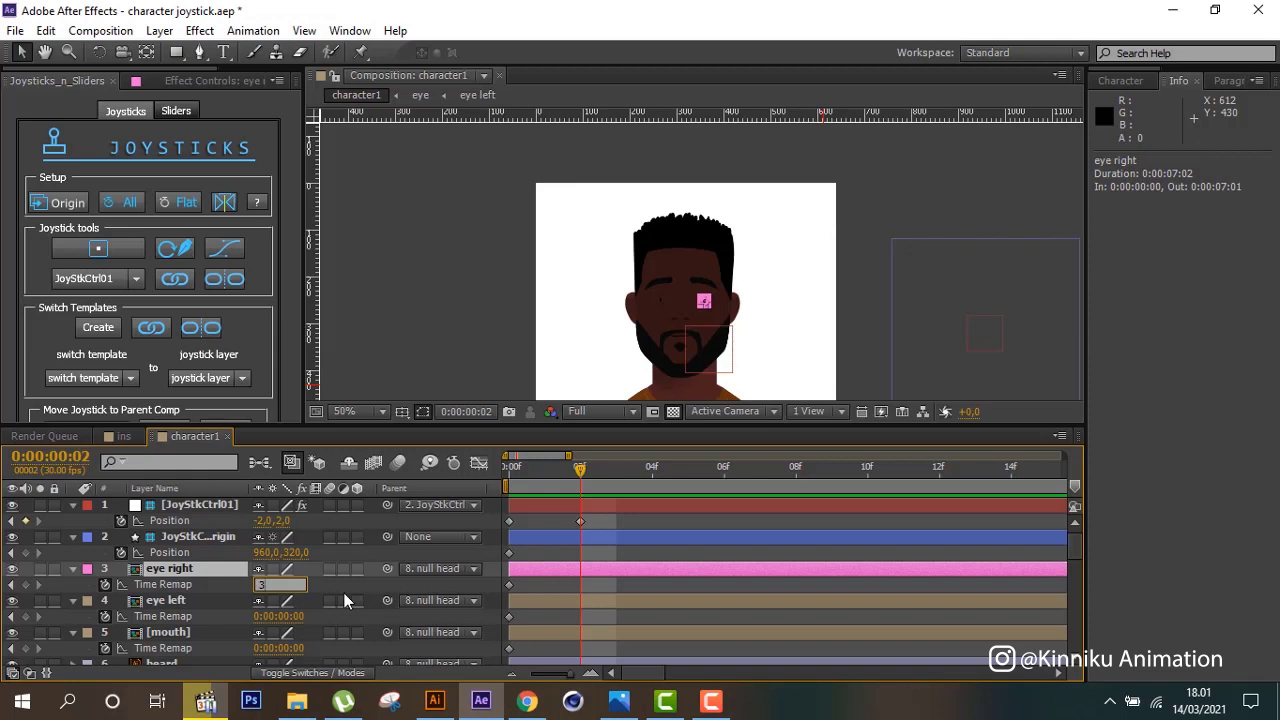
click(350, 598)
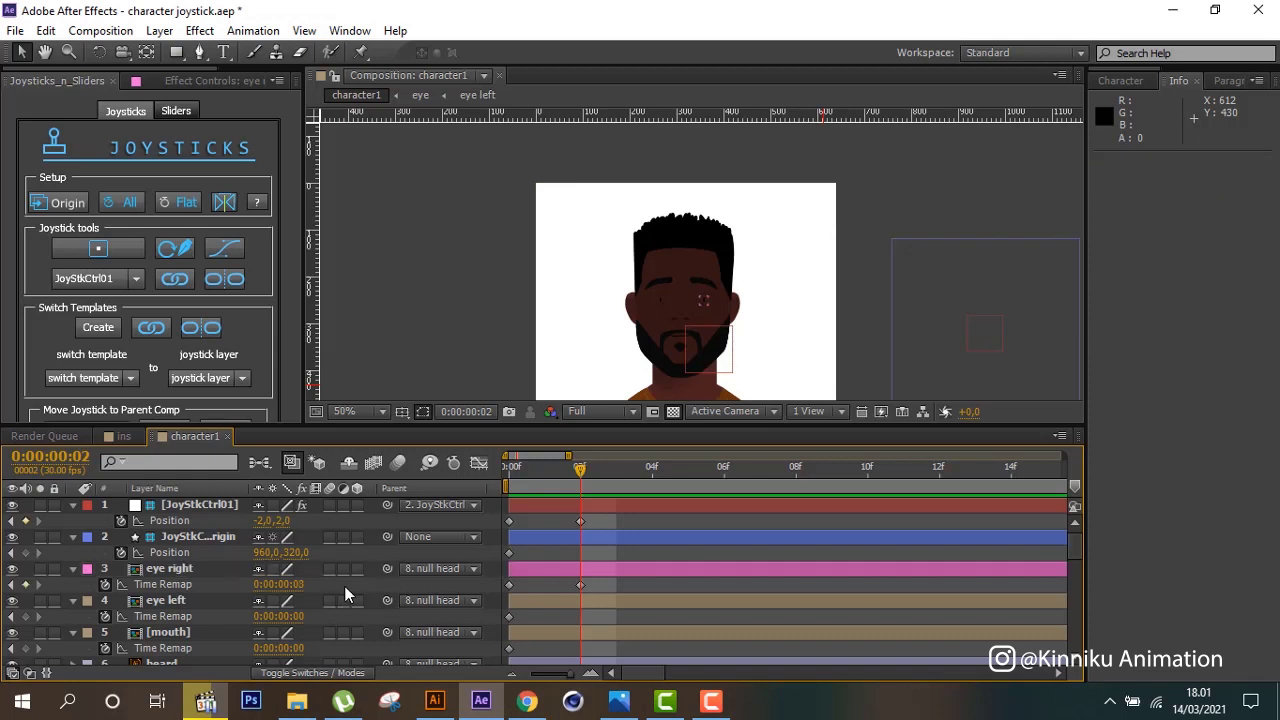
click(280, 616)
text(3)
key(Return)
Zoom back to 100% and set both eyes' Time Remap to 0:00:00:04.
key(period)
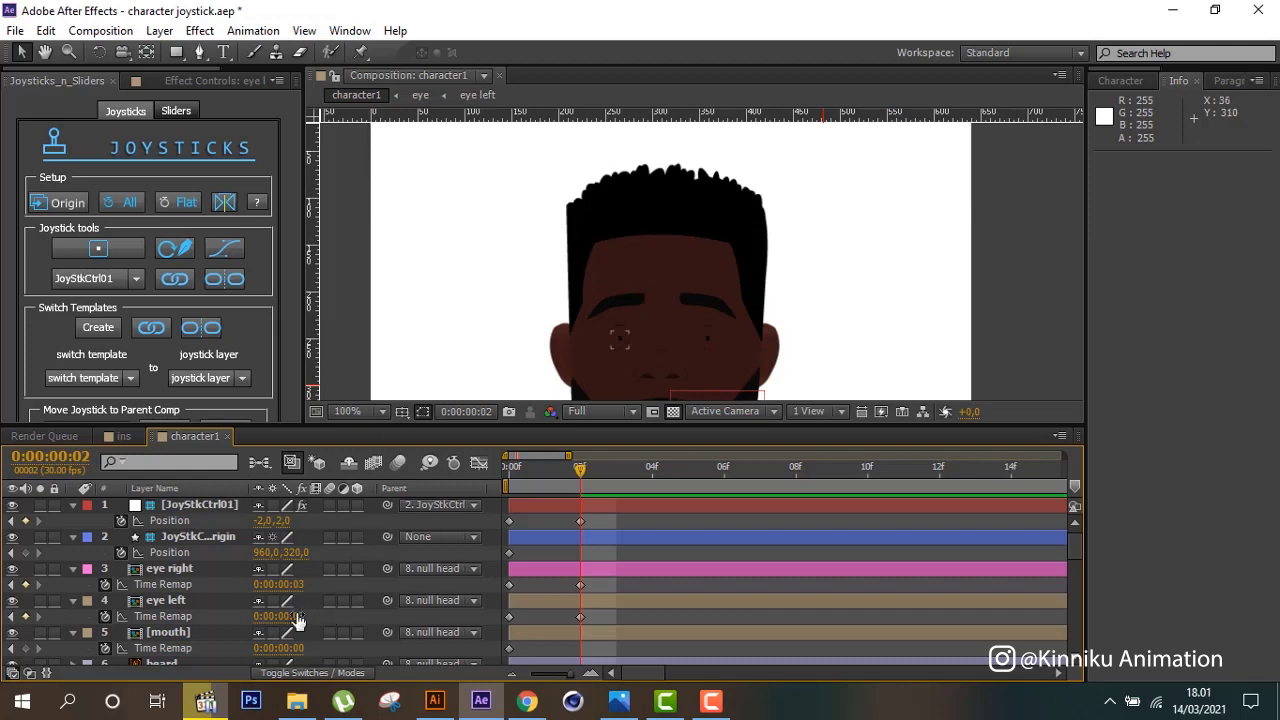
drag(297, 620, 315, 620)
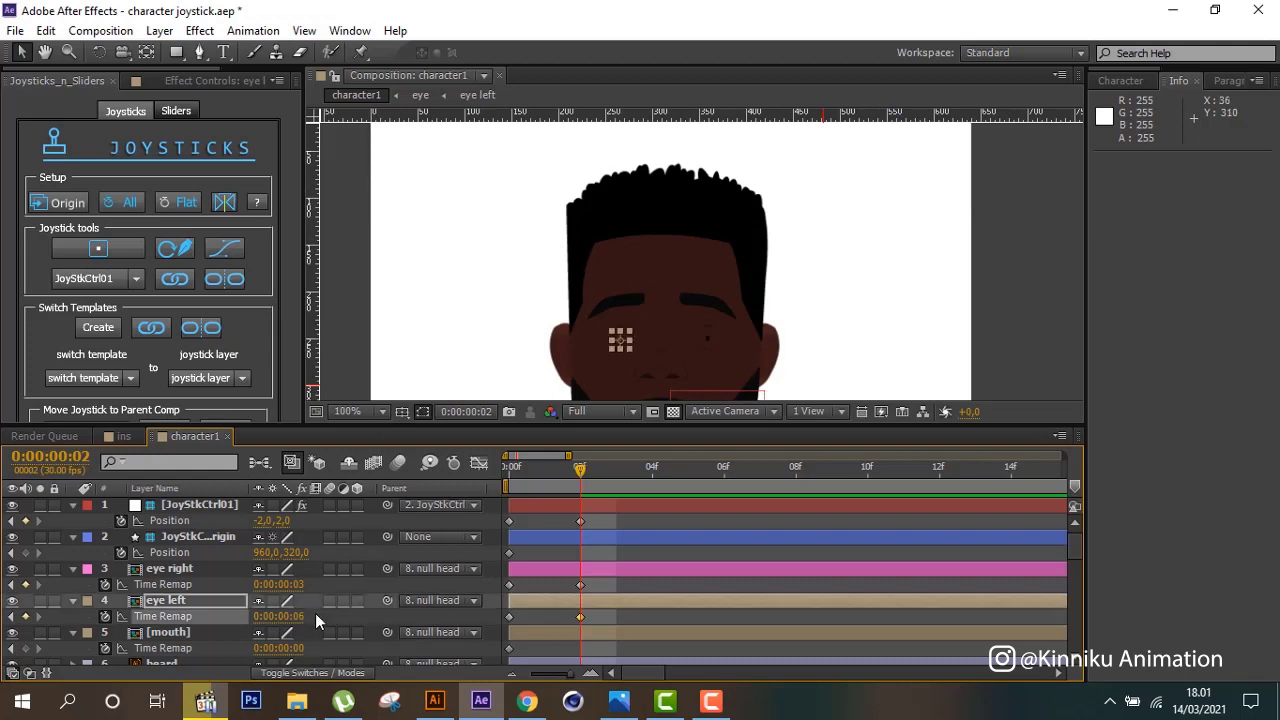
click(315, 613)
click(286, 618)
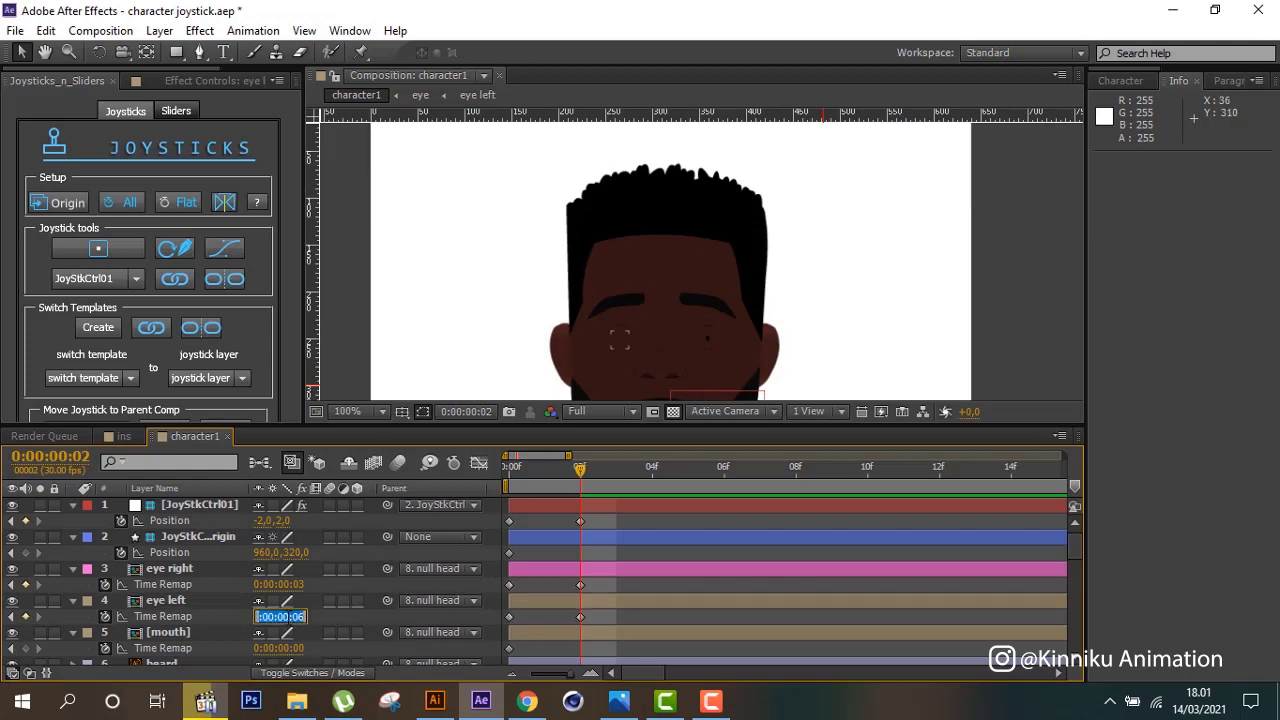
text(4)
key(Return)
click(290, 584)
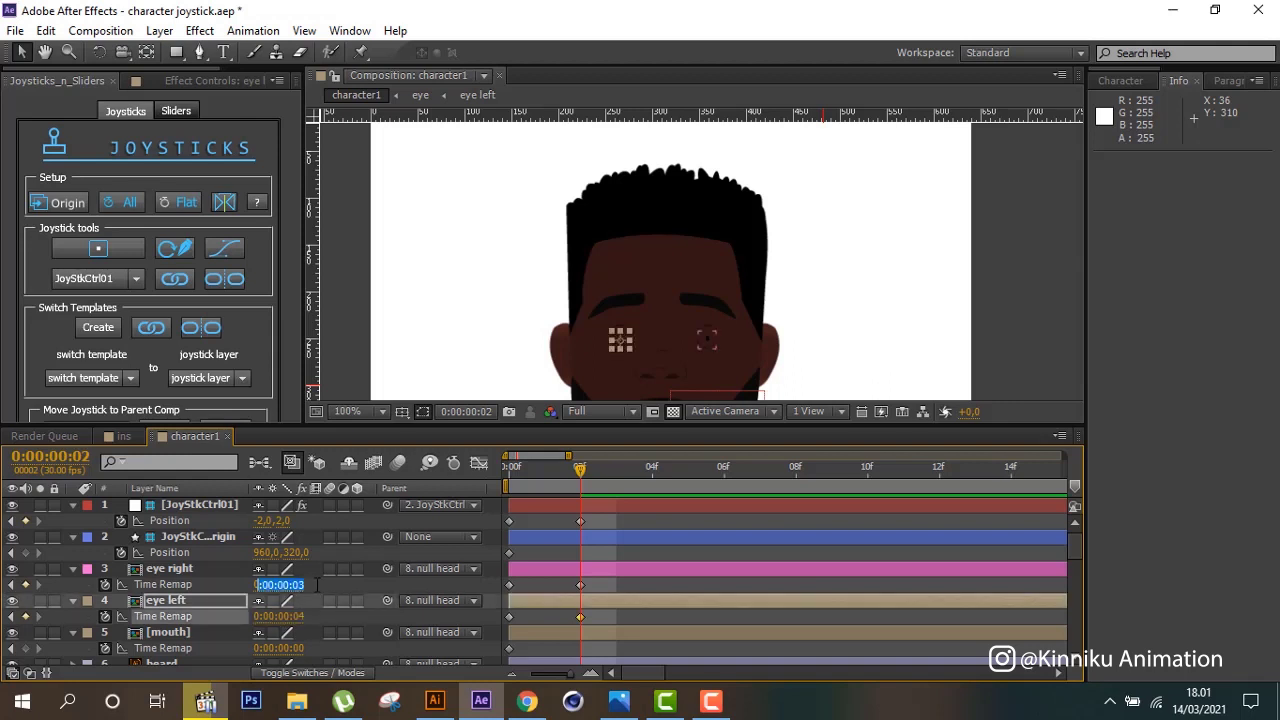
text(4)
key(Return)
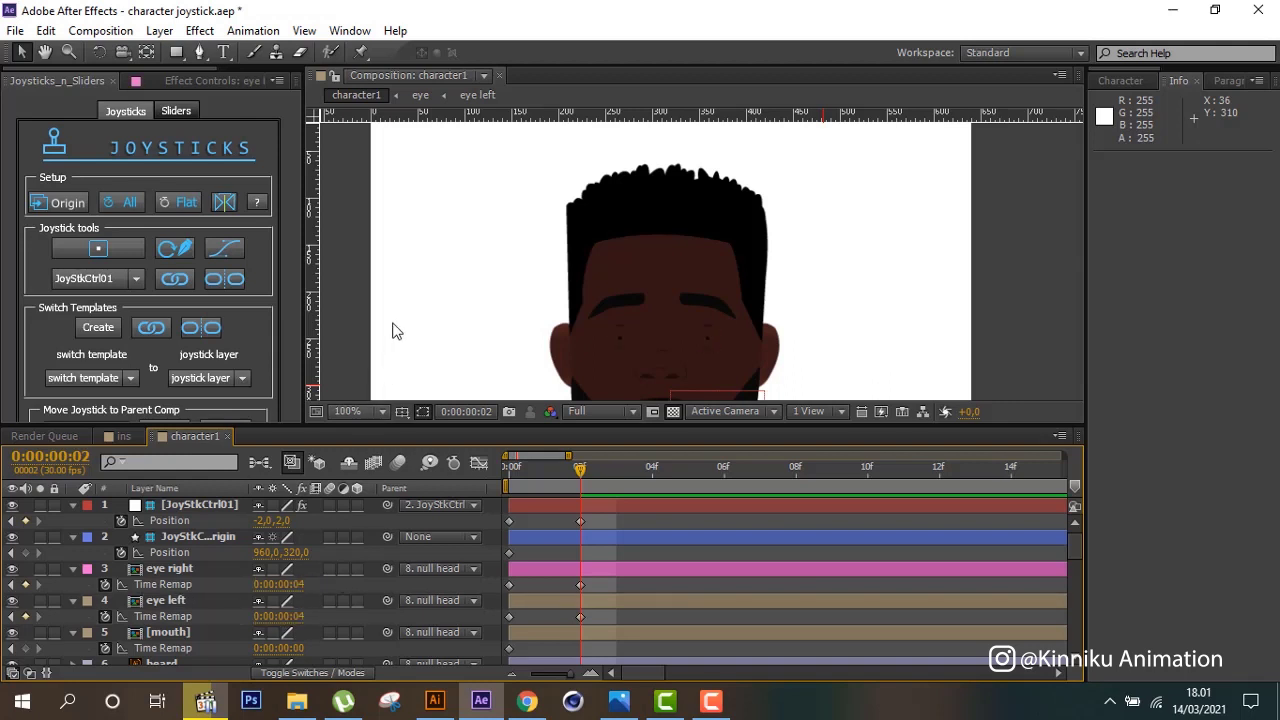
scroll(409, 301, up, 1)
scroll(409, 301, down, 1)
Preview the head movement across frames 0–2 and pan the view down to the beard.
key(Home)
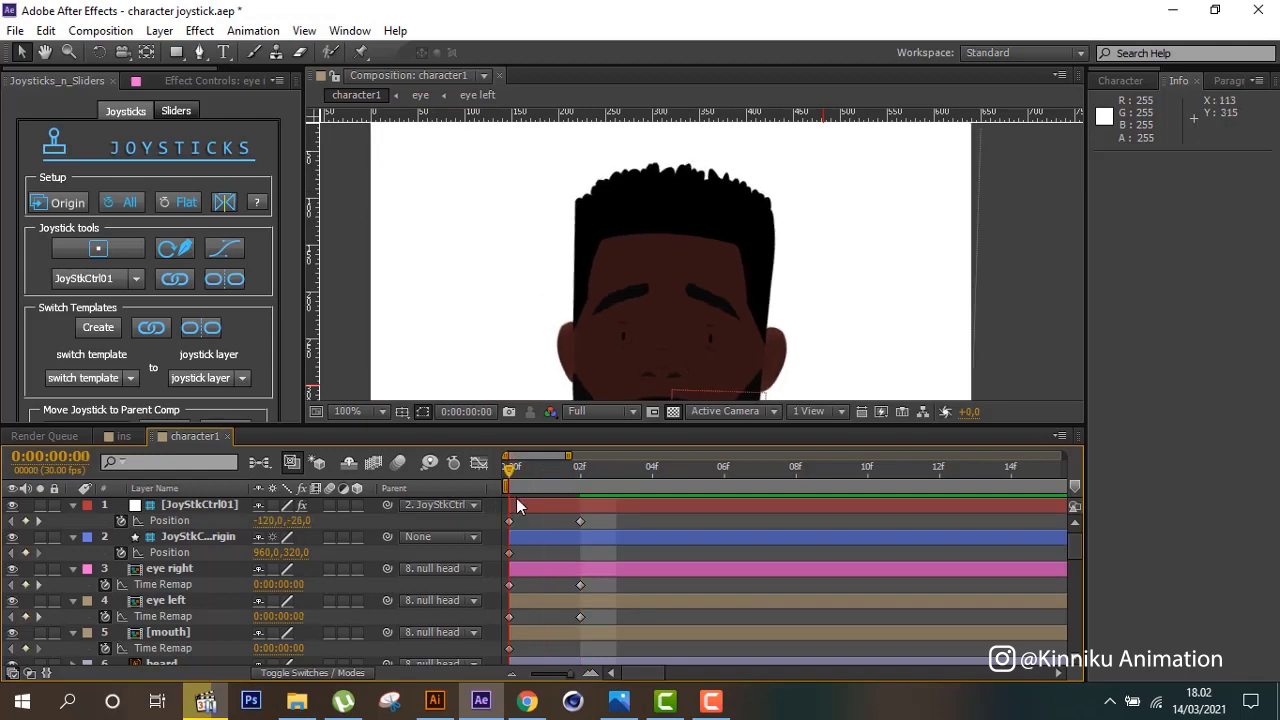
drag(516, 498, 481, 514)
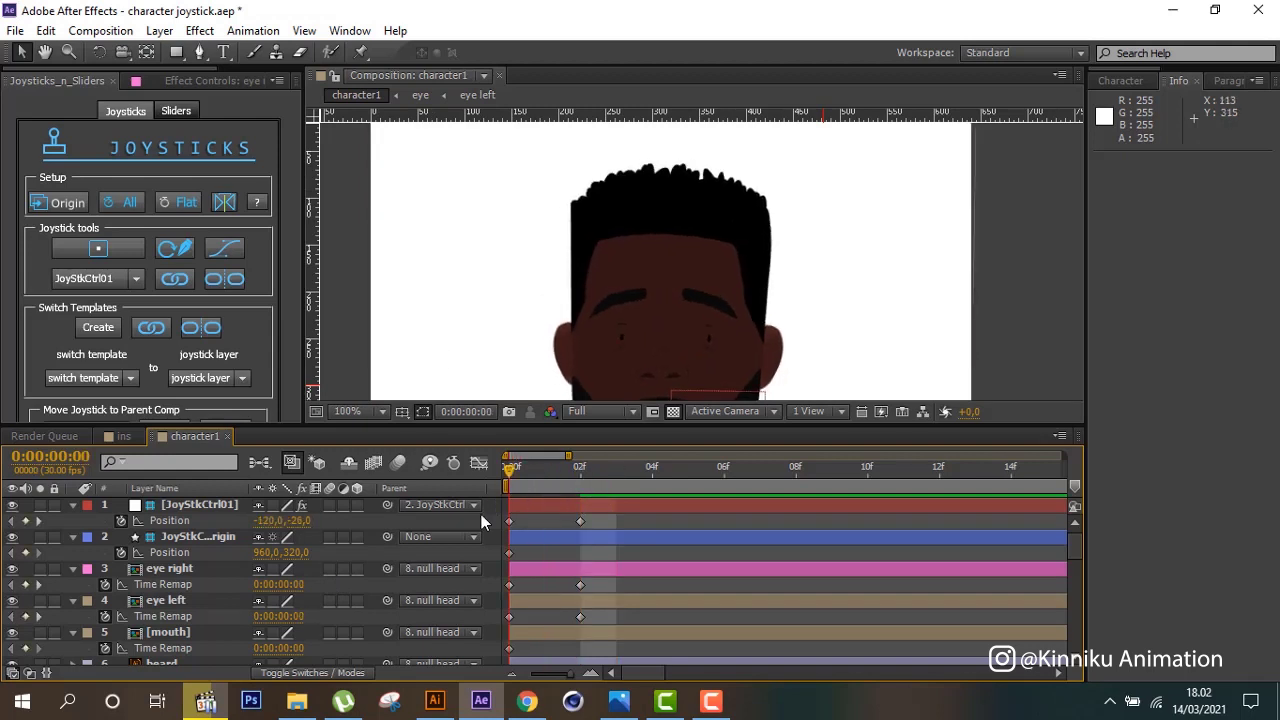
key(Page_Down)
key(Page_Down)
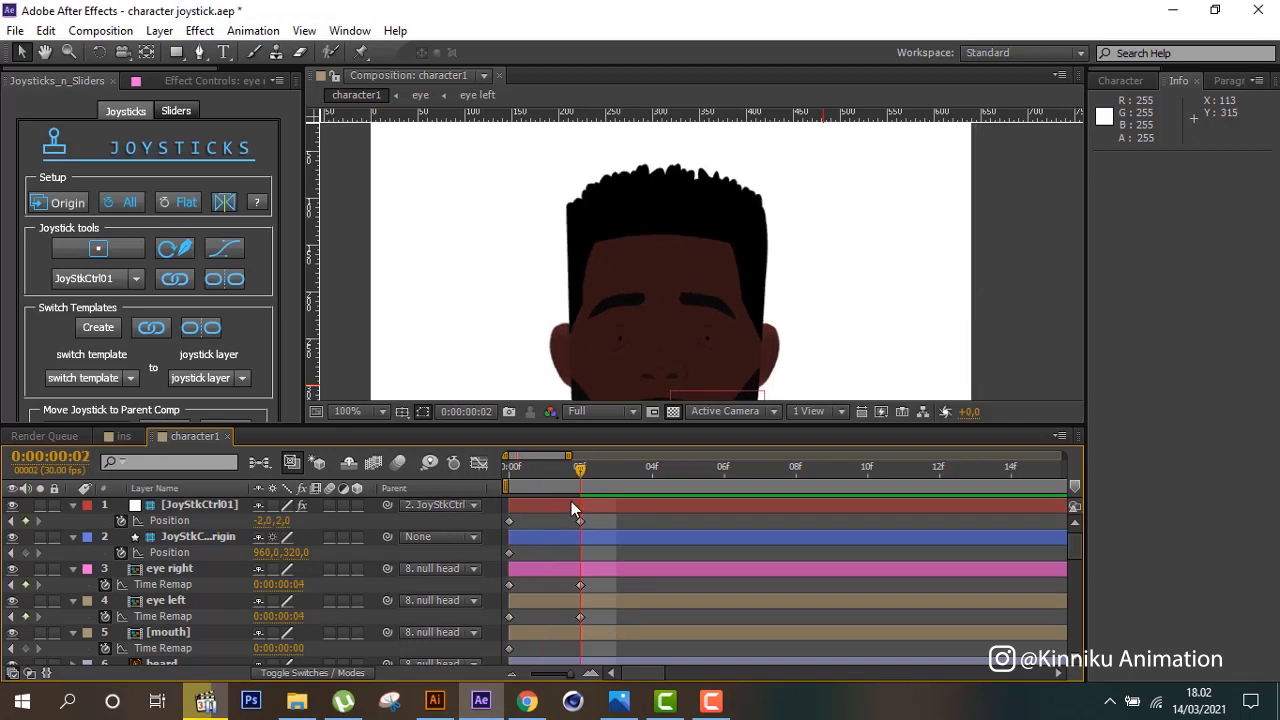
key(h)
mouse_move(487, 314)
mouse_down()
mouse_move(500, 155)
mouse_move(491, 165)
mouse_up()
key(v)
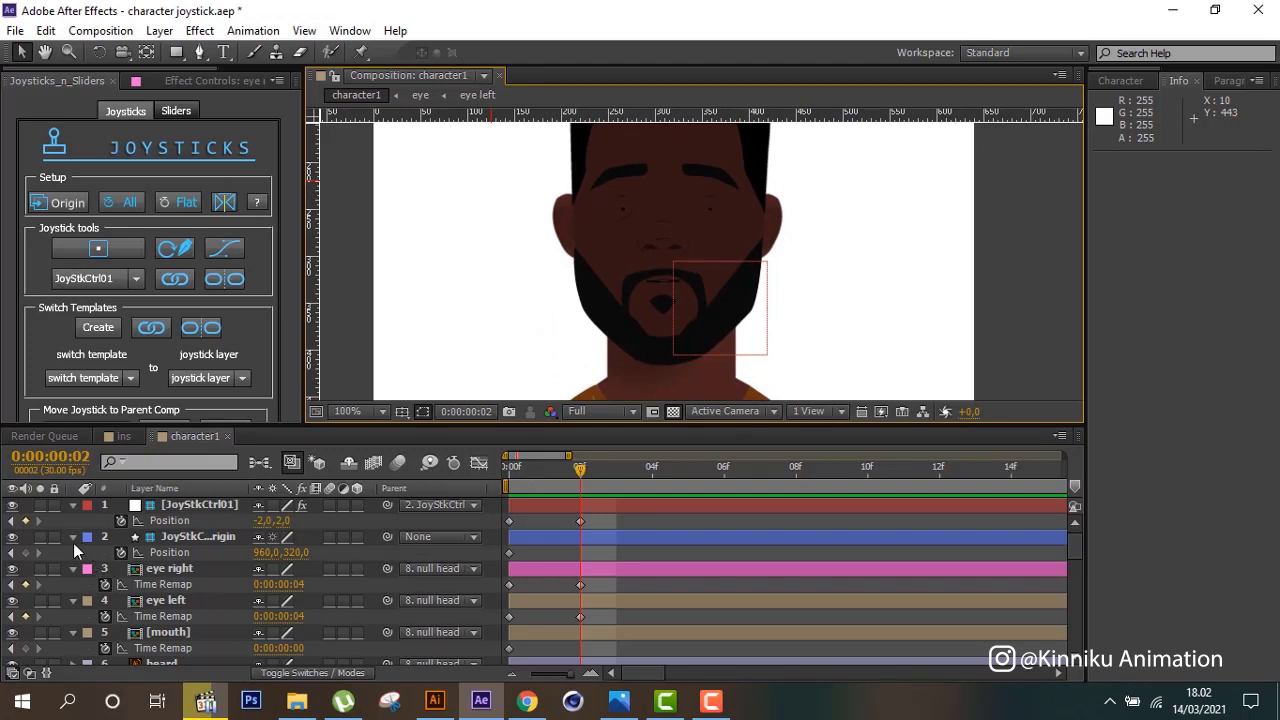
Add a frame-2 Position keyframe holding the origin layer at 960, 320, then return to frame 0.
click(28, 554)
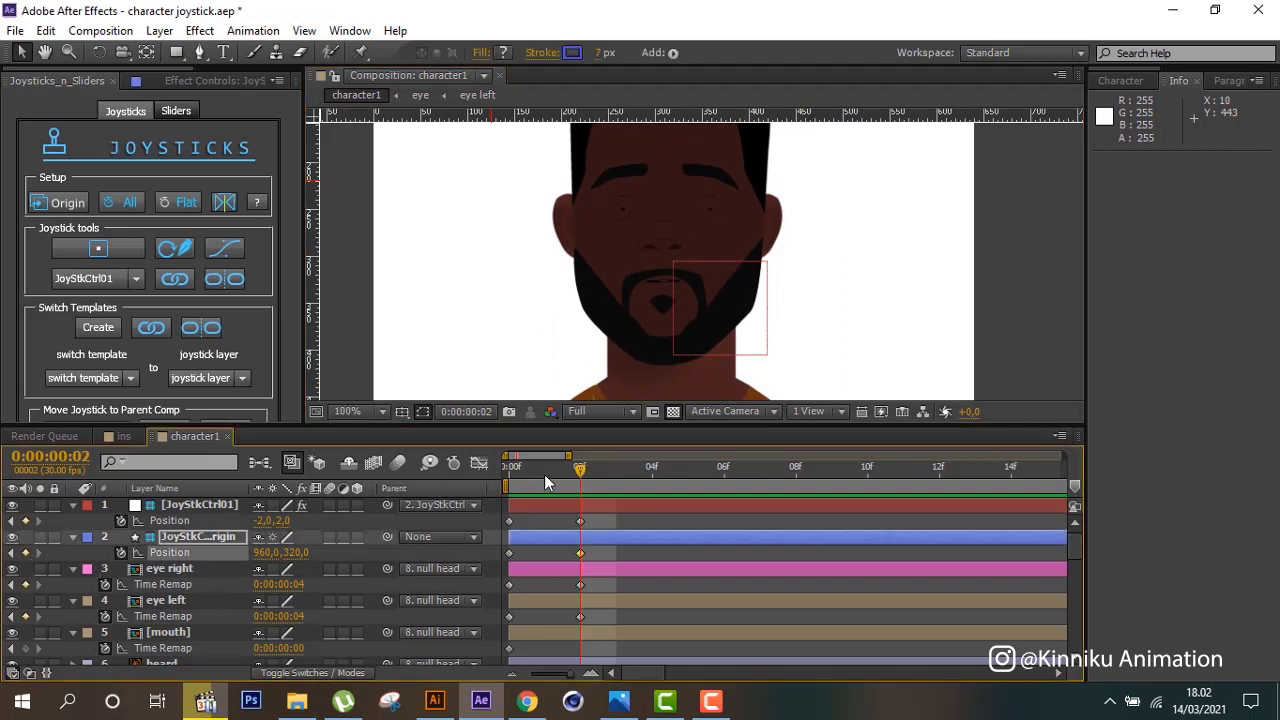
key(Home)
scroll(202, 628, down, 1)
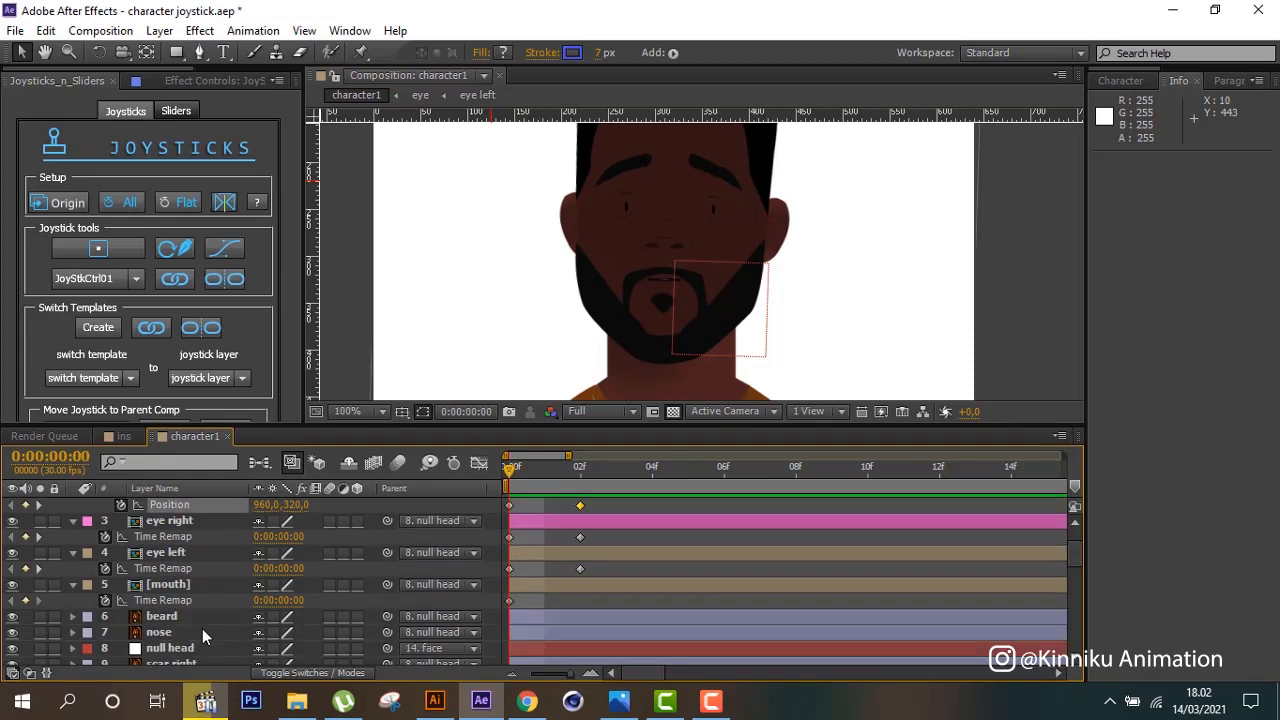
scroll(202, 628, down, 2)
scroll(202, 628, up, 3)
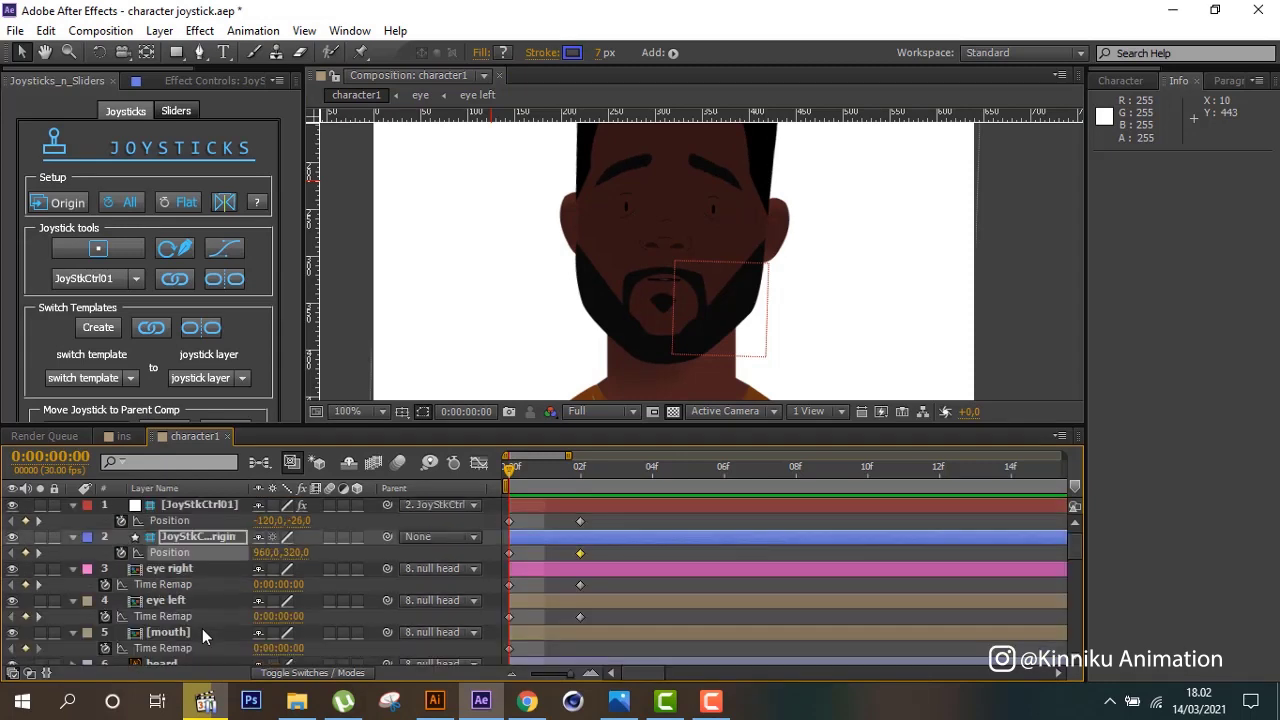
scroll(202, 628, down, 1)
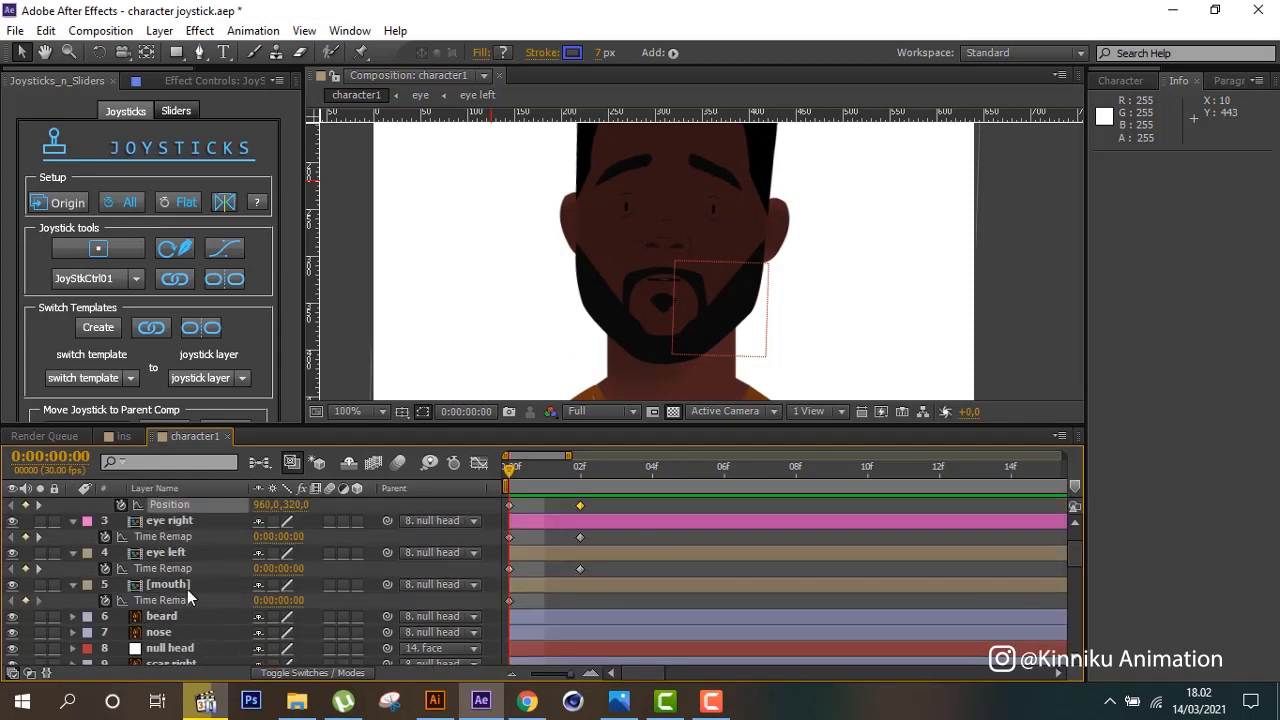
click(188, 586)
At frame 2, set [mouth] Time Remap to 0:00:00:04 and scrub to preview the open mouth.
key(Page_Down)
key(Page_Down)
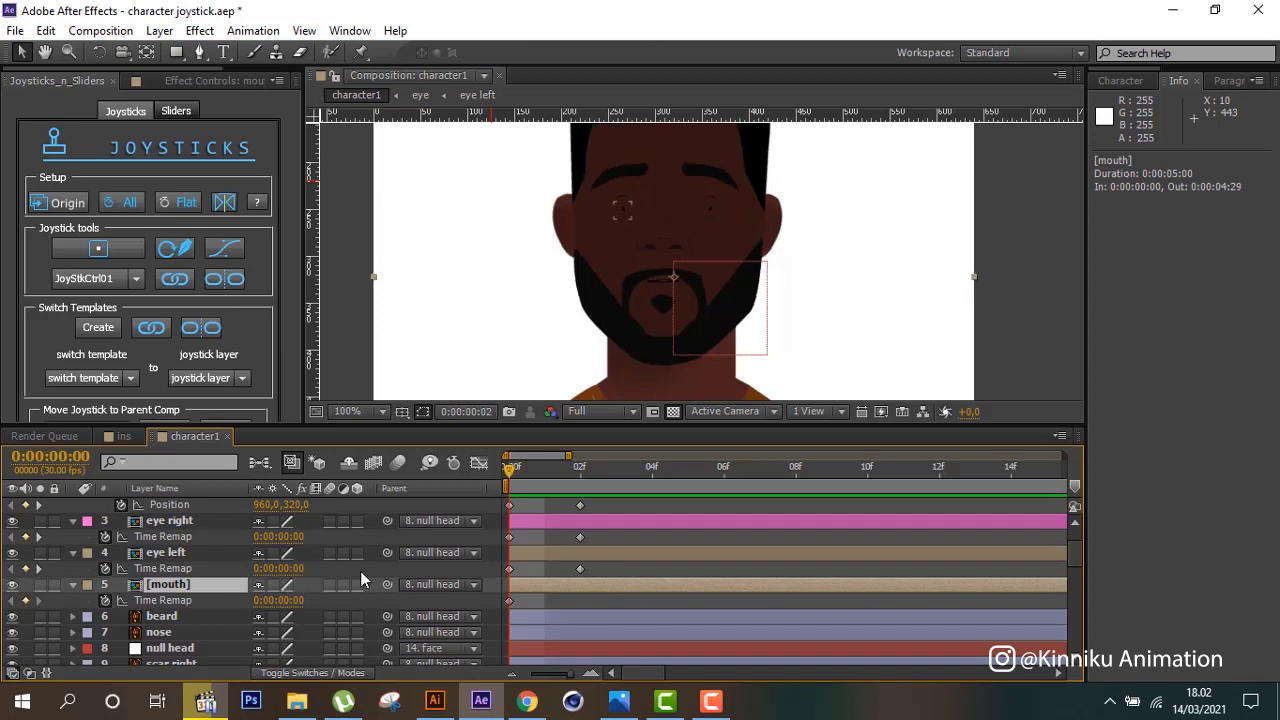
click(280, 600)
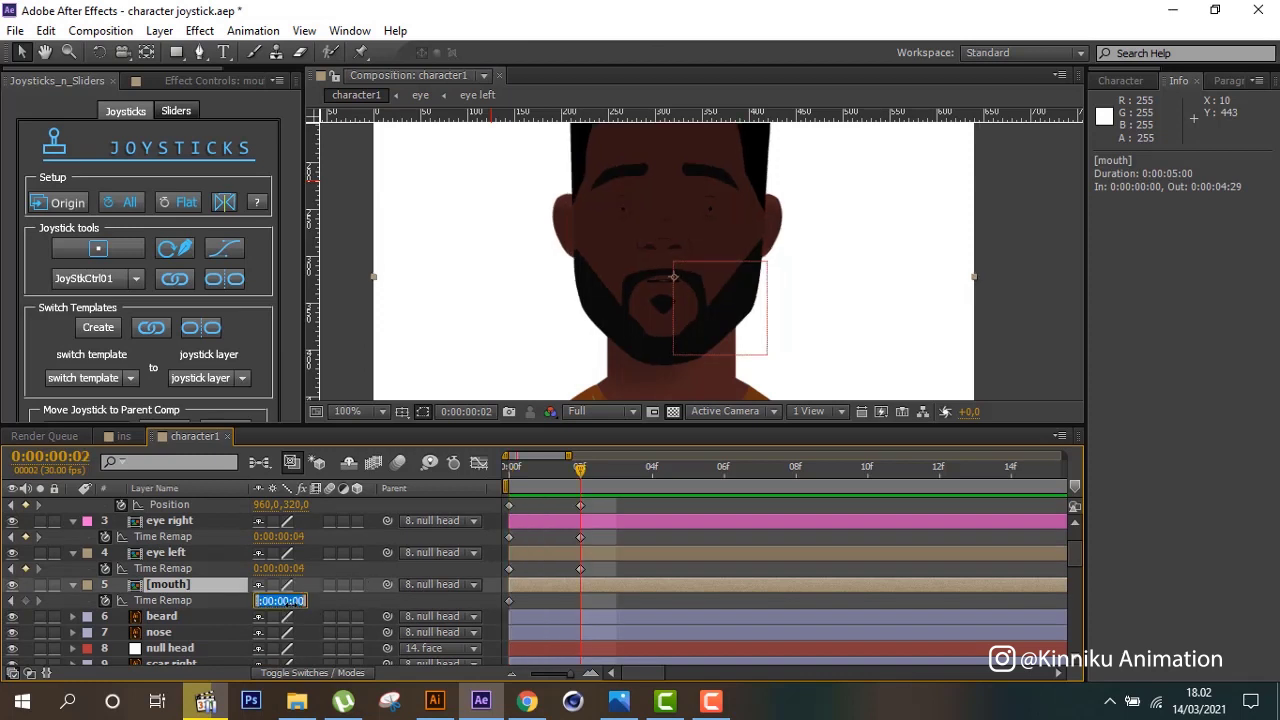
text(4)
key(Return)
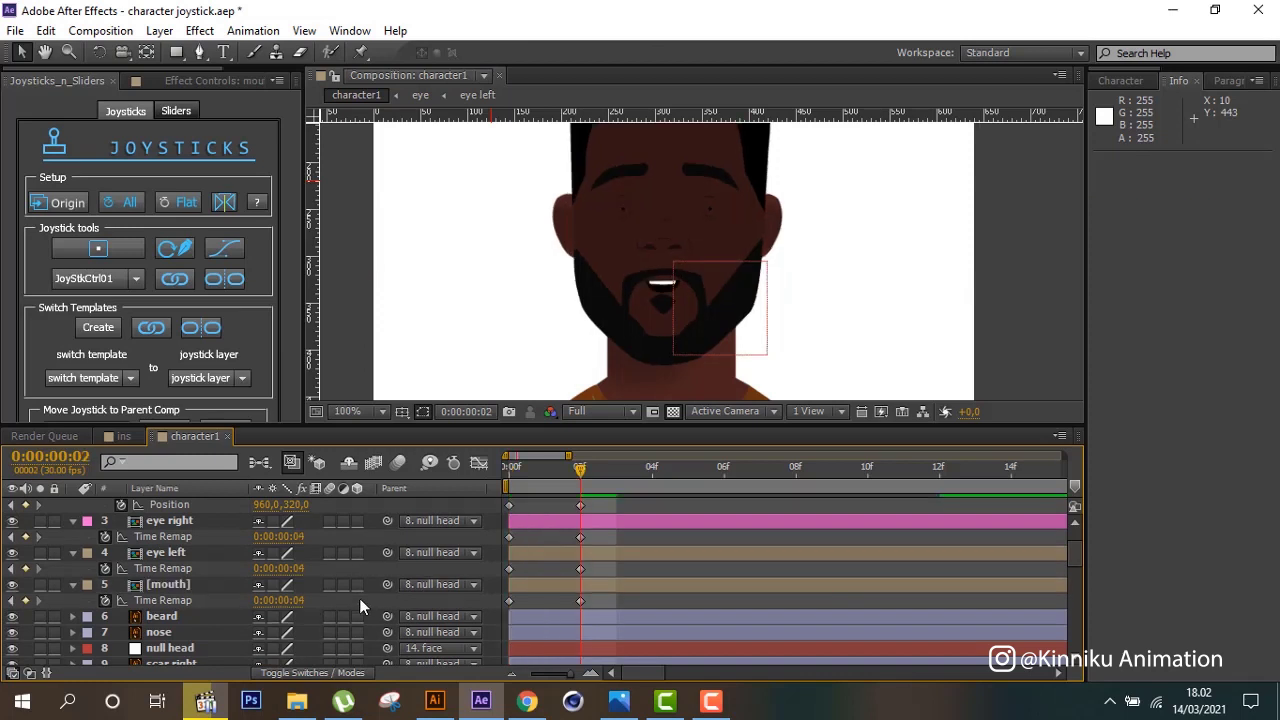
mouse_move(537, 477)
mouse_down()
mouse_move(586, 492)
mouse_move(559, 501)
mouse_move(594, 501)
mouse_up()
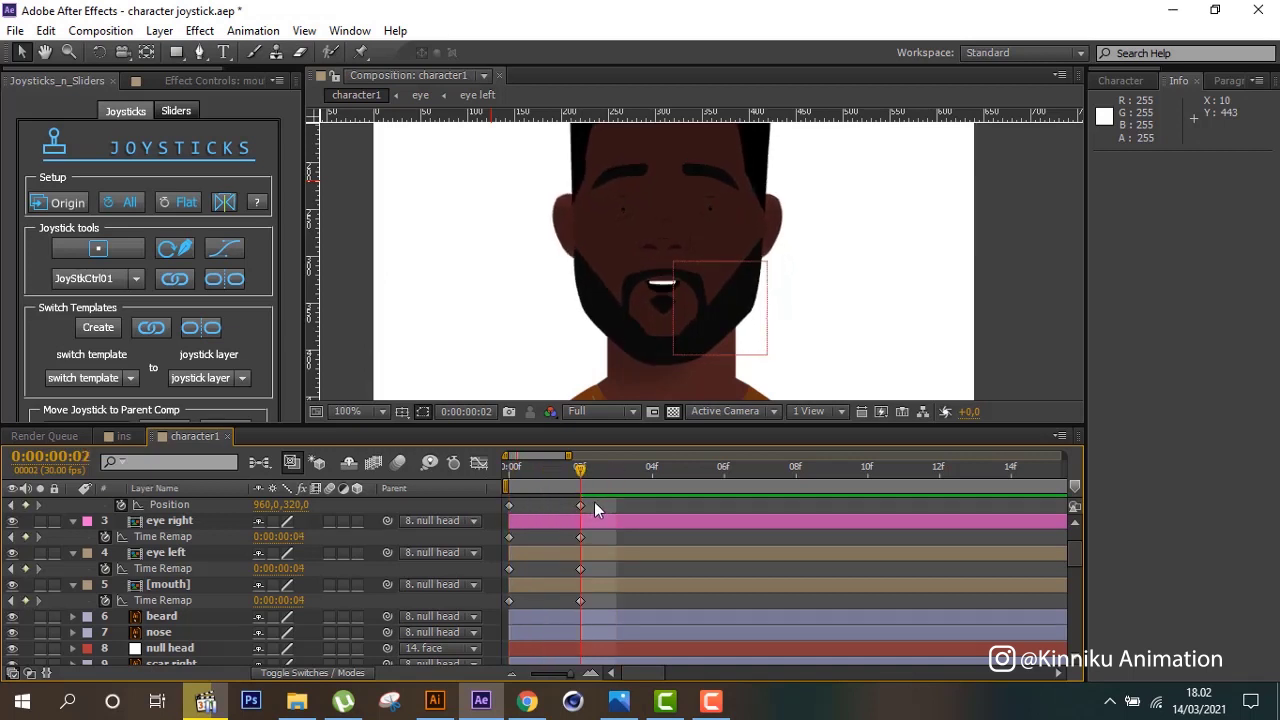
At frame 0, reveal the body layer's seven keyframed puppet pins with U.
scroll(227, 591, down, 5)
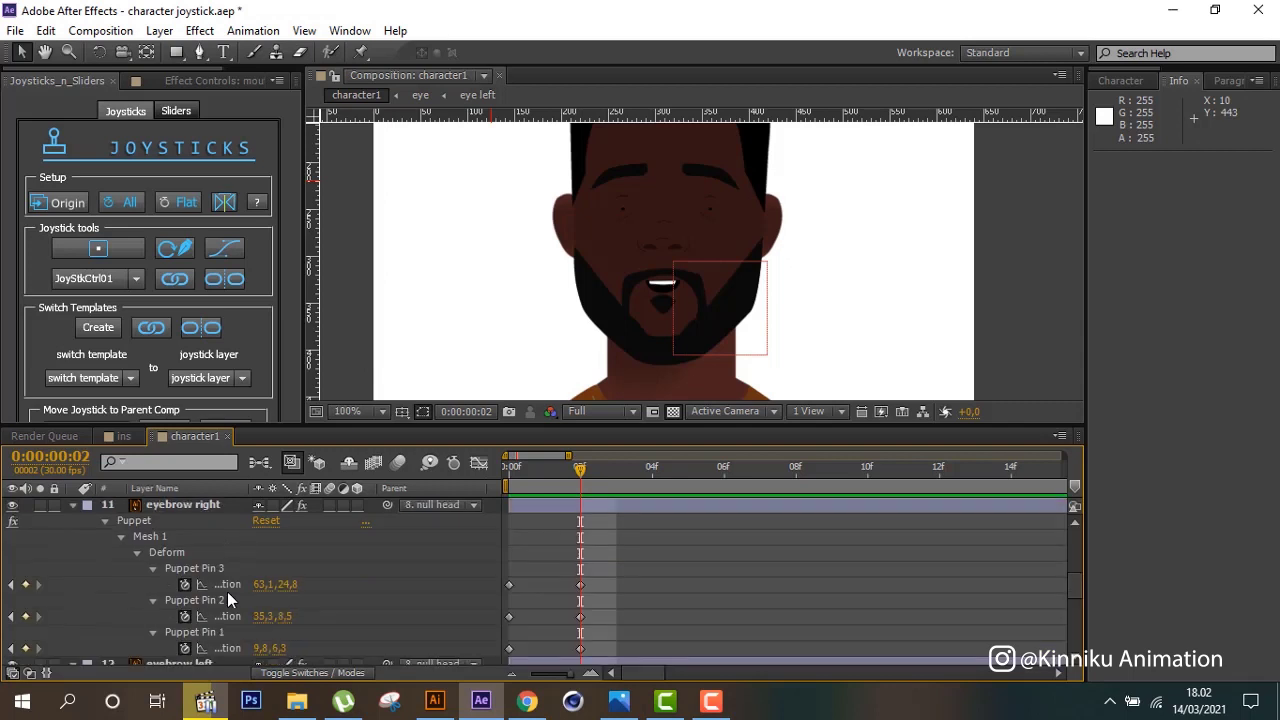
scroll(641, 278, down, 1)
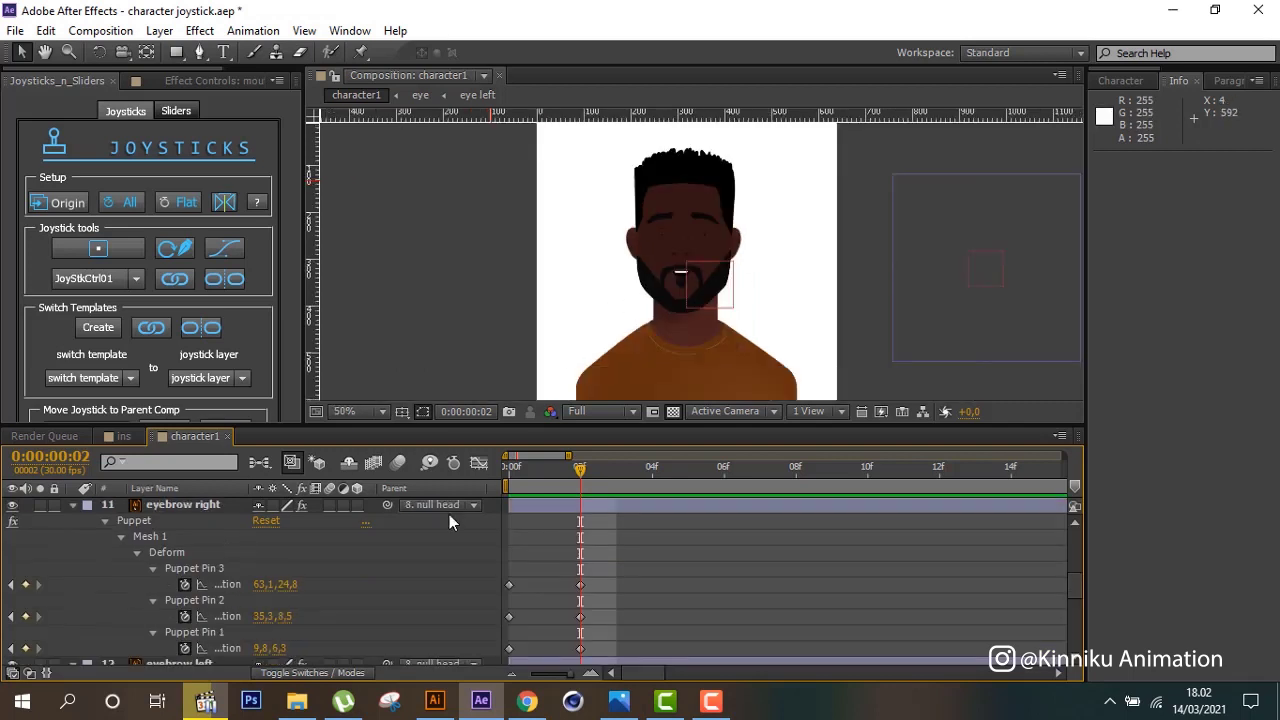
click(531, 478)
scroll(168, 630, down, 5)
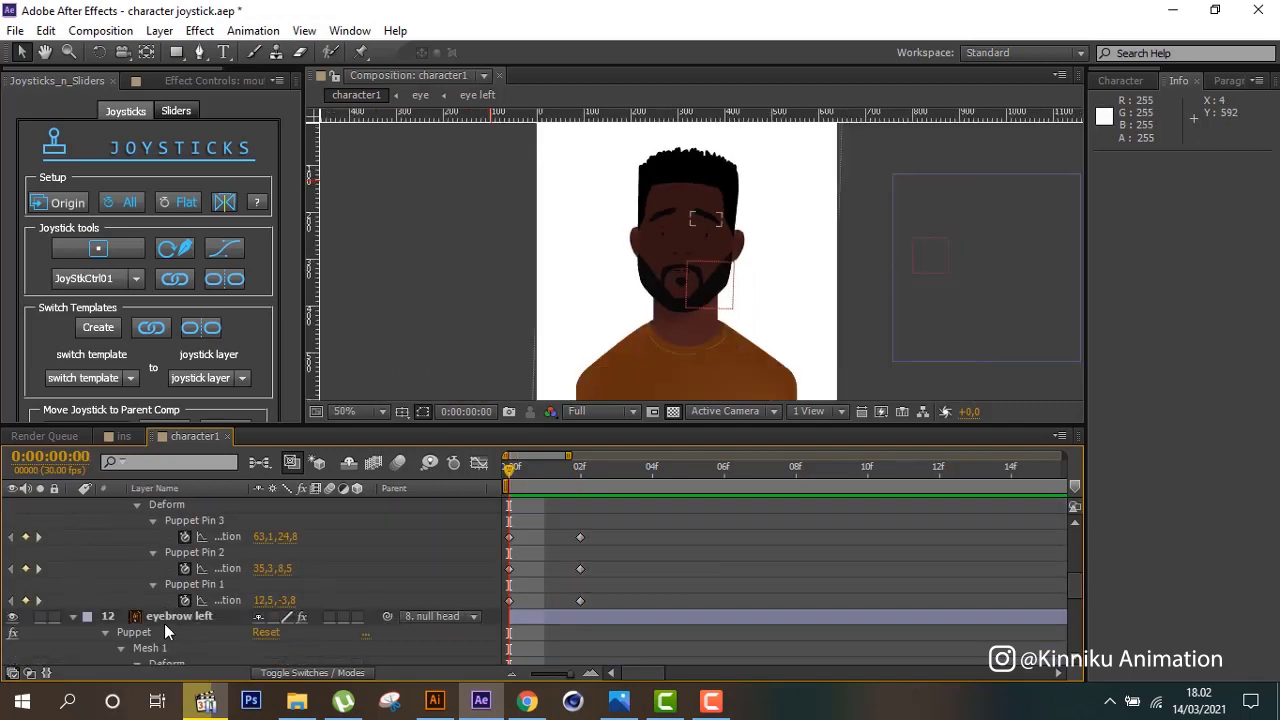
scroll(164, 623, down, 3)
scroll(164, 623, down, 1)
click(160, 624)
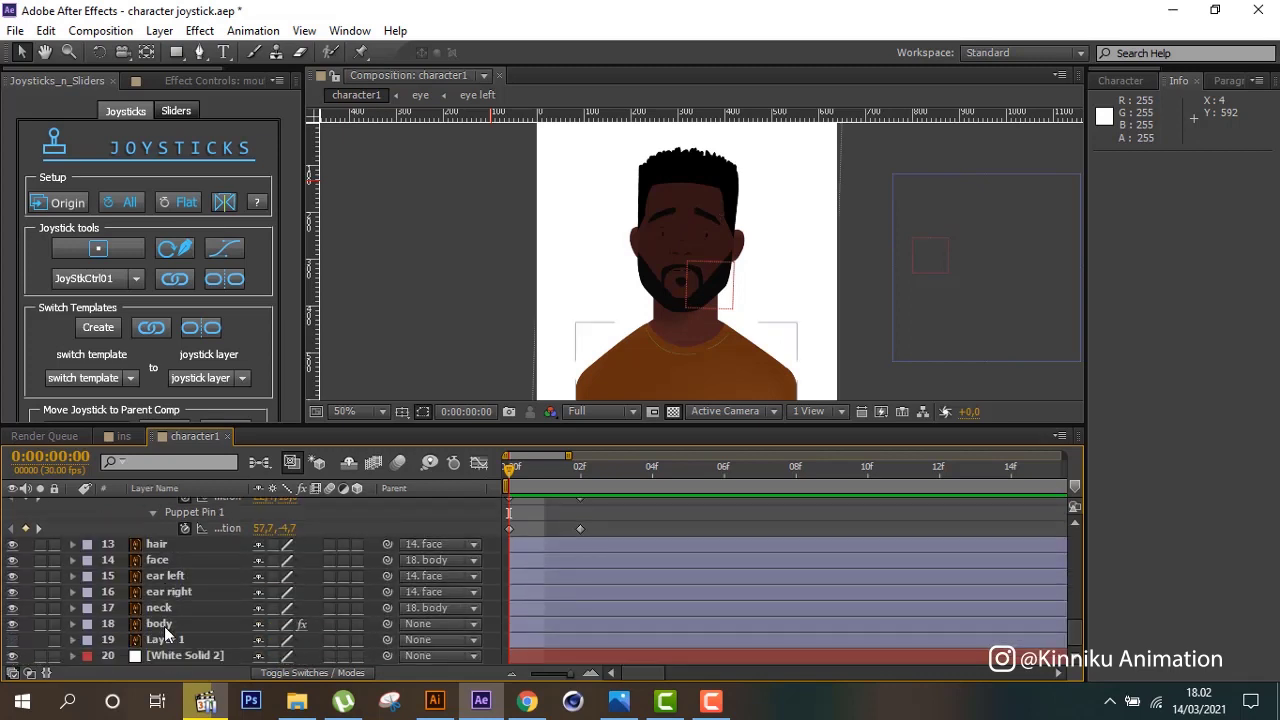
key(u)
scroll(216, 606, down, 3)
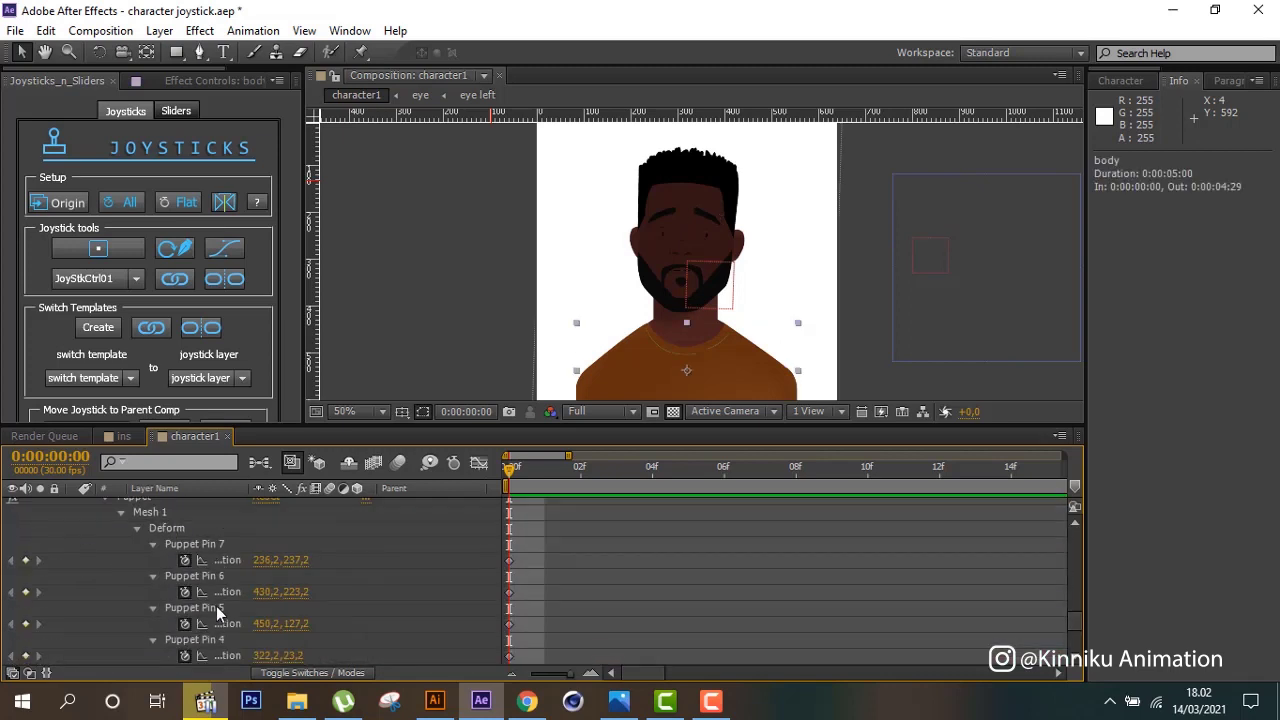
scroll(216, 606, down, 3)
Copy the frame-0 puppet pin keyframes to frame 2, then return to frame 0.
click(577, 481)
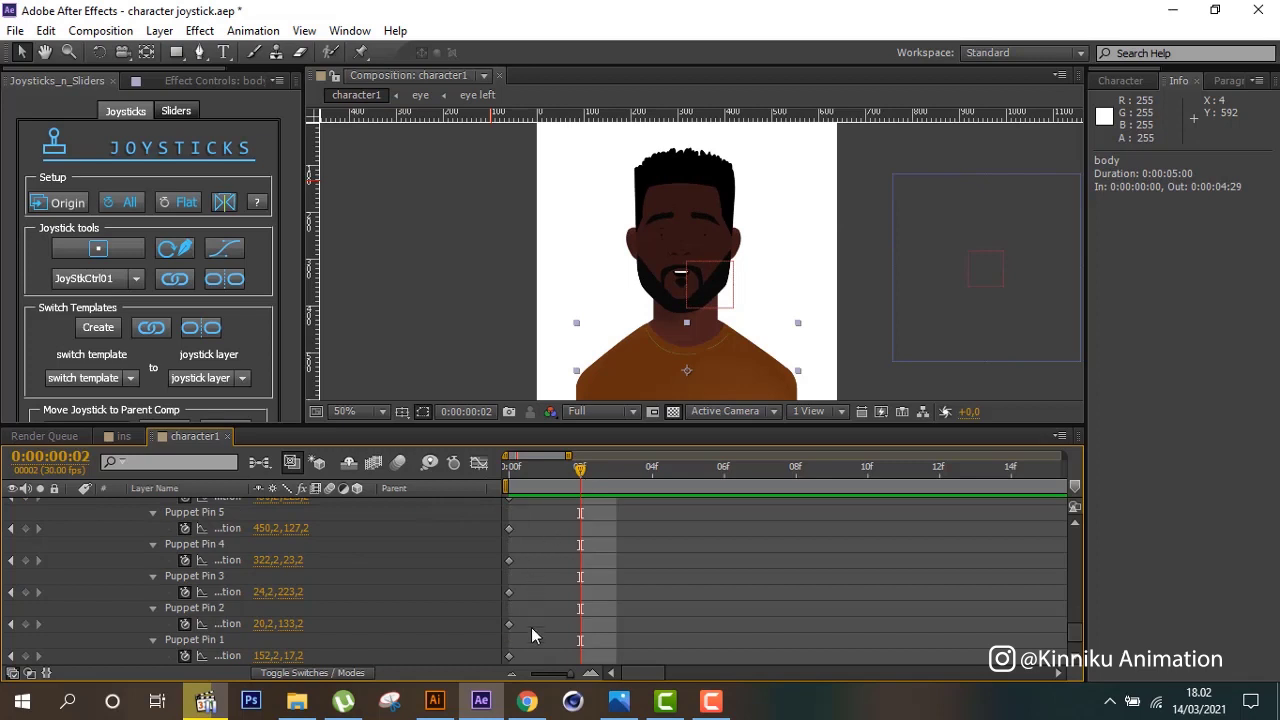
scroll(529, 656, down, 1)
mouse_move(533, 626)
mouse_down()
mouse_move(478, 519)
mouse_move(482, 601)
mouse_up()
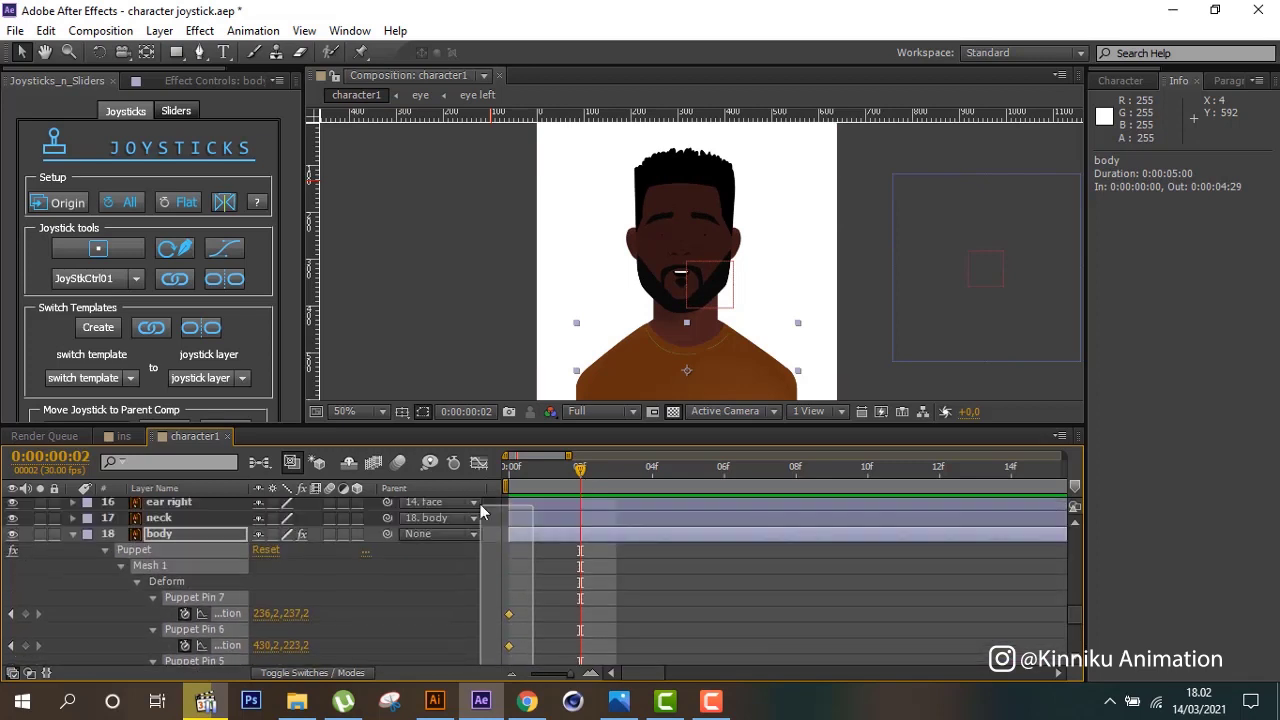
key(ctrl+c)
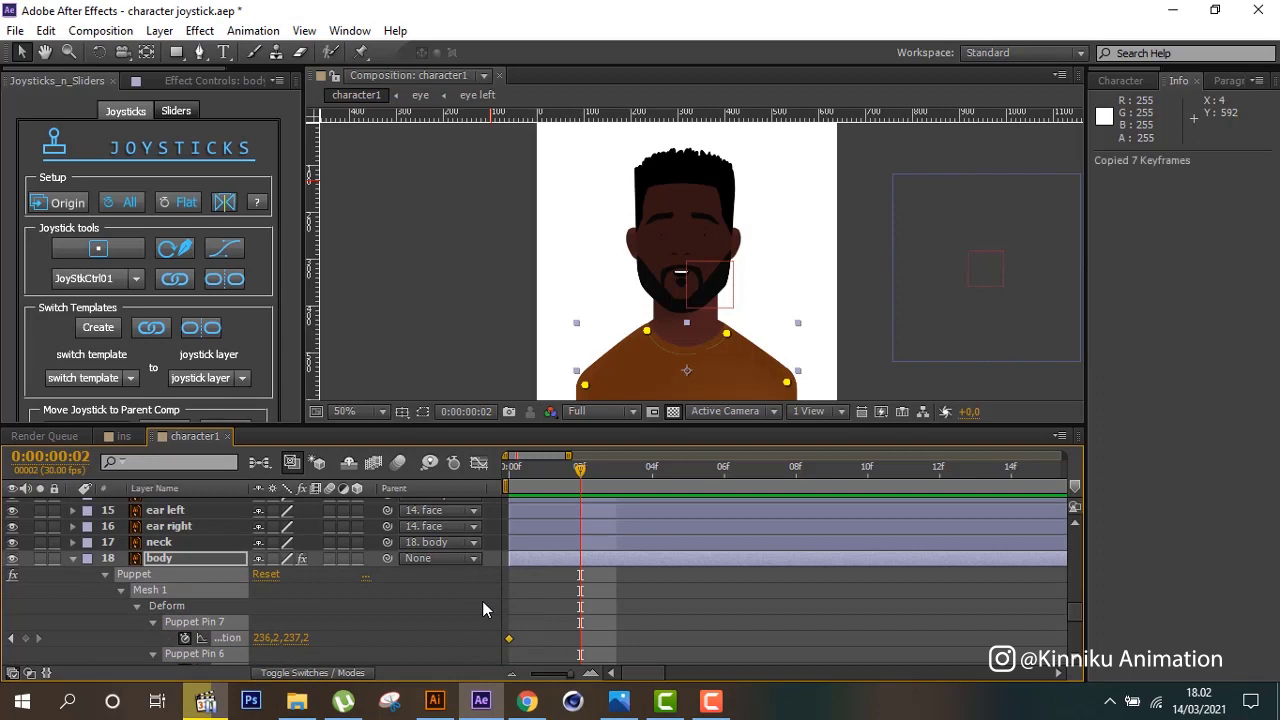
key(ctrl+v)
click(526, 474)
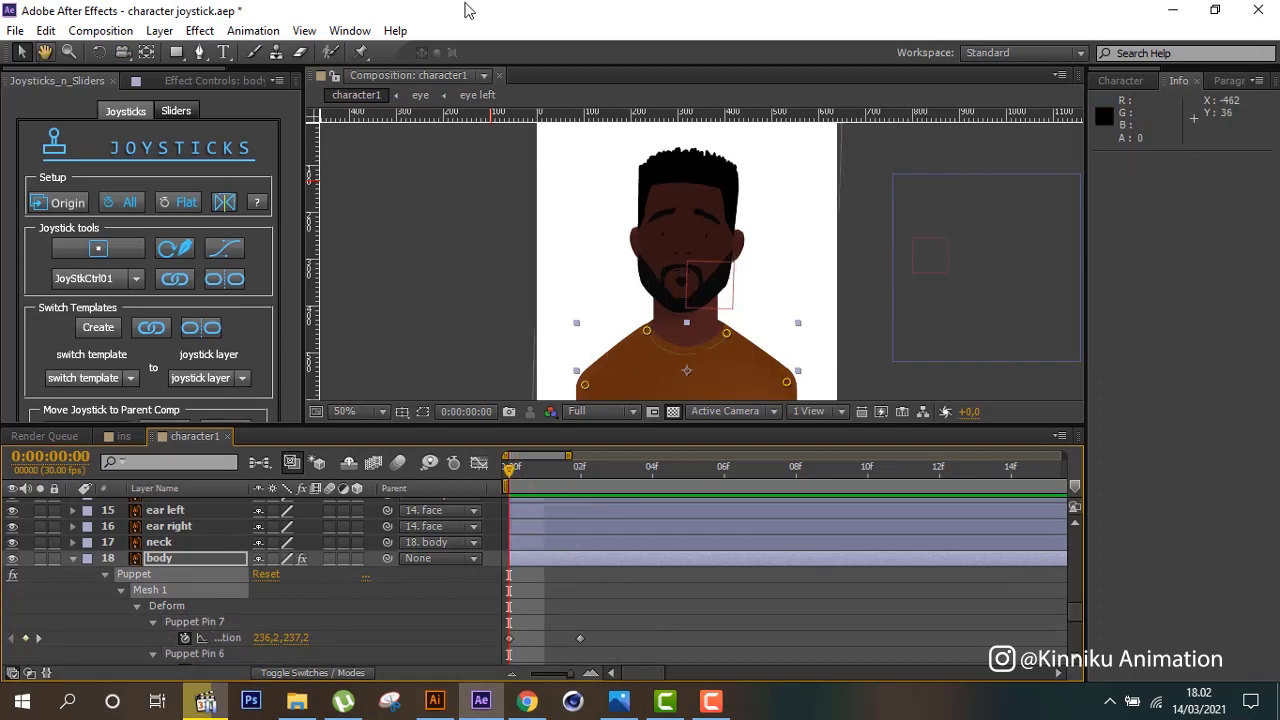
click(192, 566)
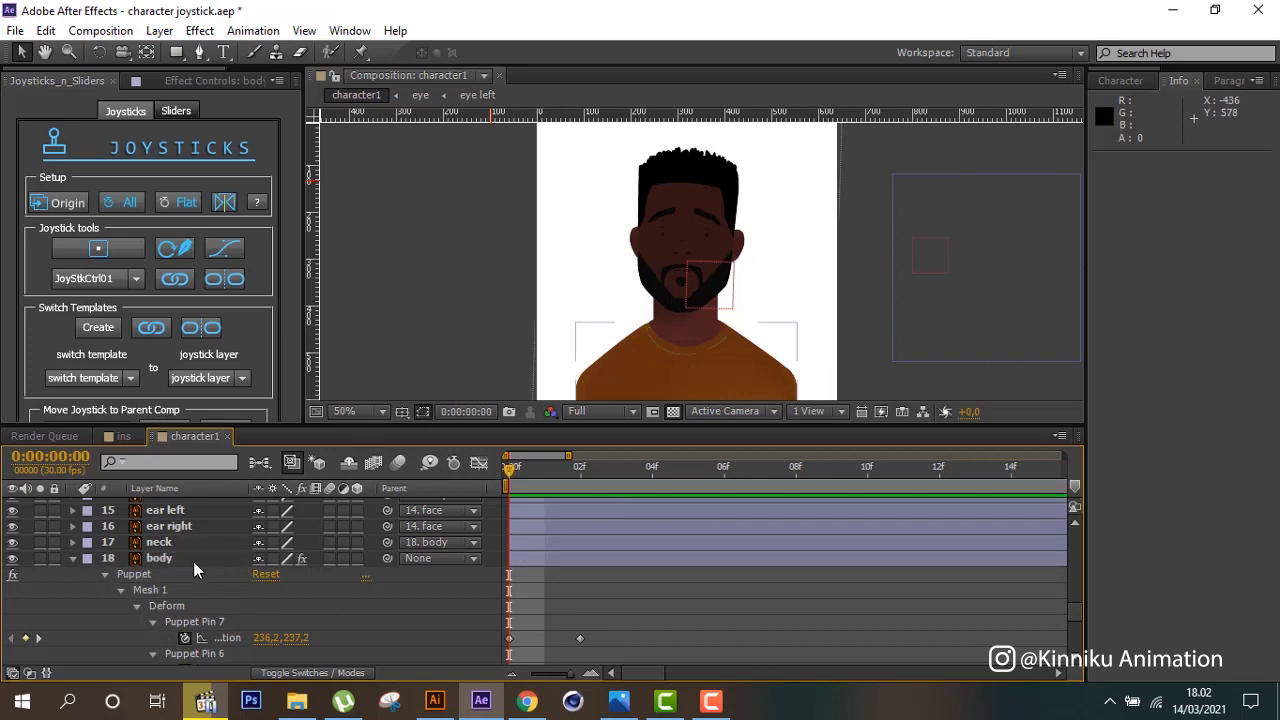
click(195, 563)
click(133, 574)
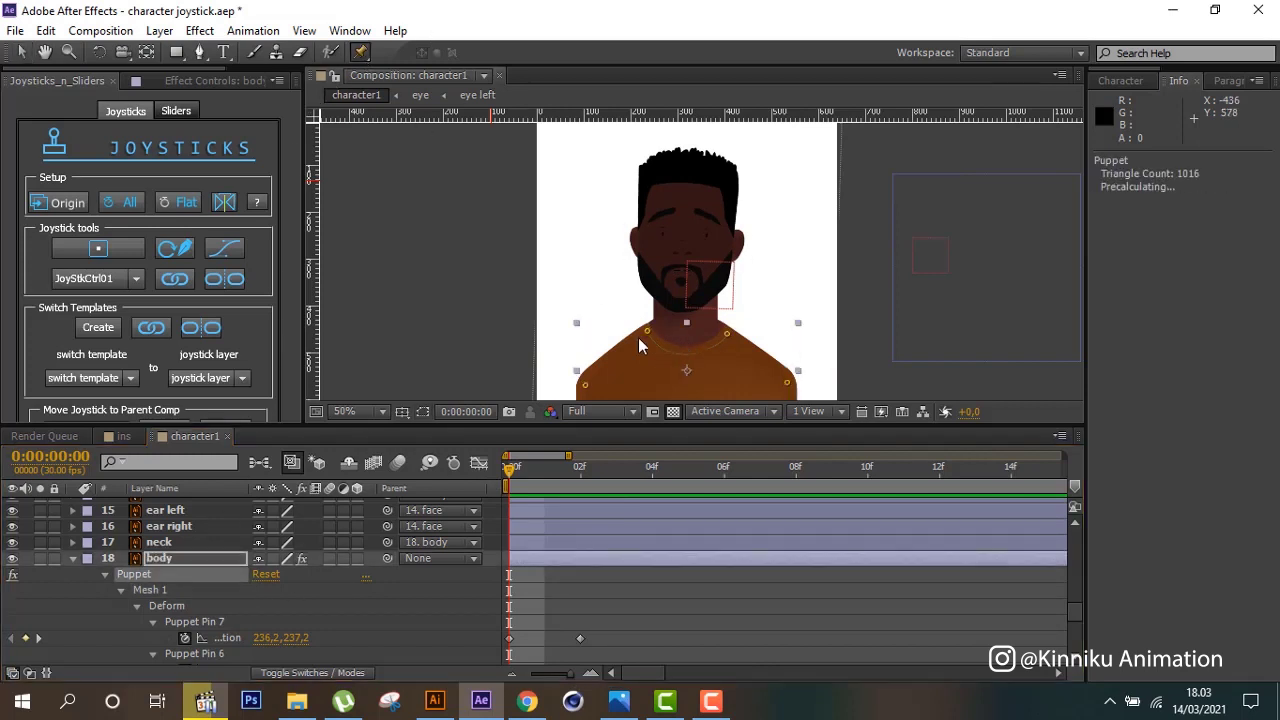
click(515, 563)
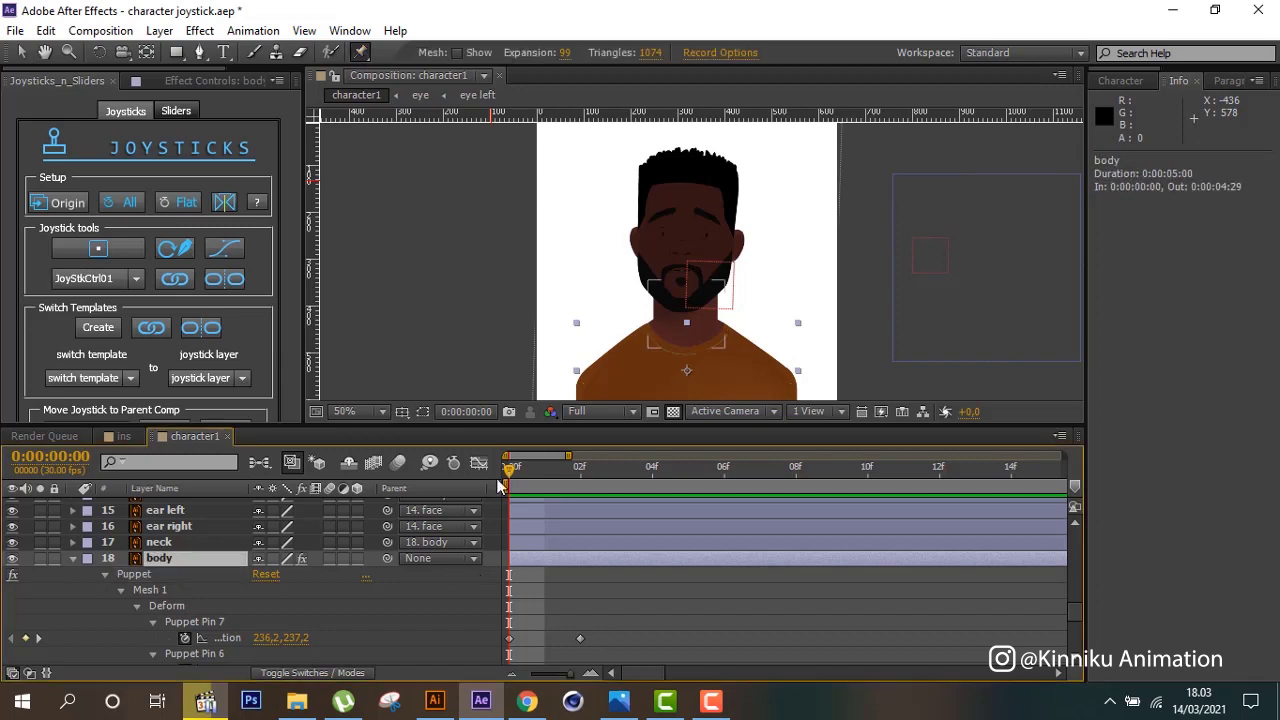
click(345, 590)
click(195, 555)
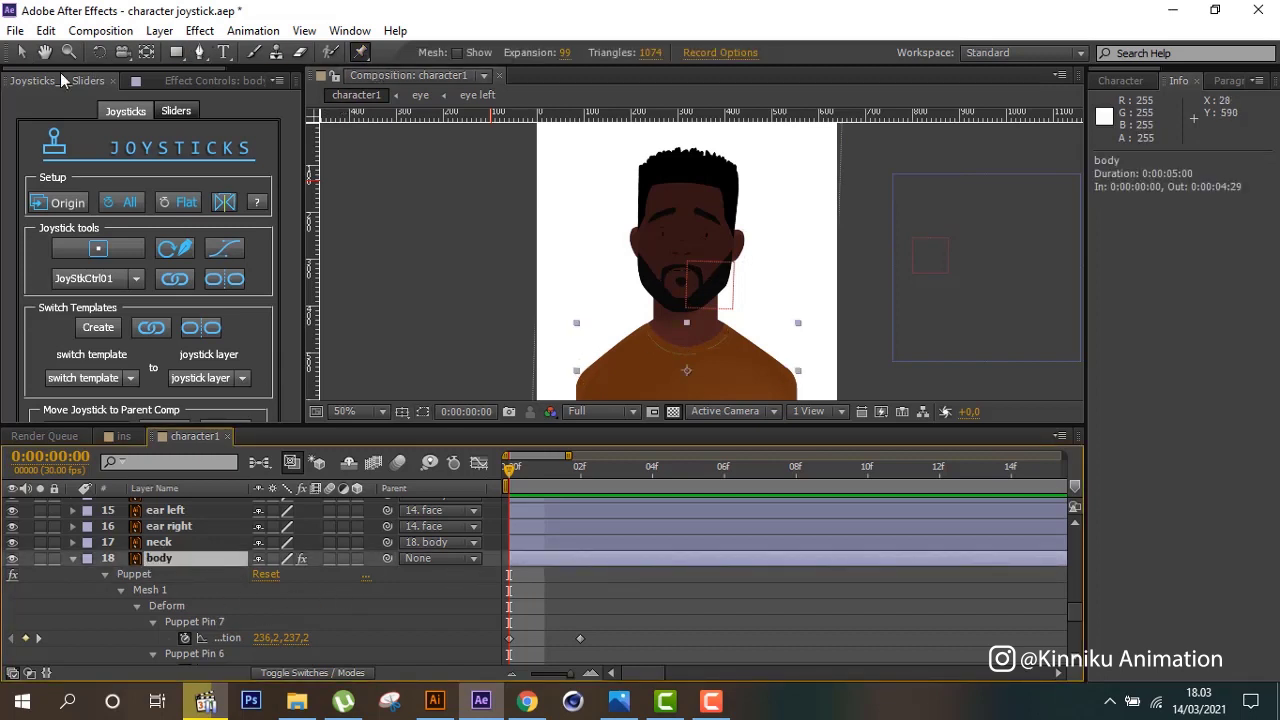
click(24, 54)
click(358, 54)
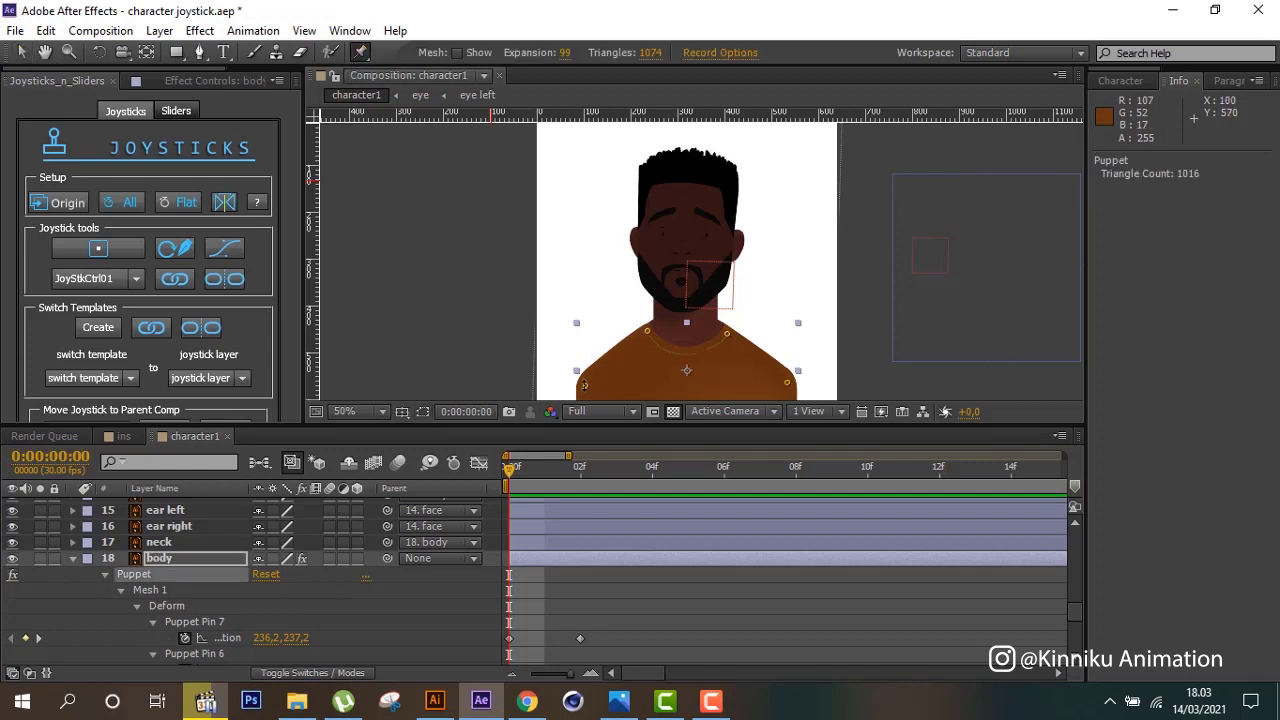
click(586, 384)
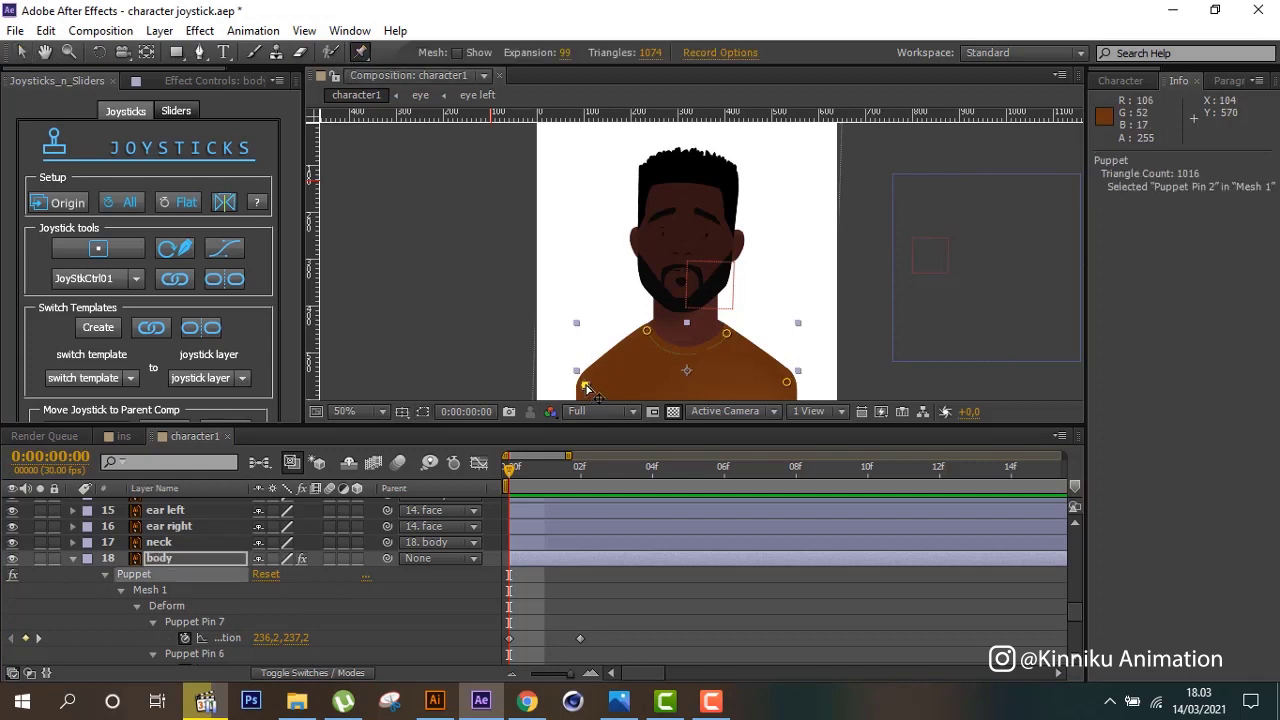
click(648, 333)
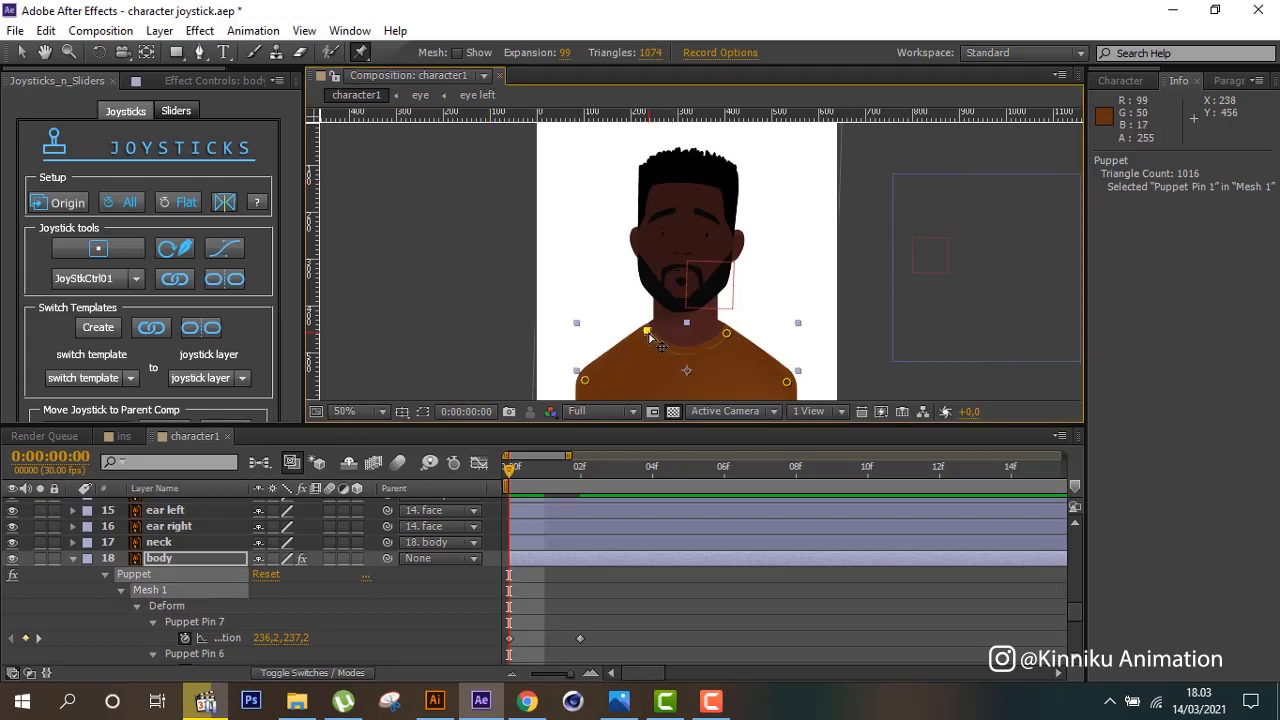
click(727, 334)
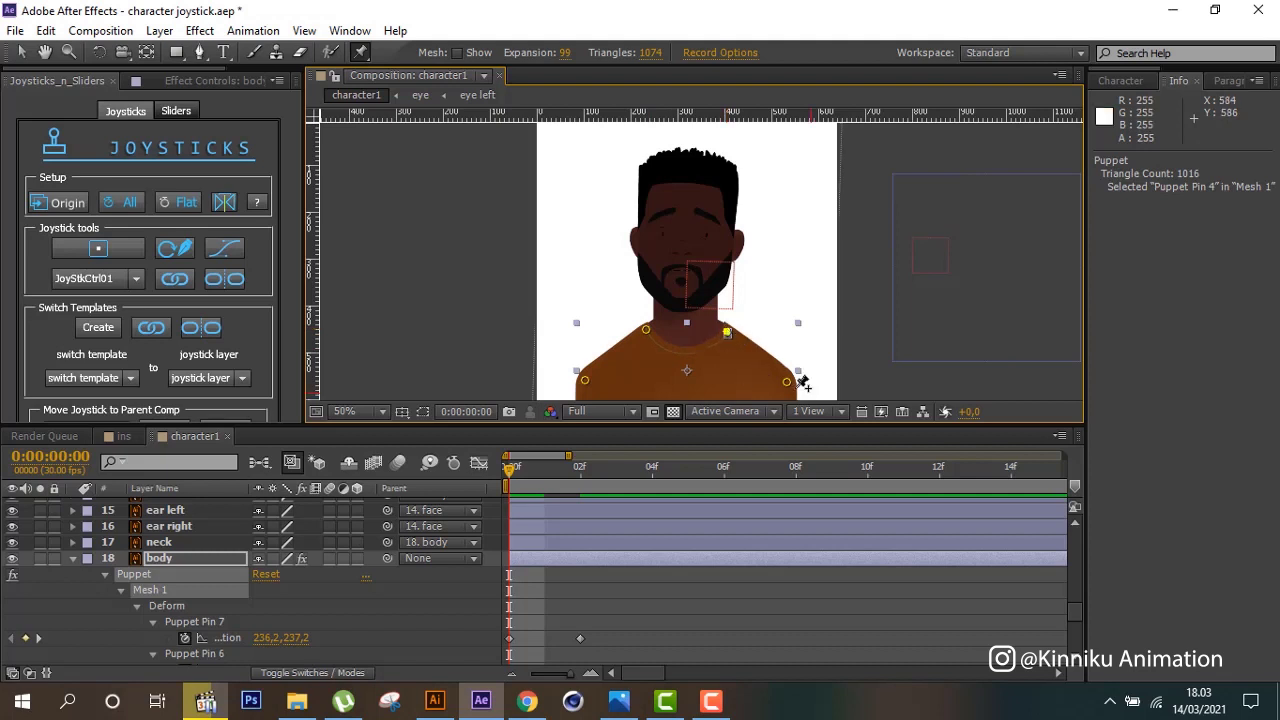
click(789, 382)
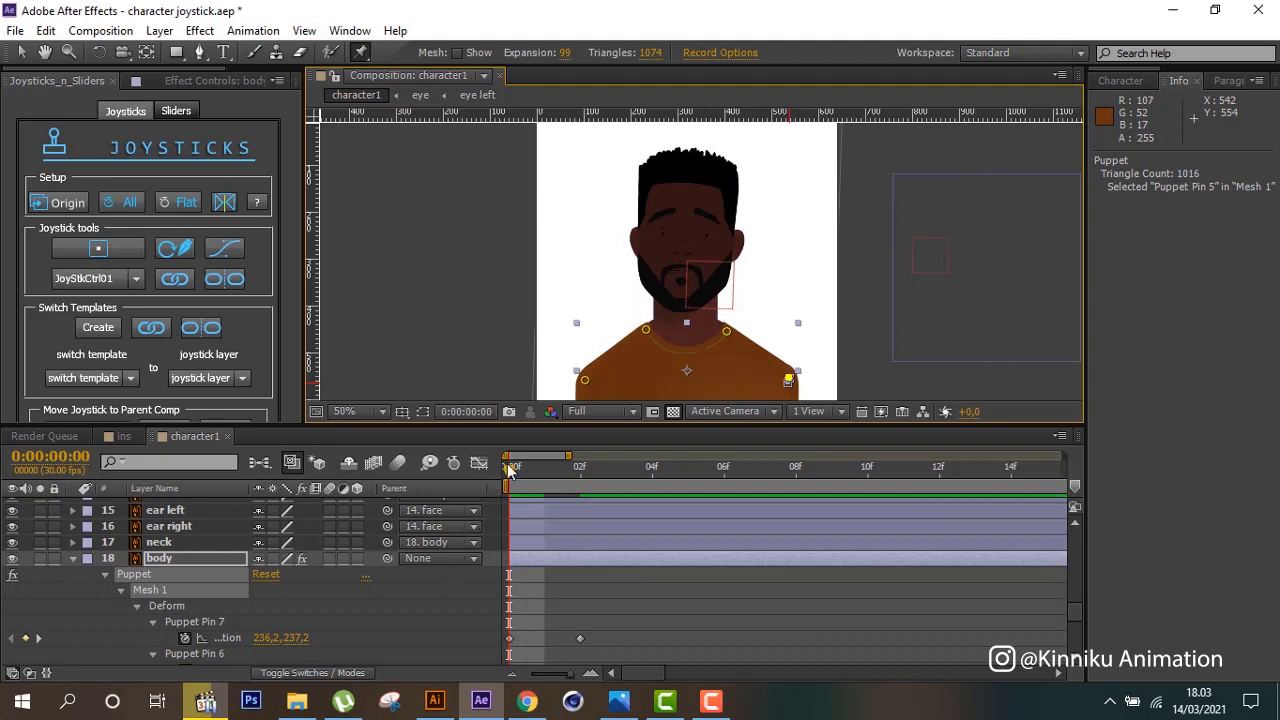
mouse_move(518, 467)
mouse_down()
mouse_move(630, 487)
mouse_move(495, 508)
mouse_move(580, 520)
mouse_move(473, 532)
mouse_move(582, 532)
mouse_up()
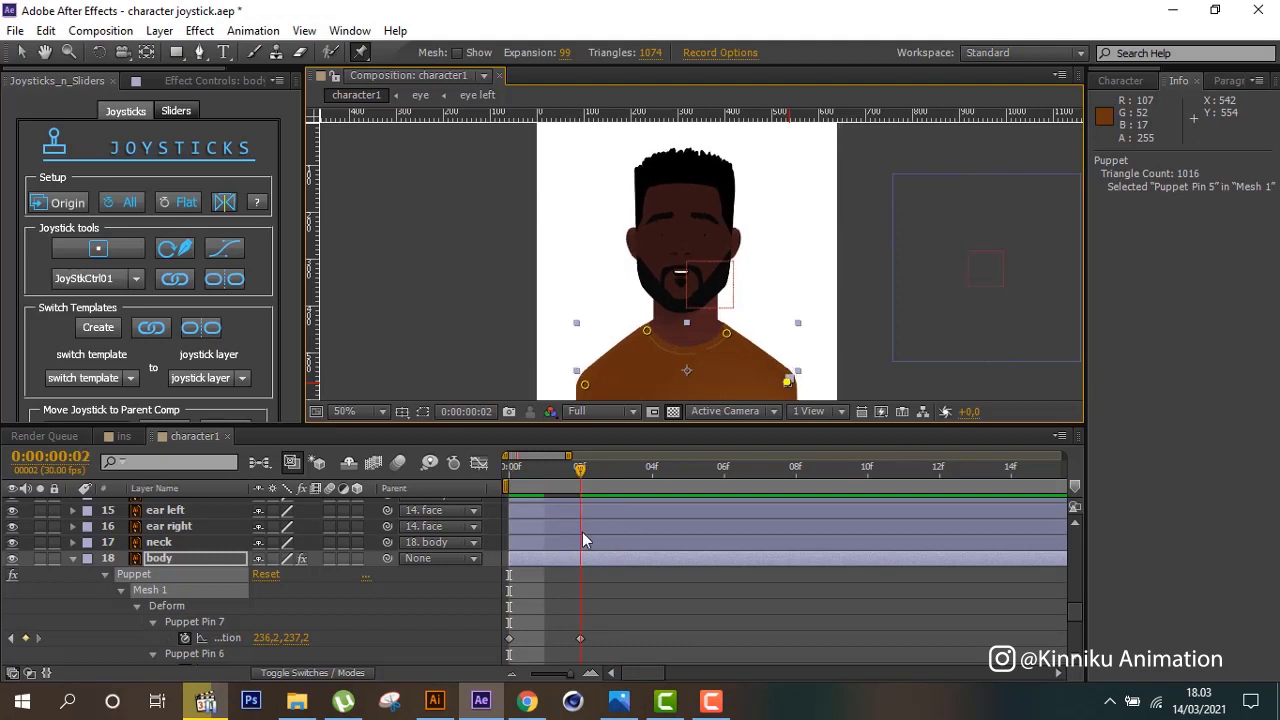
key(v)
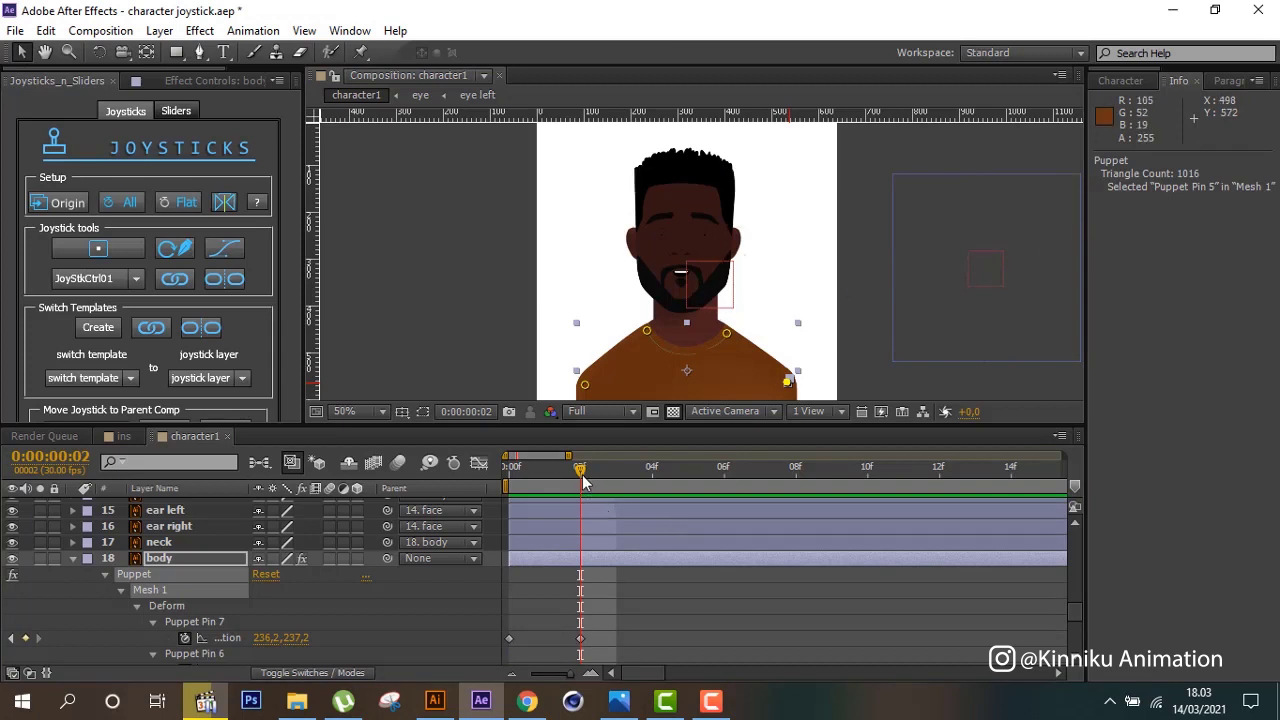
drag(584, 479, 498, 502)
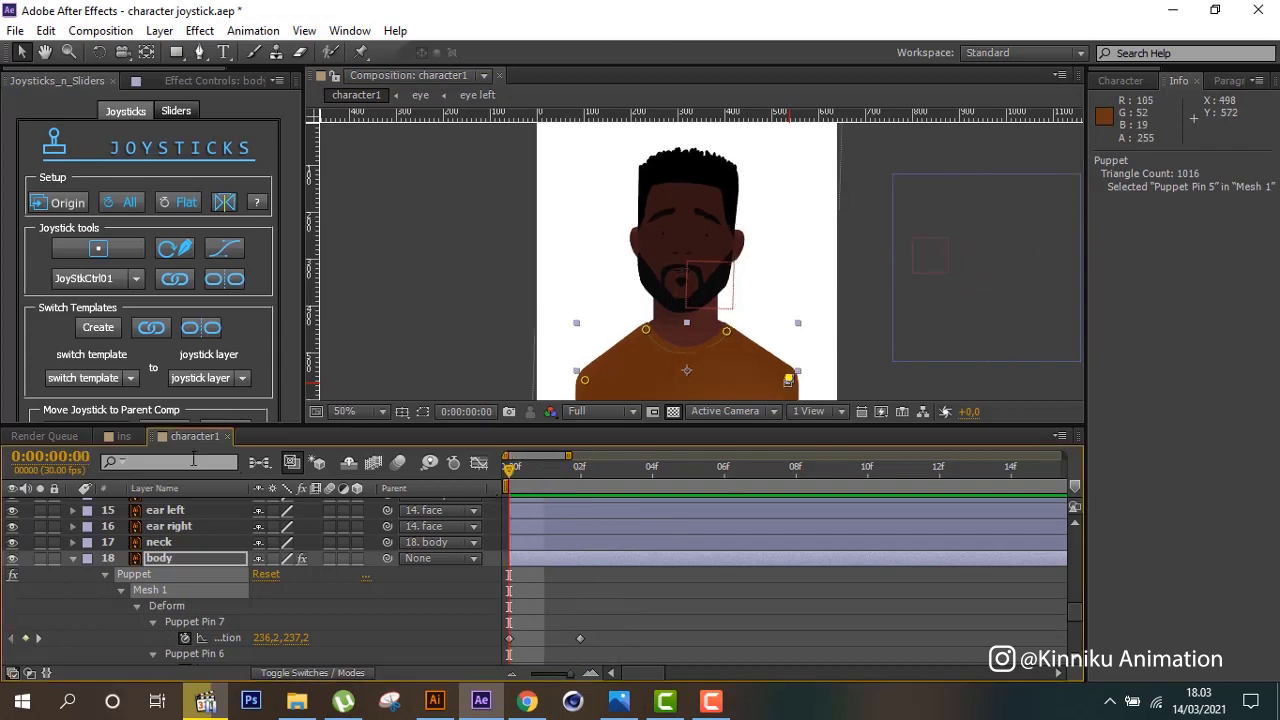
Scrub the ins reference clip, then scrub character1 from frame 0 to 4 to compare poses.
click(122, 436)
drag(510, 468, 498, 502)
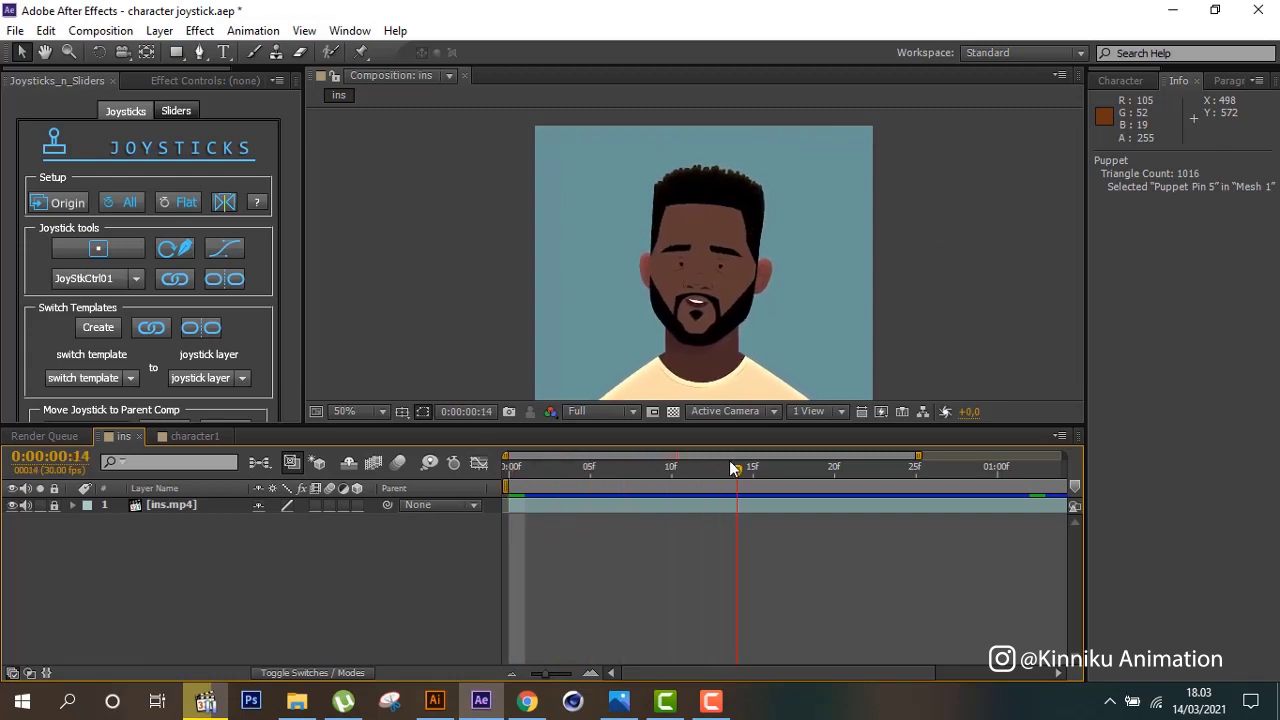
click(180, 436)
drag(529, 473, 545, 470)
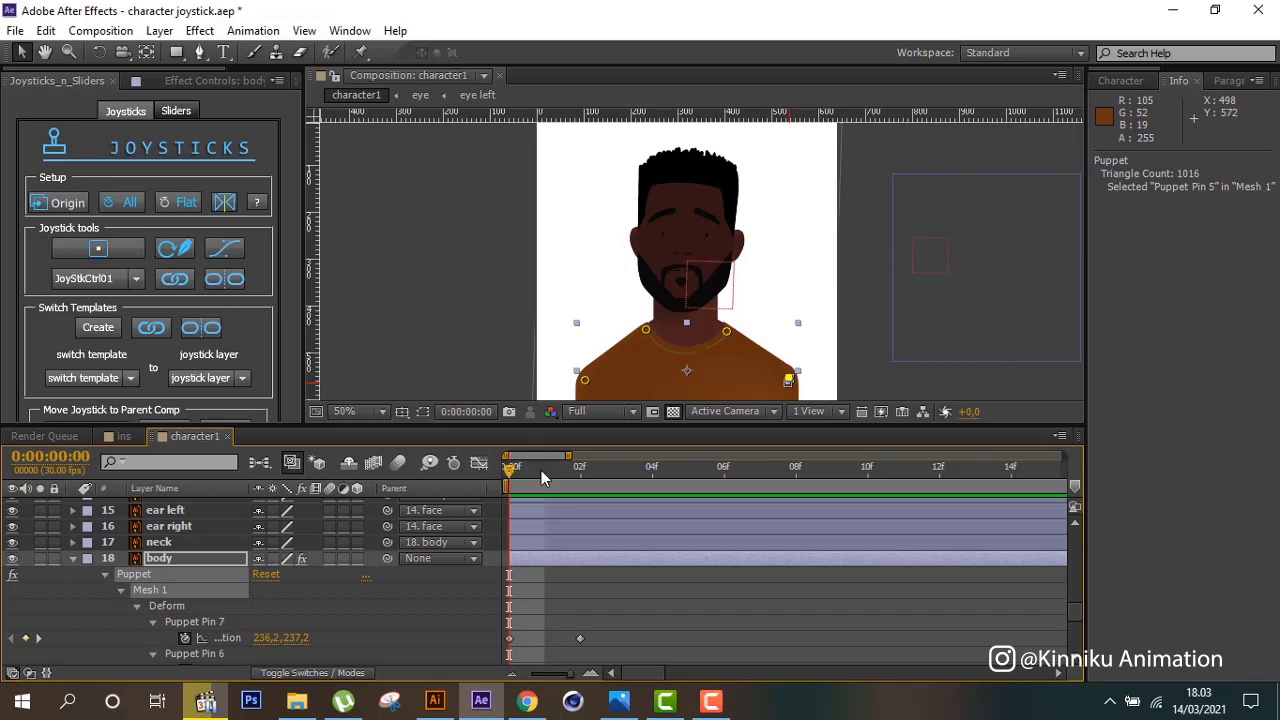
mouse_move(628, 482)
mouse_down()
mouse_move(654, 483)
mouse_move(479, 506)
mouse_move(357, 590)
mouse_up()
Deselect the right shoulder pin, collapse the body layer, and save character joystick.aep.
click(357, 590)
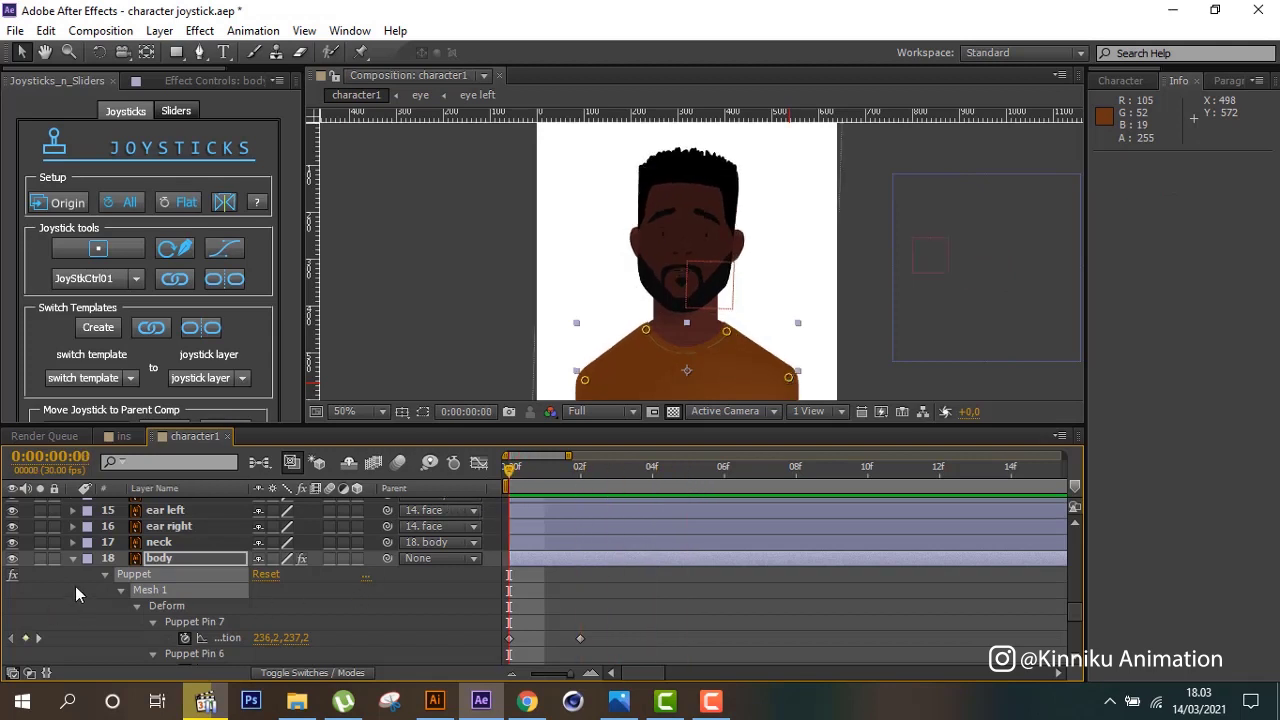
click(72, 558)
scroll(195, 542, up, 2)
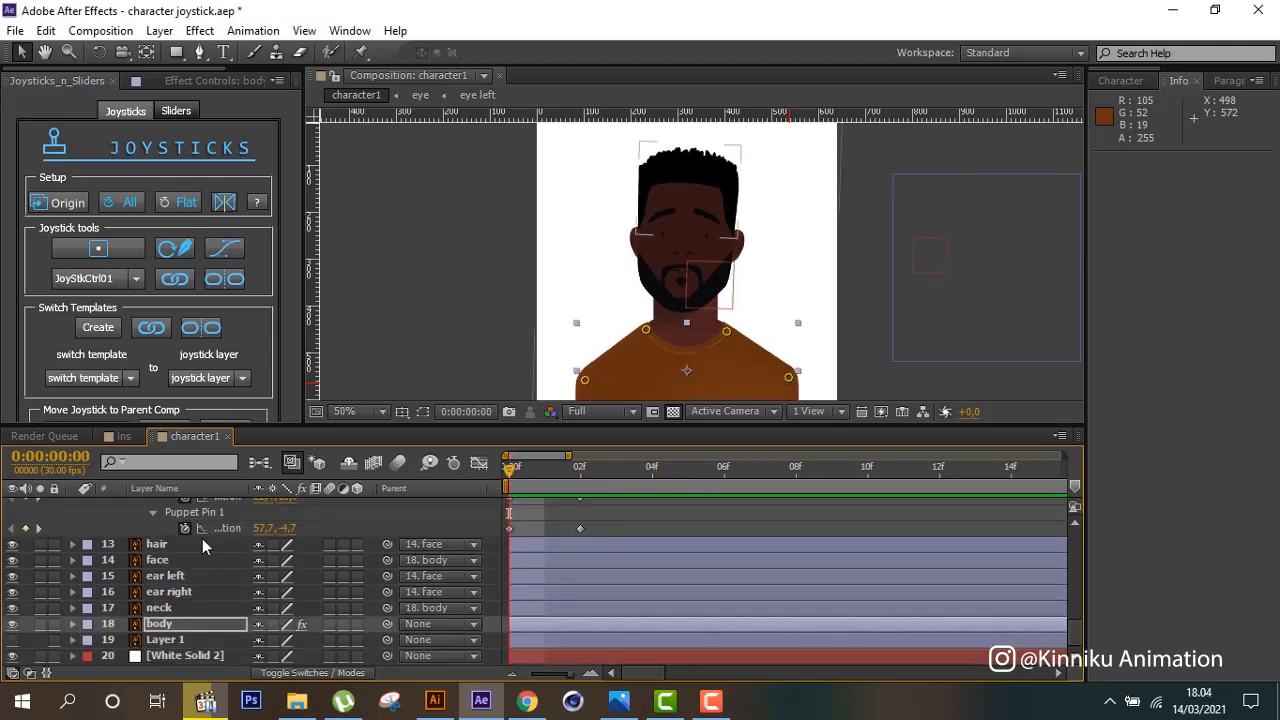
key(ctrl+s)
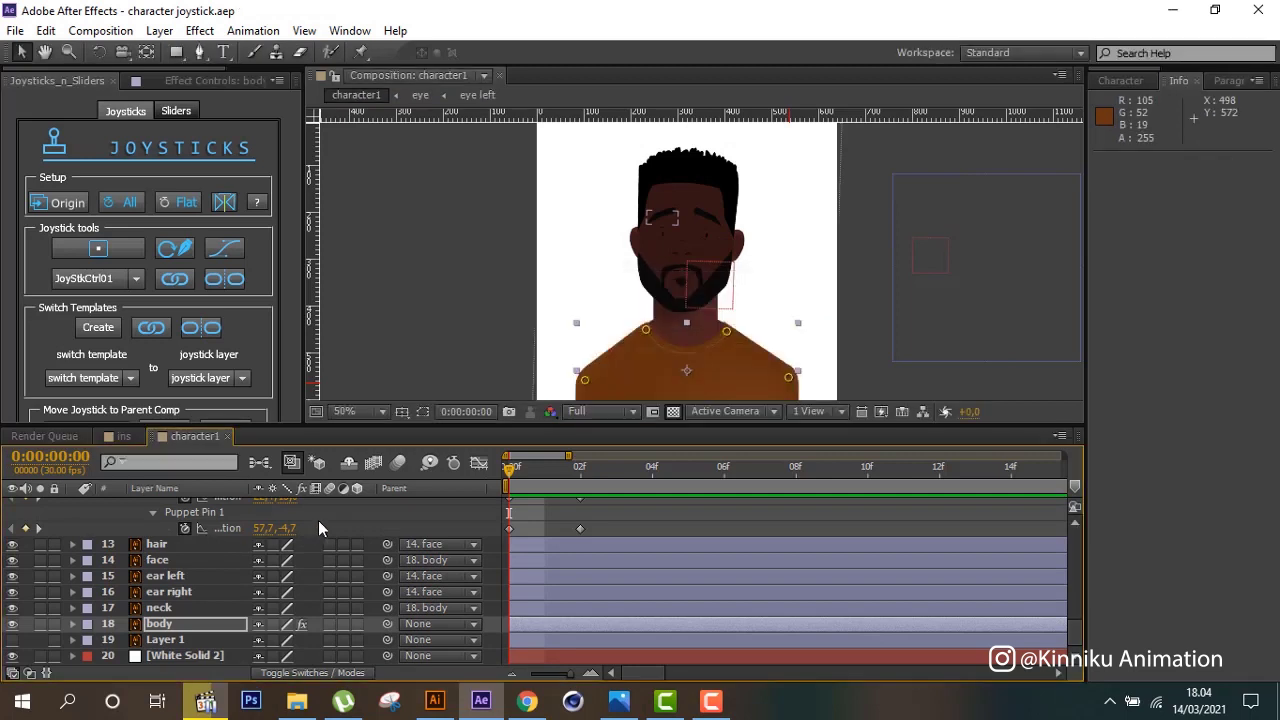